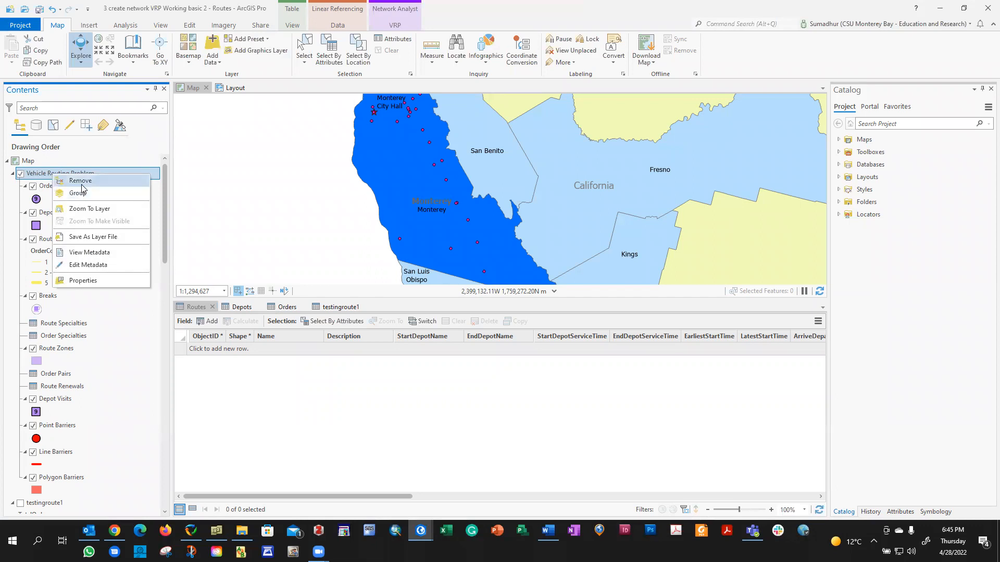
Remove the Vehicle Routing Problem layer from the map and delete NNNetwork.gdb from the 1QuickStart_ExportMap_ForStudents folder.
{"action": "left_click", "coordinate": [81, 180]}
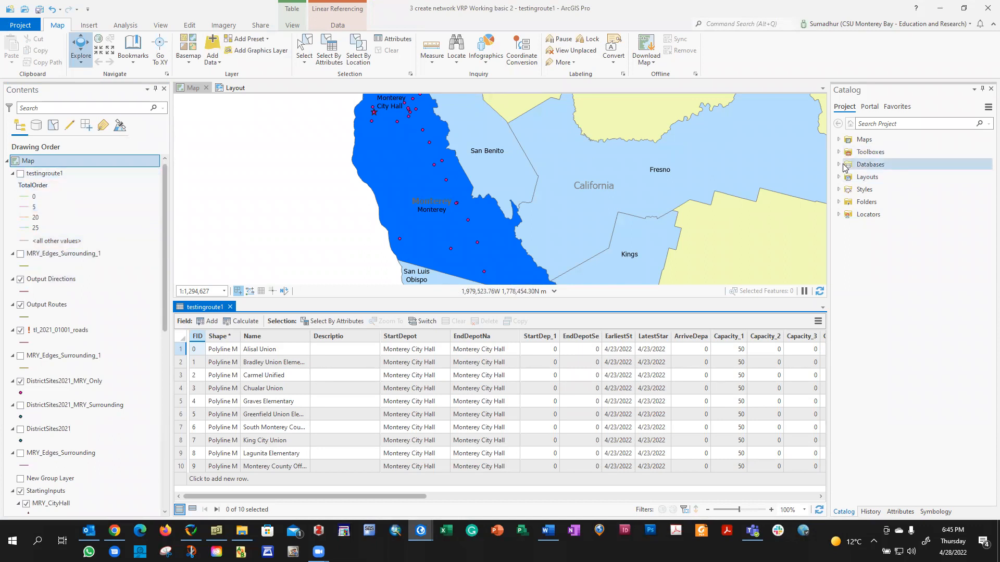
{"action": "left_click", "coordinate": [839, 202]}
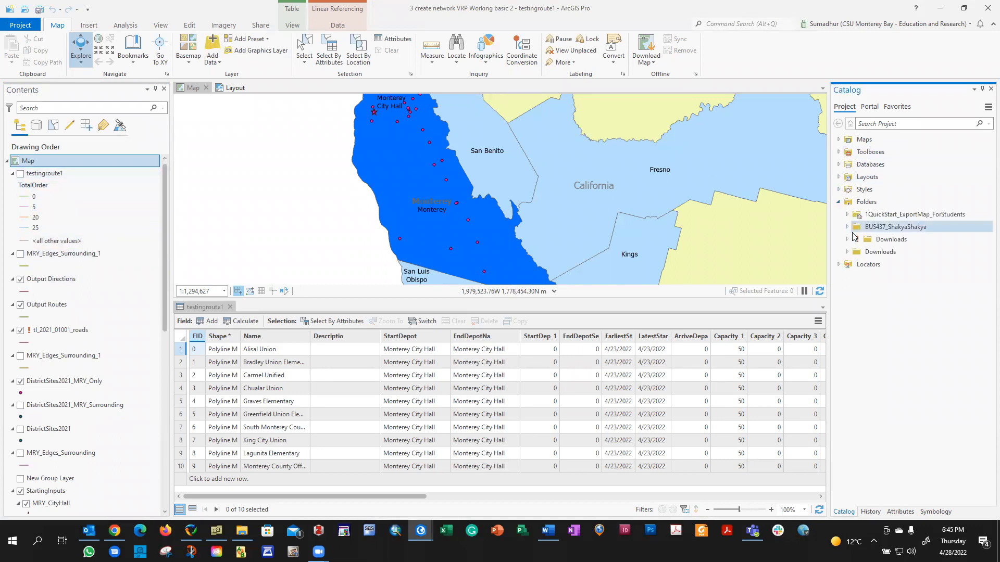
{"action": "left_click", "coordinate": [848, 216]}
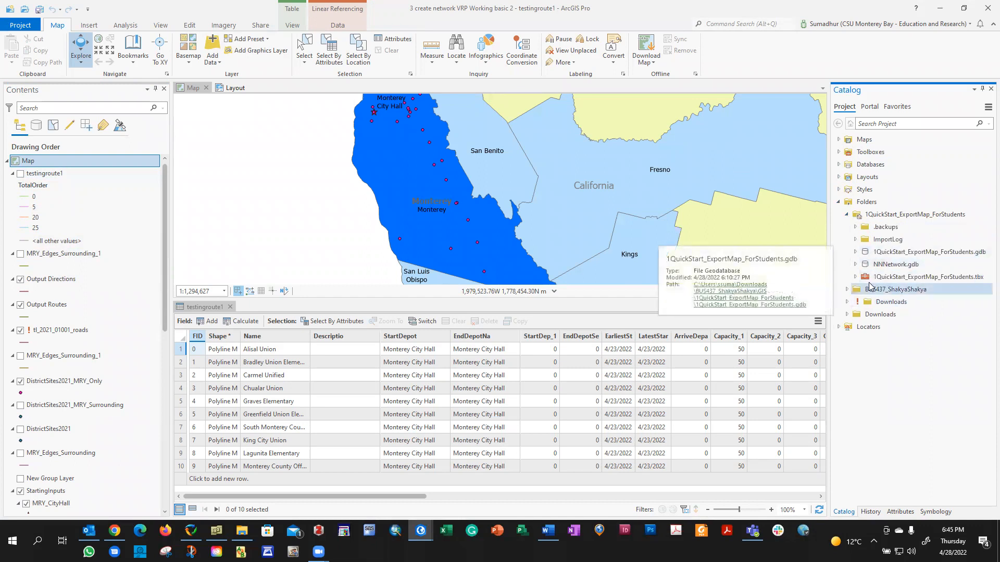
{"action": "right_click", "coordinate": [898, 265]}
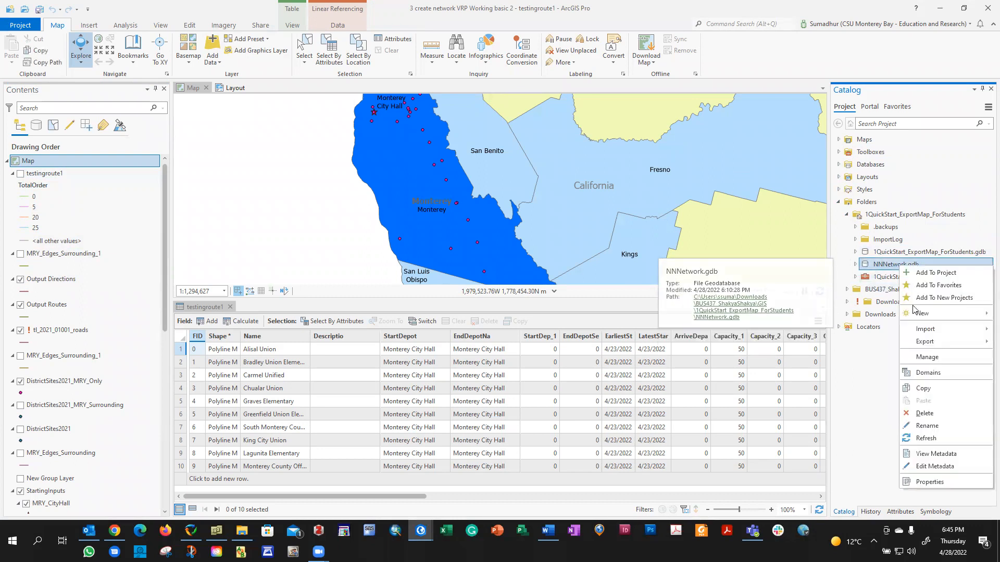
{"action": "left_click", "coordinate": [923, 413]}
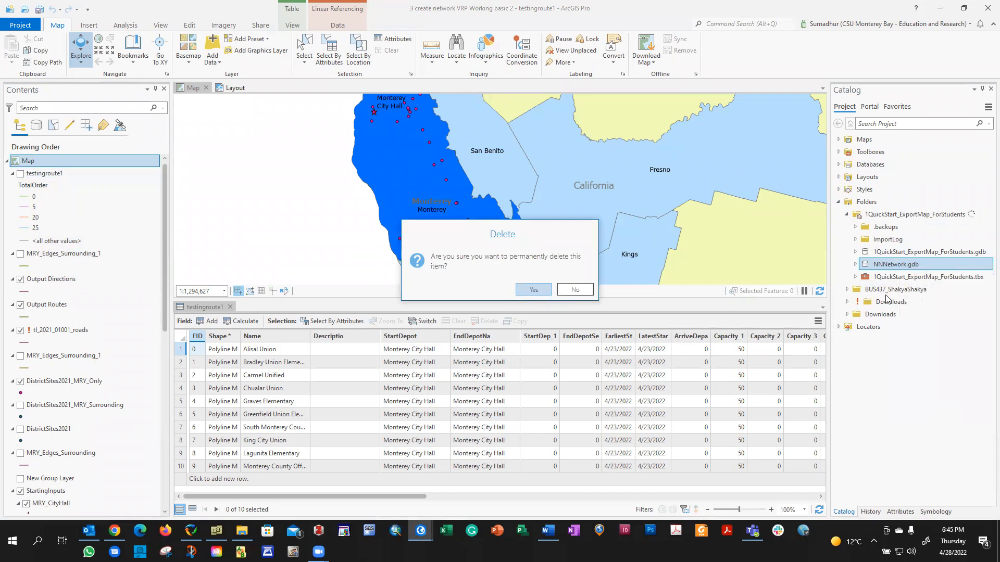
{"action": "key", "text": "Return"}
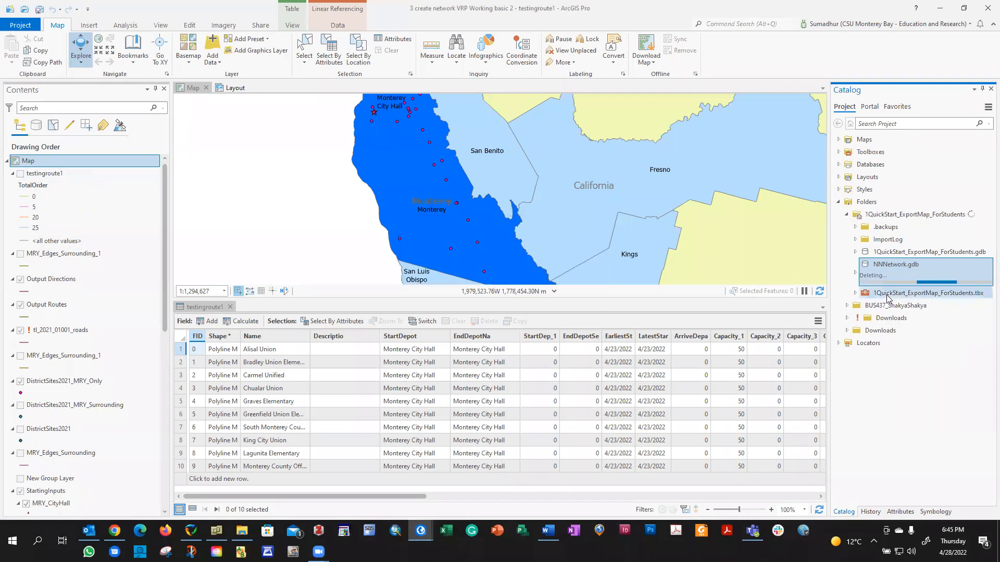
Look through the GIS Inputs folder of the BUS437 project in the catalog and refresh the project's folder connections.
{"action": "left_click", "coordinate": [847, 306]}
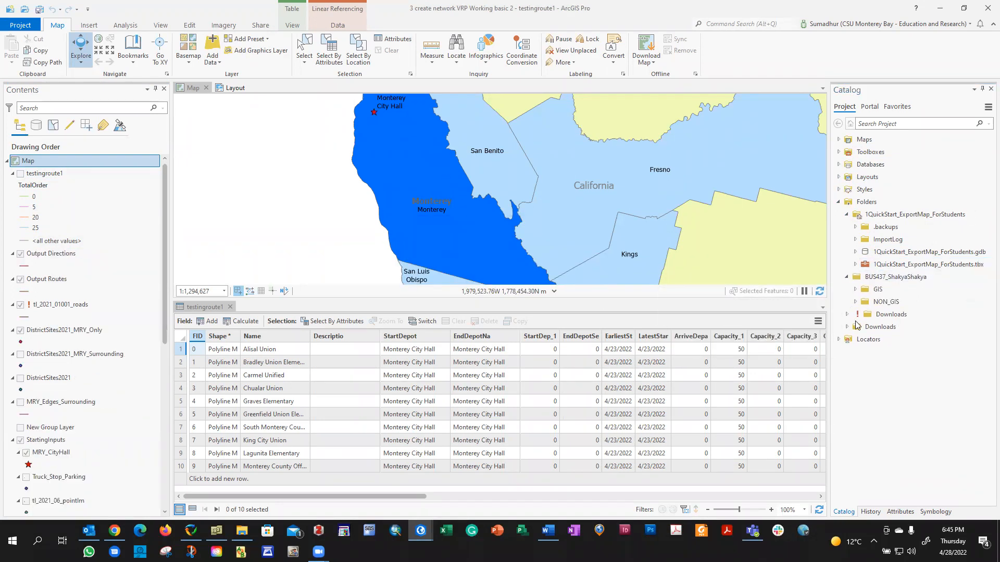
{"action": "left_click", "coordinate": [856, 290]}
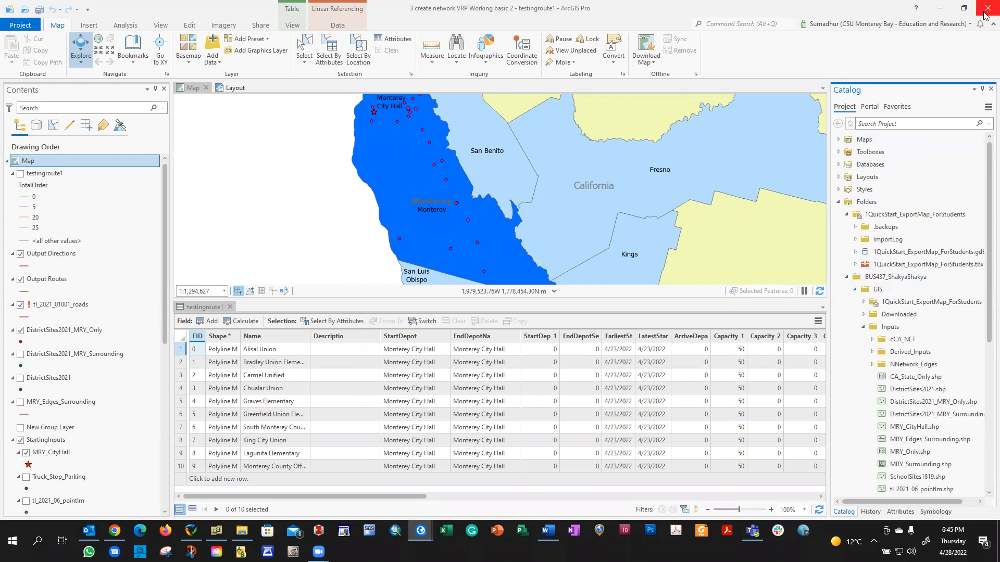
{"action": "scroll", "coordinate": [867, 383], "scroll_direction": "down", "scroll_amount": 7}
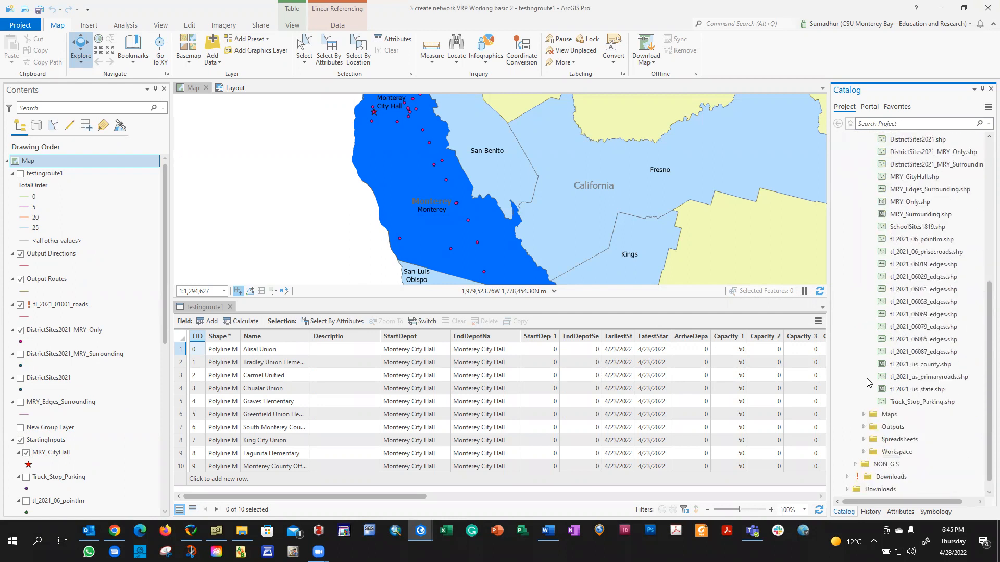
{"action": "scroll", "coordinate": [867, 382], "scroll_direction": "up", "scroll_amount": 7}
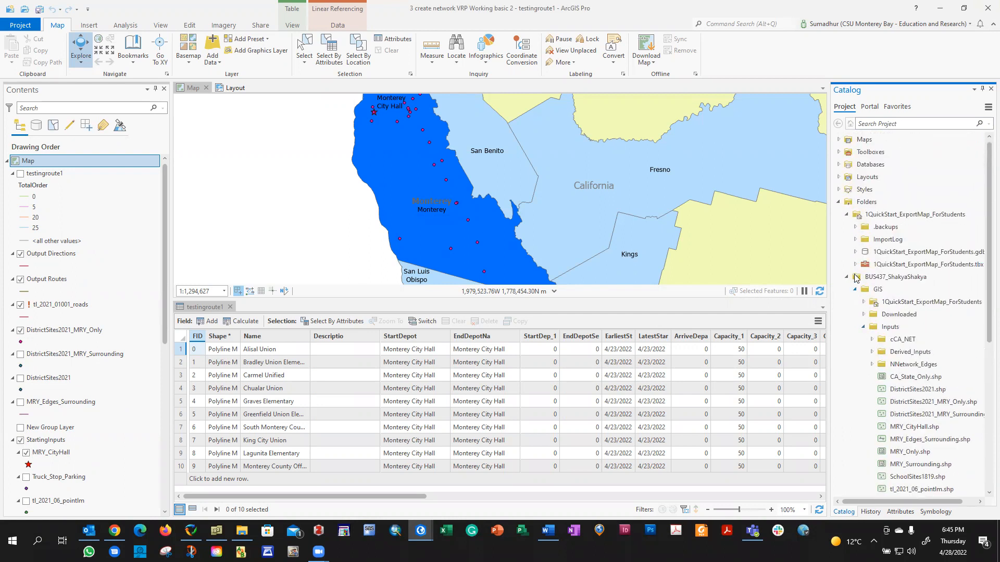
{"action": "right_click", "coordinate": [875, 205]}
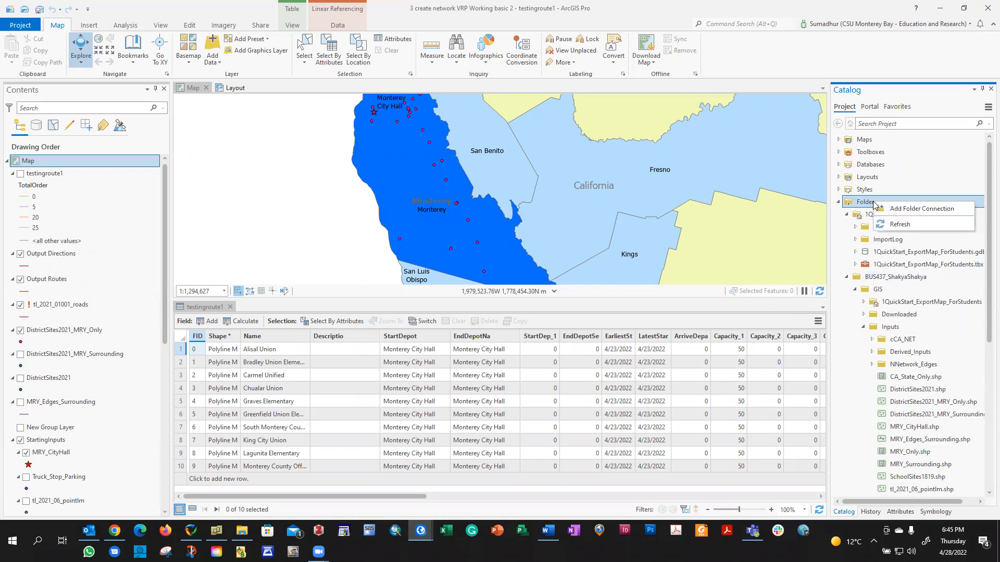
{"action": "left_click", "coordinate": [900, 224]}
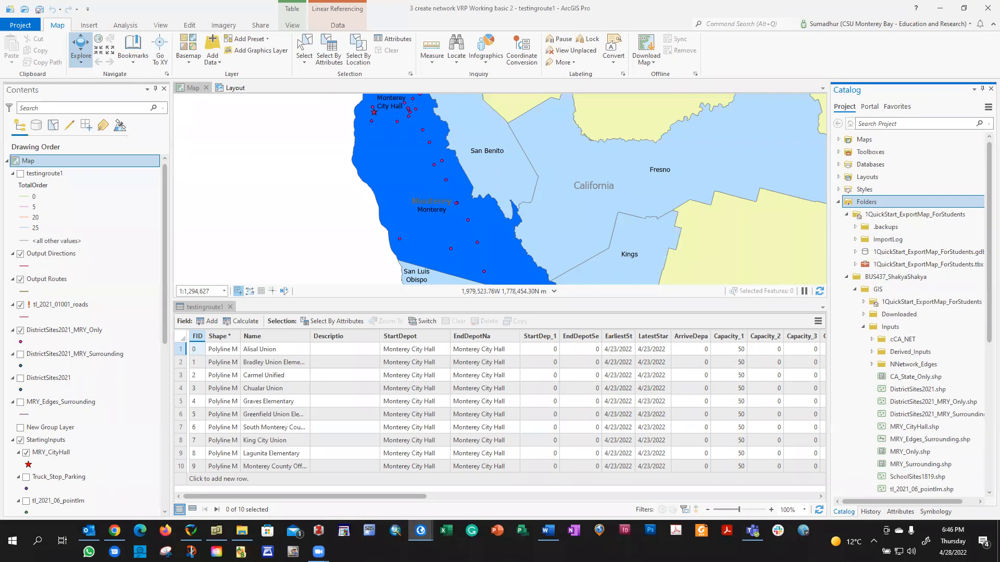
Switch to xplorer² and examine the BUS437 GIS Inputs folder, including its Derived_Inputs and NNetwork_Edges subfolders.
{"action": "key", "text": "alt+Tab"}
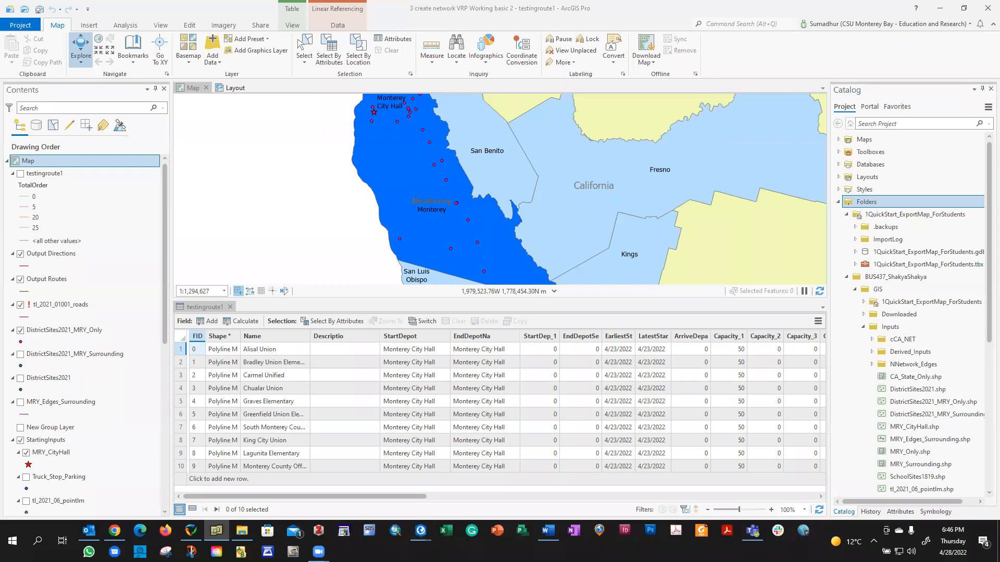
{"action": "left_click_drag", "start_coordinate": [620, 0], "coordinate": [619, 103]}
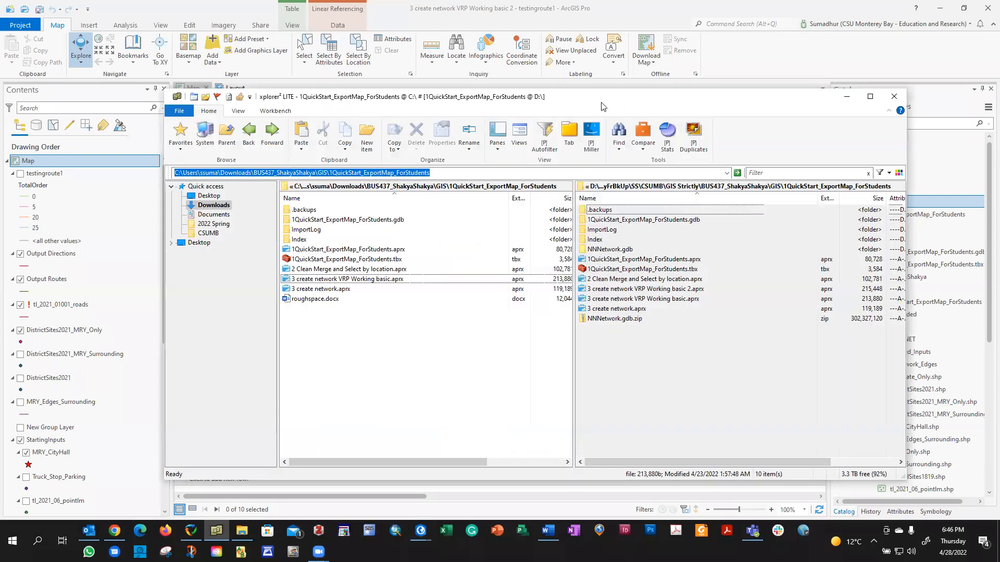
{"action": "double_click", "coordinate": [602, 106]}
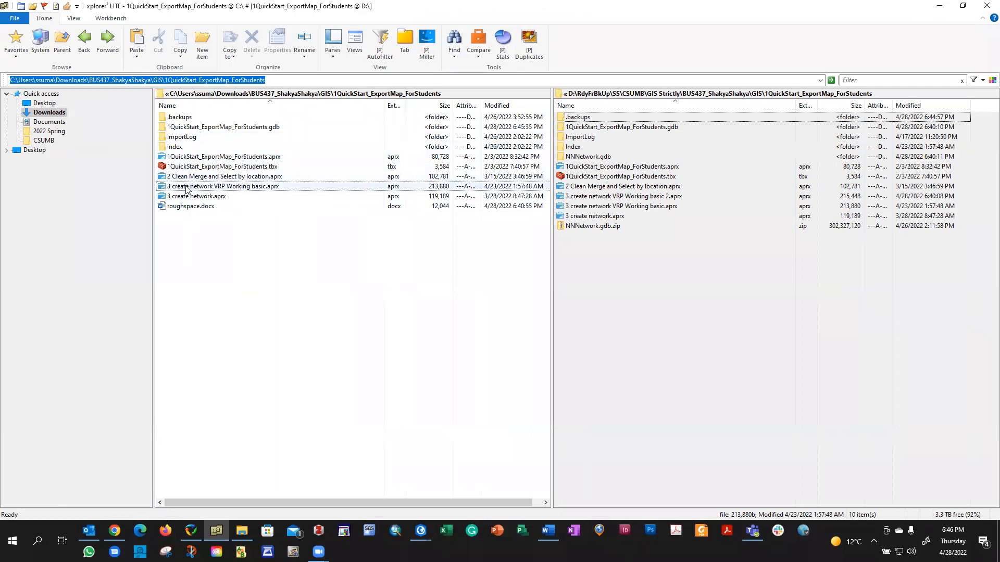
{"action": "left_click", "coordinate": [62, 42]}
{"action": "double_click", "coordinate": [179, 137]}
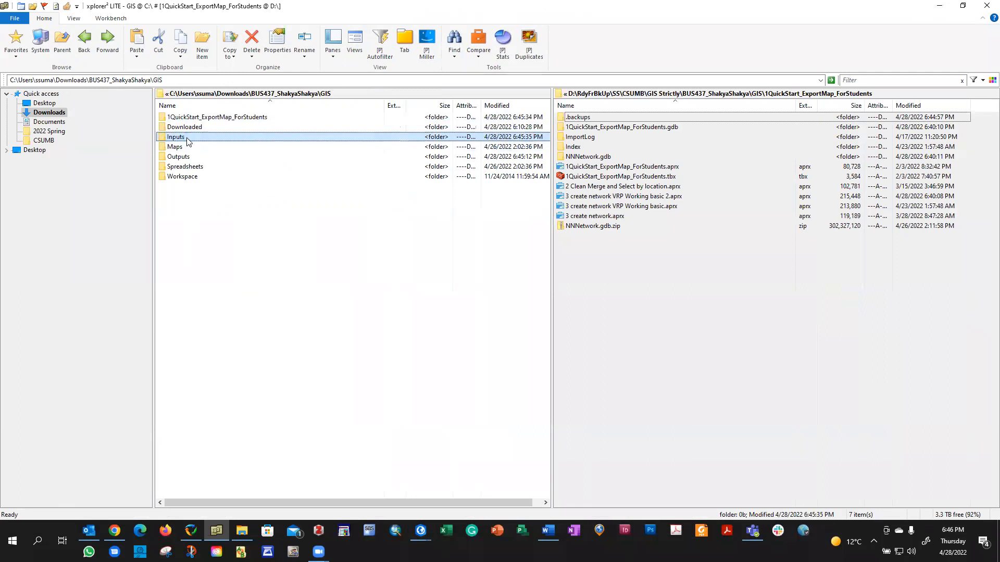
{"action": "double_click", "coordinate": [191, 129]}
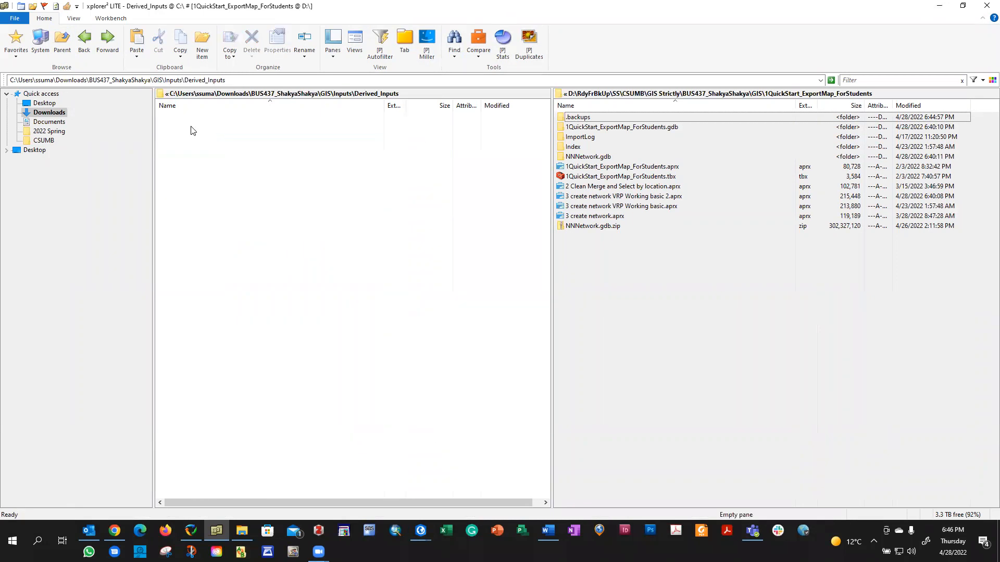
{"action": "left_click", "coordinate": [66, 41]}
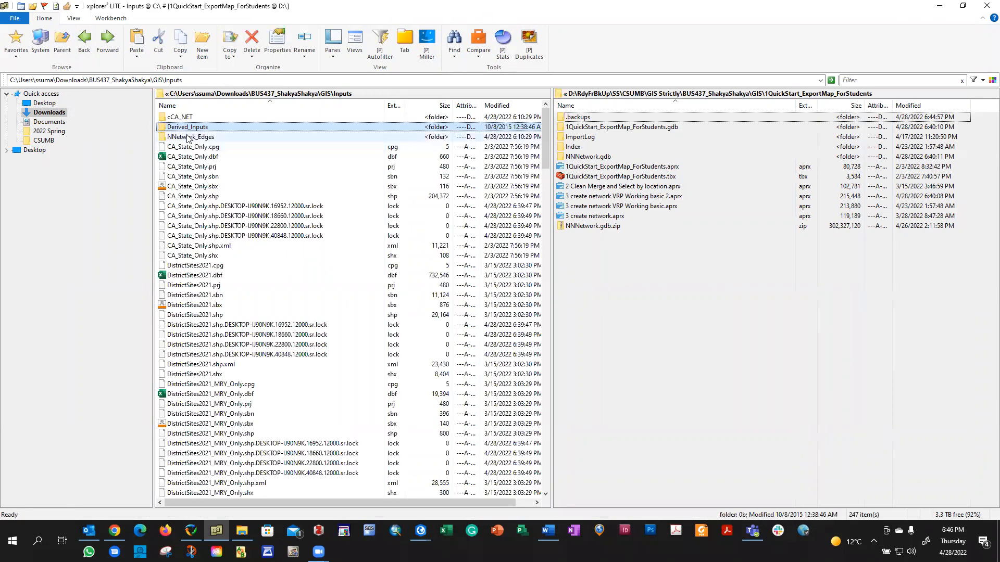
{"action": "left_click", "coordinate": [188, 138]}
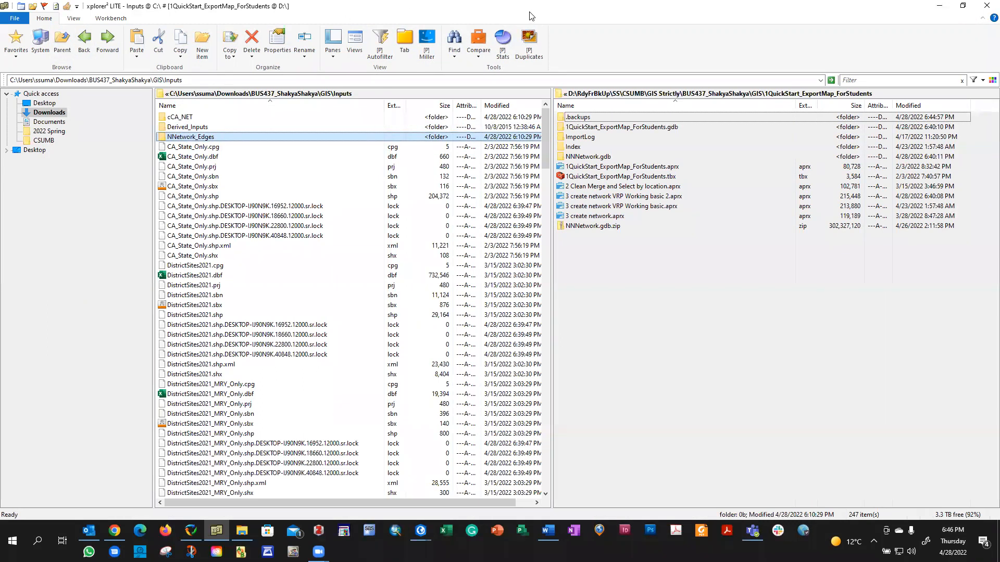
{"action": "left_click", "coordinate": [940, 5]}
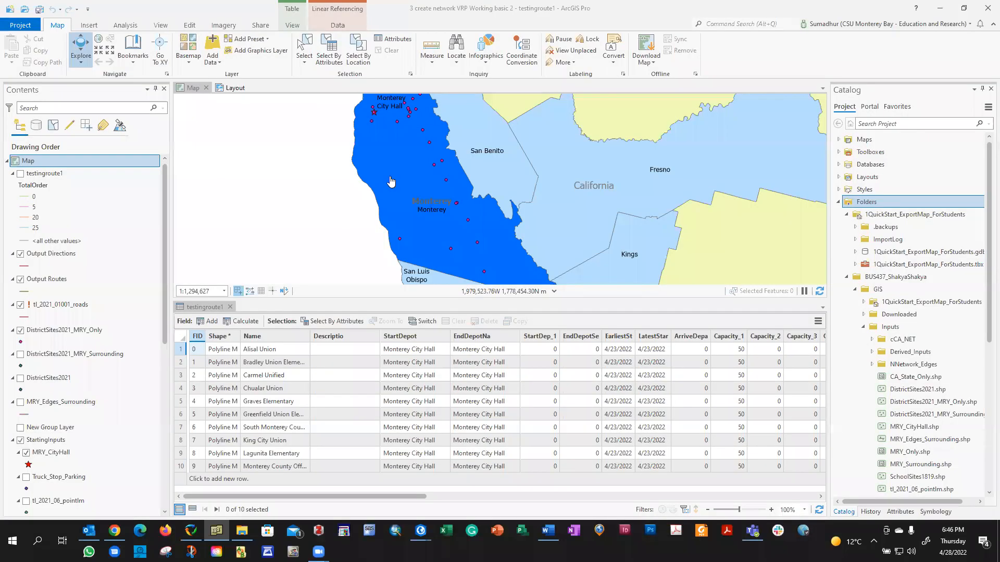
Switch to Chrome and download NNNetwork.gdb.zip from the Vehicle Routing Problem network link on the ArcGIS Pro course page.
{"action": "left_click", "coordinate": [115, 530]}
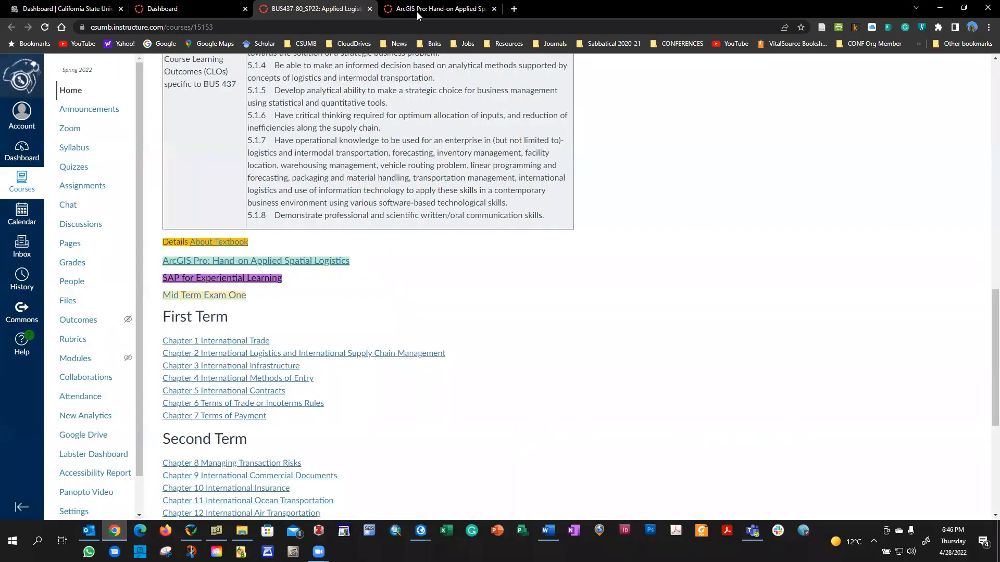
{"action": "left_click", "coordinate": [458, 9]}
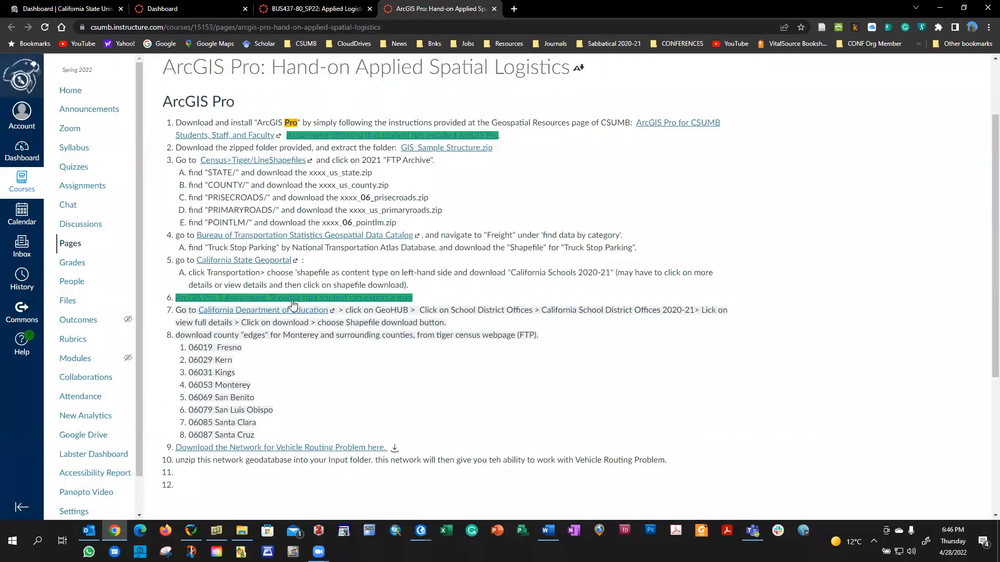
{"action": "scroll", "coordinate": [312, 212], "scroll_direction": "down", "scroll_amount": 5}
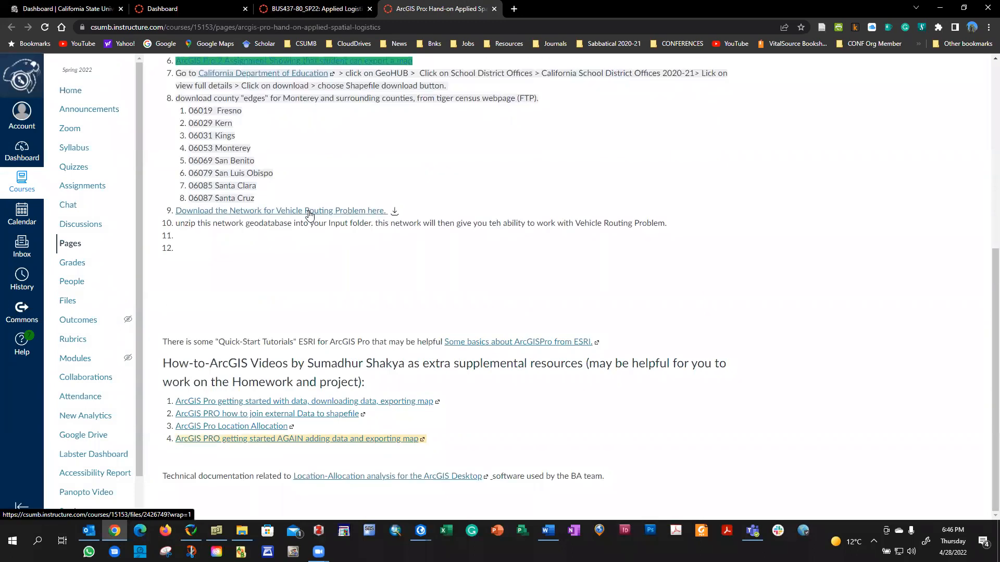
{"action": "left_click", "coordinate": [298, 210]}
{"action": "left_click", "coordinate": [564, 11]}
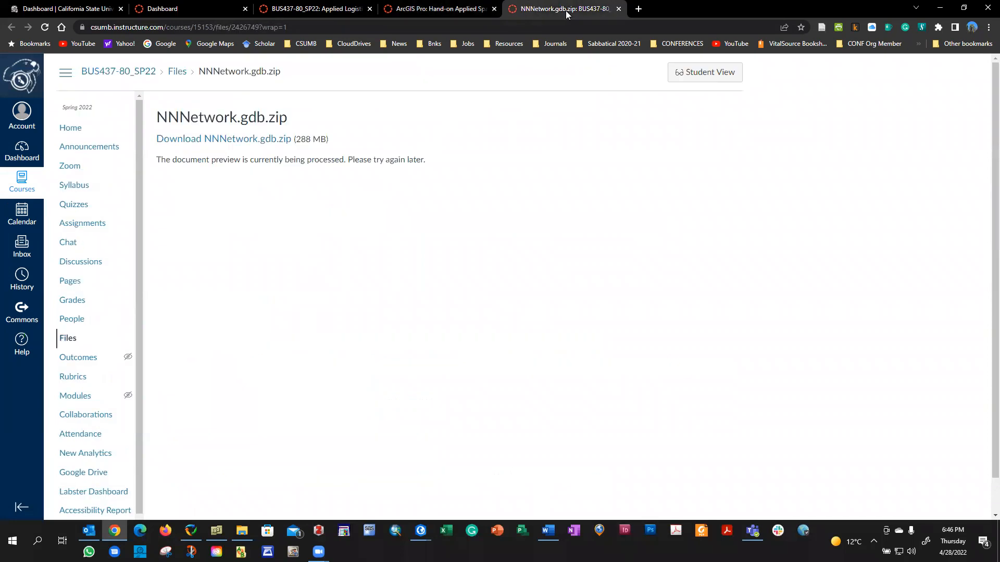
{"action": "left_click", "coordinate": [217, 146]}
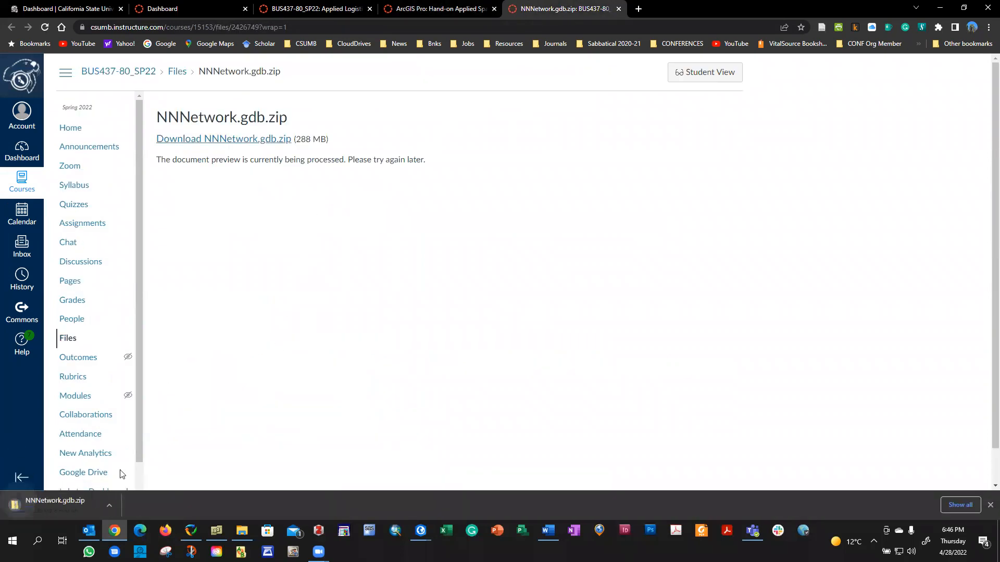
Show the download's folder, check the empty Derived_Inputs folder within the BUS437 GIS Inputs folder, and return to Downloads.
{"action": "left_click", "coordinate": [111, 504]}
{"action": "left_click", "coordinate": [145, 471]}
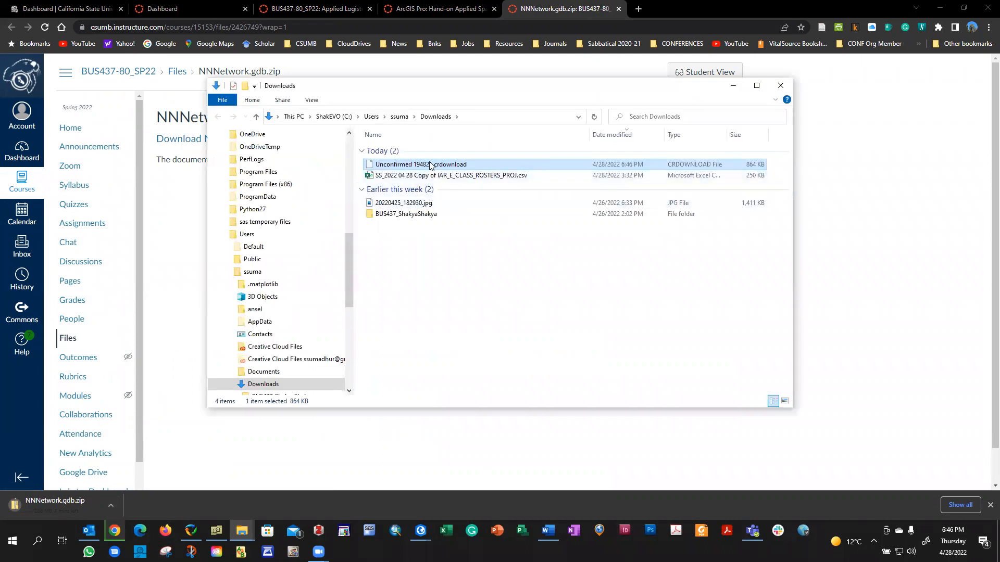
{"action": "double_click", "coordinate": [417, 214]}
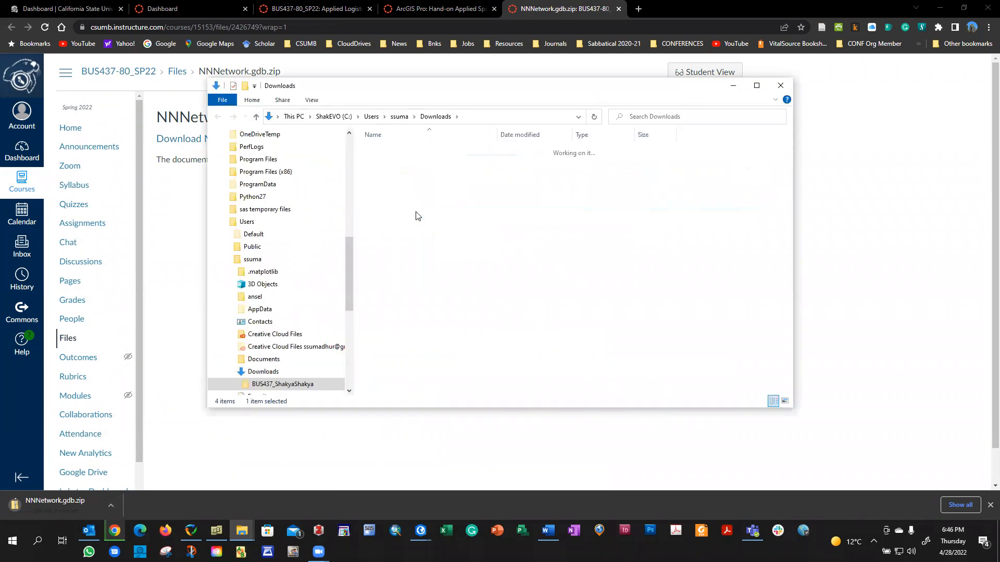
{"action": "double_click", "coordinate": [389, 151]}
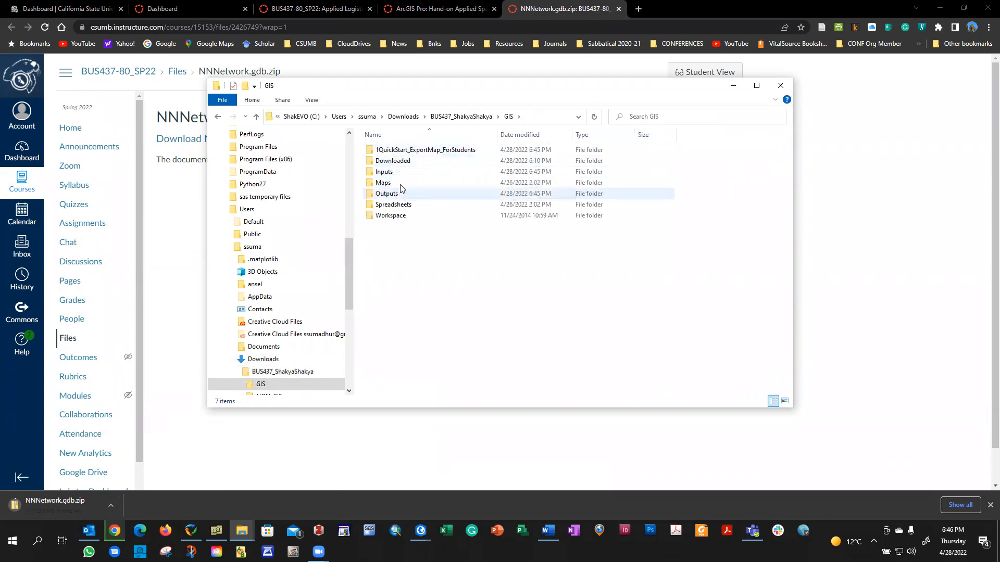
{"action": "left_click", "coordinate": [400, 173]}
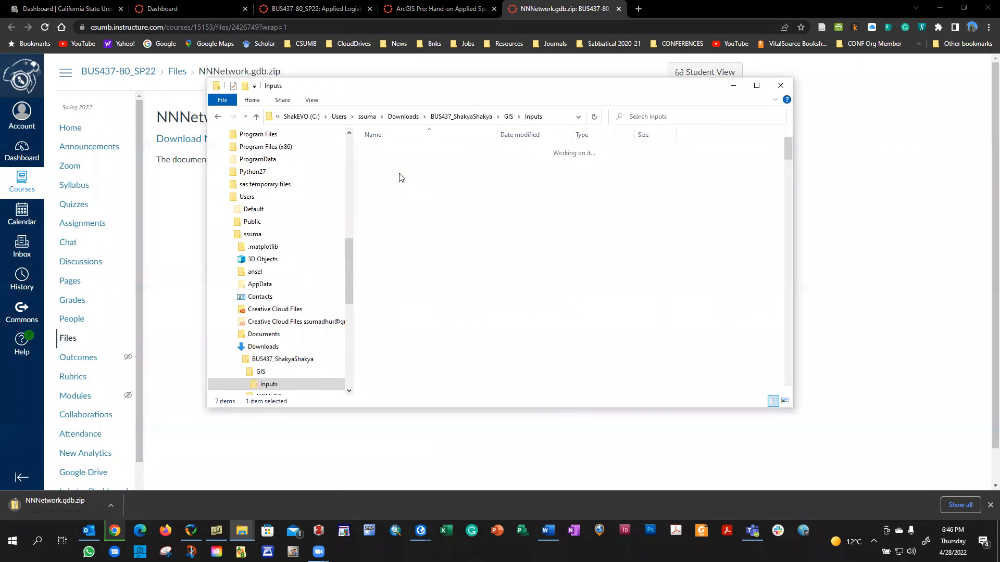
{"action": "double_click", "coordinate": [408, 164]}
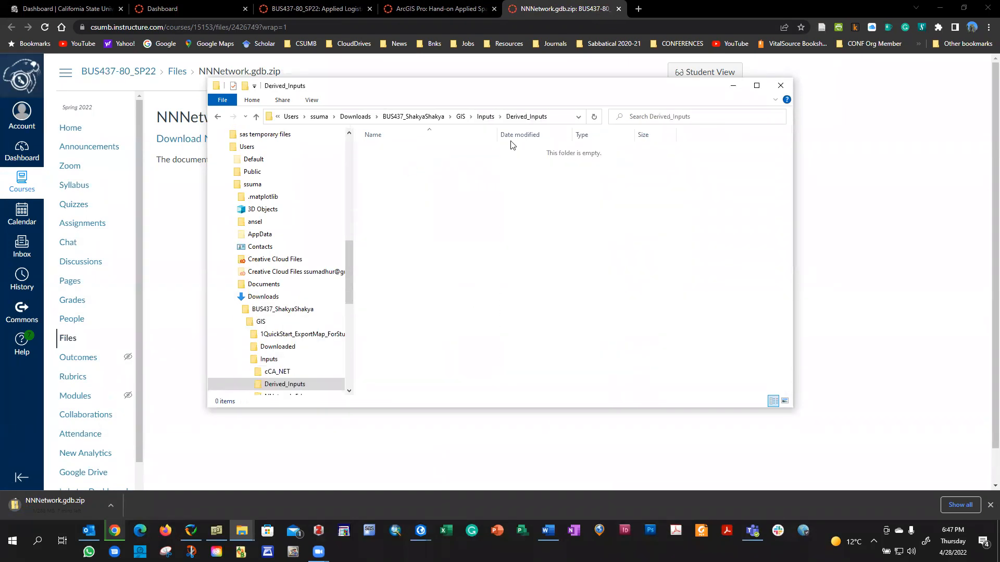
{"action": "left_click", "coordinate": [484, 117]}
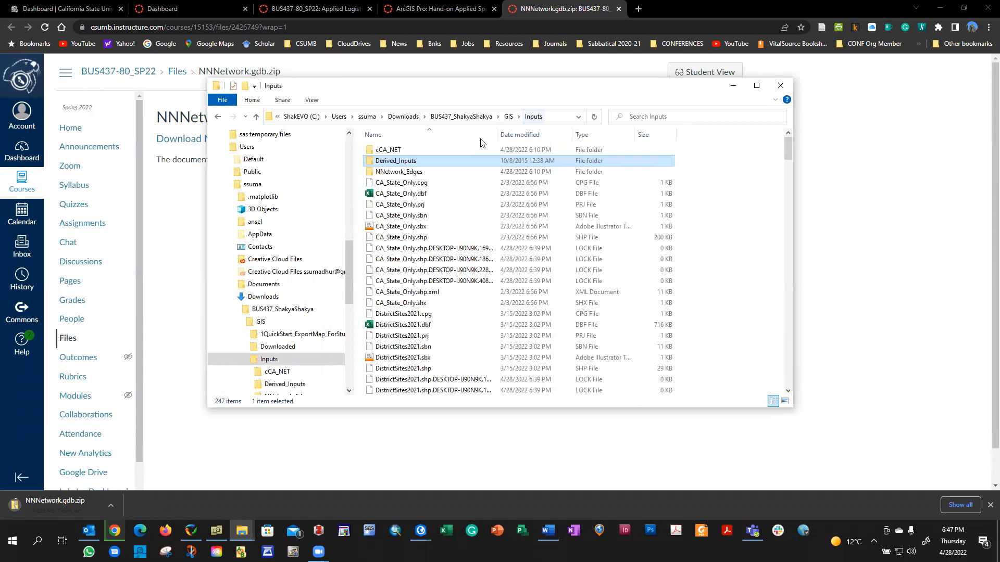
{"action": "double_click", "coordinate": [408, 163]}
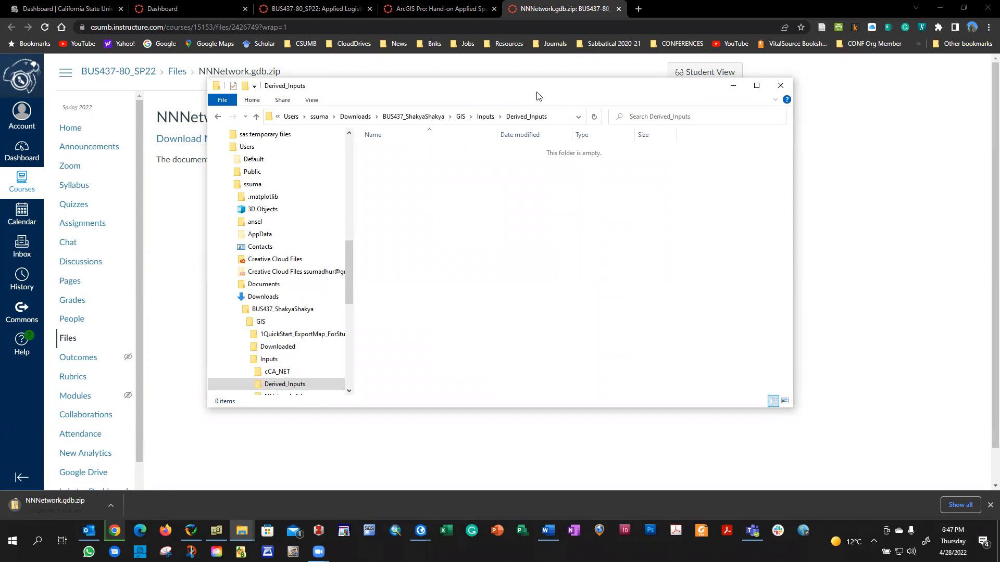
{"action": "left_click_drag", "start_coordinate": [538, 95], "coordinate": [583, 99]}
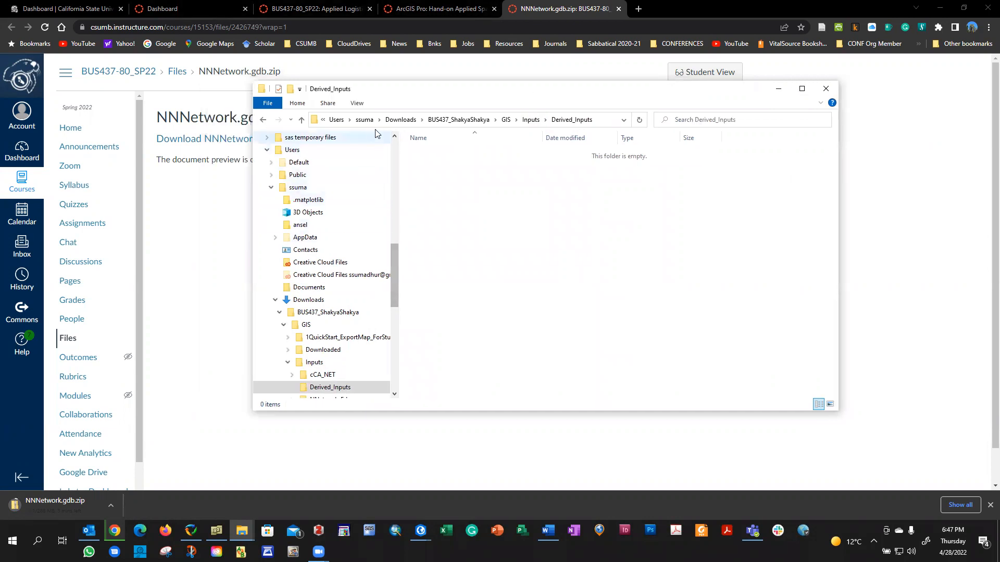
{"action": "left_click", "coordinate": [399, 120]}
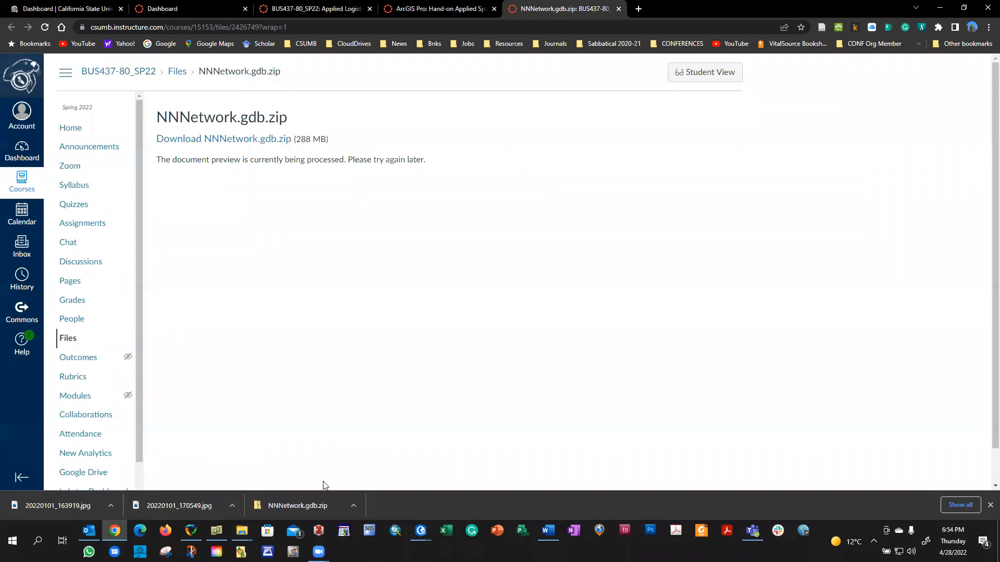
Show the downloaded NNNetwork.gdb.zip in its folder and extract all its contents within Downloads.
{"action": "left_click", "coordinate": [354, 504]}
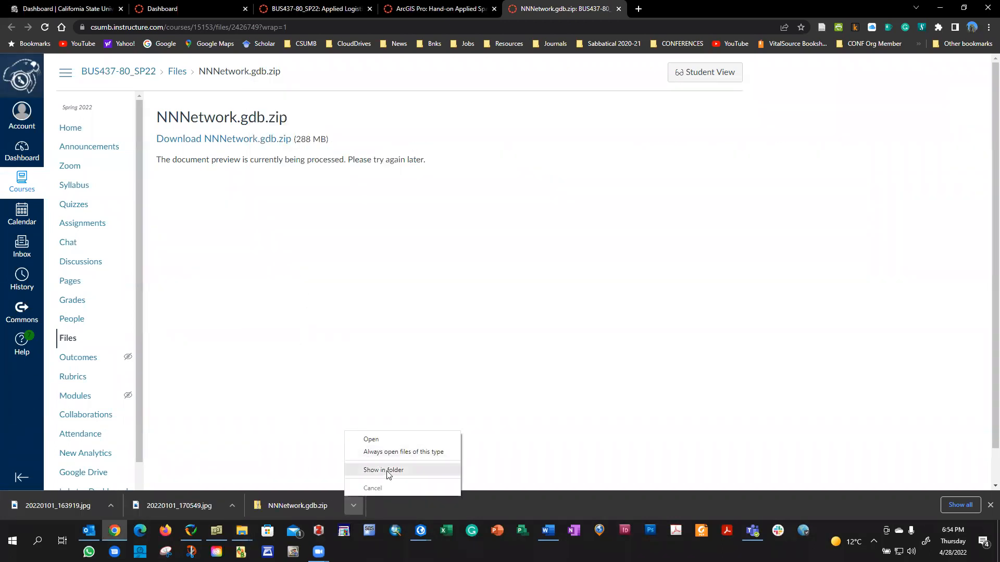
{"action": "left_click", "coordinate": [386, 470]}
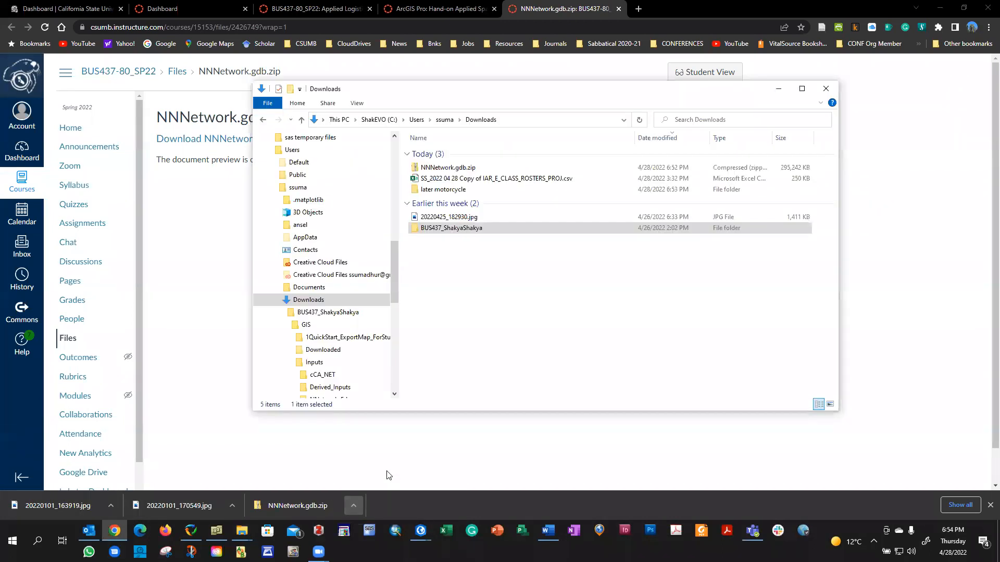
{"action": "right_click", "coordinate": [447, 169]}
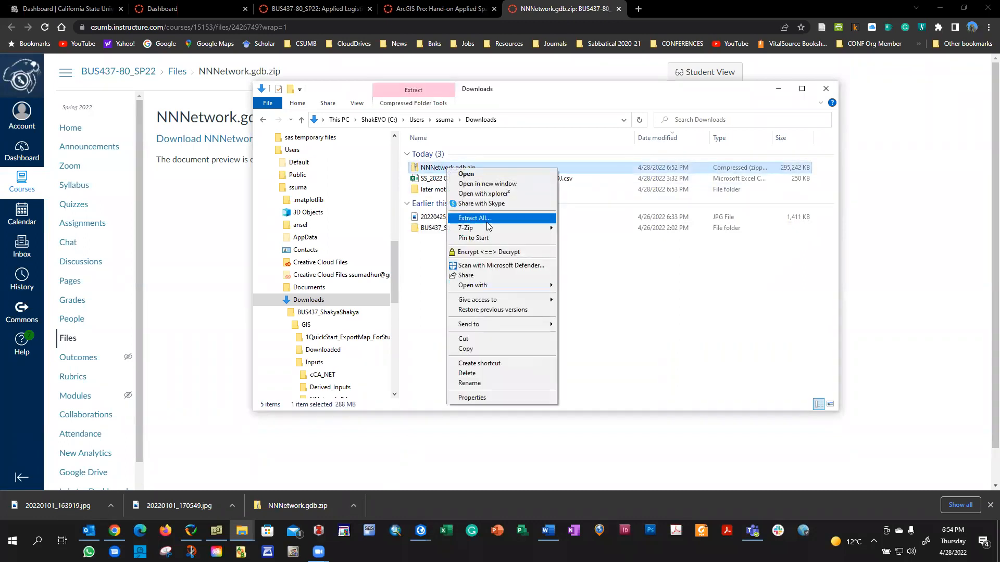
{"action": "left_click", "coordinate": [488, 219]}
{"action": "left_click", "coordinate": [594, 365]}
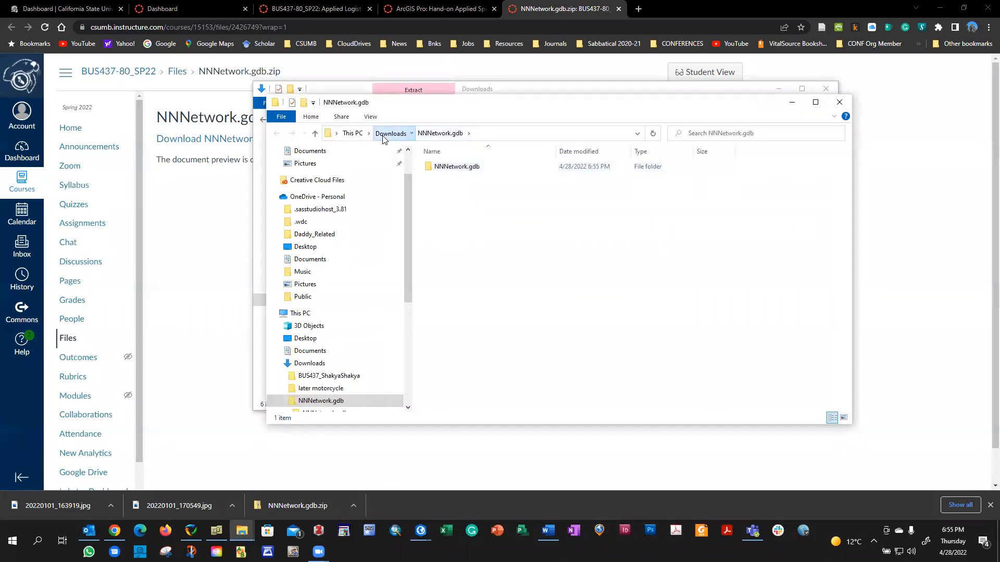
Move the extracted NNNetwork.gdb folder from Downloads into the Derived_Inputs folder of the BUS437 project's GIS Inputs.
{"action": "left_click", "coordinate": [390, 134]}
{"action": "right_click", "coordinate": [458, 204]}
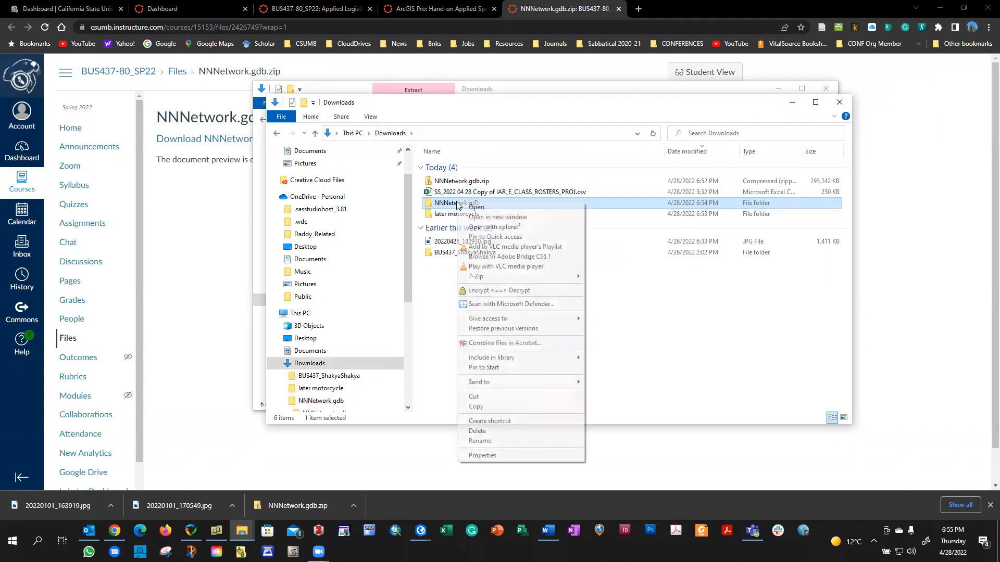
{"action": "left_click", "coordinate": [498, 396]}
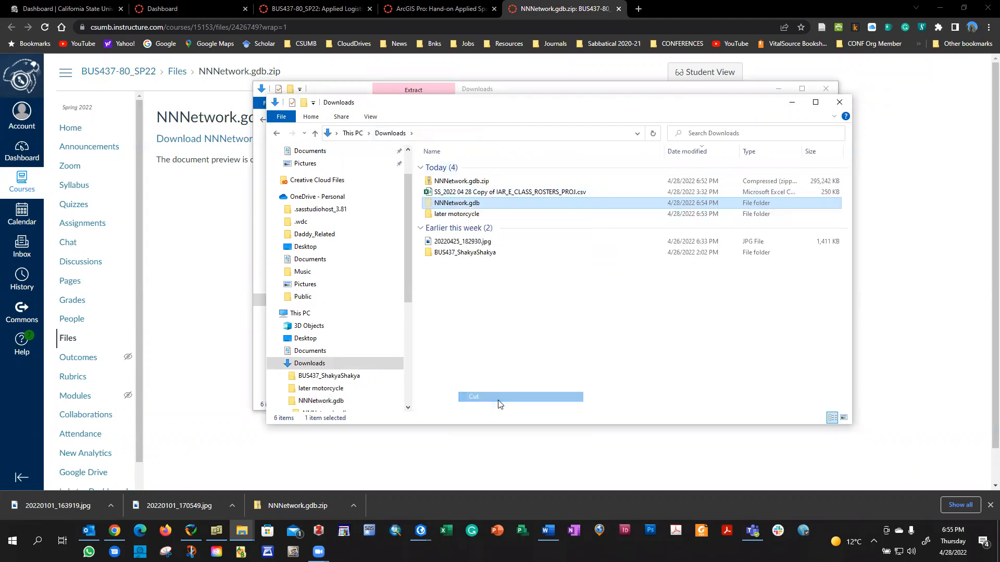
{"action": "double_click", "coordinate": [463, 254]}
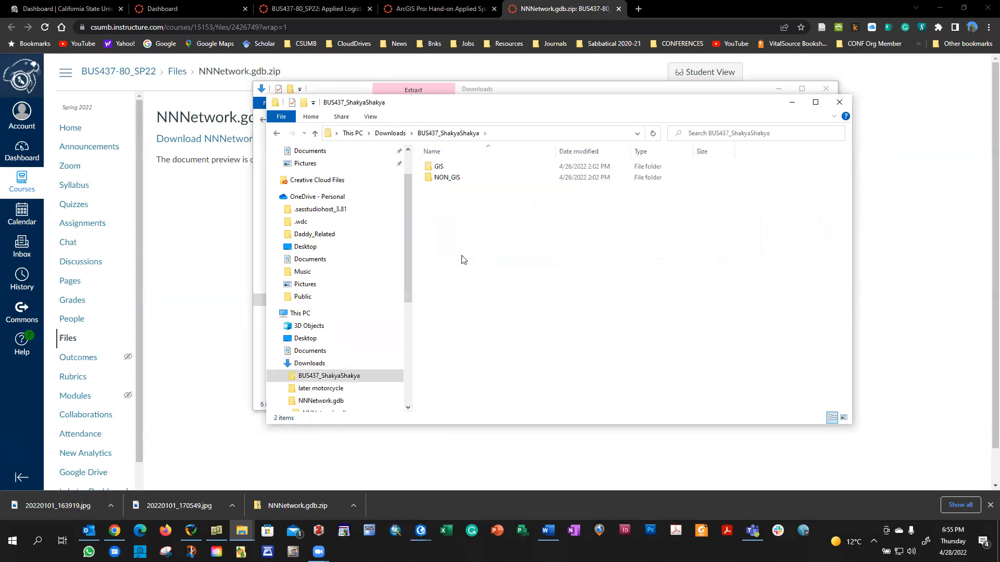
{"action": "double_click", "coordinate": [461, 166]}
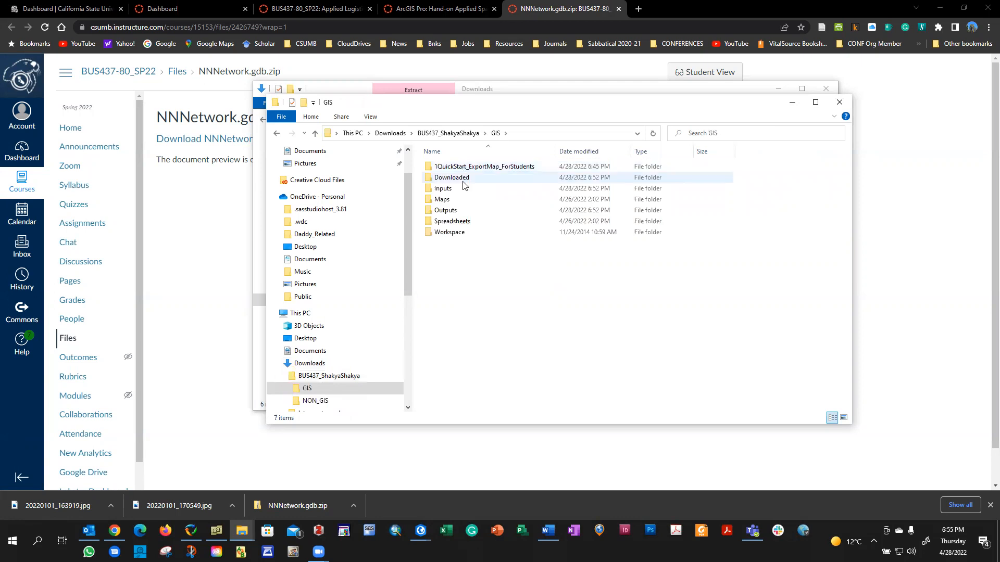
{"action": "double_click", "coordinate": [465, 190]}
{"action": "double_click", "coordinate": [463, 179]}
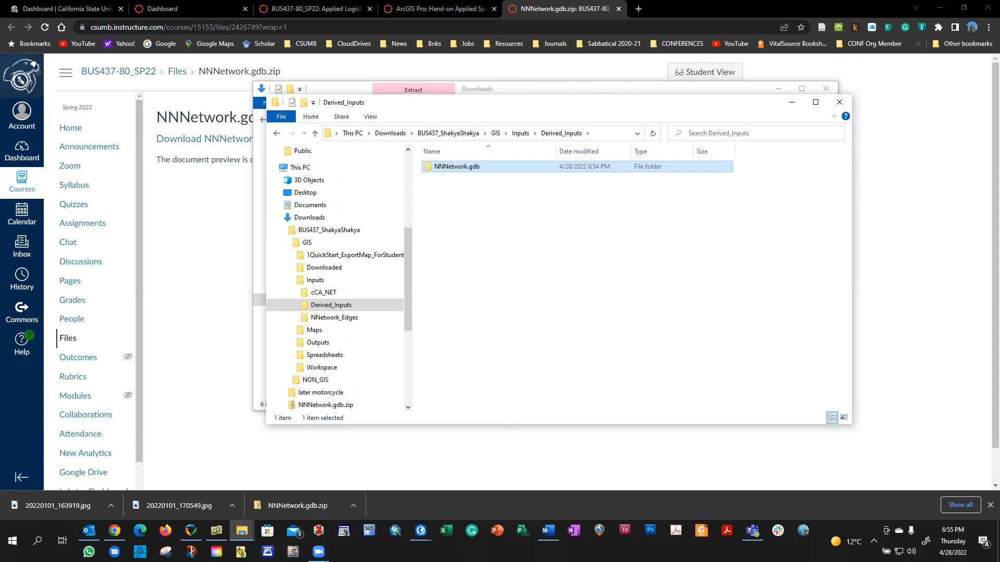
Switch back to ArcGIS Pro, minimizing Chrome and the Derived_Inputs window and closing the Downloads window.
{"action": "left_click", "coordinate": [789, 10]}
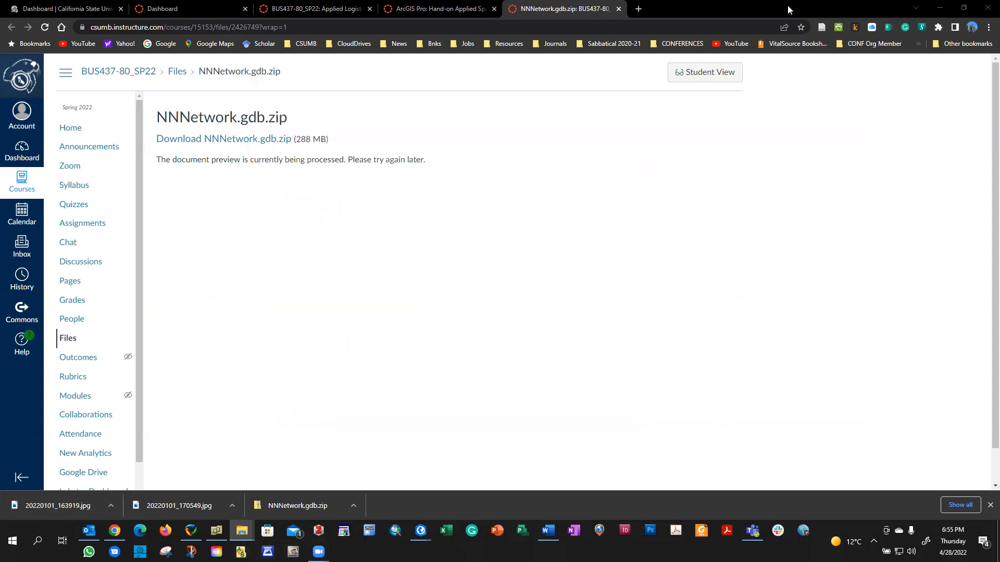
{"action": "left_click", "coordinate": [940, 8]}
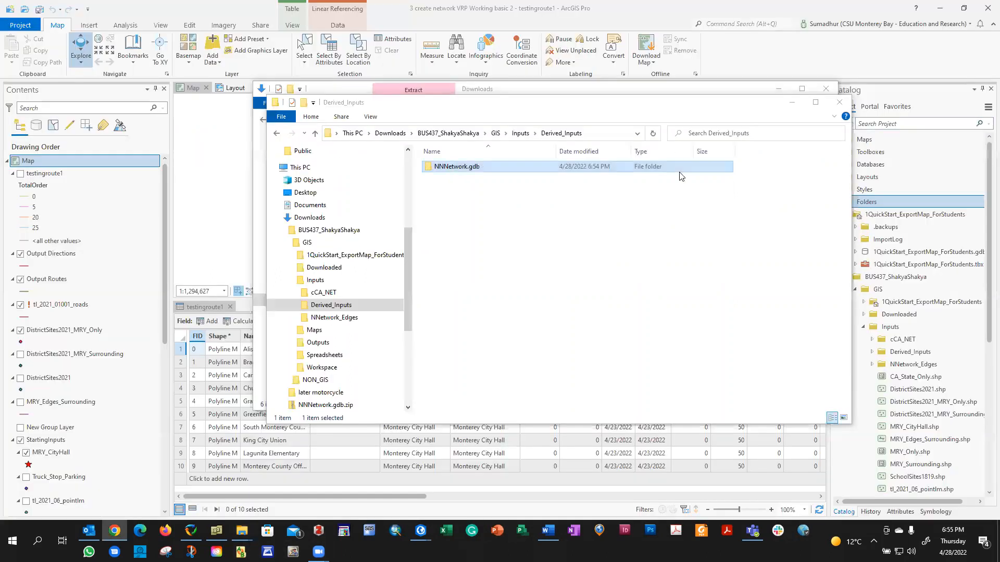
{"action": "left_click", "coordinate": [740, 104]}
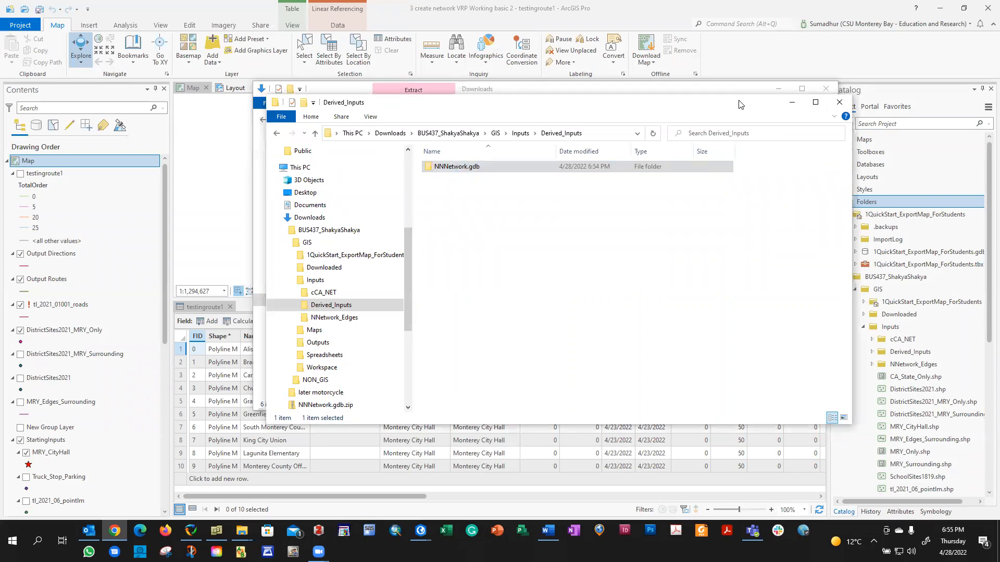
{"action": "left_click", "coordinate": [792, 102]}
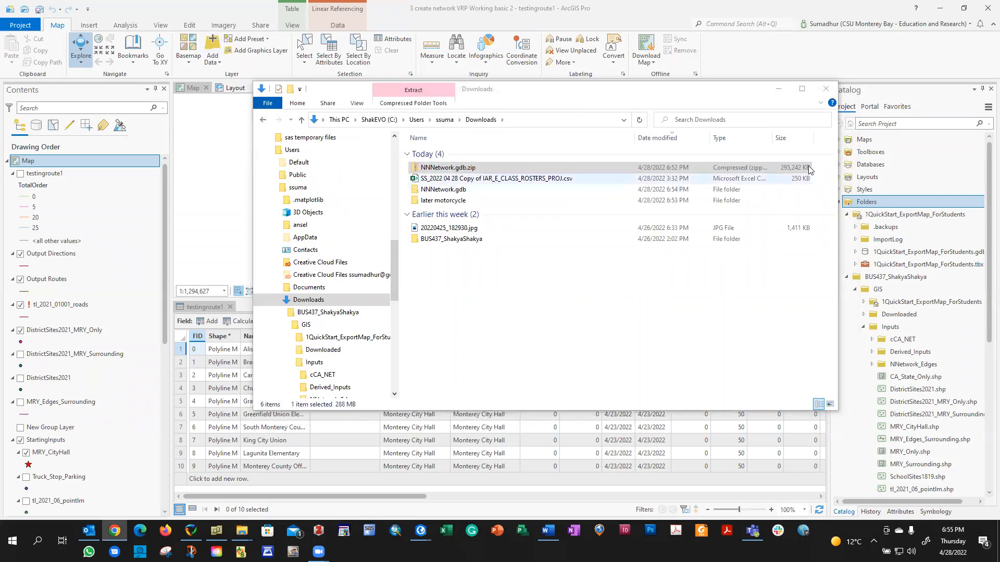
{"action": "left_click", "coordinate": [826, 89]}
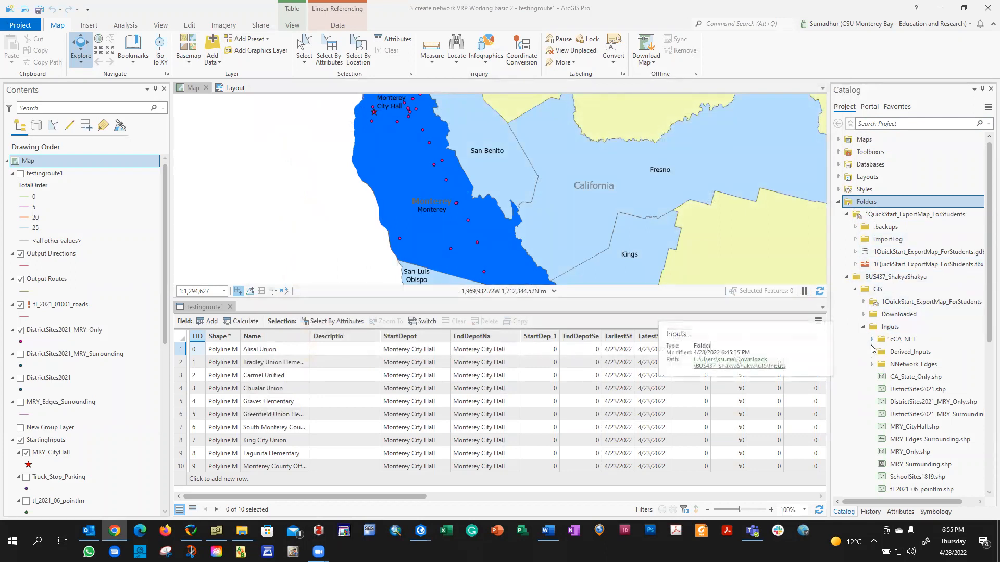
Expand Derived_Inputs in the catalog down to the contents of NNNetwork.gdb's ForNetwork feature dataset and widen the catalog pane.
{"action": "left_click", "coordinate": [872, 353]}
{"action": "left_click", "coordinate": [882, 365]}
{"action": "left_click", "coordinate": [915, 366]}
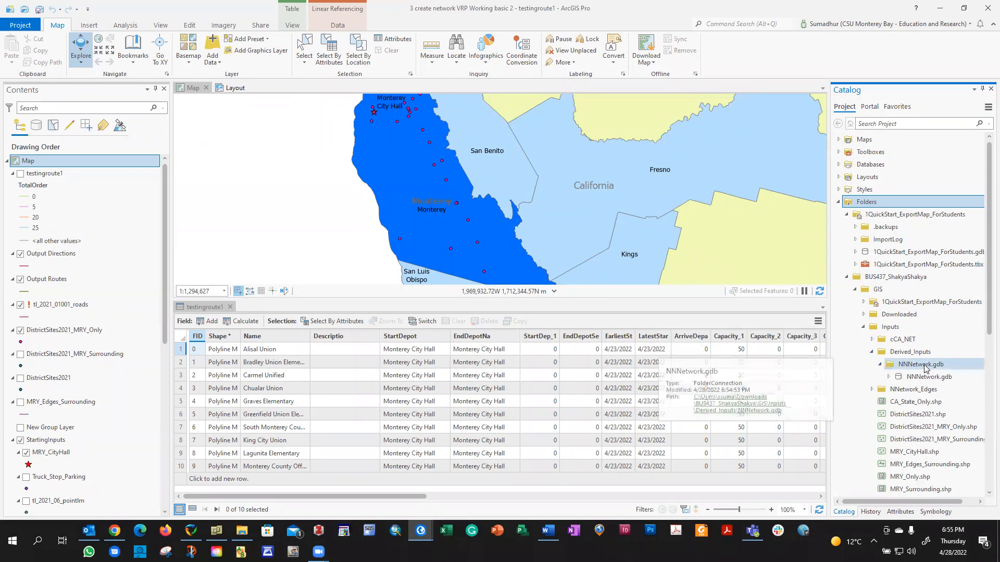
{"action": "left_click", "coordinate": [890, 377]}
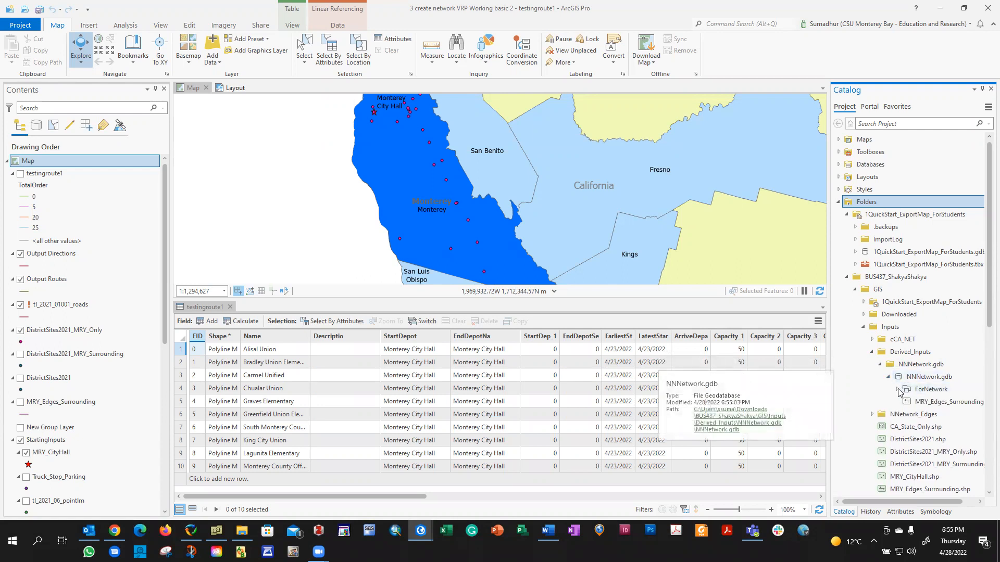
{"action": "left_click", "coordinate": [897, 390]}
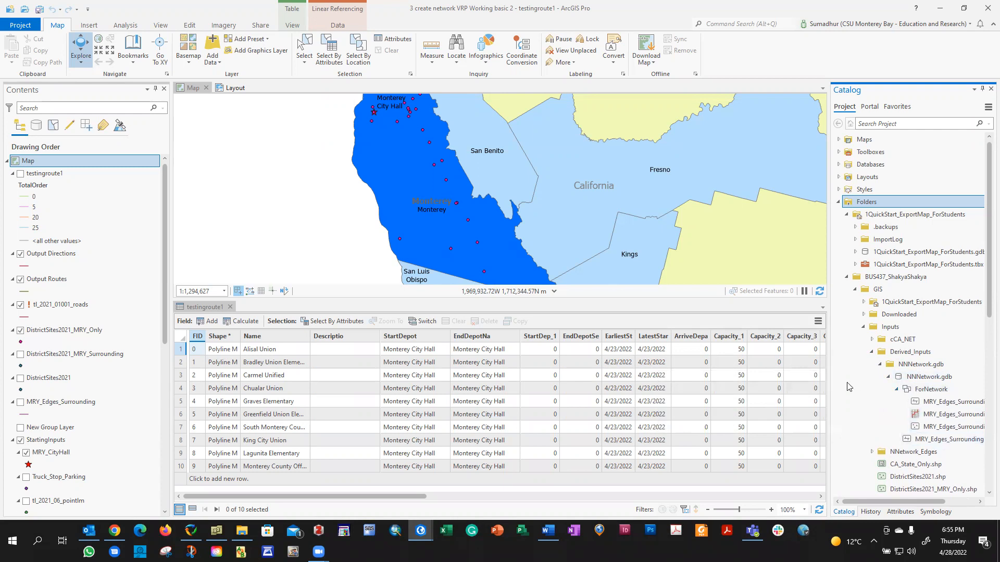
{"action": "left_click_drag", "start_coordinate": [827, 346], "coordinate": [791, 345]}
Build the MRY_Edges_Surrounding_1 network dataset in ForNetwork and hide its layer on the map.
{"action": "mouse_move", "coordinate": [897, 417]}
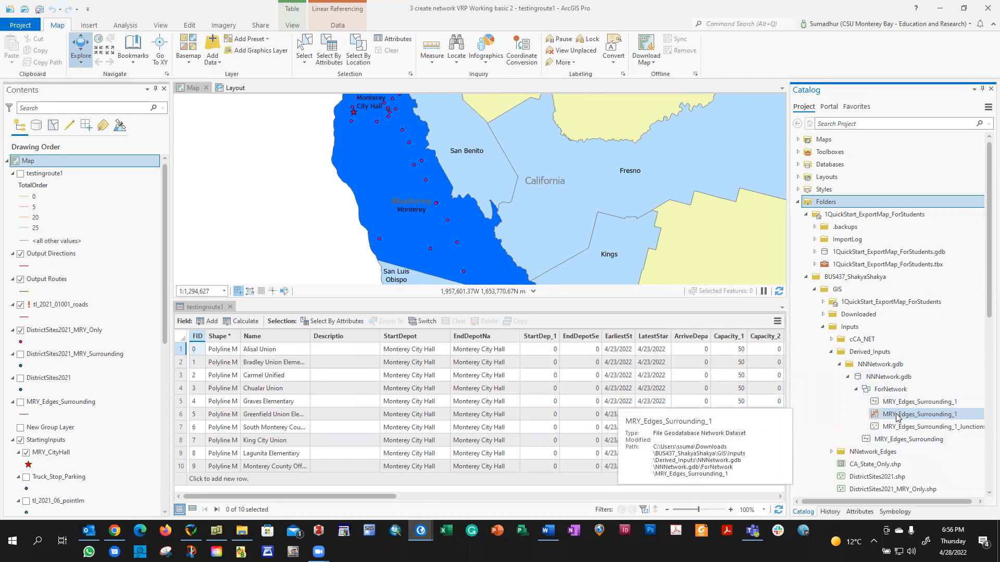
{"action": "right_click", "coordinate": [897, 417]}
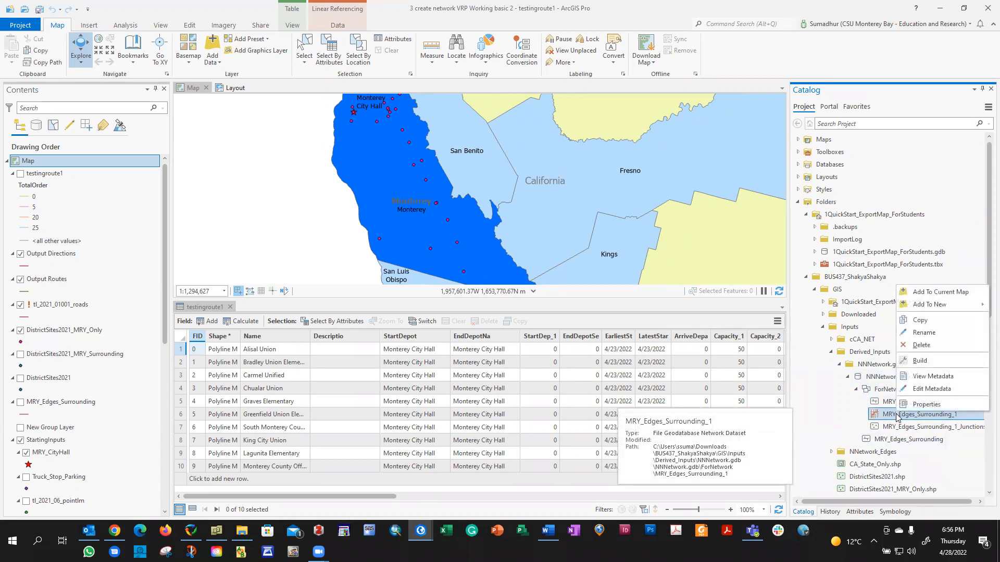
{"action": "left_click", "coordinate": [920, 360]}
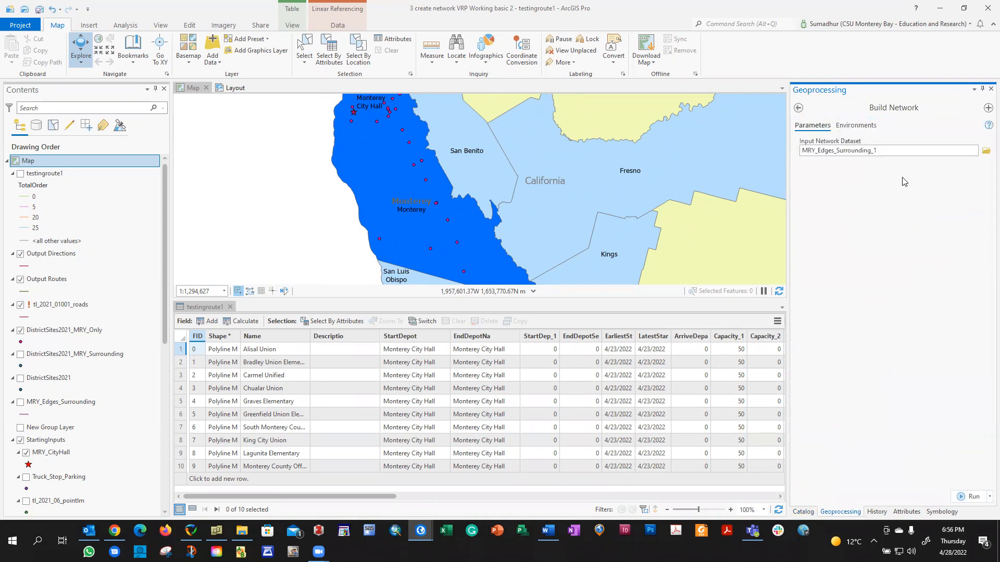
{"action": "left_click", "coordinate": [856, 126]}
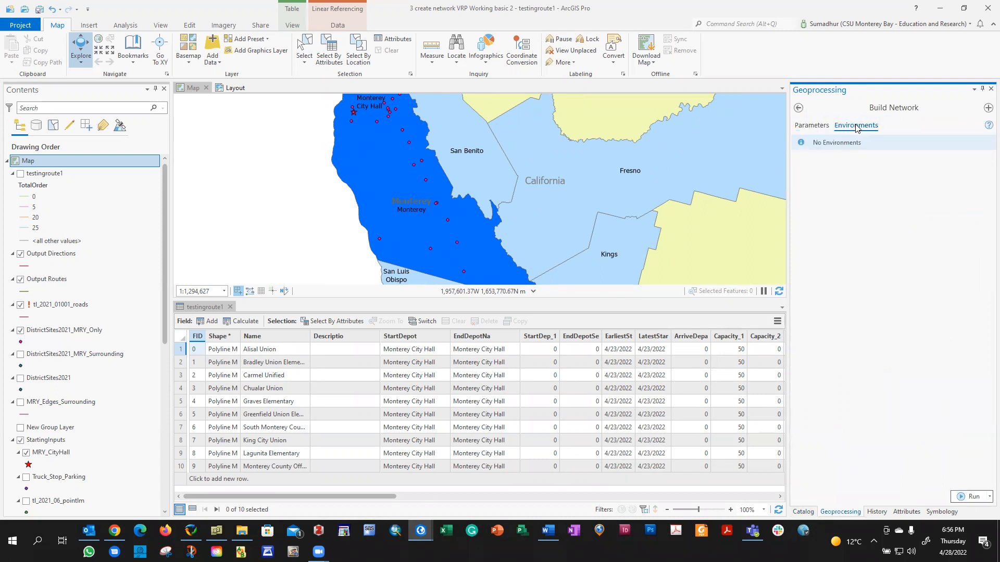
{"action": "left_click", "coordinate": [810, 127]}
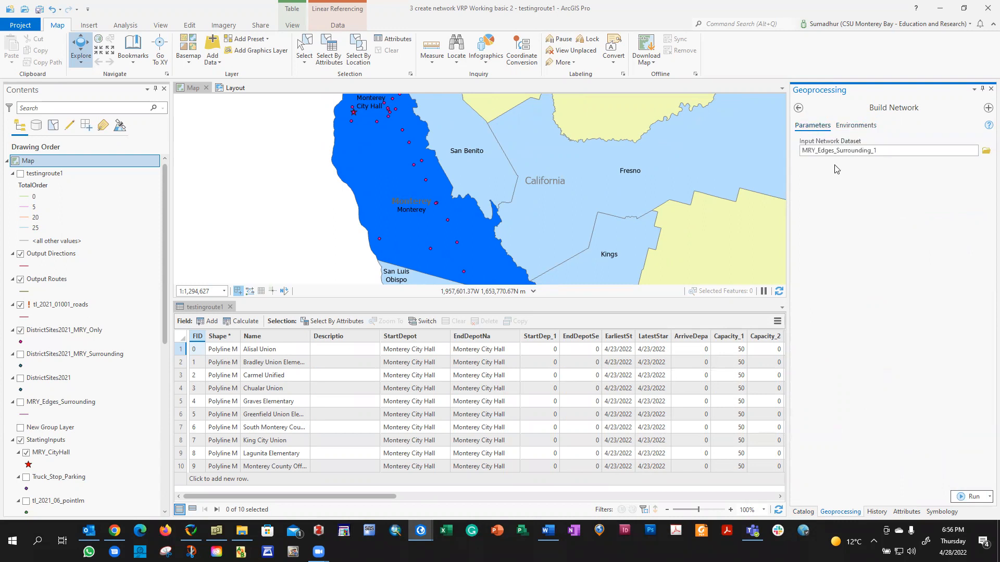
{"action": "left_click", "coordinate": [968, 498]}
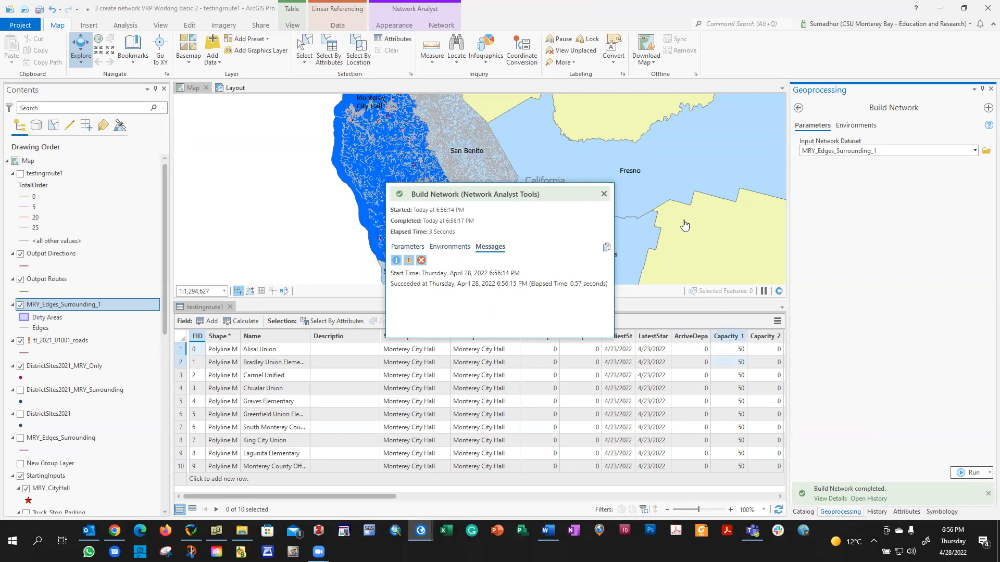
{"action": "left_click", "coordinate": [603, 195]}
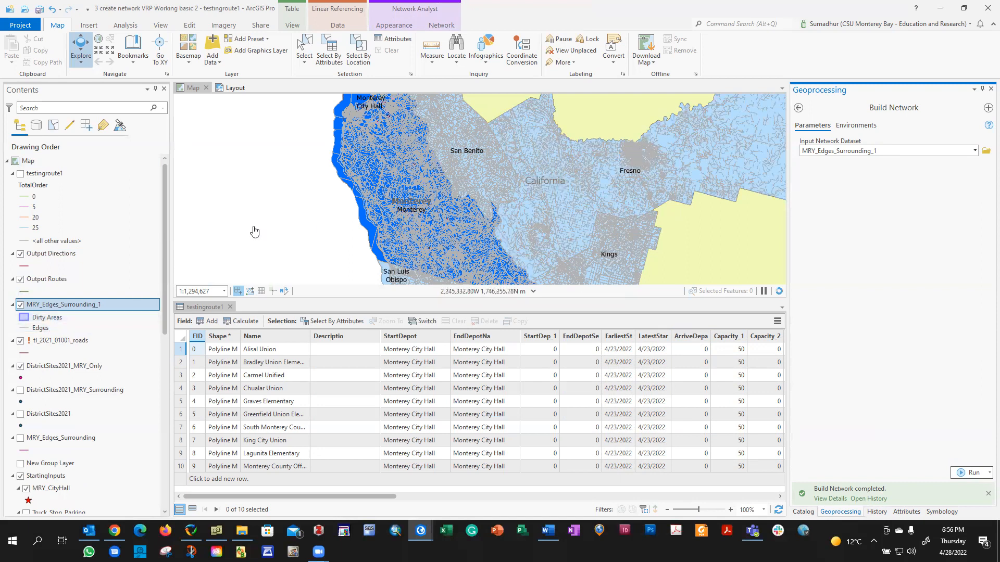
{"action": "left_click", "coordinate": [20, 307]}
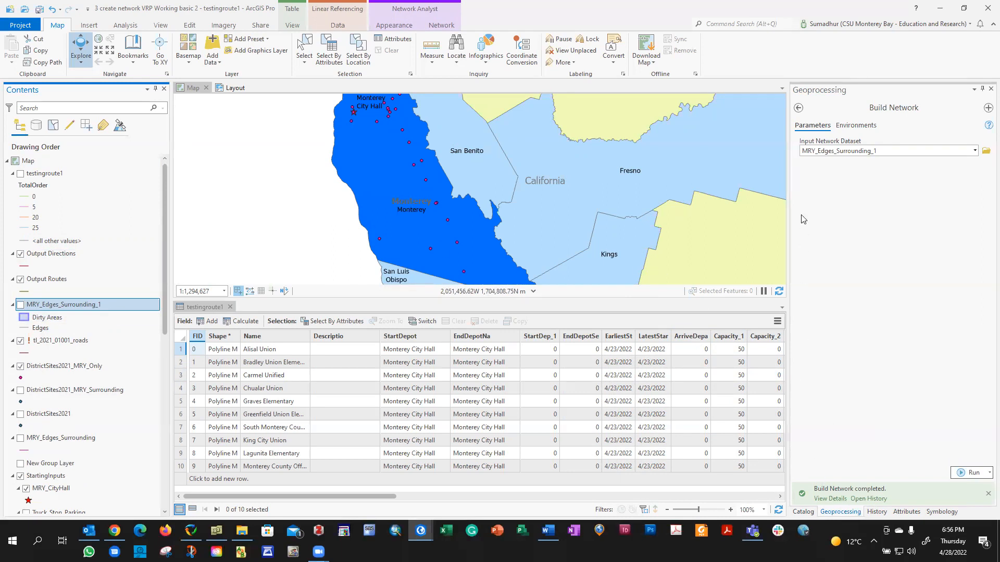
Return to the catalog and add the MRY_Edges_Surrounding_1 network dataset to the map above the testingroute1 layer.
{"action": "left_click", "coordinate": [800, 109]}
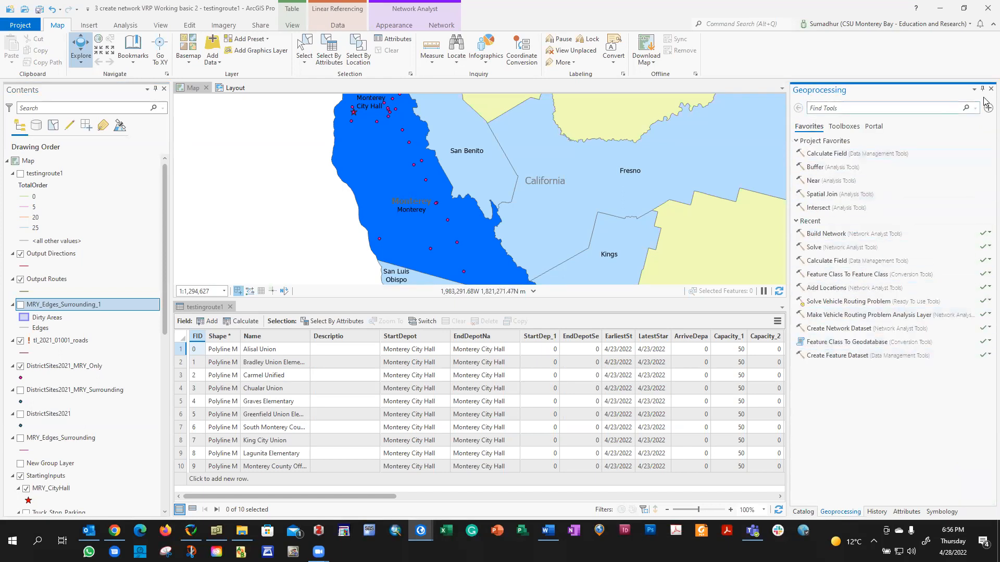
{"action": "left_click", "coordinate": [805, 514]}
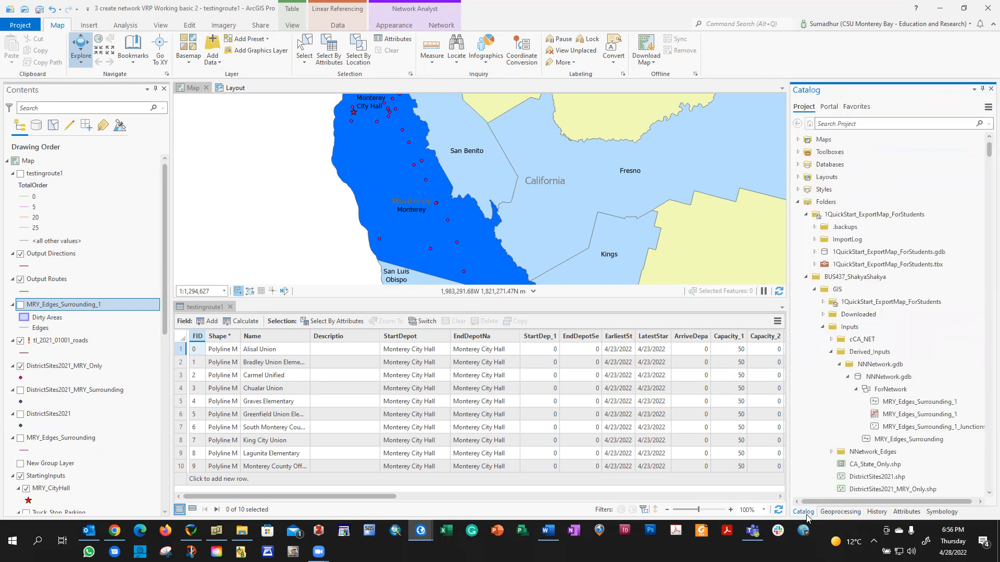
{"action": "left_click", "coordinate": [913, 415]}
{"action": "mouse_move", "coordinate": [854, 410]}
{"action": "left_mouse_down"}
{"action": "mouse_move", "coordinate": [651, 417]}
{"action": "mouse_move", "coordinate": [86, 175]}
{"action": "mouse_move", "coordinate": [68, 177]}
{"action": "left_mouse_up"}
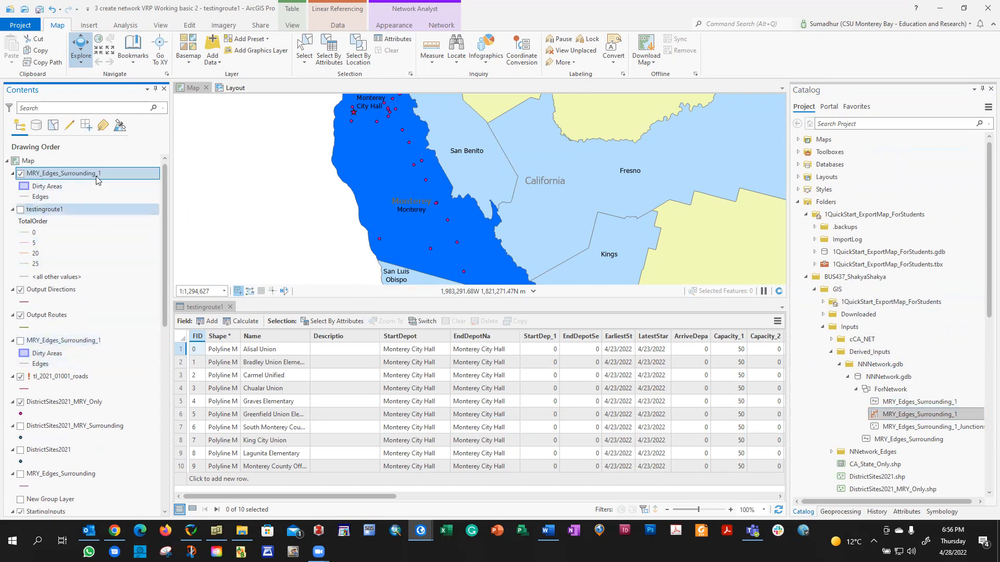
Remove the duplicate MRY_Edges_Surrounding_1 layer below Output Routes and hide the one above testingroute1.
{"action": "right_click", "coordinate": [48, 345]}
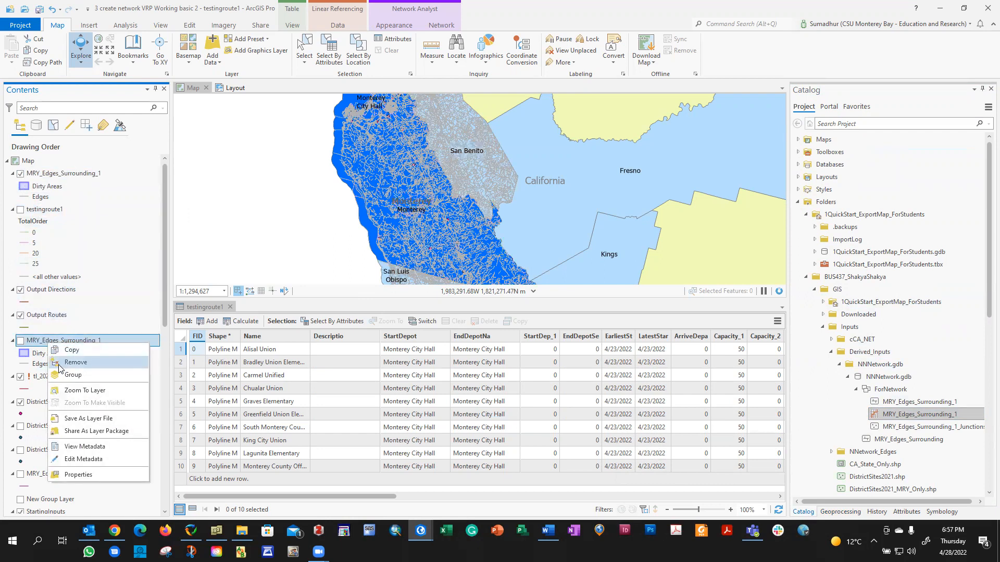
{"action": "left_click", "coordinate": [75, 362]}
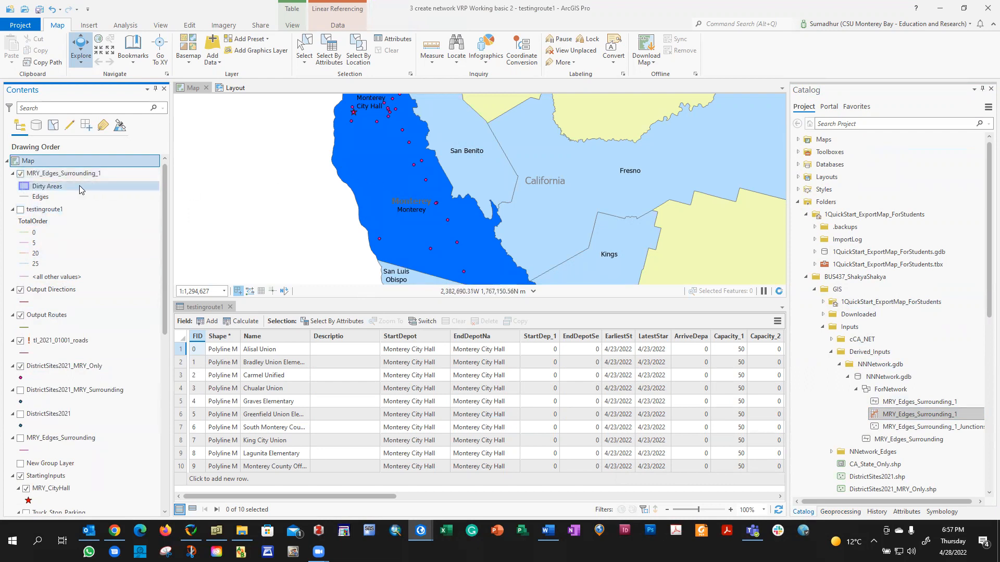
{"action": "left_click", "coordinate": [21, 175]}
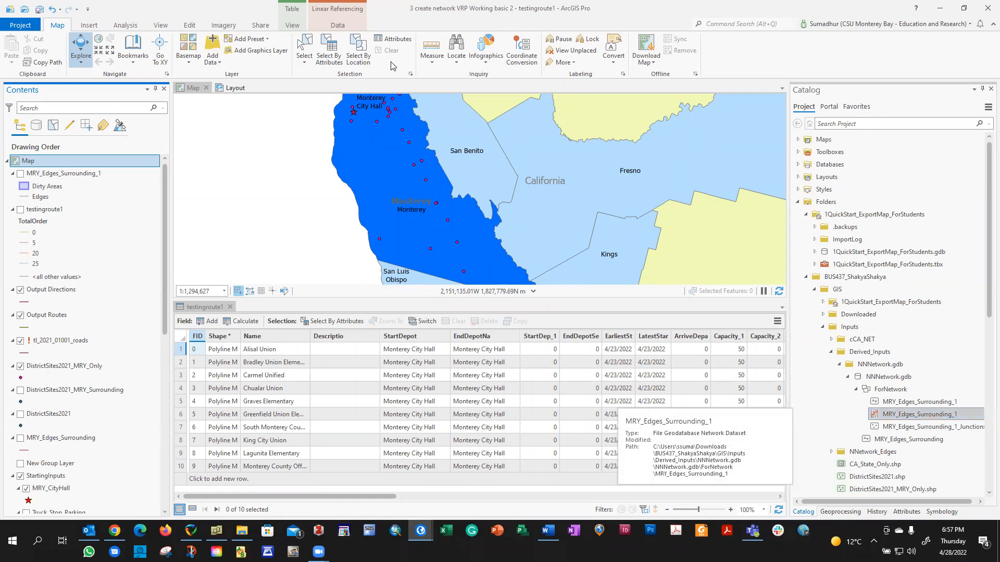
Try to create a Vehicle Routing Problem analysis layer with MRY_Edges_Surrounding_1 as the network data source.
{"action": "left_click", "coordinate": [126, 27]}
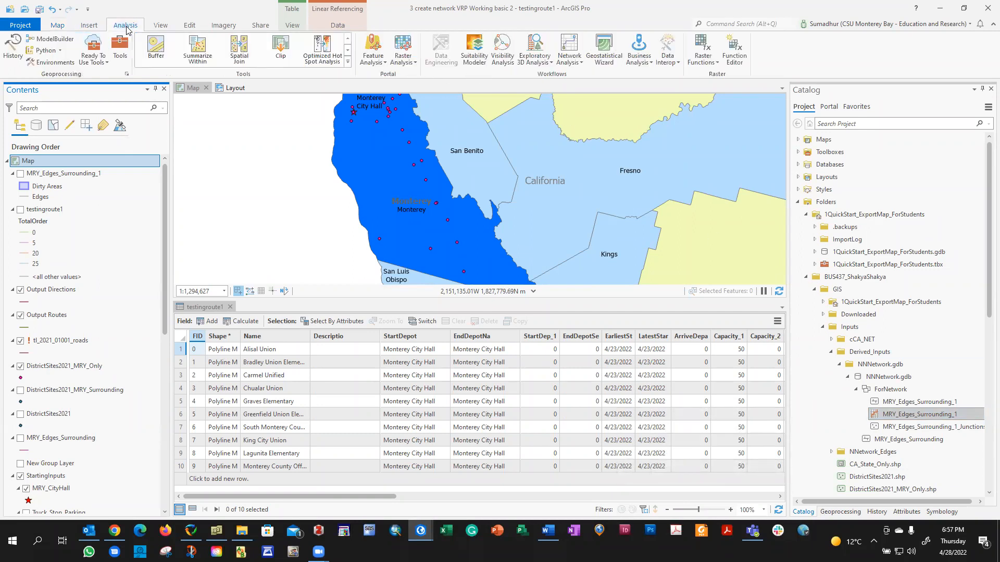
{"action": "left_click", "coordinate": [579, 62]}
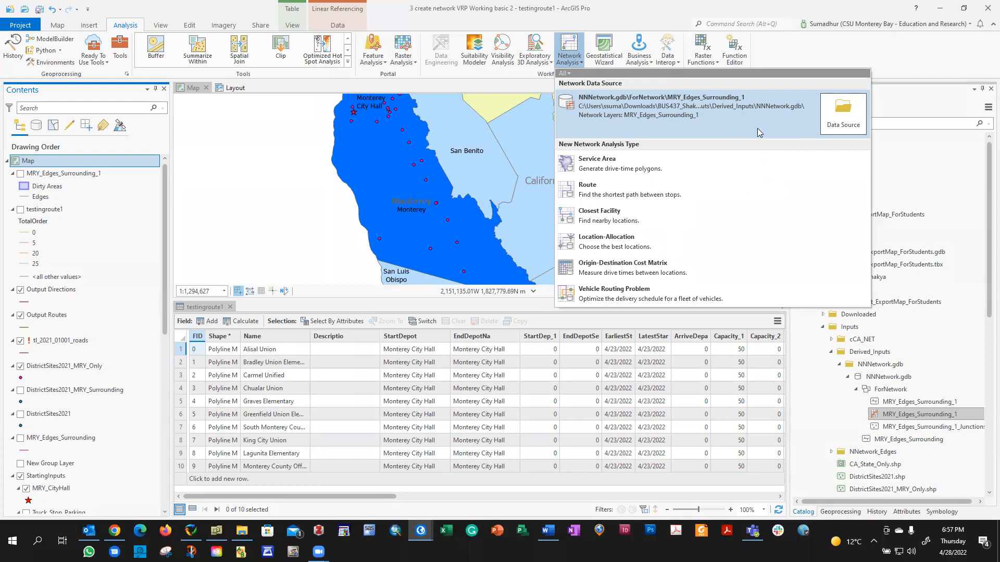
{"action": "left_click", "coordinate": [605, 295]}
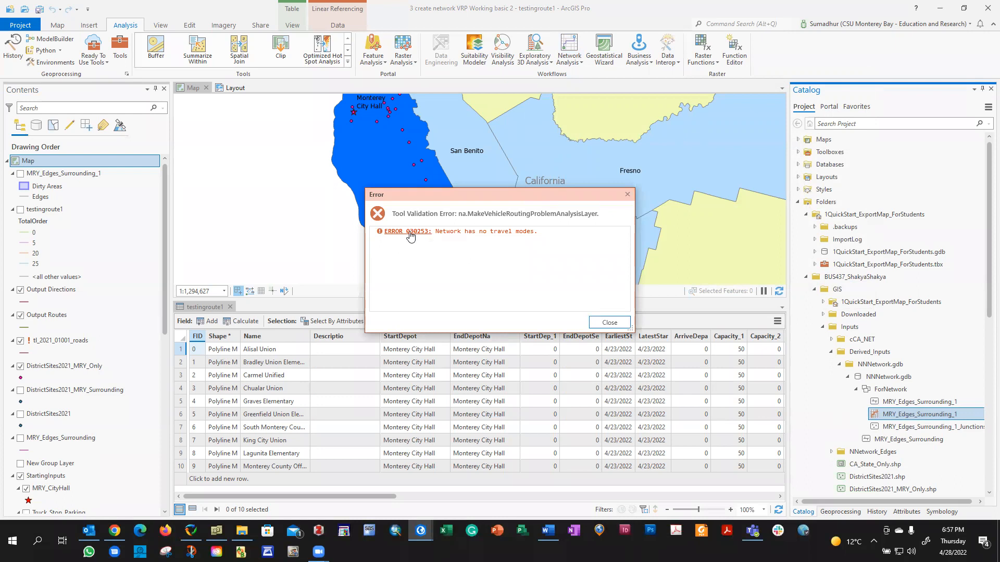
{"action": "left_click", "coordinate": [609, 324]}
Open the properties of the MRY_Edges_Surrounding_1 network dataset, enable its service-area index and review its spatial reference.
{"action": "right_click", "coordinate": [918, 416]}
{"action": "left_click", "coordinate": [859, 459]}
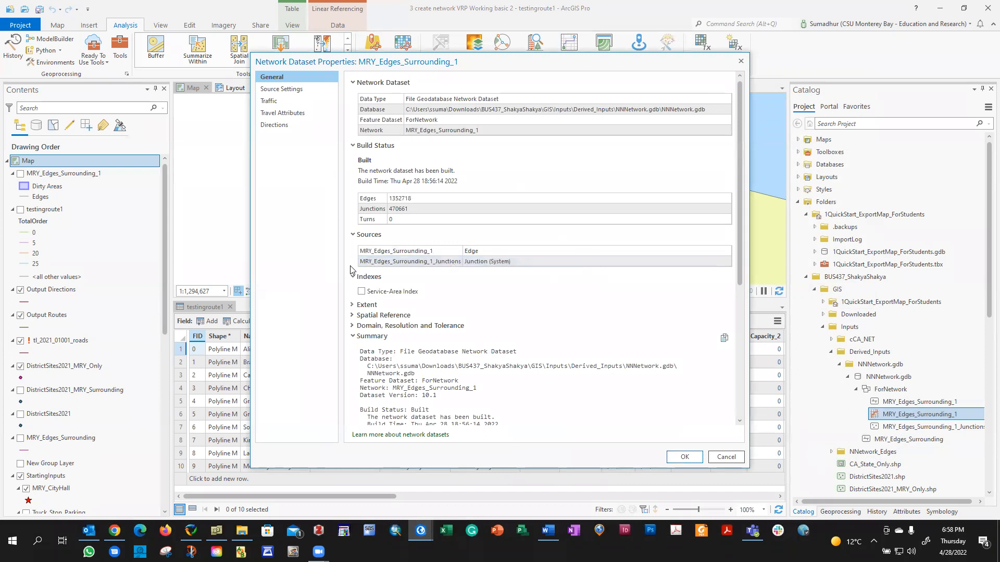
{"action": "left_click", "coordinate": [362, 292]}
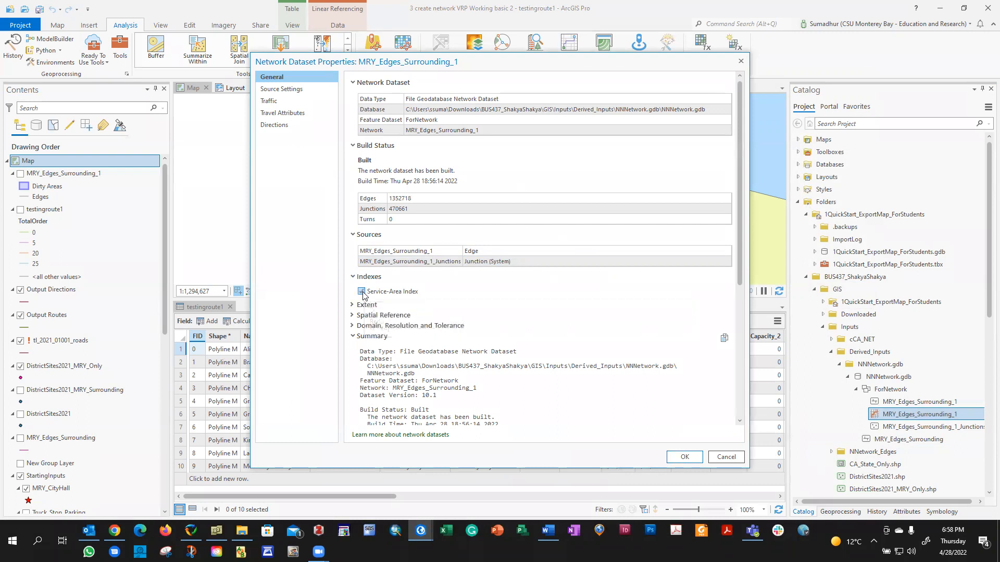
{"action": "left_click", "coordinate": [353, 316]}
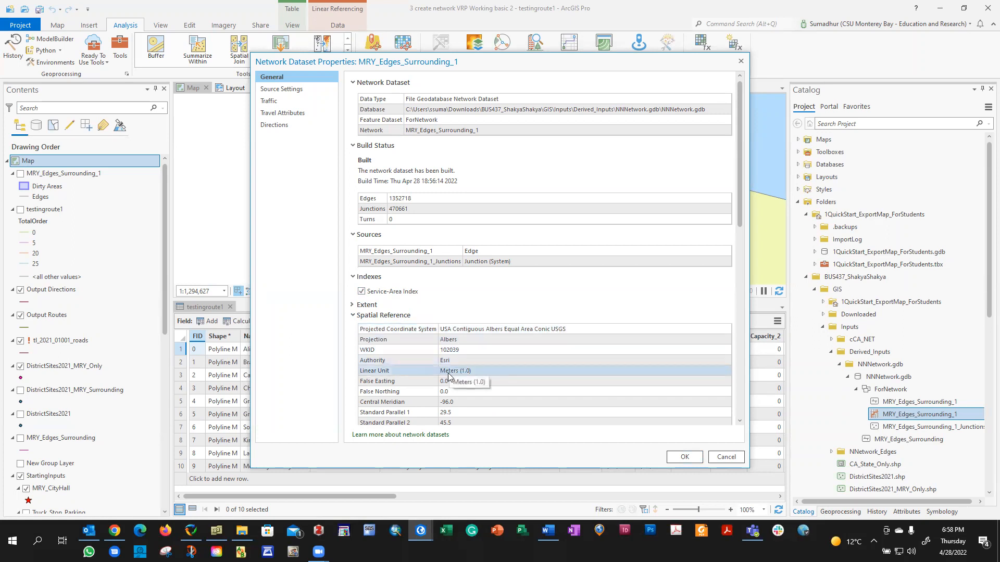
{"action": "scroll", "coordinate": [449, 375], "scroll_direction": "down", "scroll_amount": 2}
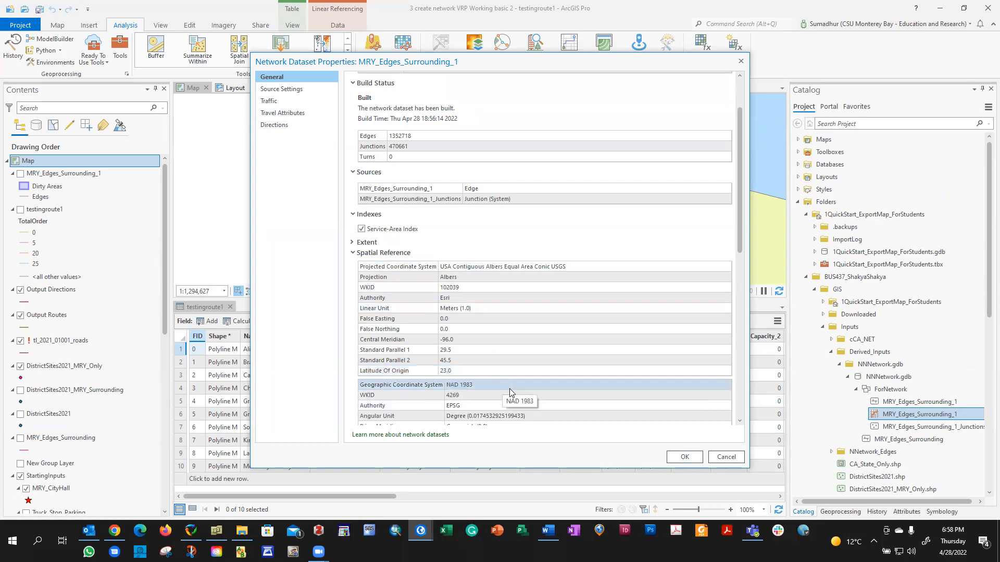
{"action": "scroll", "coordinate": [513, 390], "scroll_direction": "down", "scroll_amount": 2}
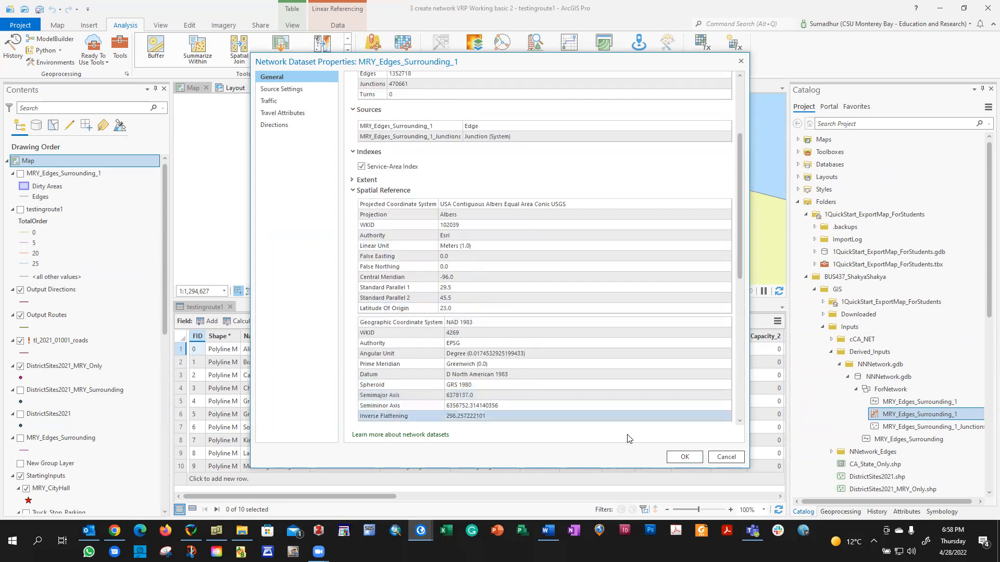
Add a new travel mode to the network dataset's travel attributes and check its cost settings.
{"action": "left_click", "coordinate": [285, 89]}
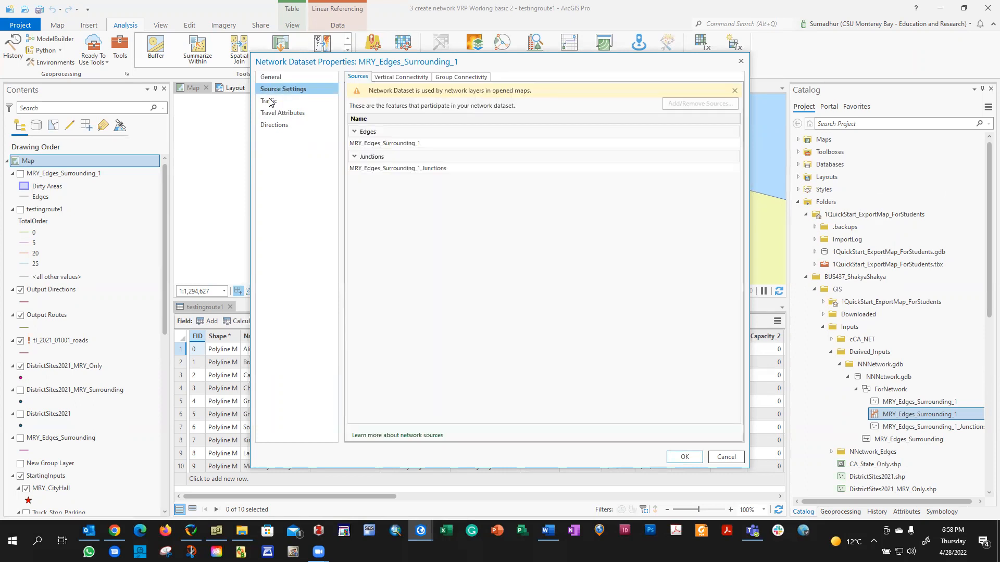
{"action": "left_click", "coordinate": [277, 114]}
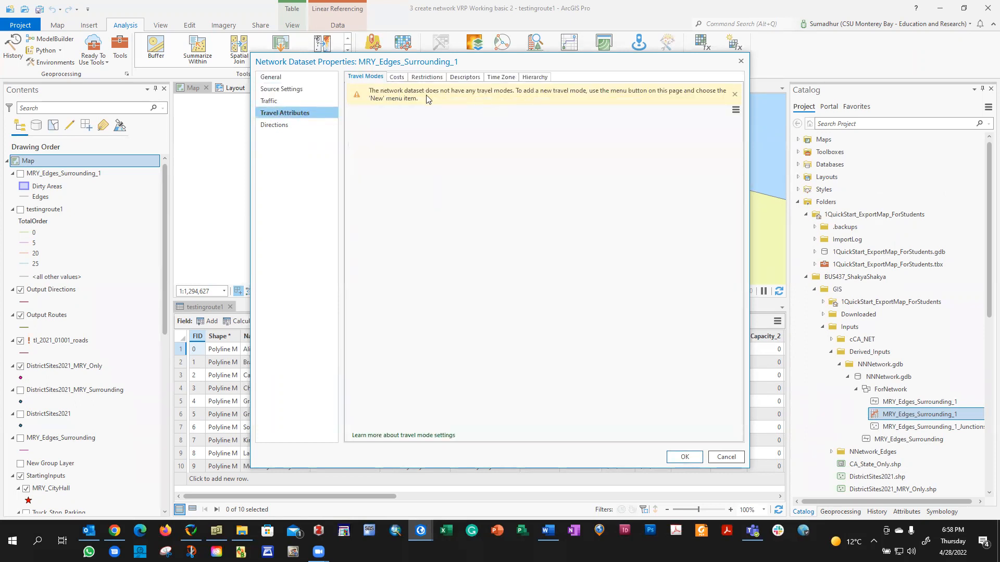
{"action": "left_click", "coordinate": [735, 113]}
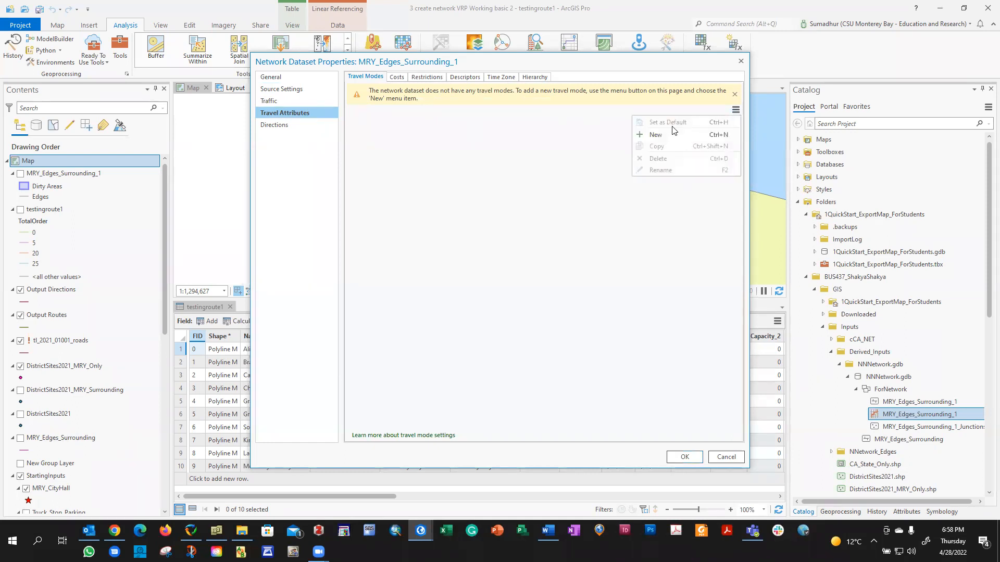
{"action": "left_click", "coordinate": [646, 135]}
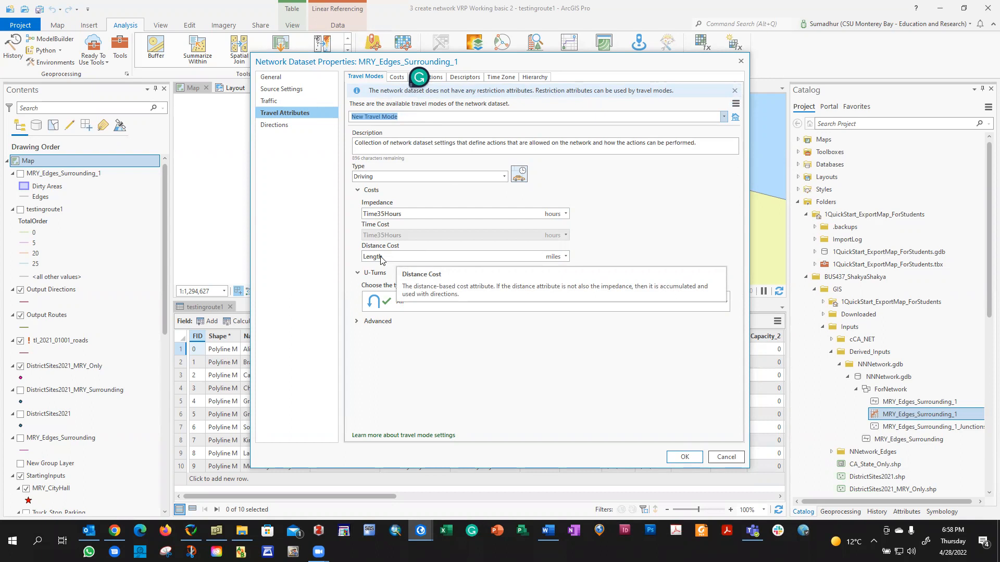
{"action": "left_click", "coordinate": [650, 234]}
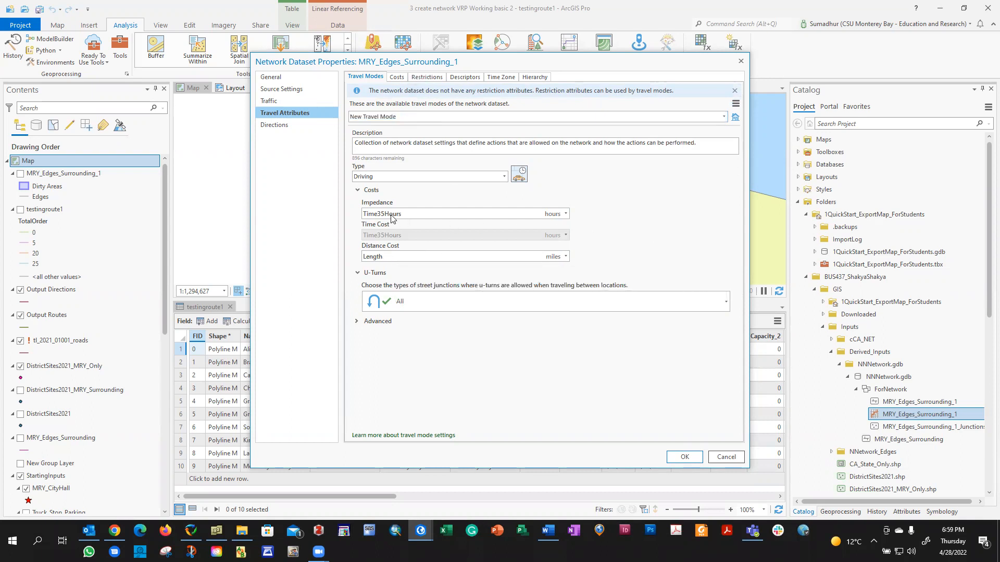
{"action": "mouse_move", "coordinate": [392, 218]}
Check the Time35Hours cost evaluators and the new travel mode's advanced options, and save the network dataset properties.
{"action": "left_click", "coordinate": [396, 77]}
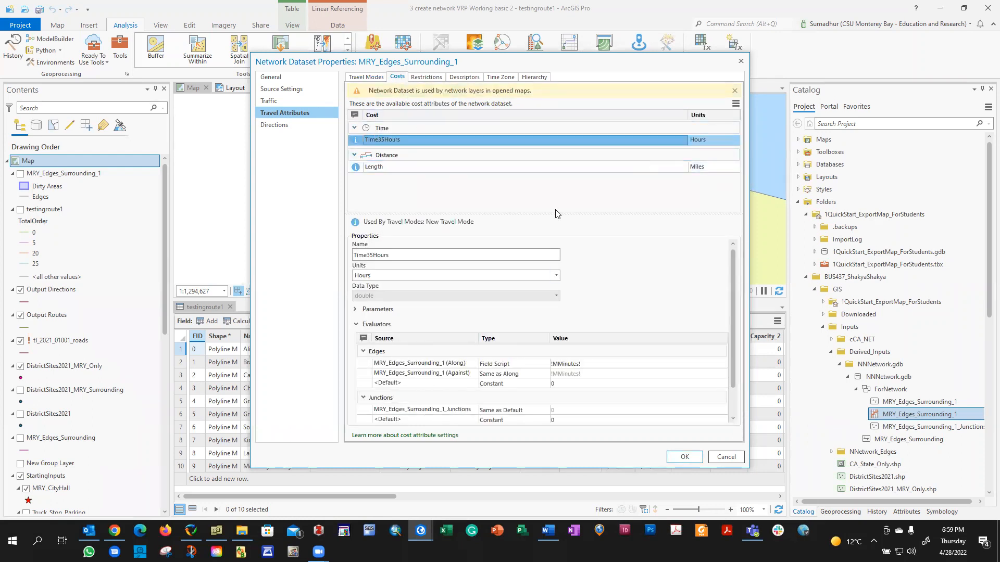
{"action": "left_click", "coordinate": [564, 364]}
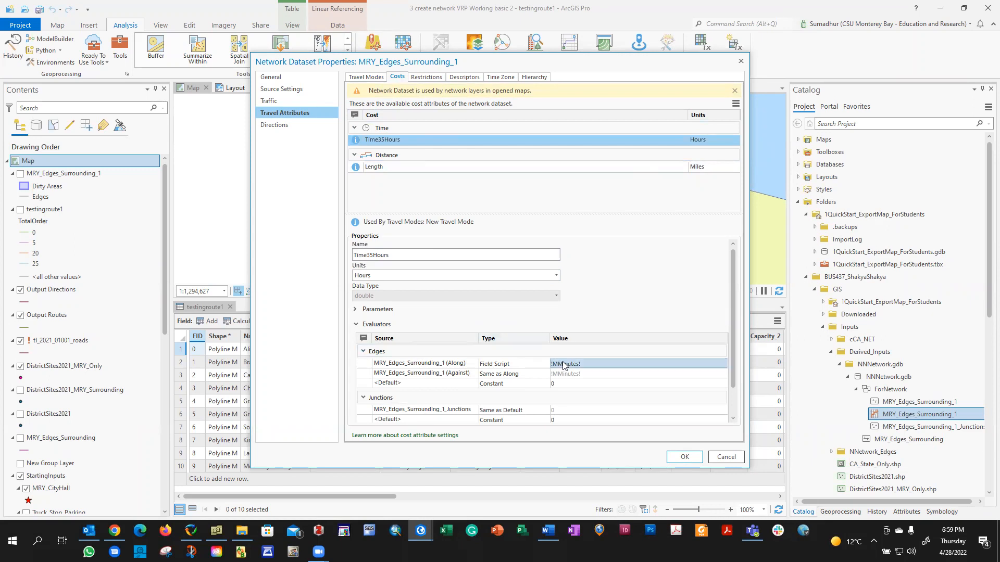
{"action": "left_click", "coordinate": [574, 375]}
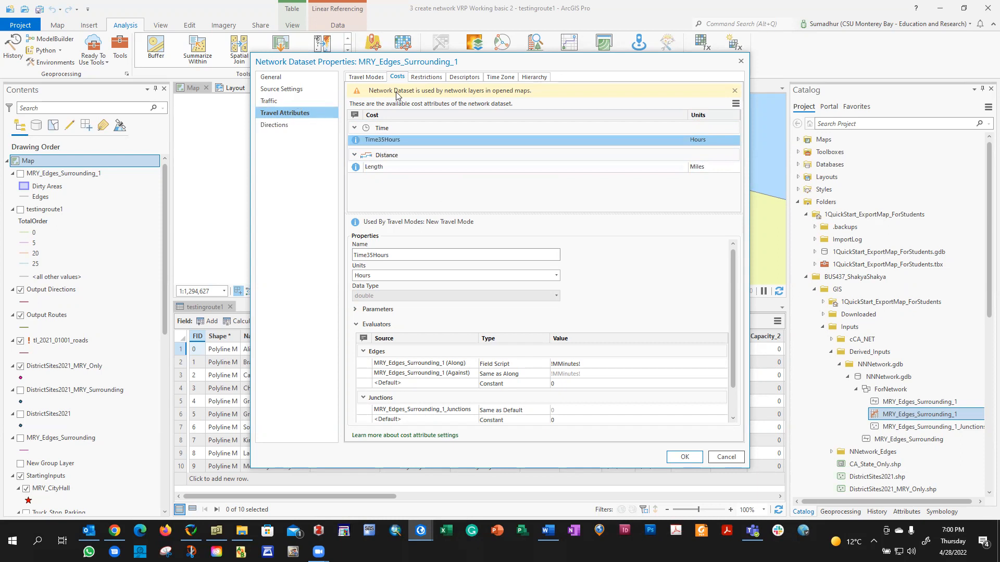
{"action": "left_click", "coordinate": [368, 78]}
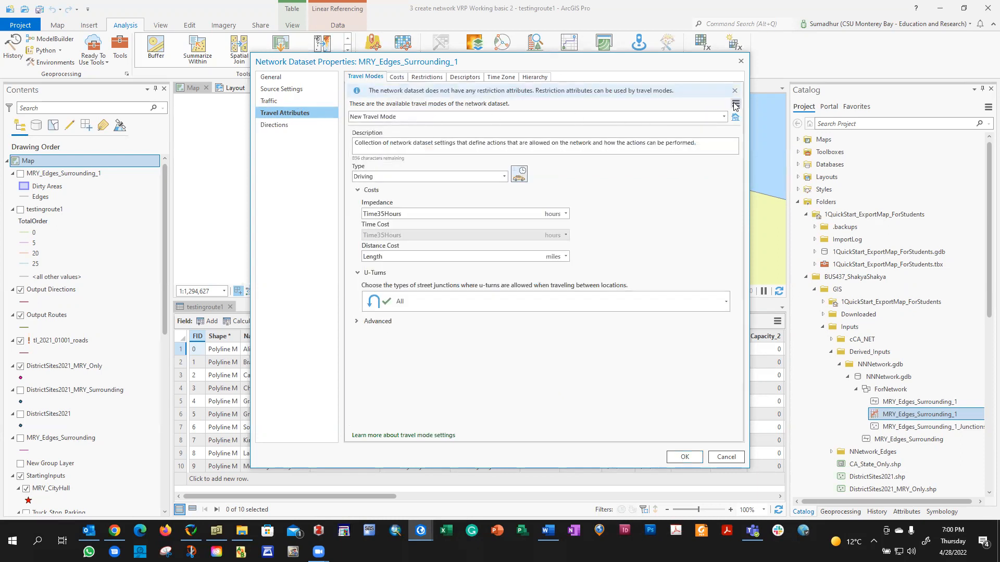
{"action": "left_click", "coordinate": [358, 322]}
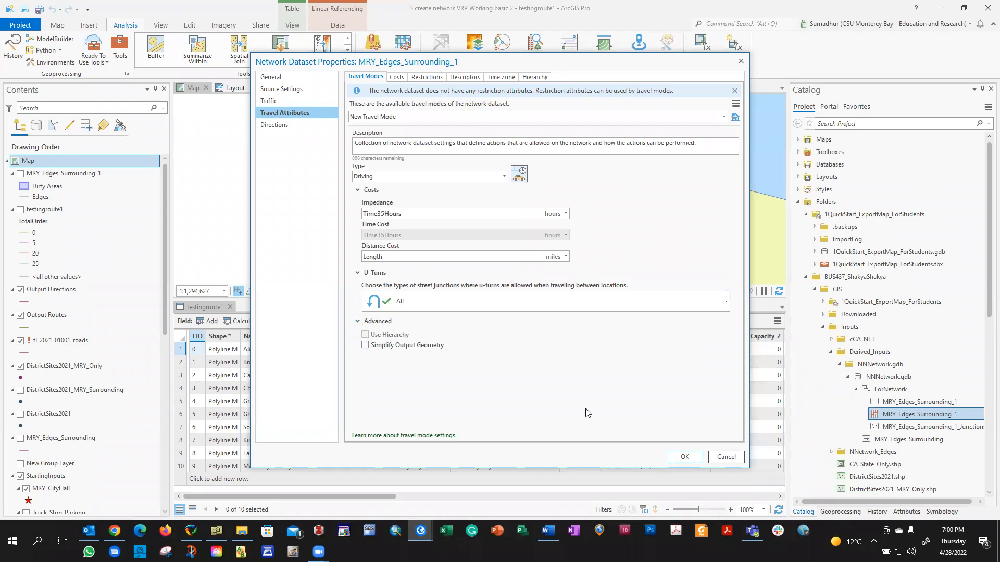
{"action": "left_click", "coordinate": [685, 457]}
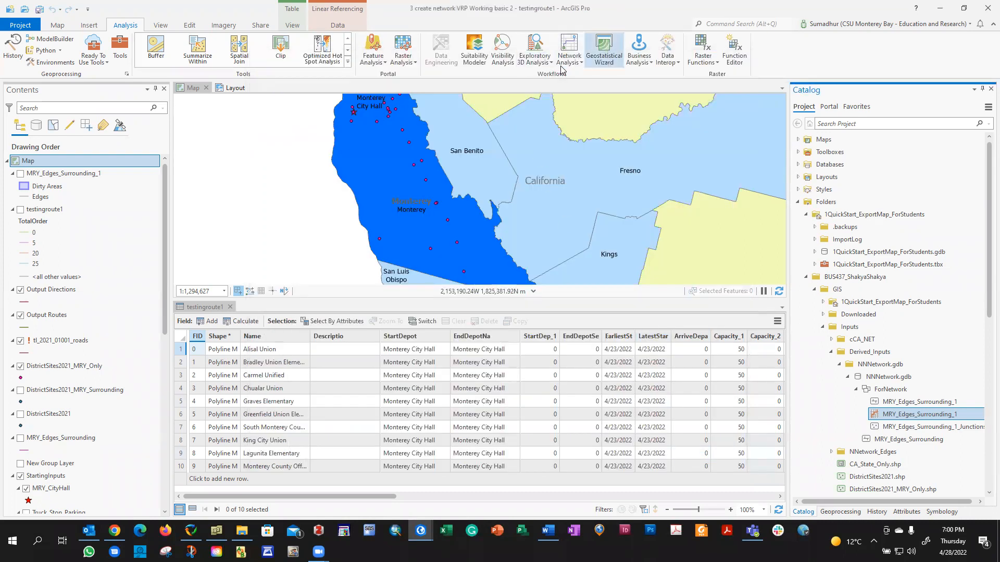
Create a Vehicle Routing Problem analysis layer from MRY_Edges_Surrounding_1 and show its VRP settings for the Orders sublayer.
{"action": "left_click", "coordinate": [569, 56]}
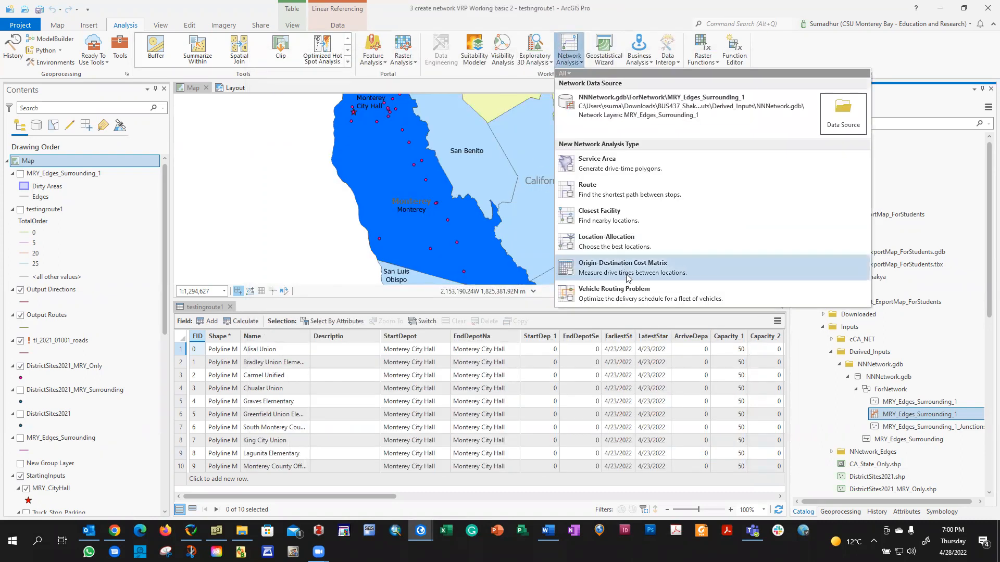
{"action": "left_click", "coordinate": [629, 297]}
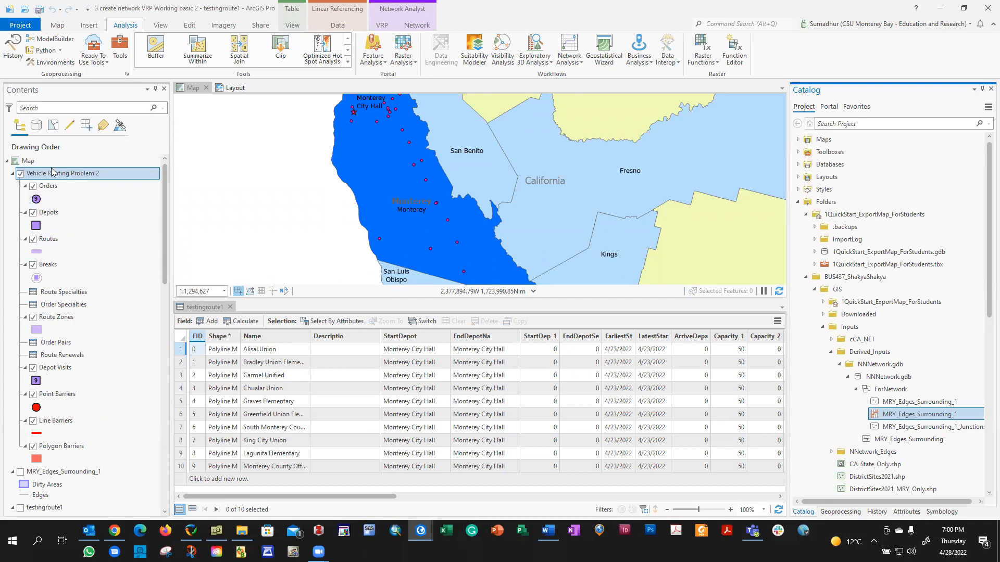
{"action": "left_click", "coordinate": [51, 473]}
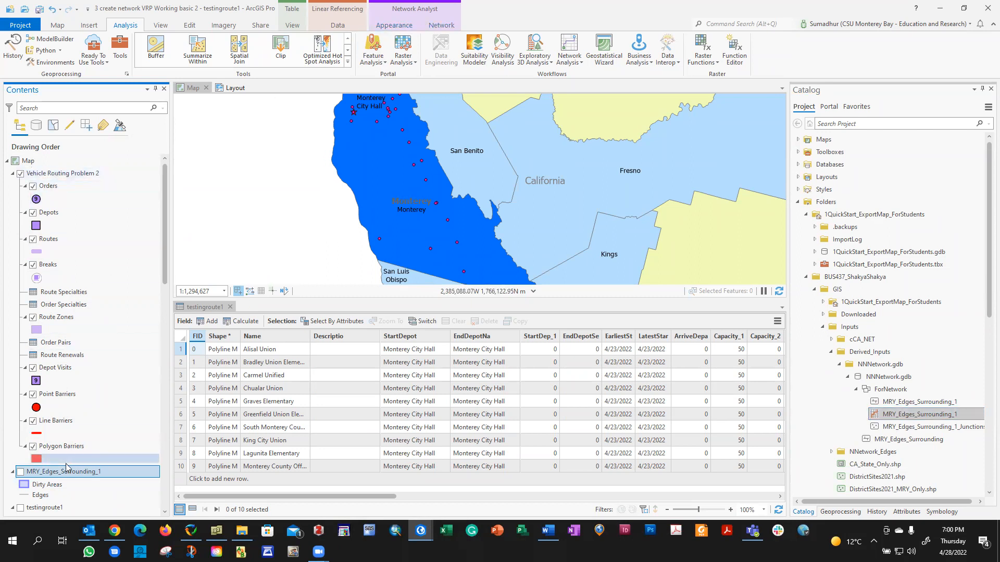
{"action": "left_click", "coordinate": [54, 507]}
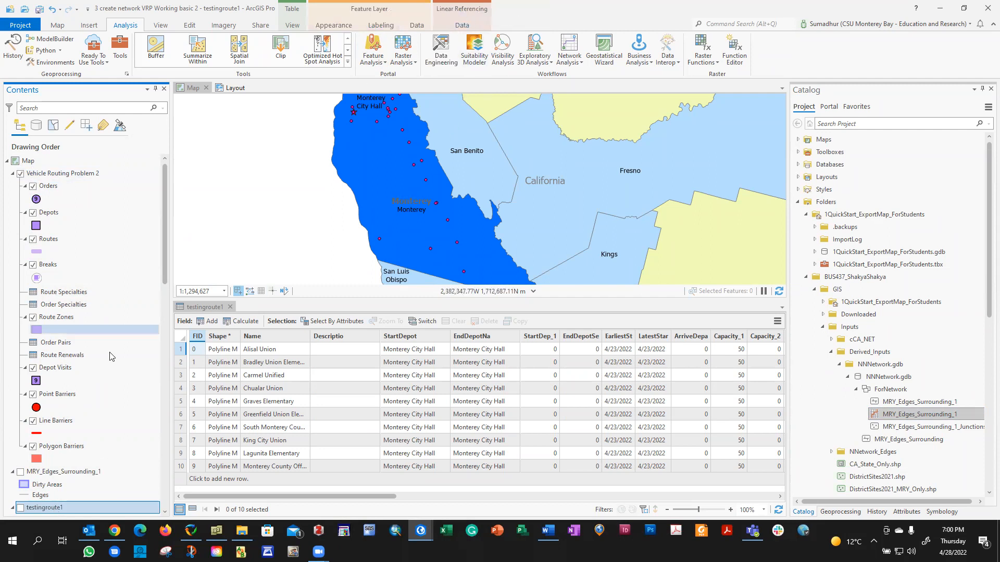
{"action": "left_click", "coordinate": [70, 186]}
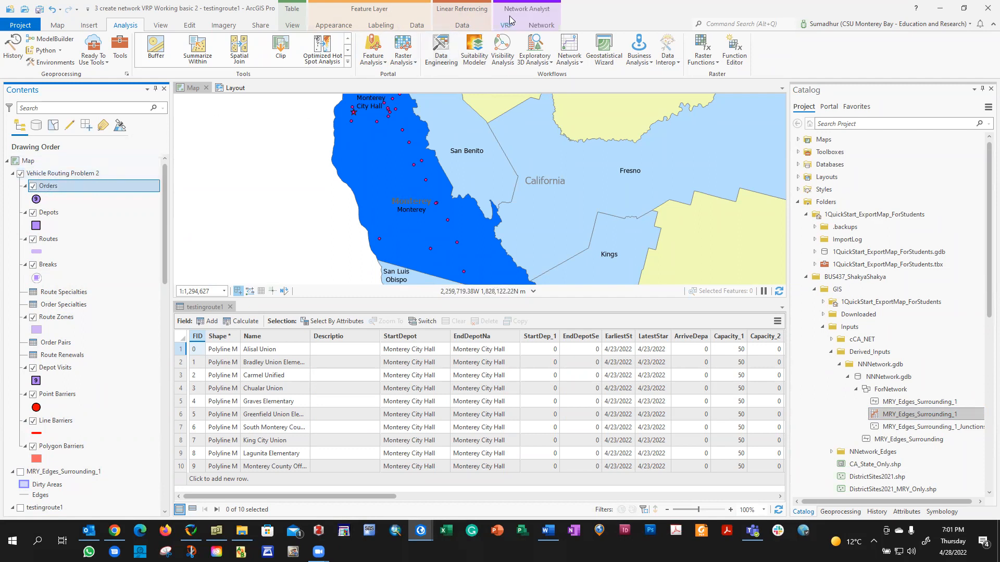
{"action": "left_click", "coordinate": [539, 26]}
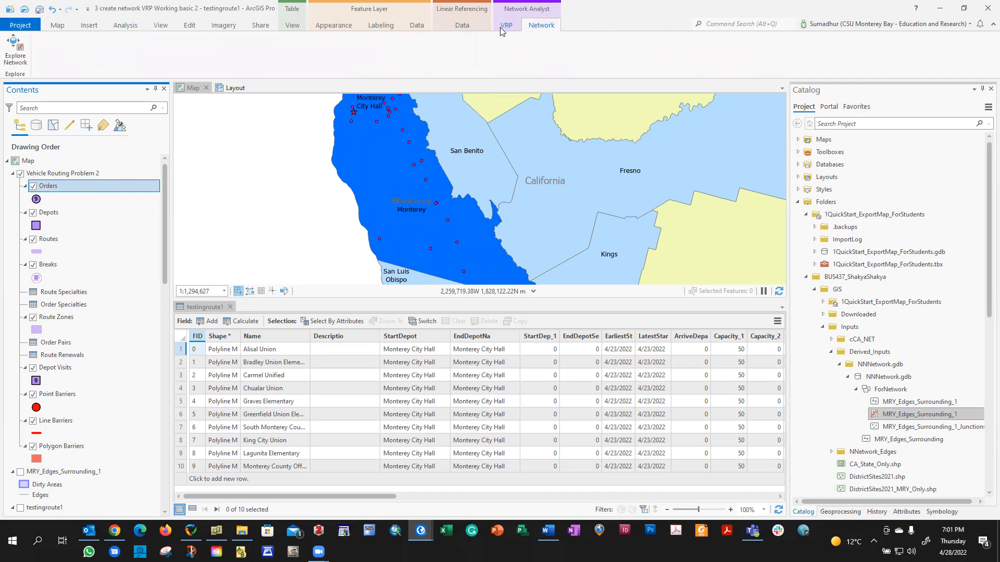
{"action": "left_click", "coordinate": [506, 28]}
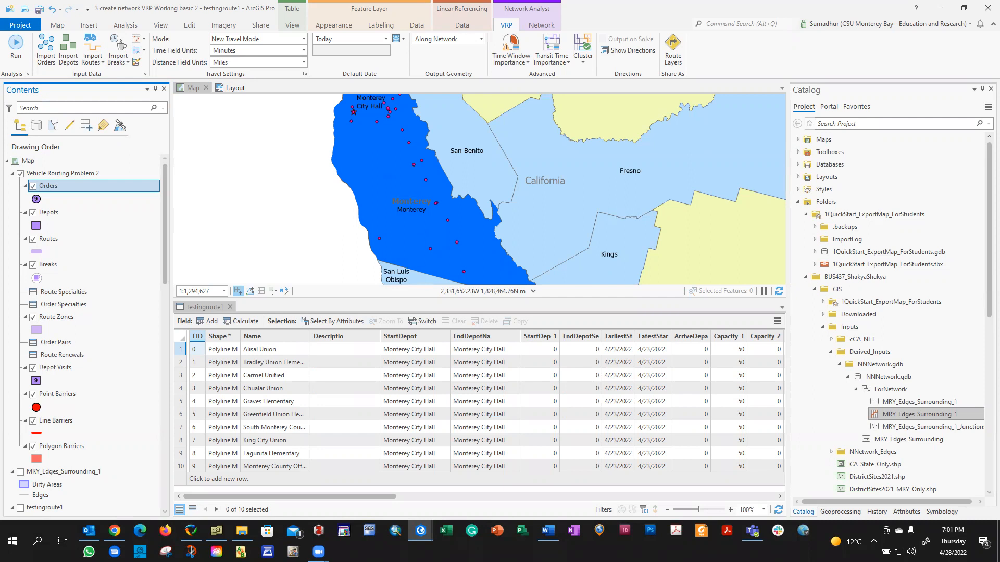
Switch to the blank roughspace.docx document in Word and enlarge the page for drawing.
{"action": "left_click_drag", "start_coordinate": [582, 82], "coordinate": [542, 1]}
{"action": "scroll", "coordinate": [465, 195], "scroll_direction": "up", "scroll_amount": 8, "text": "ctrl"}
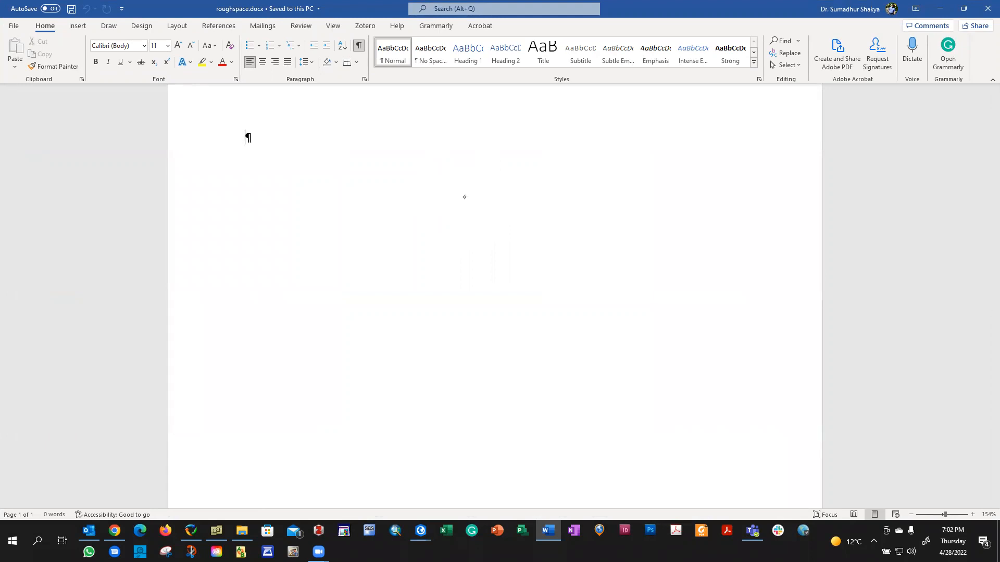
{"action": "mouse_move", "coordinate": [263, 128]}
{"action": "left_mouse_down"}
{"action": "mouse_move", "coordinate": [277, 131]}
{"action": "mouse_move", "coordinate": [257, 139]}
{"action": "mouse_move", "coordinate": [289, 152]}
{"action": "left_mouse_up"}
{"action": "mouse_move", "coordinate": [306, 132]}
{"action": "left_mouse_down"}
{"action": "mouse_move", "coordinate": [303, 165]}
{"action": "mouse_move", "coordinate": [348, 151]}
{"action": "left_mouse_up"}
{"action": "left_click_drag", "start_coordinate": [352, 145], "coordinate": [361, 153]}
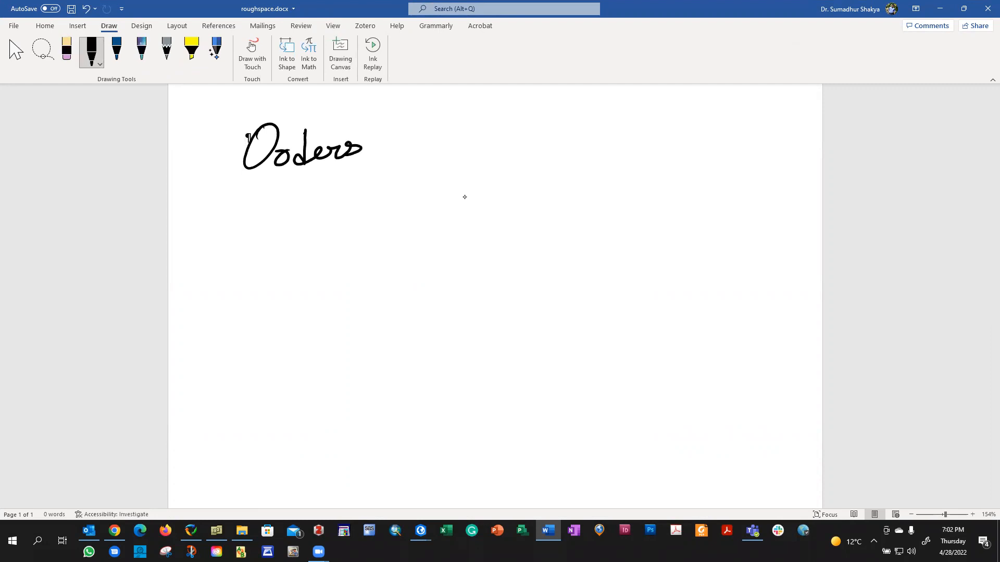
{"action": "key", "text": "ctrl+z"}
{"action": "key", "text": "ctrl+z"}
{"action": "key", "text": "ctrl+z"}
{"action": "key", "text": "ctrl+z"}
{"action": "key", "text": "ctrl+z"}
{"action": "key", "text": "ctrl+z"}
{"action": "key", "text": "ctrl+z"}
{"action": "key", "text": "ctrl+z"}
{"action": "key", "text": "ctrl+z"}
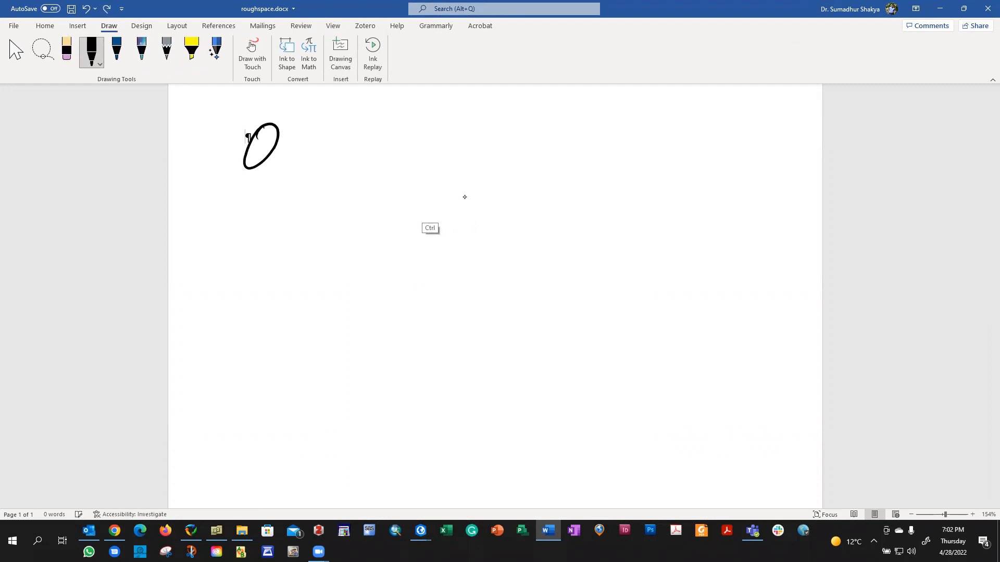
Handwrite "Depot" and "Orders" on opposite sides of the page and draw a curved arrow from Depot to Orders.
{"action": "mouse_move", "coordinate": [246, 133]}
{"action": "left_mouse_down"}
{"action": "mouse_move", "coordinate": [230, 199]}
{"action": "mouse_move", "coordinate": [284, 193]}
{"action": "left_mouse_up"}
{"action": "mouse_move", "coordinate": [302, 149]}
{"action": "left_mouse_down"}
{"action": "mouse_move", "coordinate": [285, 216]}
{"action": "mouse_move", "coordinate": [335, 180]}
{"action": "left_mouse_up"}
{"action": "mouse_move", "coordinate": [357, 144]}
{"action": "left_mouse_down"}
{"action": "mouse_move", "coordinate": [343, 189]}
{"action": "mouse_move", "coordinate": [360, 166]}
{"action": "left_mouse_up"}
{"action": "mouse_move", "coordinate": [659, 159]}
{"action": "left_mouse_down"}
{"action": "mouse_move", "coordinate": [640, 185]}
{"action": "mouse_move", "coordinate": [675, 167]}
{"action": "left_mouse_up"}
{"action": "mouse_move", "coordinate": [677, 183]}
{"action": "left_mouse_down"}
{"action": "mouse_move", "coordinate": [689, 191]}
{"action": "mouse_move", "coordinate": [723, 159]}
{"action": "mouse_move", "coordinate": [780, 193]}
{"action": "left_mouse_up"}
{"action": "mouse_move", "coordinate": [352, 209]}
{"action": "left_mouse_down"}
{"action": "mouse_move", "coordinate": [632, 226]}
{"action": "mouse_move", "coordinate": [631, 256]}
{"action": "left_mouse_up"}
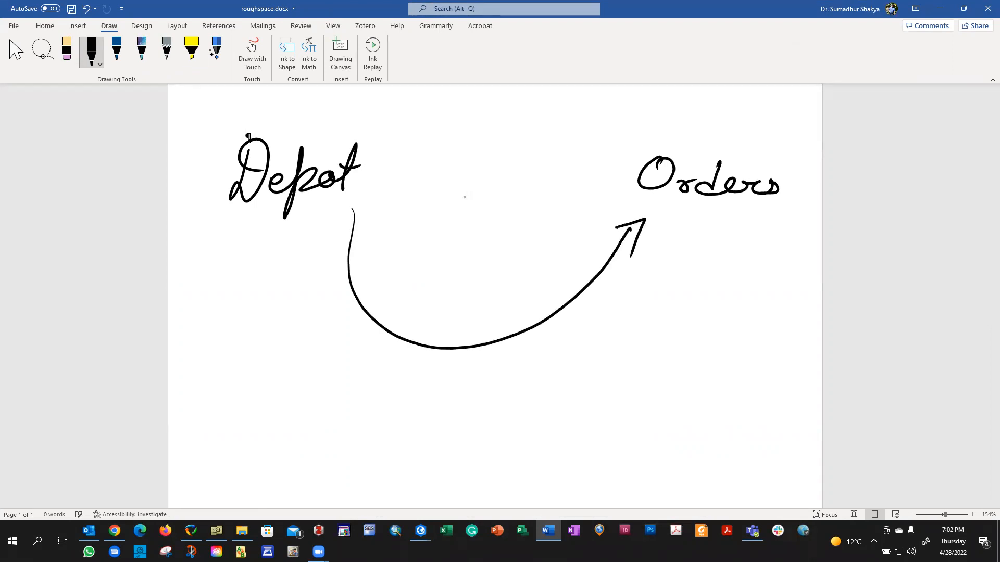
Handwrite "Routes" beneath the curved arrow.
{"action": "left_click_drag", "start_coordinate": [406, 375], "coordinate": [394, 418]}
{"action": "mouse_move", "coordinate": [396, 396]}
{"action": "left_mouse_down"}
{"action": "mouse_move", "coordinate": [424, 371]}
{"action": "mouse_move", "coordinate": [438, 416]}
{"action": "mouse_move", "coordinate": [444, 406]}
{"action": "left_mouse_up"}
{"action": "left_click_drag", "start_coordinate": [453, 406], "coordinate": [527, 404]}
{"action": "left_click_drag", "start_coordinate": [487, 378], "coordinate": [508, 374]}
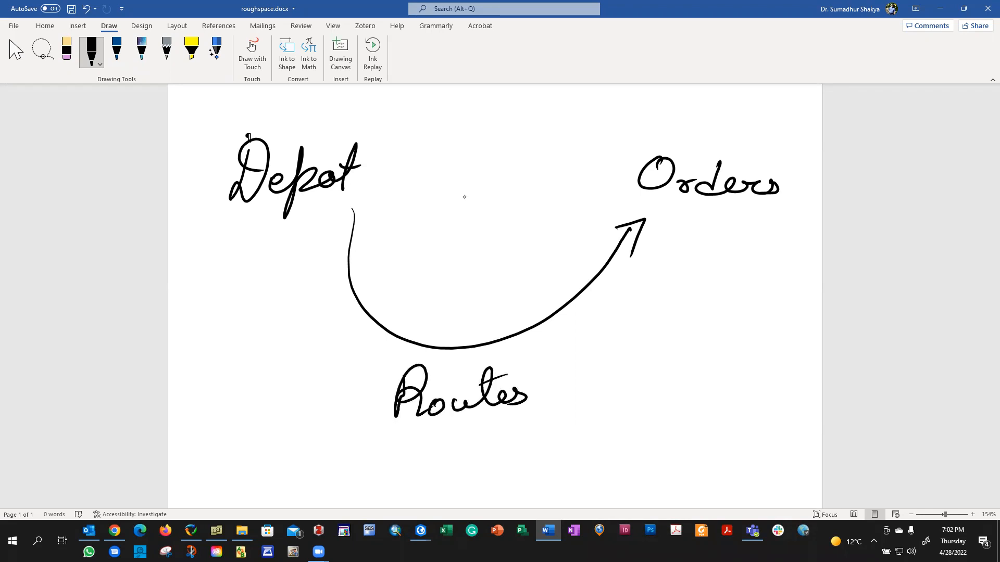
Handwrite an underlined network label below Orders, frame it with a box and mark it with a star.
{"action": "mouse_move", "coordinate": [715, 386]}
{"action": "left_mouse_down"}
{"action": "mouse_move", "coordinate": [738, 352]}
{"action": "mouse_move", "coordinate": [801, 390]}
{"action": "mouse_move", "coordinate": [854, 367]}
{"action": "mouse_move", "coordinate": [863, 403]}
{"action": "left_mouse_up"}
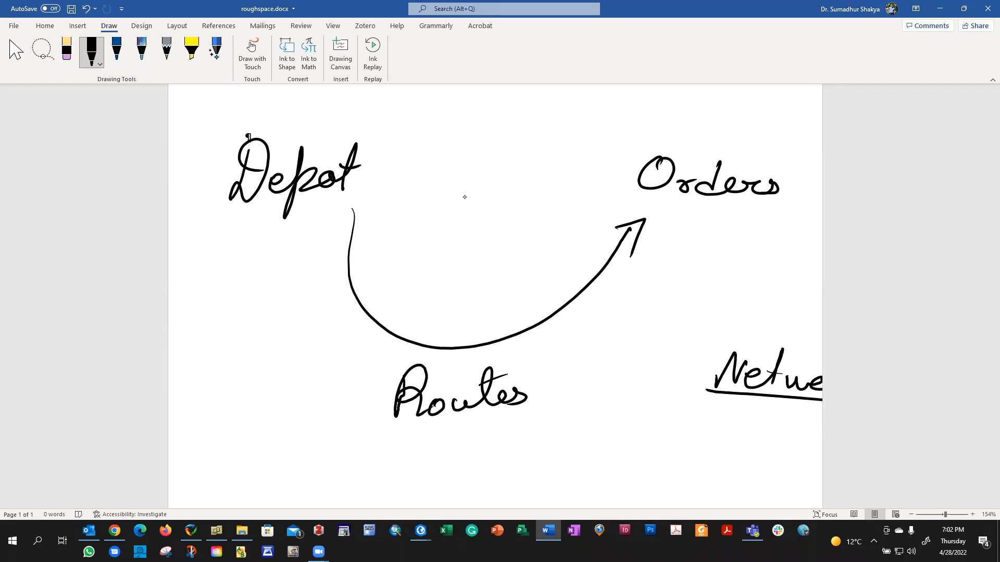
{"action": "mouse_move", "coordinate": [811, 331]}
{"action": "left_mouse_down"}
{"action": "mouse_move", "coordinate": [694, 325]}
{"action": "mouse_move", "coordinate": [753, 417]}
{"action": "mouse_move", "coordinate": [804, 423]}
{"action": "left_mouse_up"}
{"action": "mouse_move", "coordinate": [724, 335]}
{"action": "left_mouse_down"}
{"action": "mouse_move", "coordinate": [684, 367]}
{"action": "mouse_move", "coordinate": [723, 365]}
{"action": "left_mouse_up"}
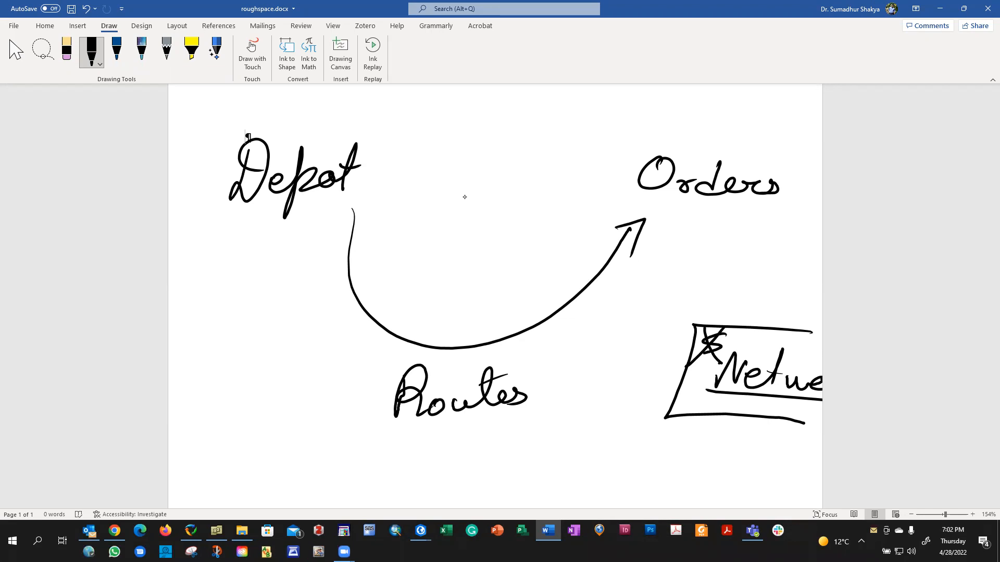
Handwrite "St. time" and "End time" beneath the Depot label.
{"action": "left_click_drag", "start_coordinate": [206, 233], "coordinate": [196, 263]}
{"action": "mouse_move", "coordinate": [215, 225]}
{"action": "left_mouse_down"}
{"action": "mouse_move", "coordinate": [211, 256]}
{"action": "mouse_move", "coordinate": [218, 239]}
{"action": "mouse_move", "coordinate": [242, 259]}
{"action": "mouse_move", "coordinate": [253, 242]}
{"action": "left_mouse_up"}
{"action": "left_click", "coordinate": [227, 251]}
{"action": "left_click_drag", "start_coordinate": [252, 246], "coordinate": [301, 243]}
{"action": "mouse_move", "coordinate": [207, 294]}
{"action": "left_mouse_down"}
{"action": "mouse_move", "coordinate": [186, 315]}
{"action": "mouse_move", "coordinate": [252, 311]}
{"action": "mouse_move", "coordinate": [260, 320]}
{"action": "left_mouse_up"}
{"action": "left_click_drag", "start_coordinate": [253, 303], "coordinate": [268, 301]}
{"action": "mouse_move", "coordinate": [275, 303]}
{"action": "left_mouse_down"}
{"action": "mouse_move", "coordinate": [274, 319]}
{"action": "mouse_move", "coordinate": [317, 302]}
{"action": "left_mouse_up"}
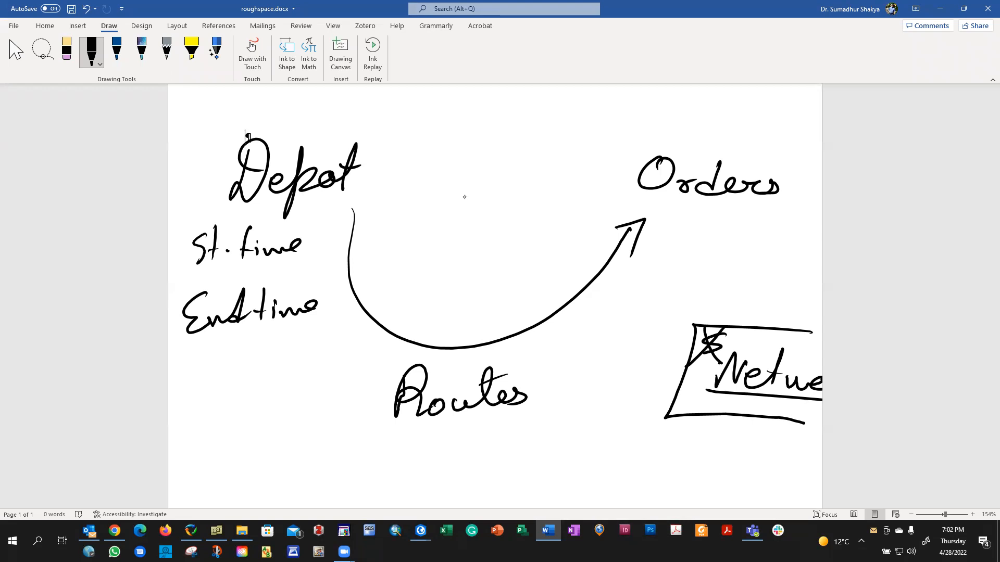
Handwrite "Start ≠ End" above the Depot label.
{"action": "left_click_drag", "start_coordinate": [218, 111], "coordinate": [201, 138]}
{"action": "mouse_move", "coordinate": [222, 107]}
{"action": "left_mouse_down"}
{"action": "mouse_move", "coordinate": [214, 133]}
{"action": "mouse_move", "coordinate": [250, 118]}
{"action": "left_mouse_up"}
{"action": "mouse_move", "coordinate": [269, 102]}
{"action": "left_mouse_down"}
{"action": "mouse_move", "coordinate": [262, 128]}
{"action": "mouse_move", "coordinate": [276, 110]}
{"action": "left_mouse_up"}
{"action": "mouse_move", "coordinate": [337, 102]}
{"action": "left_mouse_down"}
{"action": "mouse_move", "coordinate": [317, 125]}
{"action": "mouse_move", "coordinate": [354, 123]}
{"action": "mouse_move", "coordinate": [374, 101]}
{"action": "left_mouse_up"}
{"action": "mouse_move", "coordinate": [286, 110]}
{"action": "left_mouse_down"}
{"action": "mouse_move", "coordinate": [314, 106]}
{"action": "mouse_move", "coordinate": [283, 151]}
{"action": "left_mouse_up"}
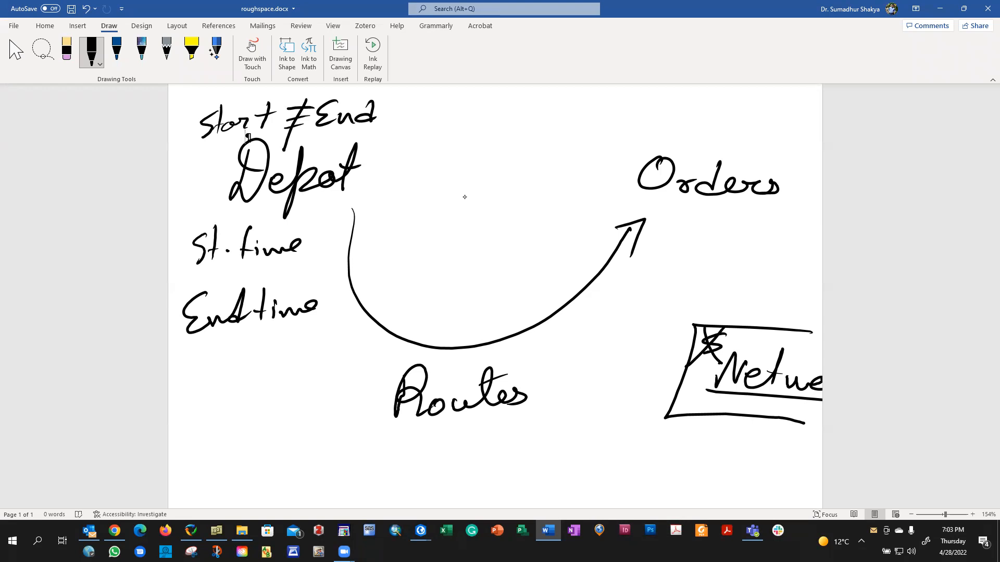
Handwrite "20 kegs Beer" above the Orders label.
{"action": "mouse_move", "coordinate": [648, 102]}
{"action": "left_mouse_down"}
{"action": "mouse_move", "coordinate": [665, 99]}
{"action": "mouse_move", "coordinate": [665, 116]}
{"action": "left_mouse_up"}
{"action": "mouse_move", "coordinate": [682, 100]}
{"action": "left_mouse_down"}
{"action": "mouse_move", "coordinate": [674, 103]}
{"action": "mouse_move", "coordinate": [682, 99]}
{"action": "mouse_move", "coordinate": [696, 119]}
{"action": "mouse_move", "coordinate": [753, 107]}
{"action": "mouse_move", "coordinate": [758, 117]}
{"action": "left_mouse_up"}
{"action": "mouse_move", "coordinate": [769, 100]}
{"action": "left_mouse_down"}
{"action": "mouse_move", "coordinate": [764, 124]}
{"action": "mouse_move", "coordinate": [823, 112]}
{"action": "left_mouse_up"}
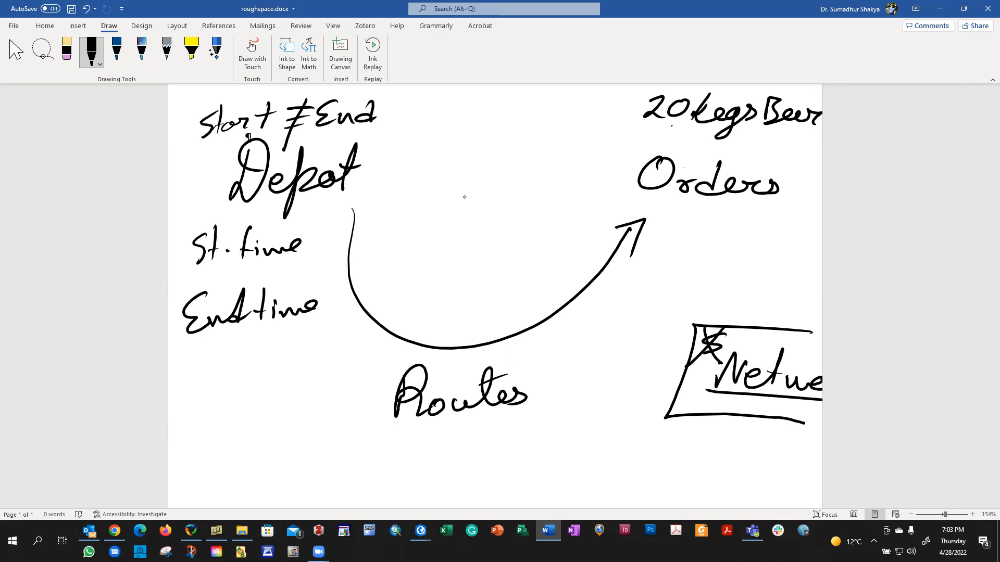
Mark Orders with an asterisk, list the numbers 1 to 5 below it and write "Oi" beneath the label.
{"action": "left_click_drag", "start_coordinate": [802, 177], "coordinate": [787, 196]}
{"action": "mouse_move", "coordinate": [788, 177]}
{"action": "left_mouse_down"}
{"action": "mouse_move", "coordinate": [803, 195]}
{"action": "mouse_move", "coordinate": [811, 184]}
{"action": "left_mouse_up"}
{"action": "mouse_move", "coordinate": [786, 197]}
{"action": "left_mouse_down"}
{"action": "mouse_move", "coordinate": [765, 234]}
{"action": "mouse_move", "coordinate": [776, 235]}
{"action": "left_mouse_up"}
{"action": "mouse_move", "coordinate": [758, 245]}
{"action": "left_mouse_down"}
{"action": "mouse_move", "coordinate": [765, 256]}
{"action": "mouse_move", "coordinate": [748, 285]}
{"action": "left_mouse_up"}
{"action": "mouse_move", "coordinate": [740, 294]}
{"action": "left_mouse_down"}
{"action": "mouse_move", "coordinate": [731, 307]}
{"action": "mouse_move", "coordinate": [758, 290]}
{"action": "left_mouse_up"}
{"action": "mouse_move", "coordinate": [694, 211]}
{"action": "left_mouse_down"}
{"action": "mouse_move", "coordinate": [666, 236]}
{"action": "mouse_move", "coordinate": [695, 213]}
{"action": "mouse_move", "coordinate": [700, 241]}
{"action": "left_mouse_up"}
{"action": "left_click", "coordinate": [713, 221]}
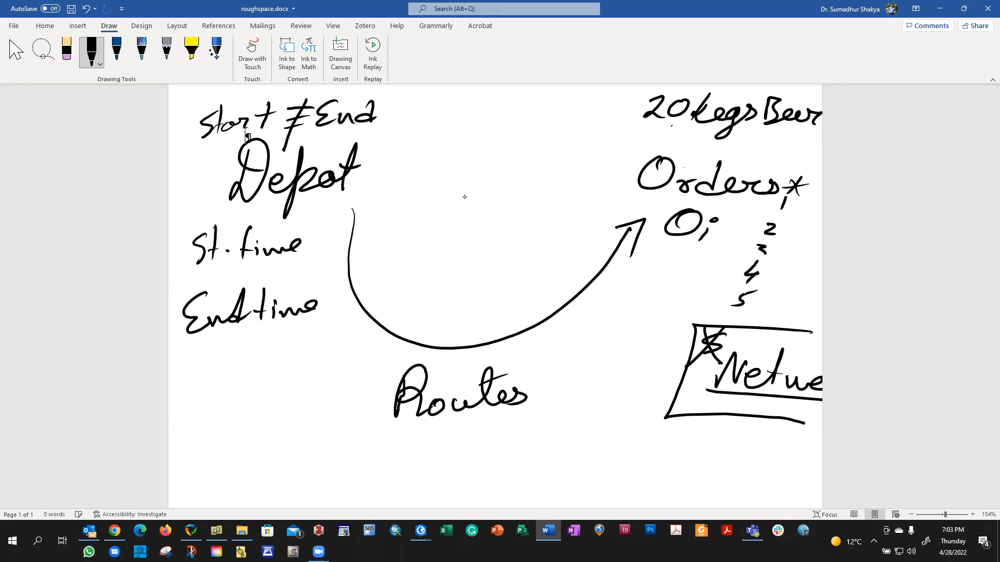
Underline the Depot and Orders labels and handwrite "10am" beside the arrowhead.
{"action": "left_click_drag", "start_coordinate": [259, 209], "coordinate": [355, 198]}
{"action": "left_click_drag", "start_coordinate": [650, 203], "coordinate": [728, 209]}
{"action": "left_click_drag", "start_coordinate": [580, 196], "coordinate": [584, 212]}
{"action": "mouse_move", "coordinate": [590, 198]}
{"action": "left_mouse_down"}
{"action": "mouse_move", "coordinate": [587, 211]}
{"action": "mouse_move", "coordinate": [591, 198]}
{"action": "left_mouse_up"}
{"action": "left_click_drag", "start_coordinate": [609, 203], "coordinate": [638, 207]}
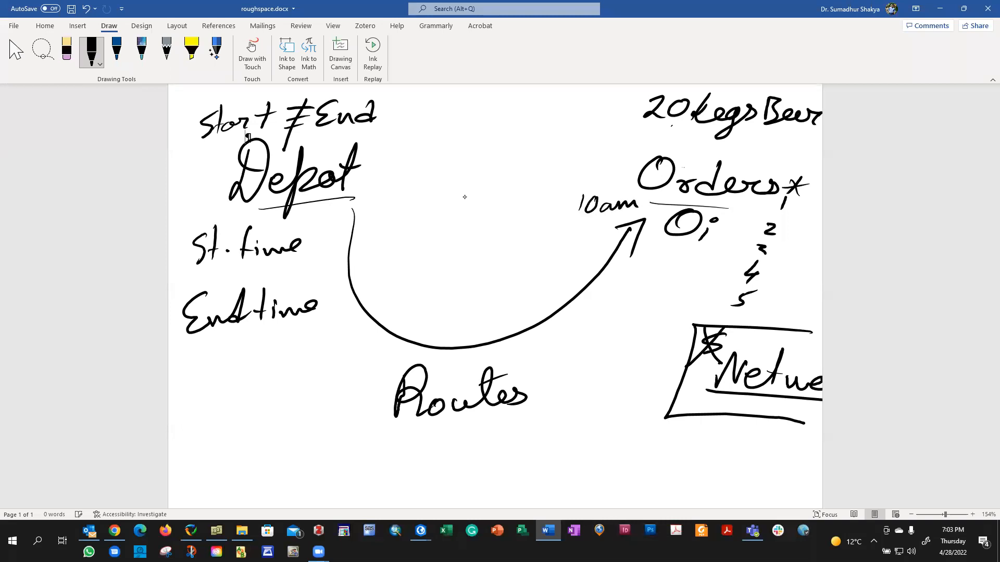
Handwrite "11am", "5pm" and "5:30pm" in a column below "10am" beside the Orders arrowhead.
{"action": "left_click_drag", "start_coordinate": [577, 242], "coordinate": [581, 261]}
{"action": "mouse_move", "coordinate": [599, 251]}
{"action": "left_mouse_down"}
{"action": "mouse_move", "coordinate": [597, 260]}
{"action": "mouse_move", "coordinate": [631, 250]}
{"action": "left_mouse_up"}
{"action": "mouse_move", "coordinate": [597, 282]}
{"action": "left_mouse_down"}
{"action": "mouse_move", "coordinate": [595, 300]}
{"action": "mouse_move", "coordinate": [616, 282]}
{"action": "left_mouse_up"}
{"action": "mouse_move", "coordinate": [609, 289]}
{"action": "left_mouse_down"}
{"action": "mouse_move", "coordinate": [609, 311]}
{"action": "mouse_move", "coordinate": [627, 293]}
{"action": "left_mouse_up"}
{"action": "mouse_move", "coordinate": [632, 290]}
{"action": "left_mouse_down"}
{"action": "mouse_move", "coordinate": [649, 297]}
{"action": "mouse_move", "coordinate": [590, 326]}
{"action": "mouse_move", "coordinate": [630, 312]}
{"action": "mouse_move", "coordinate": [623, 328]}
{"action": "left_mouse_up"}
{"action": "left_click_drag", "start_coordinate": [635, 316], "coordinate": [646, 339]}
{"action": "left_click_drag", "start_coordinate": [646, 319], "coordinate": [660, 324]}
{"action": "left_click_drag", "start_coordinate": [664, 317], "coordinate": [689, 324]}
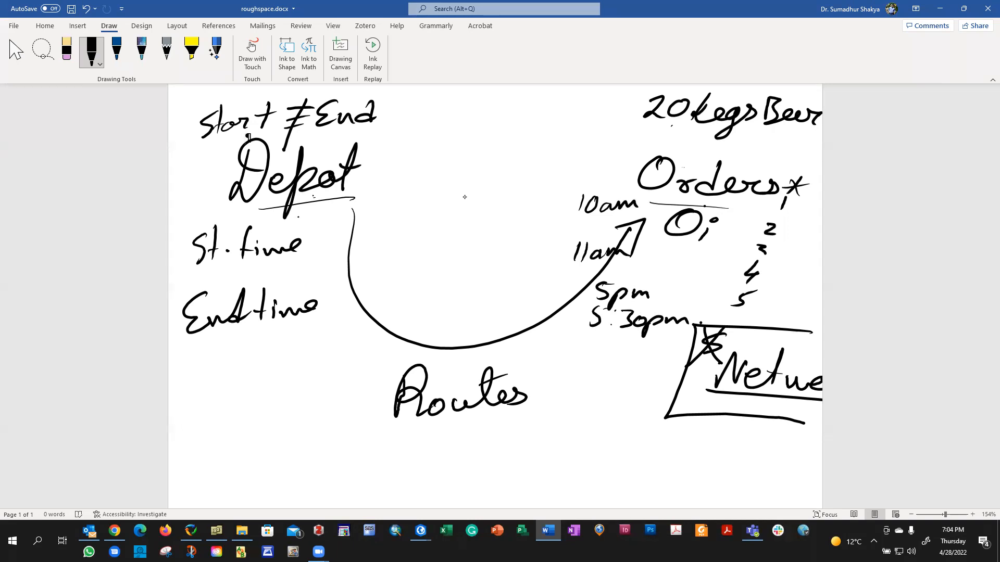
Handwrite three driver first names beneath the Routes label and number them 1, 2 and 3.
{"action": "mouse_move", "coordinate": [342, 430]}
{"action": "left_mouse_down"}
{"action": "mouse_move", "coordinate": [374, 422]}
{"action": "mouse_move", "coordinate": [360, 451]}
{"action": "left_mouse_up"}
{"action": "mouse_move", "coordinate": [367, 443]}
{"action": "left_mouse_down"}
{"action": "mouse_move", "coordinate": [369, 452]}
{"action": "mouse_move", "coordinate": [391, 449]}
{"action": "mouse_move", "coordinate": [397, 436]}
{"action": "mouse_move", "coordinate": [404, 452]}
{"action": "mouse_move", "coordinate": [415, 447]}
{"action": "left_mouse_up"}
{"action": "left_click_drag", "start_coordinate": [348, 465], "coordinate": [371, 461]}
{"action": "left_click_drag", "start_coordinate": [363, 466], "coordinate": [365, 484]}
{"action": "mouse_move", "coordinate": [376, 474]}
{"action": "left_mouse_down"}
{"action": "mouse_move", "coordinate": [369, 487]}
{"action": "mouse_move", "coordinate": [380, 477]}
{"action": "left_mouse_up"}
{"action": "mouse_move", "coordinate": [387, 485]}
{"action": "left_mouse_down"}
{"action": "mouse_move", "coordinate": [395, 472]}
{"action": "mouse_move", "coordinate": [409, 477]}
{"action": "left_mouse_up"}
{"action": "mouse_move", "coordinate": [421, 464]}
{"action": "left_mouse_down"}
{"action": "mouse_move", "coordinate": [430, 456]}
{"action": "mouse_move", "coordinate": [439, 476]}
{"action": "left_mouse_up"}
{"action": "mouse_move", "coordinate": [380, 488]}
{"action": "left_mouse_down"}
{"action": "mouse_move", "coordinate": [383, 506]}
{"action": "mouse_move", "coordinate": [392, 486]}
{"action": "mouse_move", "coordinate": [413, 495]}
{"action": "mouse_move", "coordinate": [441, 480]}
{"action": "mouse_move", "coordinate": [457, 508]}
{"action": "mouse_move", "coordinate": [416, 507]}
{"action": "left_mouse_up"}
{"action": "mouse_move", "coordinate": [462, 466]}
{"action": "left_mouse_down"}
{"action": "mouse_move", "coordinate": [480, 464]}
{"action": "mouse_move", "coordinate": [464, 485]}
{"action": "left_mouse_up"}
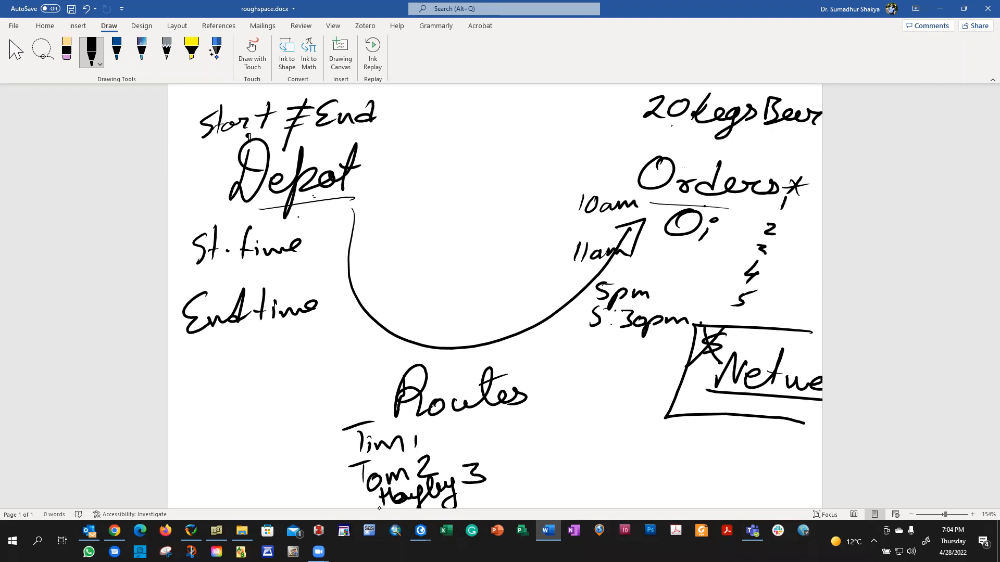
Handwrite "Capacity" just below the end of the Routes label.
{"action": "mouse_move", "coordinate": [516, 413]}
{"action": "left_mouse_down"}
{"action": "mouse_move", "coordinate": [536, 443]}
{"action": "mouse_move", "coordinate": [555, 422]}
{"action": "mouse_move", "coordinate": [577, 411]}
{"action": "mouse_move", "coordinate": [582, 419]}
{"action": "left_mouse_up"}
{"action": "left_click_drag", "start_coordinate": [584, 392], "coordinate": [592, 419]}
{"action": "mouse_move", "coordinate": [581, 408]}
{"action": "left_mouse_down"}
{"action": "mouse_move", "coordinate": [599, 412]}
{"action": "mouse_move", "coordinate": [595, 443]}
{"action": "left_mouse_up"}
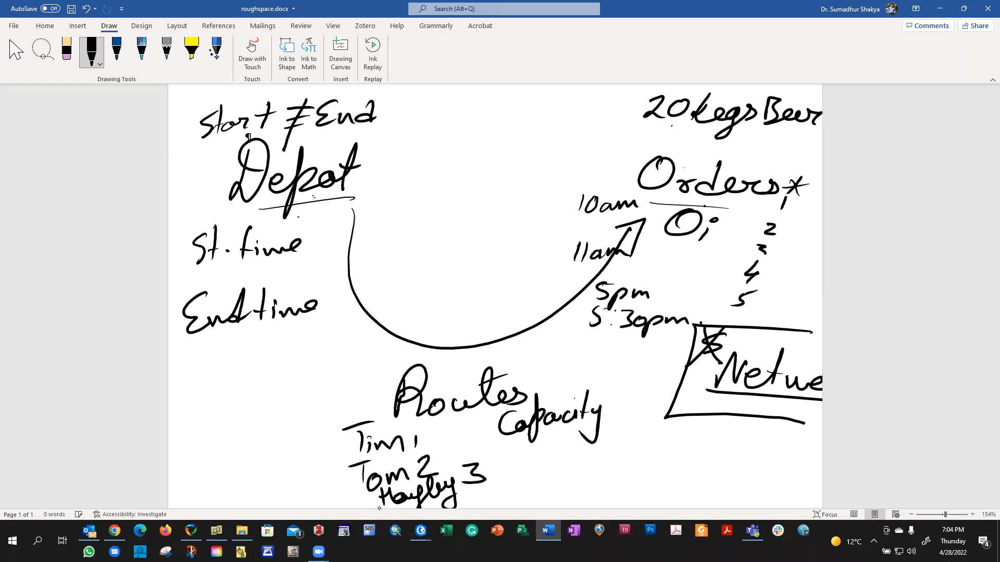
Sketch a rectangle filled with cross-hatching beside the driver names and write "200" above it.
{"action": "mouse_move", "coordinate": [89, 407]}
{"action": "left_mouse_down"}
{"action": "mouse_move", "coordinate": [305, 414]}
{"action": "mouse_move", "coordinate": [147, 462]}
{"action": "mouse_move", "coordinate": [96, 404]}
{"action": "left_mouse_up"}
{"action": "mouse_move", "coordinate": [184, 416]}
{"action": "left_mouse_down"}
{"action": "mouse_move", "coordinate": [171, 443]}
{"action": "mouse_move", "coordinate": [191, 447]}
{"action": "left_mouse_up"}
{"action": "mouse_move", "coordinate": [219, 417]}
{"action": "left_mouse_down"}
{"action": "mouse_move", "coordinate": [201, 452]}
{"action": "mouse_move", "coordinate": [219, 452]}
{"action": "left_mouse_up"}
{"action": "mouse_move", "coordinate": [251, 420]}
{"action": "left_mouse_down"}
{"action": "mouse_move", "coordinate": [230, 458]}
{"action": "mouse_move", "coordinate": [245, 460]}
{"action": "left_mouse_up"}
{"action": "left_click_drag", "start_coordinate": [285, 432], "coordinate": [246, 461]}
{"action": "left_click_drag", "start_coordinate": [285, 430], "coordinate": [265, 461]}
{"action": "left_click_drag", "start_coordinate": [174, 440], "coordinate": [238, 455]}
{"action": "left_click_drag", "start_coordinate": [210, 422], "coordinate": [292, 437]}
{"action": "left_click_drag", "start_coordinate": [282, 416], "coordinate": [298, 437]}
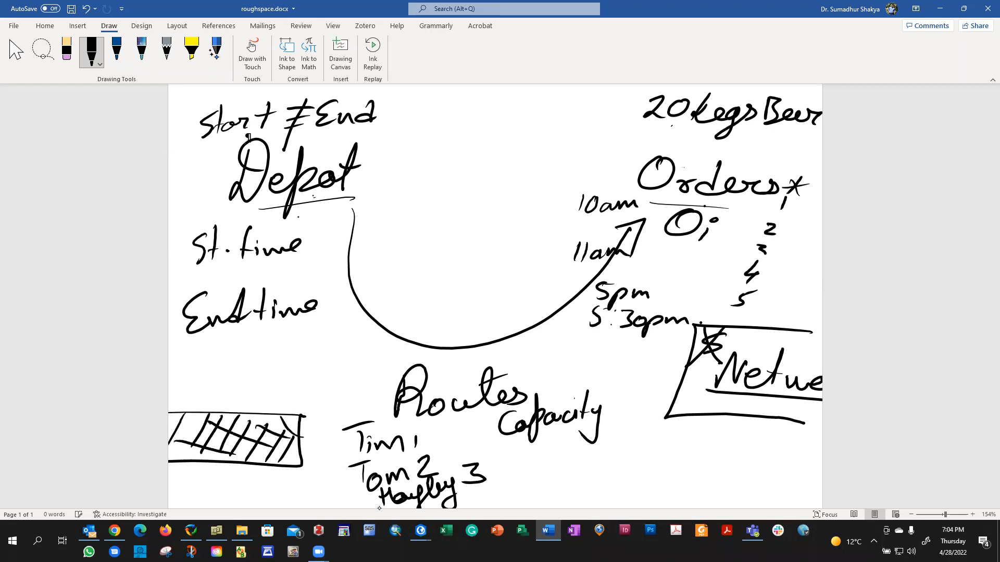
{"action": "mouse_move", "coordinate": [191, 390]}
{"action": "left_mouse_down"}
{"action": "mouse_move", "coordinate": [209, 408]}
{"action": "mouse_move", "coordinate": [213, 390]}
{"action": "left_mouse_up"}
{"action": "mouse_move", "coordinate": [231, 389]}
{"action": "left_mouse_down"}
{"action": "mouse_move", "coordinate": [225, 407]}
{"action": "mouse_move", "coordinate": [230, 389]}
{"action": "left_mouse_up"}
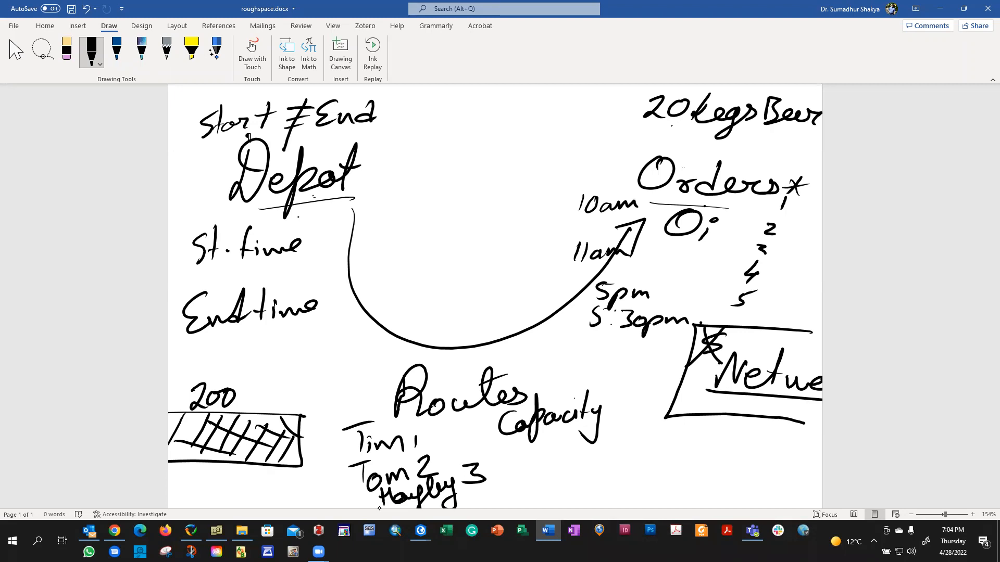
Add dashes beside order numbers 1 to 4, underline "End" and draw slanted lines between the driver names.
{"action": "left_click_drag", "start_coordinate": [777, 245], "coordinate": [790, 245]}
{"action": "left_click_drag", "start_coordinate": [322, 137], "coordinate": [357, 130]}
{"action": "left_click_drag", "start_coordinate": [347, 467], "coordinate": [502, 434]}
{"action": "left_click_drag", "start_coordinate": [415, 480], "coordinate": [509, 448]}
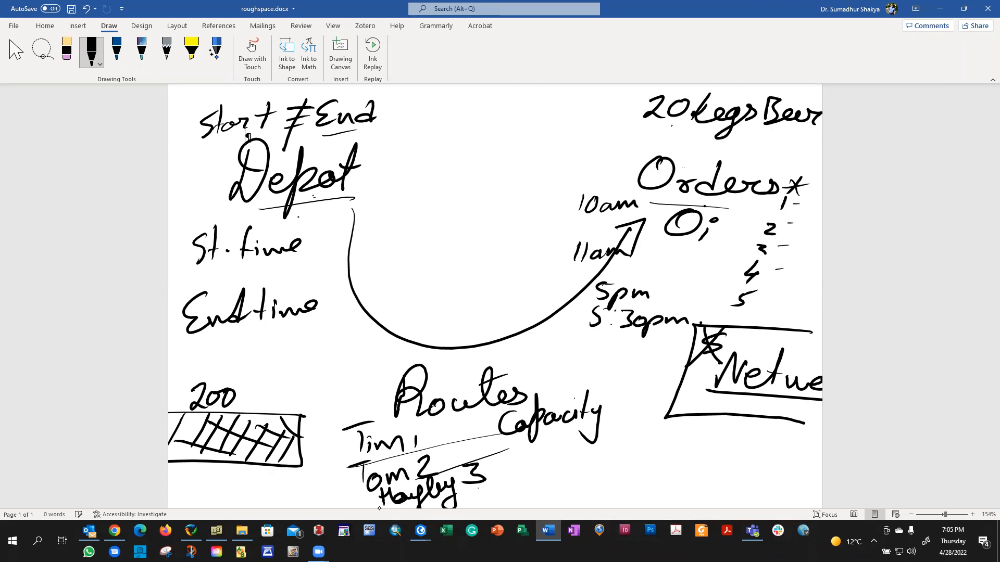
Handwrite "Carry" before Capacity and an underlined "Picking" after it, with a "#" sign below.
{"action": "left_click_drag", "start_coordinate": [463, 418], "coordinate": [487, 470]}
{"action": "mouse_move", "coordinate": [611, 383]}
{"action": "left_mouse_down"}
{"action": "mouse_move", "coordinate": [617, 418]}
{"action": "mouse_move", "coordinate": [636, 394]}
{"action": "mouse_move", "coordinate": [654, 408]}
{"action": "mouse_move", "coordinate": [692, 390]}
{"action": "mouse_move", "coordinate": [669, 417]}
{"action": "mouse_move", "coordinate": [692, 403]}
{"action": "left_mouse_up"}
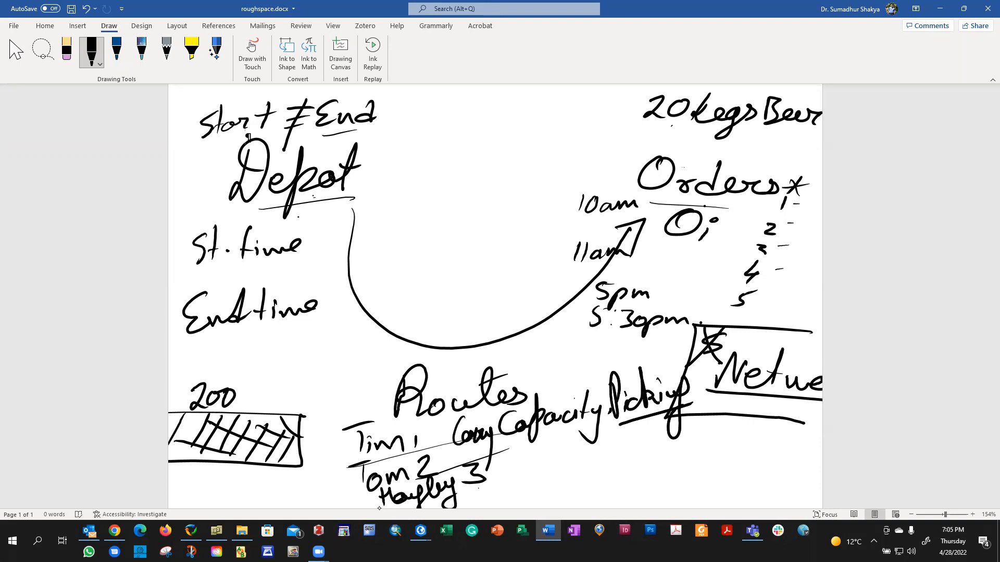
{"action": "left_click_drag", "start_coordinate": [643, 442], "coordinate": [640, 482]}
{"action": "mouse_move", "coordinate": [653, 438]}
{"action": "left_mouse_down"}
{"action": "mouse_move", "coordinate": [650, 472]}
{"action": "mouse_move", "coordinate": [662, 446]}
{"action": "left_mouse_up"}
{"action": "left_click_drag", "start_coordinate": [620, 474], "coordinate": [663, 457]}
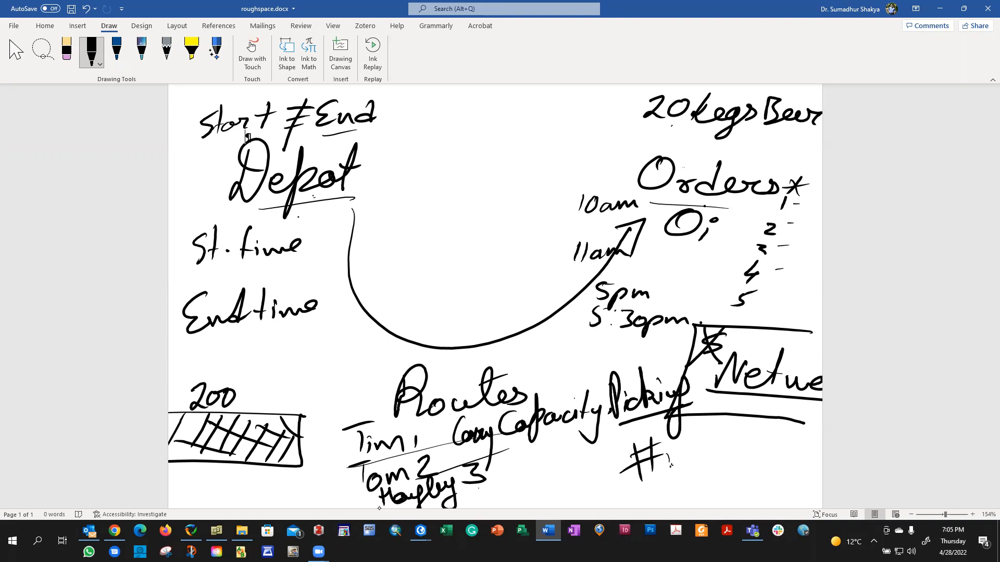
{"action": "left_click_drag", "start_coordinate": [763, 283], "coordinate": [757, 295]}
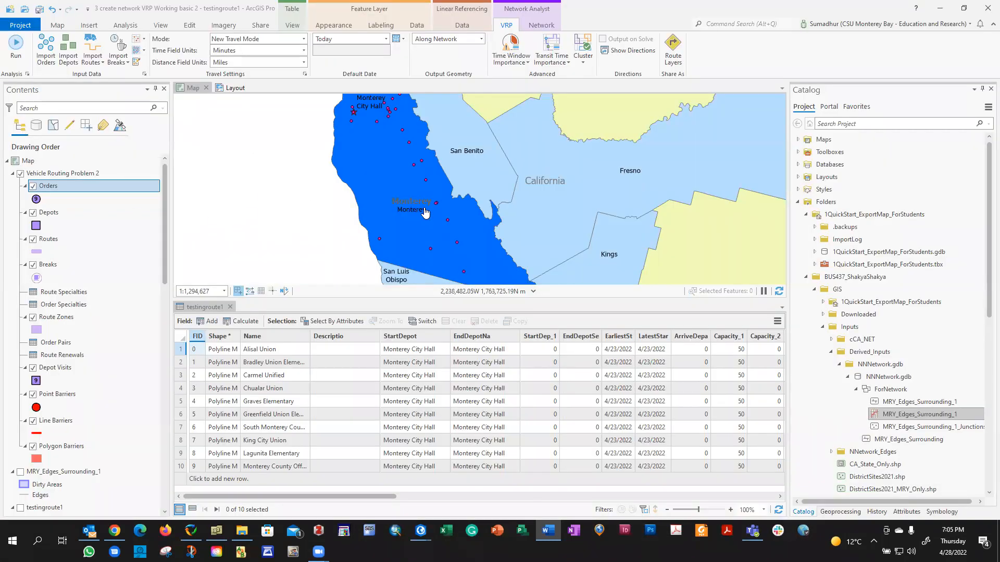
Switch to ArcGIS Pro, close the testingroute1 attribute table and save the project.
{"action": "scroll", "coordinate": [422, 199], "scroll_direction": "down", "scroll_amount": 1}
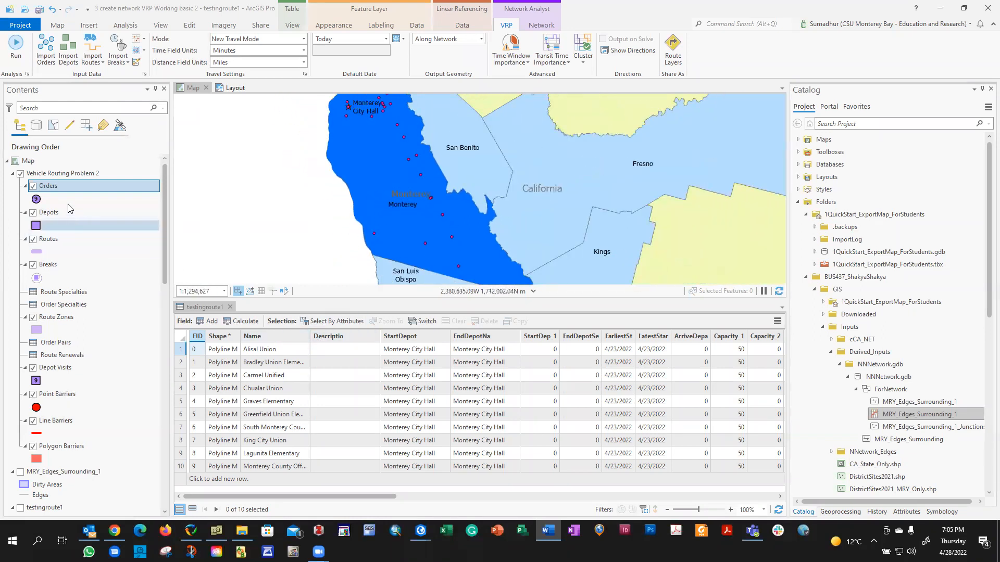
{"action": "left_click", "coordinate": [230, 307]}
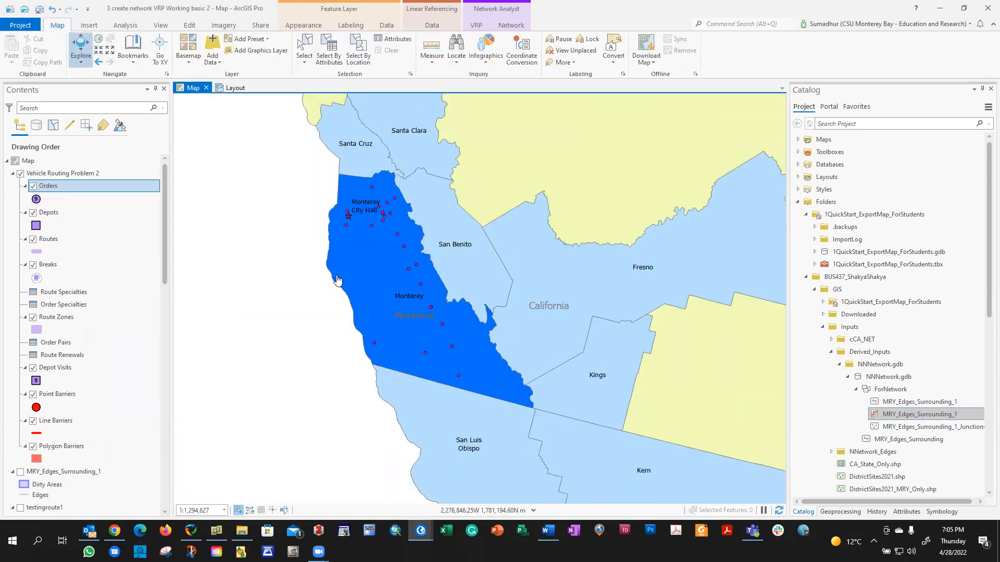
{"action": "scroll", "coordinate": [337, 280], "scroll_direction": "up", "scroll_amount": 2}
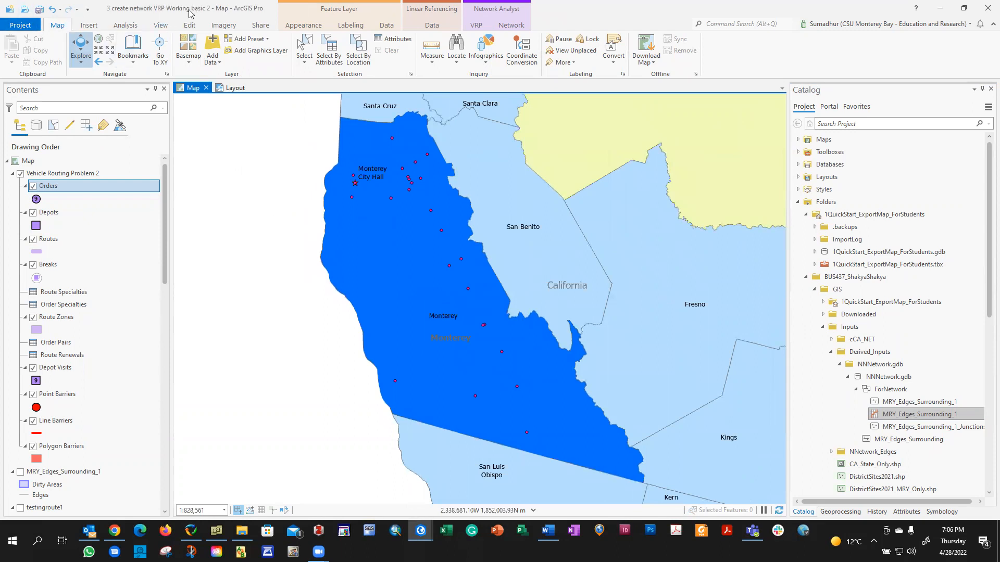
{"action": "left_click", "coordinate": [23, 26]}
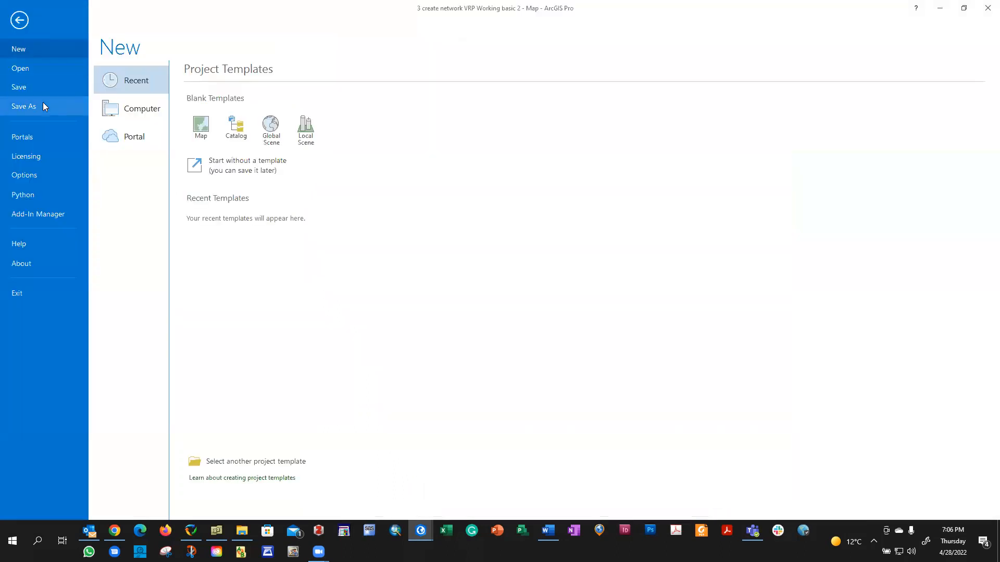
{"action": "left_click", "coordinate": [30, 88]}
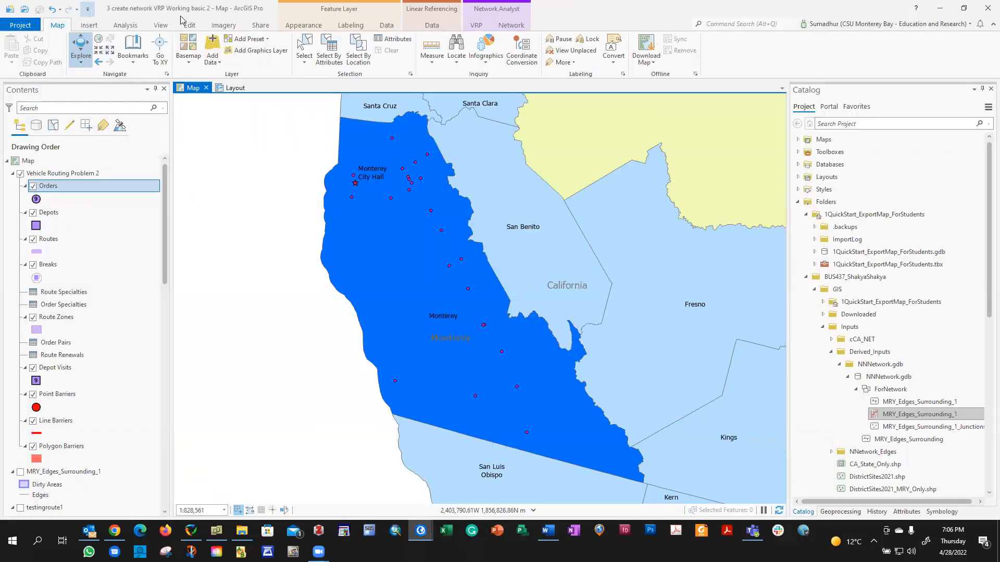
{"action": "left_click", "coordinate": [76, 193]}
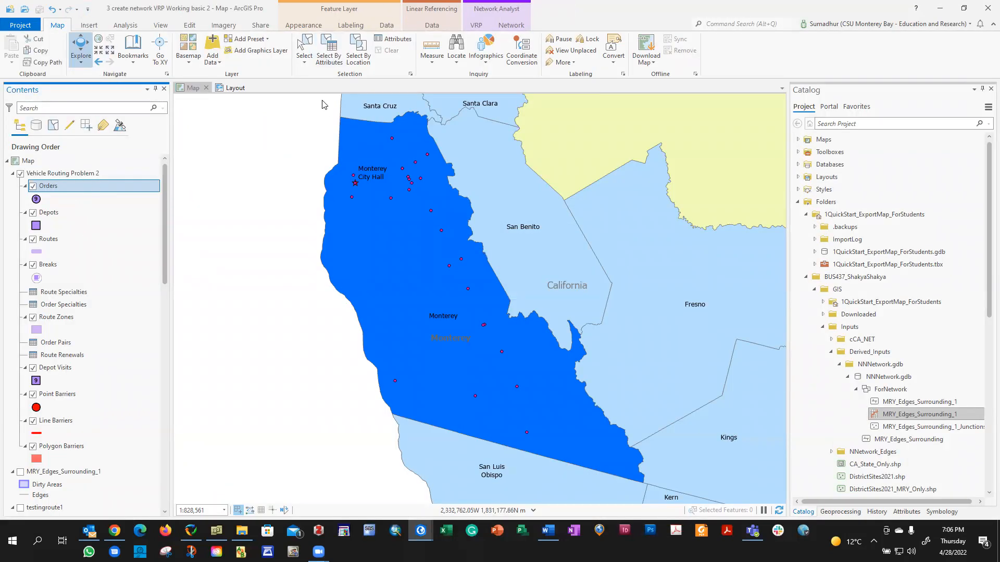
{"action": "left_click", "coordinate": [476, 25]}
{"action": "left_click", "coordinate": [46, 48]}
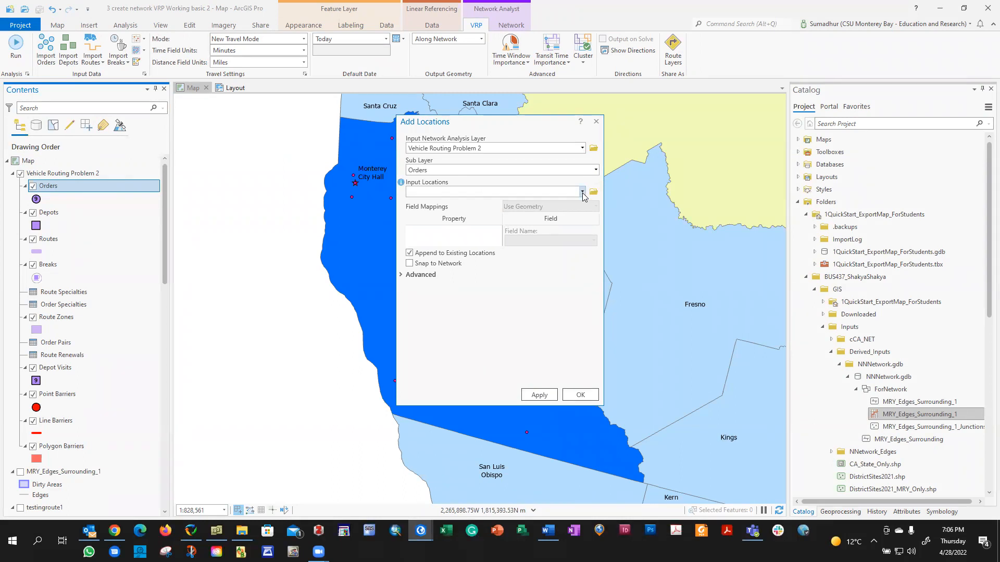
{"action": "left_click", "coordinate": [582, 192]}
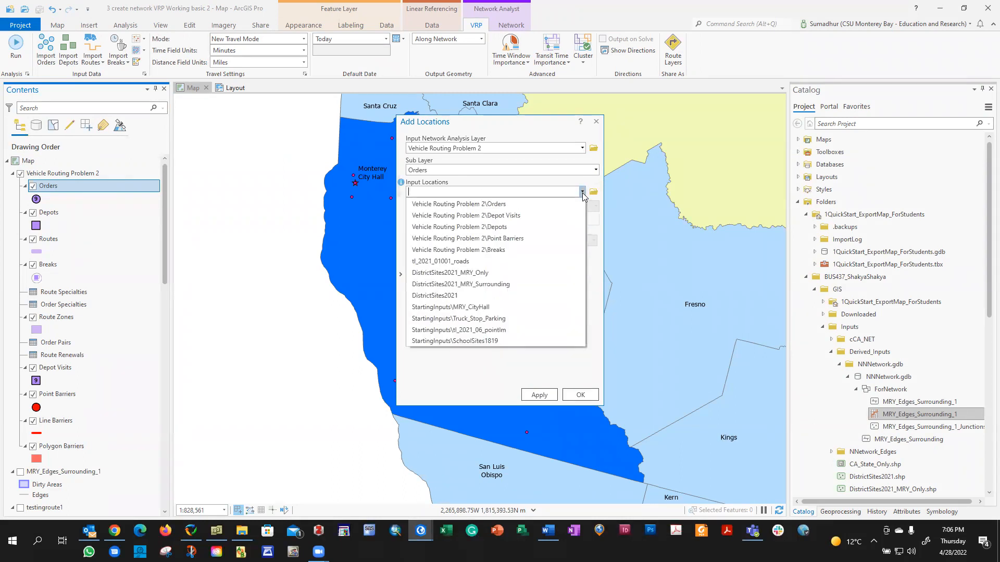
{"action": "left_click", "coordinate": [459, 307]}
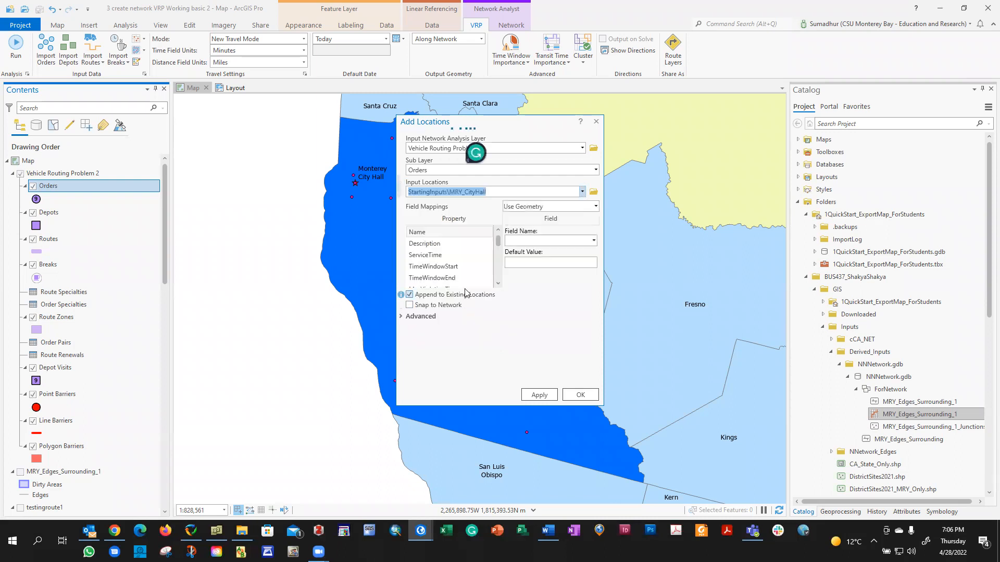
{"action": "left_click", "coordinate": [594, 240]}
{"action": "left_click", "coordinate": [584, 207]}
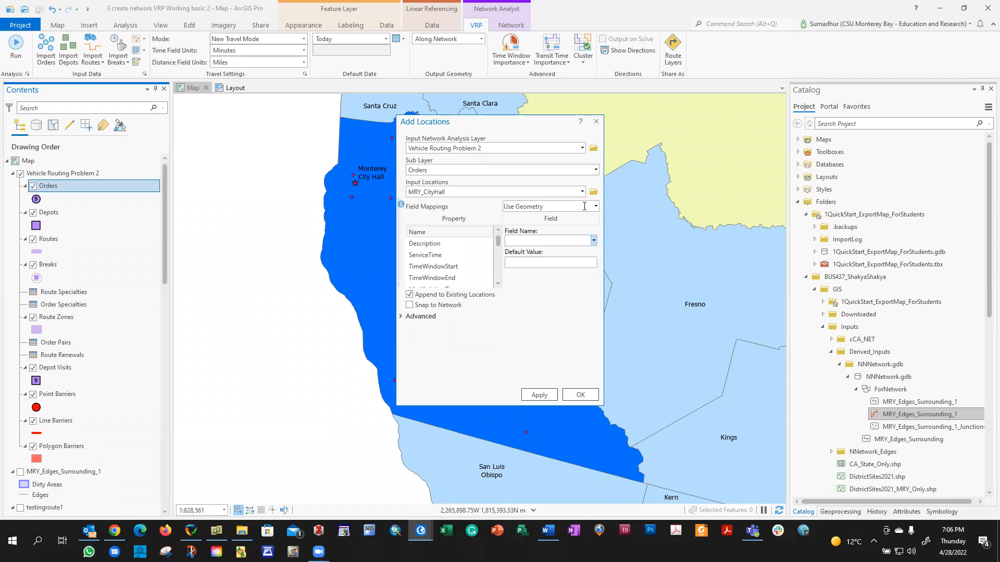
{"action": "left_click", "coordinate": [597, 121]}
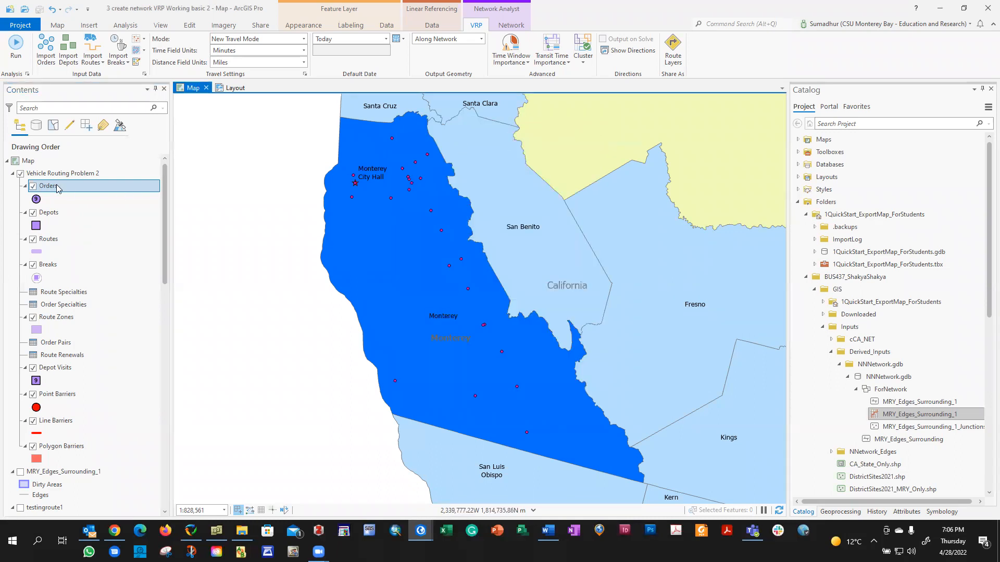
Open the attribute table of the MRY_CityHall layer to examine which field holds the location's name.
{"action": "scroll", "coordinate": [63, 412], "scroll_direction": "down", "scroll_amount": 3}
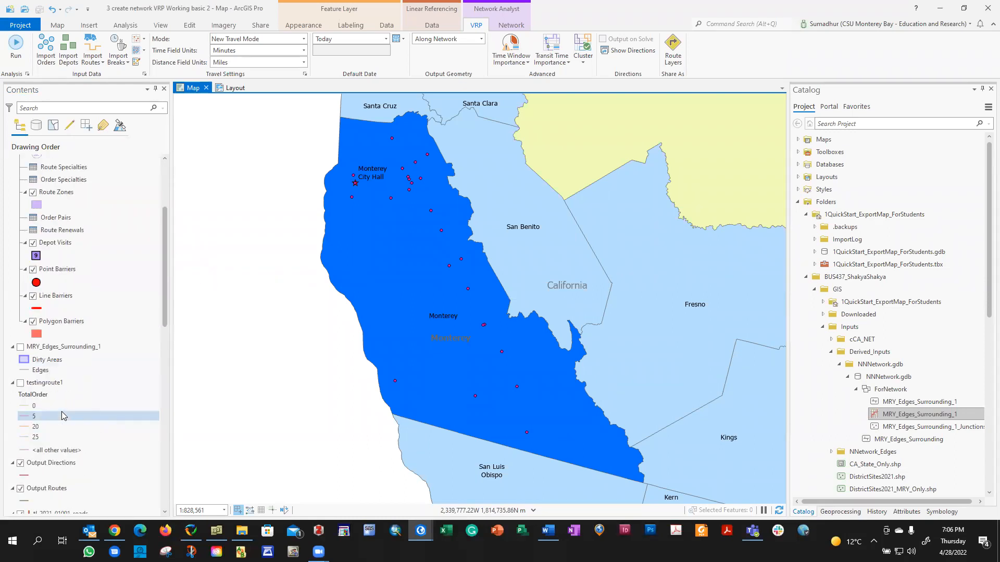
{"action": "scroll", "coordinate": [62, 415], "scroll_direction": "down", "scroll_amount": 4}
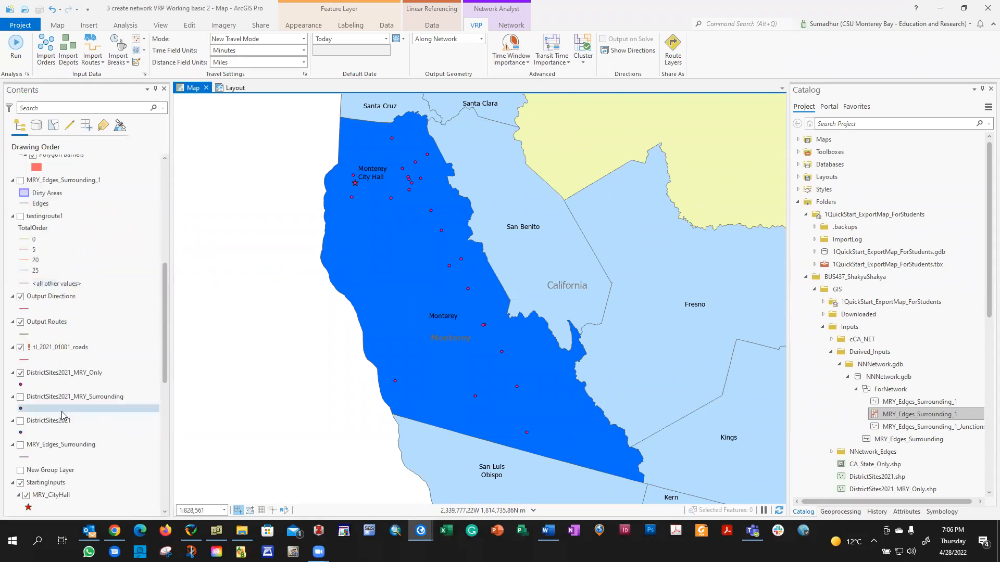
{"action": "scroll", "coordinate": [62, 422], "scroll_direction": "down", "scroll_amount": 3}
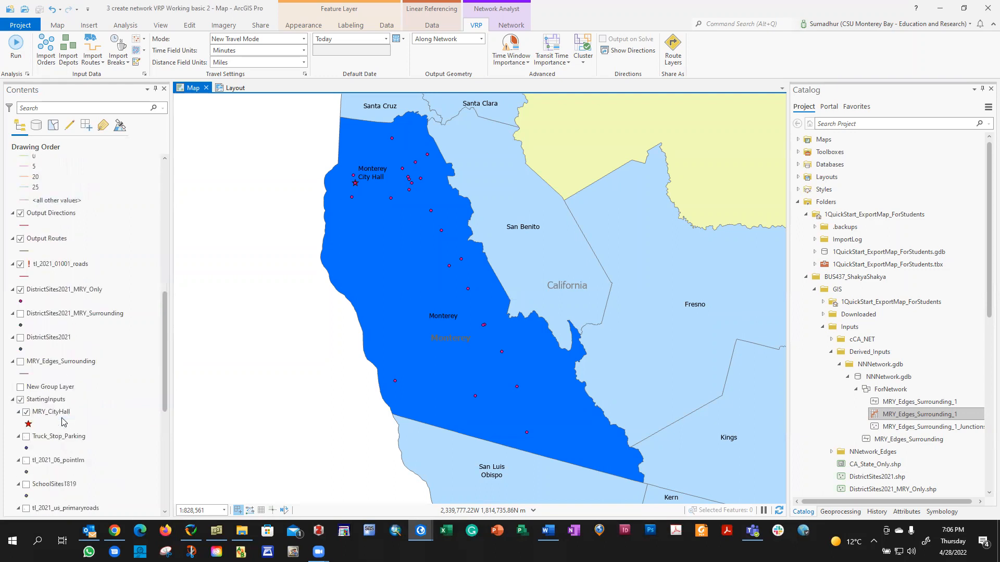
{"action": "left_click", "coordinate": [55, 373]}
{"action": "right_click", "coordinate": [54, 373]}
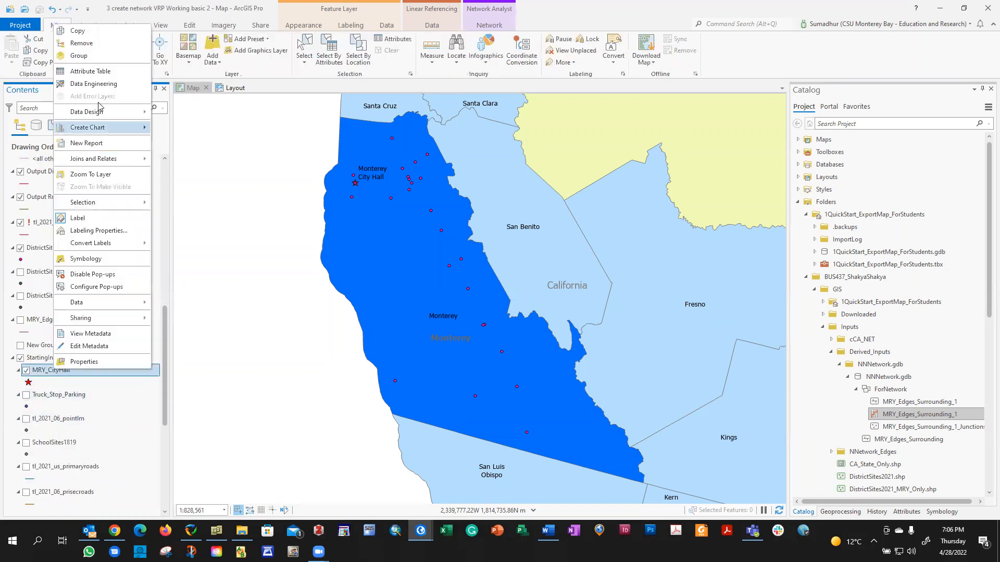
{"action": "key", "text": "Return"}
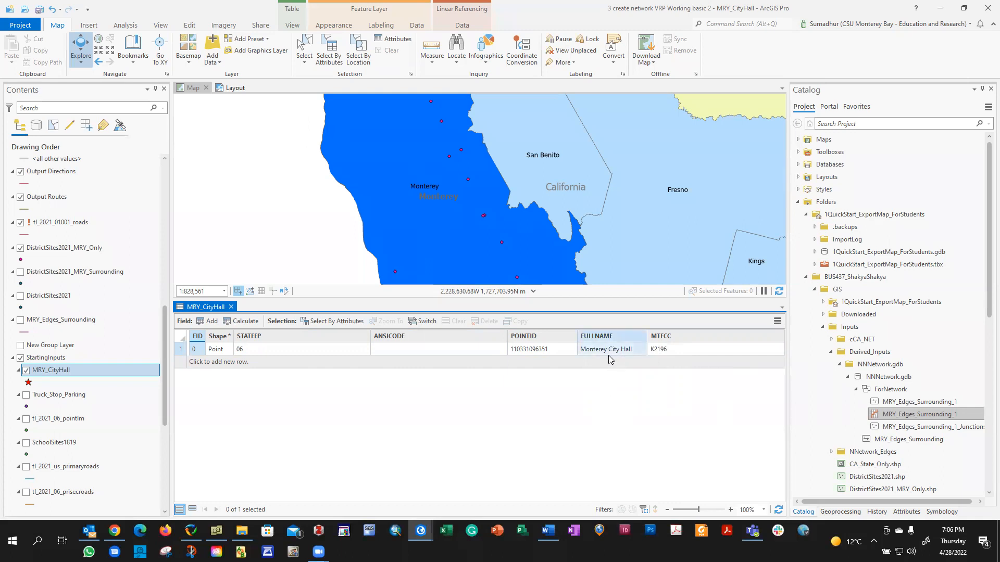
Start importing MRY_CityHall into the Orders sublayer of Vehicle Routing Problem 2, mapping the Name property to the FULLNAME field.
{"action": "scroll", "coordinate": [94, 312], "scroll_direction": "up", "scroll_amount": 10}
{"action": "left_click", "coordinate": [103, 188]}
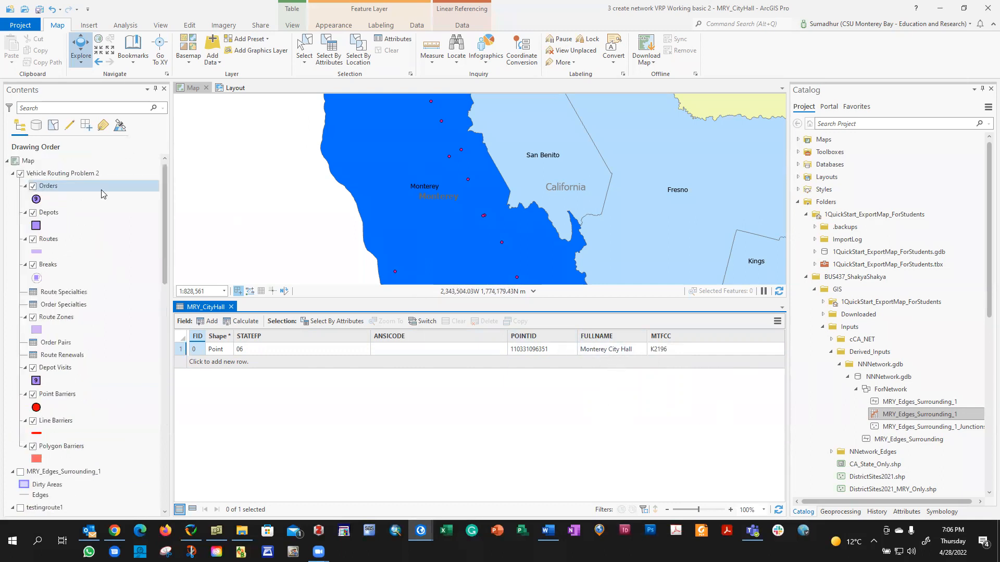
{"action": "left_click", "coordinate": [73, 189]}
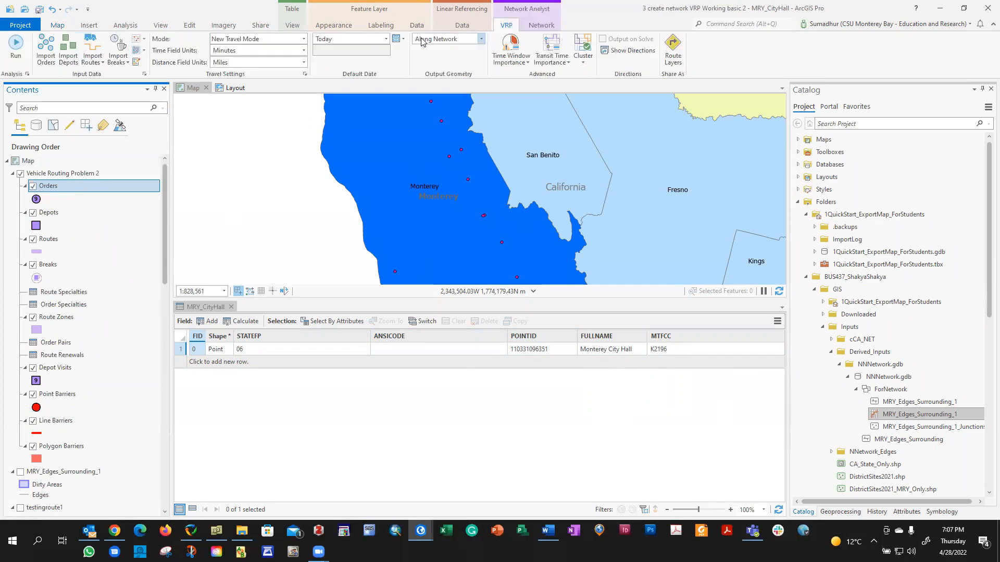
{"action": "left_click", "coordinate": [45, 48]}
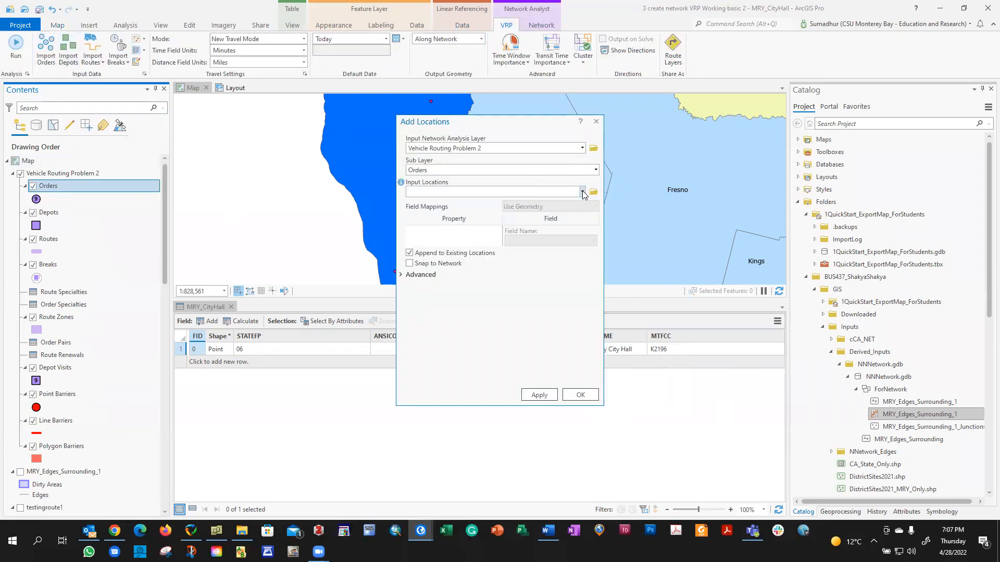
{"action": "left_click", "coordinate": [582, 192]}
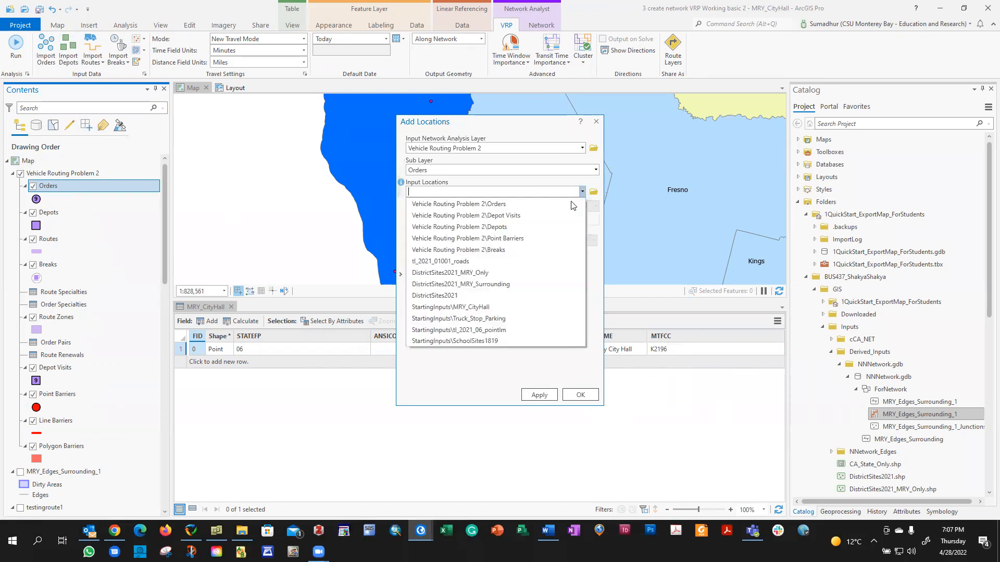
{"action": "left_click", "coordinate": [478, 307]}
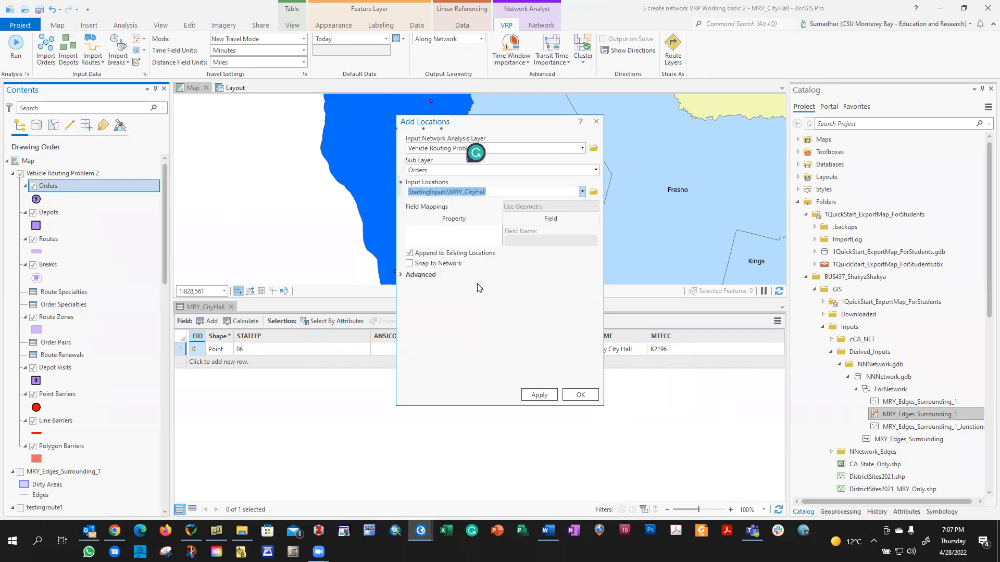
{"action": "left_click", "coordinate": [593, 241]}
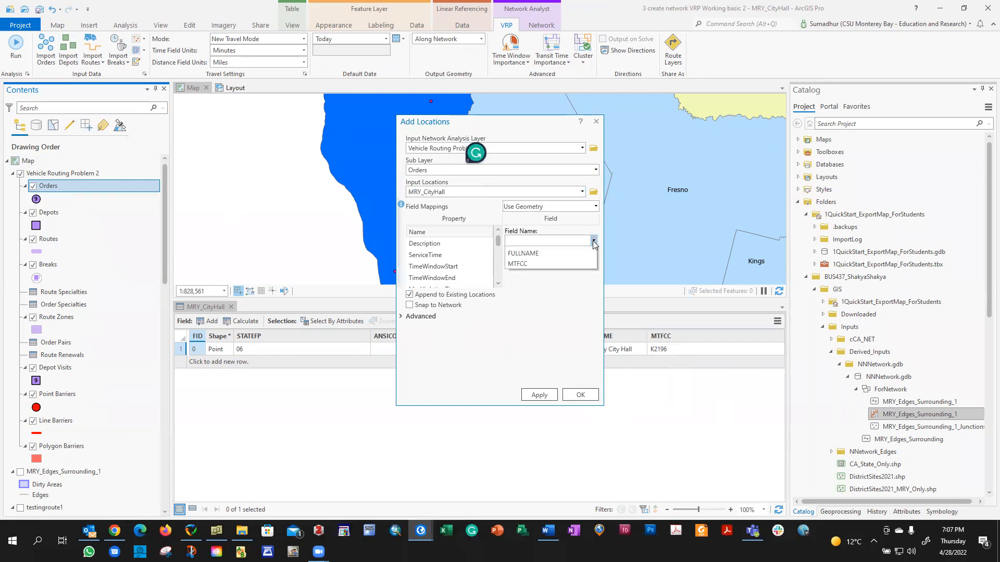
{"action": "left_click", "coordinate": [527, 310]}
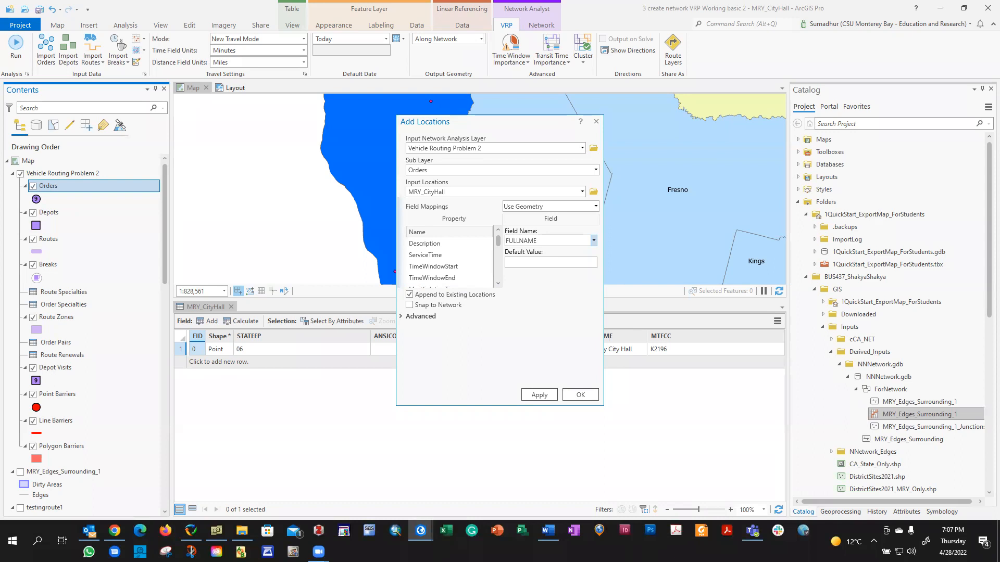
{"action": "left_click_drag", "start_coordinate": [664, 83], "coordinate": [706, 80]}
{"action": "double_click", "coordinate": [711, 80]}
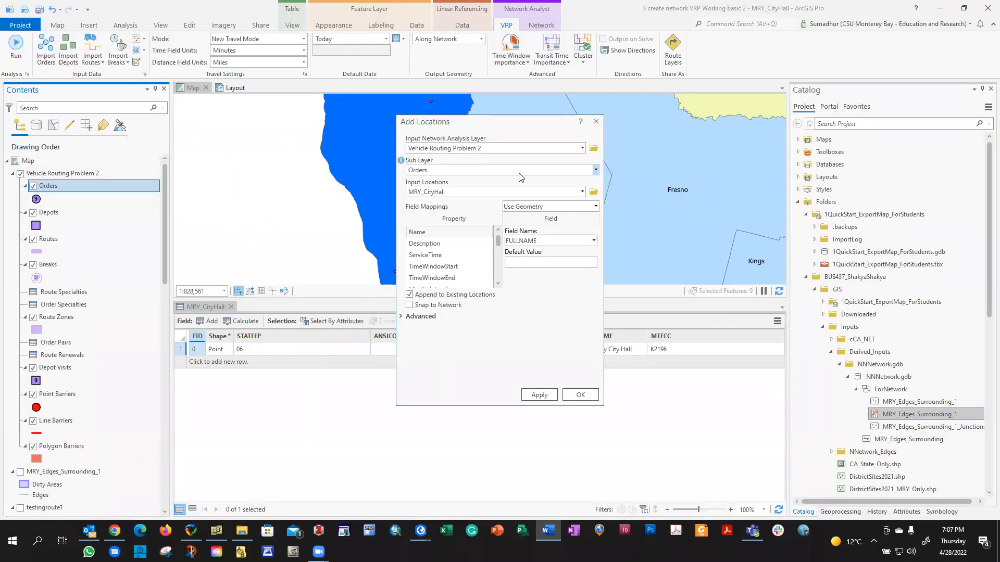
Expand the advanced options of Add Locations and examine the search tolerance, sort field and search criteria.
{"action": "left_click", "coordinate": [402, 318]}
{"action": "left_click", "coordinate": [402, 318]}
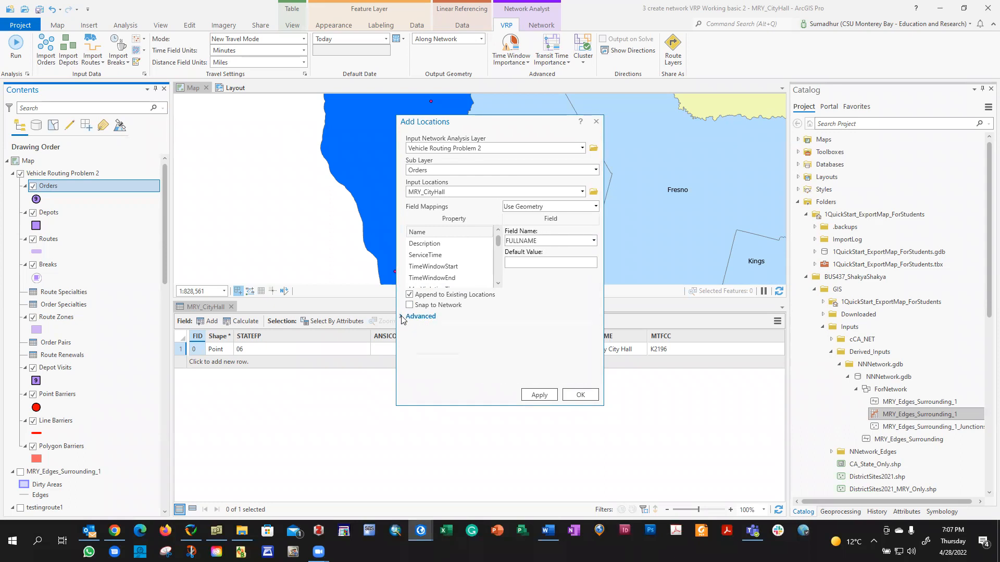
{"action": "left_click", "coordinate": [403, 318]}
{"action": "scroll", "coordinate": [513, 336], "scroll_direction": "down", "scroll_amount": 2}
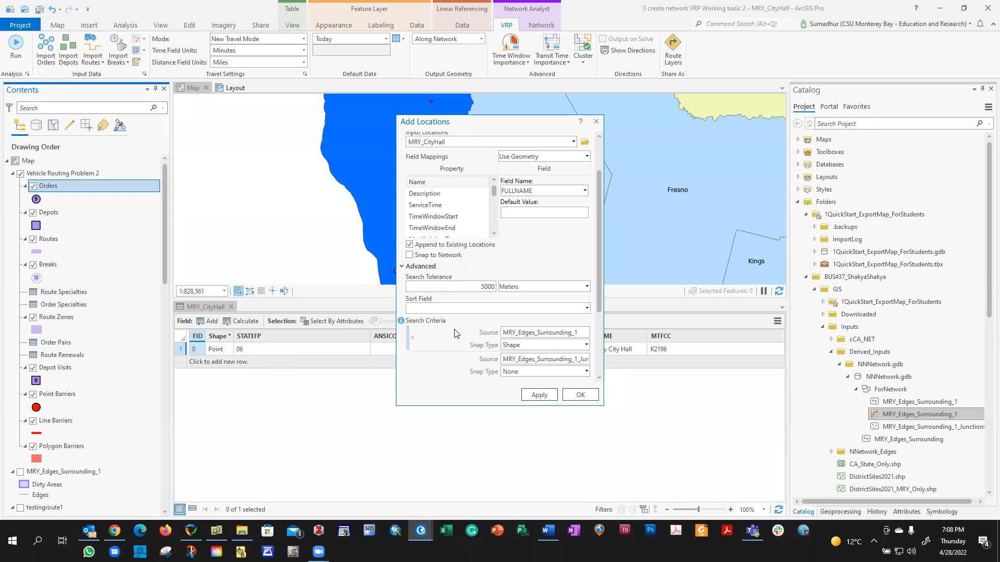
Run the import of MRY_CityHall into the Orders sublayer, and replace the MRY_CityHall attribute table with the Orders table.
{"action": "left_click", "coordinate": [581, 397]}
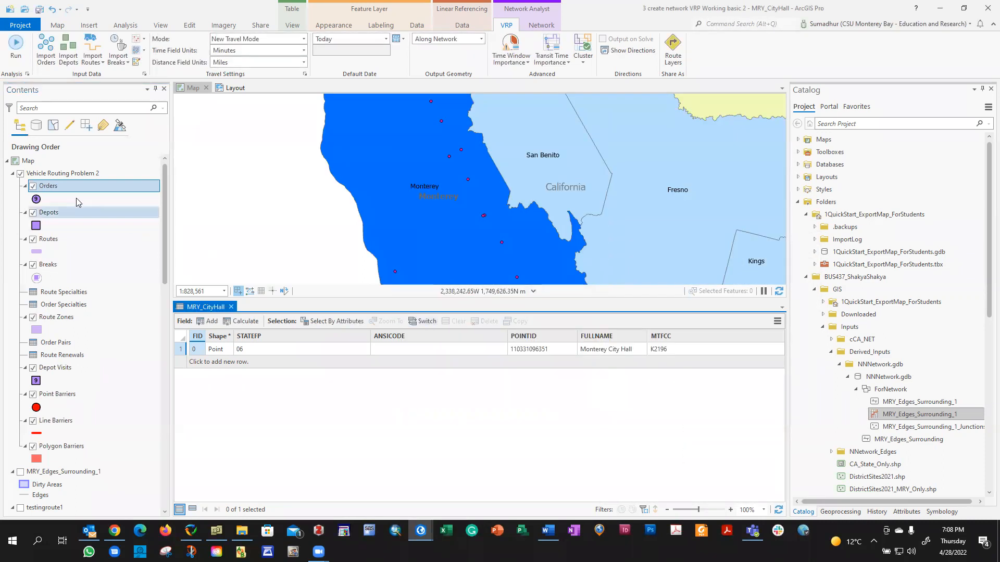
{"action": "right_click", "coordinate": [52, 190]}
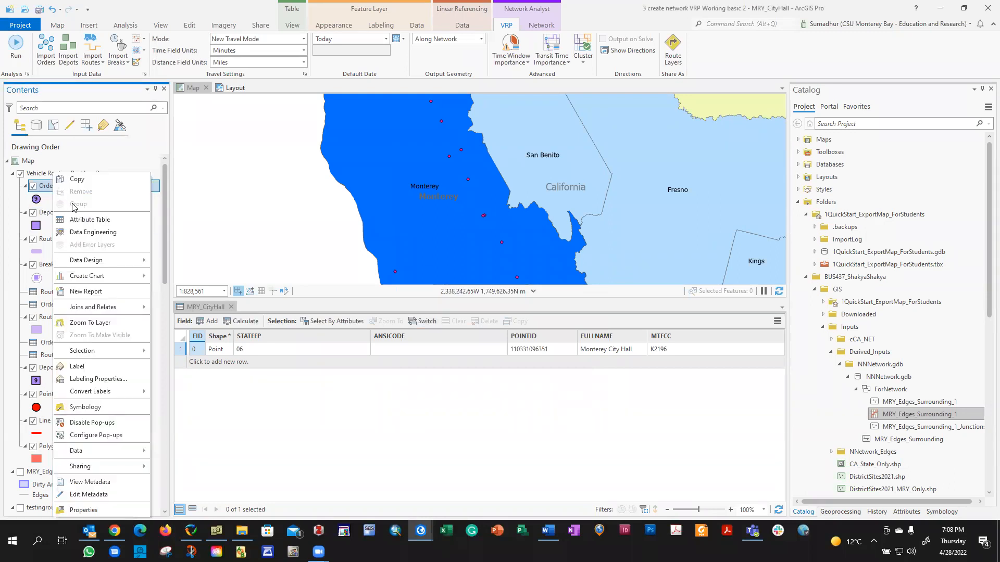
{"action": "left_click", "coordinate": [231, 306]}
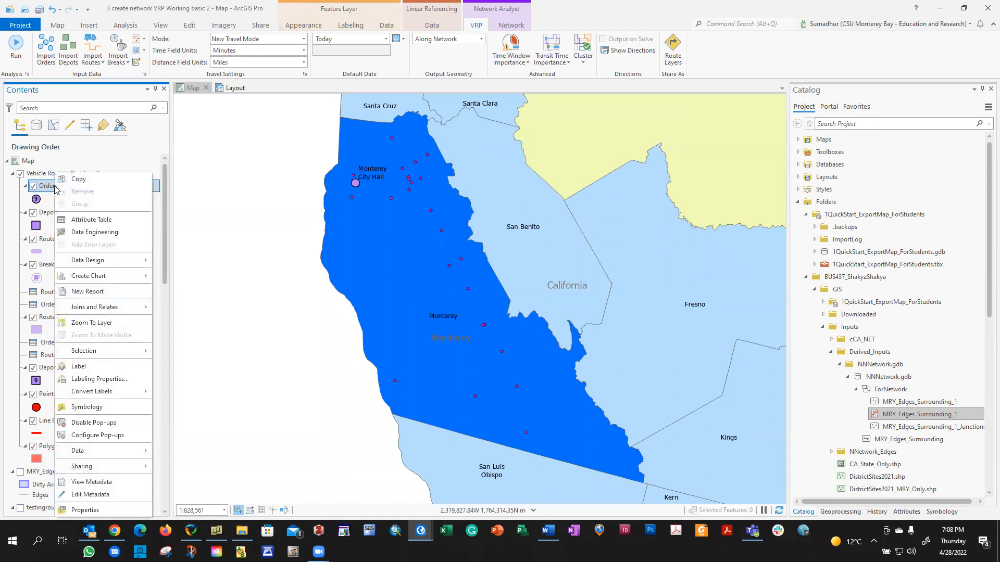
{"action": "right_click", "coordinate": [53, 185]}
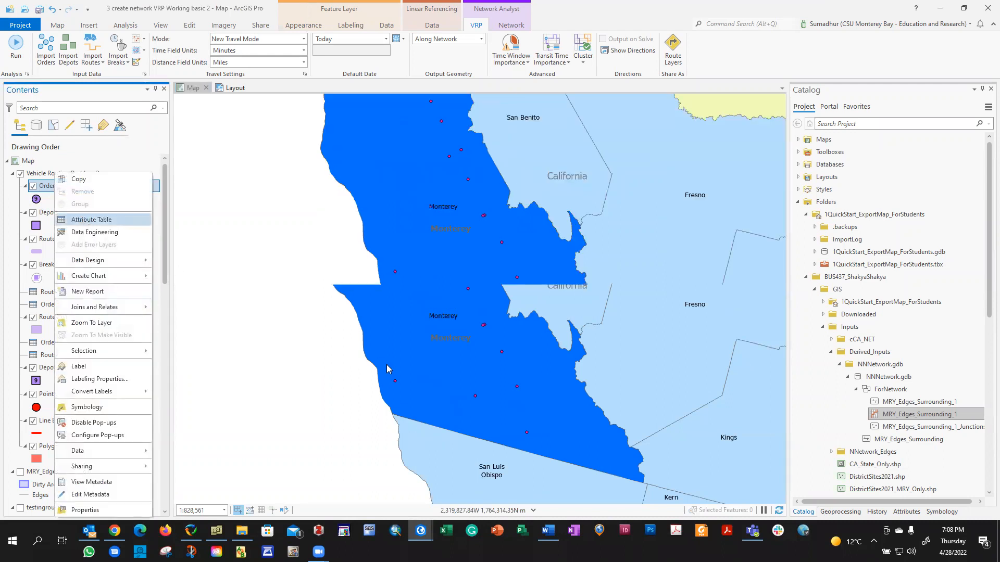
{"action": "left_click", "coordinate": [91, 220]}
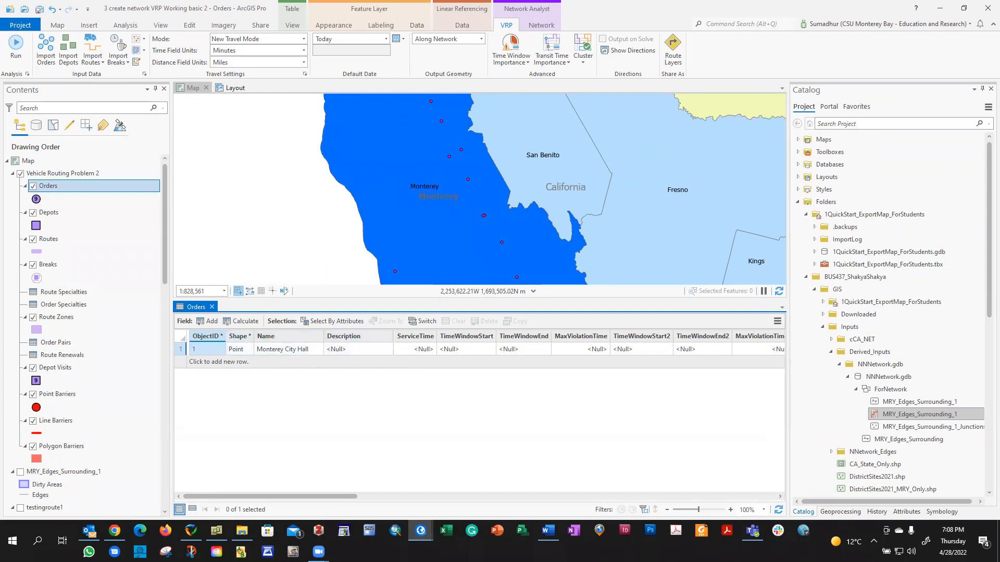
Examine the Orders table's fields, from name, service time and time windows through delivery and pickup quantities to assignment rule and route name.
{"action": "key", "text": "alt+Tab"}
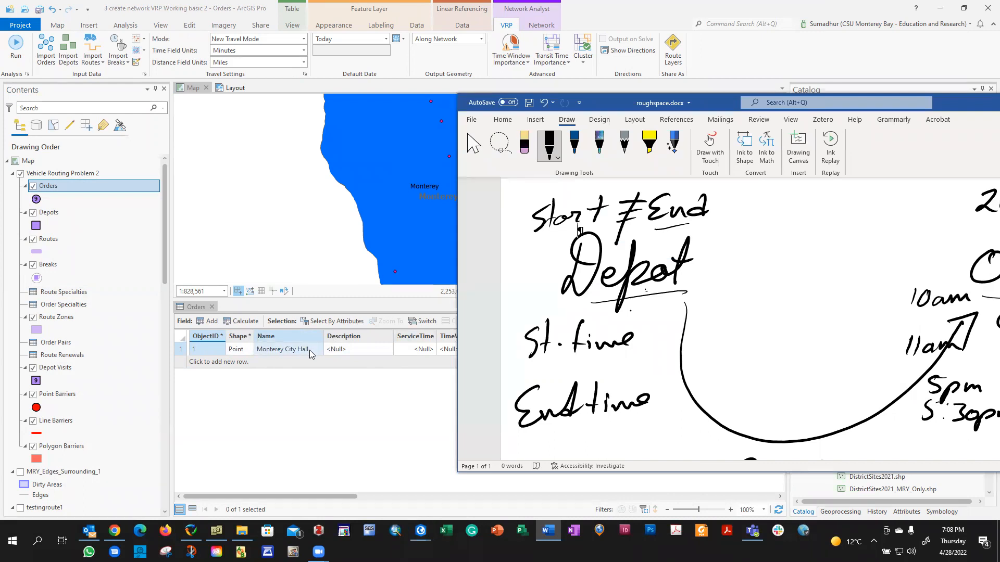
{"action": "key", "text": "alt+Tab"}
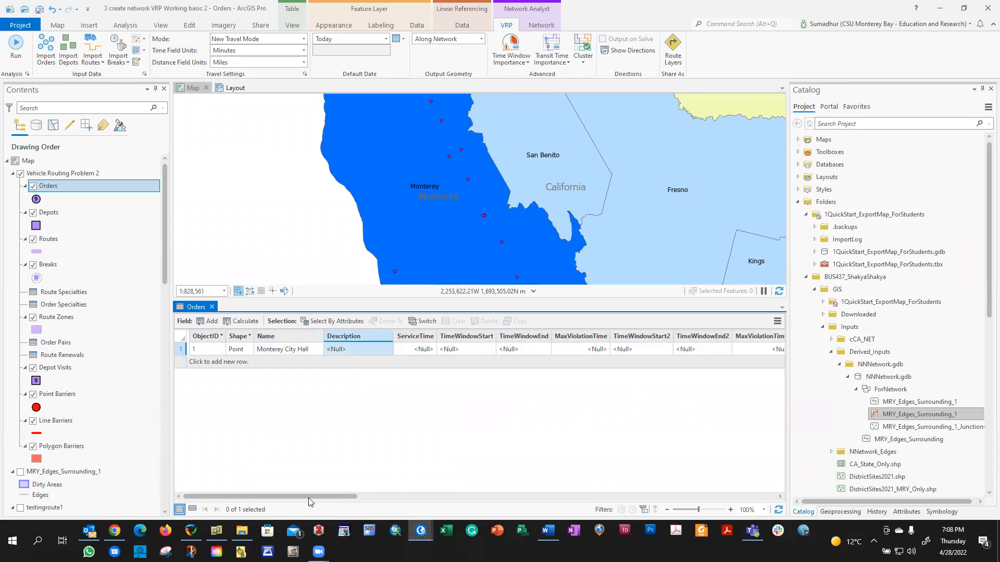
{"action": "left_click_drag", "start_coordinate": [300, 497], "coordinate": [394, 492]}
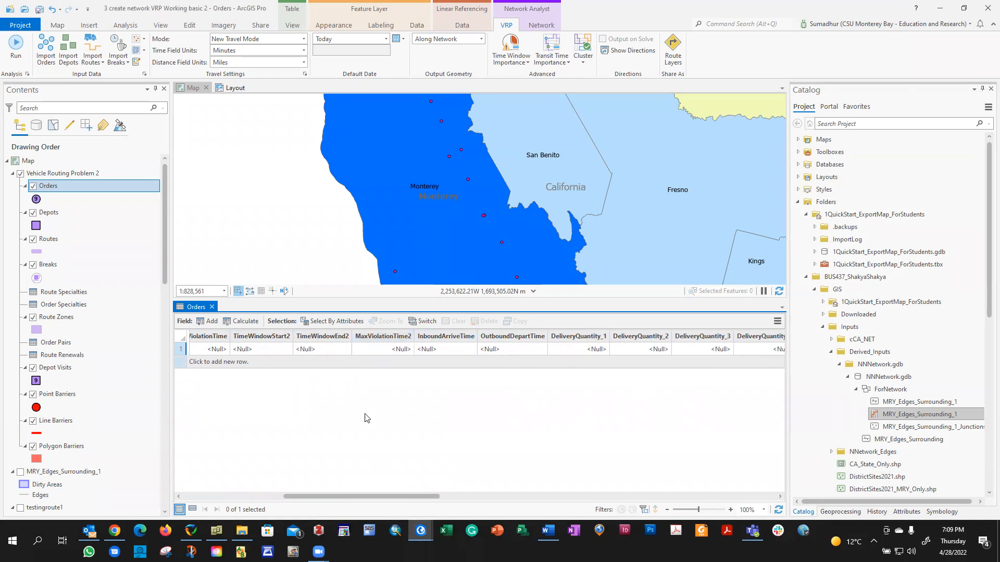
{"action": "left_click_drag", "start_coordinate": [353, 495], "coordinate": [384, 495]}
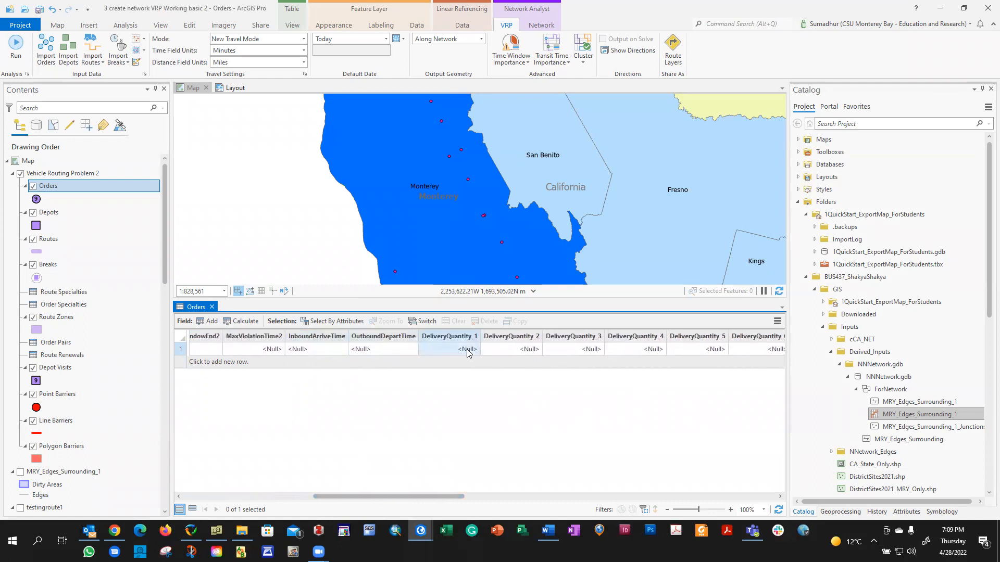
{"action": "left_click_drag", "start_coordinate": [370, 495], "coordinate": [454, 495]}
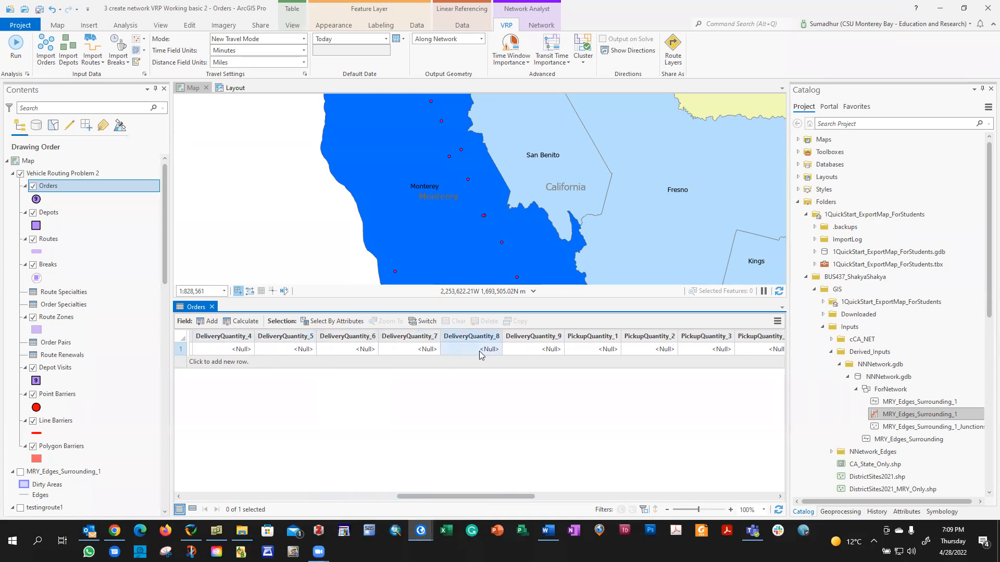
{"action": "left_click_drag", "start_coordinate": [457, 497], "coordinate": [553, 496]}
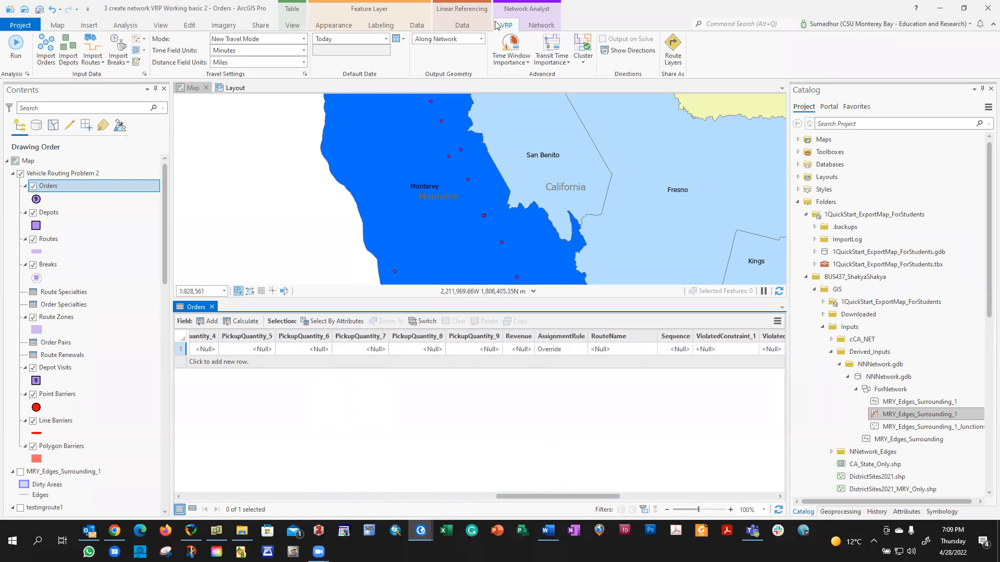
{"action": "left_click", "coordinate": [541, 26]}
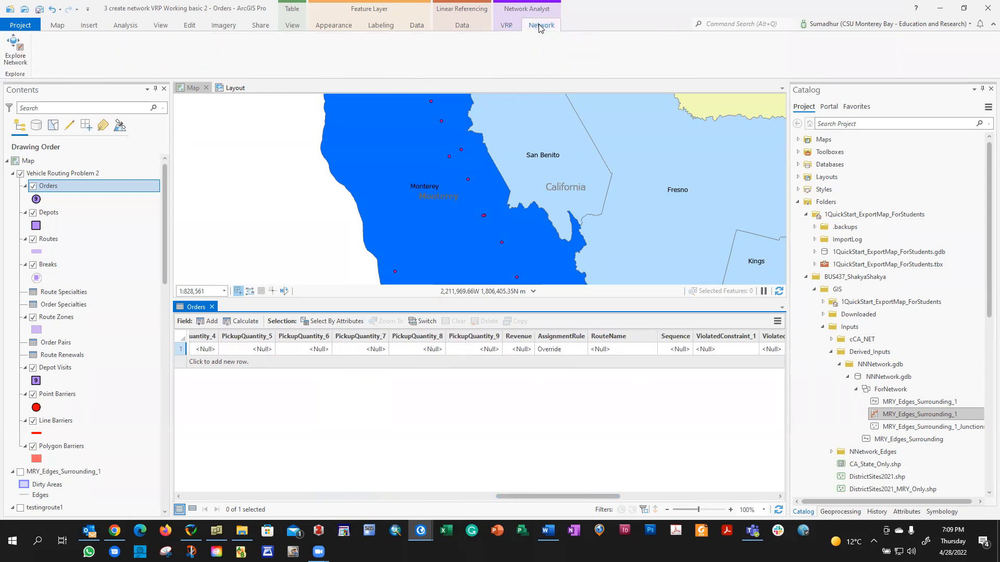
{"action": "left_click", "coordinate": [508, 27]}
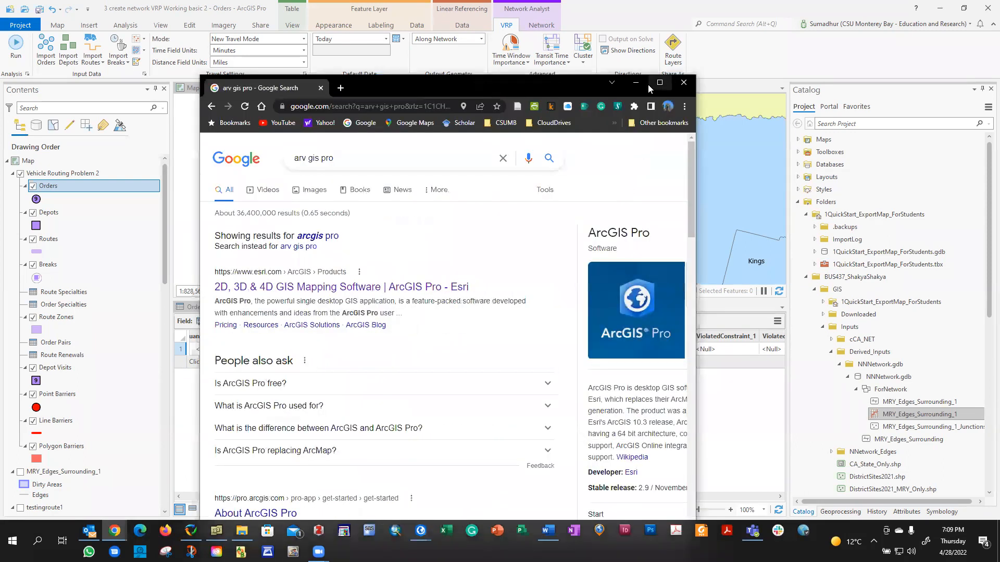
In the maximised browser window, extend the Google query to "arv gis pro vrp" and run the search.
{"action": "left_click", "coordinate": [662, 82]}
{"action": "left_click", "coordinate": [245, 85]}
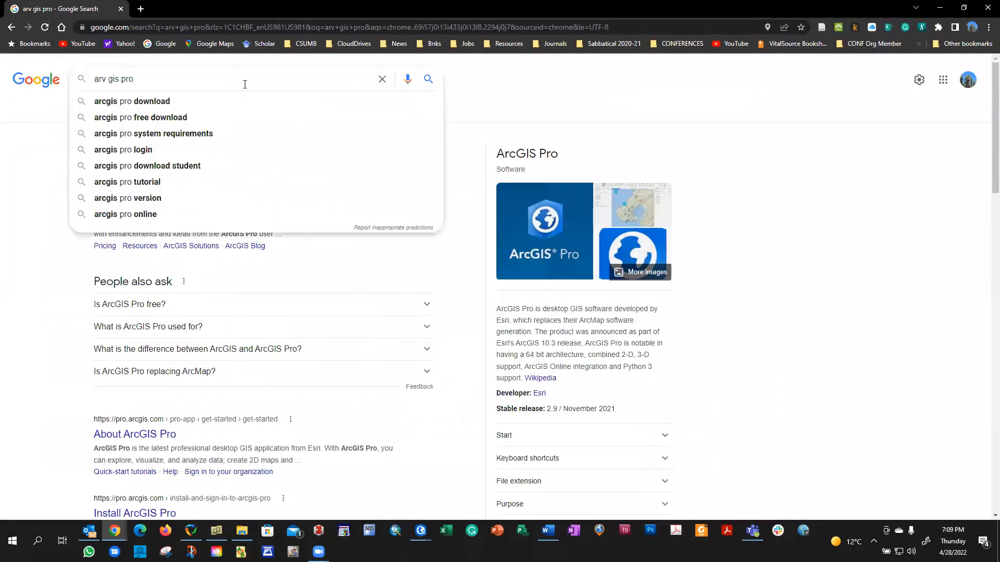
{"action": "type", "text": "vrp"}
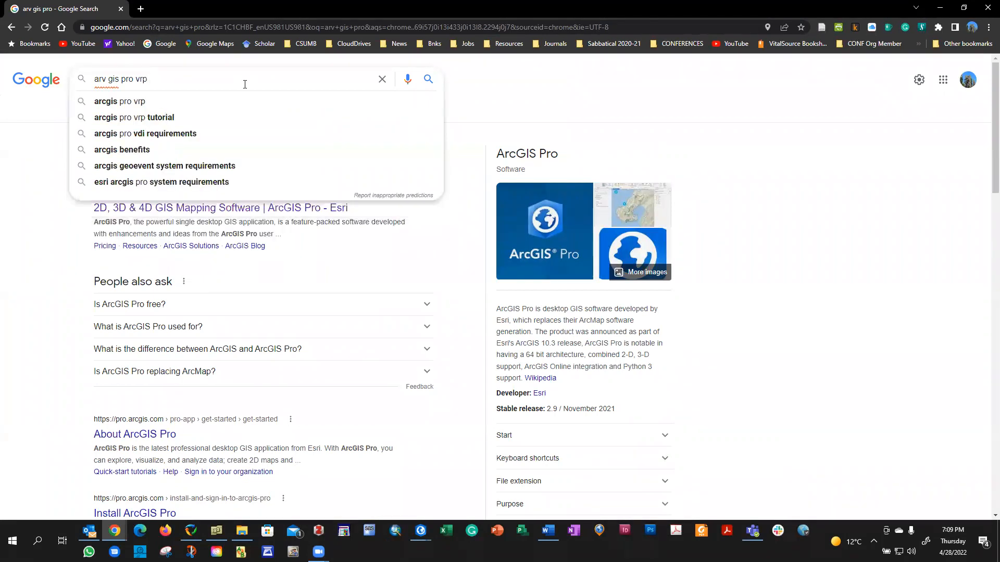
{"action": "key", "text": "Return"}
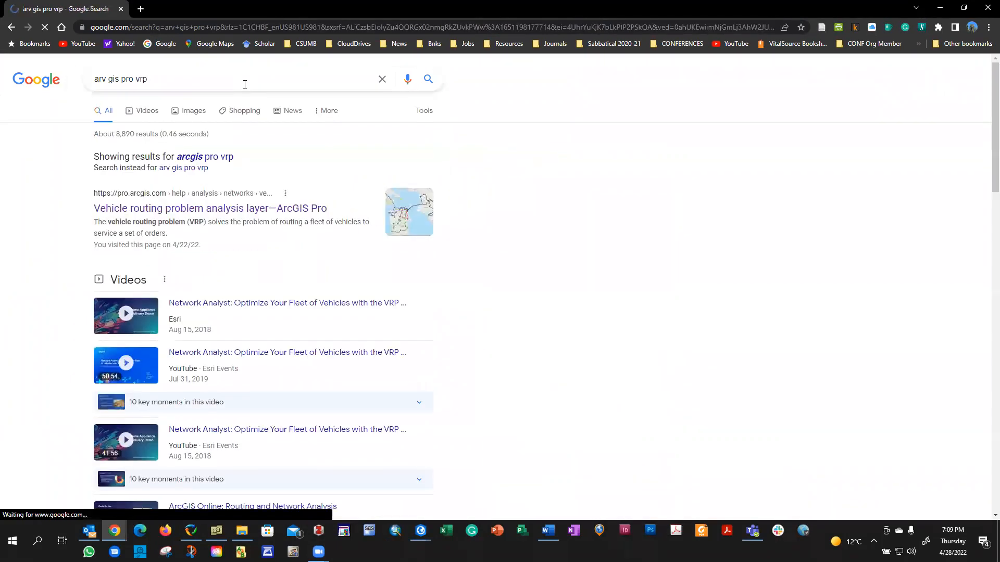
Open the "Vehicle routing problem analysis layer" help page for ArcGIS Pro and skim its description of the analysis classes.
{"action": "left_click", "coordinate": [189, 209]}
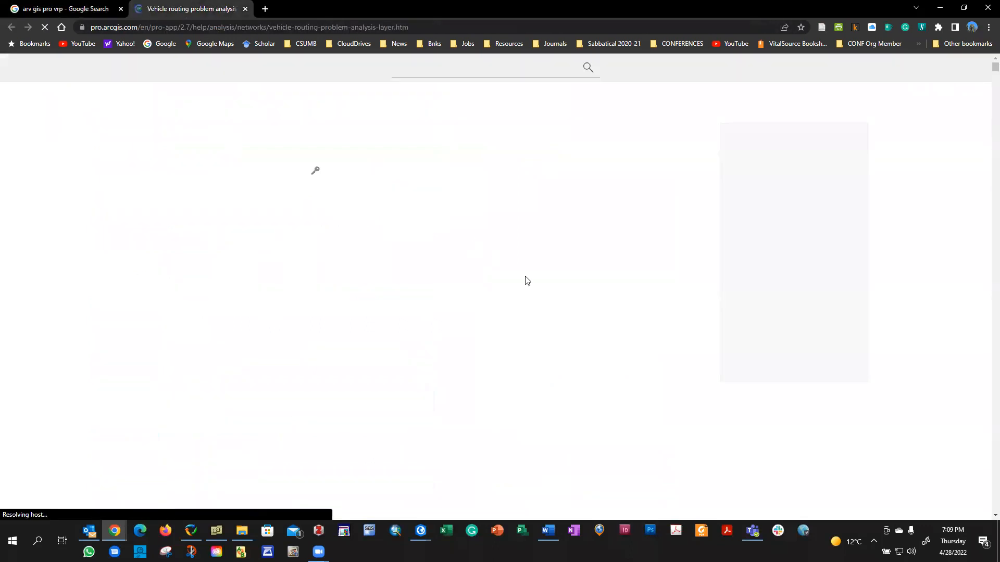
{"action": "scroll", "coordinate": [459, 223], "scroll_direction": "down", "scroll_amount": 3}
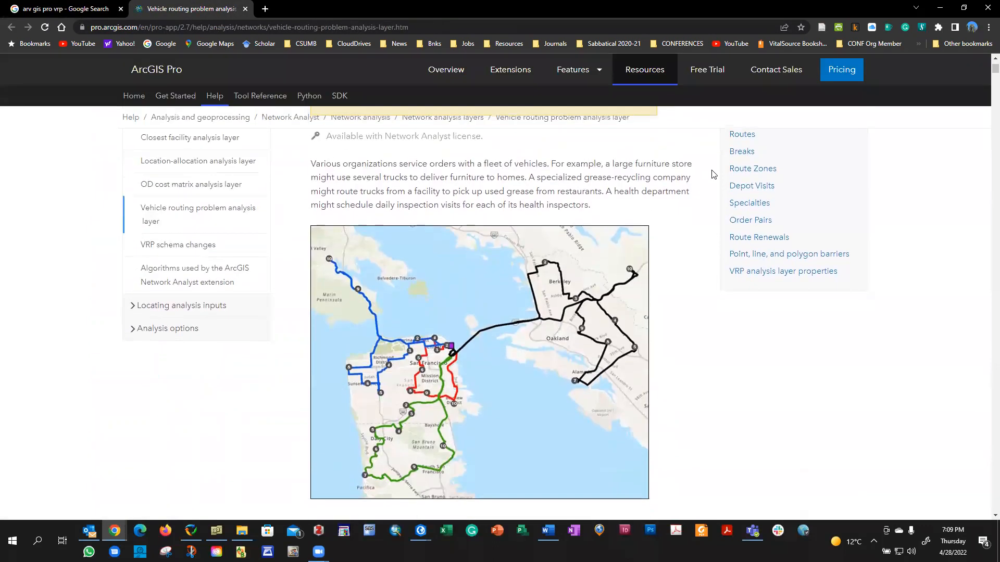
{"action": "scroll", "coordinate": [641, 281], "scroll_direction": "down", "scroll_amount": 10}
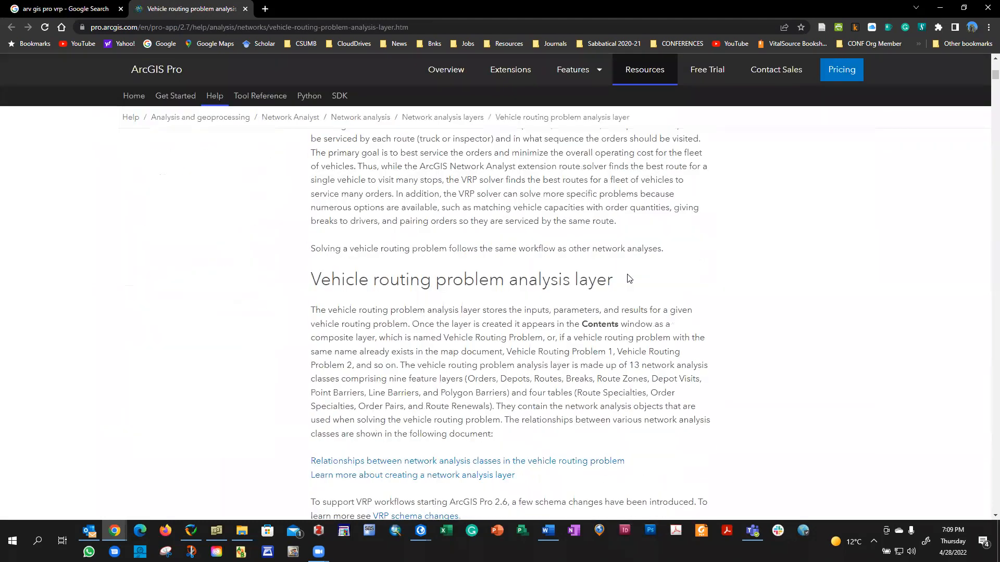
{"action": "scroll", "coordinate": [629, 278], "scroll_direction": "down", "scroll_amount": 20}
{"action": "scroll", "coordinate": [606, 287], "scroll_direction": "down", "scroll_amount": 20}
{"action": "scroll", "coordinate": [605, 287], "scroll_direction": "down", "scroll_amount": 20}
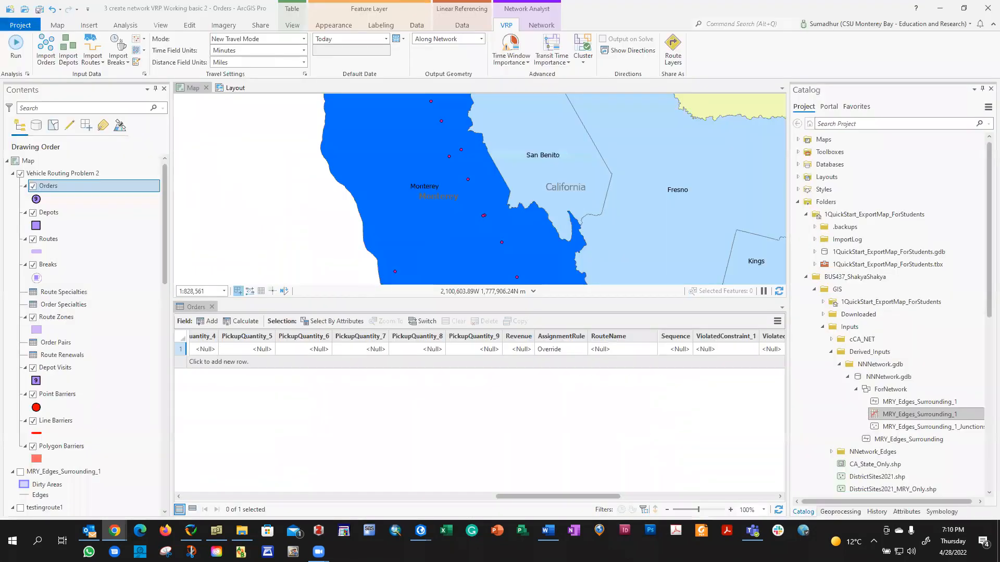
Switch back to ArcGIS Pro and look through the map's layers for depot and order sources, including DistrictSites2021_MRY_Only.
{"action": "left_click", "coordinate": [53, 213]}
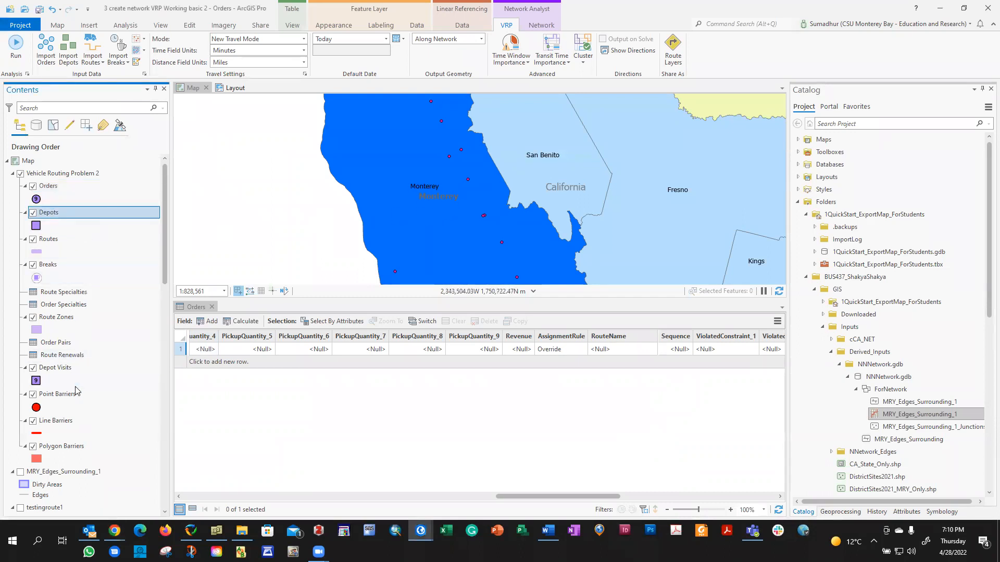
{"action": "scroll", "coordinate": [75, 387], "scroll_direction": "down", "scroll_amount": 3}
{"action": "scroll", "coordinate": [75, 391], "scroll_direction": "down", "scroll_amount": 2}
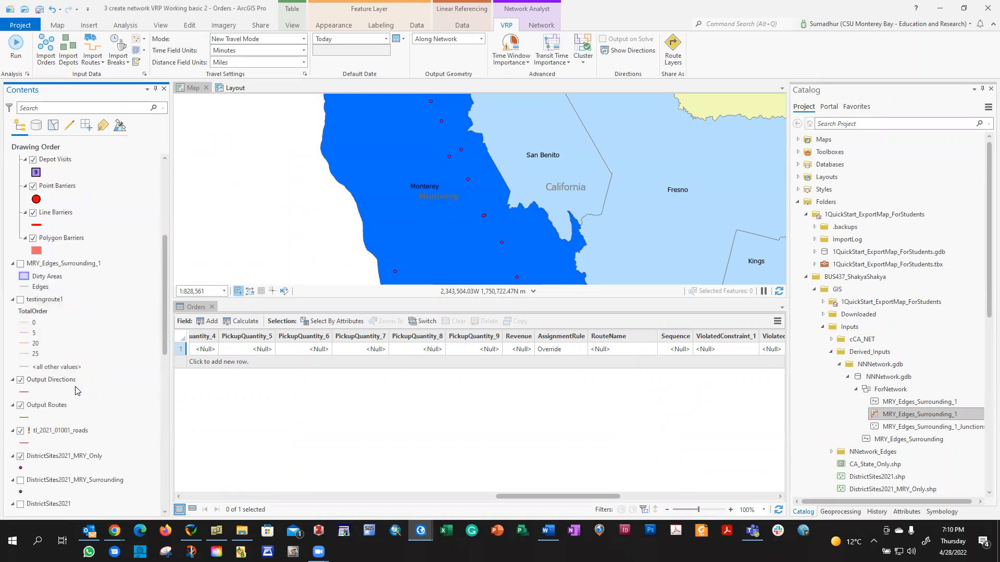
{"action": "scroll", "coordinate": [68, 419], "scroll_direction": "down", "scroll_amount": 2}
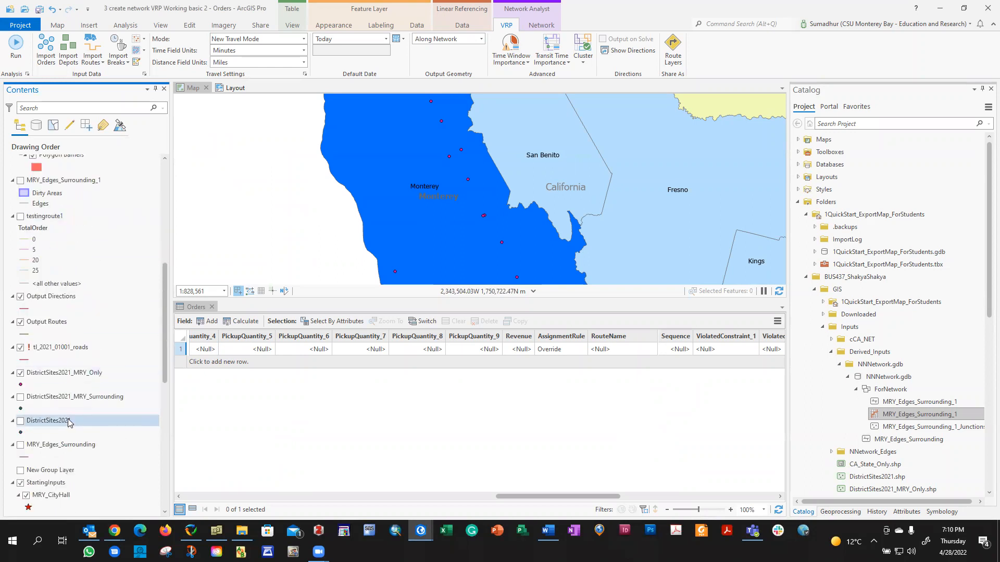
{"action": "left_click", "coordinate": [48, 377]}
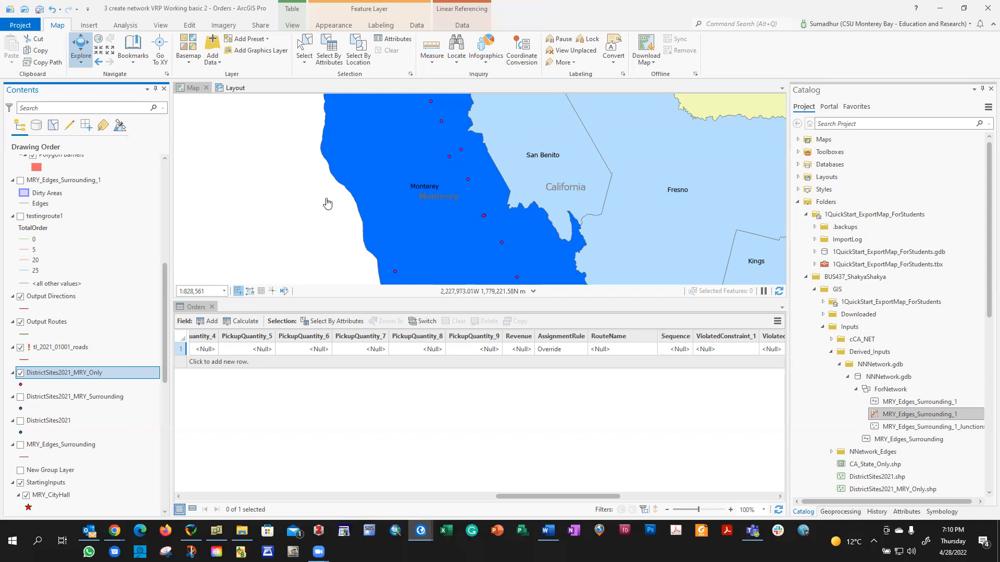
{"action": "scroll", "coordinate": [115, 223], "scroll_direction": "up", "scroll_amount": 7}
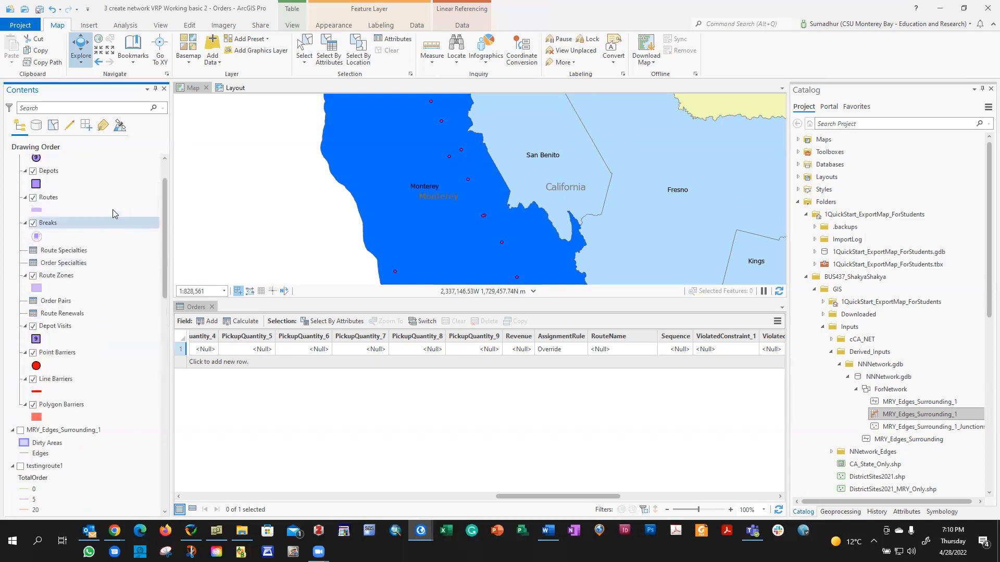
{"action": "scroll", "coordinate": [112, 210], "scroll_direction": "up", "scroll_amount": 2}
{"action": "scroll", "coordinate": [246, 197], "scroll_direction": "up", "scroll_amount": 1}
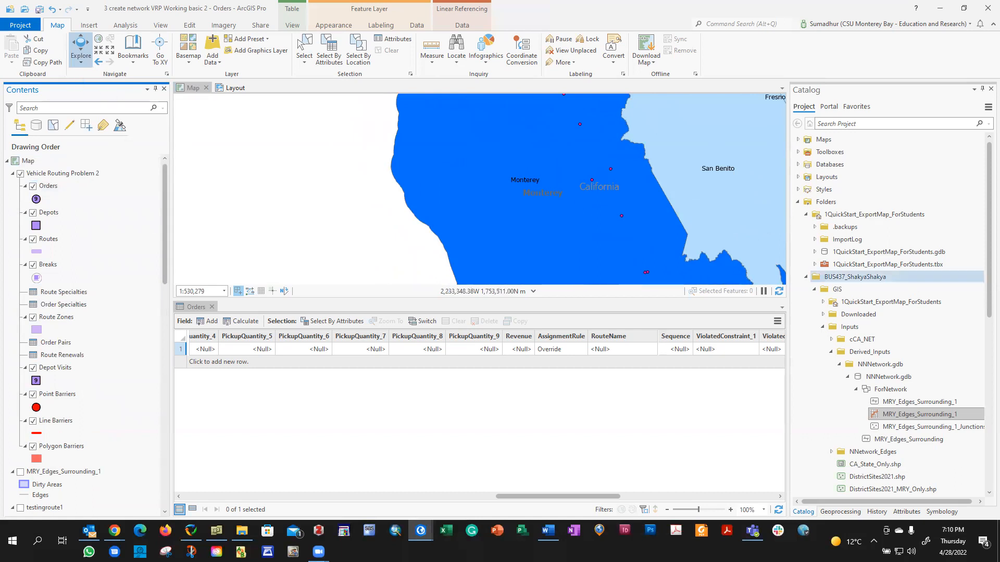
Switch to roughspace.docx in Word, maximise it and review the sketched depot, orders and routes notes.
{"action": "left_click", "coordinate": [548, 530]}
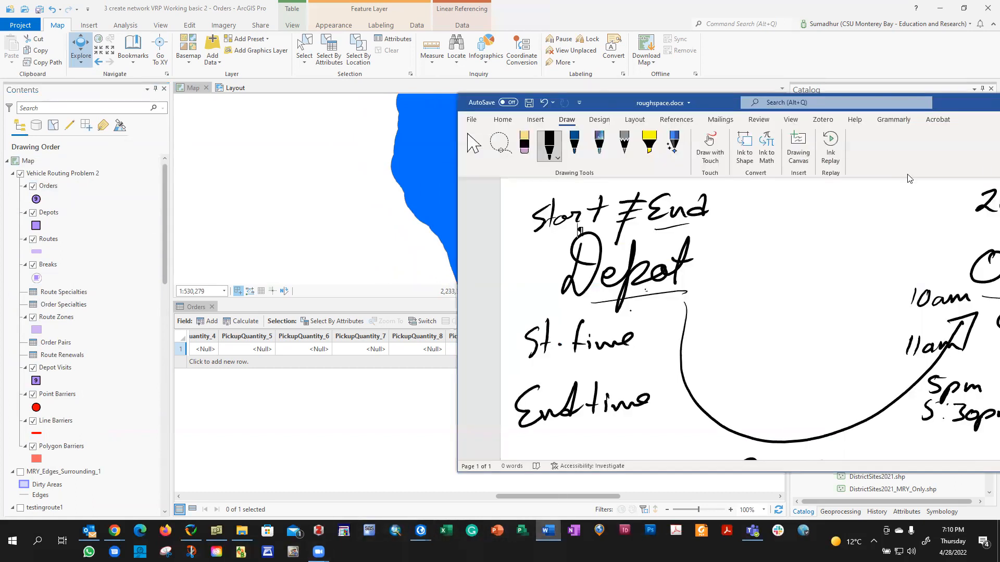
{"action": "left_click_drag", "start_coordinate": [602, 43], "coordinate": [607, 0]}
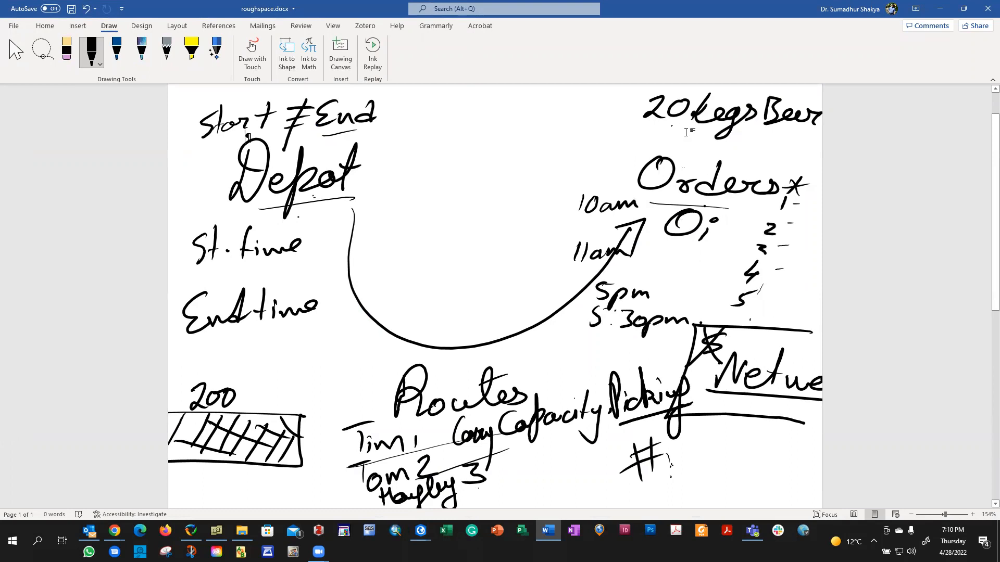
{"action": "left_click_drag", "start_coordinate": [655, 7], "coordinate": [655, 0]}
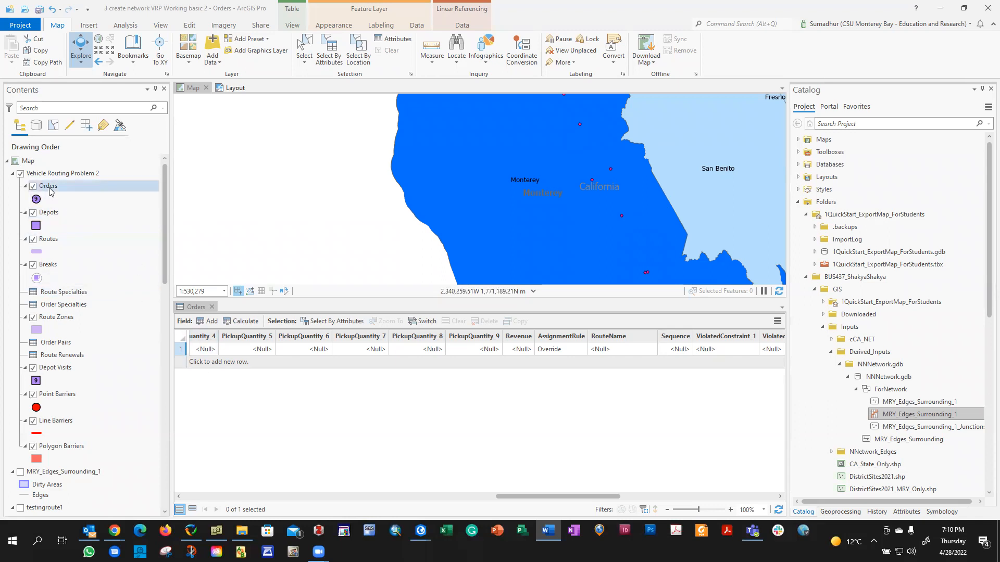
In ArcGIS Pro, delete the Monterey City Hall row from the Orders attribute table.
{"action": "left_click", "coordinate": [207, 310]}
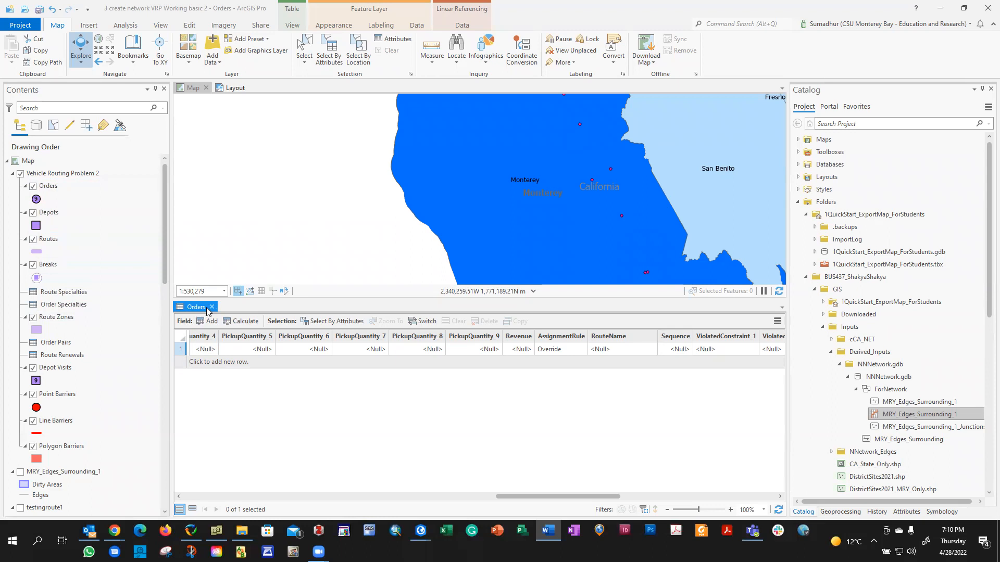
{"action": "left_click", "coordinate": [181, 350]}
{"action": "right_click", "coordinate": [182, 352]}
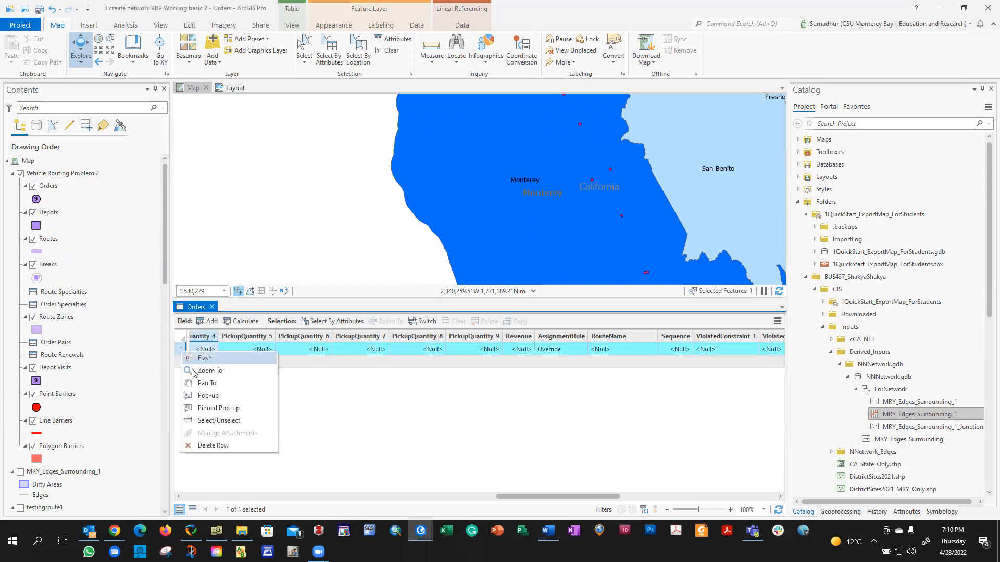
{"action": "left_click", "coordinate": [209, 445]}
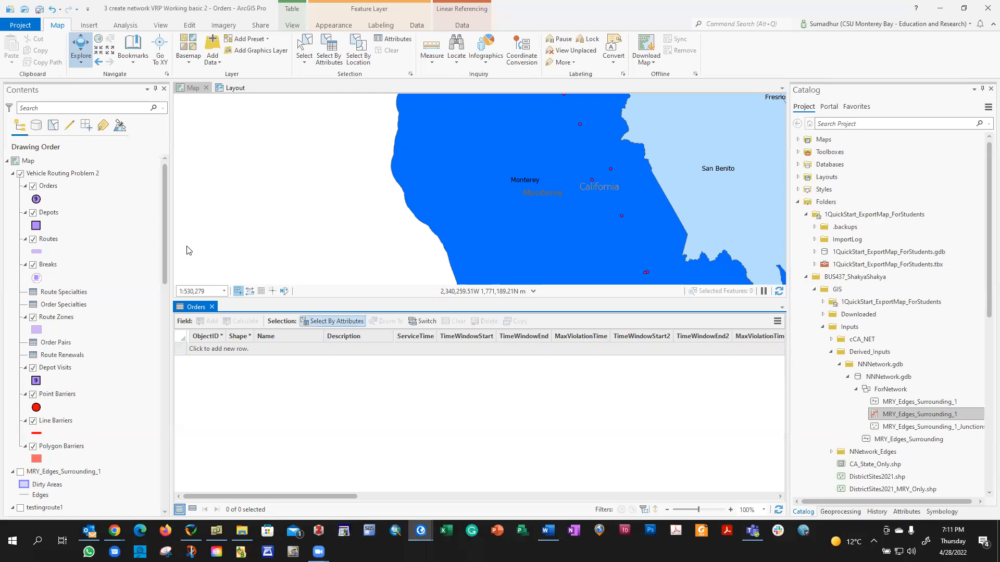
{"action": "left_click", "coordinate": [52, 214]}
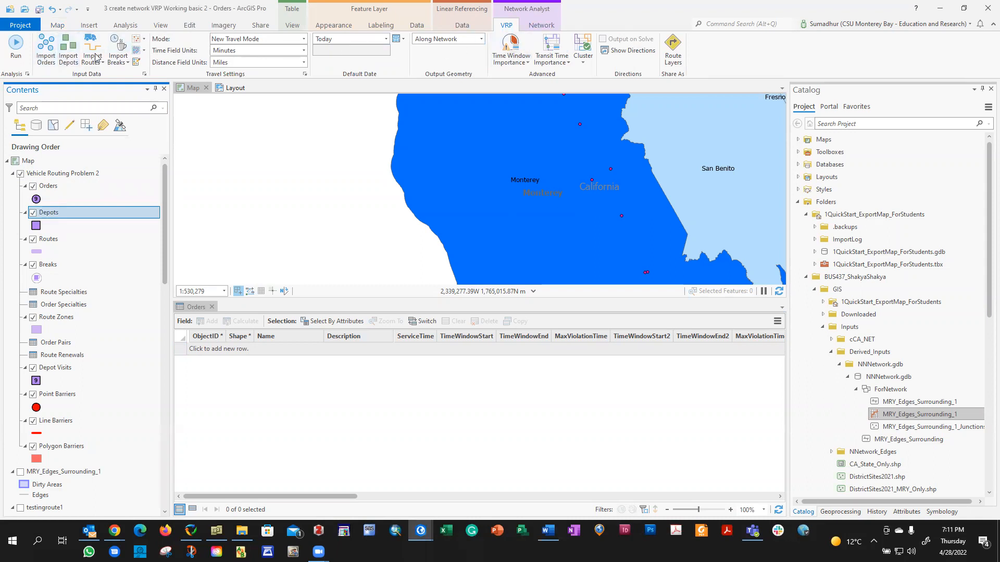
{"action": "left_click", "coordinate": [45, 51]}
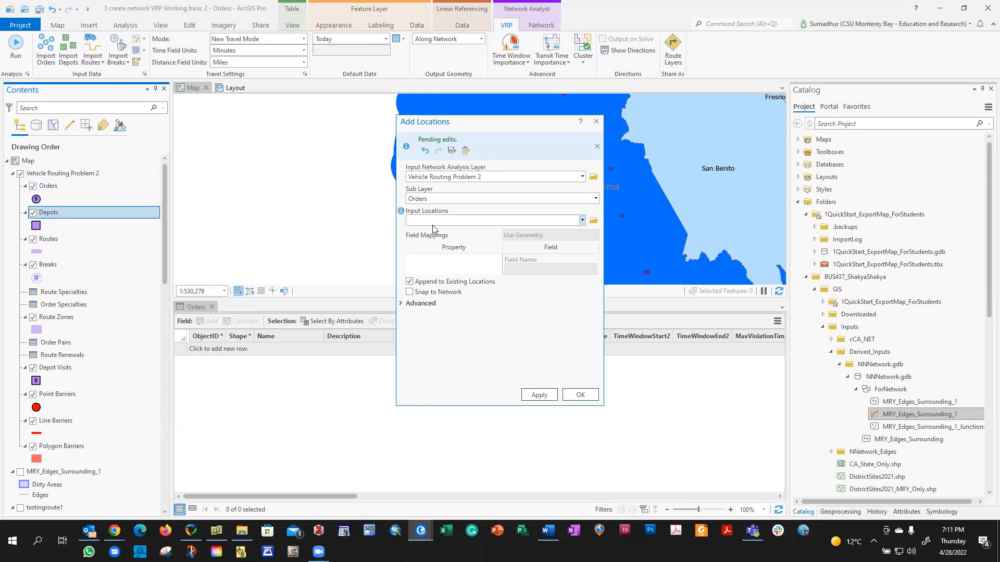
{"action": "left_click", "coordinate": [595, 122]}
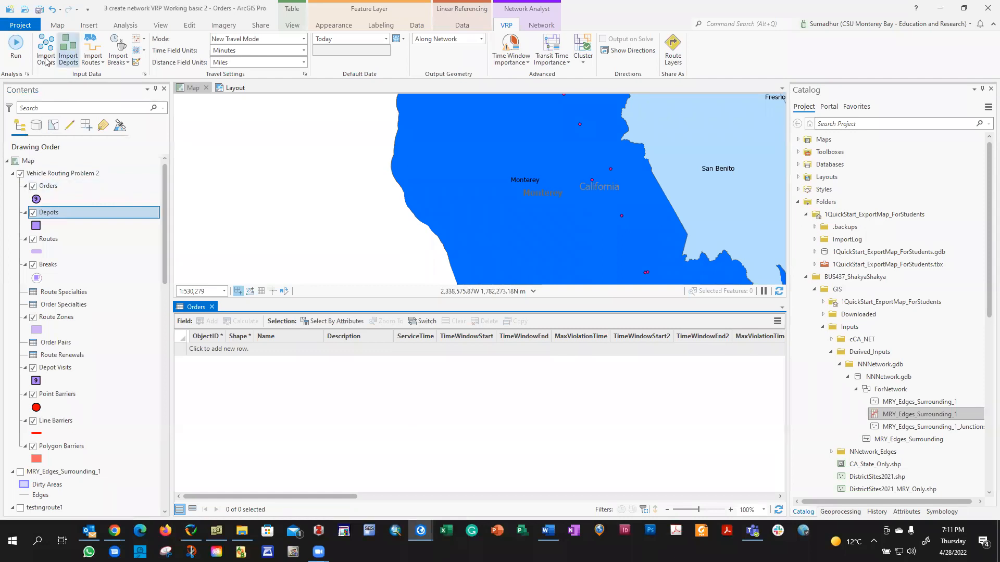
Import depots into Vehicle Routing Problem 2 from StartingInputs\MRY_CityHall, mapping the Name property to the FULLNAME field.
{"action": "left_click", "coordinate": [65, 56]}
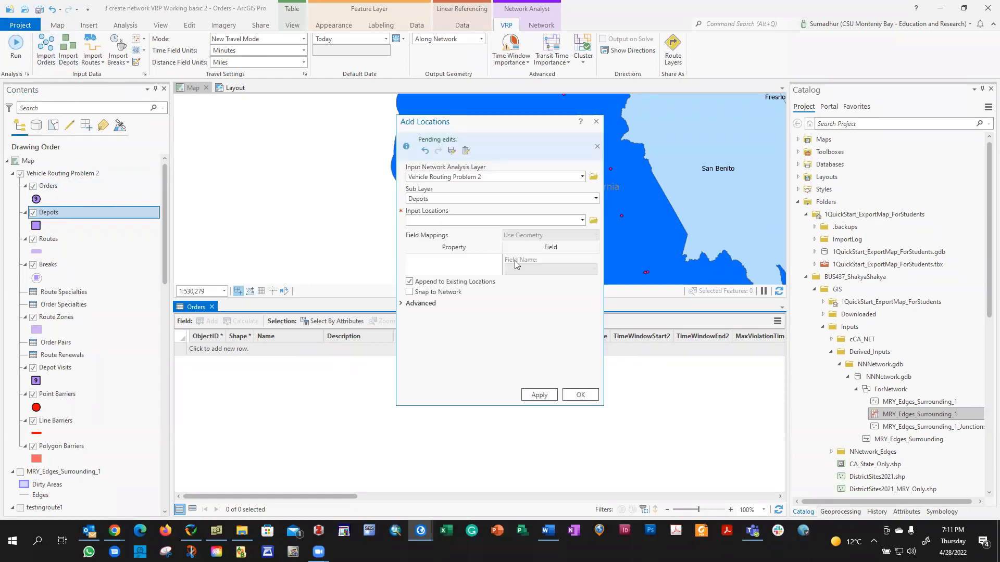
{"action": "left_click", "coordinate": [584, 220]}
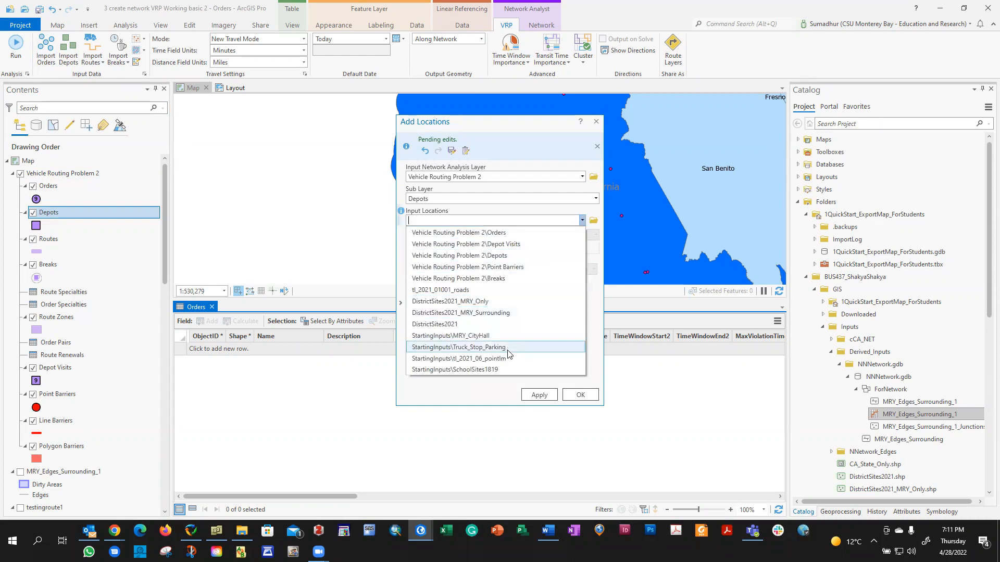
{"action": "left_click", "coordinate": [481, 336]}
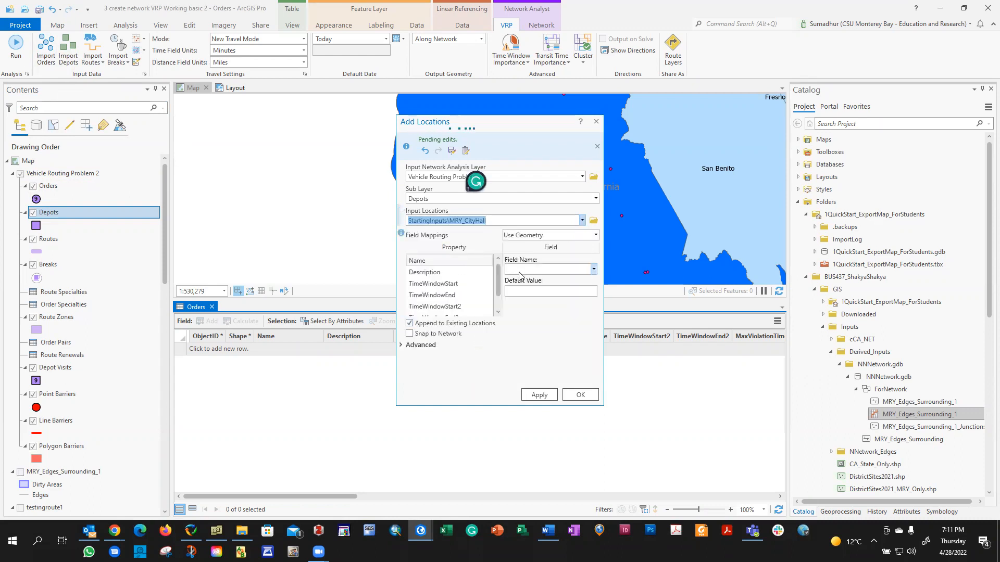
{"action": "left_click", "coordinate": [594, 269]}
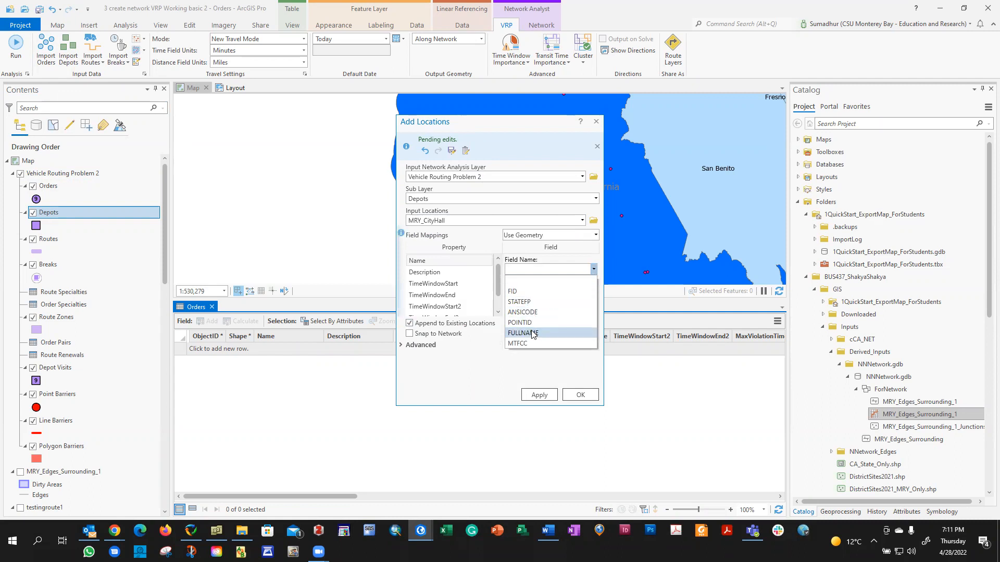
{"action": "left_click", "coordinate": [535, 332]}
{"action": "left_click", "coordinate": [580, 396]}
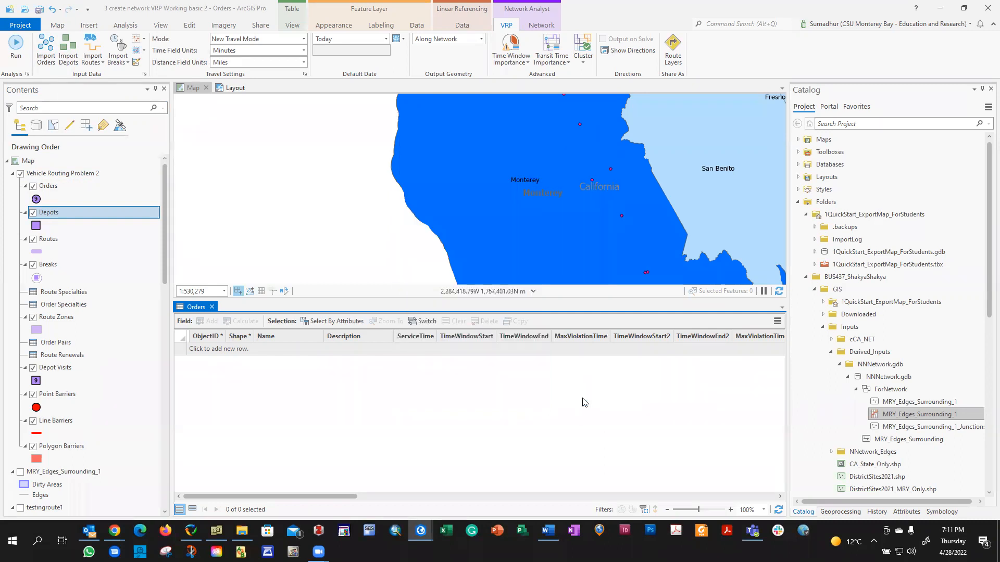
Open the Depots attribute table and review the imported depot's fields across all columns.
{"action": "right_click", "coordinate": [54, 216]}
{"action": "left_click", "coordinate": [71, 216]}
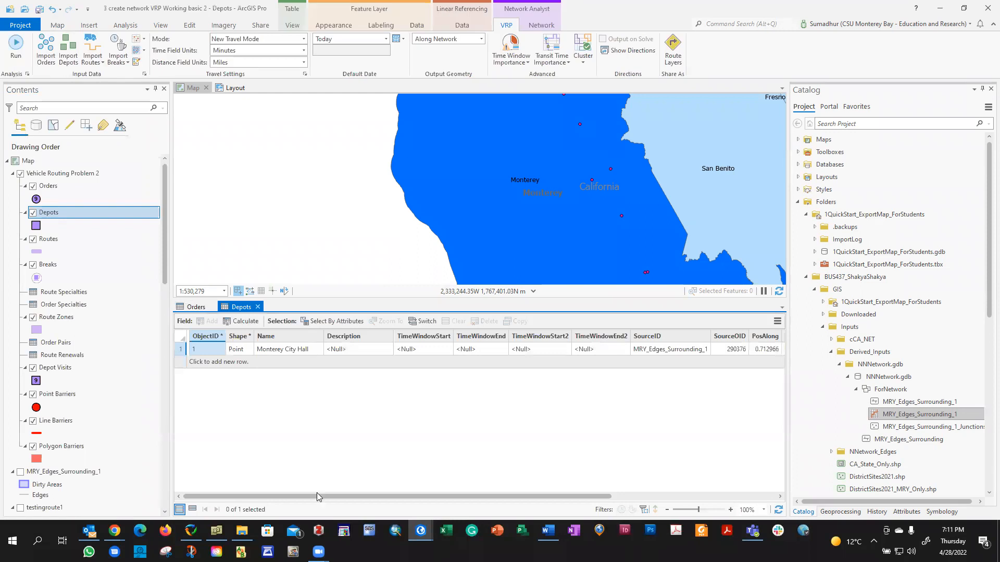
{"action": "left_click_drag", "start_coordinate": [316, 497], "coordinate": [648, 492]}
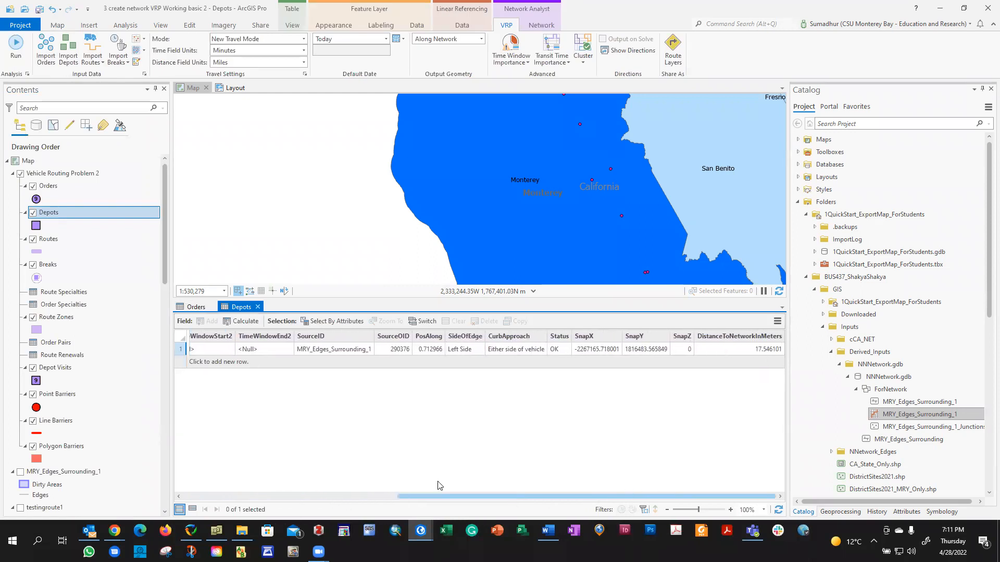
{"action": "left_click", "coordinate": [48, 187]}
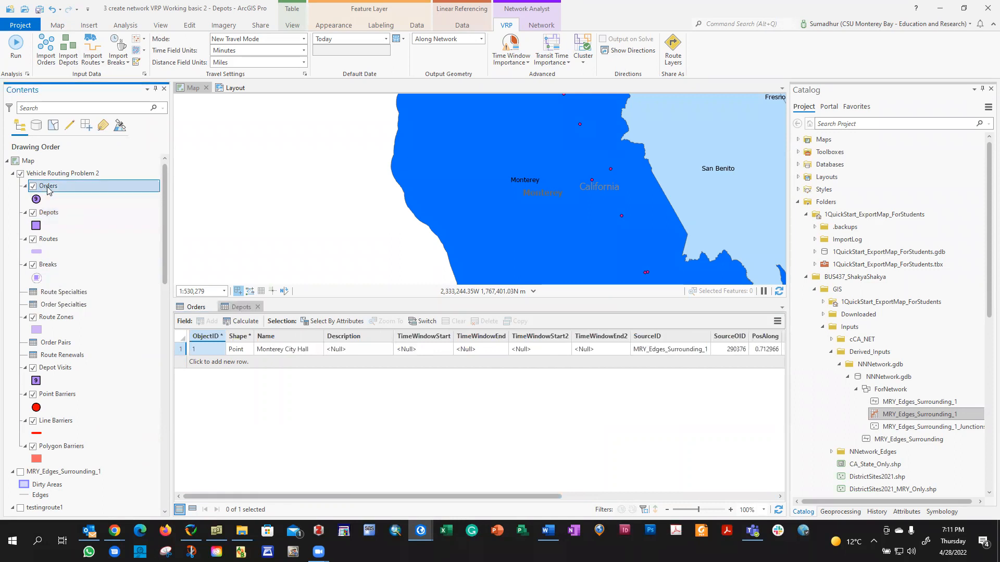
{"action": "right_click", "coordinate": [48, 188]}
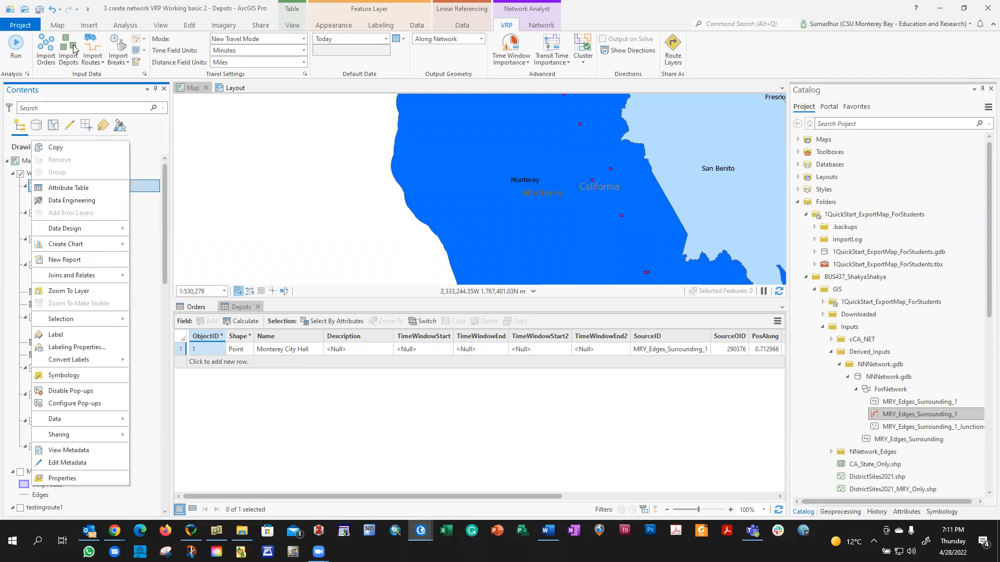
{"action": "left_click", "coordinate": [45, 50]}
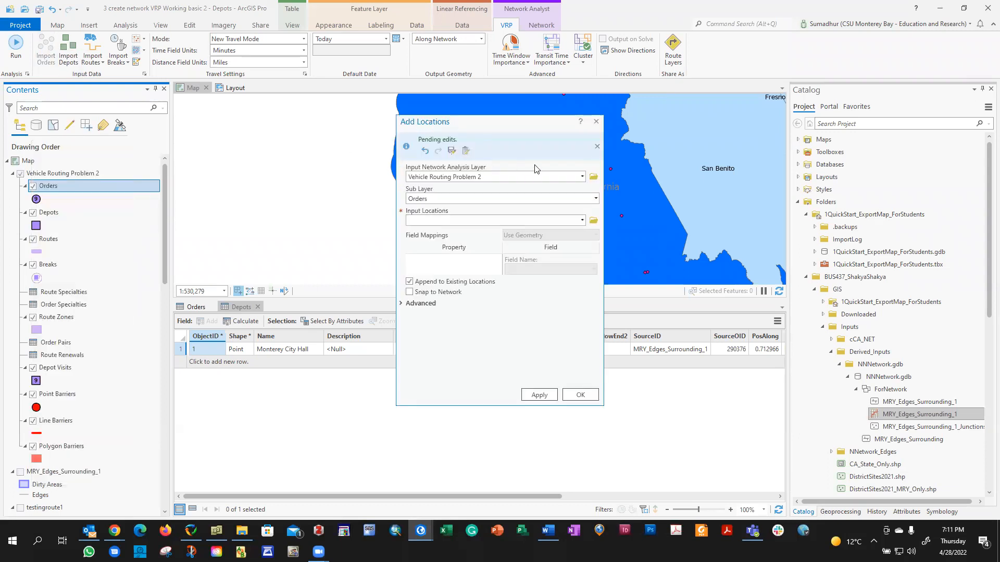
{"action": "left_click", "coordinate": [582, 221]}
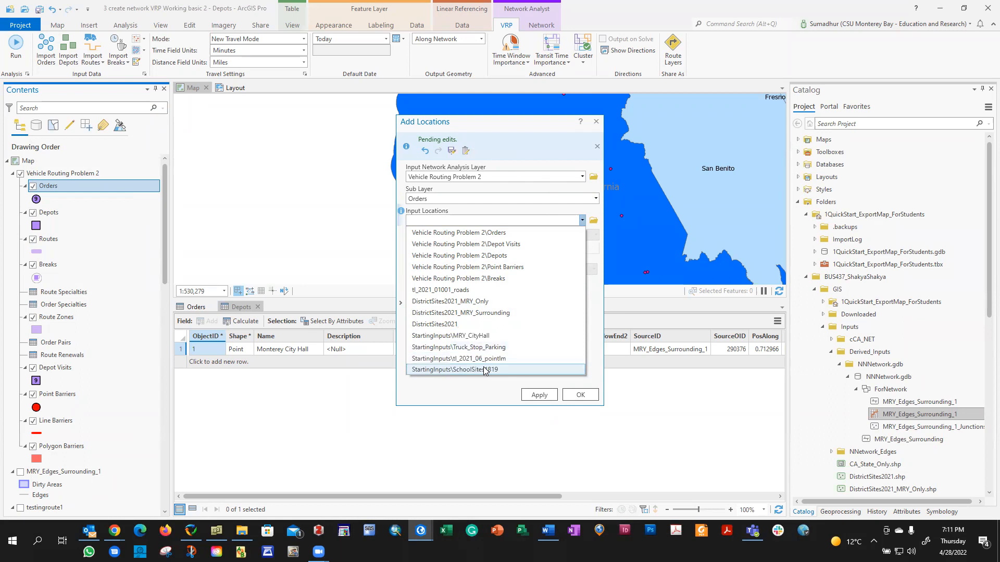
{"action": "left_click", "coordinate": [480, 304]}
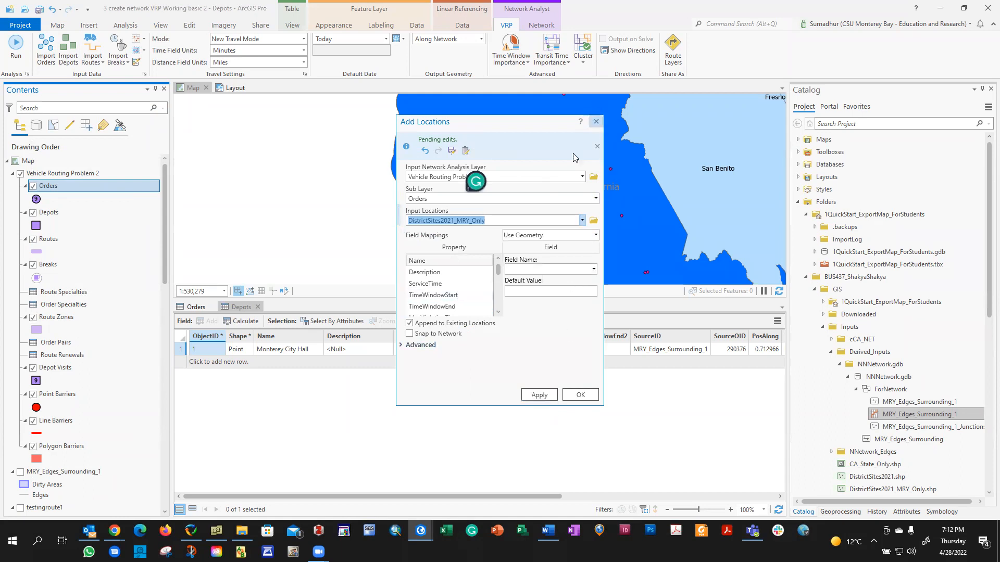
{"action": "left_click", "coordinate": [593, 269]}
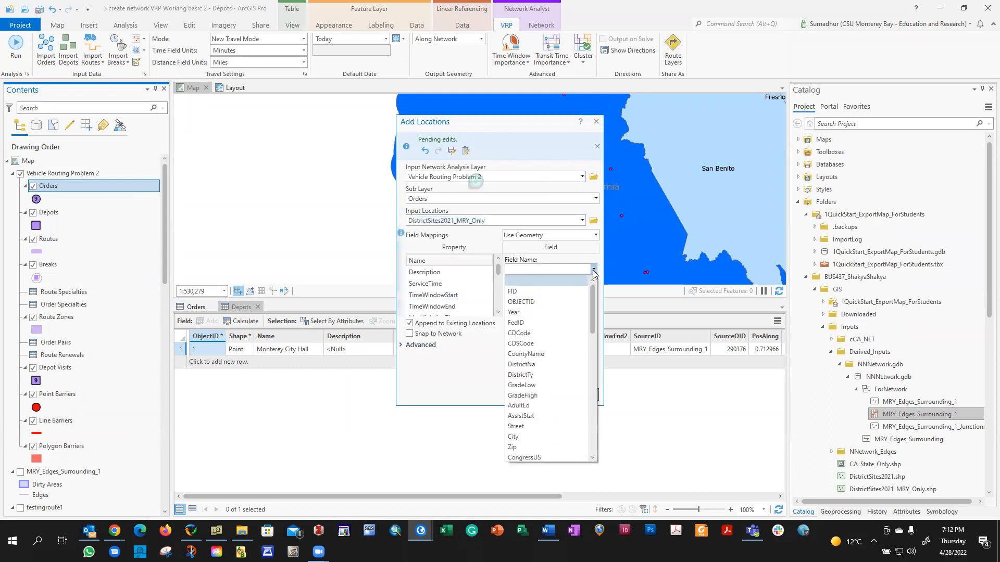
{"action": "scroll", "coordinate": [541, 405], "scroll_direction": "down", "scroll_amount": 10}
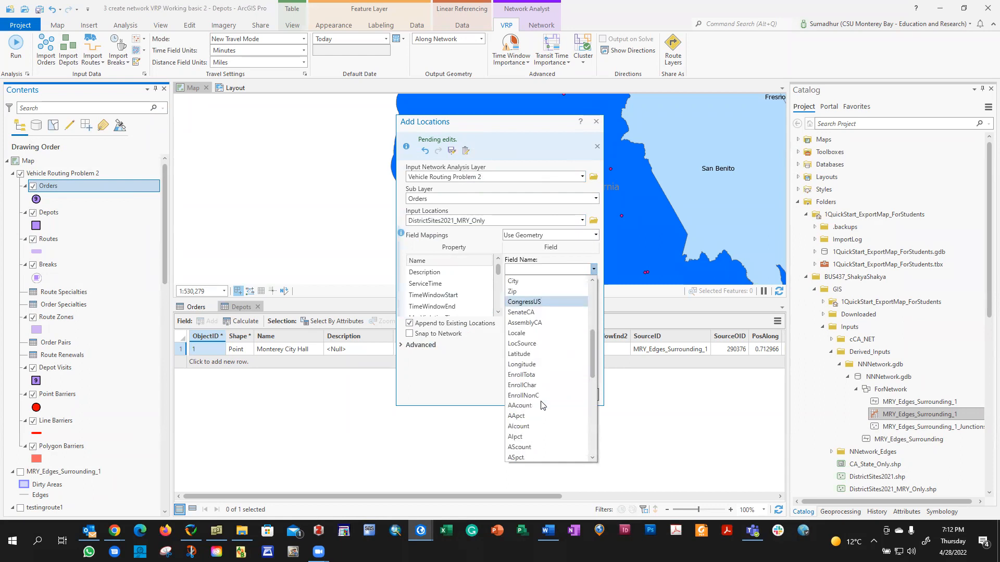
{"action": "scroll", "coordinate": [541, 406], "scroll_direction": "up", "scroll_amount": 10}
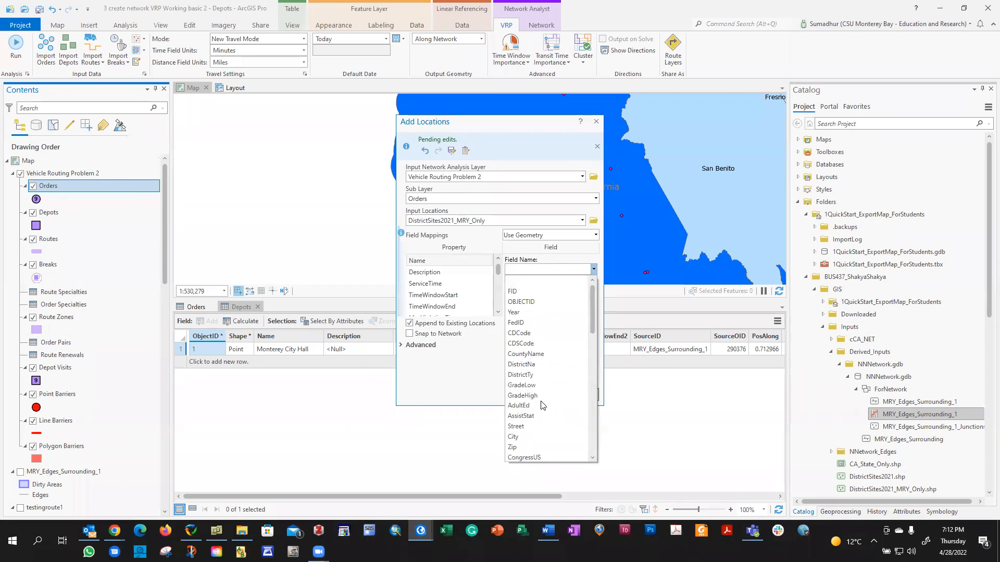
{"action": "left_click", "coordinate": [522, 364]}
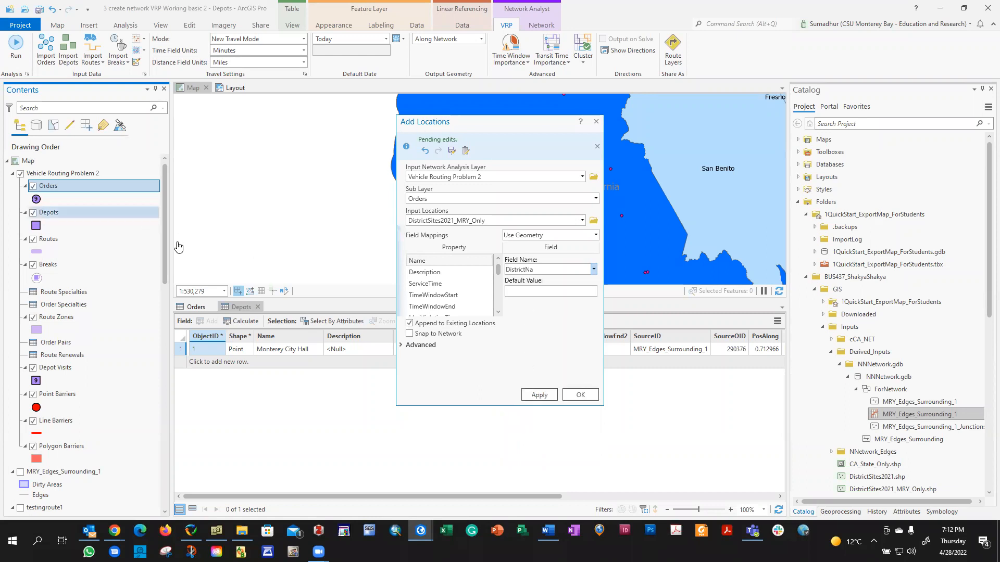
{"action": "left_click", "coordinate": [597, 121]}
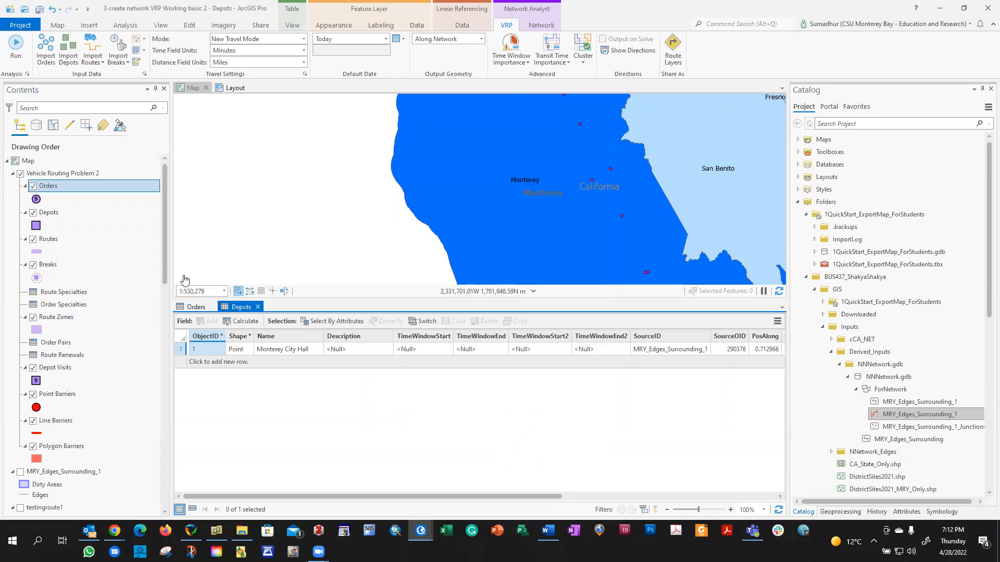
Bring up the empty Orders attribute table and reorder the open tables so Orders follows Depots.
{"action": "left_click", "coordinate": [200, 308]}
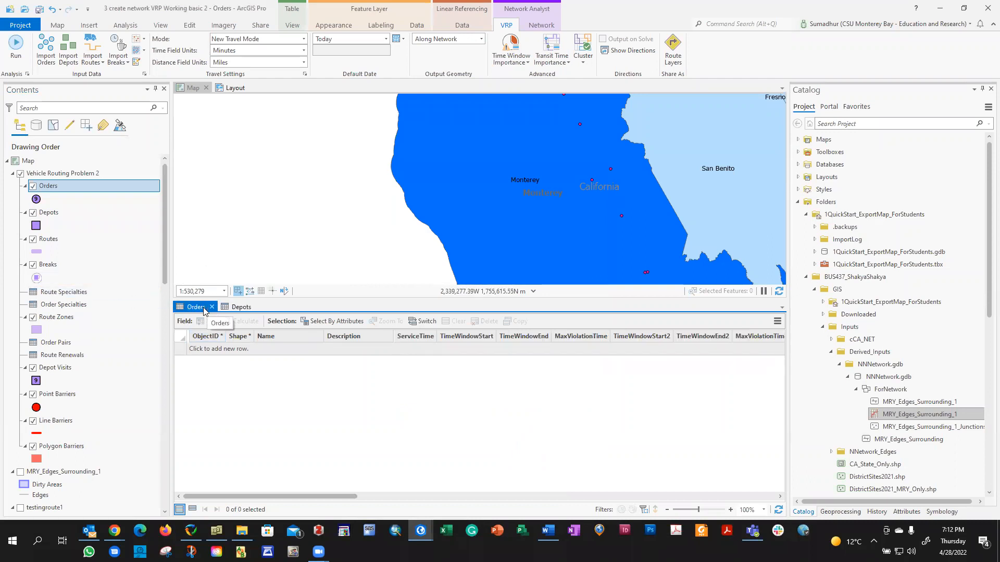
{"action": "left_click_drag", "start_coordinate": [209, 311], "coordinate": [276, 307]}
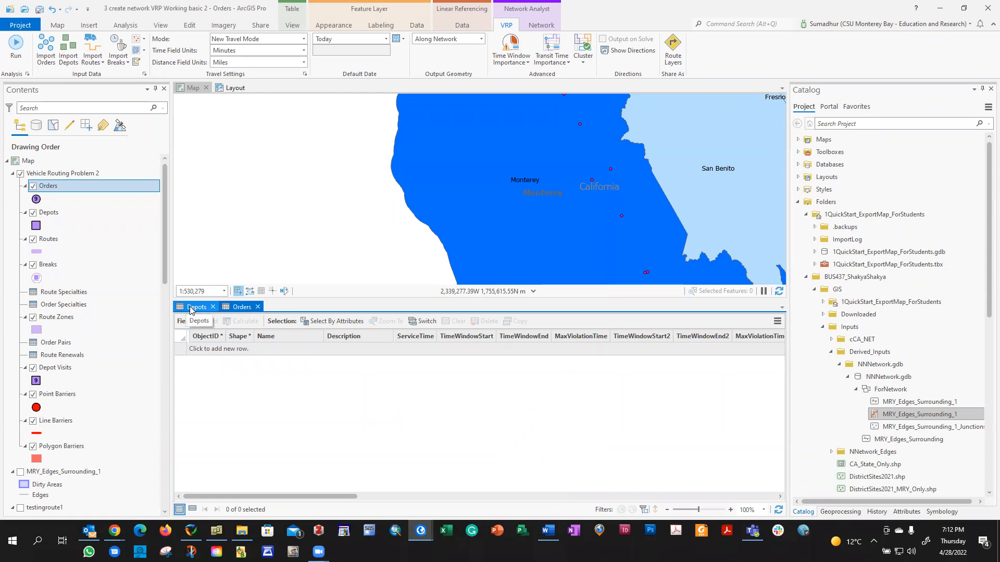
Check the DistrictNa column in the DistrictSites2021_MRY_Only attribute table and close that table.
{"action": "scroll", "coordinate": [62, 365], "scroll_direction": "down", "scroll_amount": 5}
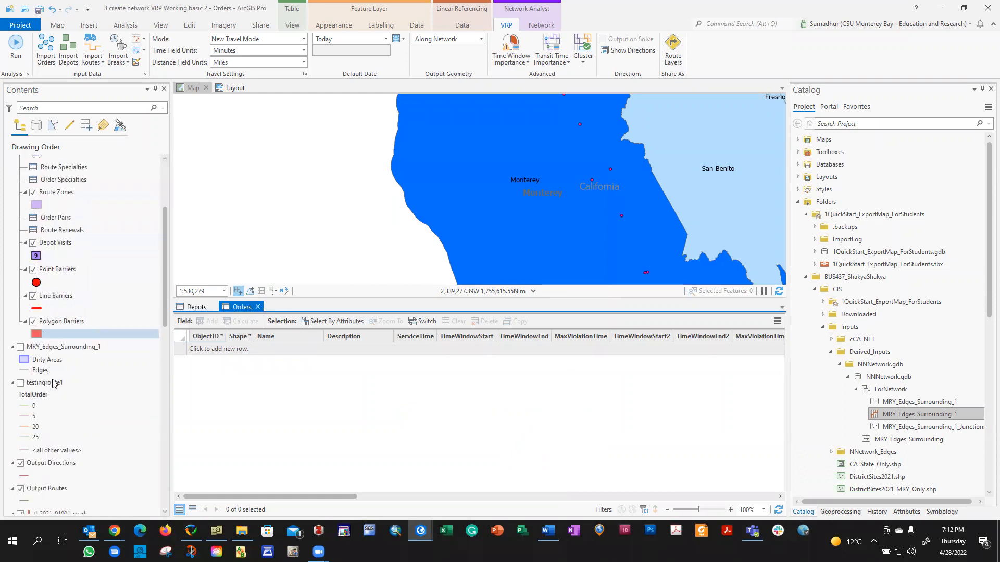
{"action": "scroll", "coordinate": [58, 414], "scroll_direction": "down", "scroll_amount": 2}
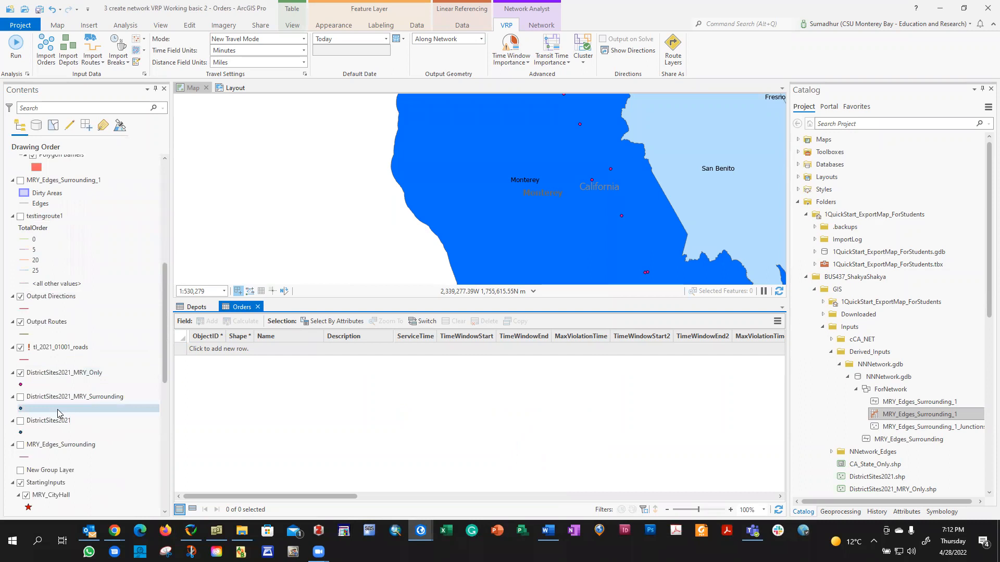
{"action": "right_click", "coordinate": [61, 373]}
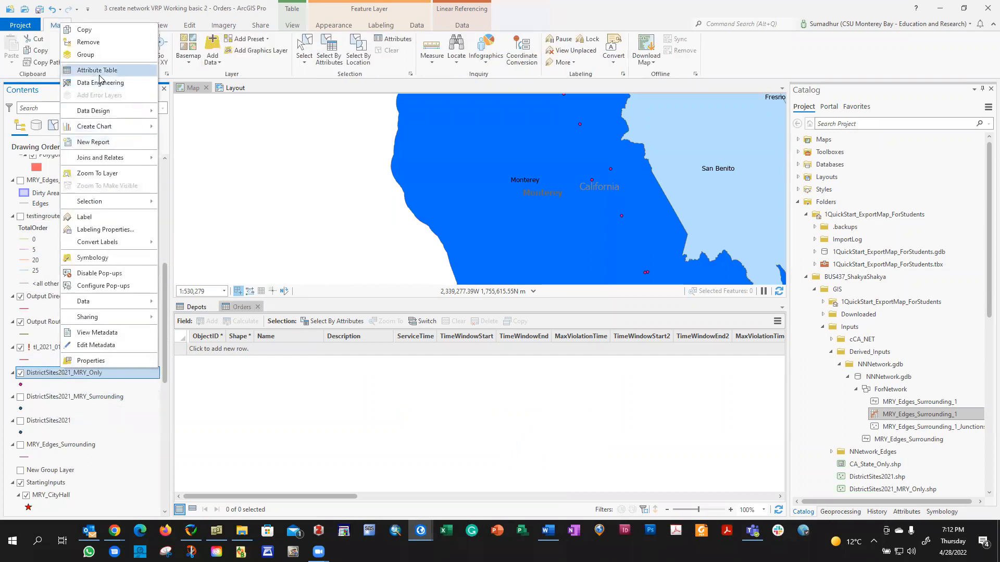
{"action": "left_click", "coordinate": [100, 73]}
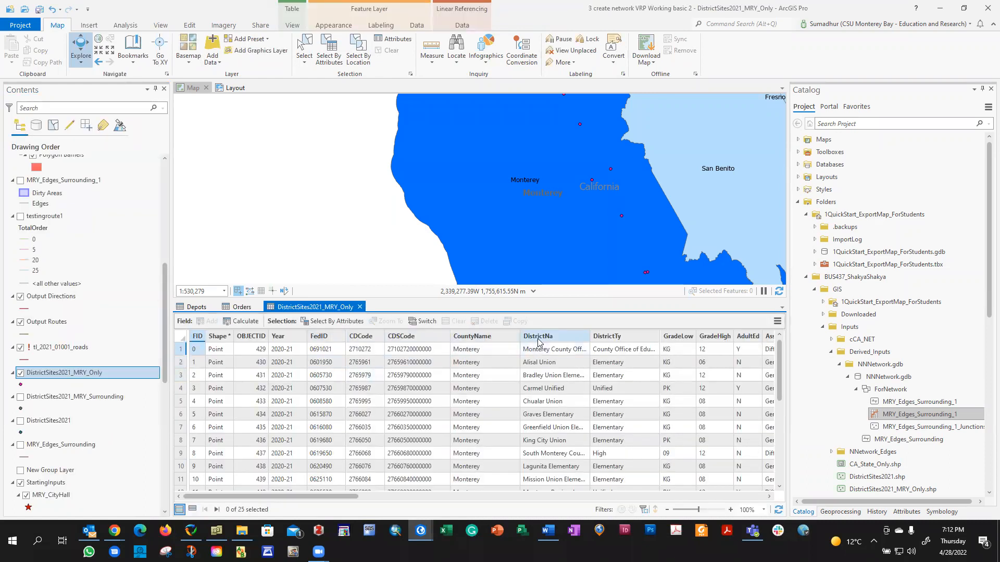
{"action": "left_click_drag", "start_coordinate": [292, 499], "coordinate": [219, 499]}
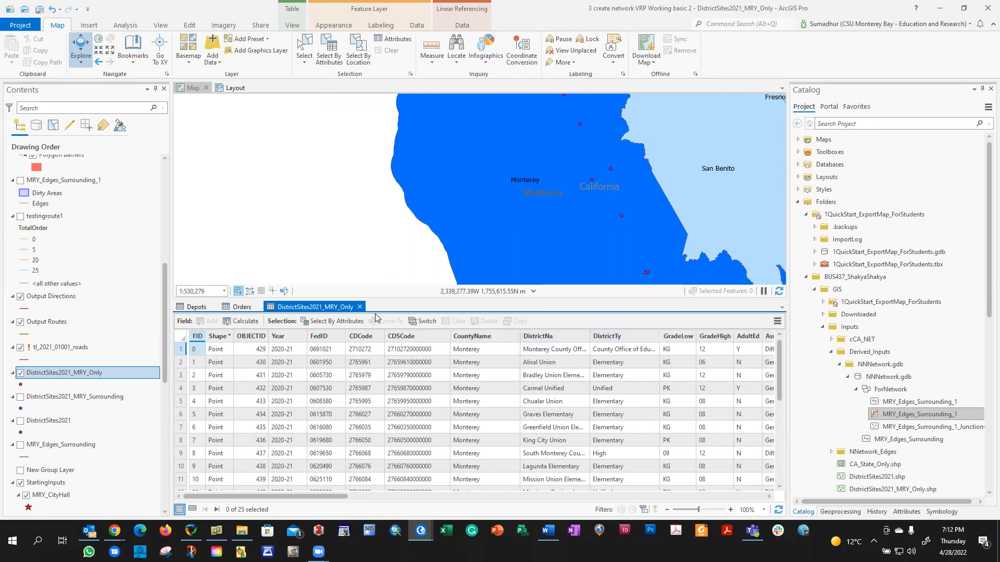
{"action": "left_click", "coordinate": [360, 307]}
Set up an Orders import for Vehicle Routing Problem 2 from DistrictSites2021_MRY_Only, mapping the Name property to the DistrictNa field.
{"action": "scroll", "coordinate": [62, 206], "scroll_direction": "up", "scroll_amount": 5}
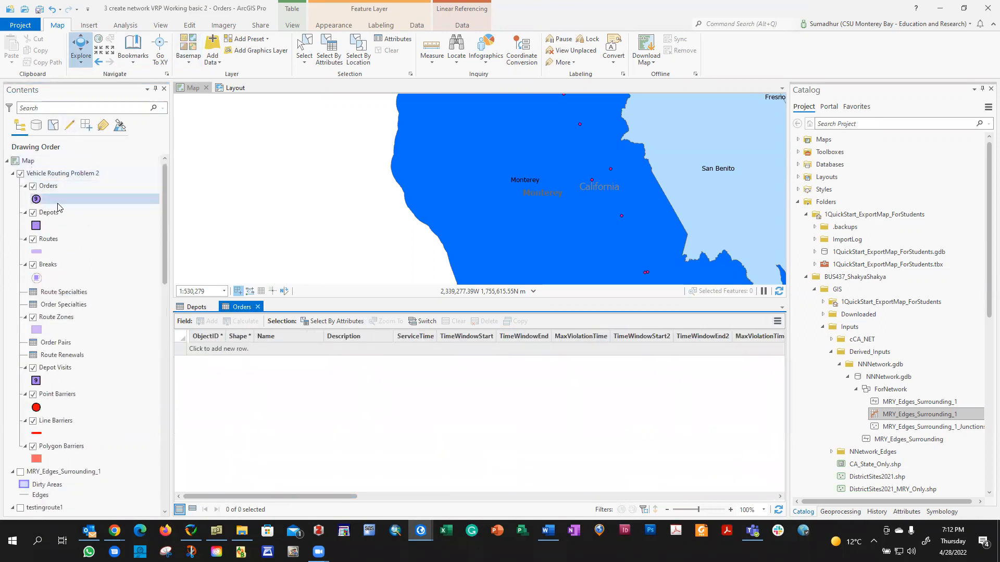
{"action": "left_click", "coordinate": [59, 186]}
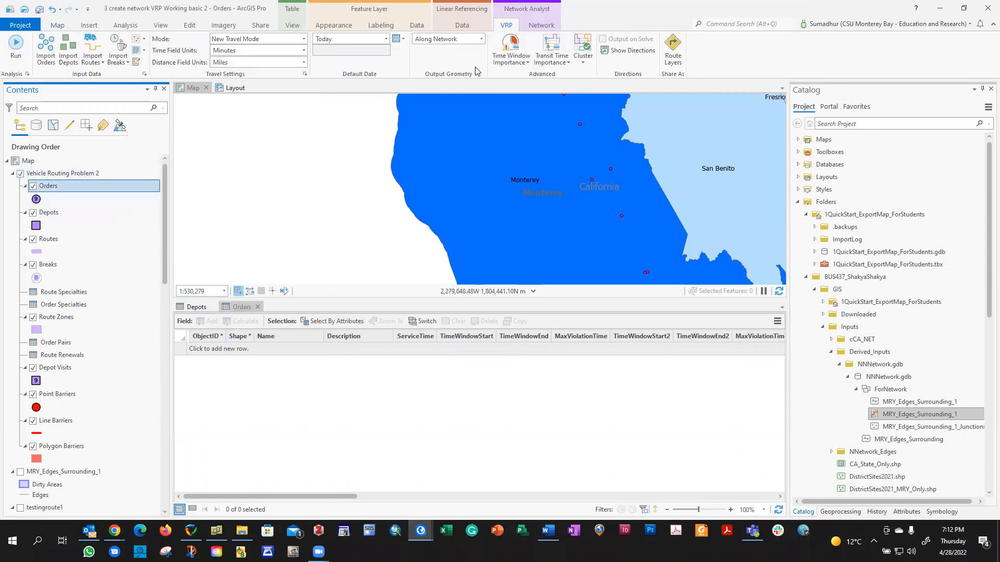
{"action": "left_click", "coordinate": [46, 48]}
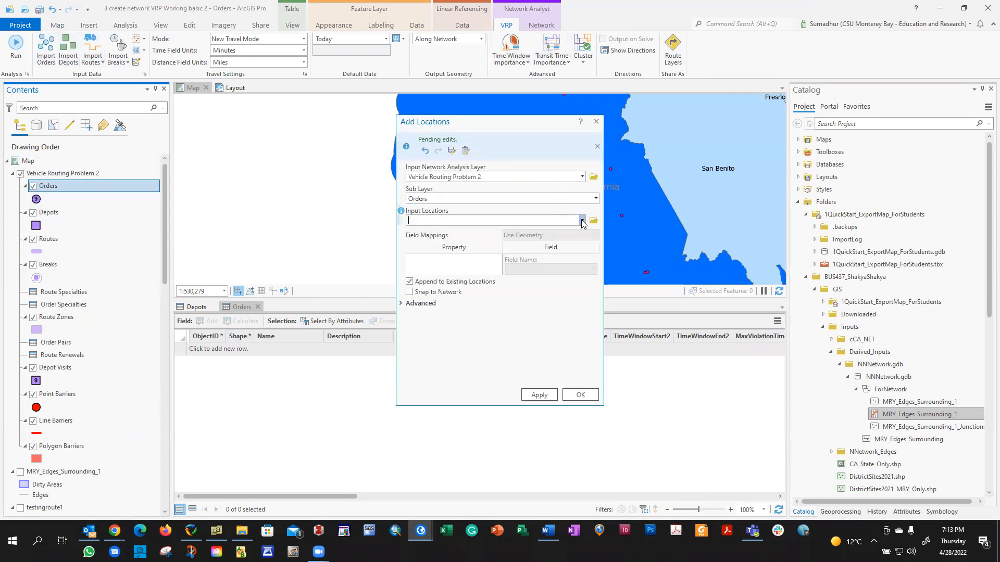
{"action": "left_click", "coordinate": [583, 220]}
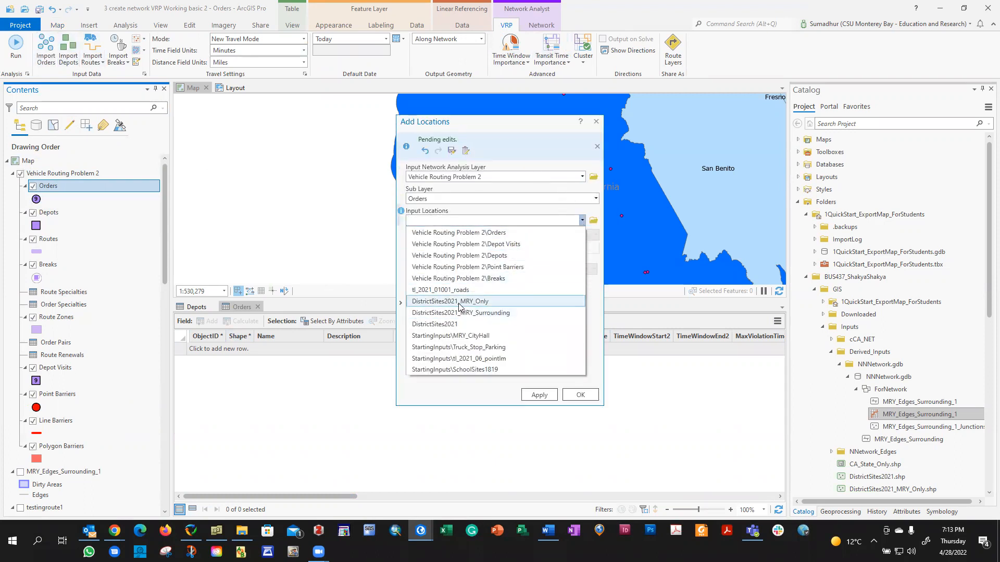
{"action": "left_click", "coordinate": [452, 302]}
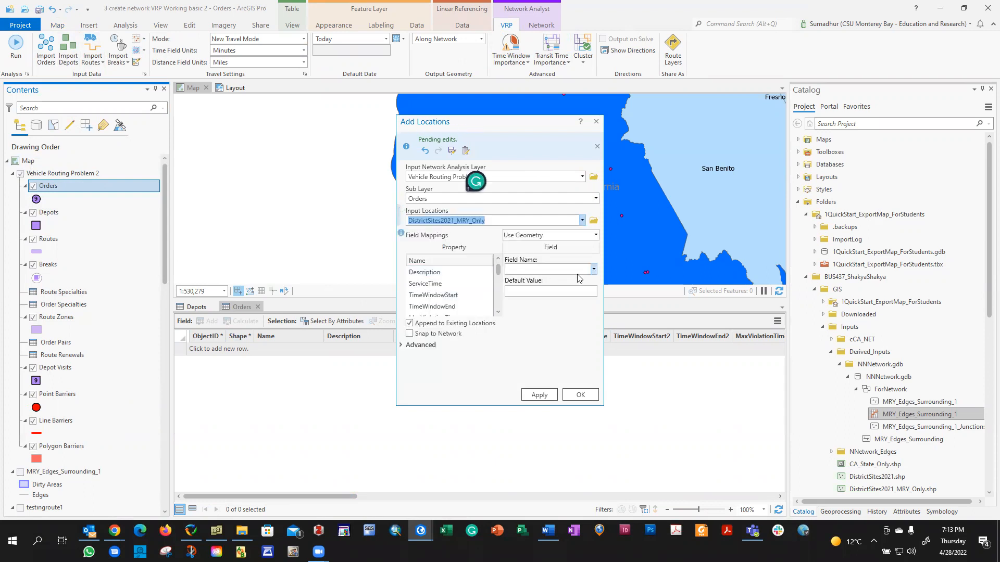
{"action": "left_click", "coordinate": [593, 269]}
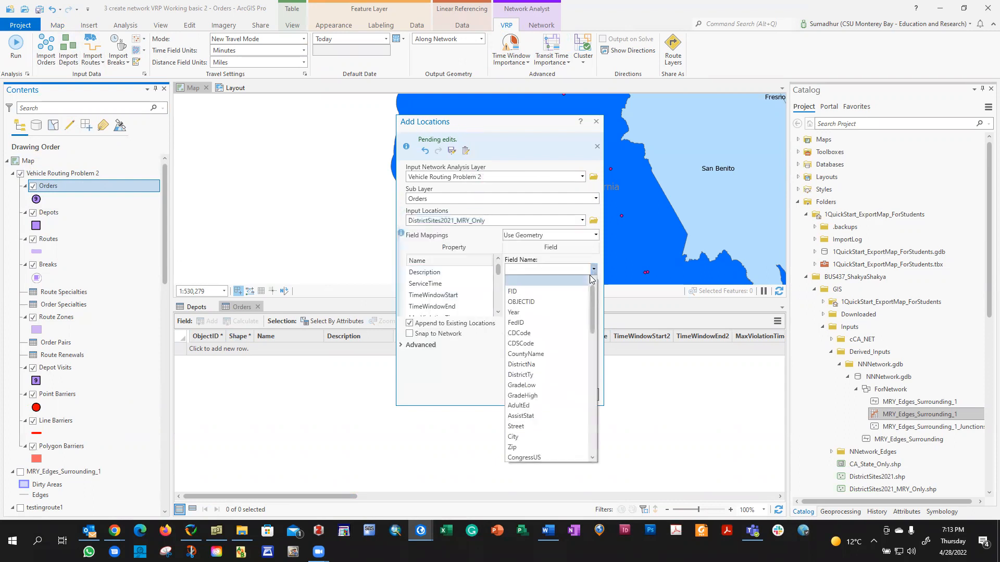
{"action": "left_click", "coordinate": [528, 365]}
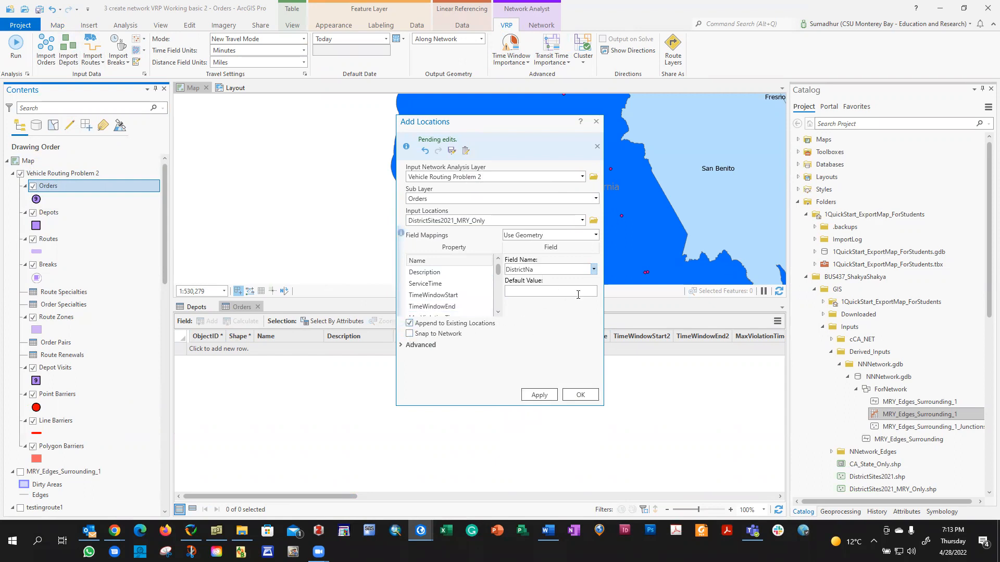
Set the Orders import's advanced sort field to DistrictNa and run Add Locations.
{"action": "left_click", "coordinate": [401, 345]}
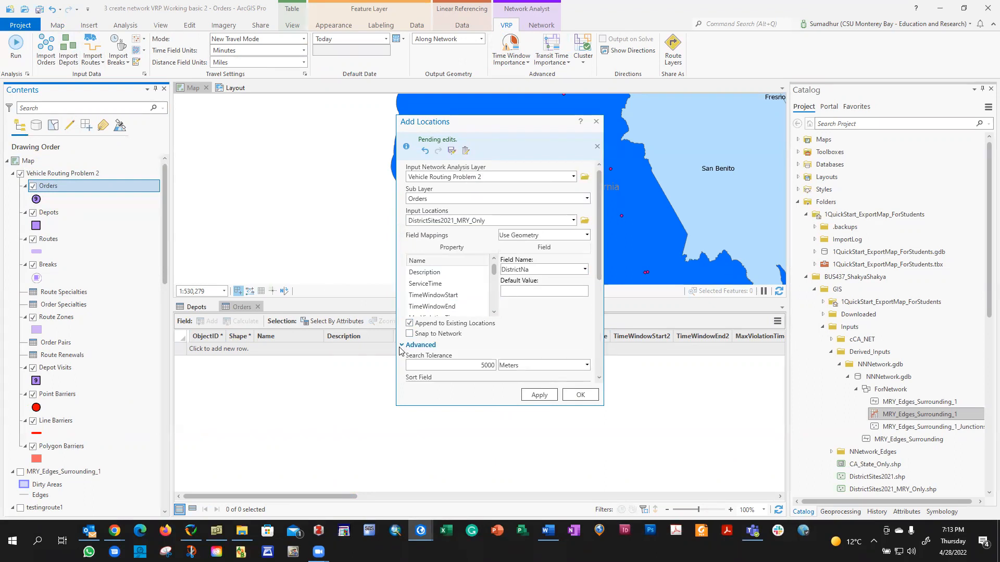
{"action": "scroll", "coordinate": [525, 347], "scroll_direction": "down", "scroll_amount": 3}
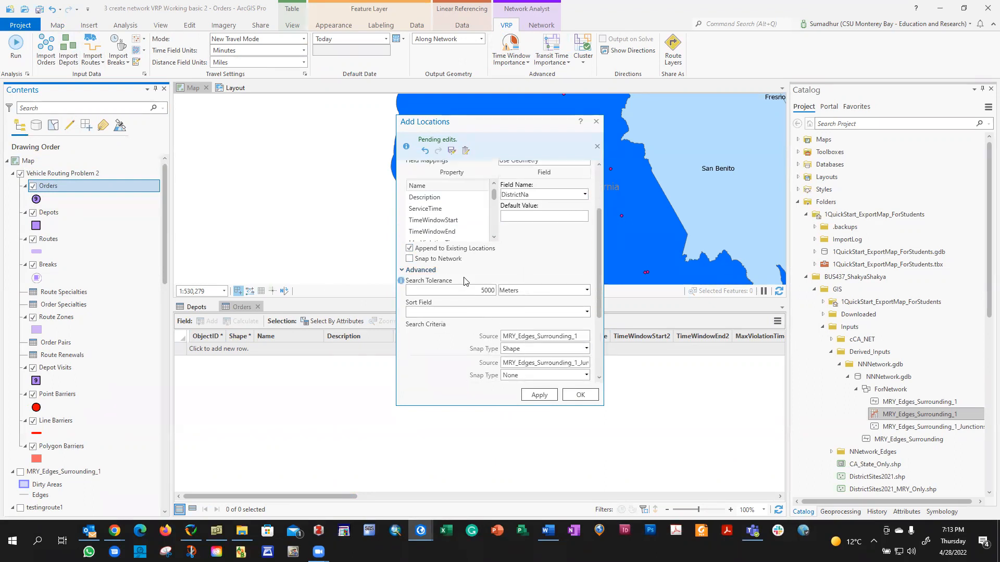
{"action": "scroll", "coordinate": [466, 280], "scroll_direction": "down", "scroll_amount": 1}
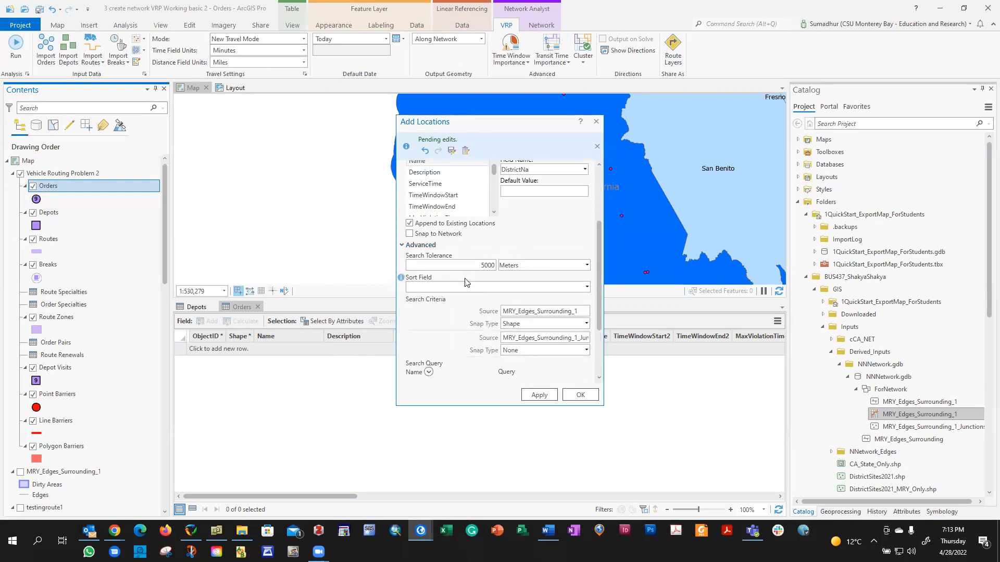
{"action": "left_click", "coordinate": [587, 287]}
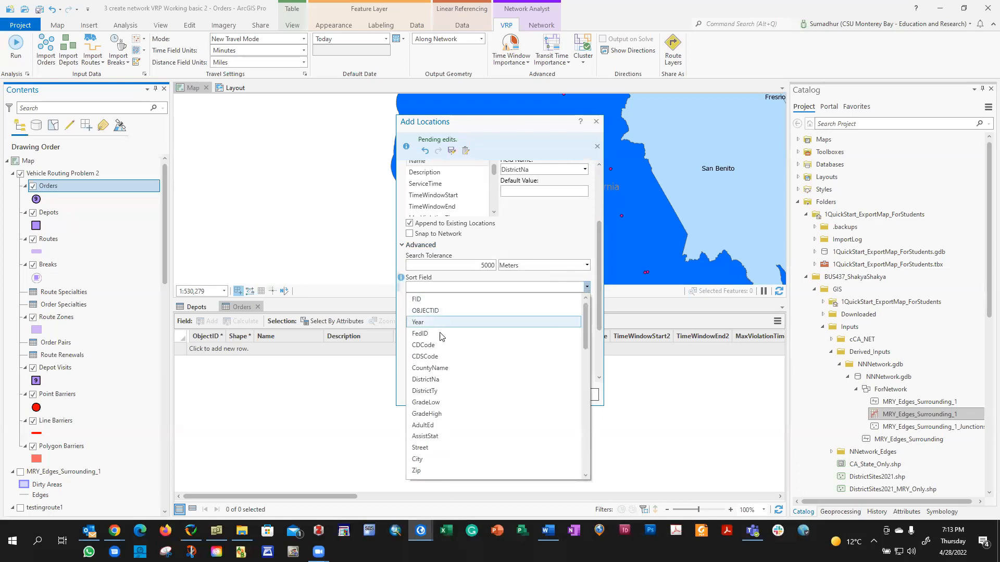
{"action": "left_click", "coordinate": [425, 380]}
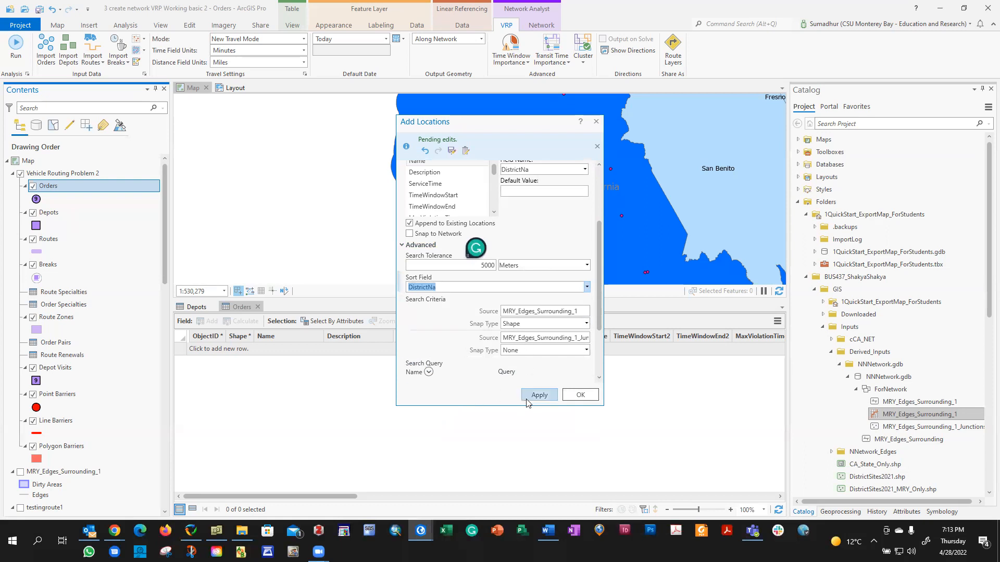
{"action": "left_click", "coordinate": [540, 395]}
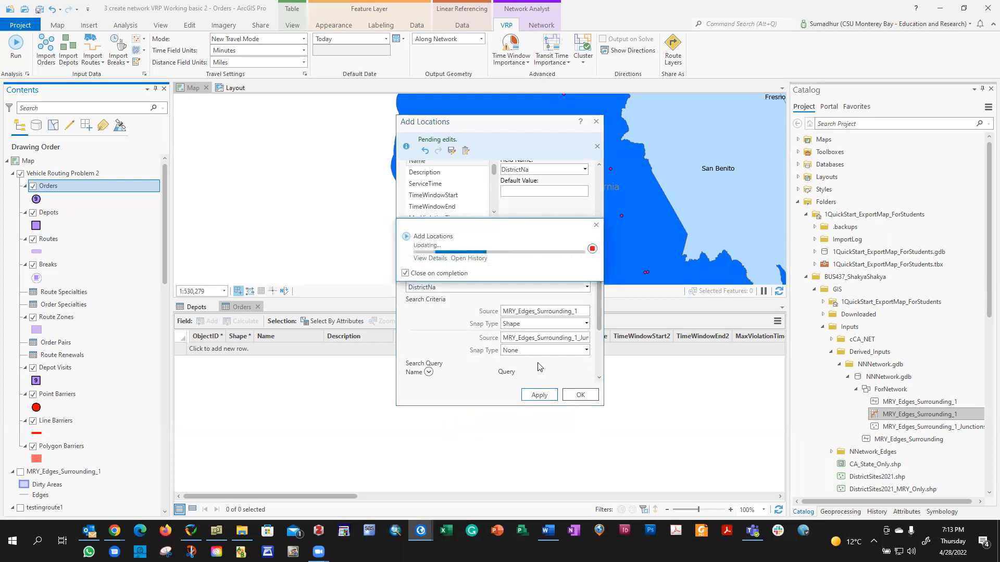
{"action": "left_click", "coordinate": [581, 395]}
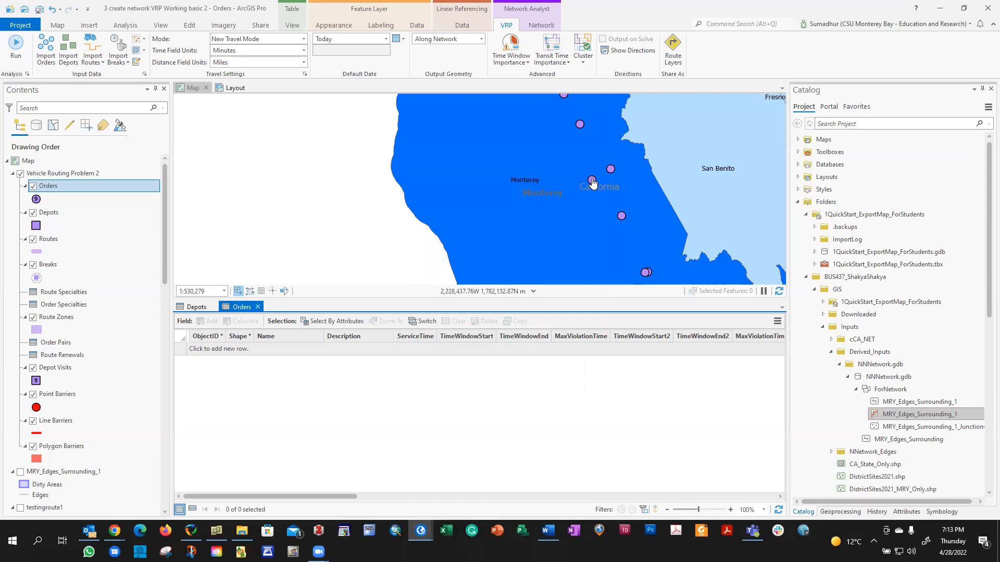
Close and reopen the Orders attribute table to refresh it, and review the imported order names.
{"action": "left_click", "coordinate": [257, 307]}
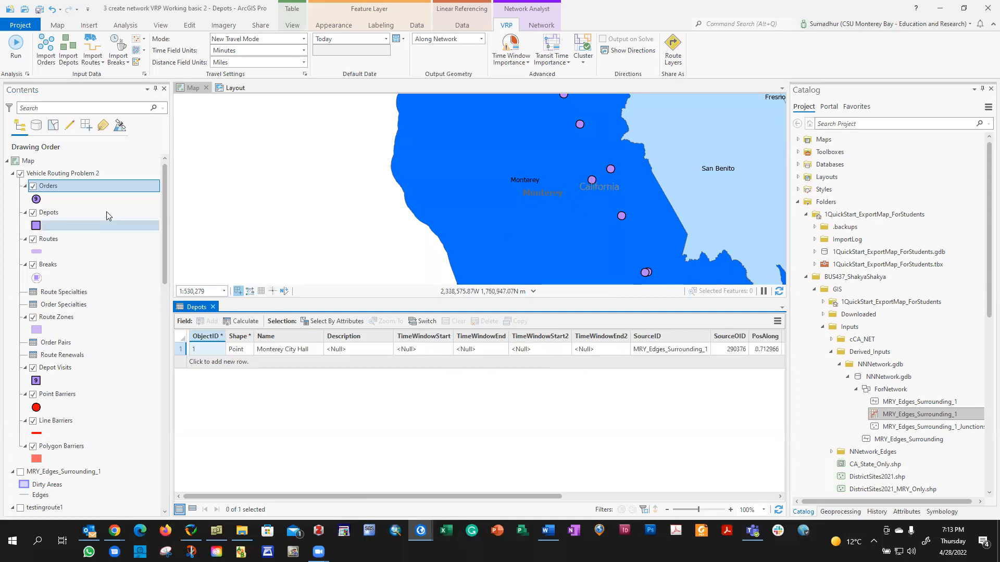
{"action": "right_click", "coordinate": [51, 187]}
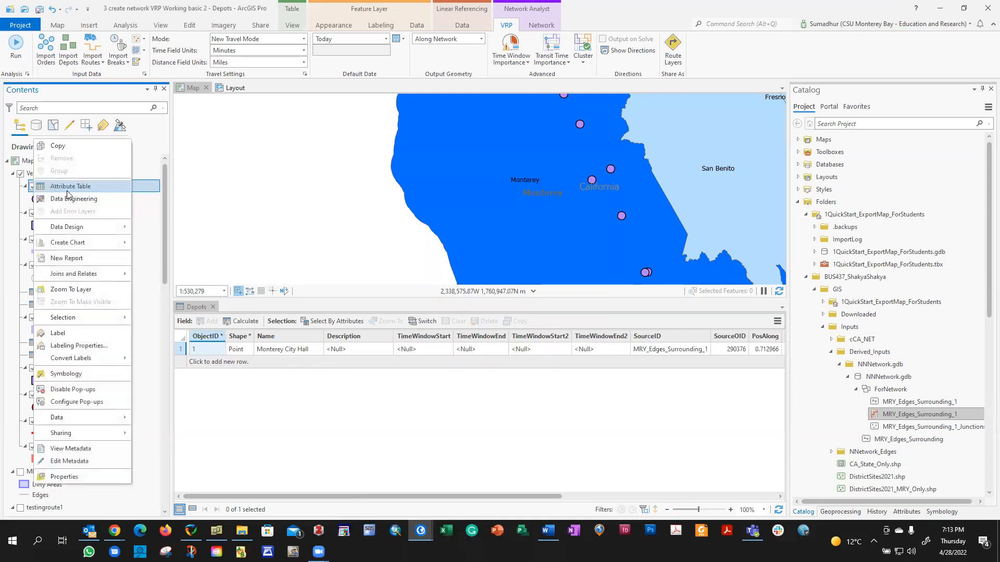
{"action": "left_click", "coordinate": [67, 187]}
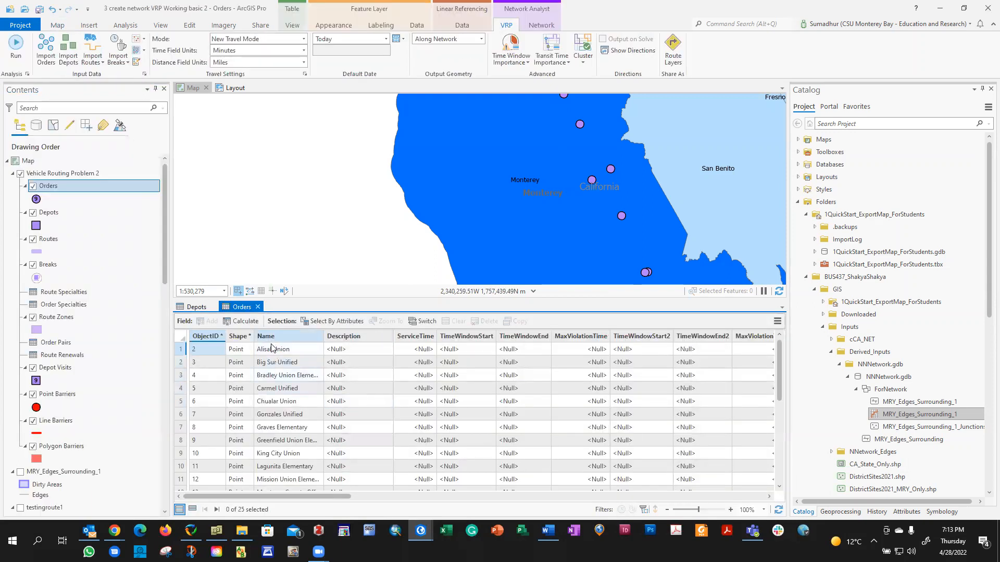
{"action": "scroll", "coordinate": [284, 421], "scroll_direction": "down", "scroll_amount": 3}
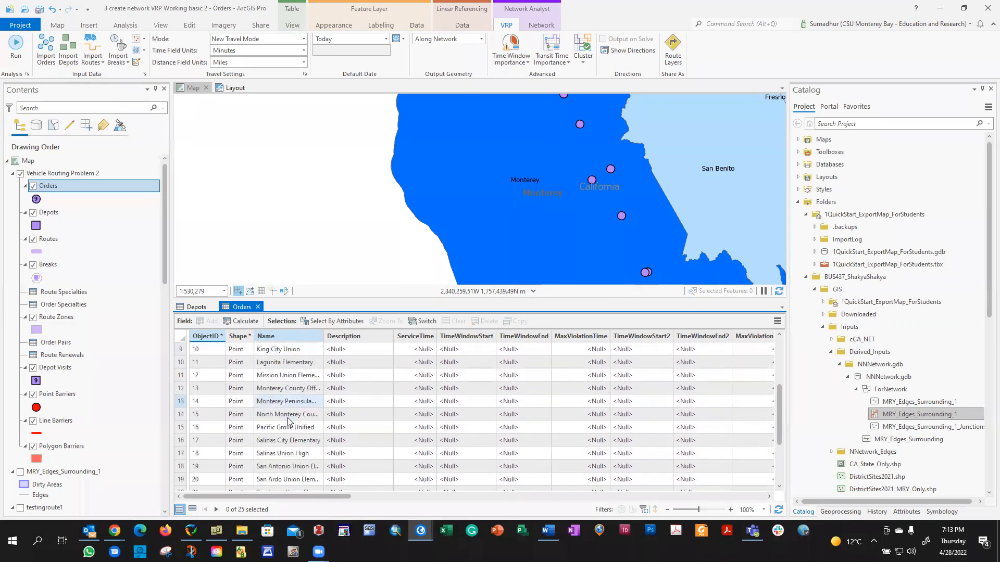
{"action": "scroll", "coordinate": [288, 420], "scroll_direction": "up", "scroll_amount": 3}
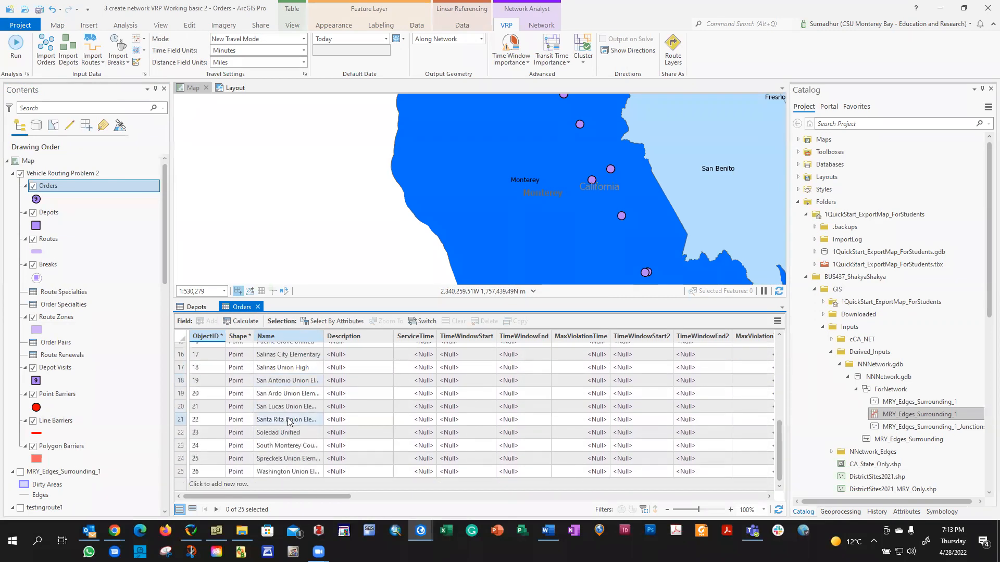
{"action": "scroll", "coordinate": [288, 421], "scroll_direction": "down", "scroll_amount": 6}
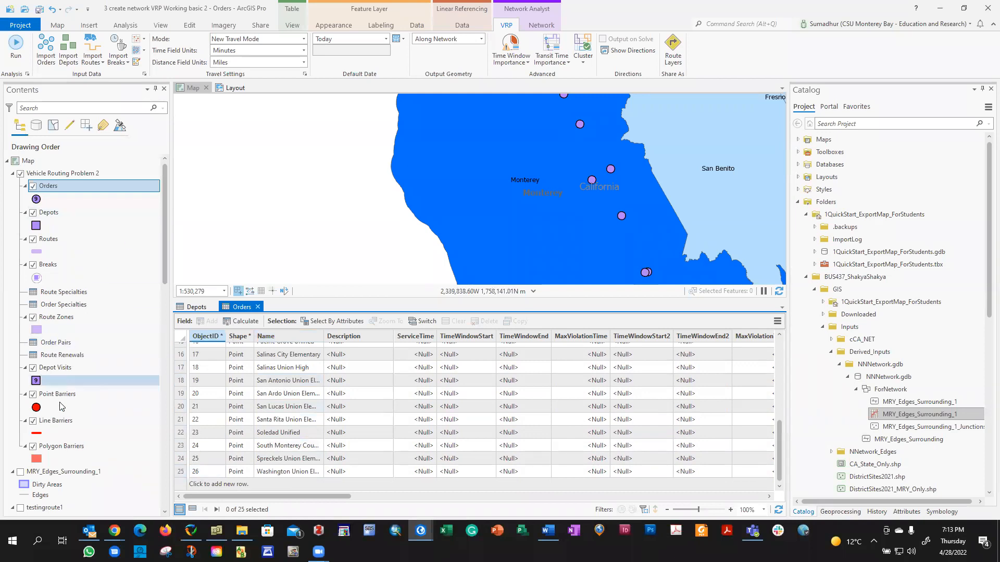
Open the DistrictSites2021_MRY_Only attribute table, check its records against the imported orders, and close it.
{"action": "scroll", "coordinate": [59, 417], "scroll_direction": "down", "scroll_amount": 5}
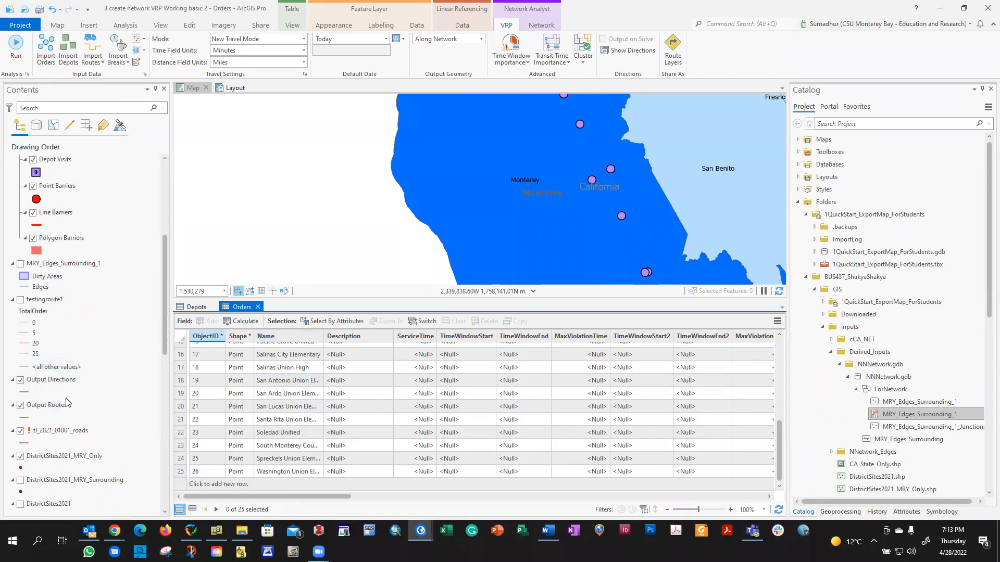
{"action": "scroll", "coordinate": [65, 385], "scroll_direction": "down", "scroll_amount": 3}
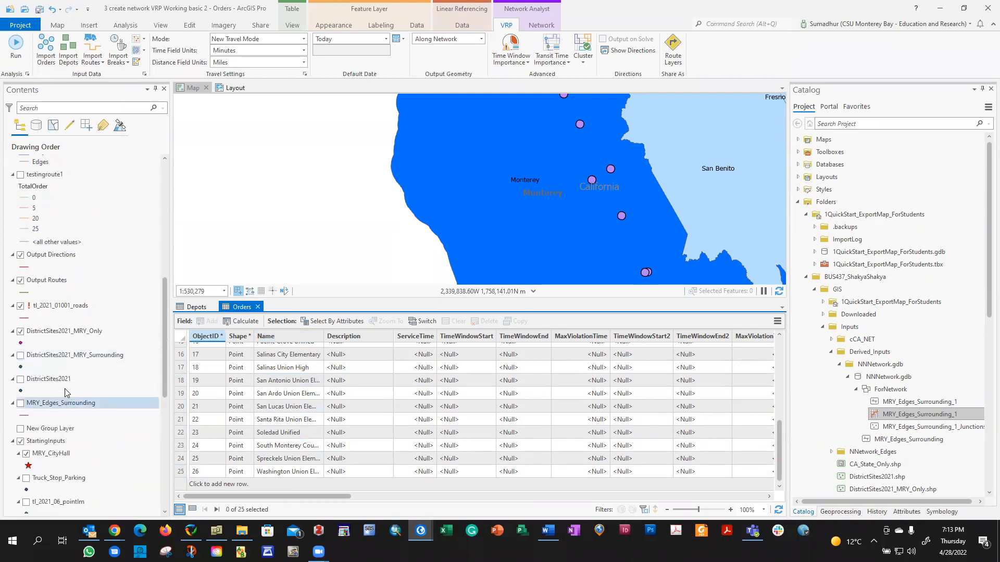
{"action": "right_click", "coordinate": [59, 332]}
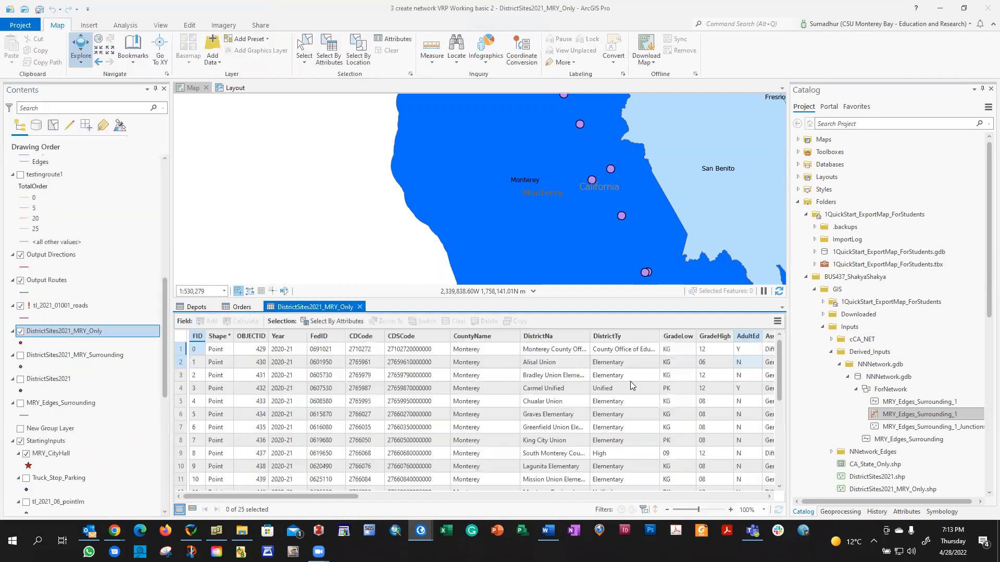
{"action": "scroll", "coordinate": [189, 457], "scroll_direction": "down", "scroll_amount": 5}
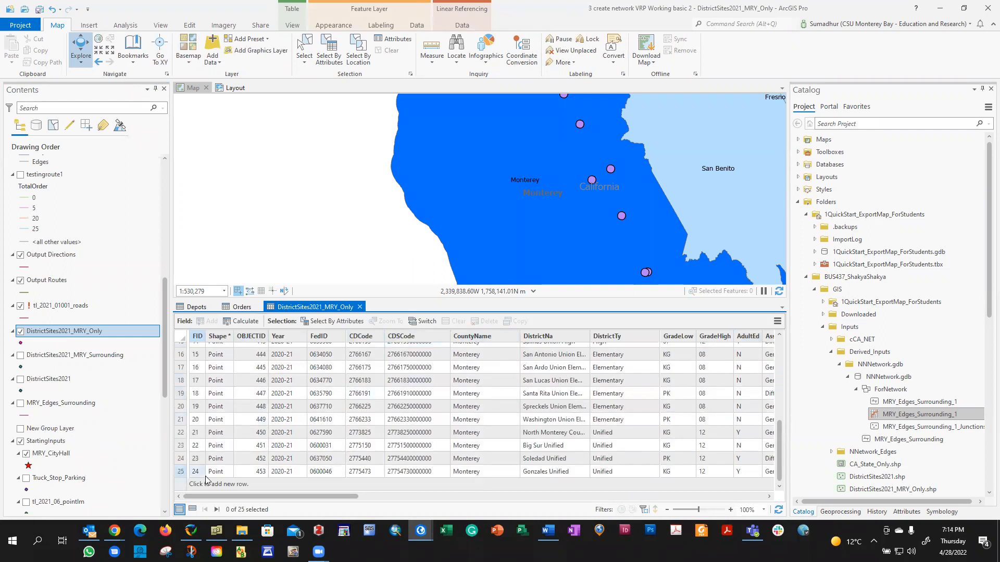
{"action": "scroll", "coordinate": [206, 473], "scroll_direction": "up", "scroll_amount": 5}
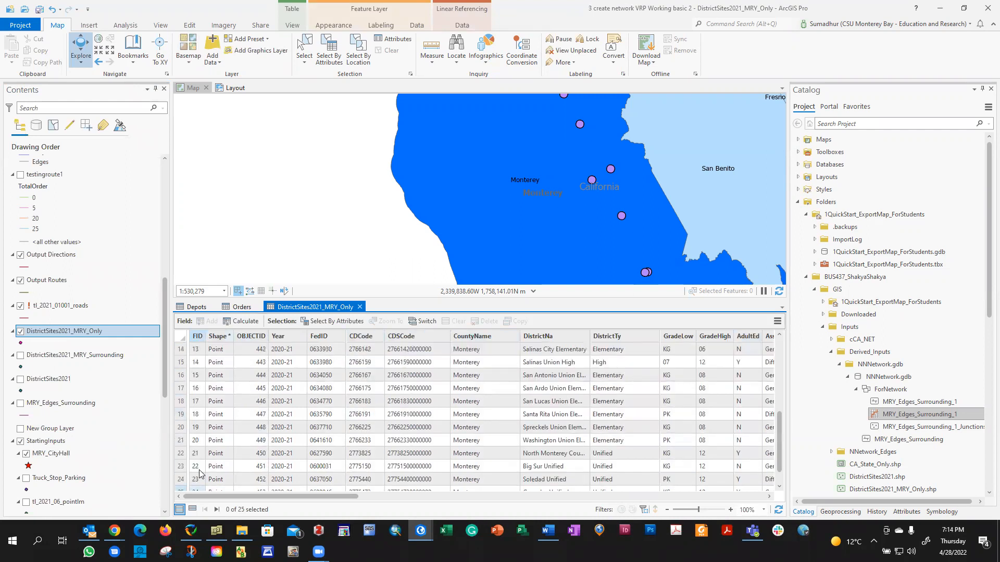
{"action": "scroll", "coordinate": [200, 356], "scroll_direction": "down", "scroll_amount": 5}
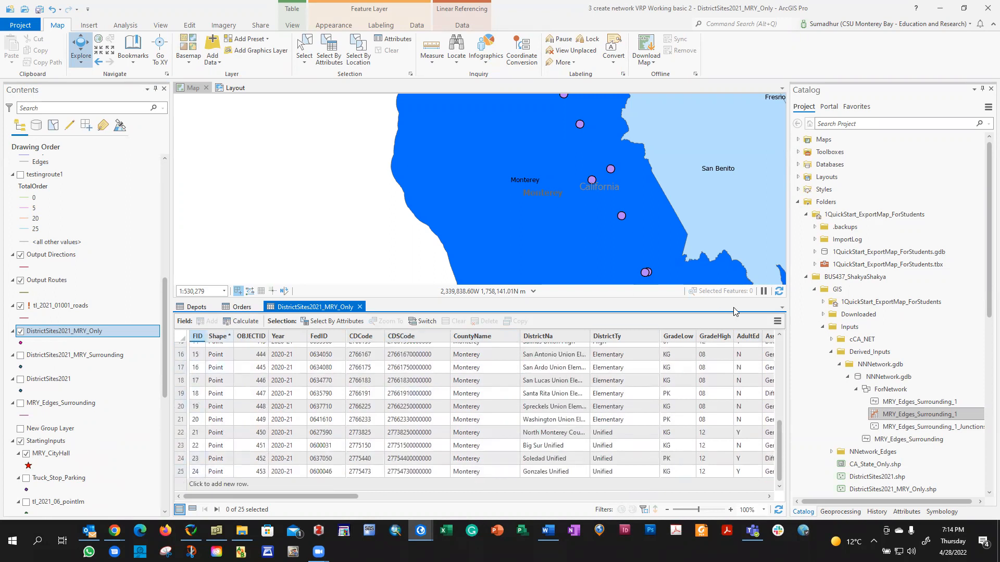
{"action": "left_click", "coordinate": [359, 306]}
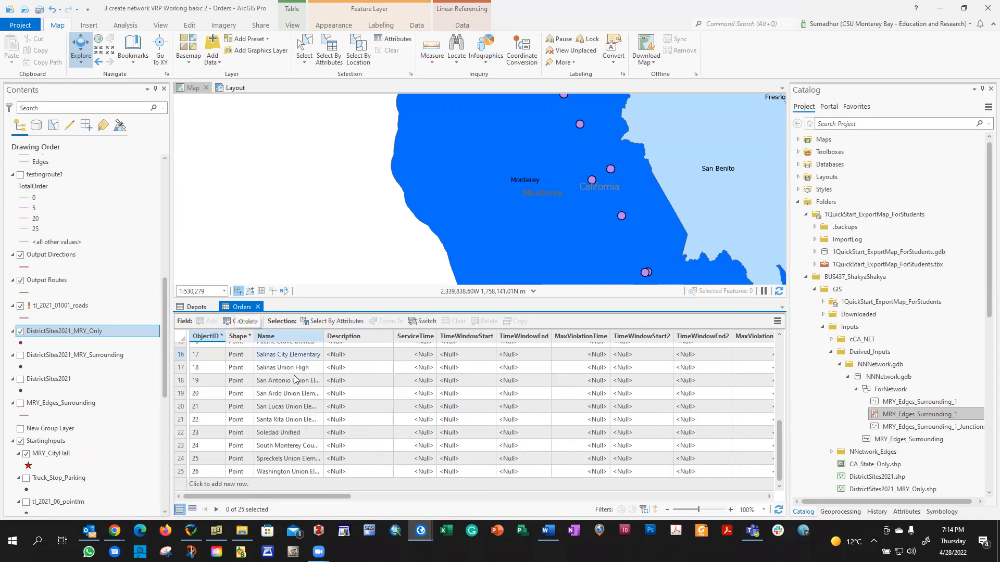
Widen the Name column of the Orders attribute table to fit the full district names.
{"action": "scroll", "coordinate": [304, 438], "scroll_direction": "down", "scroll_amount": 2}
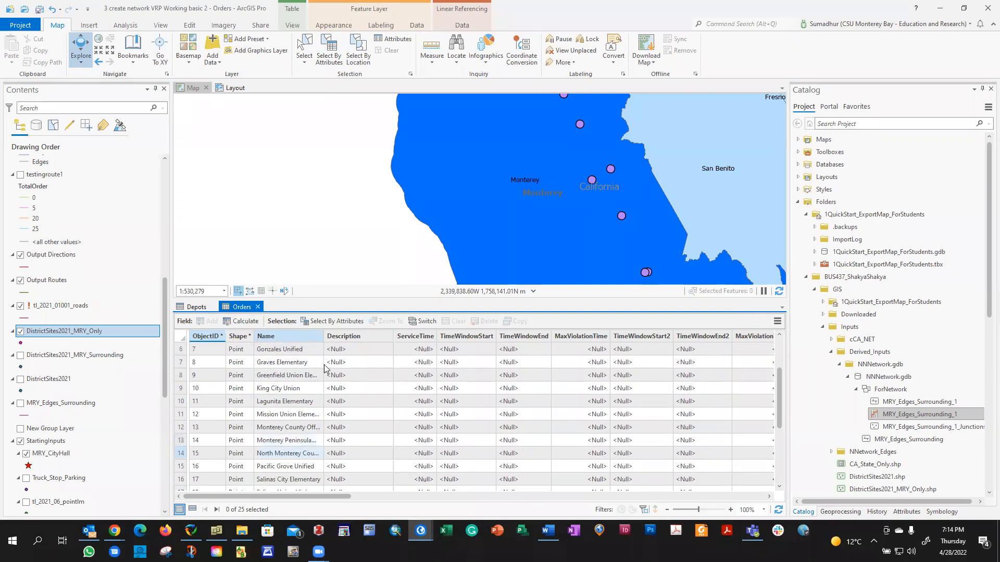
{"action": "double_click", "coordinate": [323, 335]}
{"action": "scroll", "coordinate": [279, 388], "scroll_direction": "down", "scroll_amount": 4}
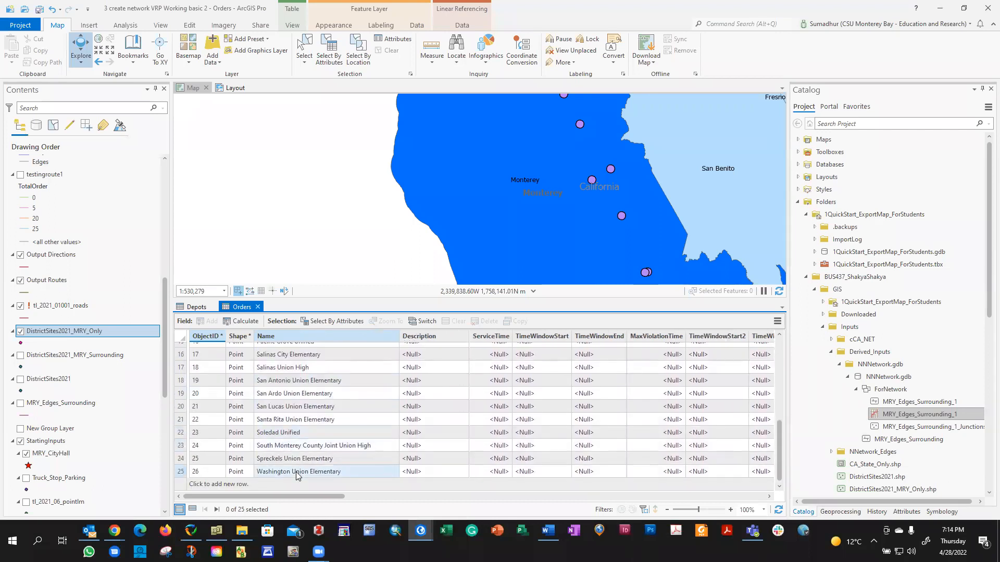
Examine the sort order of the Name column and the ObjectID and row numbering throughout the Orders attribute table.
{"action": "scroll", "coordinate": [293, 447], "scroll_direction": "up", "scroll_amount": 1}
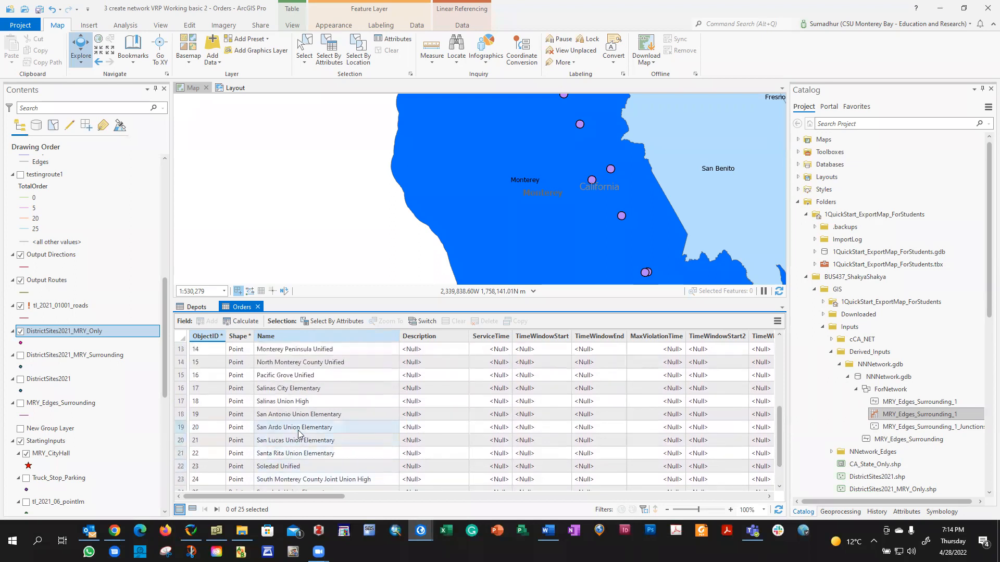
{"action": "scroll", "coordinate": [312, 415], "scroll_direction": "up", "scroll_amount": 1}
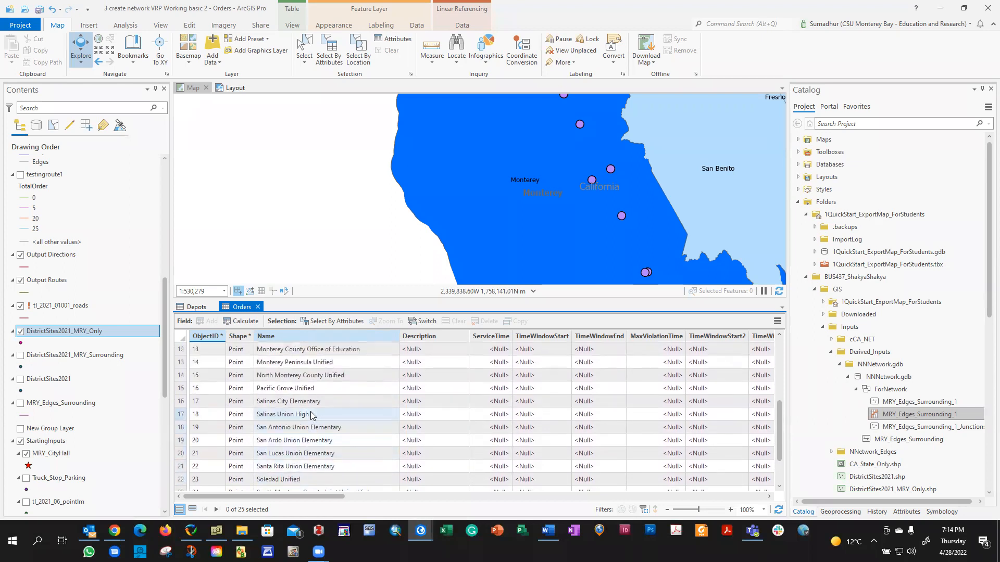
{"action": "scroll", "coordinate": [311, 415], "scroll_direction": "up", "scroll_amount": 4}
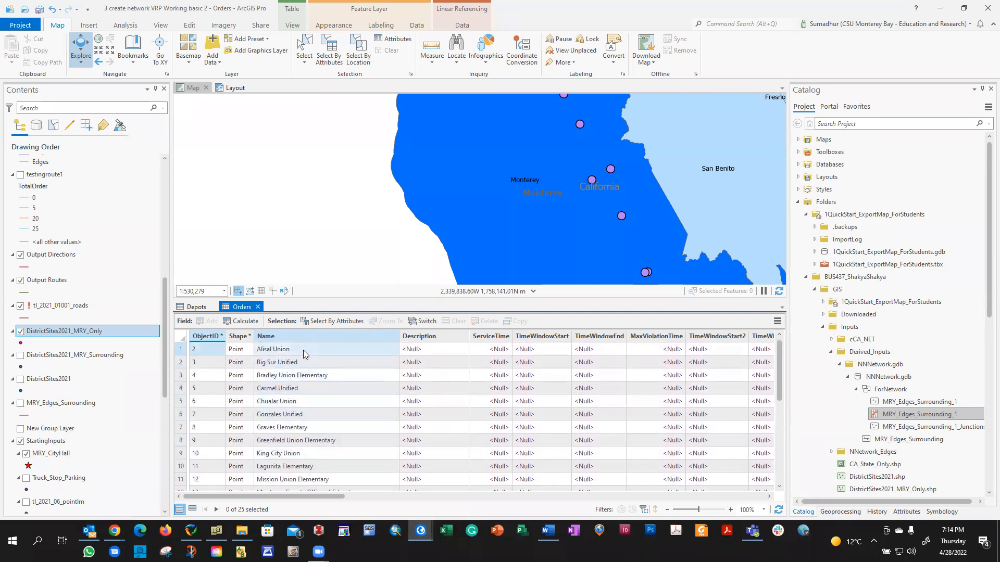
{"action": "scroll", "coordinate": [309, 403], "scroll_direction": "down", "scroll_amount": 2}
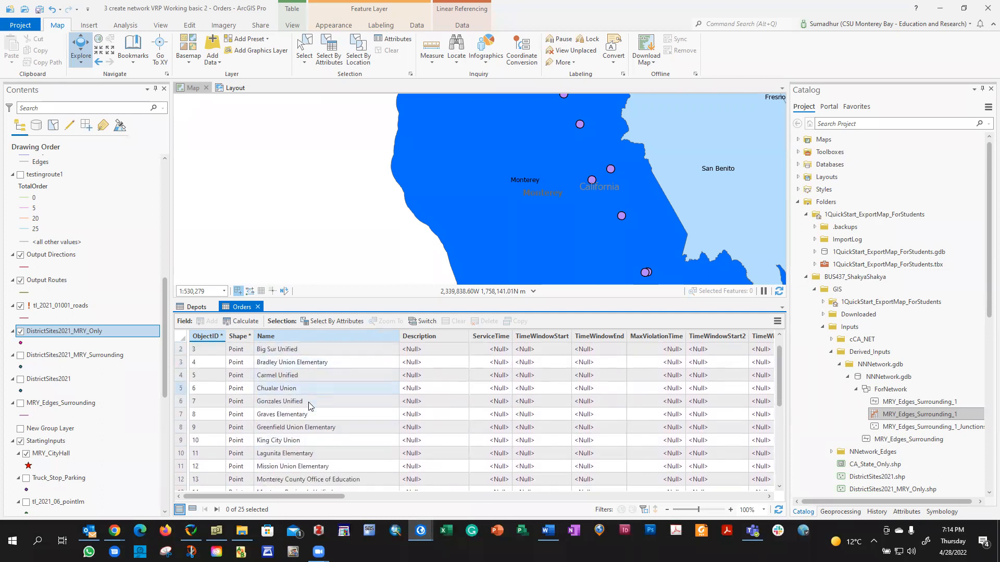
{"action": "scroll", "coordinate": [308, 402], "scroll_direction": "down", "scroll_amount": 5}
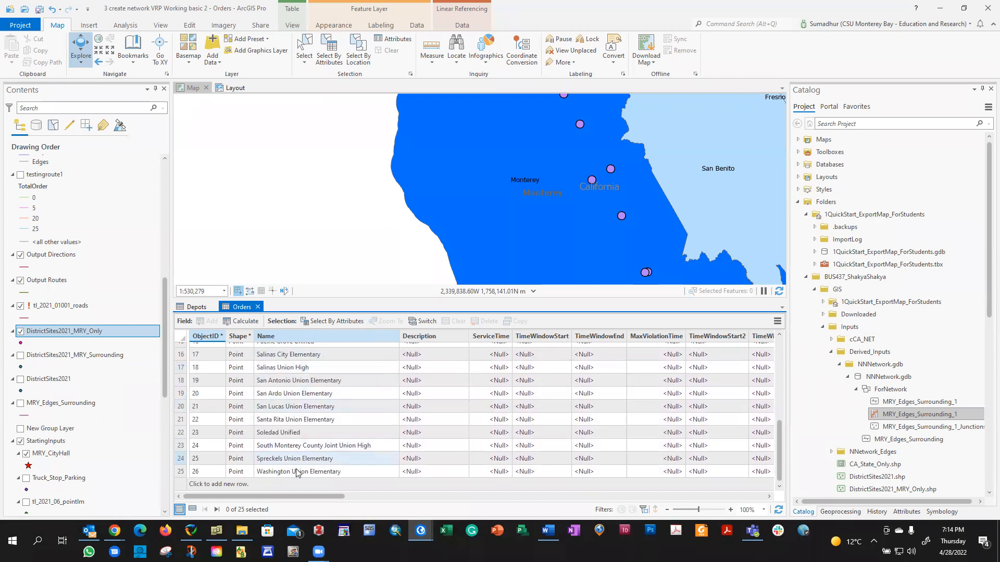
{"action": "scroll", "coordinate": [296, 472], "scroll_direction": "up", "scroll_amount": 6}
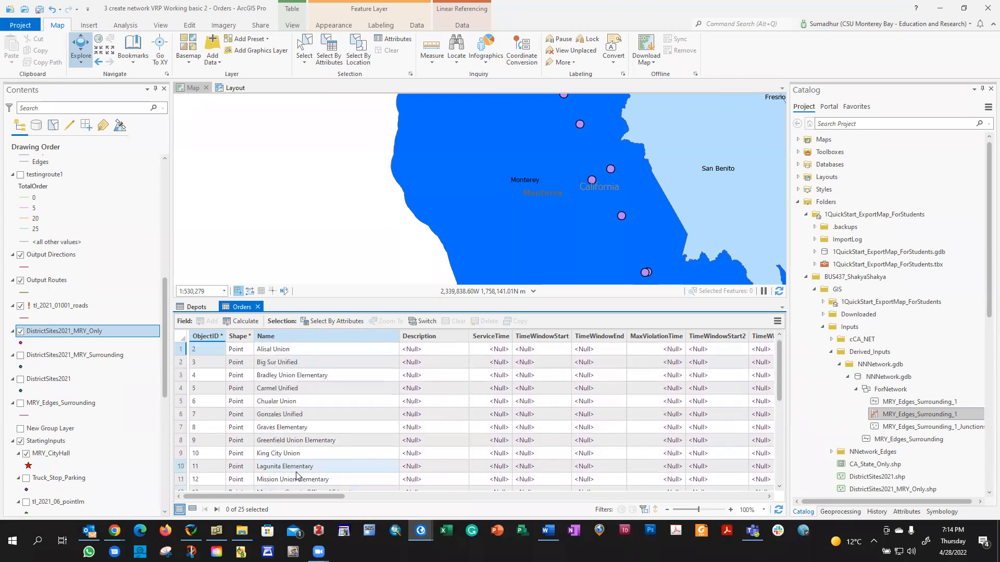
{"action": "scroll", "coordinate": [198, 427], "scroll_direction": "down", "scroll_amount": 5}
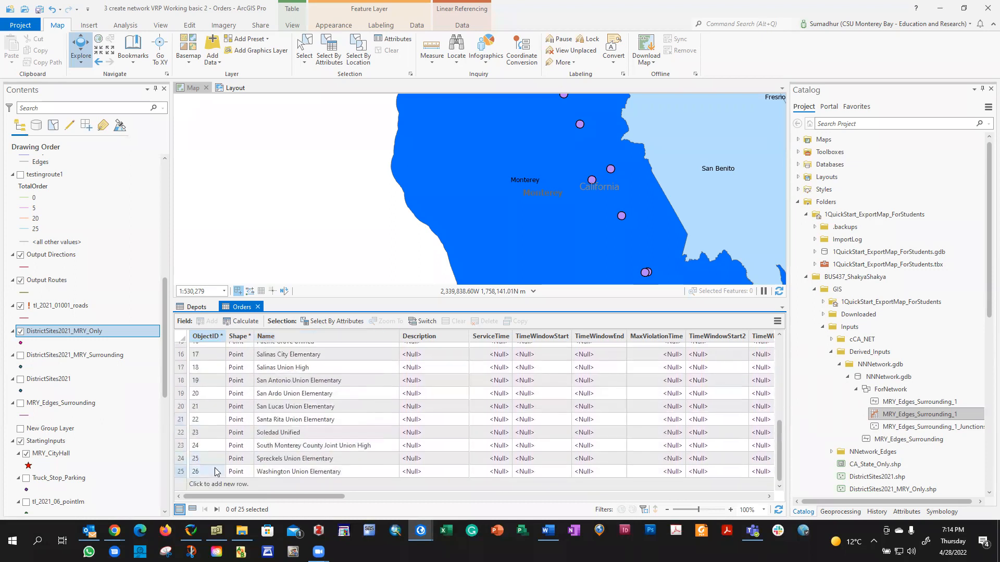
{"action": "scroll", "coordinate": [213, 359], "scroll_direction": "up", "scroll_amount": 5}
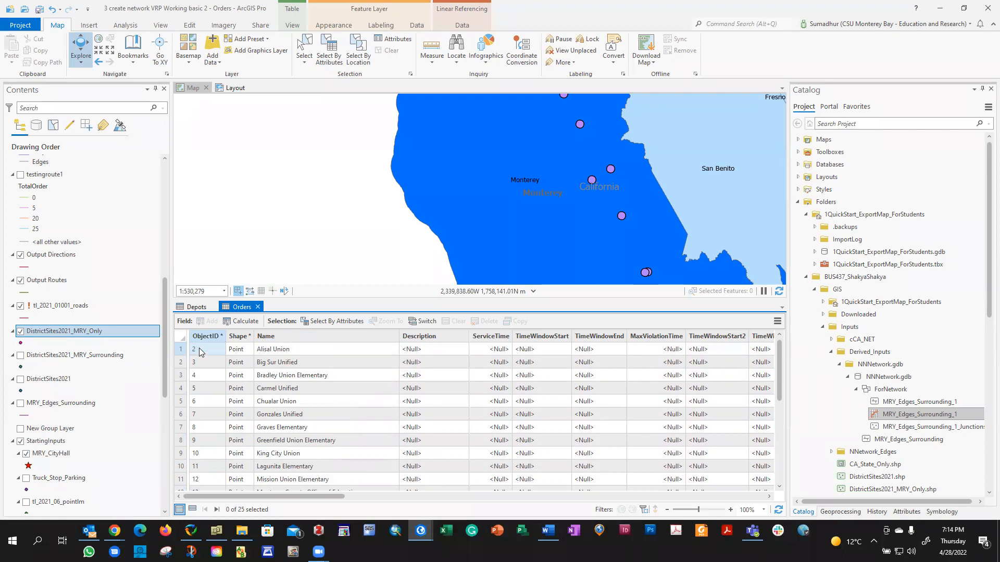
{"action": "scroll", "coordinate": [204, 396], "scroll_direction": "down", "scroll_amount": 5}
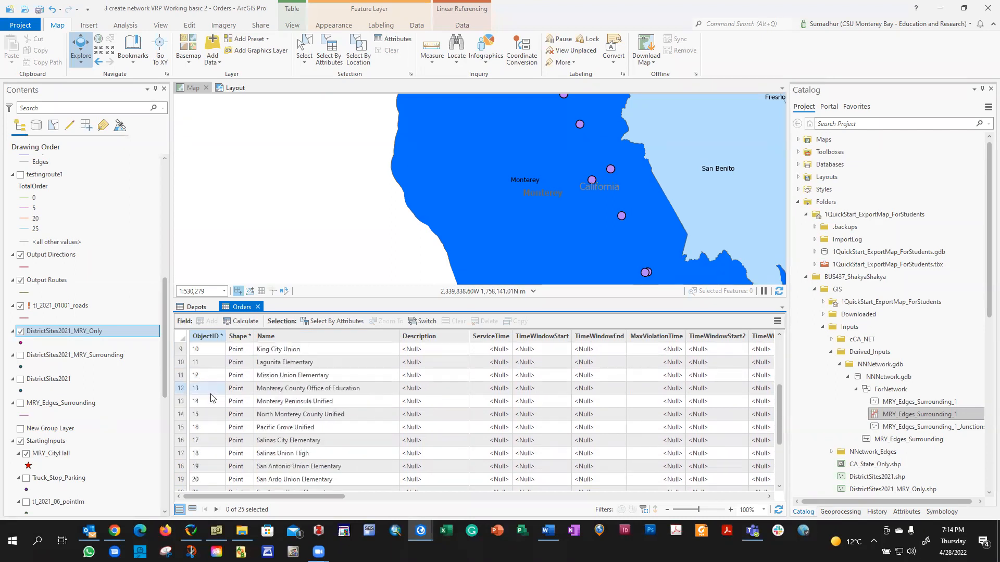
{"action": "scroll", "coordinate": [207, 476], "scroll_direction": "up", "scroll_amount": 3}
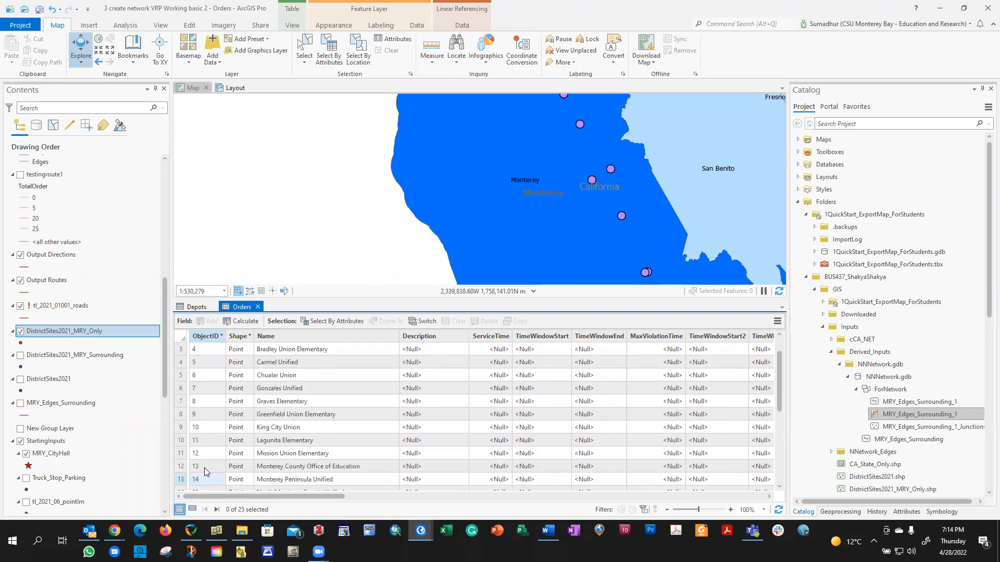
{"action": "scroll", "coordinate": [182, 472], "scroll_direction": "down", "scroll_amount": 3}
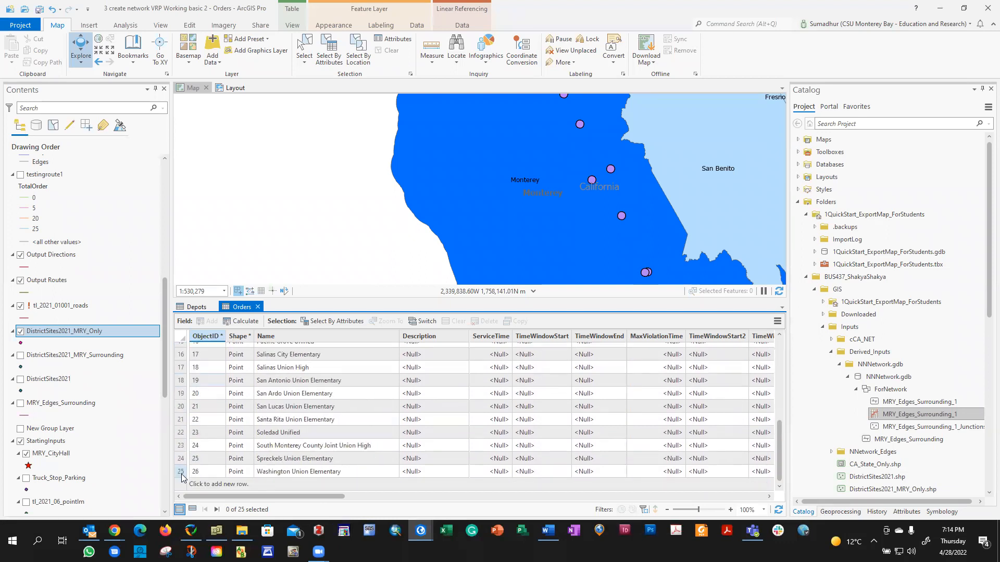
{"action": "scroll", "coordinate": [180, 473], "scroll_direction": "up", "scroll_amount": 5}
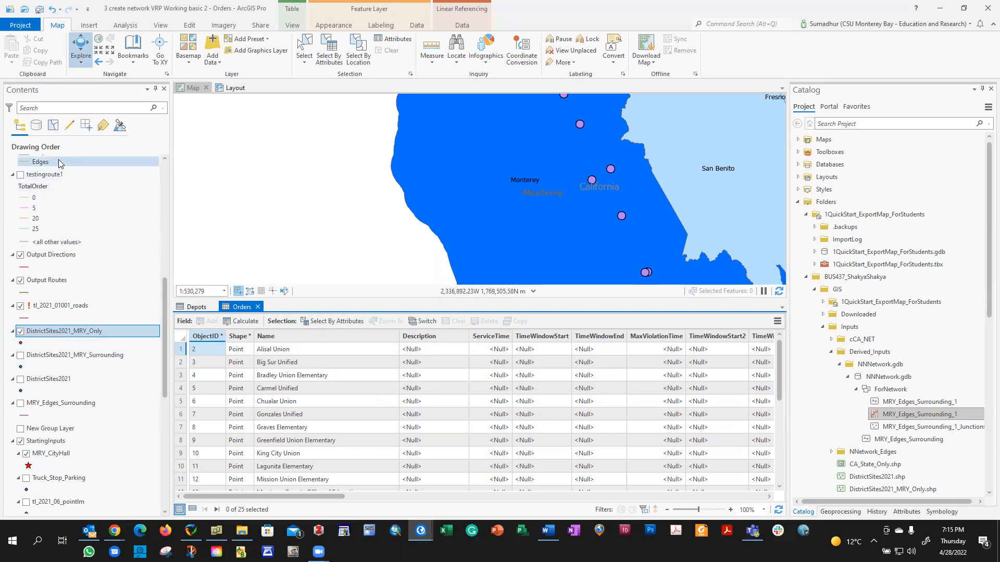
{"action": "scroll", "coordinate": [66, 189], "scroll_direction": "up", "scroll_amount": 8}
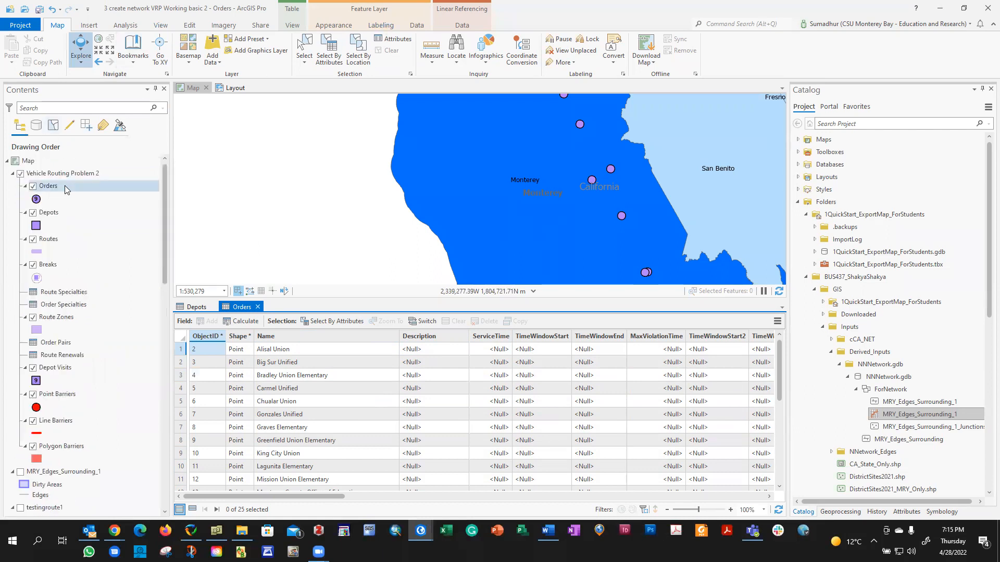
Start importing routes into Vehicle Routing Problem 2 and choose StartingInputs\MRY_CityHall as the input locations.
{"action": "left_click", "coordinate": [66, 189]}
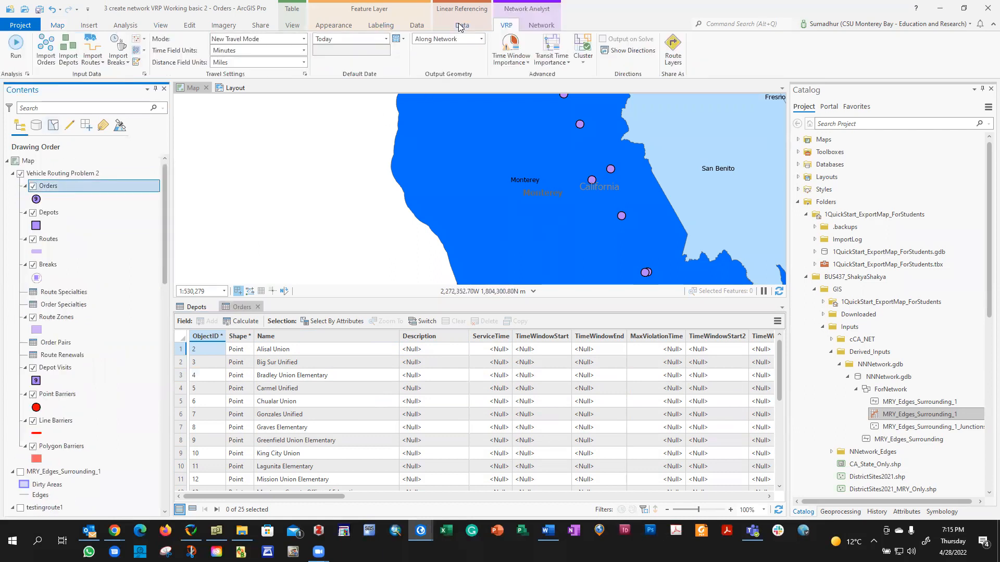
{"action": "left_click", "coordinate": [93, 47]}
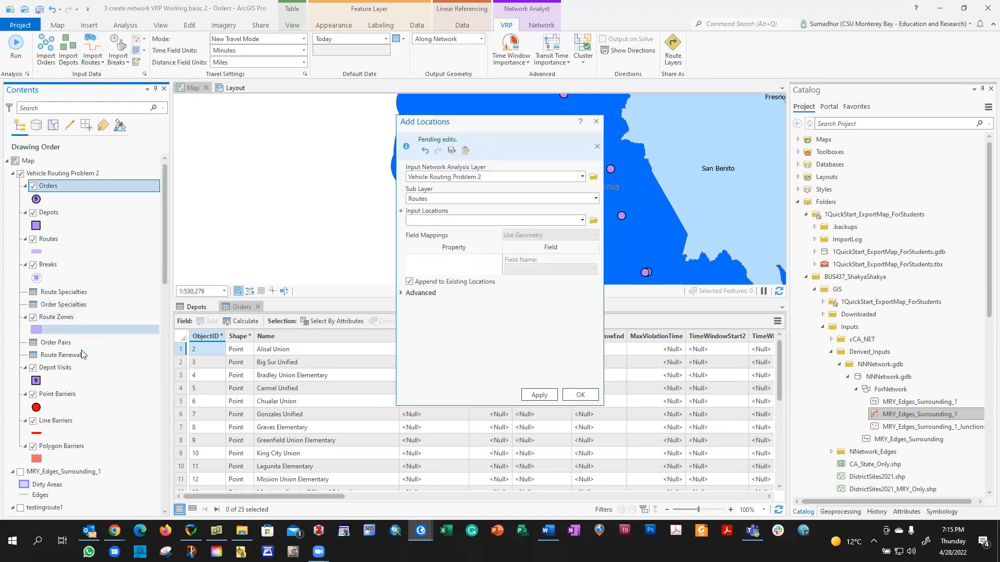
{"action": "scroll", "coordinate": [99, 364], "scroll_direction": "down", "scroll_amount": 5}
{"action": "scroll", "coordinate": [99, 370], "scroll_direction": "up", "scroll_amount": 5}
{"action": "scroll", "coordinate": [359, 255], "scroll_direction": "up", "scroll_amount": 2}
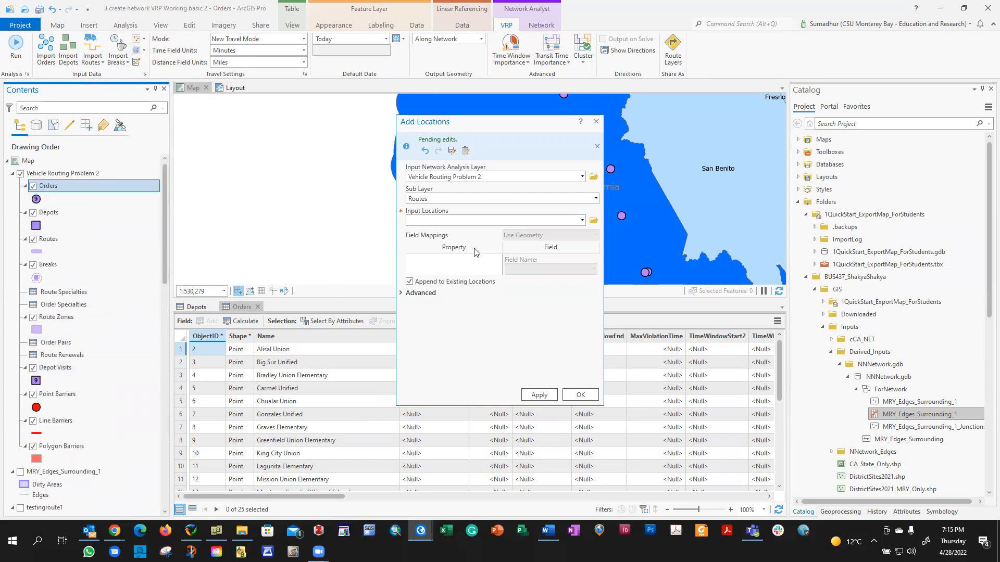
{"action": "left_click", "coordinate": [583, 221]}
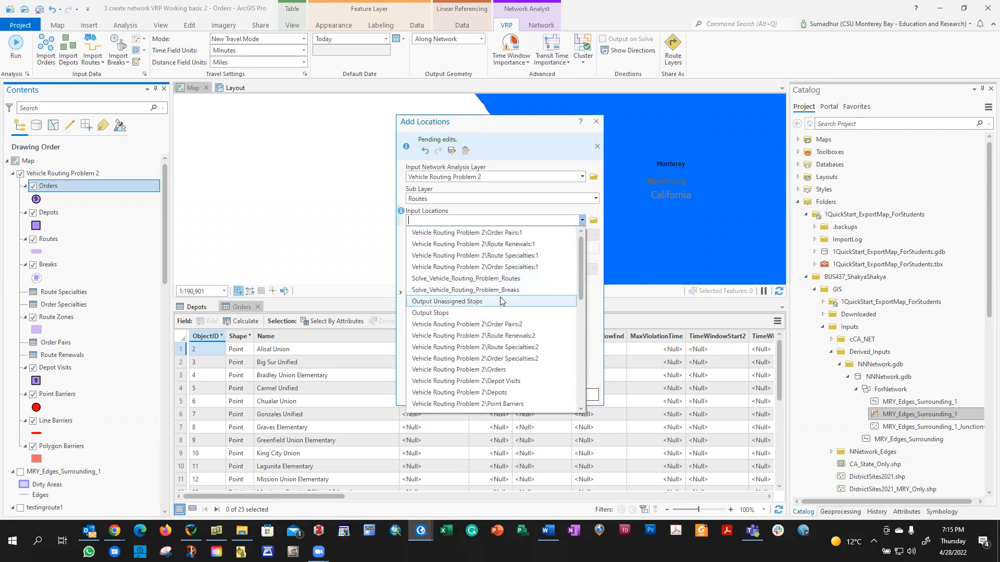
{"action": "scroll", "coordinate": [504, 359], "scroll_direction": "down", "scroll_amount": 2}
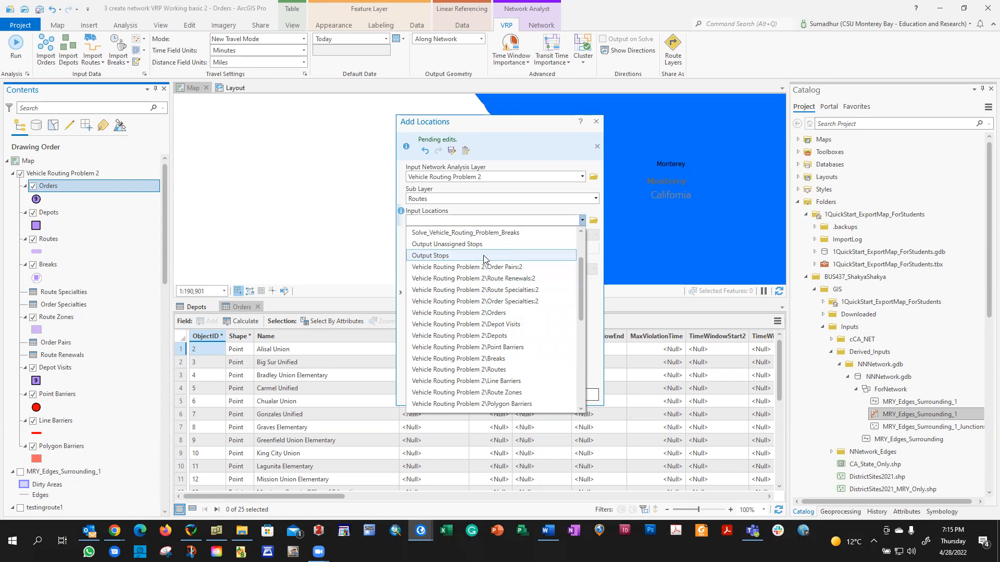
{"action": "scroll", "coordinate": [505, 379], "scroll_direction": "down", "scroll_amount": 2}
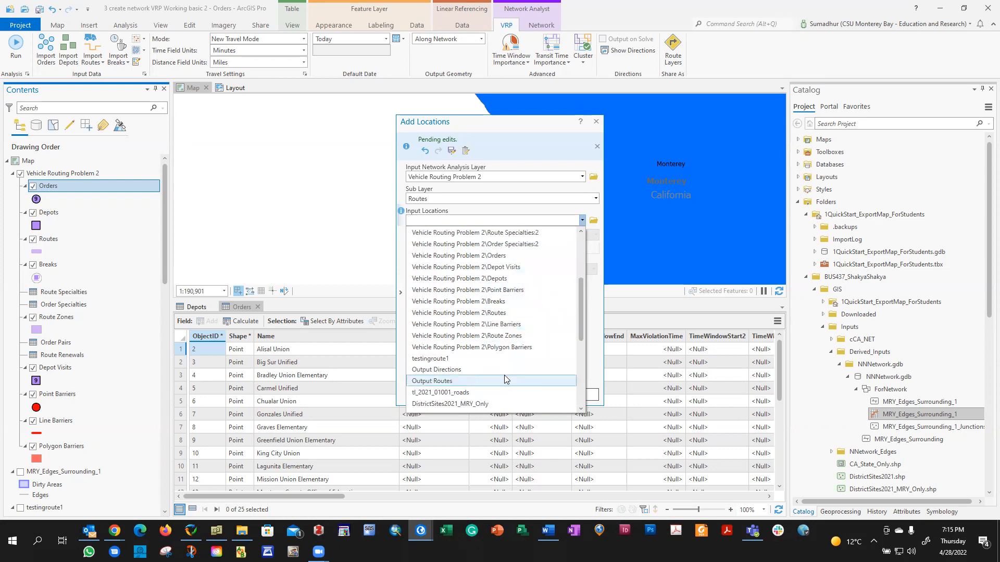
{"action": "scroll", "coordinate": [505, 378], "scroll_direction": "up", "scroll_amount": 2}
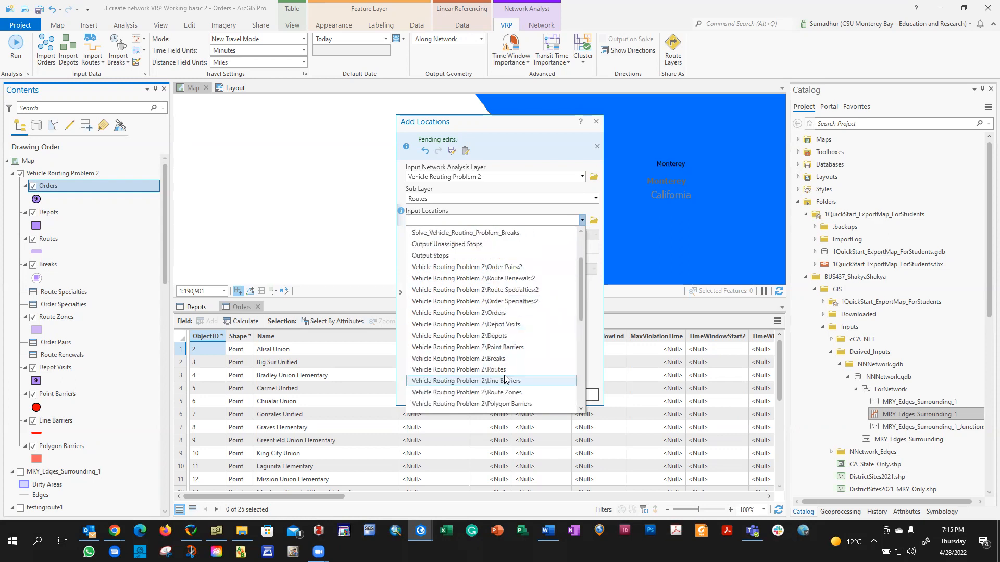
{"action": "scroll", "coordinate": [504, 336], "scroll_direction": "up", "scroll_amount": 2}
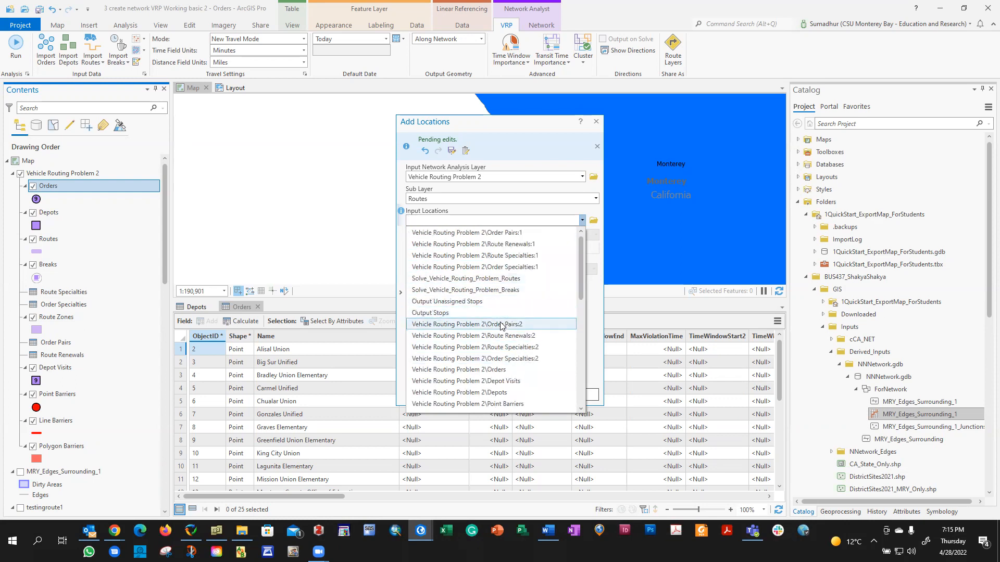
{"action": "scroll", "coordinate": [500, 328], "scroll_direction": "down", "scroll_amount": 3}
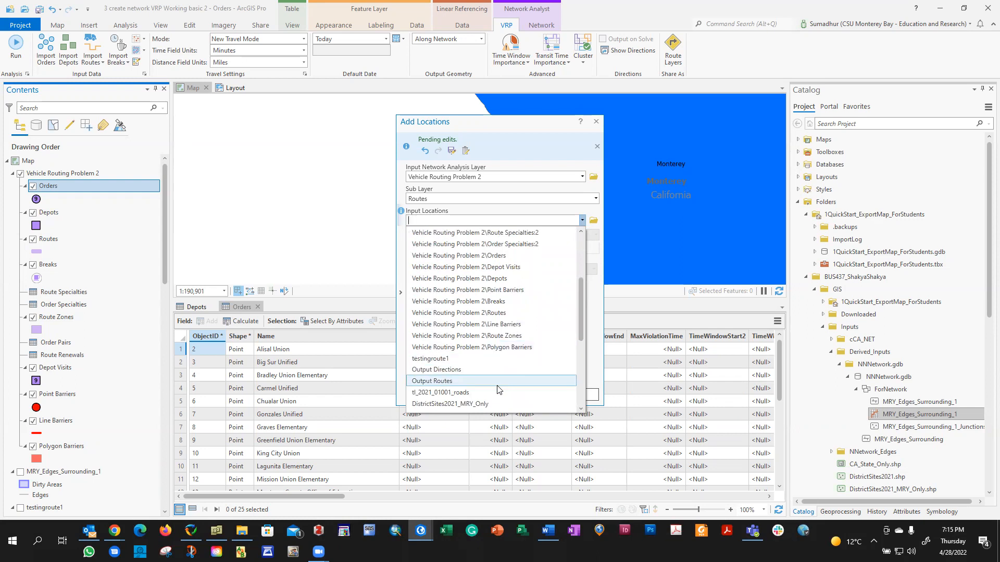
{"action": "scroll", "coordinate": [495, 396], "scroll_direction": "up", "scroll_amount": 3}
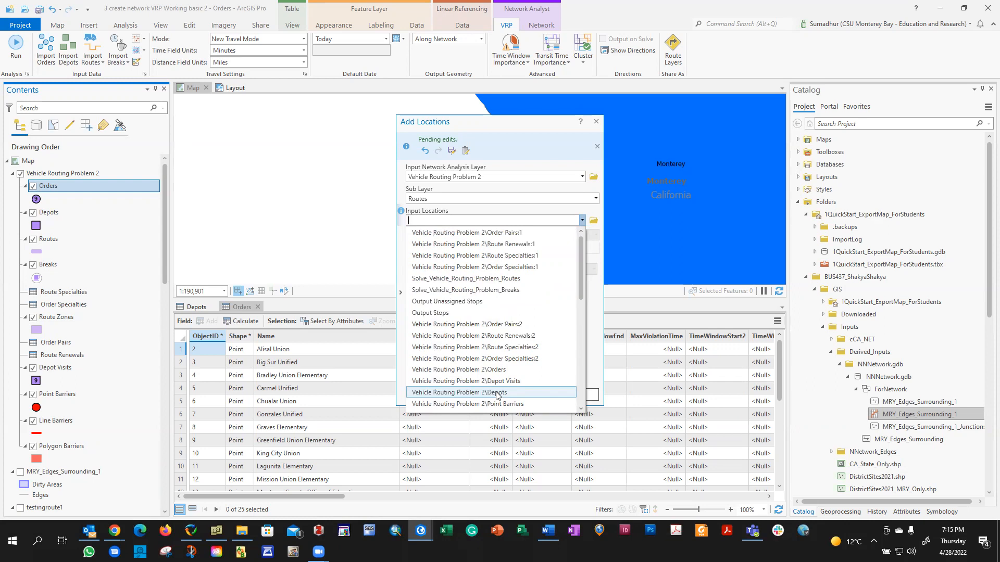
{"action": "scroll", "coordinate": [515, 363], "scroll_direction": "down", "scroll_amount": 8}
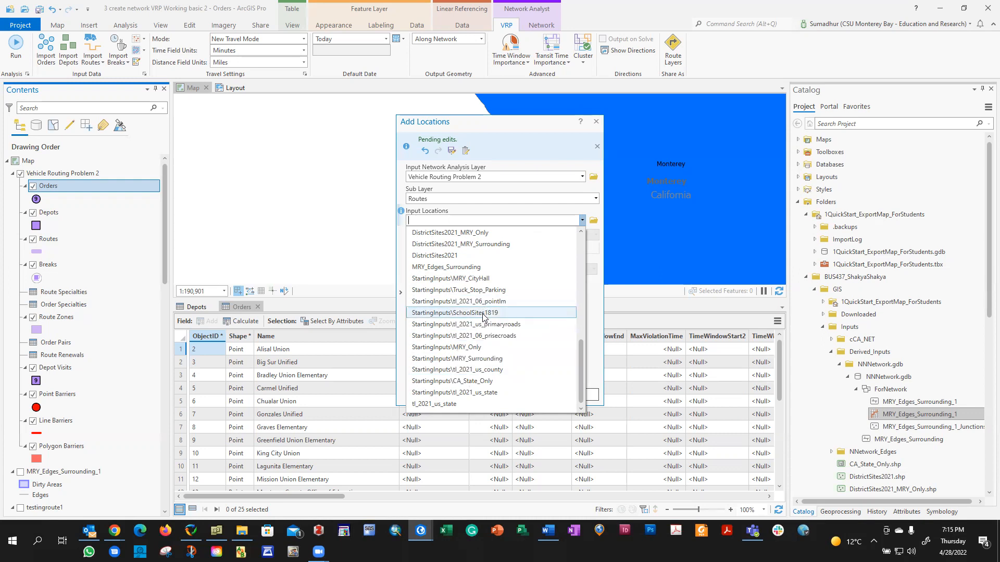
{"action": "left_click", "coordinate": [473, 279]}
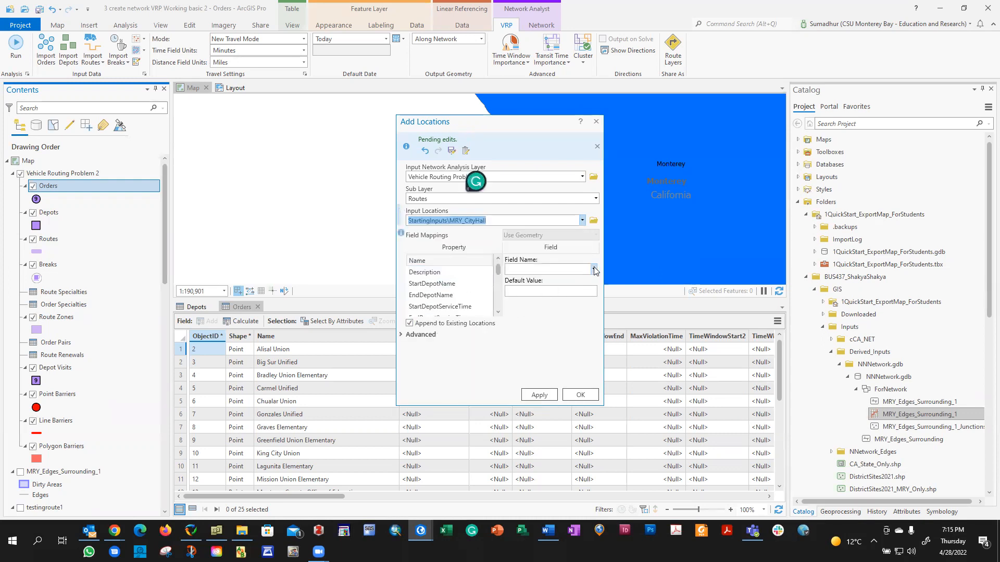
Map the route Name property to the FULLNAME field and run the import.
{"action": "left_click", "coordinate": [593, 269]}
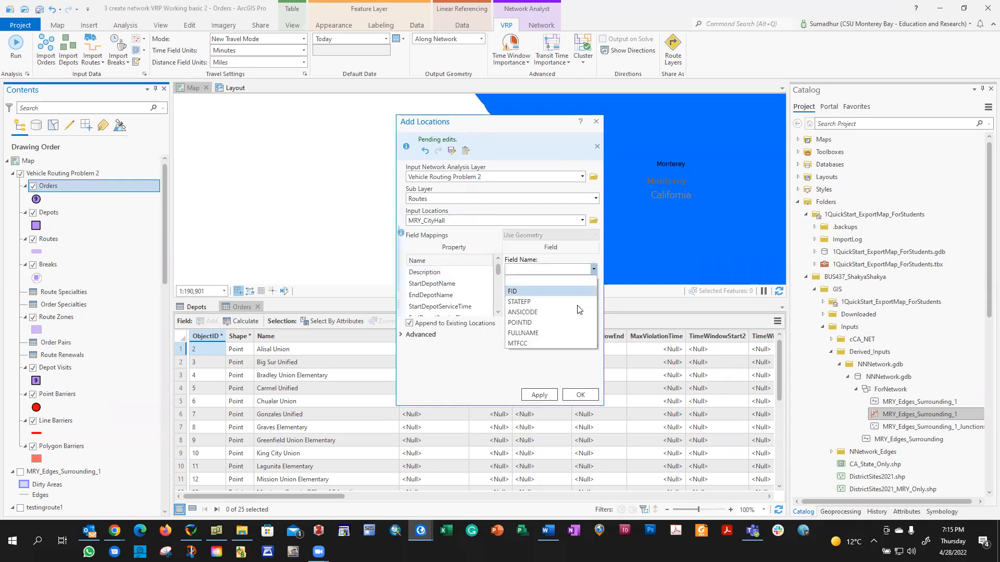
{"action": "left_click", "coordinate": [558, 332]}
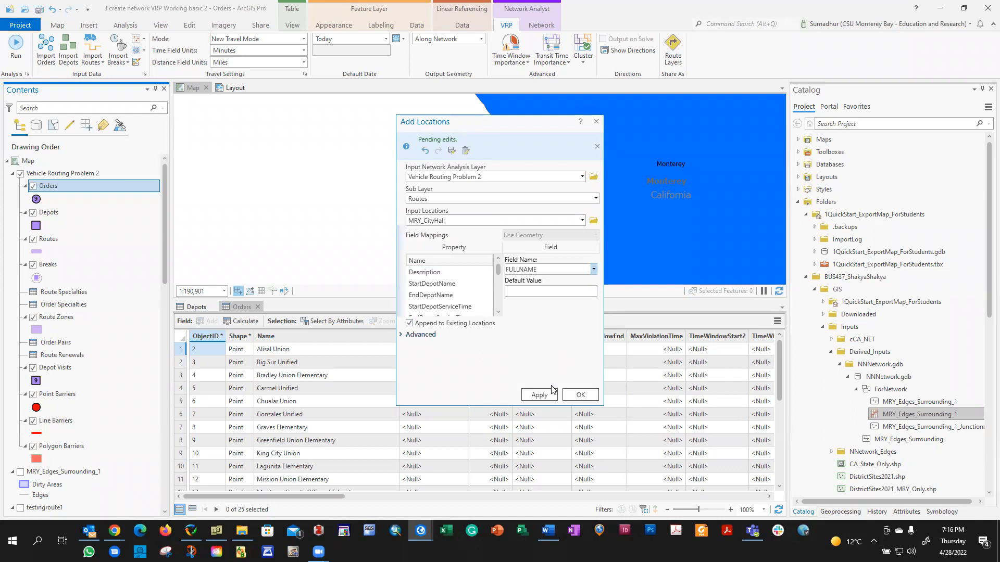
{"action": "left_click", "coordinate": [580, 395]}
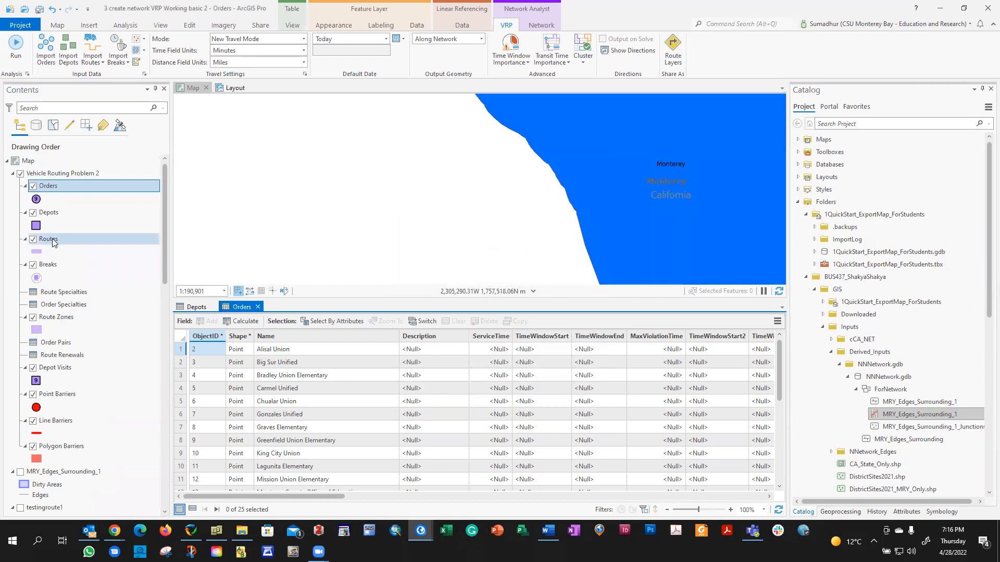
Open the Routes attribute table and select the Name value of the imported route.
{"action": "right_click", "coordinate": [53, 242]}
{"action": "left_click", "coordinate": [93, 221]}
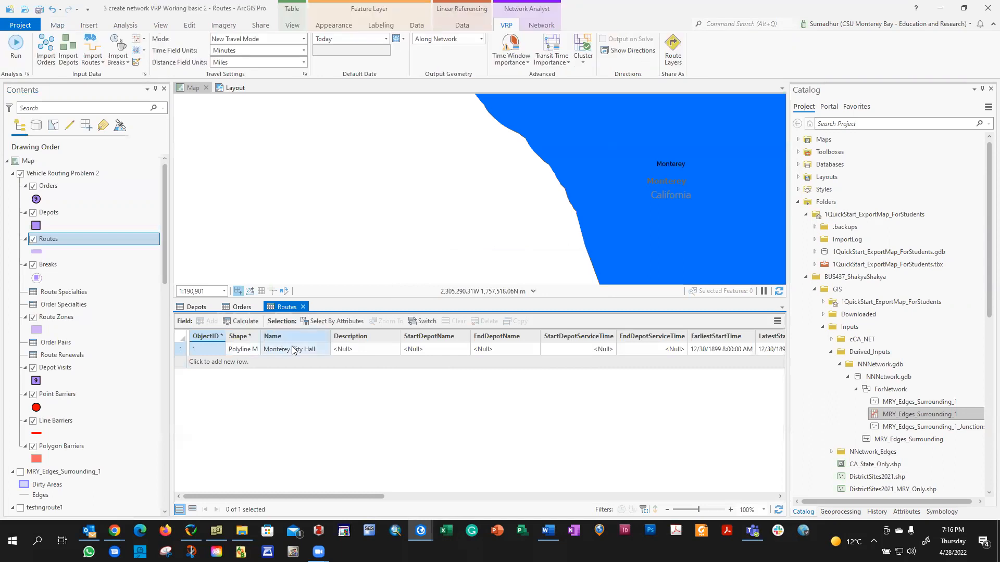
{"action": "left_click", "coordinate": [293, 349]}
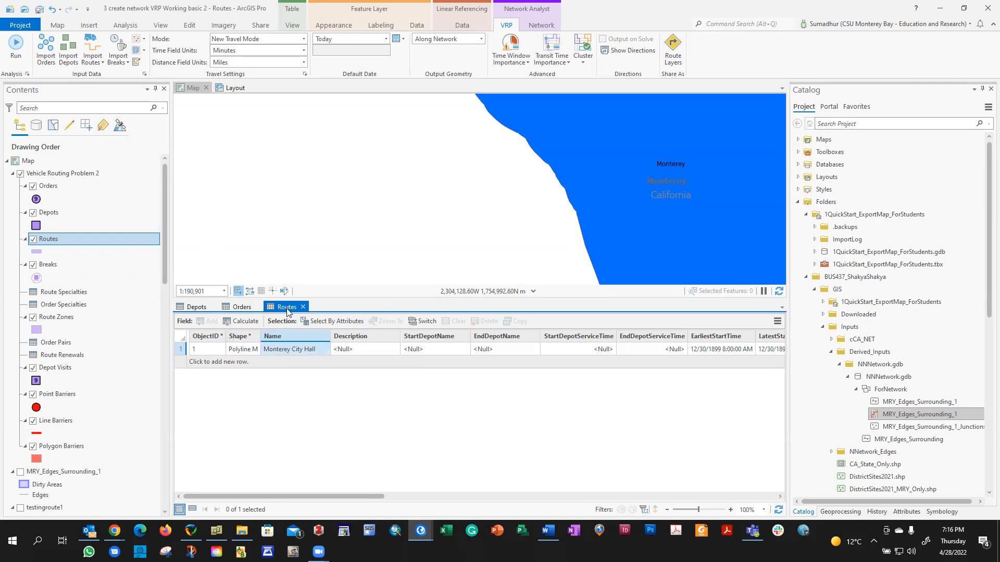
Switch to Word, review the handwritten depot, orders and routes notes in roughspace.docx, and return to ArcGIS Pro.
{"action": "left_click", "coordinate": [547, 530]}
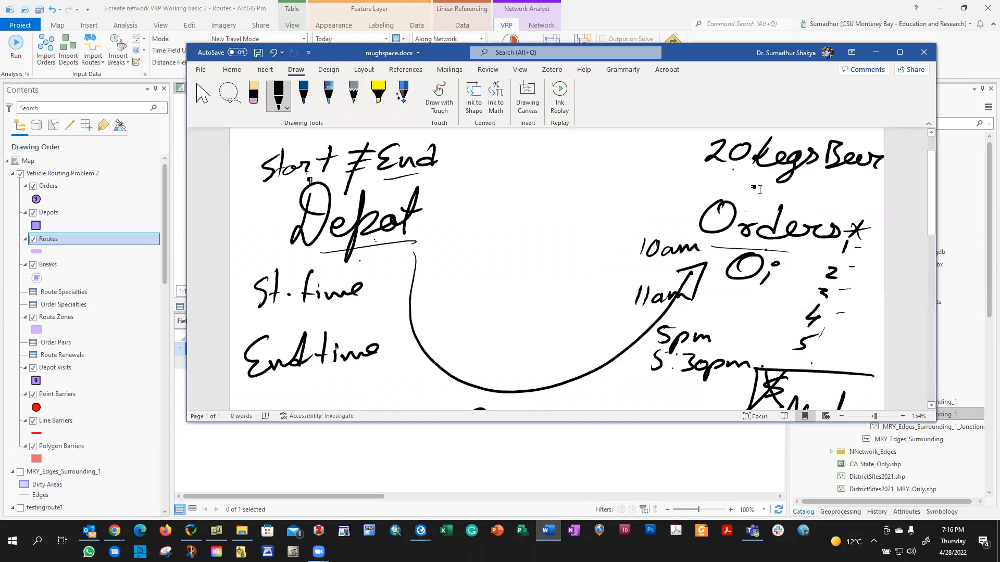
{"action": "left_click", "coordinate": [898, 55]}
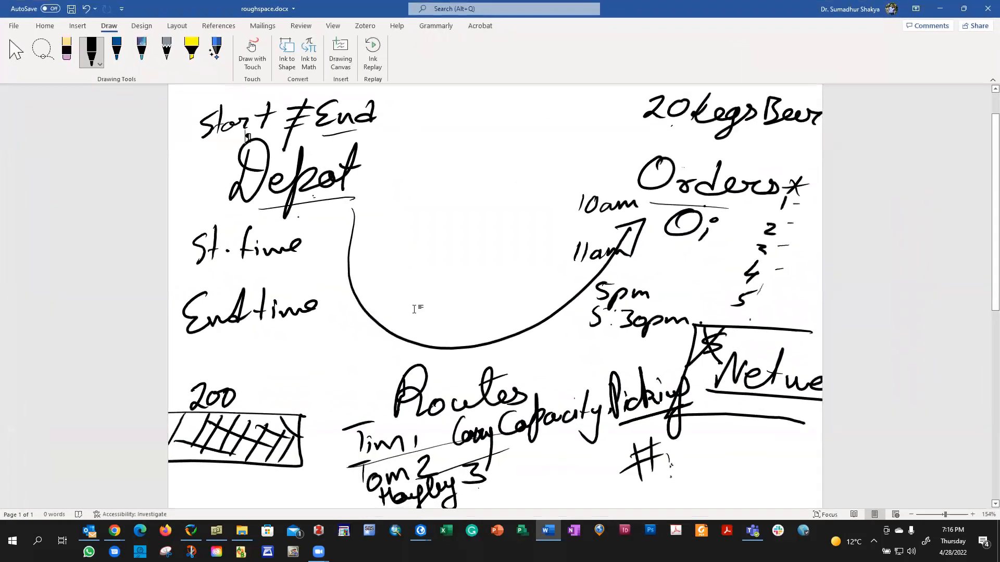
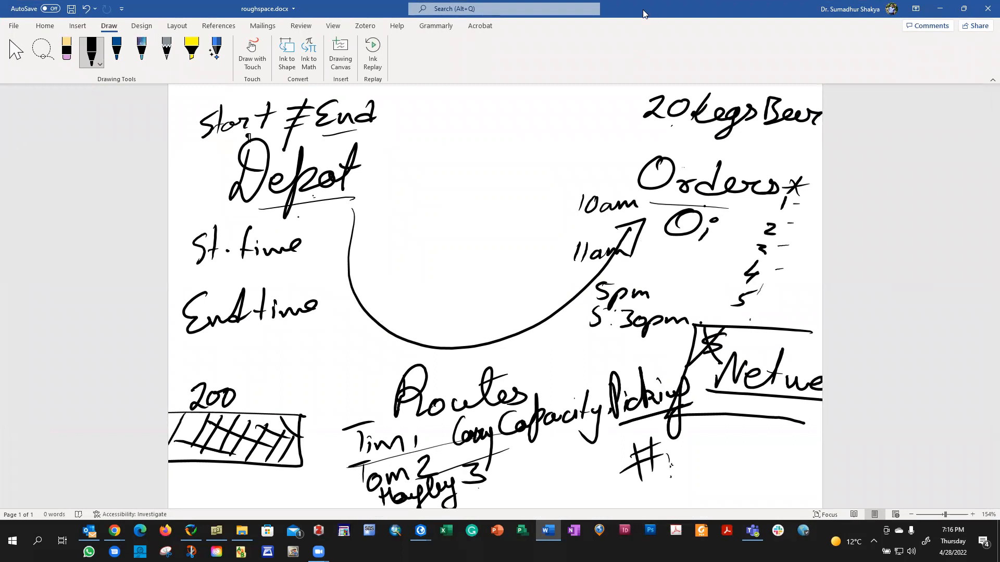
{"action": "left_click_drag", "start_coordinate": [655, 16], "coordinate": [656, 0]}
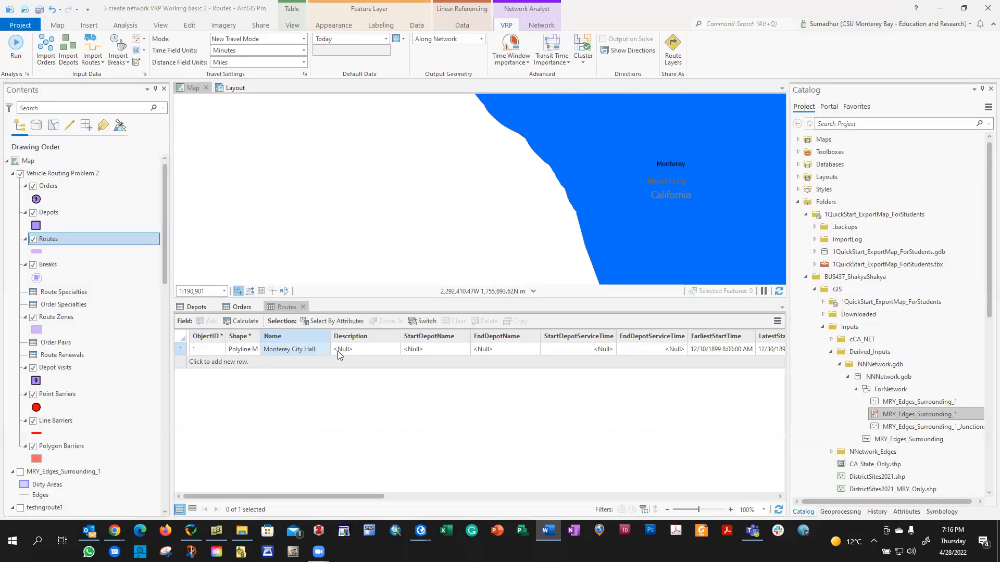
Replace the route's Name with the driver's first name and fill its Description with that name followed by "Driver".
{"action": "double_click", "coordinate": [305, 351]}
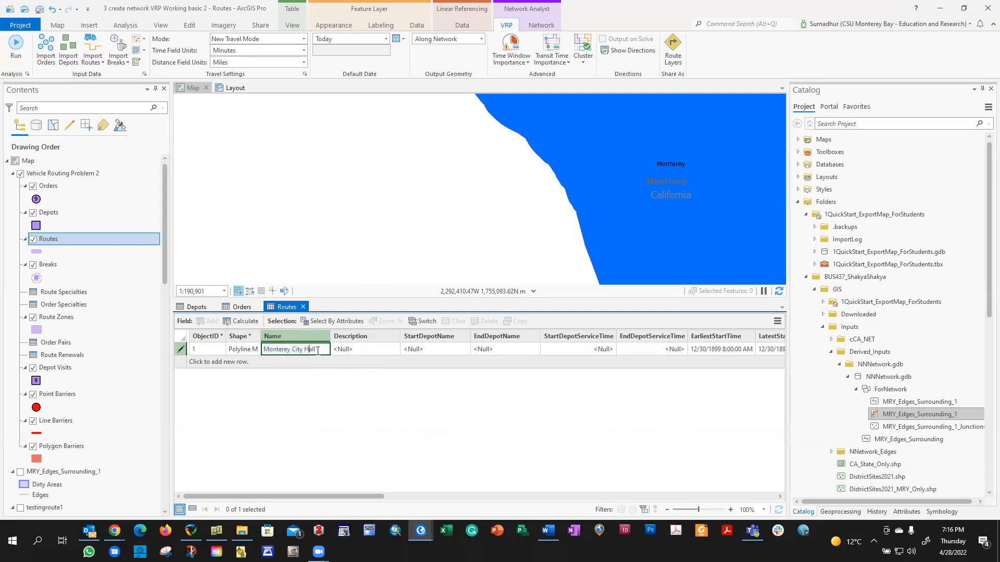
{"action": "type", "text": "Tommy"}
{"action": "left_click", "coordinate": [358, 349]}
{"action": "type", "text": "Driver"}
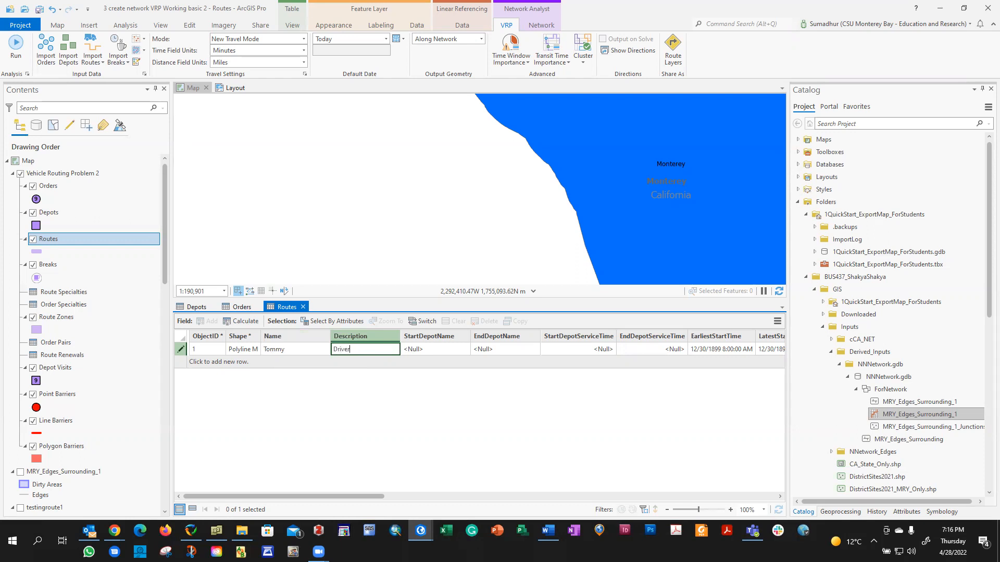
{"action": "type", "text": "Tommy"}
{"action": "left_click", "coordinate": [436, 349]}
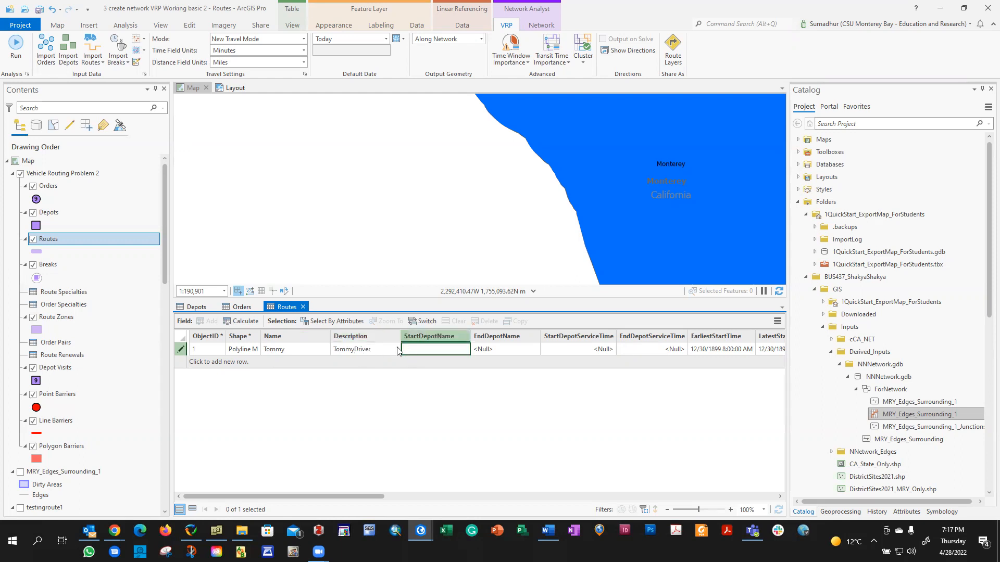
Copy the depot name Monterey City Hall from the Depots attribute table.
{"action": "double_click", "coordinate": [278, 349]}
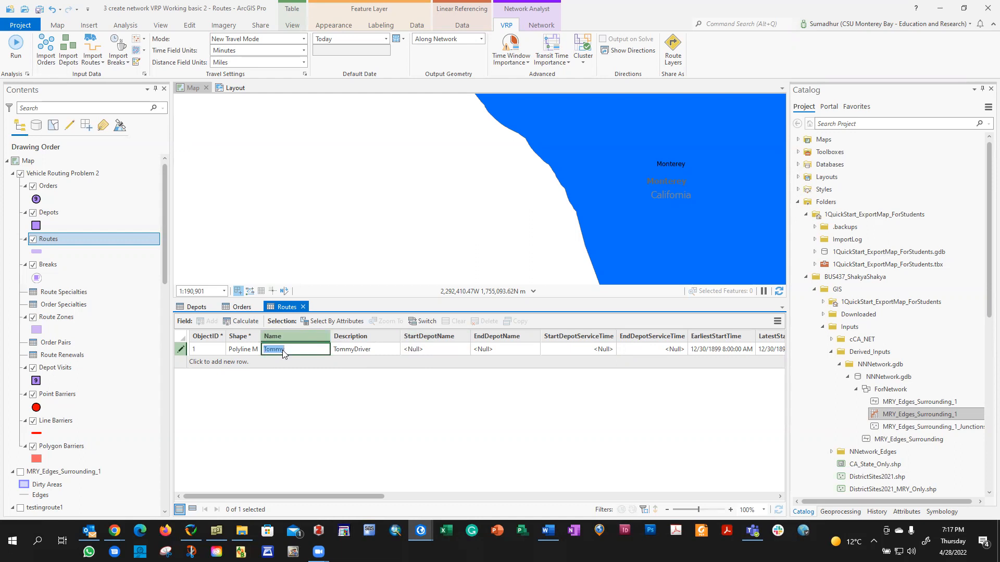
{"action": "left_click", "coordinate": [198, 308]}
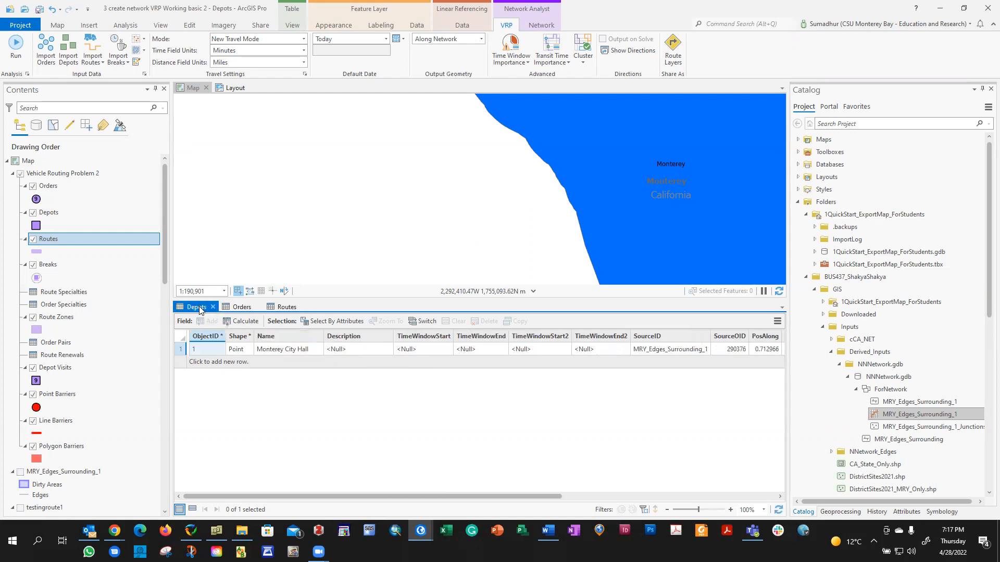
{"action": "left_click", "coordinate": [285, 350]}
{"action": "left_click", "coordinate": [286, 350]}
{"action": "key", "text": "ctrl+c"}
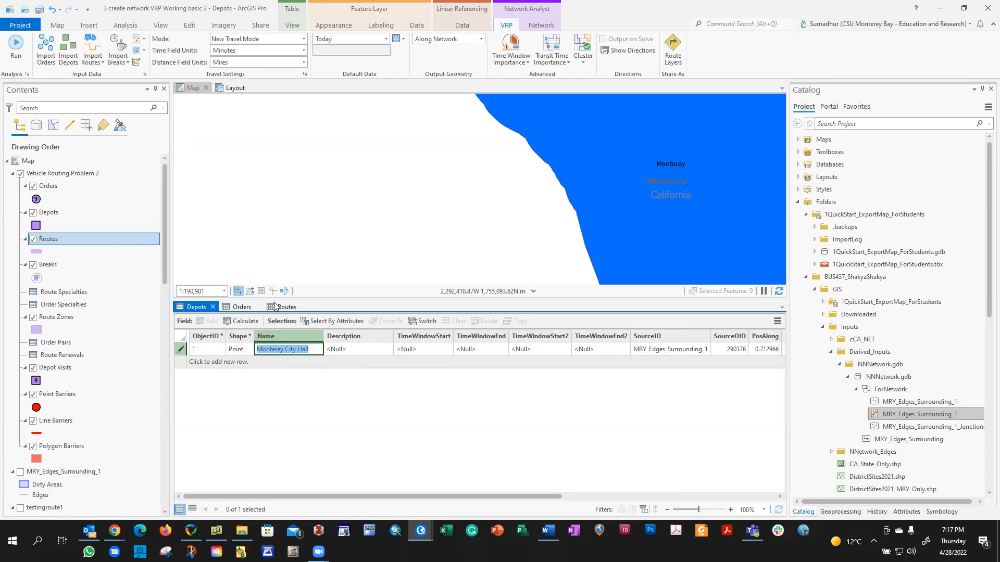
Set both StartDepotName and EndDepotName of the route to Monterey City Hall in the Routes table.
{"action": "left_click", "coordinate": [283, 308]}
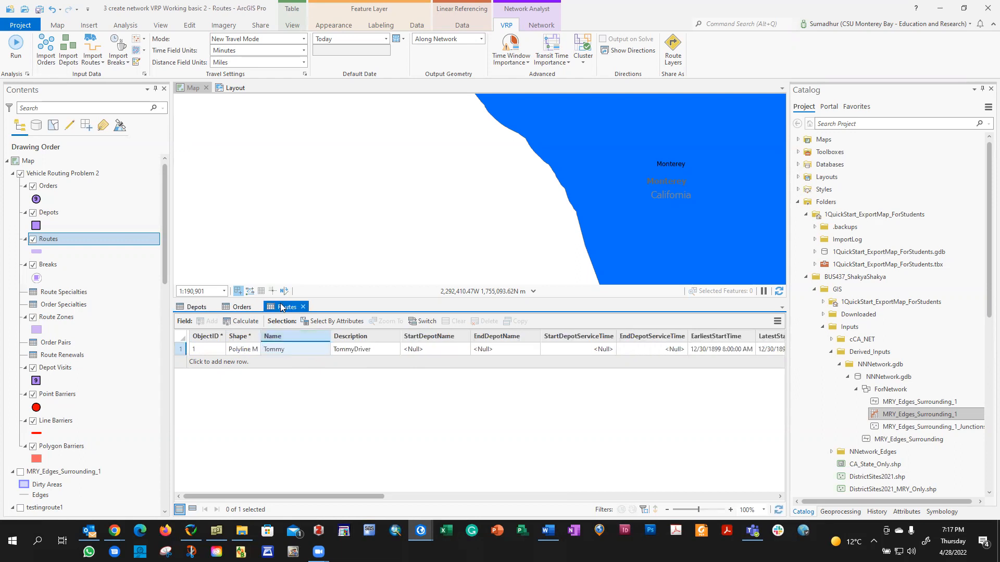
{"action": "double_click", "coordinate": [433, 347]}
{"action": "key", "text": "ctrl+v"}
{"action": "double_click", "coordinate": [502, 351]}
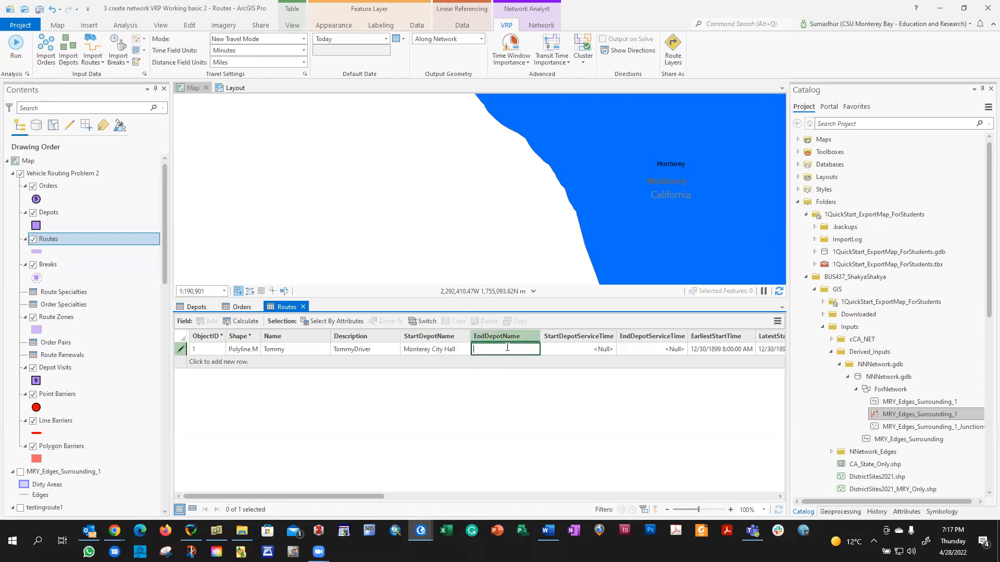
{"action": "key", "text": "ctrl+v"}
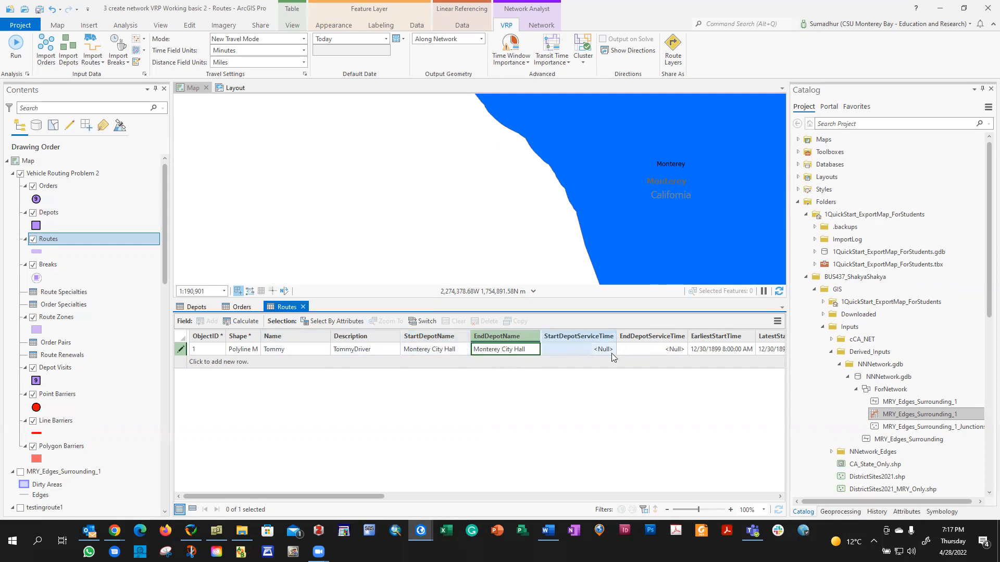
Set the date of the route's EarliestStartTime to today, 4/28/2022, keeping 8:00:00 AM, and glance at the start and end time notes in Word.
{"action": "left_click", "coordinate": [585, 348]}
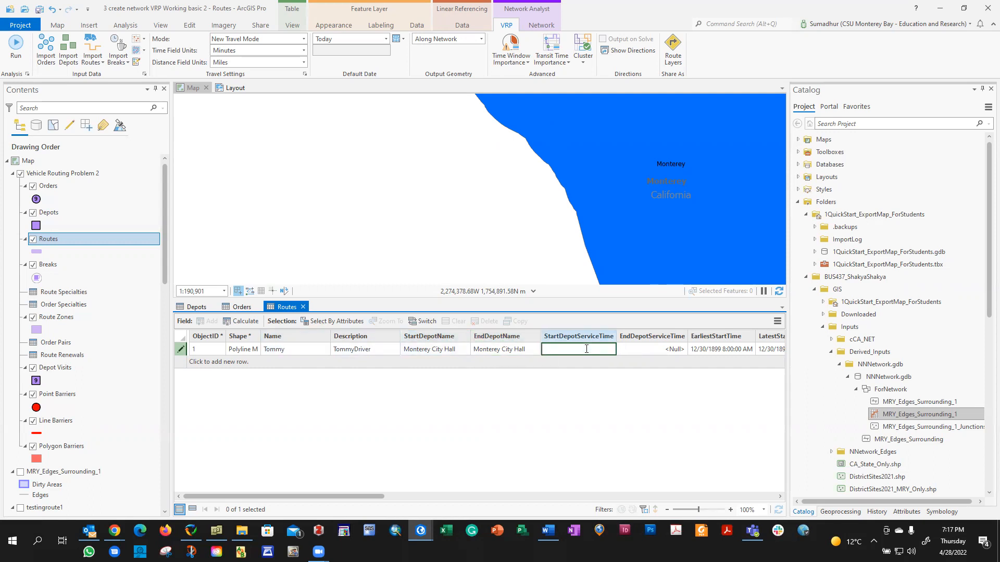
{"action": "left_click", "coordinate": [634, 349]}
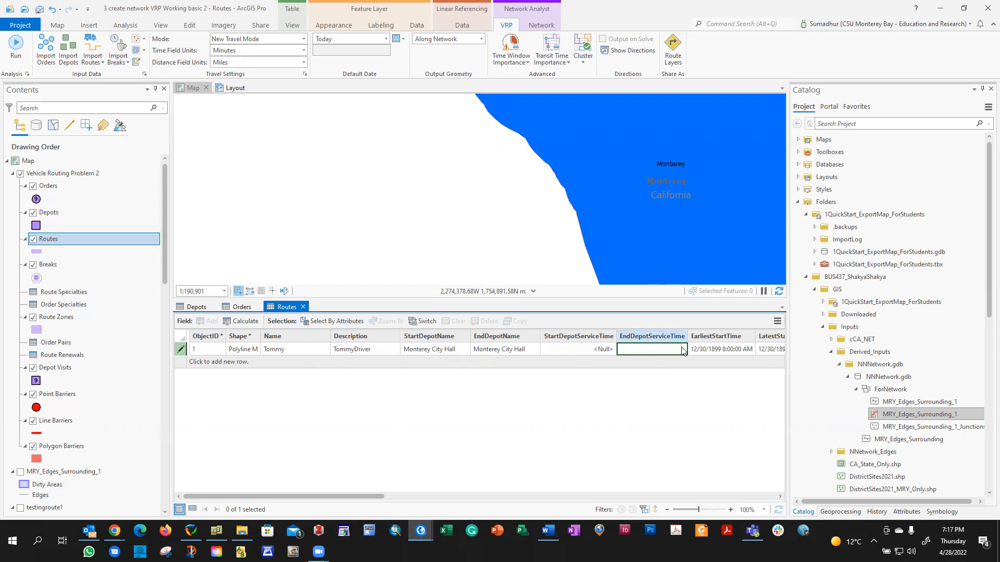
{"action": "left_click", "coordinate": [726, 347]}
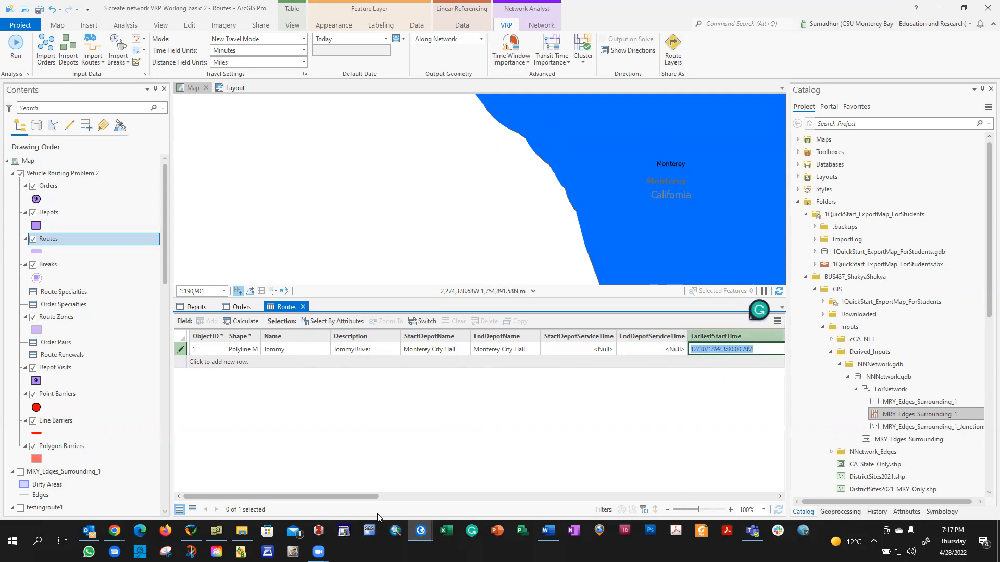
{"action": "left_click_drag", "start_coordinate": [312, 496], "coordinate": [371, 494]}
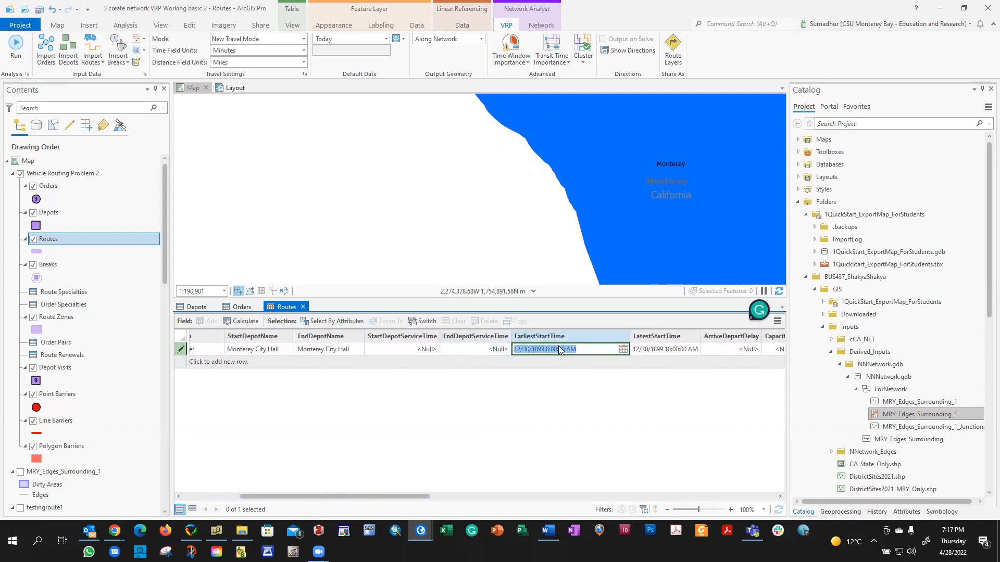
{"action": "left_click", "coordinate": [624, 349]}
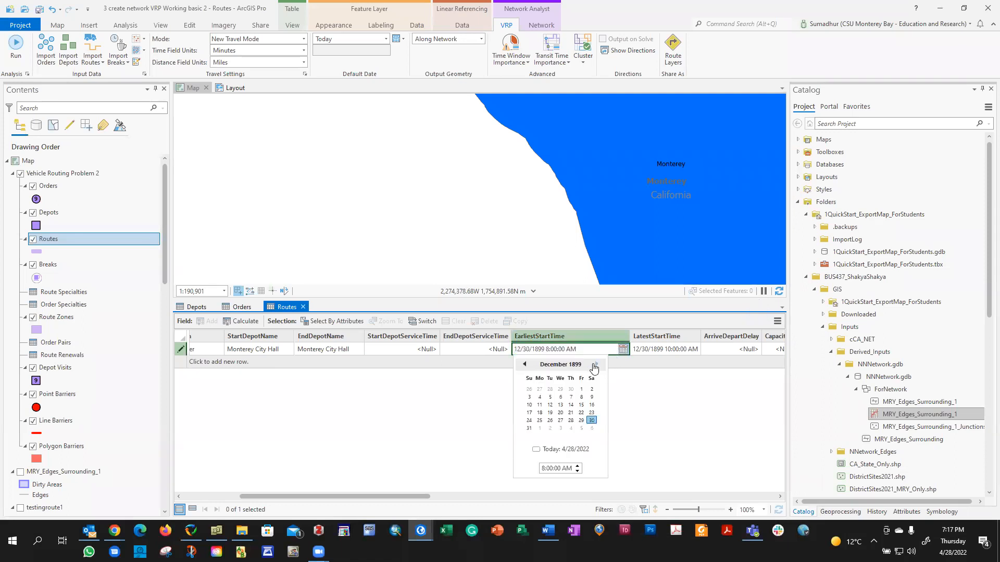
{"action": "left_click", "coordinate": [538, 451]}
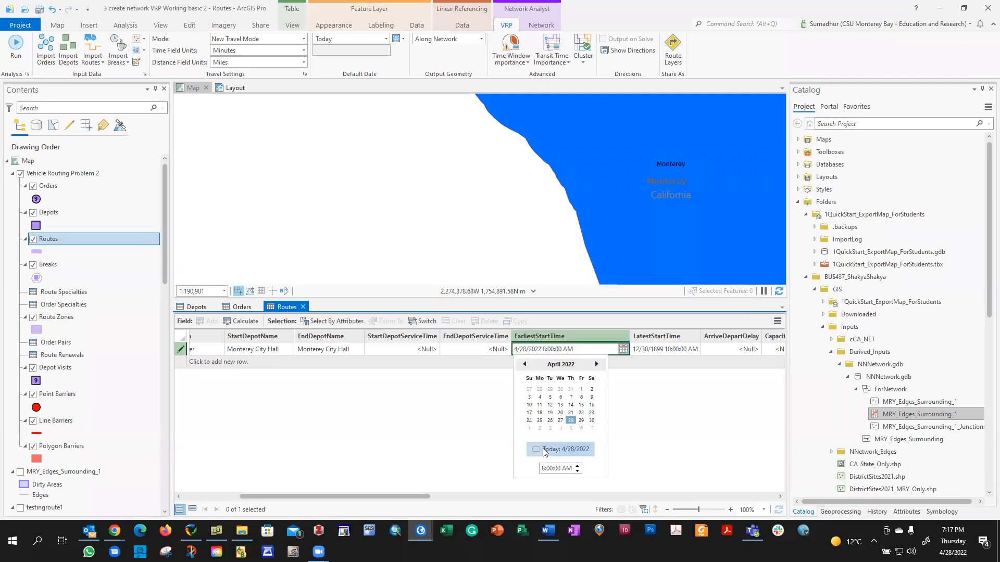
{"action": "left_click", "coordinate": [544, 348]}
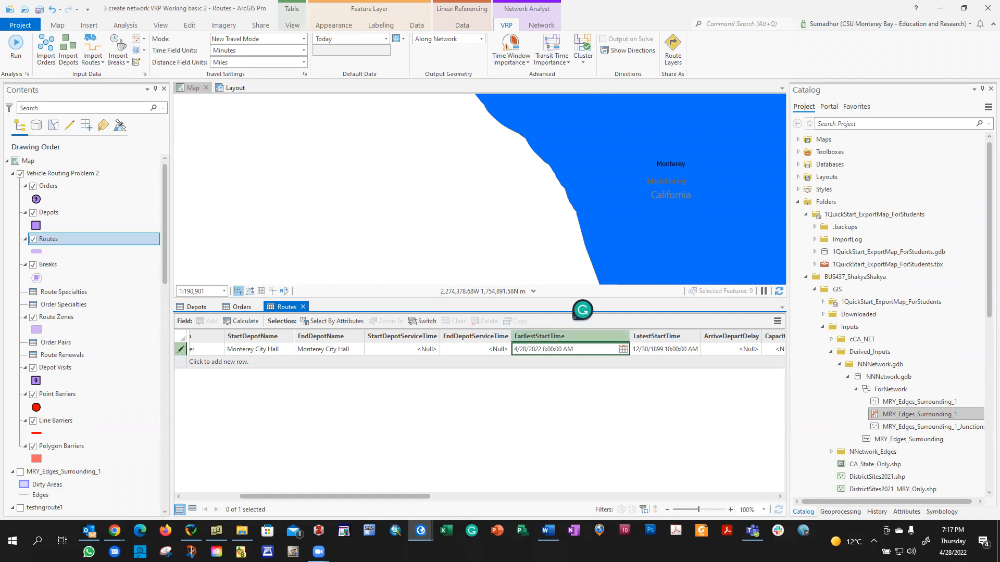
{"action": "key", "text": "alt+Tab"}
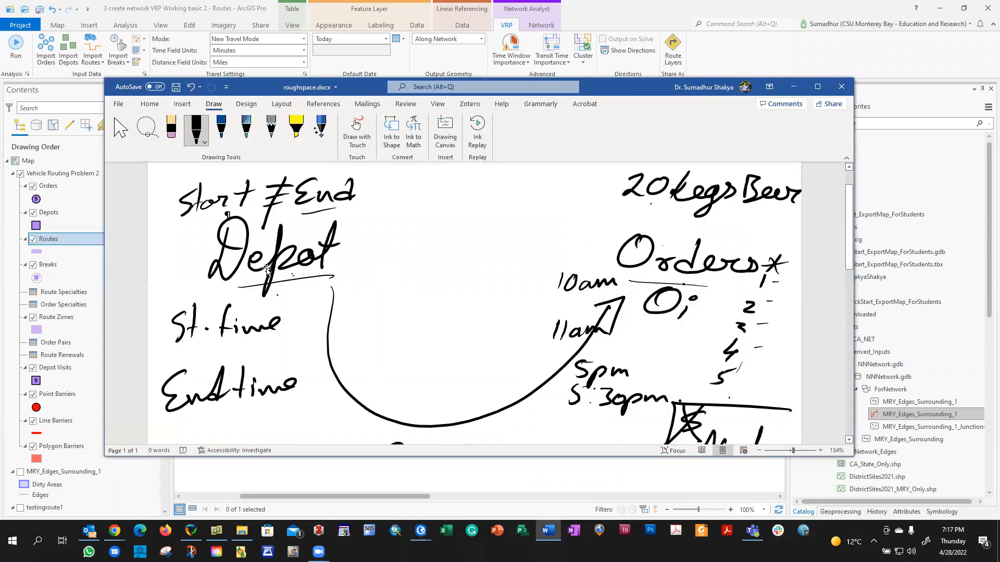
{"action": "key", "text": "alt+Tab"}
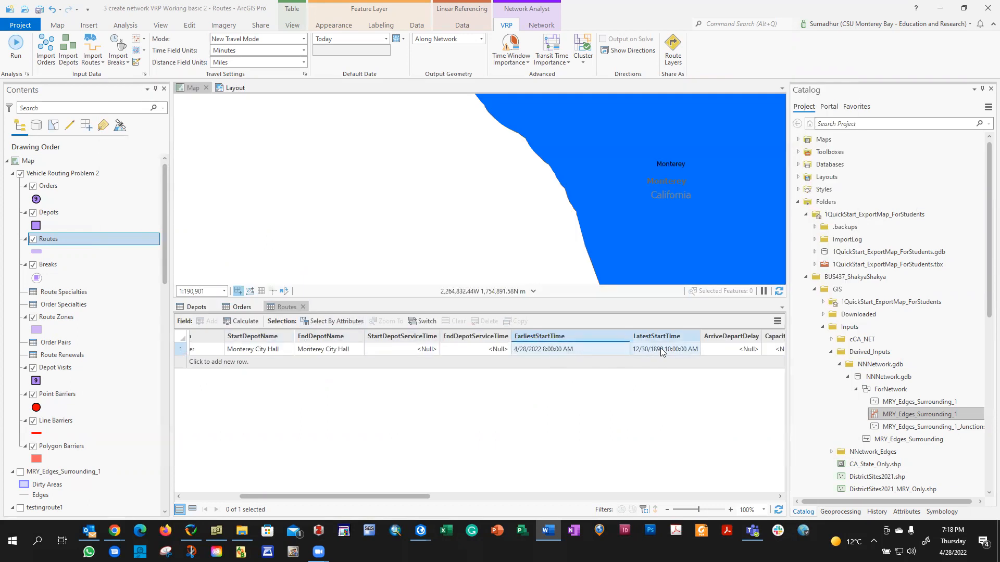
Copy the route's EarliestStartTime into LatestStartTime and change it to 4/28/2022 8:00:00 PM.
{"action": "left_click", "coordinate": [556, 349]}
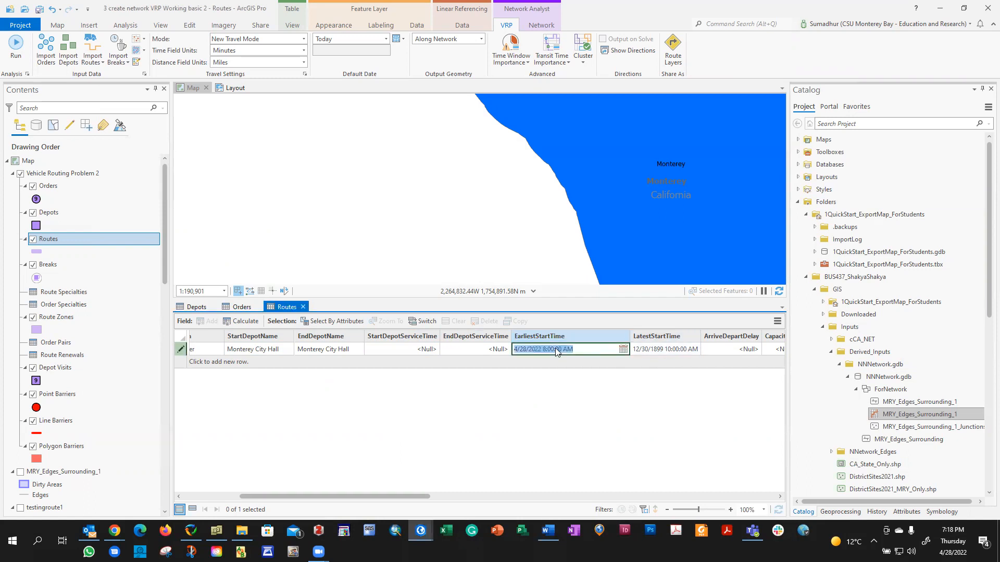
{"action": "left_click", "coordinate": [545, 349]}
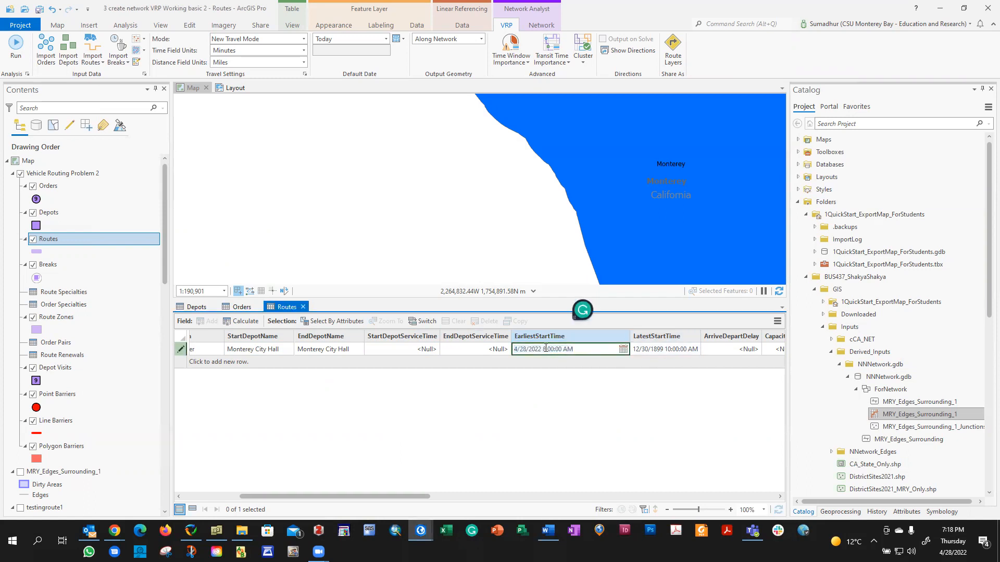
{"action": "triple_click", "coordinate": [545, 349]}
{"action": "key", "text": "ctrl+c"}
{"action": "left_click", "coordinate": [656, 347]}
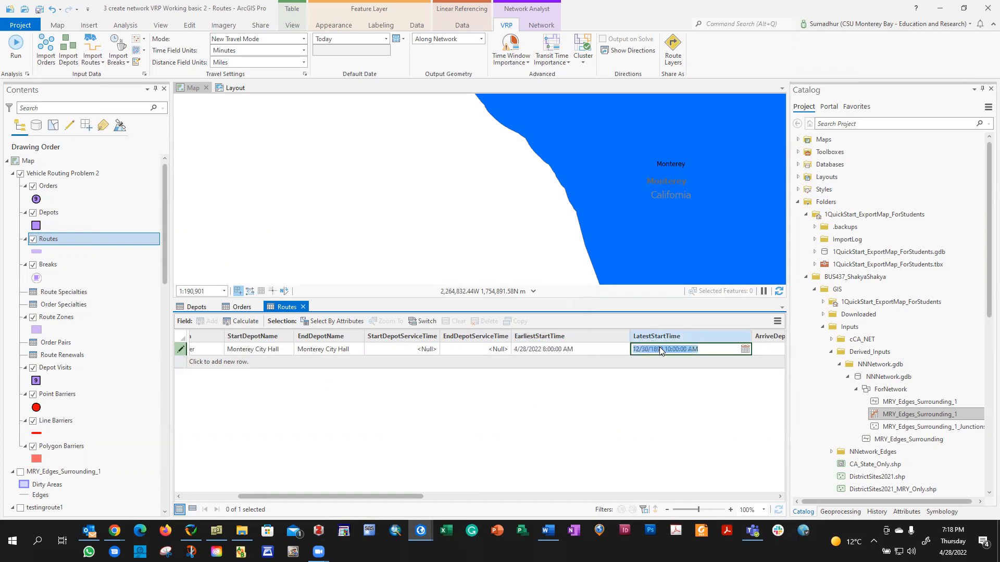
{"action": "key", "text": "ctrl+v"}
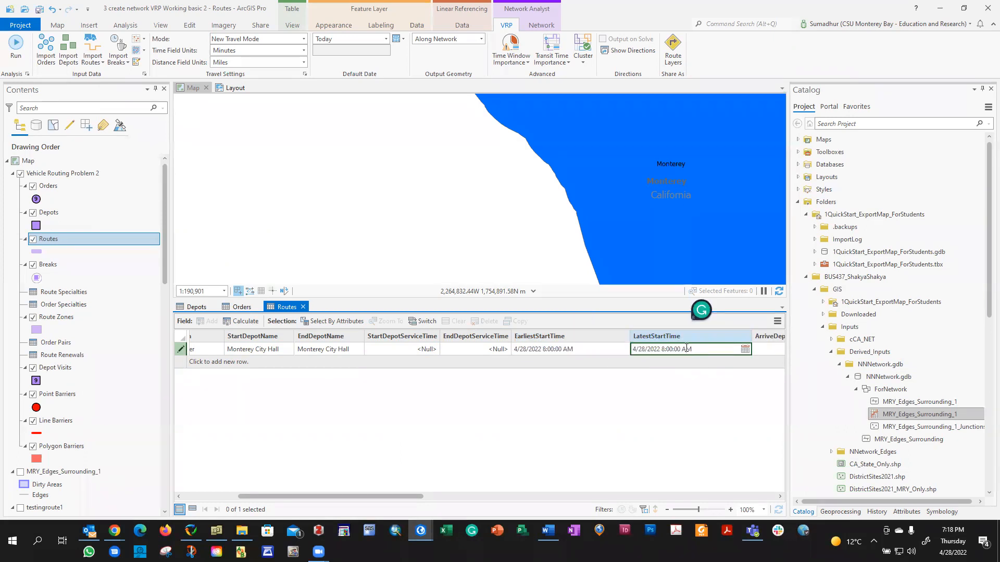
{"action": "left_click_drag", "start_coordinate": [687, 349], "coordinate": [683, 349]}
{"action": "type", "text": "P"}
{"action": "key", "text": "Tab"}
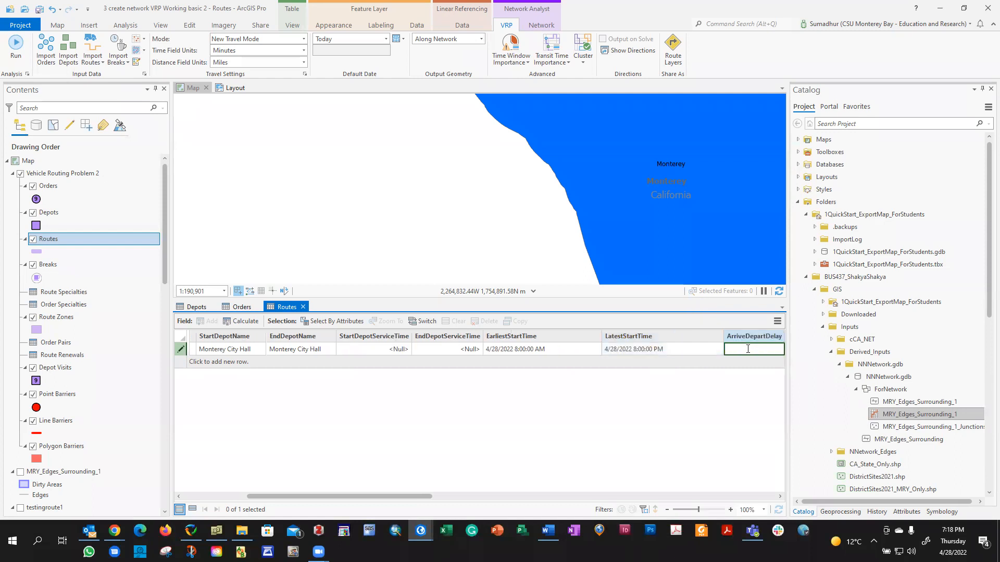
Set the route's Capacity_1 to 100 in the Routes table, leaving the other capacities empty.
{"action": "left_click", "coordinate": [781, 496]}
{"action": "left_click", "coordinate": [780, 496]}
{"action": "left_click", "coordinate": [780, 496]}
{"action": "left_click", "coordinate": [780, 496]}
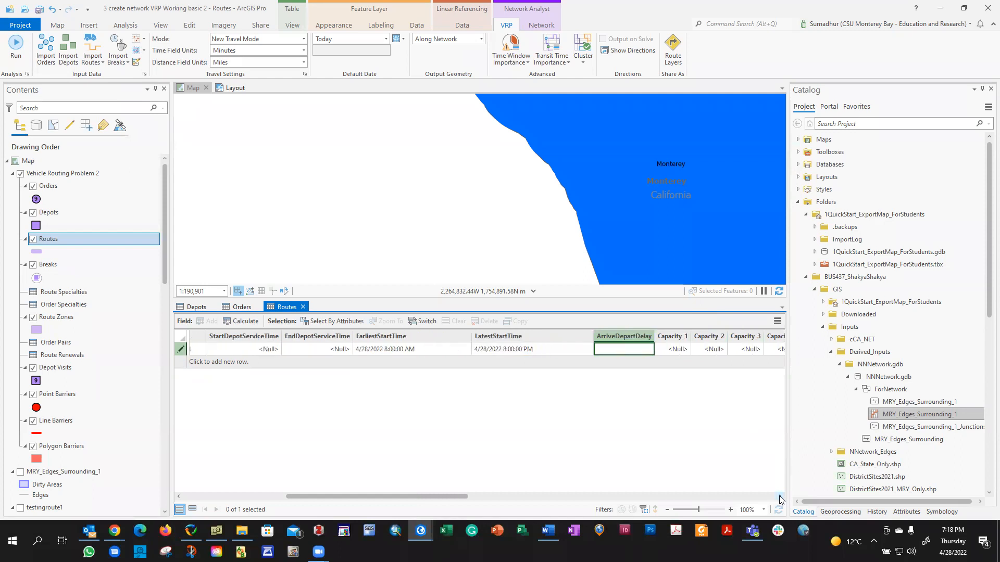
{"action": "left_click", "coordinate": [780, 496]}
{"action": "left_click", "coordinate": [780, 496]}
{"action": "left_click", "coordinate": [781, 497]}
{"action": "left_click", "coordinate": [781, 496]}
{"action": "left_click", "coordinate": [780, 496]}
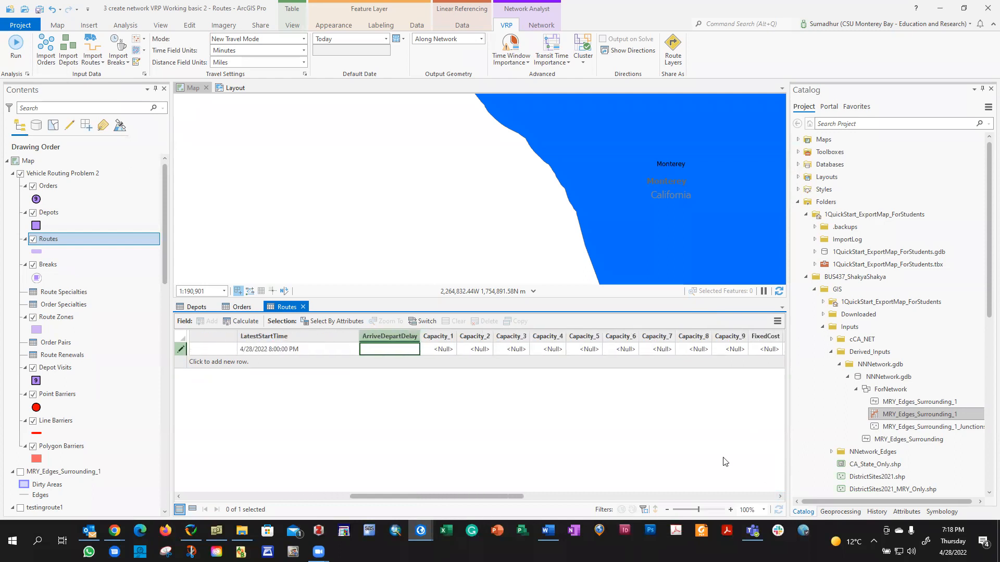
{"action": "left_click", "coordinate": [441, 351]}
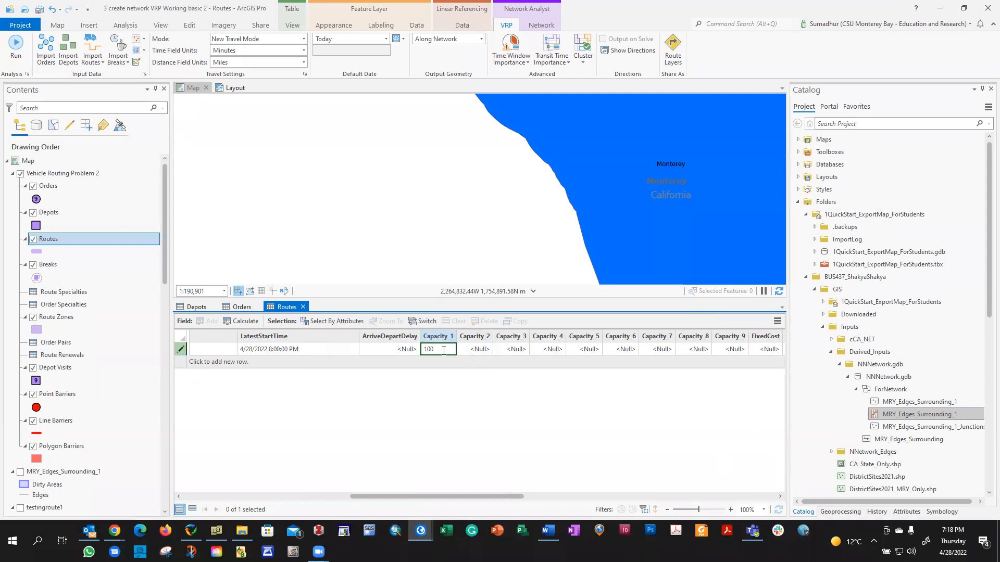
{"action": "key", "text": "Tab"}
{"action": "key", "text": "Tab"}
{"action": "key", "text": "Tab"}
{"action": "key", "text": "Tab"}
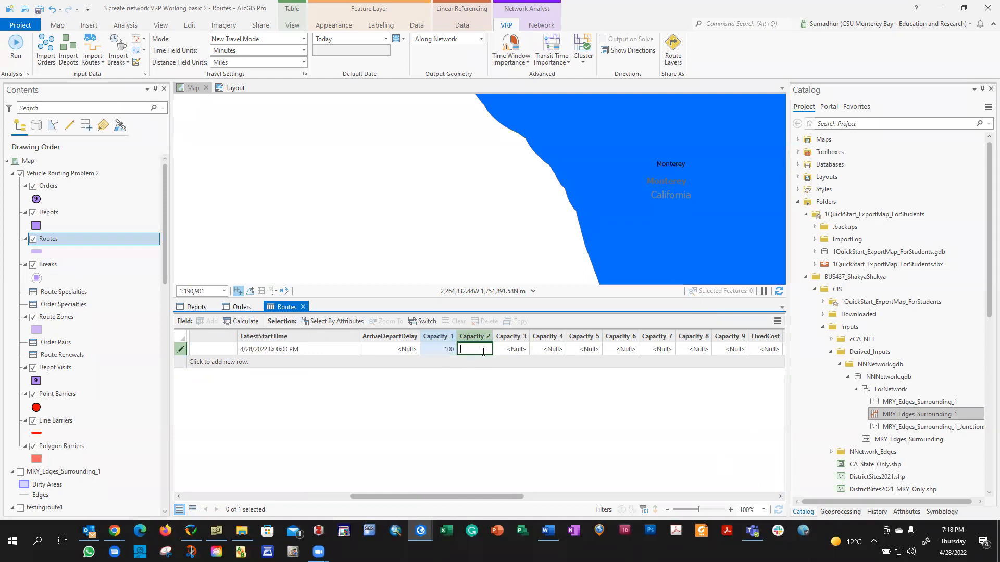
Set the route's CostPerUnitDistance to 1 and its CostPerUnitTime to 2.
{"action": "left_click_drag", "start_coordinate": [469, 497], "coordinate": [532, 491]}
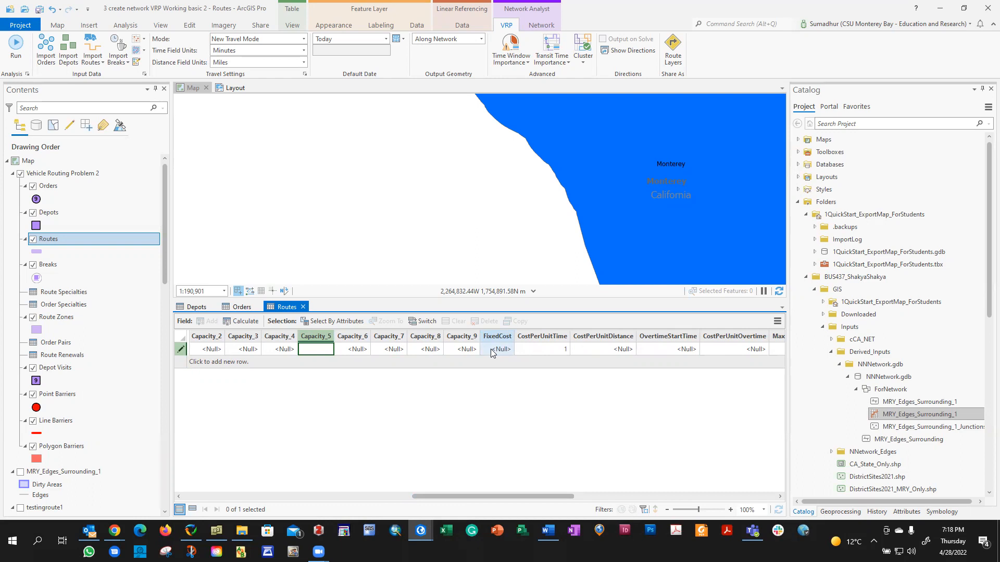
{"action": "left_click", "coordinate": [602, 347]}
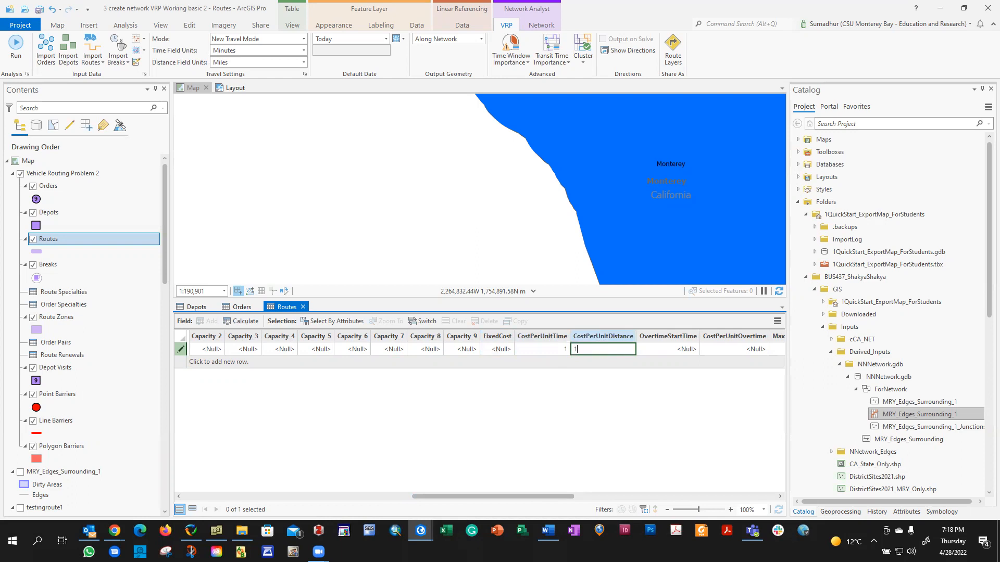
{"action": "left_click", "coordinate": [559, 347]}
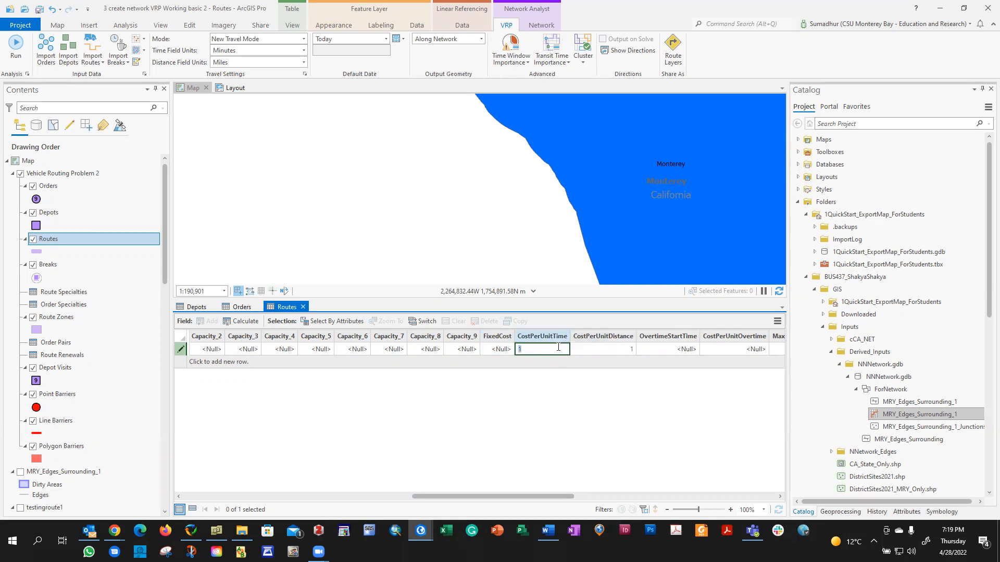
{"action": "key", "text": "Tab"}
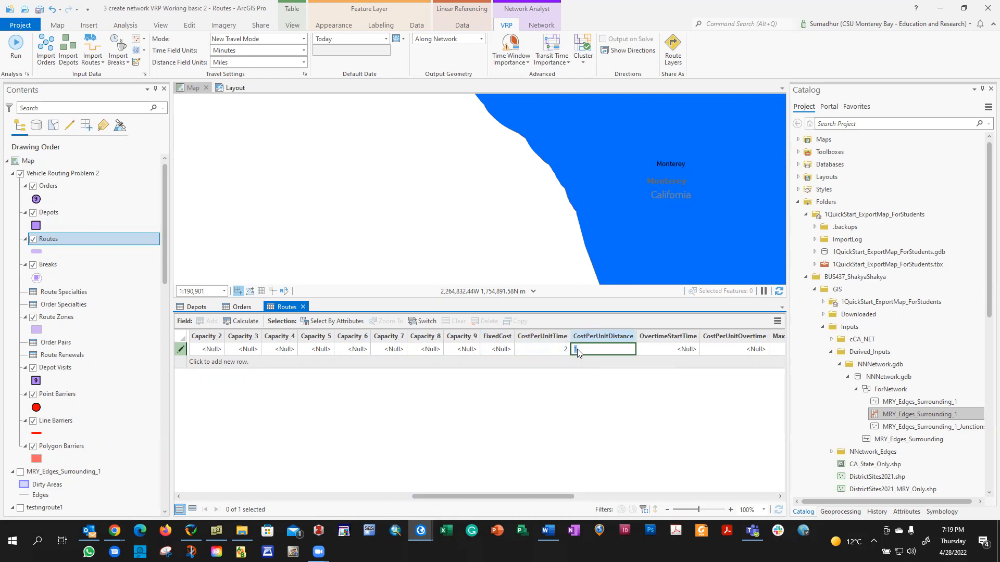
{"action": "key", "text": "Tab"}
Leave the route's overtime fields empty and set its MaxOrderCount to 10.
{"action": "left_click", "coordinate": [667, 348]}
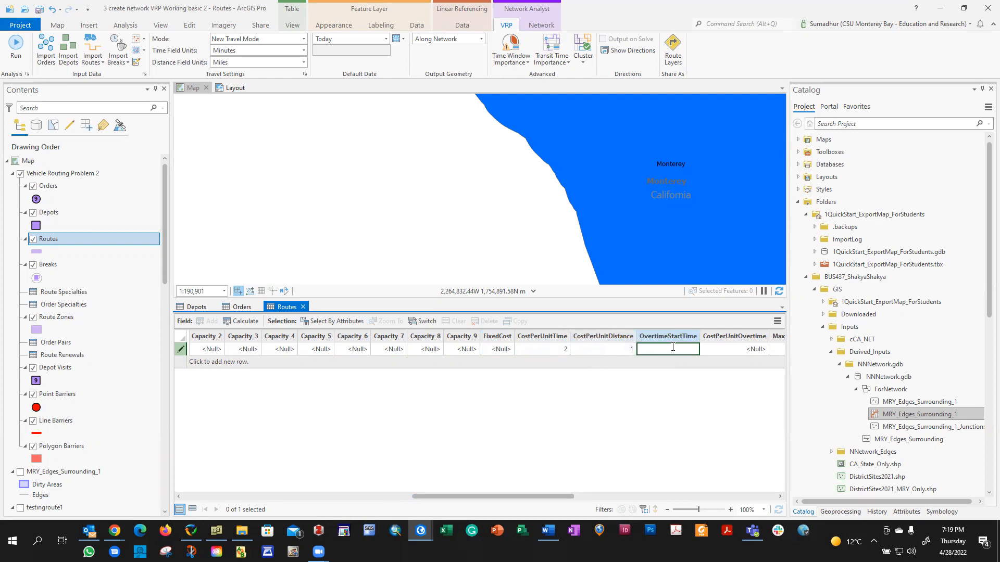
{"action": "key", "text": "Tab"}
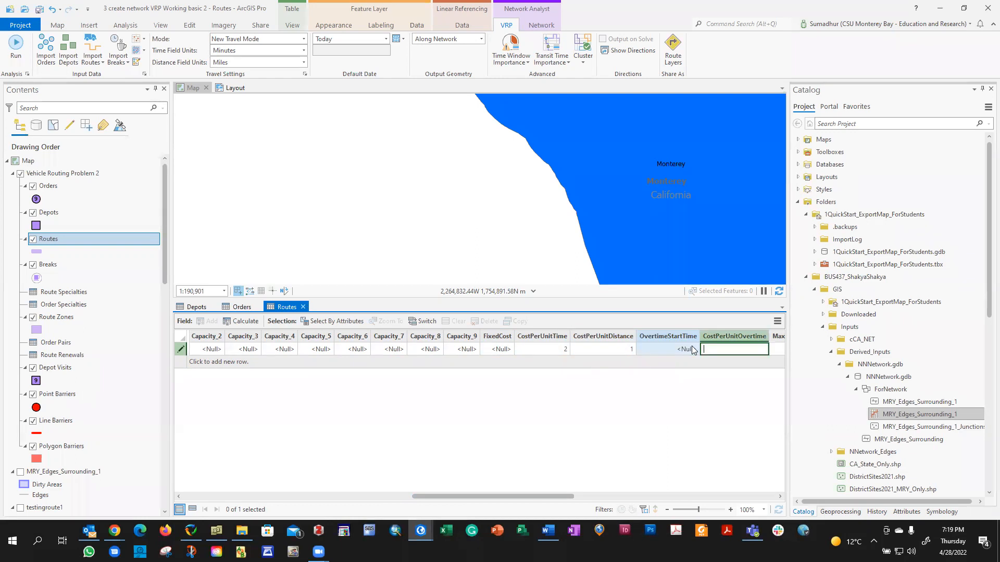
{"action": "key", "text": "Tab"}
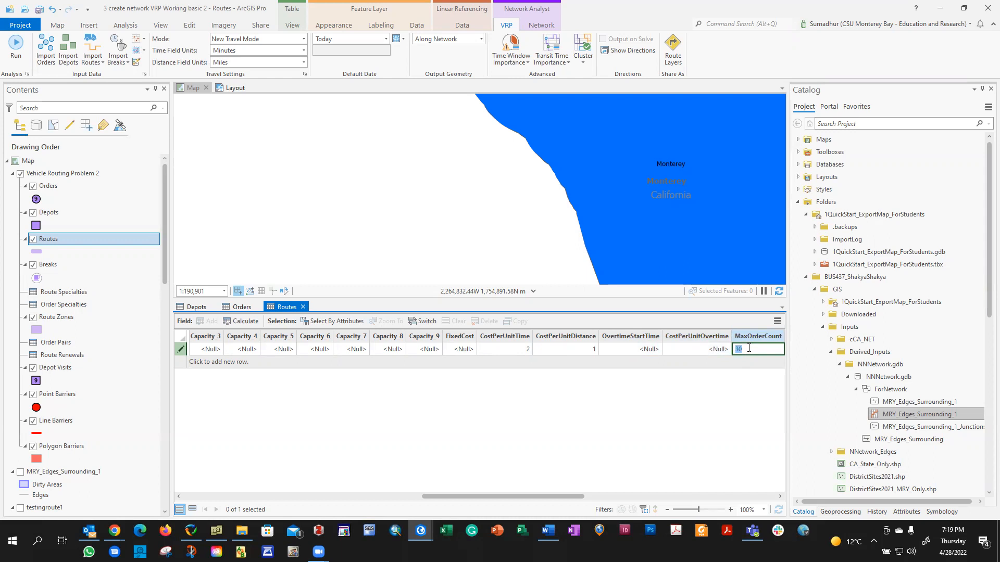
{"action": "type", "text": "10"}
{"action": "key", "text": "Tab"}
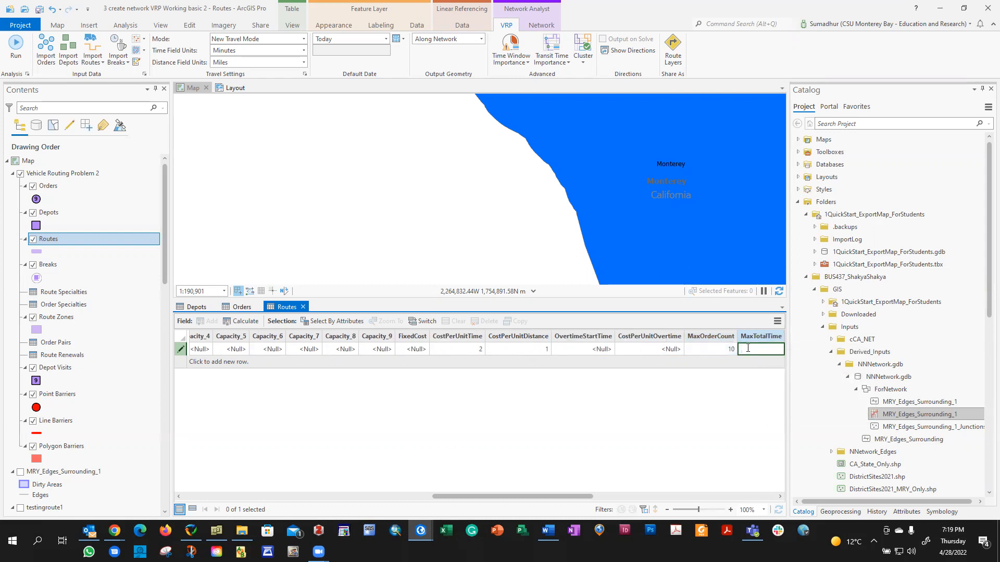
Review the route's remaining fields, from MaxTotalTime through AssignmentRule and the violated constraints to RegularTimeCost, and return to the table's first columns.
{"action": "key", "text": "Tab"}
{"action": "double_click", "coordinate": [694, 348]}
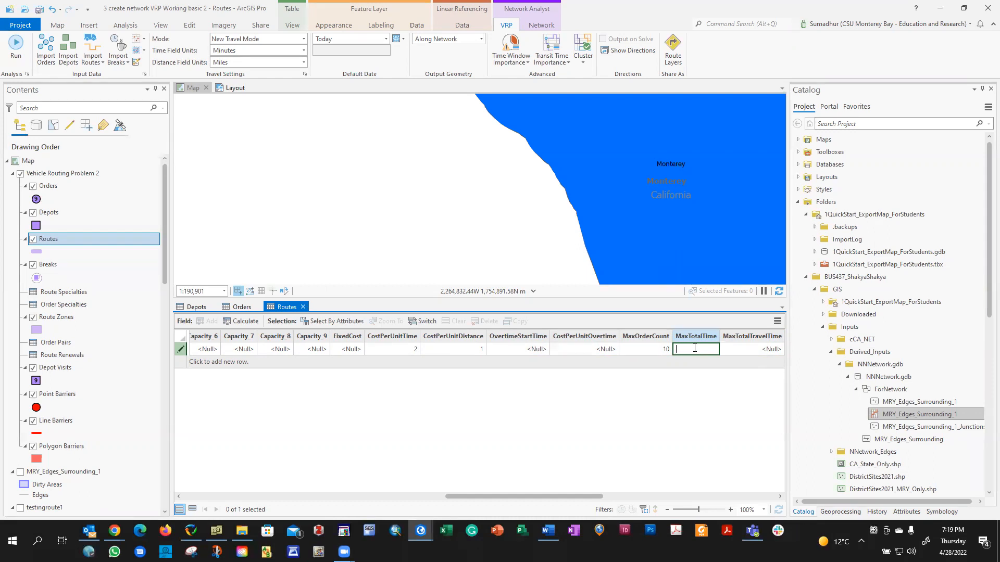
{"action": "key", "text": "Tab"}
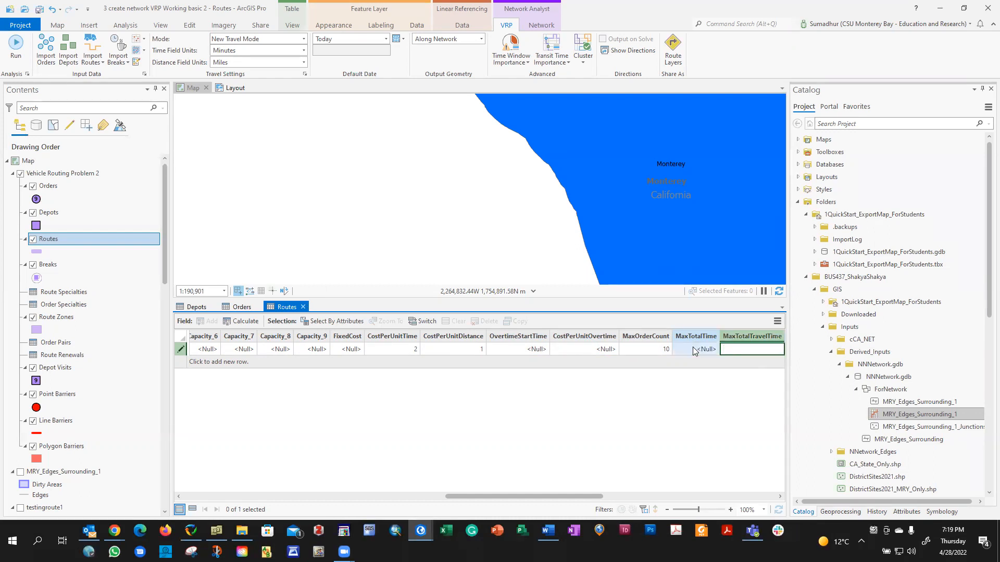
{"action": "key", "text": "Tab"}
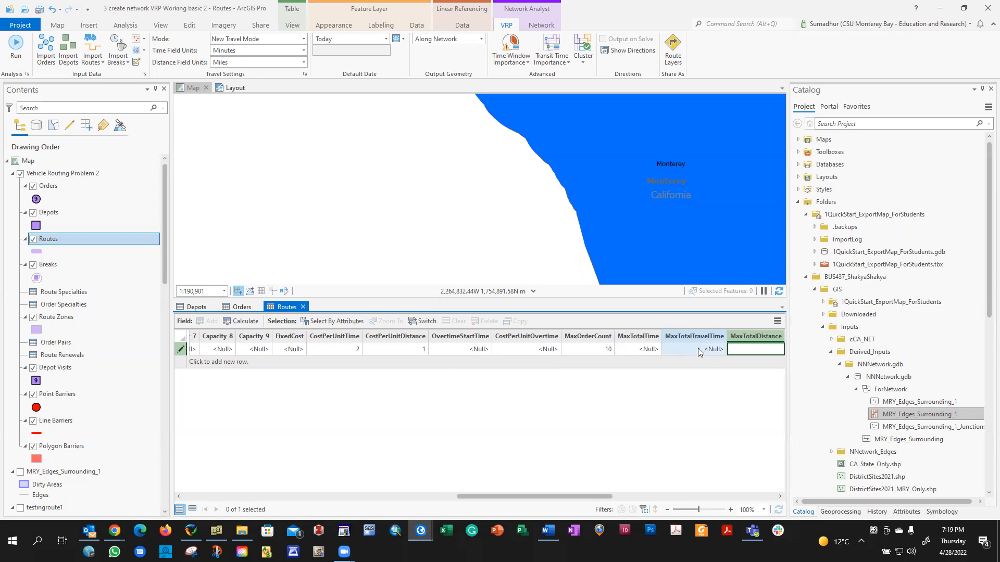
{"action": "key", "text": "Tab"}
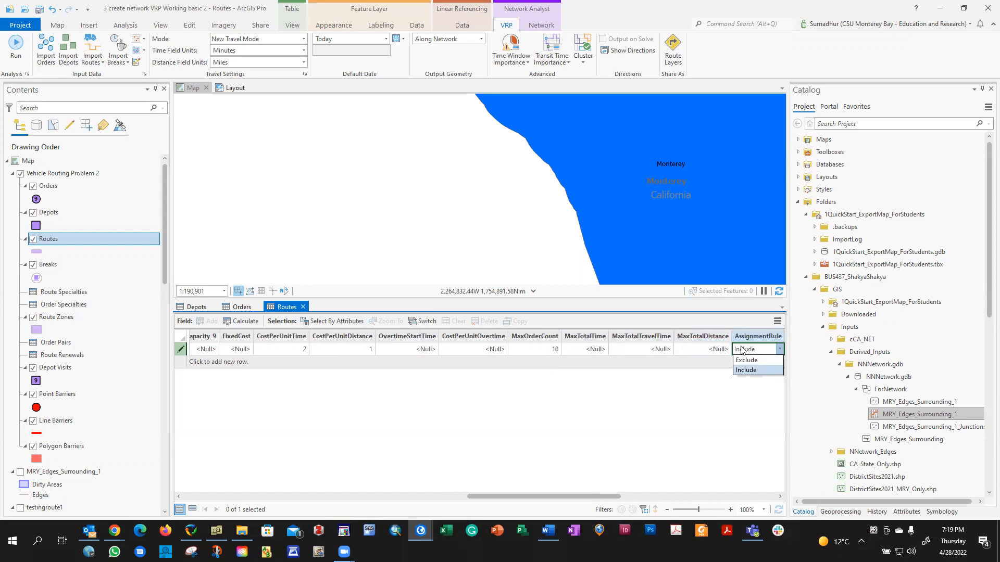
{"action": "key", "text": "Tab"}
{"action": "key", "text": "Tab"}
{"action": "key", "text": "Tab"}
{"action": "key", "text": "Tab"}
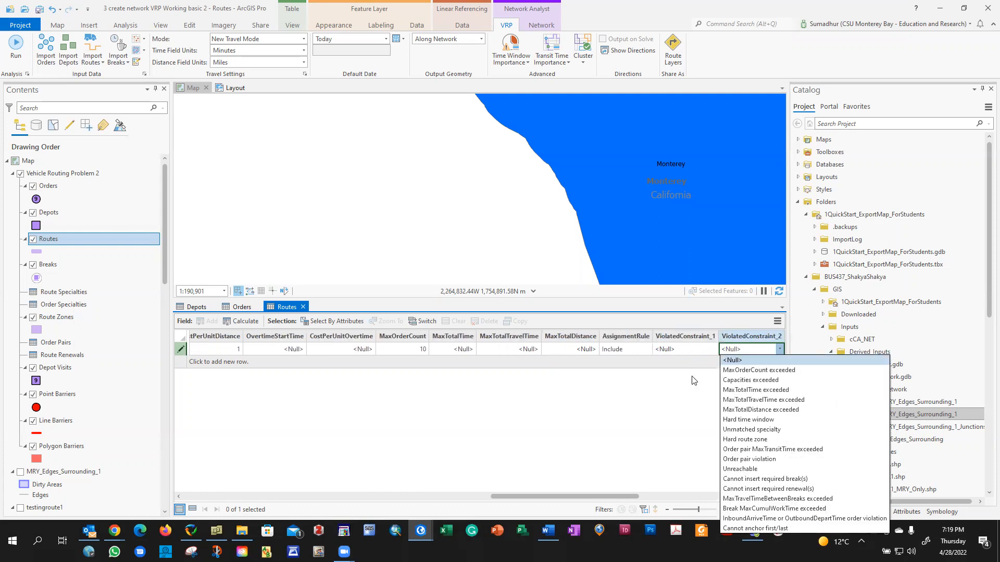
{"action": "key", "text": "Tab"}
{"action": "key", "text": "Tab"}
{"action": "key", "text": "Tab"}
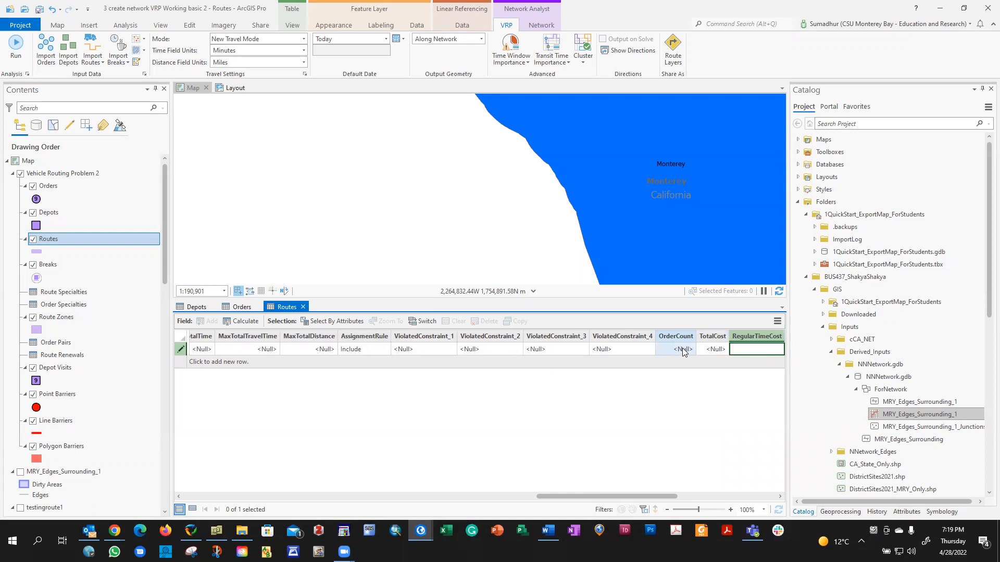
{"action": "left_click", "coordinate": [683, 348]}
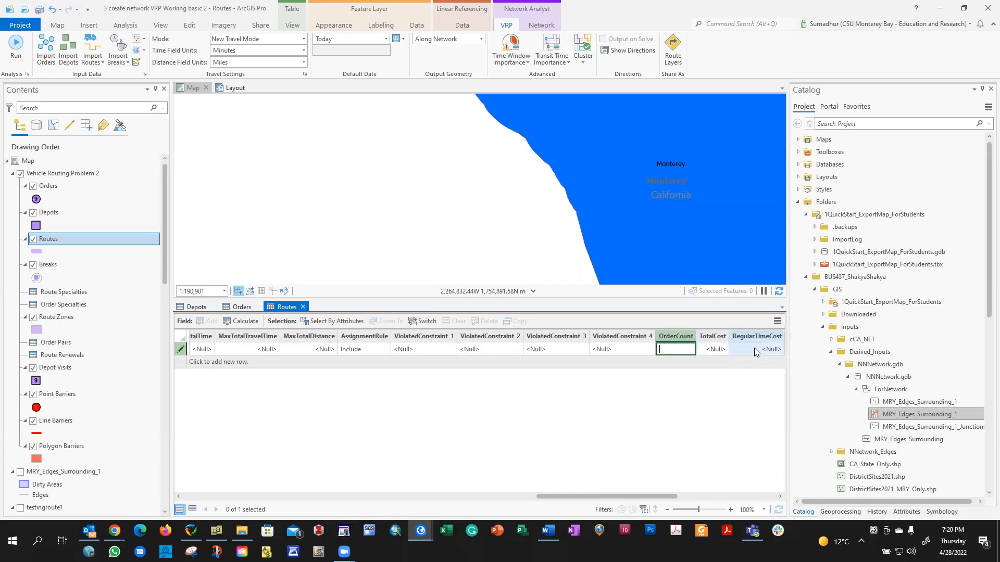
{"action": "left_click_drag", "start_coordinate": [571, 493], "coordinate": [188, 499]}
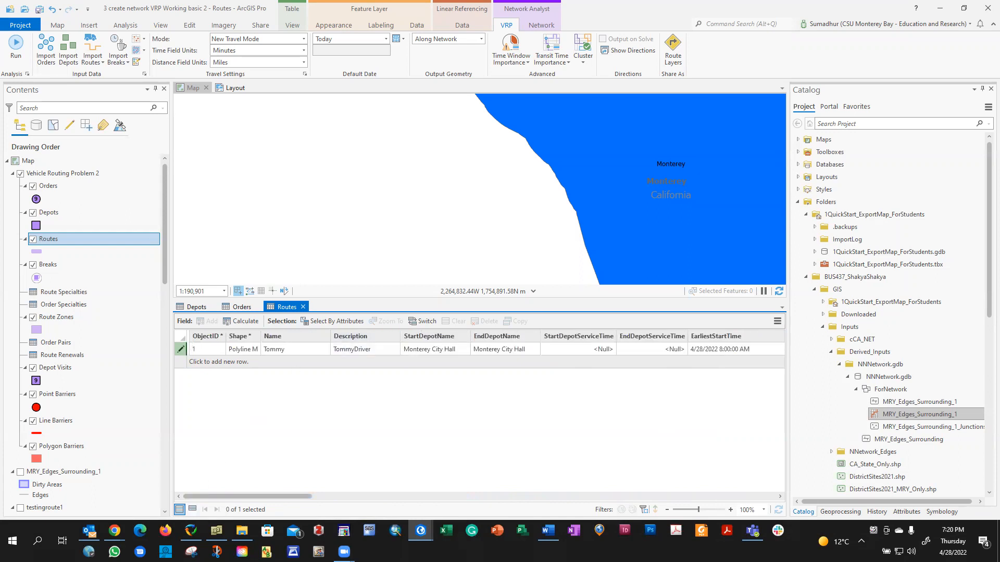
Switch to Word and review the handwritten routing notes in roughspace.docx.
{"action": "key", "text": "alt+Tab"}
{"action": "left_click", "coordinate": [736, 40]}
{"action": "scroll", "coordinate": [523, 250], "scroll_direction": "down", "scroll_amount": 3}
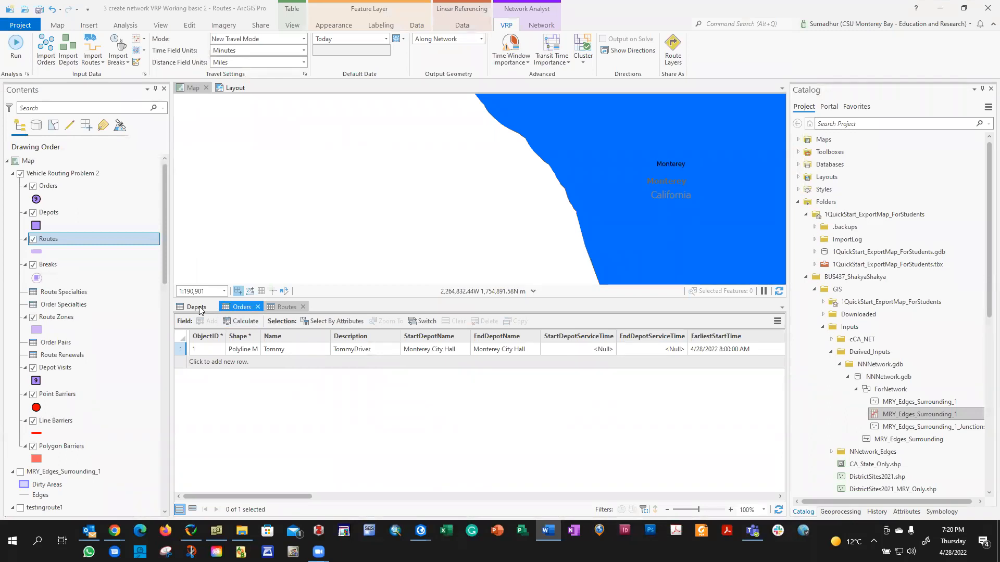
Enter "sstarting point" as the description of the Monterey City Hall depot in the Depots table.
{"action": "left_click", "coordinate": [237, 307]}
{"action": "left_click", "coordinate": [197, 307]}
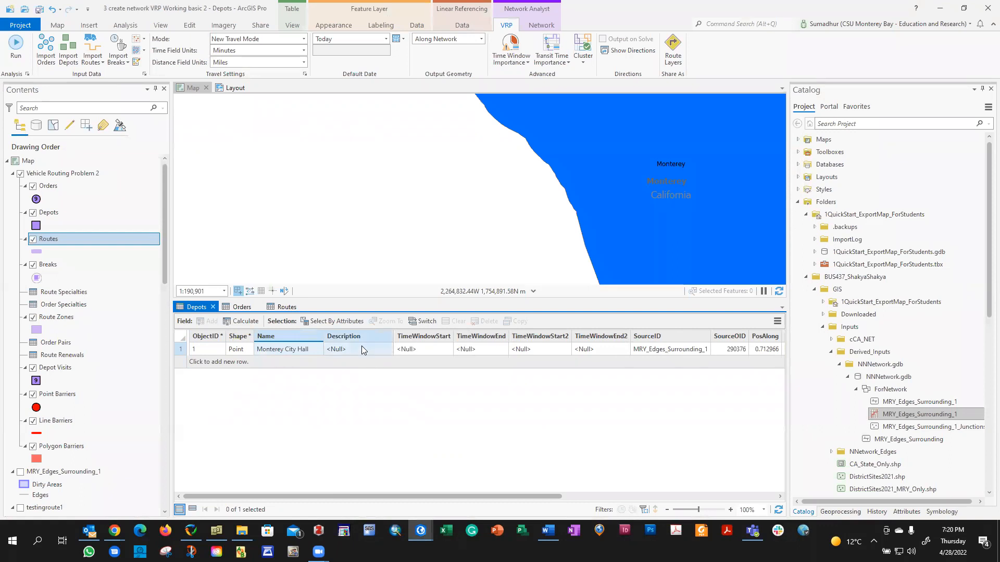
{"action": "left_click", "coordinate": [362, 346]}
{"action": "left_click", "coordinate": [362, 346]}
{"action": "type", "text": "starting point"}
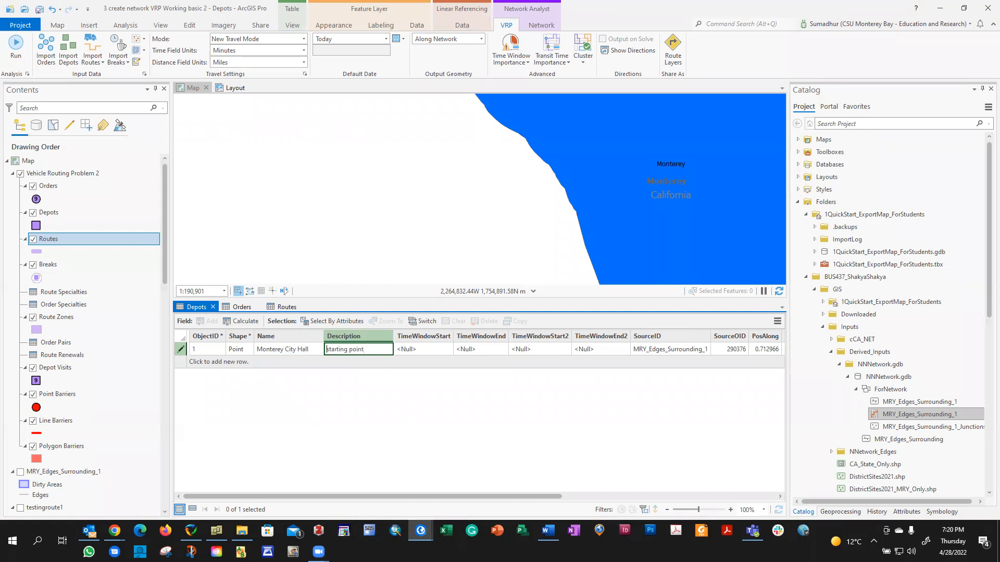
{"action": "type", "text": "s"}
{"action": "key", "text": "Tab"}
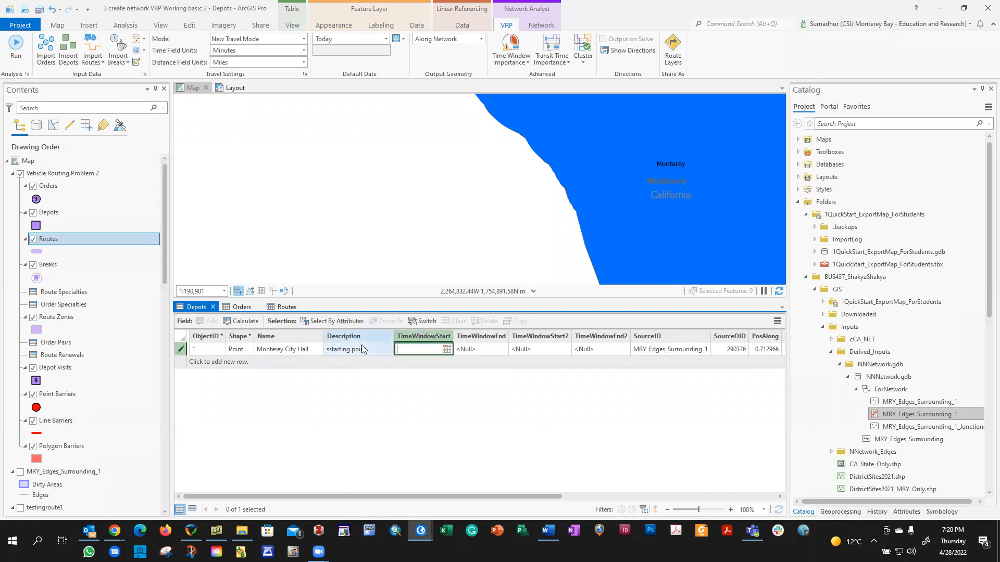
Set the Monterey City Hall depot's TimeWindowStart to 4/28/2022 5:00:00 AM.
{"action": "left_click", "coordinate": [447, 349]}
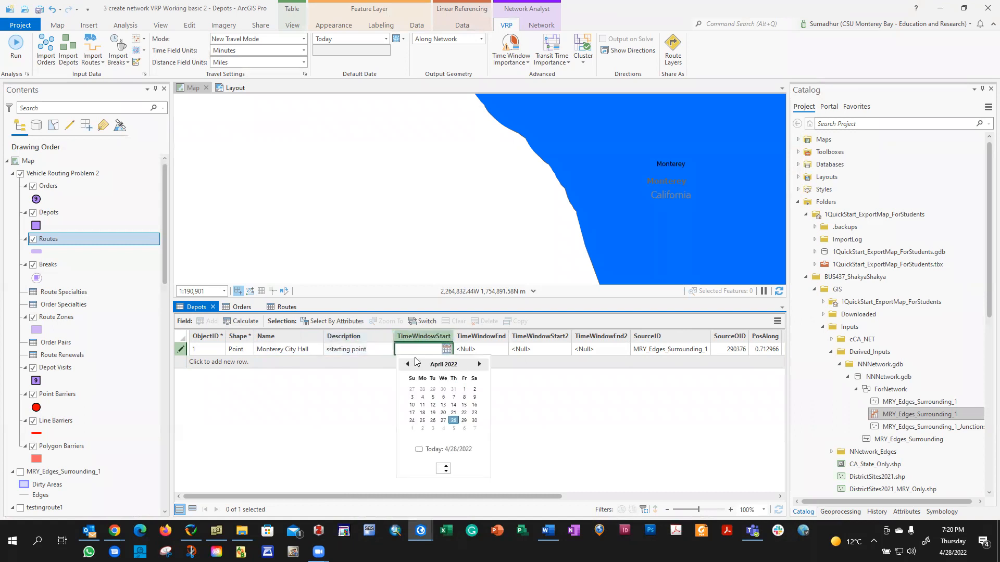
{"action": "left_click", "coordinate": [415, 352]}
{"action": "key", "text": "ctrl+v"}
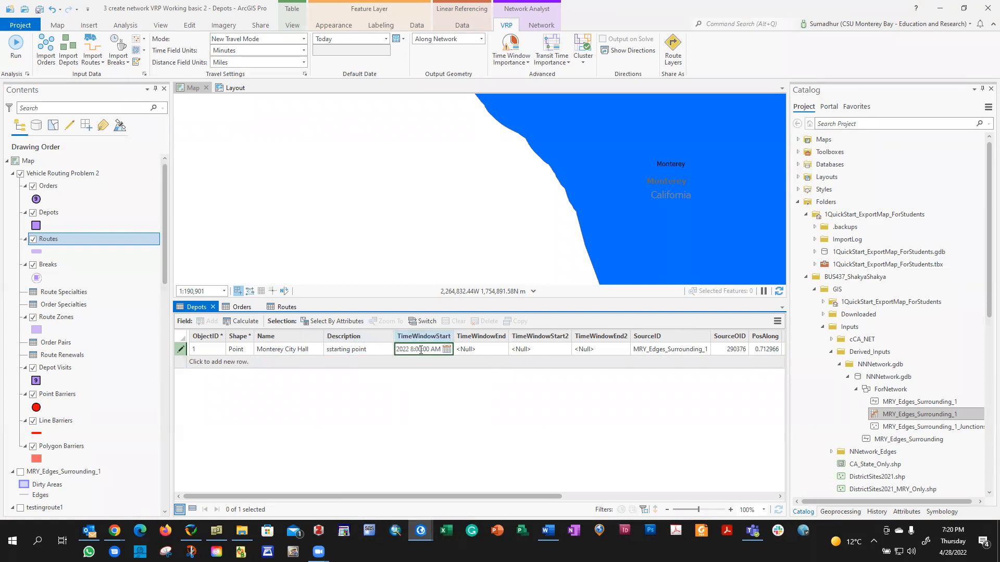
{"action": "left_click", "coordinate": [462, 353]}
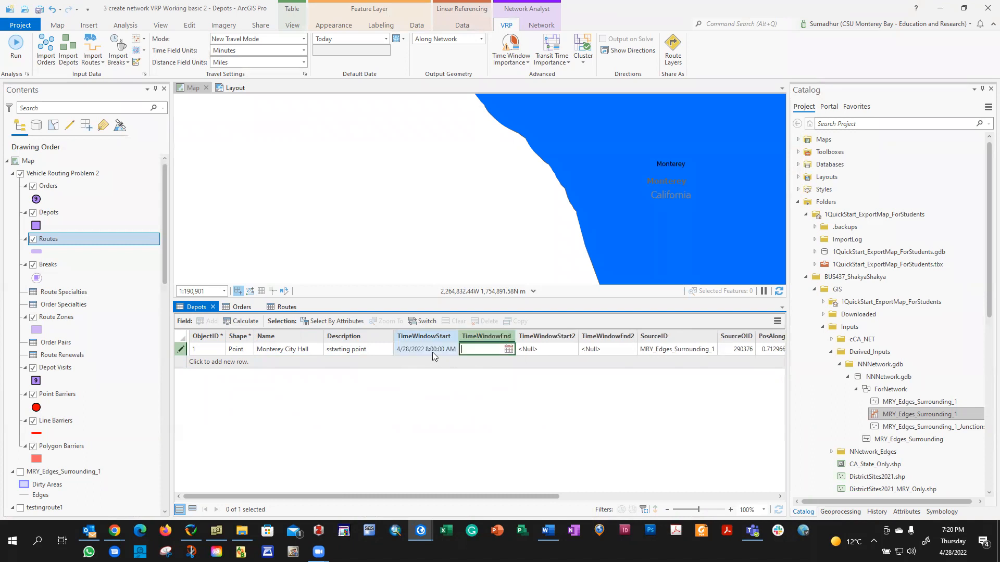
{"action": "left_click", "coordinate": [433, 348]}
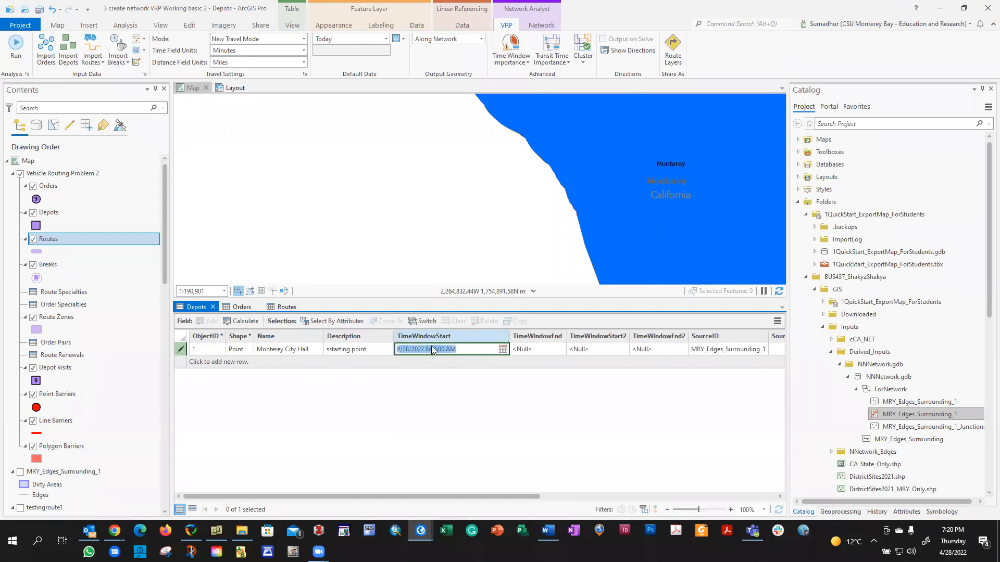
{"action": "left_click", "coordinate": [427, 348]}
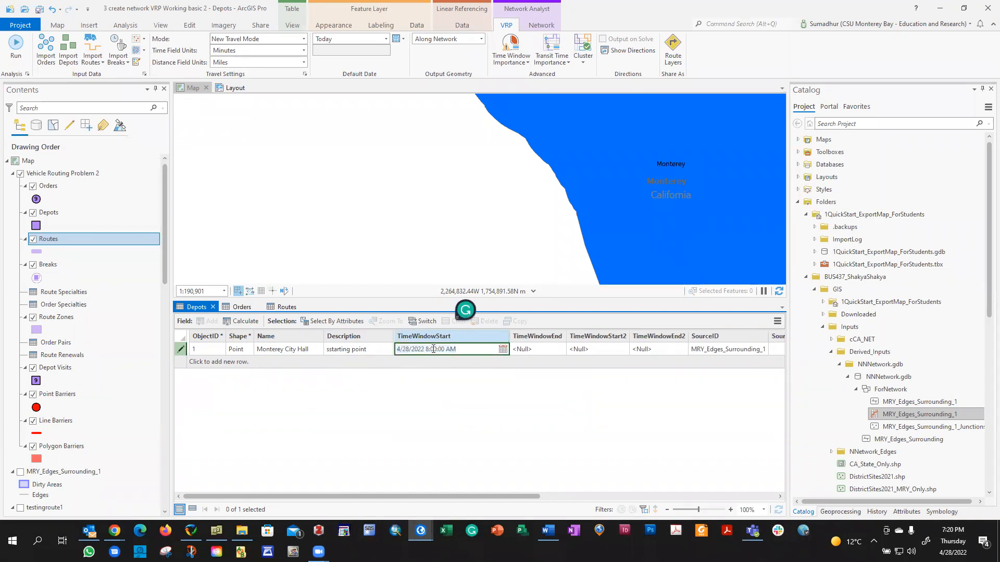
{"action": "key", "text": "shift+Right"}
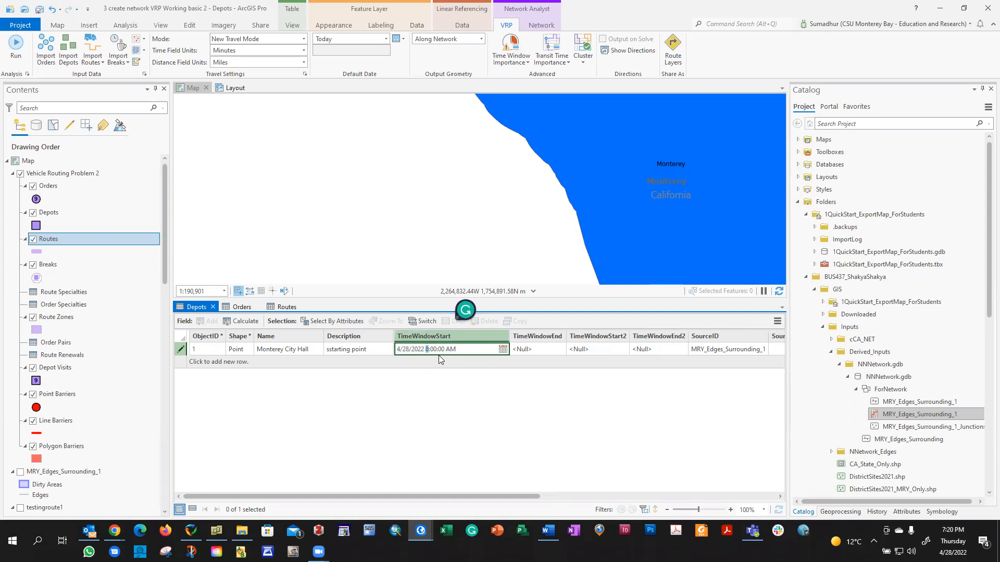
{"action": "type", "text": "05"}
{"action": "key", "text": "Return"}
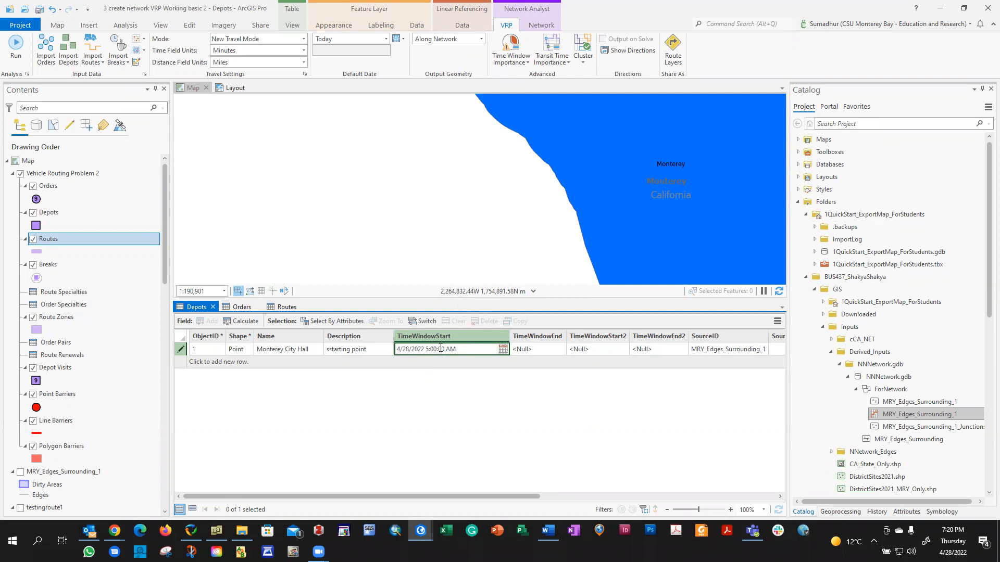
Copy the depot's start time into TimeWindowEnd and change it to 4/28/2022 11:59:00 PM.
{"action": "left_click", "coordinate": [440, 349]}
{"action": "key", "text": "ctrl+a"}
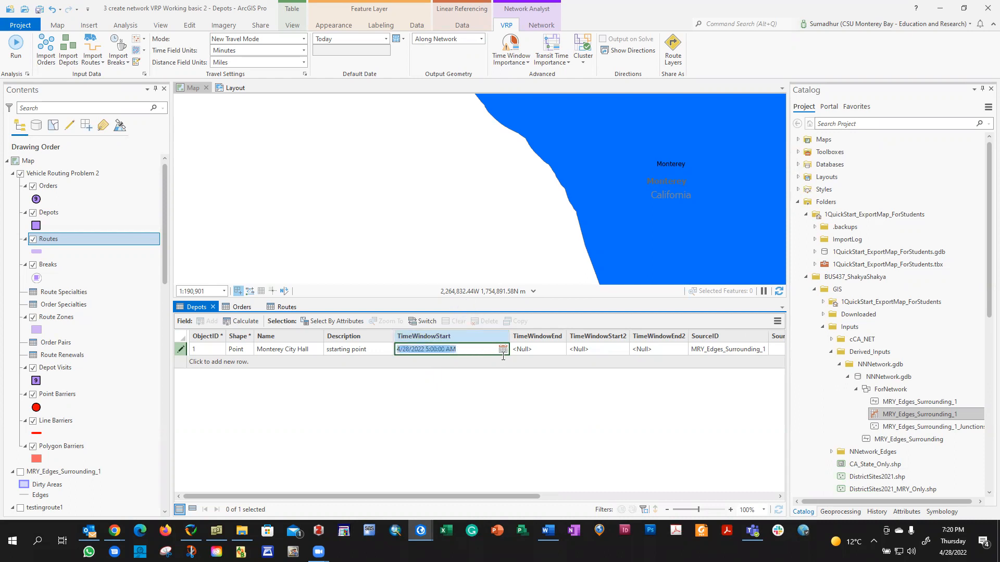
{"action": "key", "text": "ctrl+c"}
{"action": "left_click", "coordinate": [546, 350]}
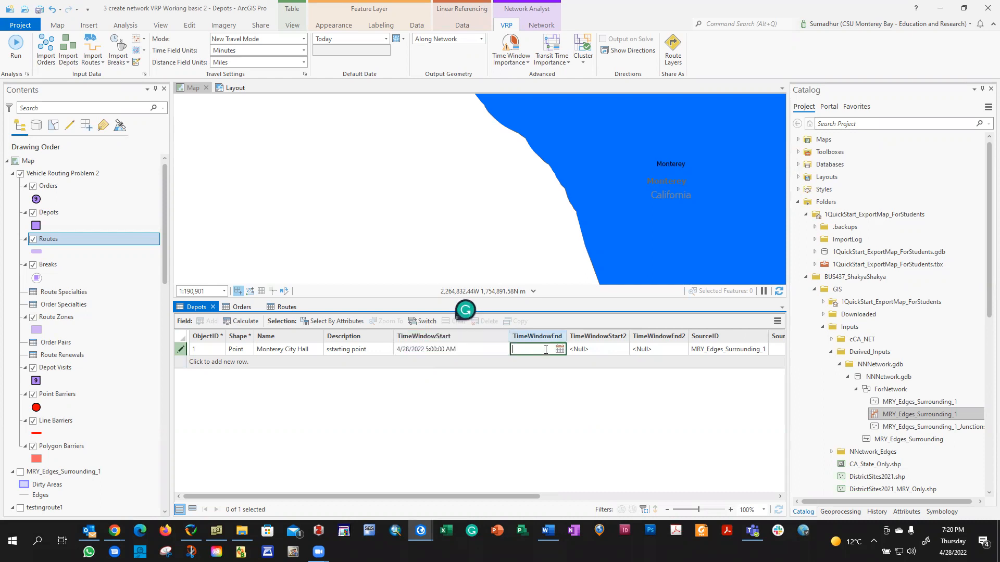
{"action": "key", "text": "ctrl+v"}
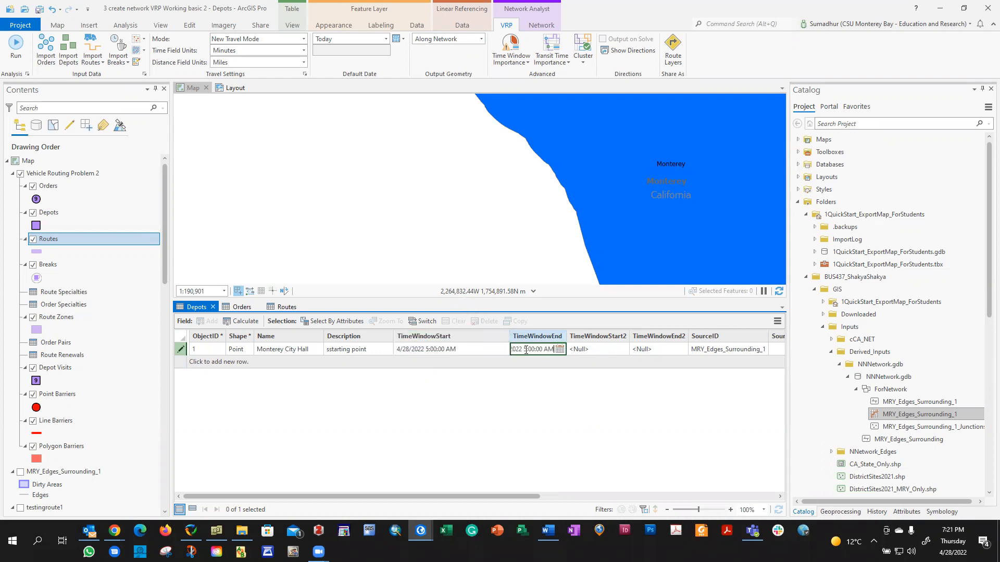
{"action": "left_click_drag", "start_coordinate": [524, 350], "coordinate": [528, 349]}
{"action": "type", "text": "11:"}
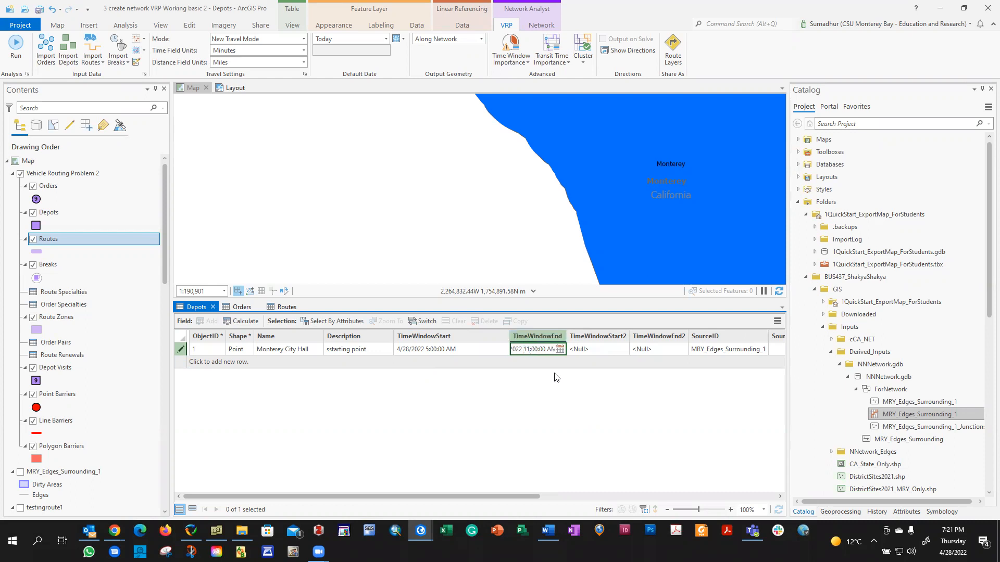
{"action": "type", "text": "59"}
{"action": "left_click", "coordinate": [554, 350]}
{"action": "type", "text": "p"}
{"action": "left_click", "coordinate": [621, 354]}
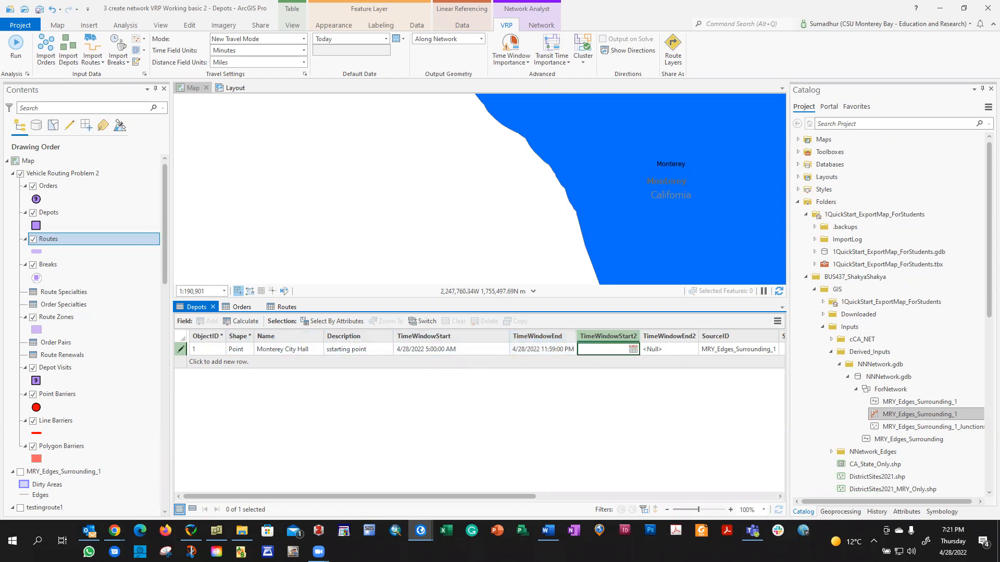
Switch to Word to check the handwritten depot and order notes in roughspace.docx, and move its window out of the way.
{"action": "key", "text": "alt+Tab"}
{"action": "scroll", "coordinate": [454, 270], "scroll_direction": "up", "scroll_amount": 3}
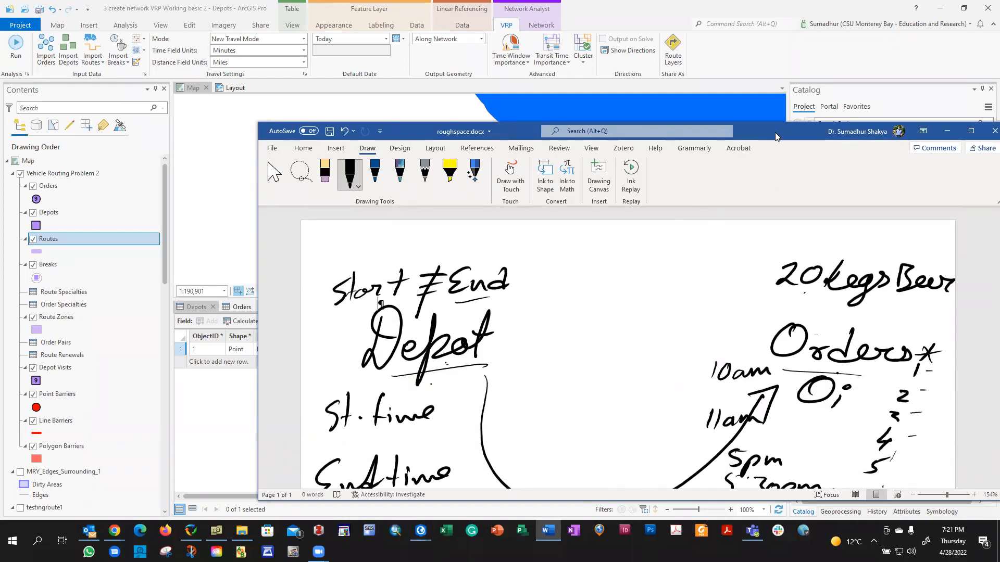
{"action": "left_click_drag", "start_coordinate": [775, 132], "coordinate": [999, 125]}
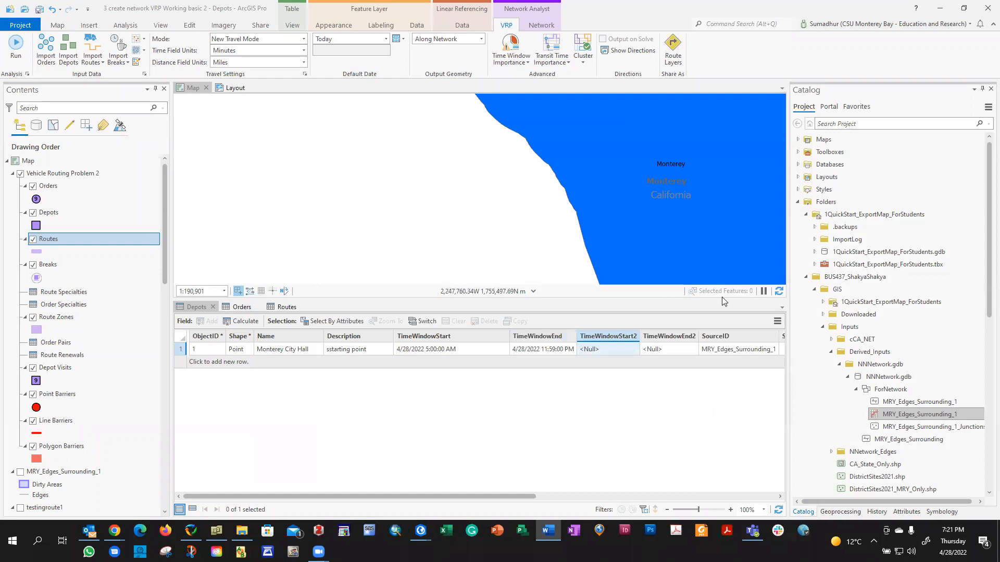
Review the depot's remaining fields, from TimeWindowEnd2 through CurbApproach to DistanceToNetworkInMeters, and return to the first columns.
{"action": "left_click", "coordinate": [667, 348]}
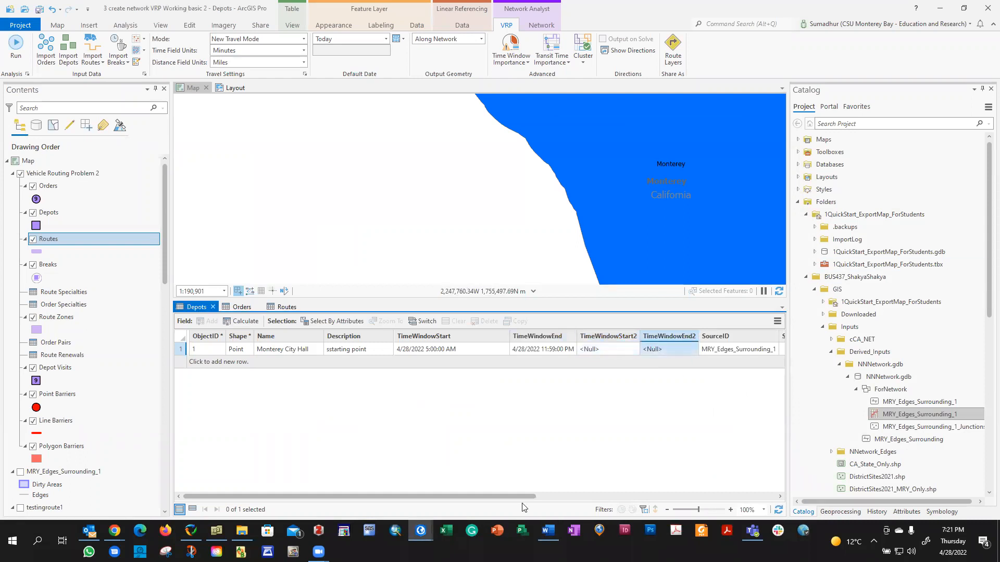
{"action": "left_click_drag", "start_coordinate": [484, 496], "coordinate": [725, 493]}
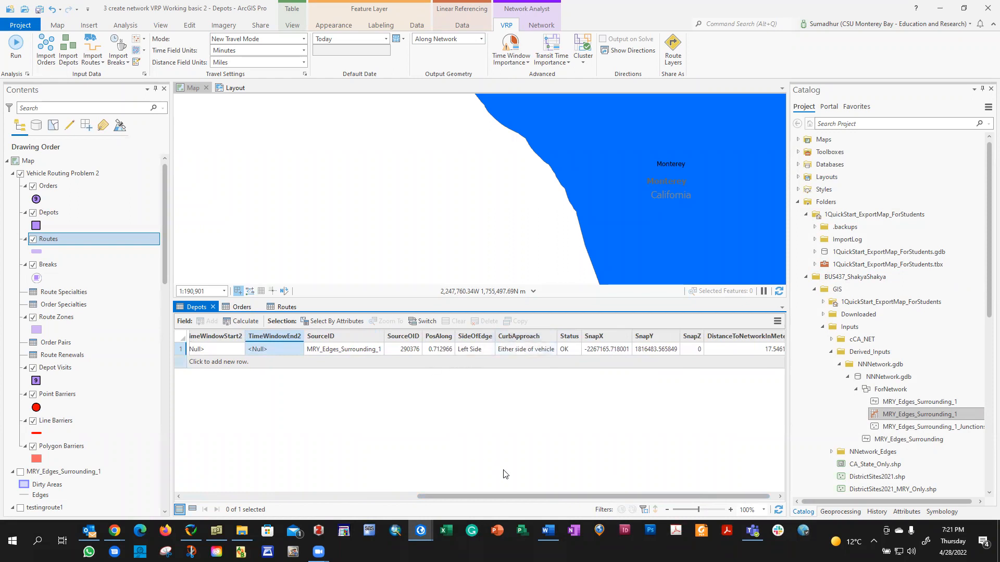
{"action": "left_click_drag", "start_coordinate": [594, 497], "coordinate": [644, 496]}
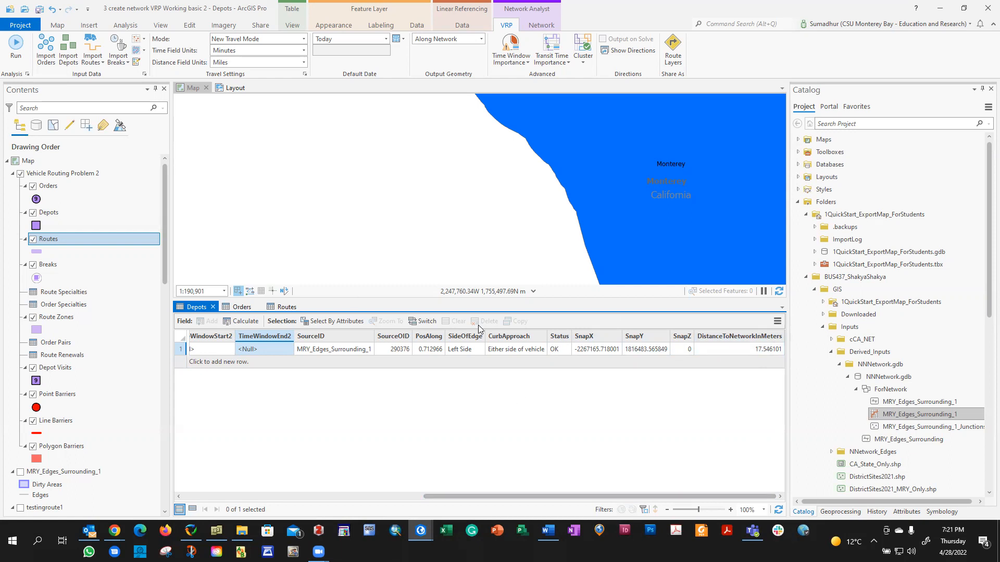
{"action": "left_click_drag", "start_coordinate": [554, 496], "coordinate": [253, 498]}
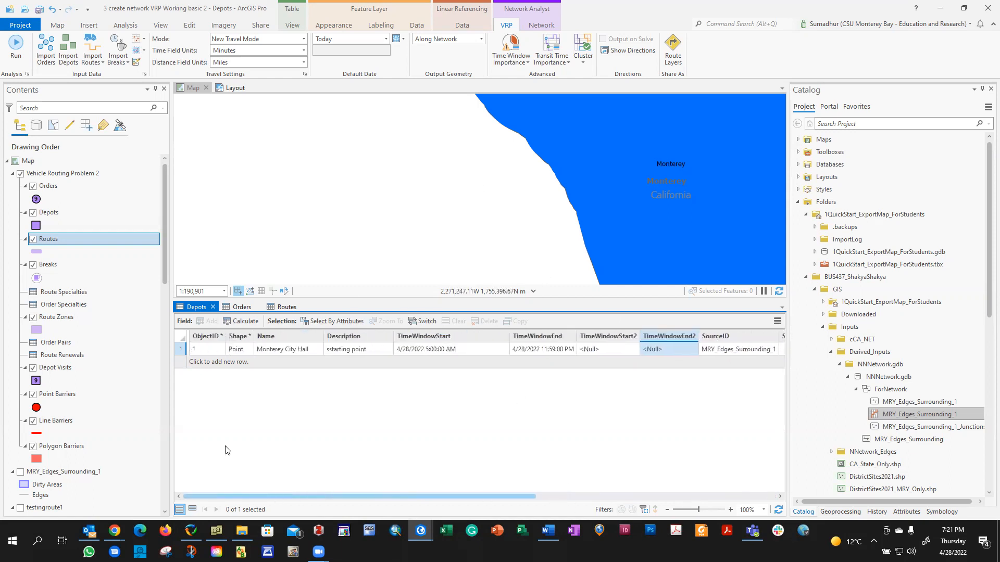
Show the Orders attribute table and widen its ServiceTime column.
{"action": "left_click", "coordinate": [235, 307]}
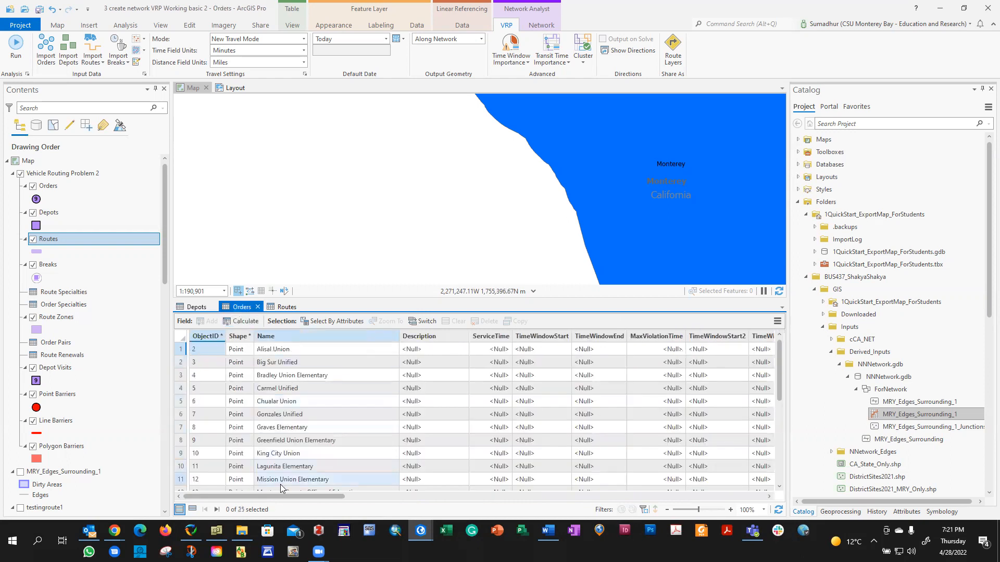
{"action": "left_click_drag", "start_coordinate": [290, 498], "coordinate": [255, 498]}
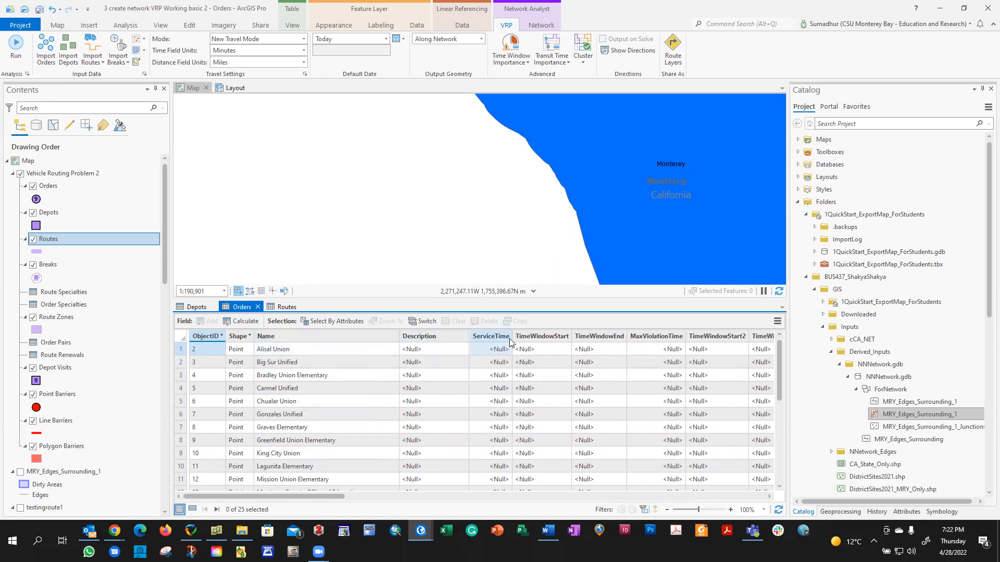
{"action": "left_click_drag", "start_coordinate": [523, 335], "coordinate": [554, 336]}
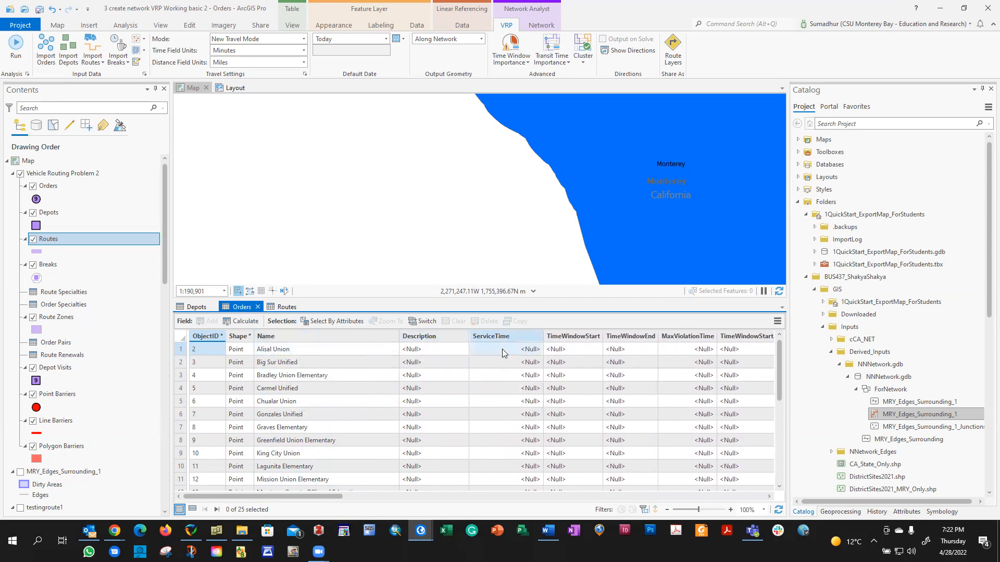
Enter a ServiceTime of 2 for the Alisal Union and Big Sur Unified orders.
{"action": "double_click", "coordinate": [502, 349]}
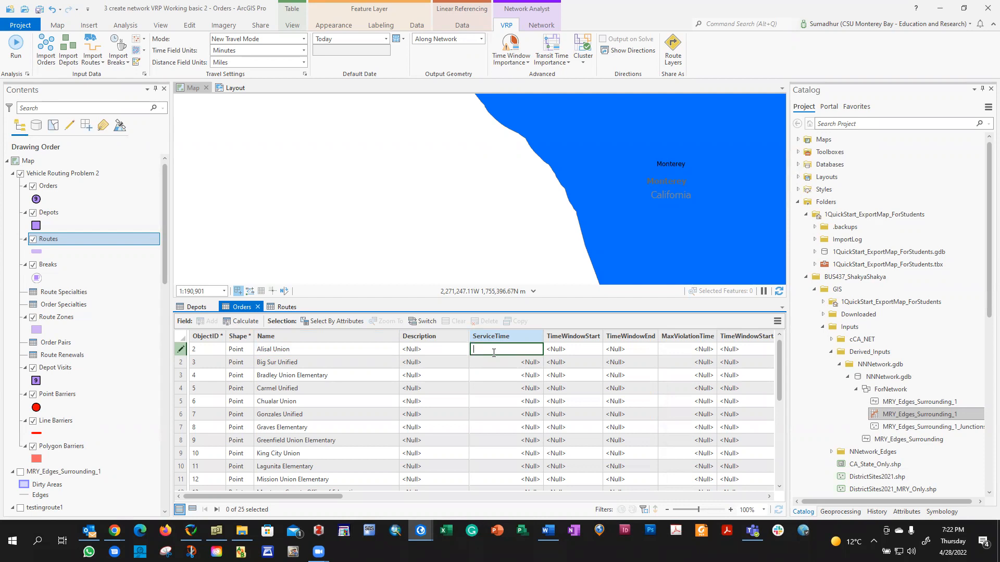
{"action": "type", "text": "2"}
{"action": "key", "text": "Return"}
{"action": "type", "text": "2"}
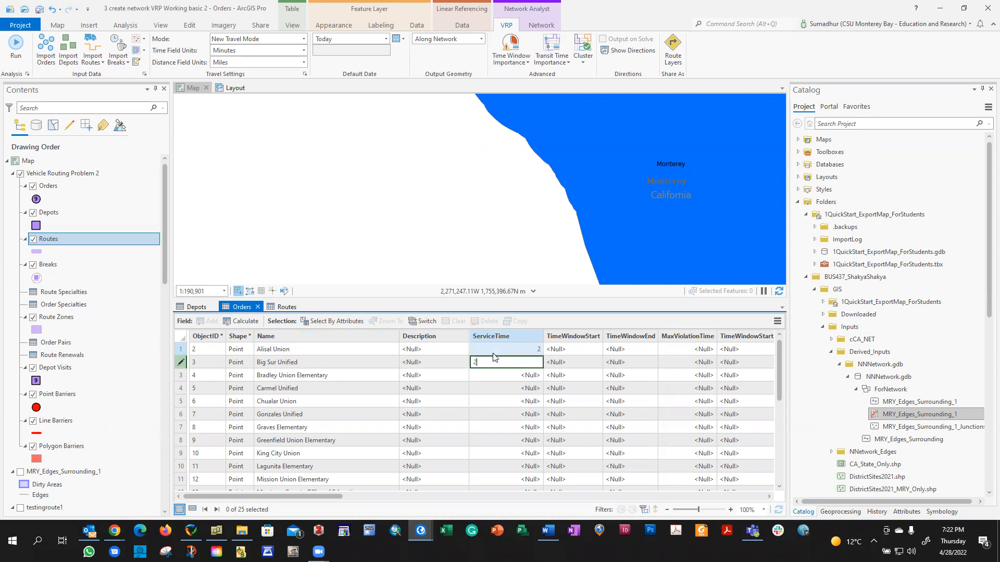
{"action": "type", "text": "2"}
{"action": "key", "text": "Return"}
{"action": "key", "text": "Up"}
{"action": "type", "text": "2"}
{"action": "key", "text": "Return"}
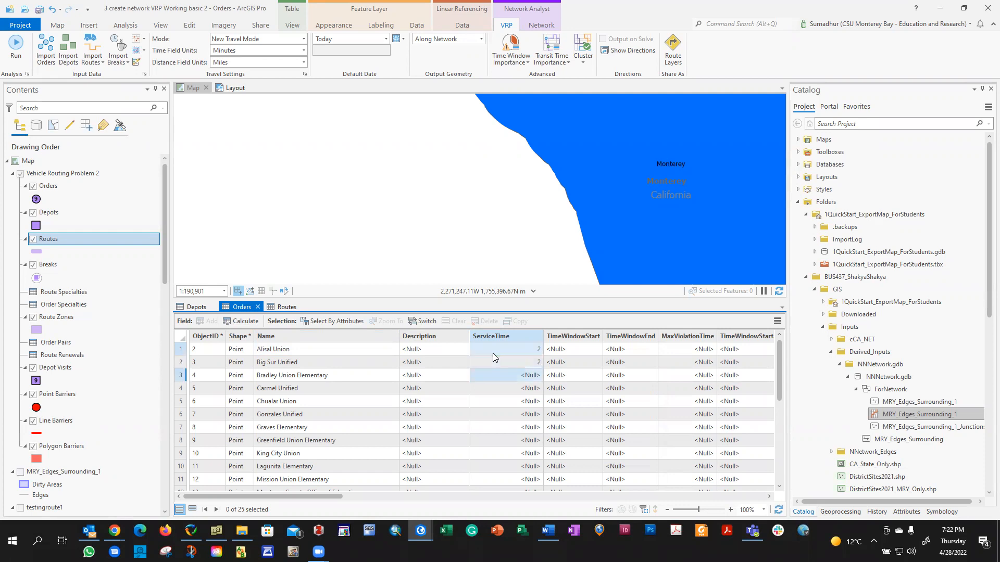
Use Calculate Field to set ServiceTime to 2 for all orders.
{"action": "right_click", "coordinate": [523, 338]}
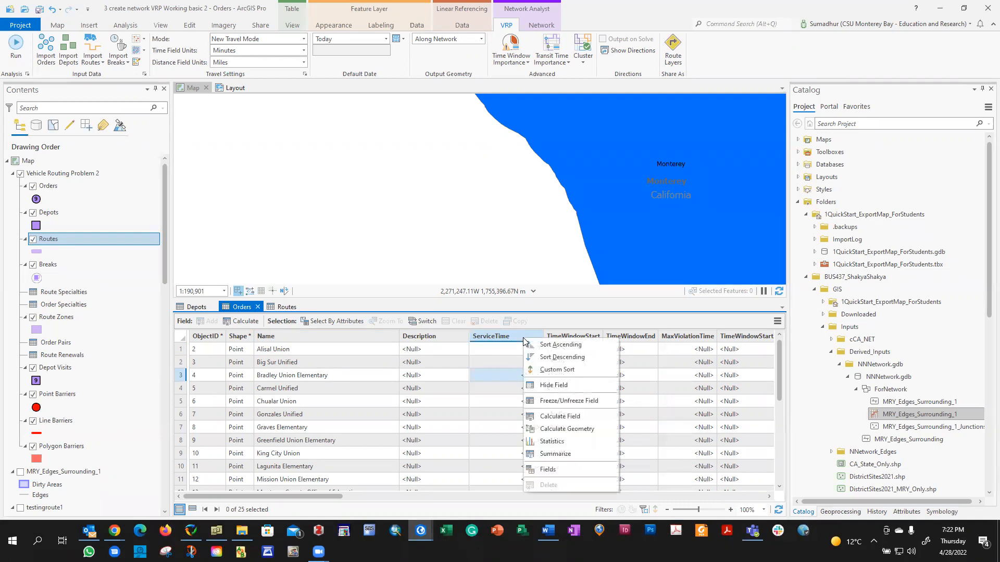
{"action": "left_click", "coordinate": [597, 420]}
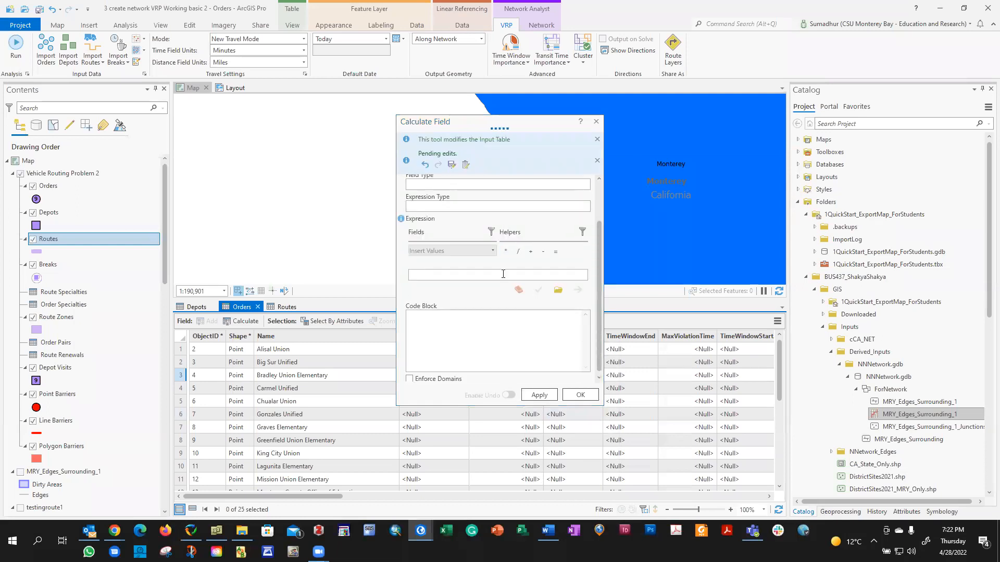
{"action": "scroll", "coordinate": [451, 283], "scroll_direction": "down", "scroll_amount": 5}
{"action": "scroll", "coordinate": [541, 302], "scroll_direction": "down", "scroll_amount": 3}
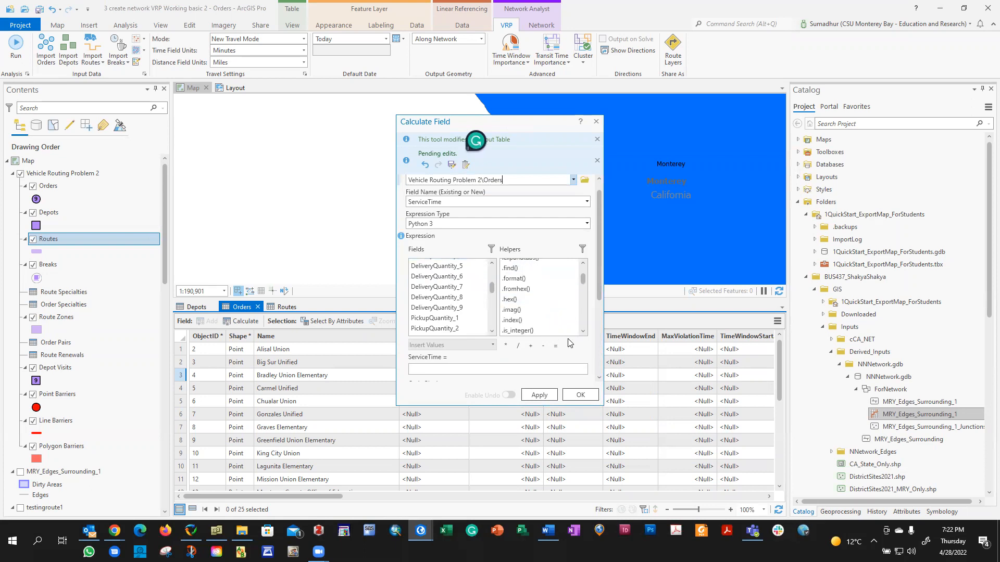
{"action": "scroll", "coordinate": [569, 344], "scroll_direction": "down", "scroll_amount": 1}
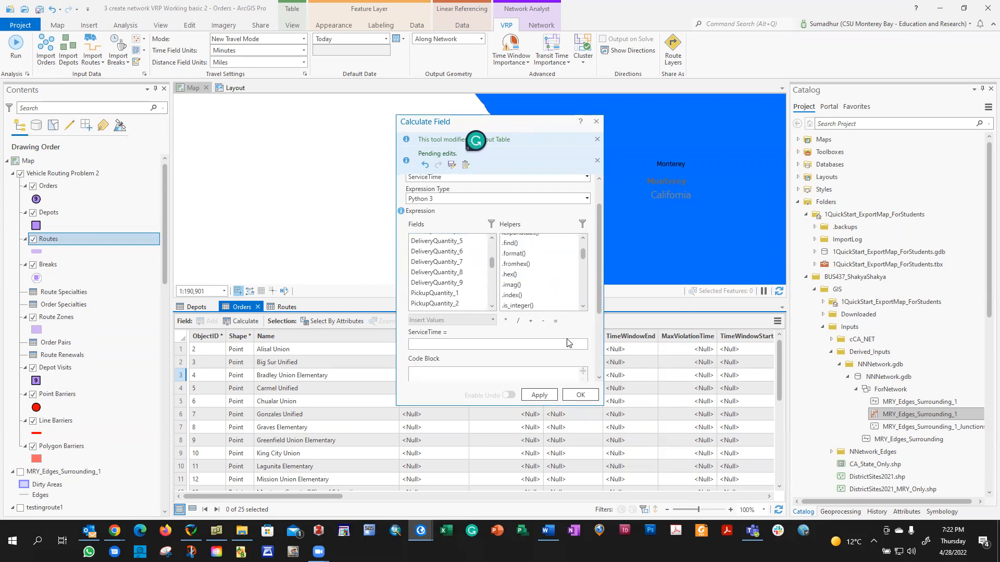
{"action": "left_click", "coordinate": [429, 347]}
{"action": "type", "text": "2"}
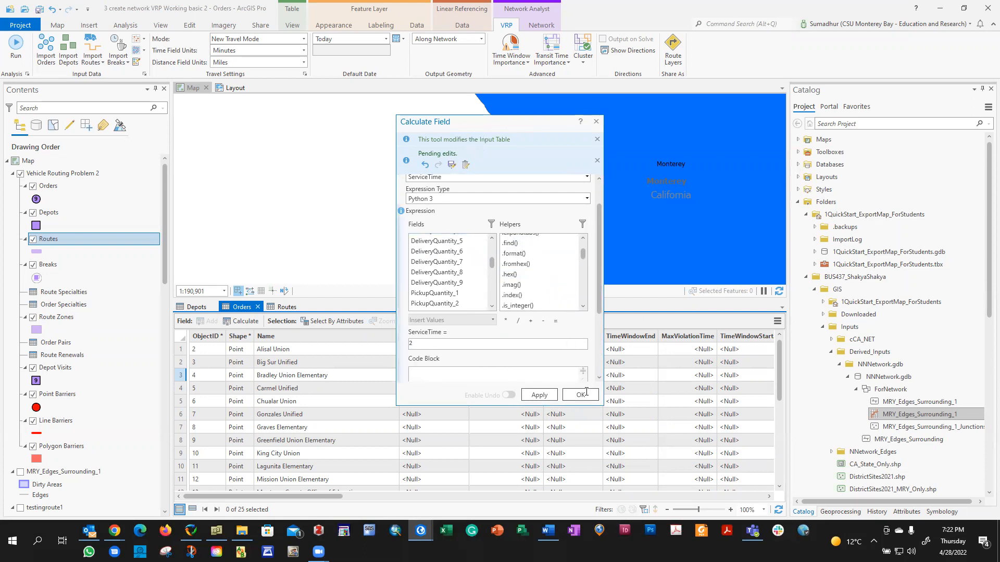
{"action": "left_click", "coordinate": [586, 394]}
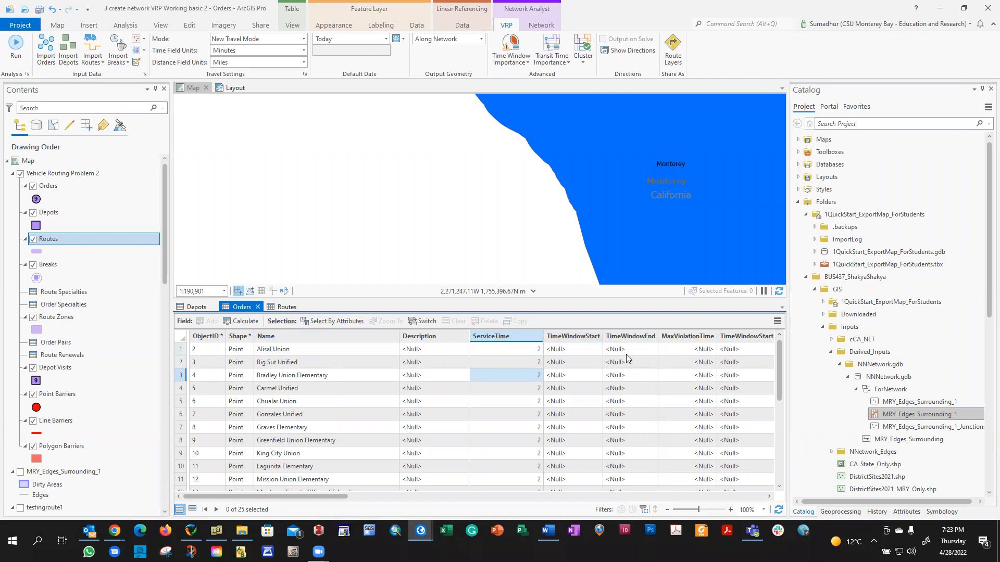
Set the Alisal Union order's TimeWindowStart to 4/28/2022 9:00:00 AM, reusing the copied depot time.
{"action": "left_click", "coordinate": [571, 349]}
{"action": "double_click", "coordinate": [572, 349]}
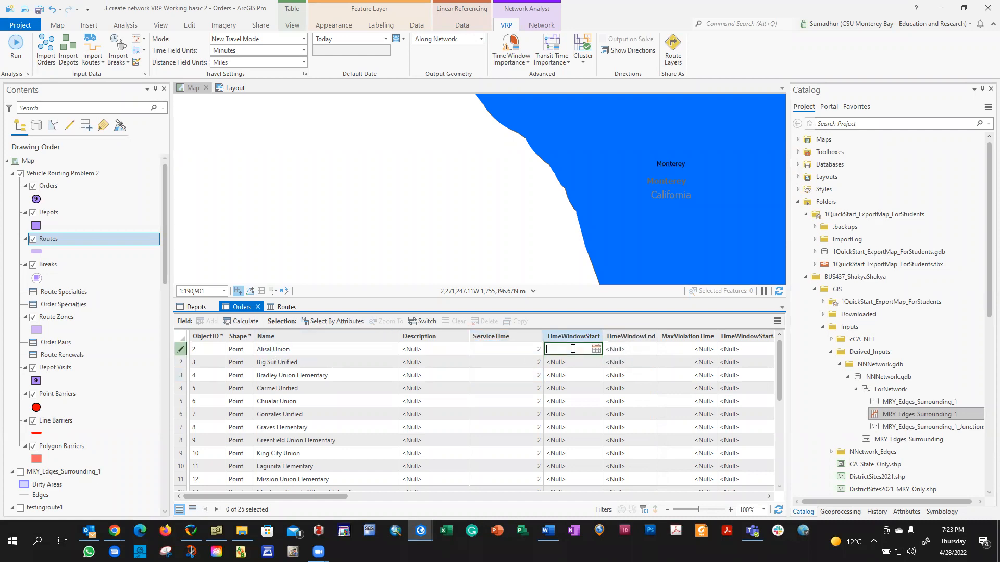
{"action": "key", "text": "ctrl+v"}
{"action": "left_click", "coordinate": [559, 349]}
{"action": "key", "text": "shift+Right"}
{"action": "type", "text": "09"}
{"action": "key", "text": "ctrl+a"}
{"action": "key", "text": "Return"}
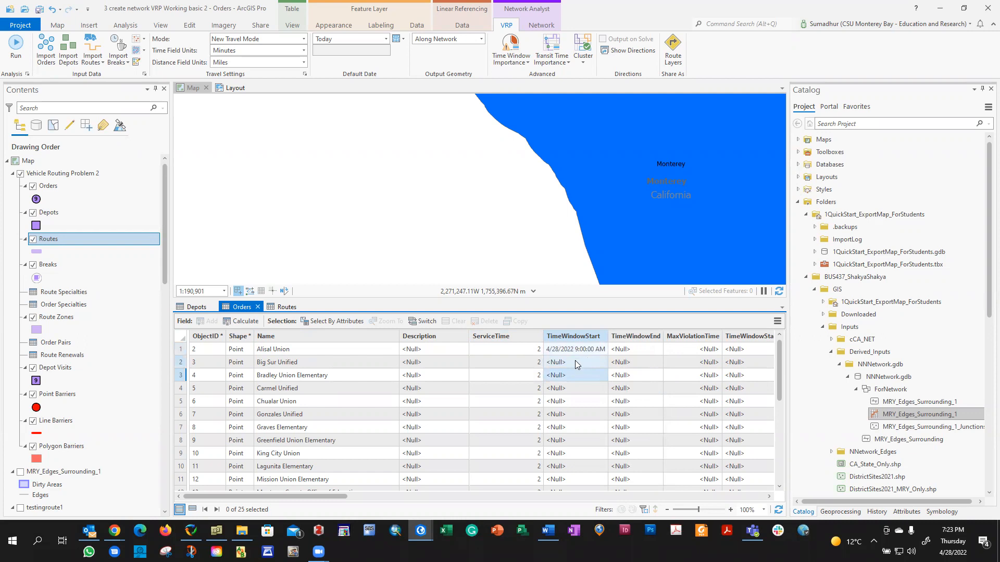
Set TimeWindowStart to 4/28/2022 9:00:00 AM for the Big Sur Unified and Bradley Union Elementary orders.
{"action": "double_click", "coordinate": [573, 366]}
{"action": "type", "text": "4/28/2022 09:00:00 AM"}
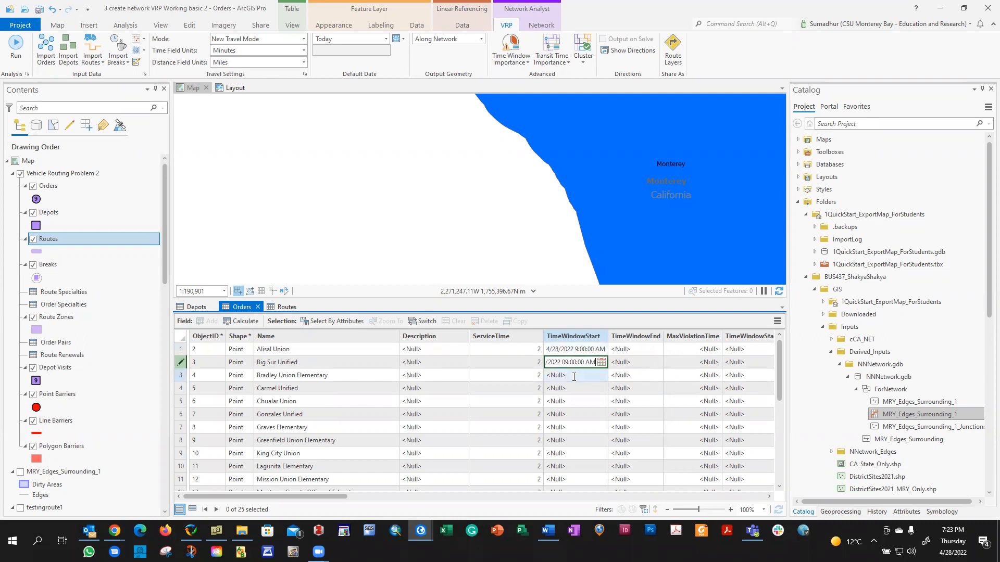
{"action": "key", "text": "Escape"}
{"action": "double_click", "coordinate": [568, 372]}
{"action": "type", "text": "4/28/2022 09:00:00 AM"}
{"action": "key", "text": "Return"}
{"action": "left_click", "coordinate": [576, 364]}
{"action": "left_click", "coordinate": [575, 363]}
{"action": "type", "text": "4/28/2022 09:00:00 AM"}
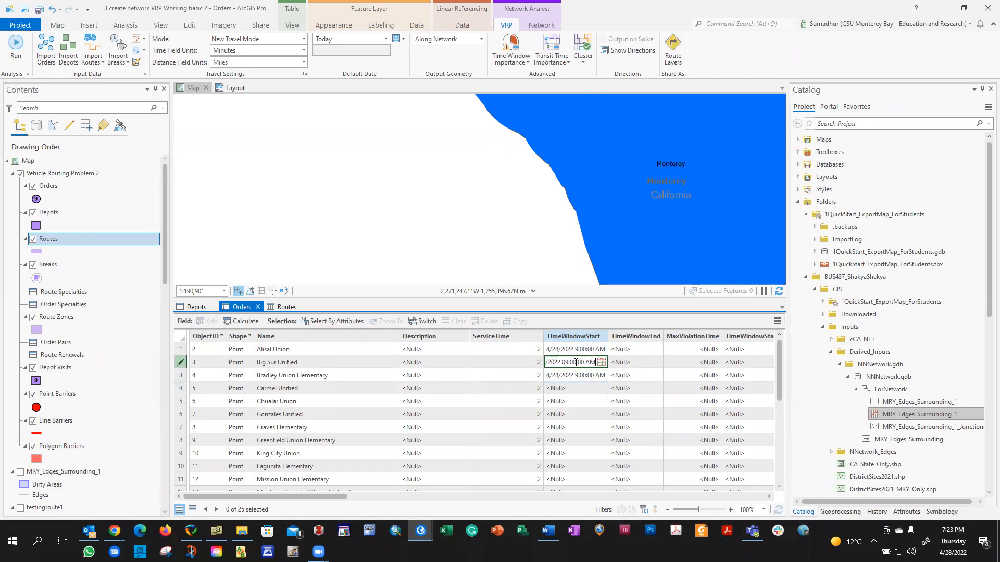
{"action": "key", "text": "Return"}
Set TimeWindowStart to 4/28/2022 9:00:00 AM for the Carmel Unified and Chualar Union orders.
{"action": "left_click", "coordinate": [578, 388]}
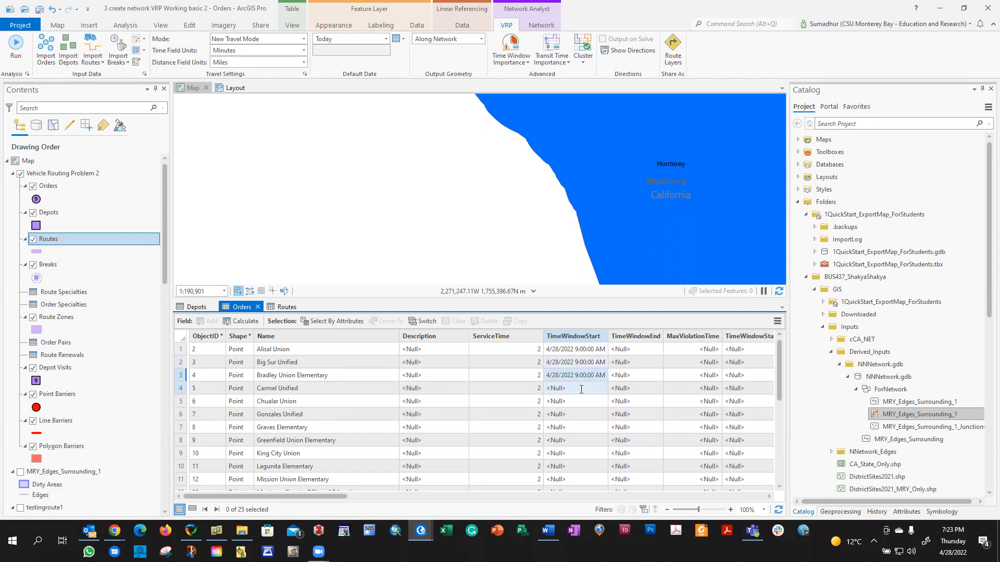
{"action": "left_click", "coordinate": [578, 388]}
{"action": "type", "text": "4/28/2022 09:00:00 AM"}
{"action": "key", "text": "Return"}
{"action": "left_click", "coordinate": [578, 403]}
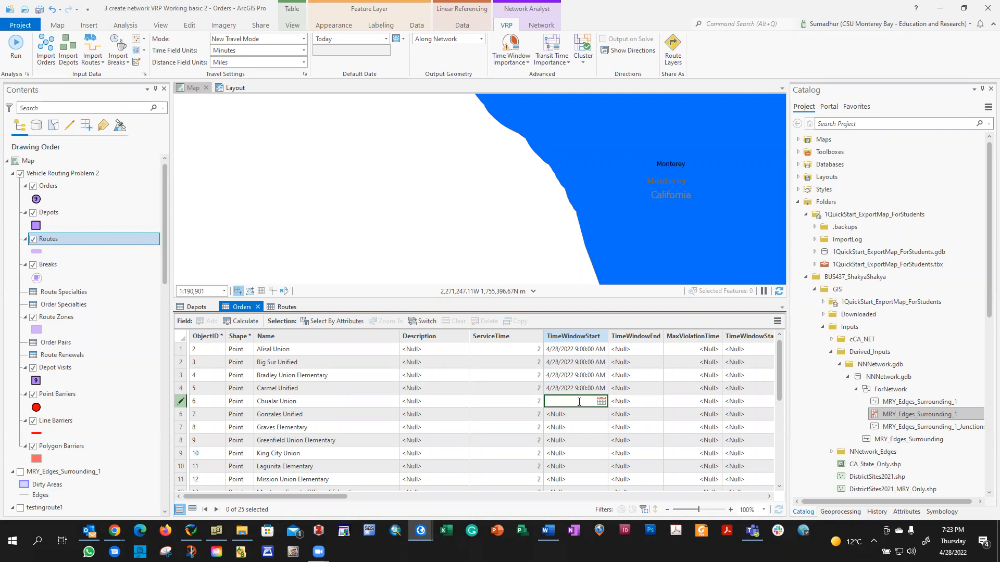
{"action": "type", "text": "4/28/2022 9:00:00 AM"}
{"action": "key", "text": "Return"}
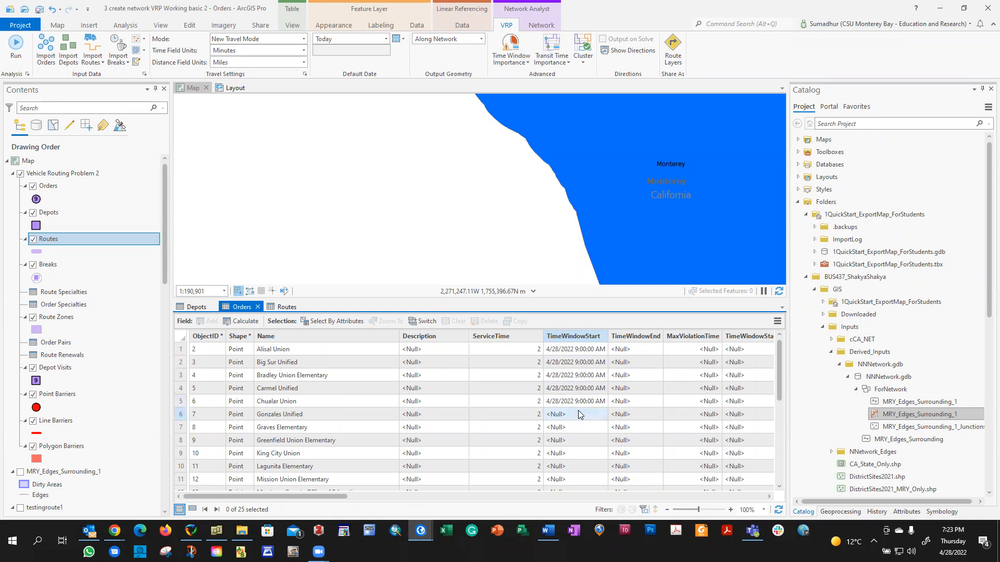
Set TimeWindowStart to 4/28/2022 9:00:00 AM for the Gonzales Unified, Graves Elementary and Greenfield Union Elementary orders.
{"action": "left_click", "coordinate": [578, 413]}
{"action": "type", "text": "4/28/2022 9:00:00 AM"}
{"action": "key", "text": "Return"}
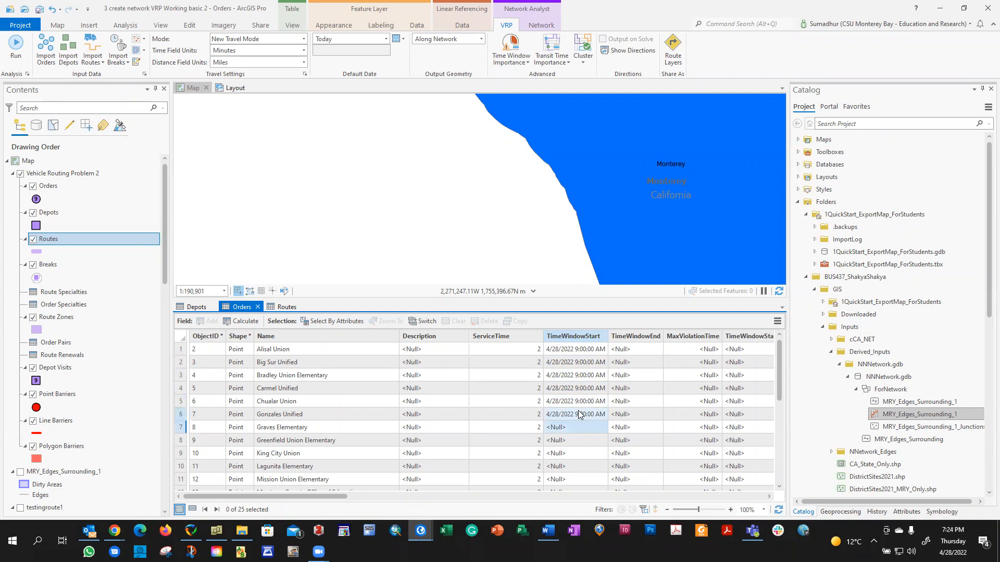
{"action": "left_click", "coordinate": [580, 424]}
{"action": "type", "text": "4/28/2022 9:00:00 AM"}
{"action": "key", "text": "Return"}
{"action": "left_click", "coordinate": [572, 439]}
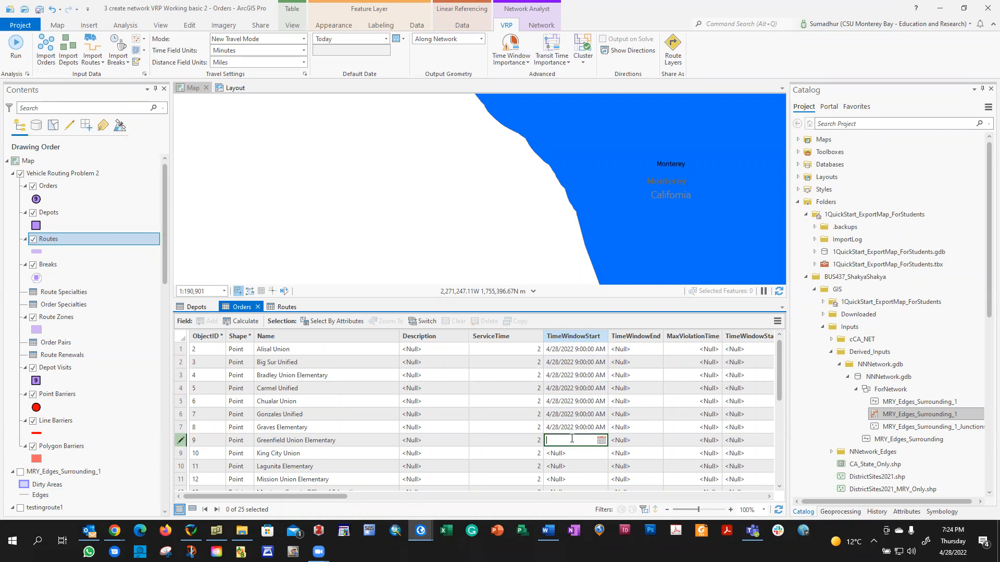
{"action": "type", "text": "4/28/2022 9:00:00 AM"}
{"action": "key", "text": "Return"}
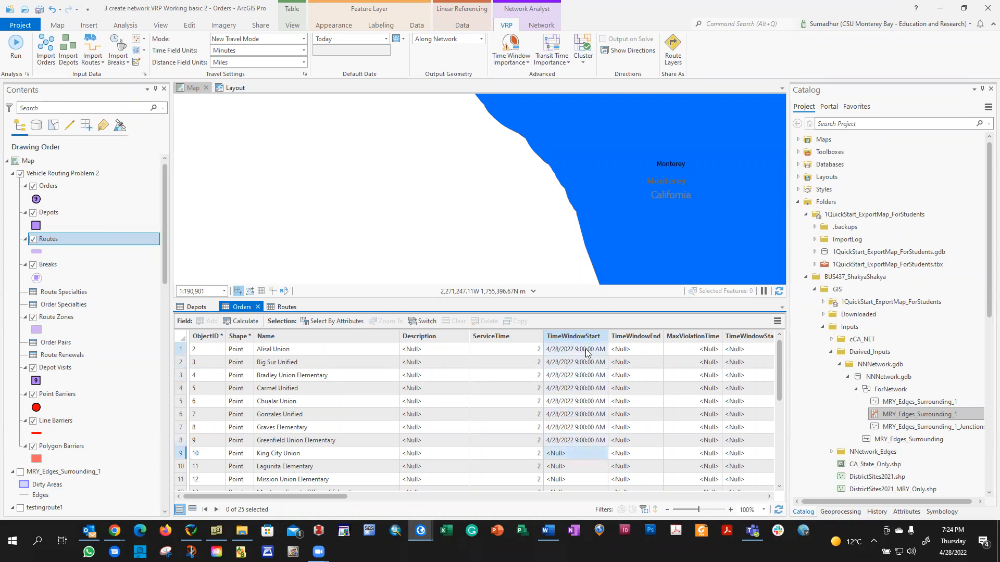
Set TimeWindowStart to 4/28/2022 9:00:00 AM for the King City Union and Lagunita Elementary orders.
{"action": "scroll", "coordinate": [588, 352], "scroll_direction": "down", "scroll_amount": 1}
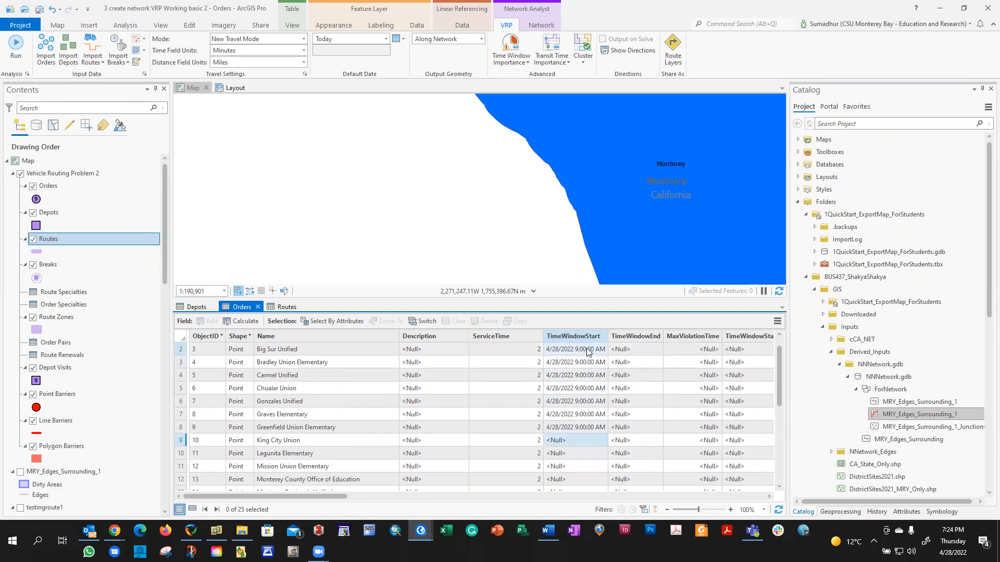
{"action": "left_click", "coordinate": [589, 440]}
{"action": "type", "text": "4/28/2022 9:00:00 AM"}
{"action": "key", "text": "Return"}
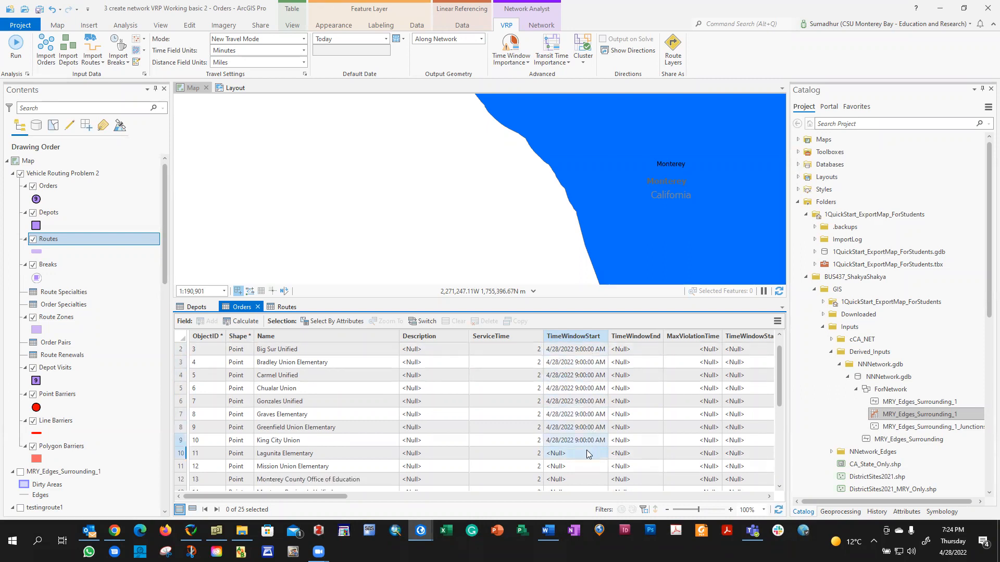
{"action": "left_click", "coordinate": [588, 451]}
{"action": "type", "text": "4/28/2022 9:00:00 AM"}
{"action": "key", "text": "Return"}
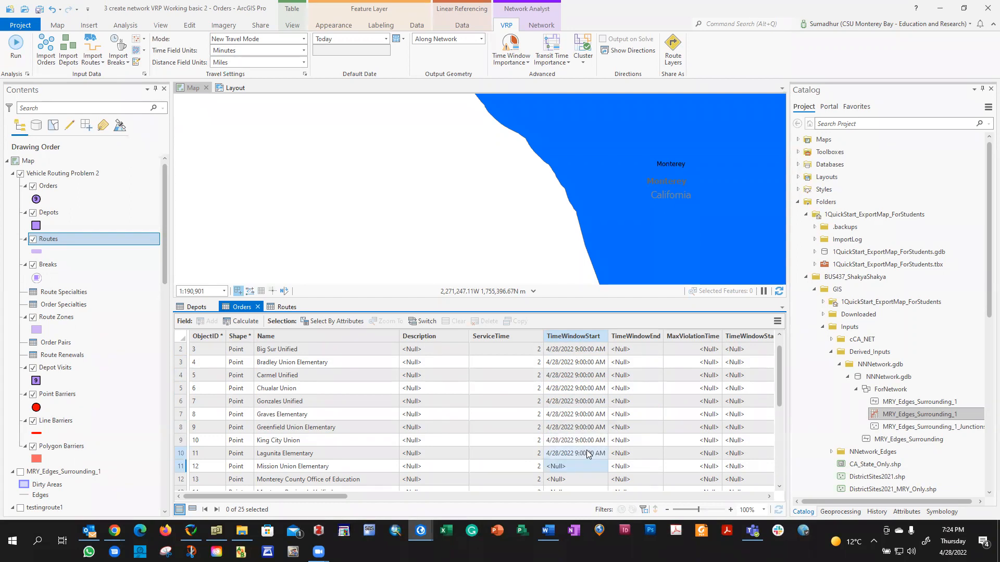
Set TimeWindowStart to 4/28/2022 9:00:00 AM for the Mission Union Elementary and Monterey County Office of Education orders.
{"action": "scroll", "coordinate": [577, 442], "scroll_direction": "down", "scroll_amount": 2}
{"action": "left_click", "coordinate": [577, 442]}
{"action": "type", "text": "4/28/2022 9:00:00 AM"}
{"action": "key", "text": "Return"}
{"action": "left_click", "coordinate": [580, 449]}
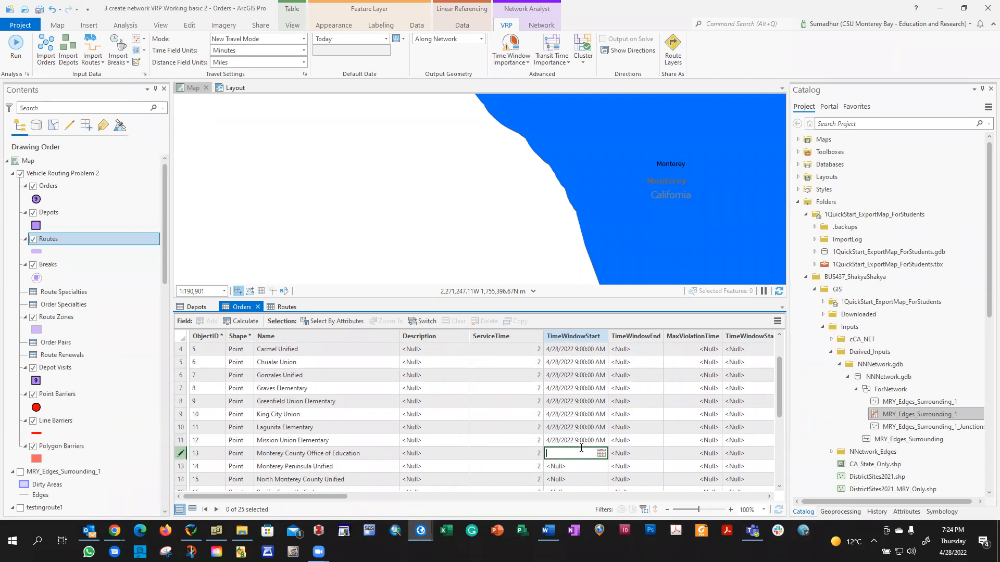
{"action": "type", "text": "4/28/2022 9:00:00 AM"}
{"action": "key", "text": "Return"}
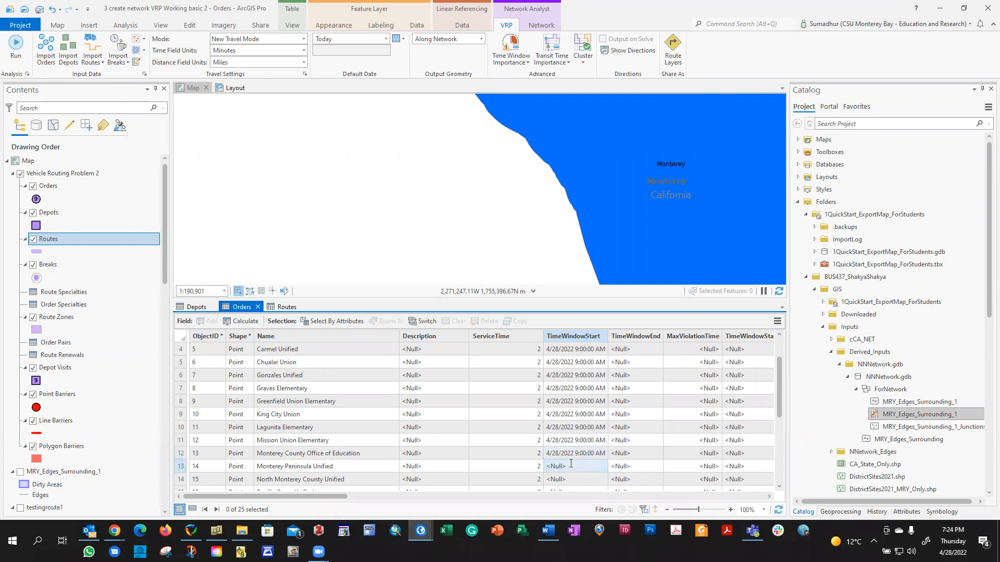
Set TimeWindowStart to 4/28/2022 9:00:00 AM for the Monterey Peninsula Unified, North Monterey County Unified and Pacific Grove Unified orders.
{"action": "left_click", "coordinate": [570, 464]}
{"action": "type", "text": "4/28/2022 9:00:00 AM"}
{"action": "key", "text": "Return"}
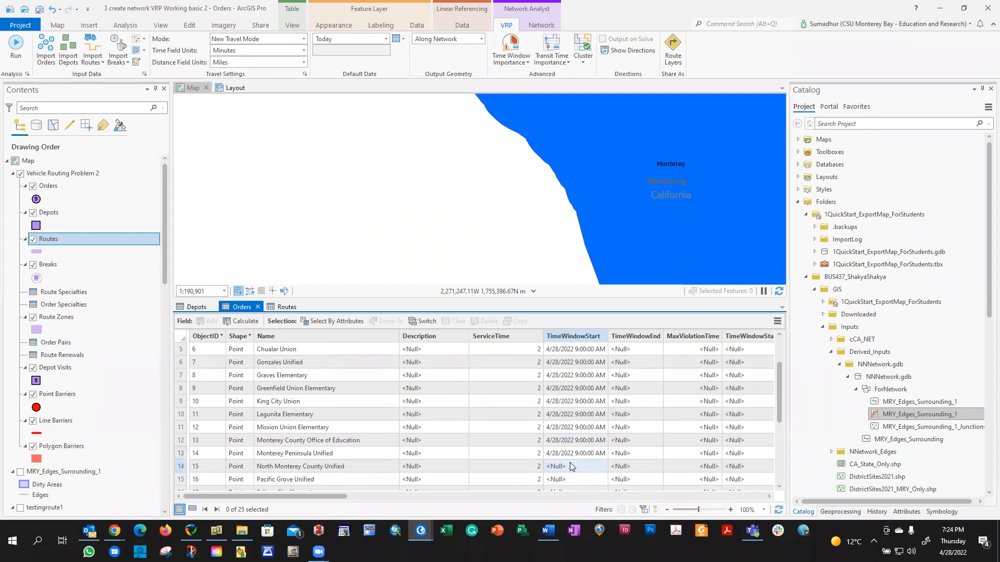
{"action": "left_click", "coordinate": [571, 456]}
{"action": "type", "text": "4/28/2022 9:00:00 AM"}
{"action": "key", "text": "Return"}
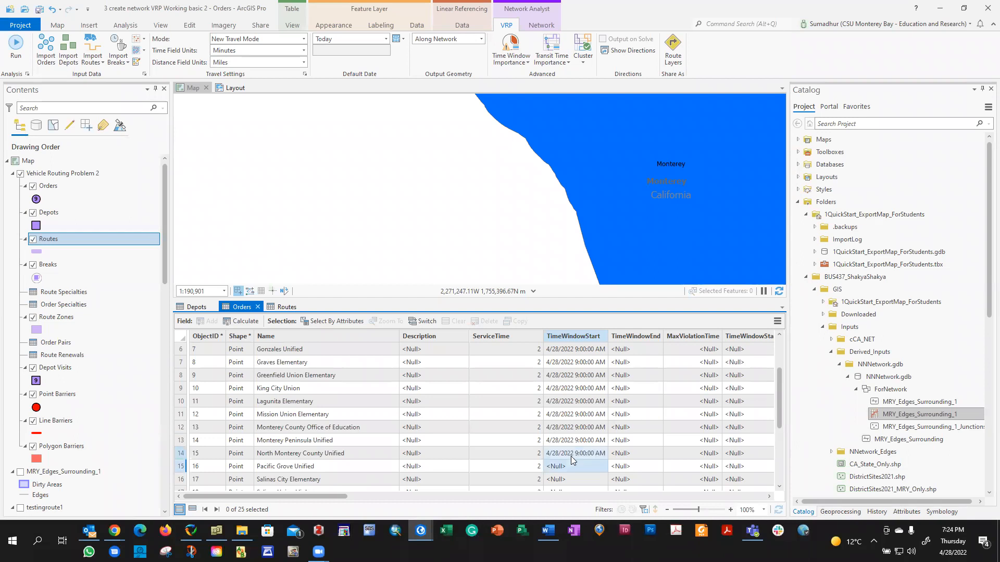
{"action": "left_click", "coordinate": [574, 450]}
{"action": "type", "text": "4/28/2022 9:00:00 AM"}
{"action": "key", "text": "Return"}
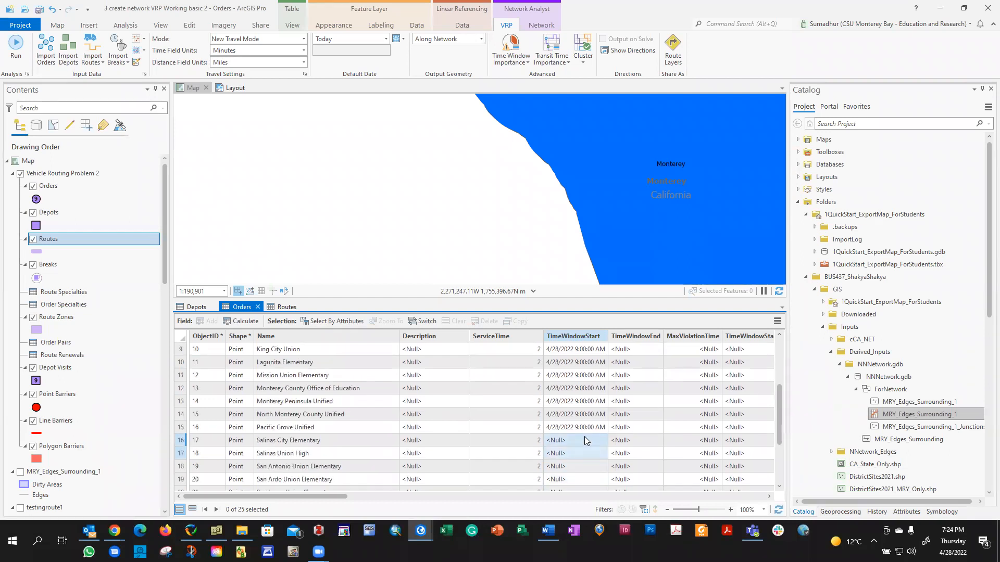
Set TimeWindowStart to 4/28/2022 9:00:00 AM for the Salinas City Elementary and Salinas Union High orders.
{"action": "left_click", "coordinate": [584, 440]}
{"action": "type", "text": "4/28/2022 9:00:00 AM"}
{"action": "key", "text": "Return"}
{"action": "left_click", "coordinate": [583, 453]}
{"action": "scroll", "coordinate": [583, 454], "scroll_direction": "down", "scroll_amount": 1}
{"action": "scroll", "coordinate": [583, 449], "scroll_direction": "down", "scroll_amount": 2}
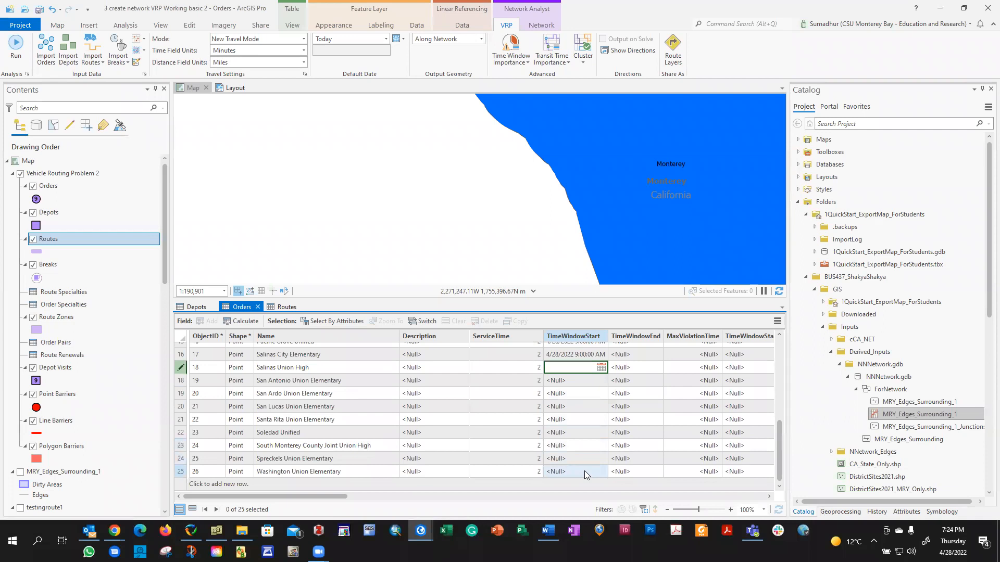
{"action": "left_click", "coordinate": [584, 471]}
{"action": "left_click", "coordinate": [584, 365]}
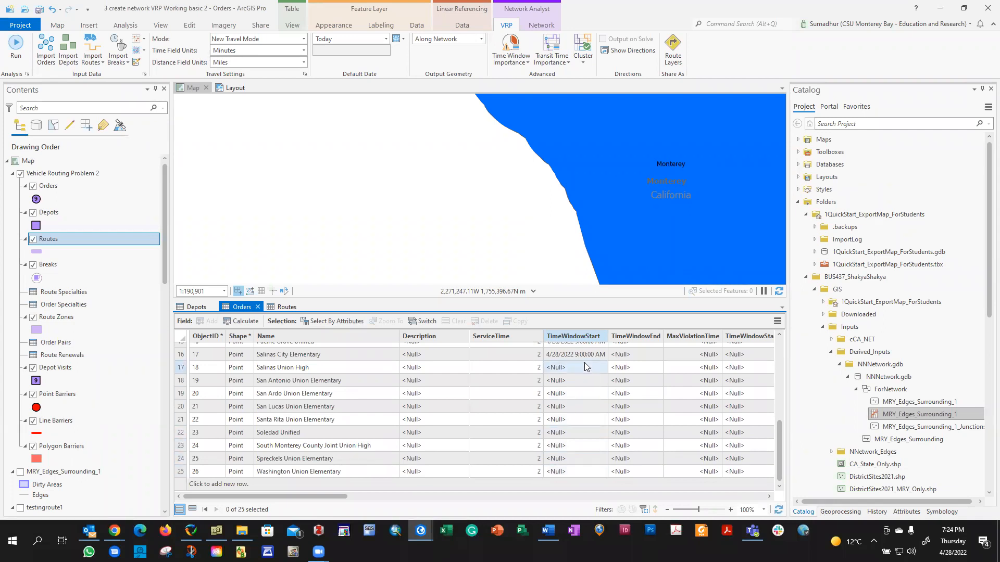
{"action": "left_click", "coordinate": [581, 367]}
{"action": "type", "text": "4/28/2022 09:00:00 AM"}
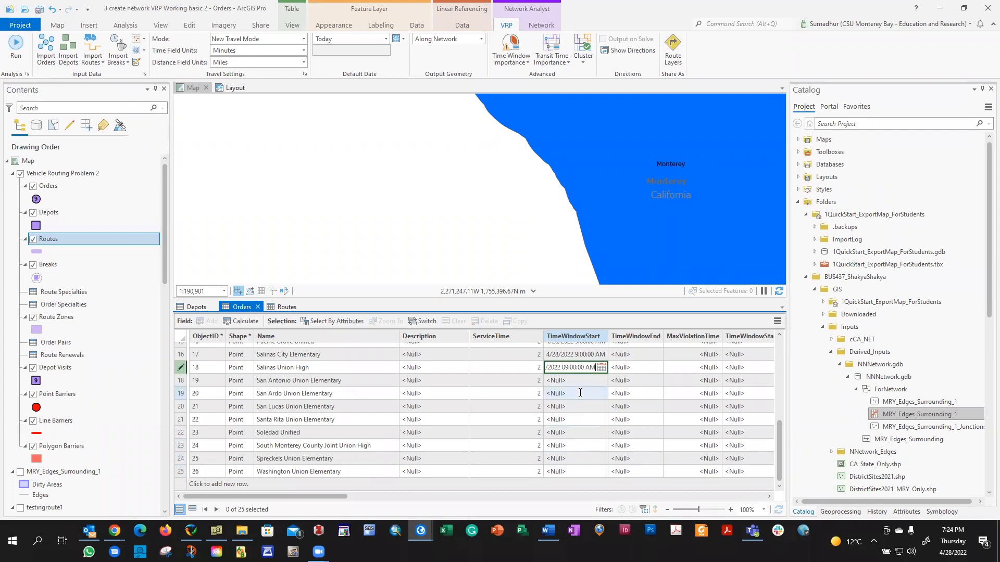
{"action": "key", "text": "Return"}
Set TimeWindowStart to 4/28/2022 9:00:00 AM for the San Antonio, San Ardo and San Lucas Union Elementary orders.
{"action": "left_click", "coordinate": [574, 383]}
{"action": "type", "text": "4/28/2022 9:00:00 AM"}
{"action": "key", "text": "Return"}
{"action": "left_click", "coordinate": [577, 394]}
{"action": "type", "text": "4/28/2022 9:00:00 AM"}
{"action": "key", "text": "Return"}
{"action": "left_click", "coordinate": [579, 407]}
{"action": "type", "text": "4/28/2022 9:00:00 AM"}
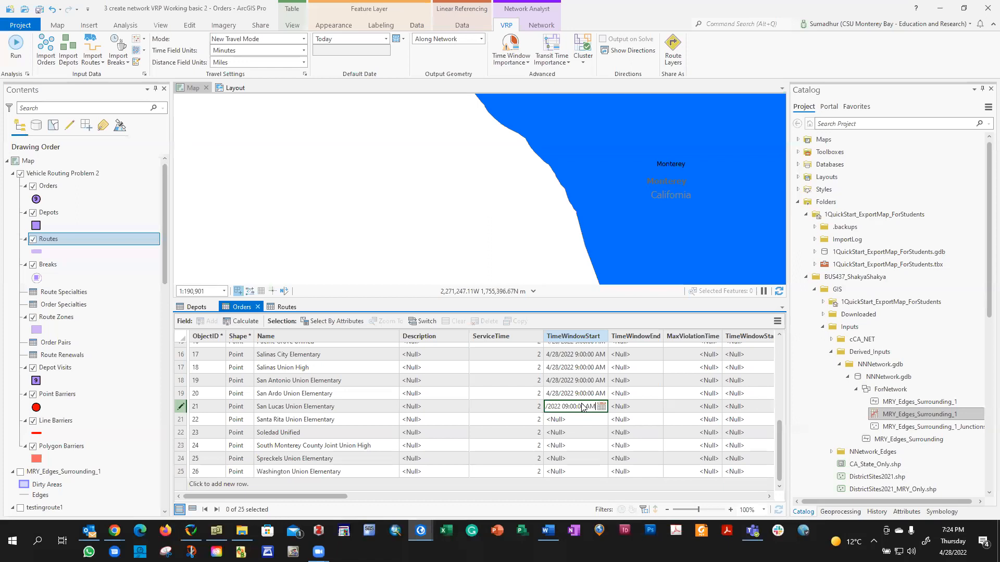
{"action": "key", "text": "Return"}
Set TimeWindowStart to 4/28/2022 9:00:00 AM for the Santa Rita Union Elementary and Soledad Unified orders.
{"action": "left_click", "coordinate": [584, 419]}
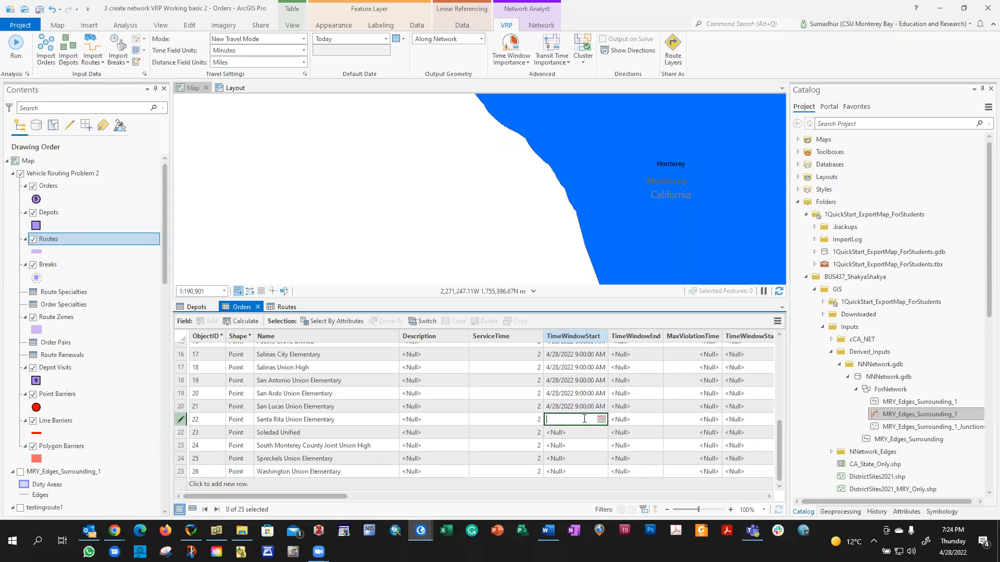
{"action": "type", "text": "4/28/2022 9:00:00 AM"}
{"action": "key", "text": "Return"}
{"action": "left_click", "coordinate": [585, 433]}
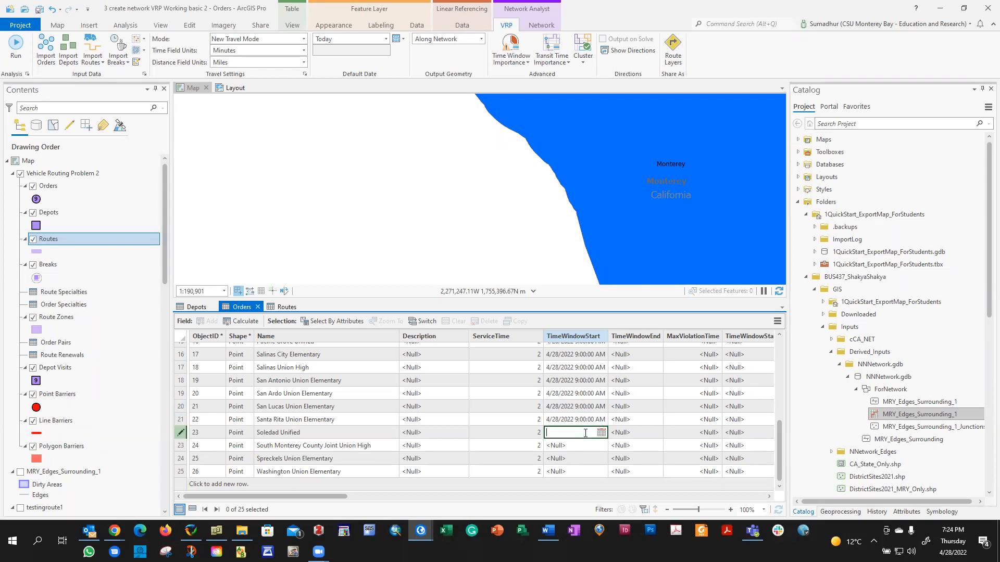
{"action": "type", "text": "4/28/2022 9:00:00 AM"}
{"action": "key", "text": "Return"}
Set TimeWindowStart to 4/28/2022 9:00:00 AM for the South Monterey County Joint Union High, Spreckels Union Elementary and Washington Union Elementary orders.
{"action": "left_click", "coordinate": [586, 449]}
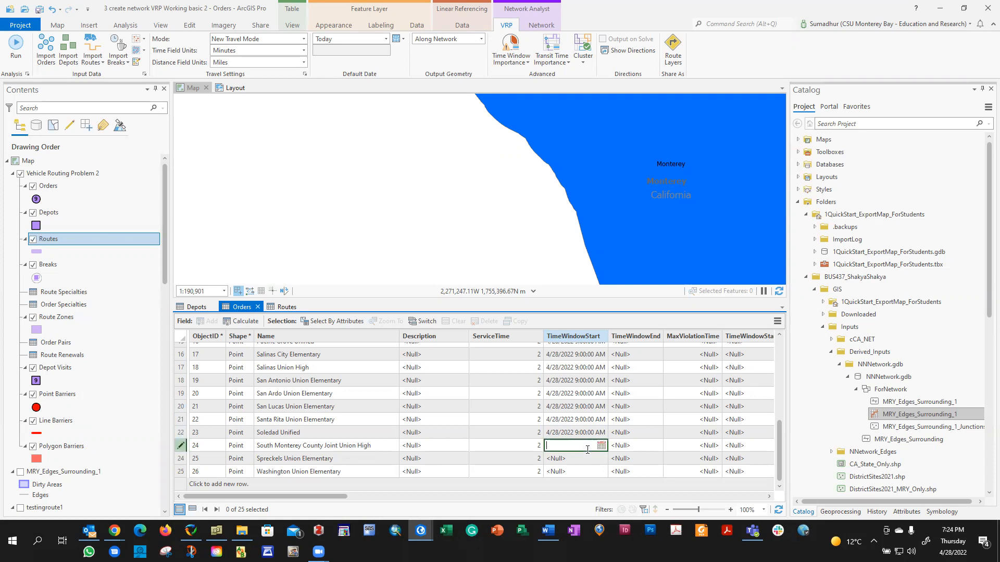
{"action": "type", "text": "4/28/2022 9:00:00 AM"}
{"action": "key", "text": "Return"}
{"action": "left_click", "coordinate": [587, 457]}
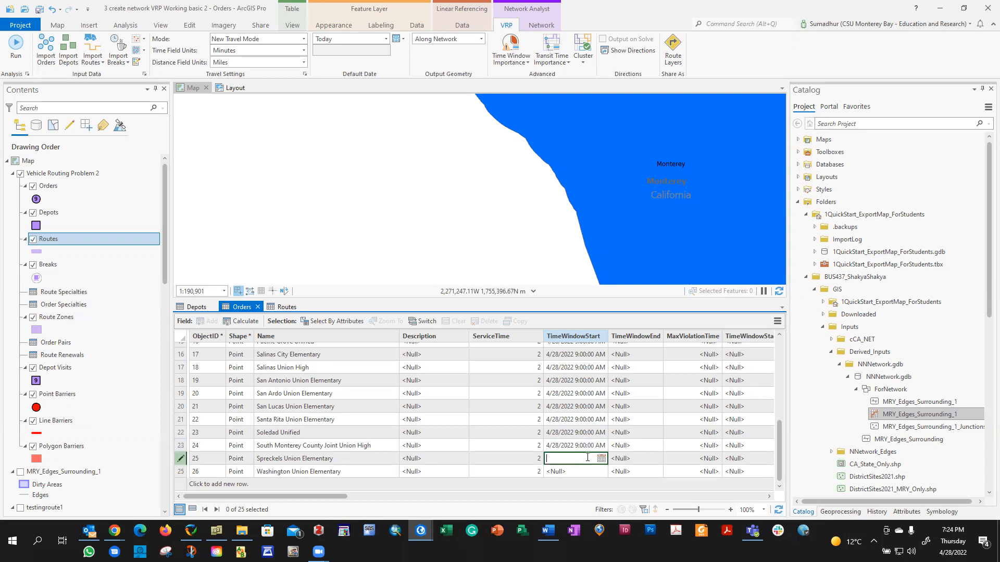
{"action": "type", "text": "4/28/2022 9:00:00 AM"}
{"action": "key", "text": "Return"}
{"action": "left_click", "coordinate": [588, 470]}
{"action": "type", "text": "4/28/2022 9:00:00 AM"}
{"action": "key", "text": "Return"}
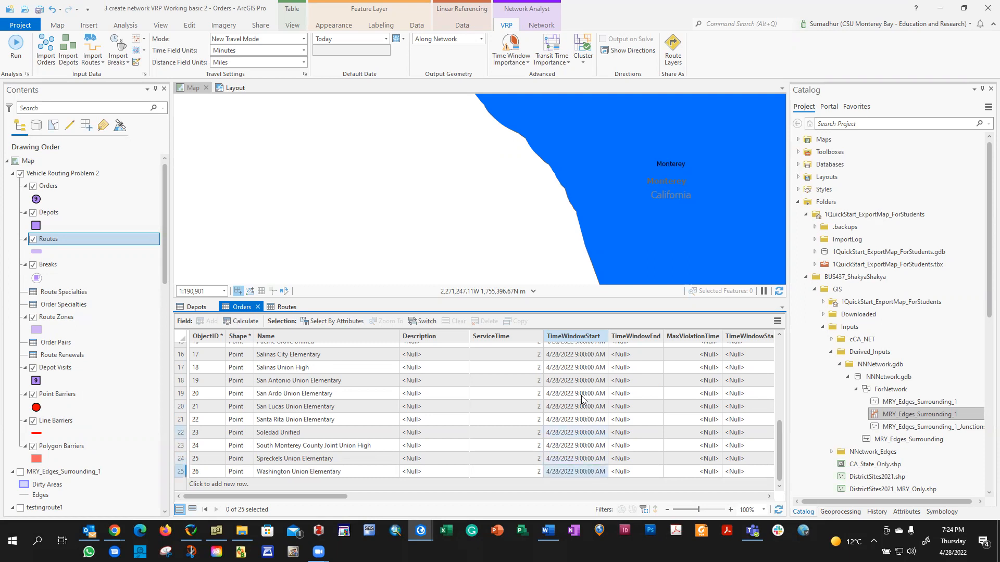
Open the Alisal Union order's TimeWindowEnd value for editing in the Orders table.
{"action": "scroll", "coordinate": [582, 400], "scroll_direction": "up", "scroll_amount": 5}
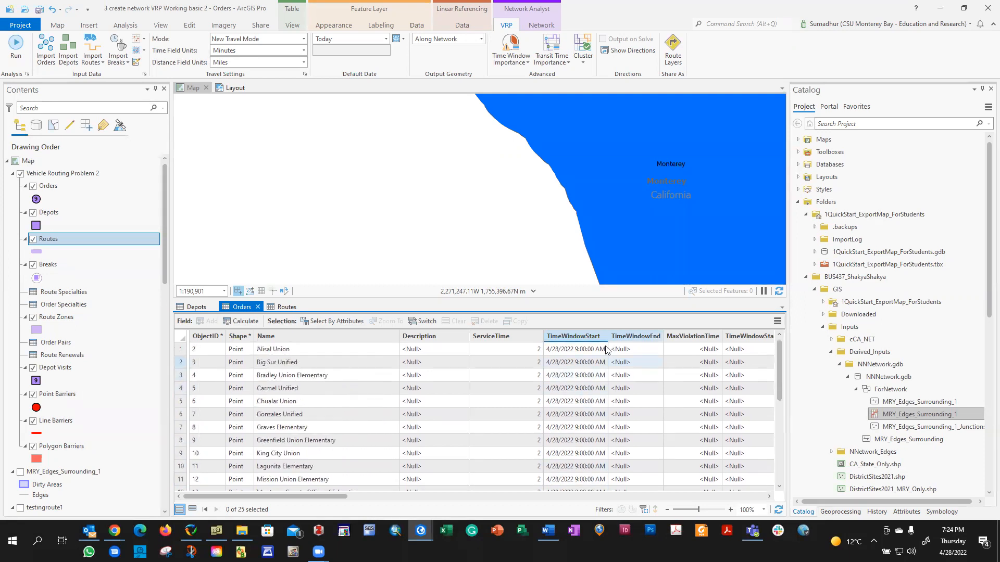
{"action": "left_click", "coordinate": [637, 346]}
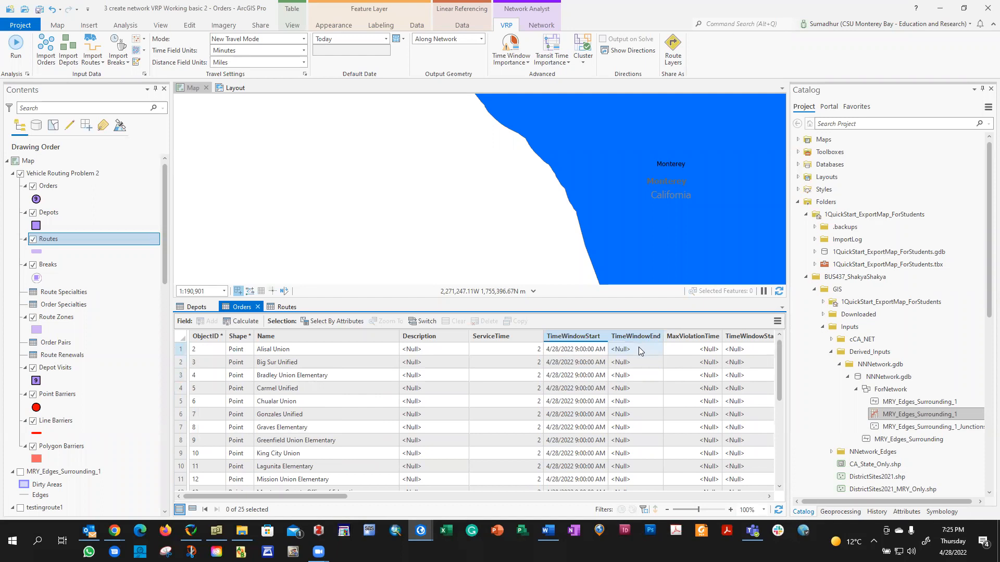
Set the TimeWindowEnd of the Alisal Union order to 4/28/2022 4:00:00 PM and copy that value.
{"action": "left_click", "coordinate": [632, 348]}
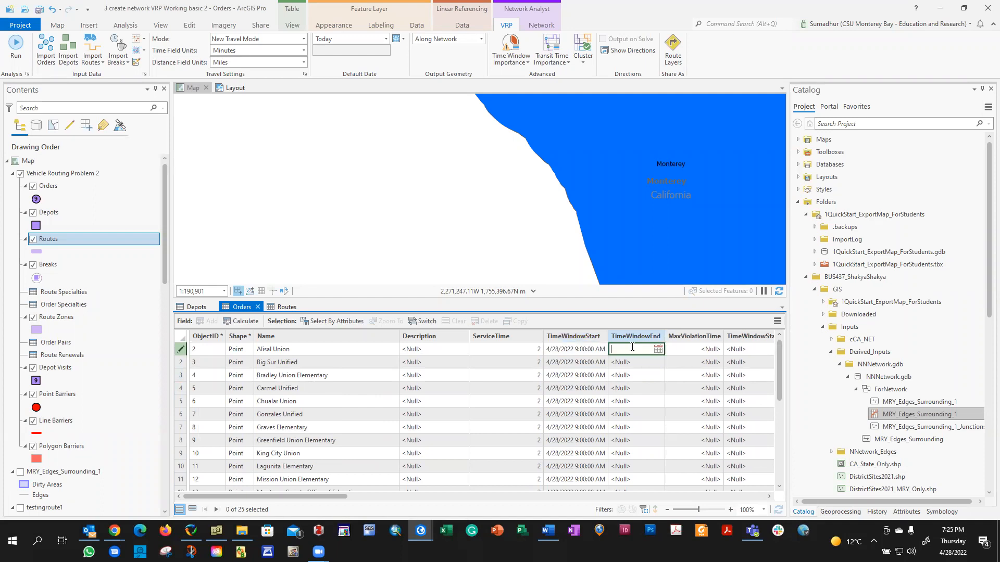
{"action": "key", "text": "ctrl+v"}
{"action": "key", "text": "shift+Left"}
{"action": "type", "text": "P"}
{"action": "type", "text": "4"}
{"action": "key", "text": "ctrl+a"}
{"action": "key", "text": "ctrl+c"}
{"action": "key", "text": "Return"}
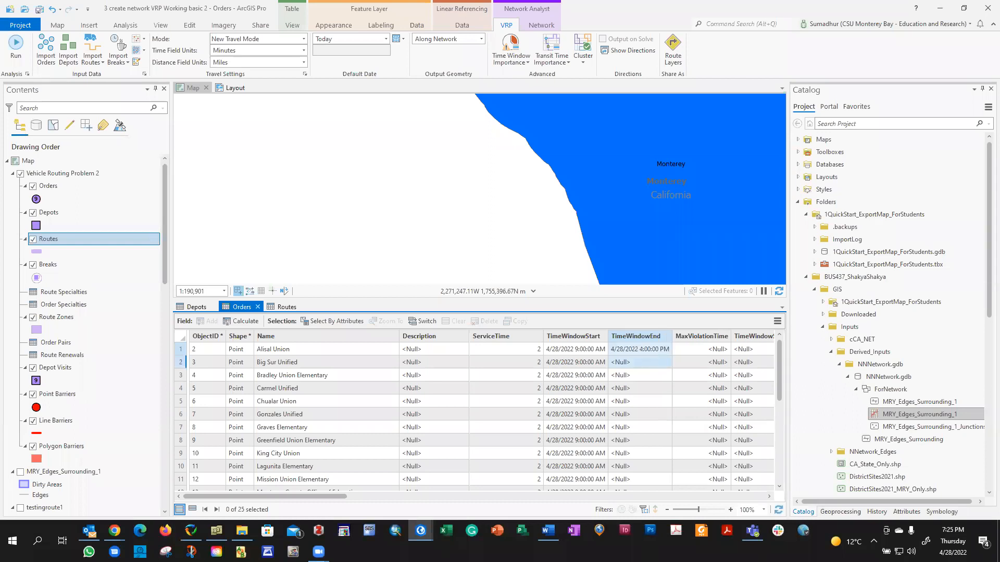
Fill TimeWindowEnd with 4/28/2022 4:00:00 PM for the Big Sur Unified and Bradley Union Elementary orders.
{"action": "left_click", "coordinate": [639, 361]}
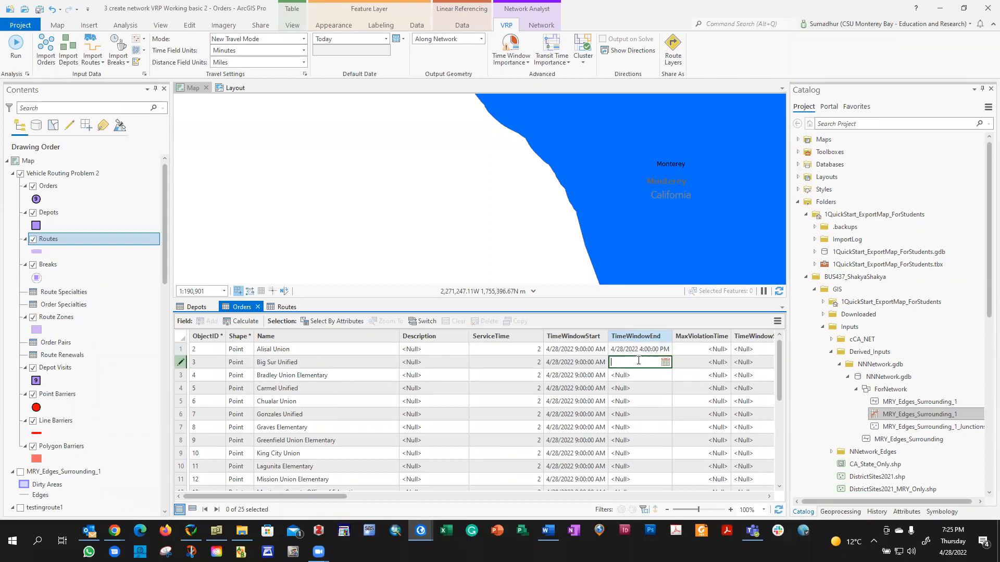
{"action": "left_click", "coordinate": [641, 372]}
{"action": "left_click", "coordinate": [637, 360]}
{"action": "left_click", "coordinate": [638, 373]}
{"action": "left_click", "coordinate": [639, 373]}
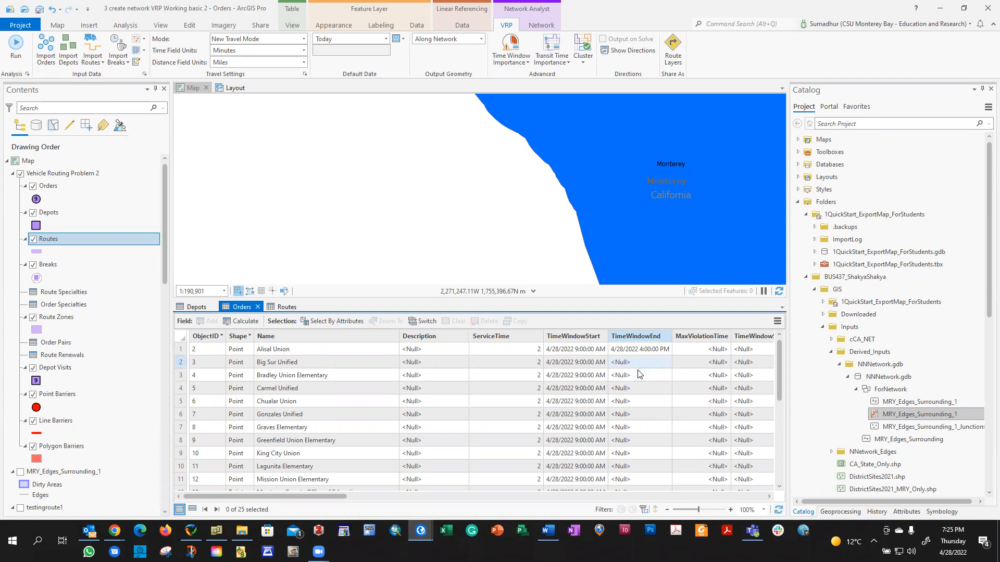
{"action": "double_click", "coordinate": [638, 363]}
{"action": "key", "text": "ctrl+v"}
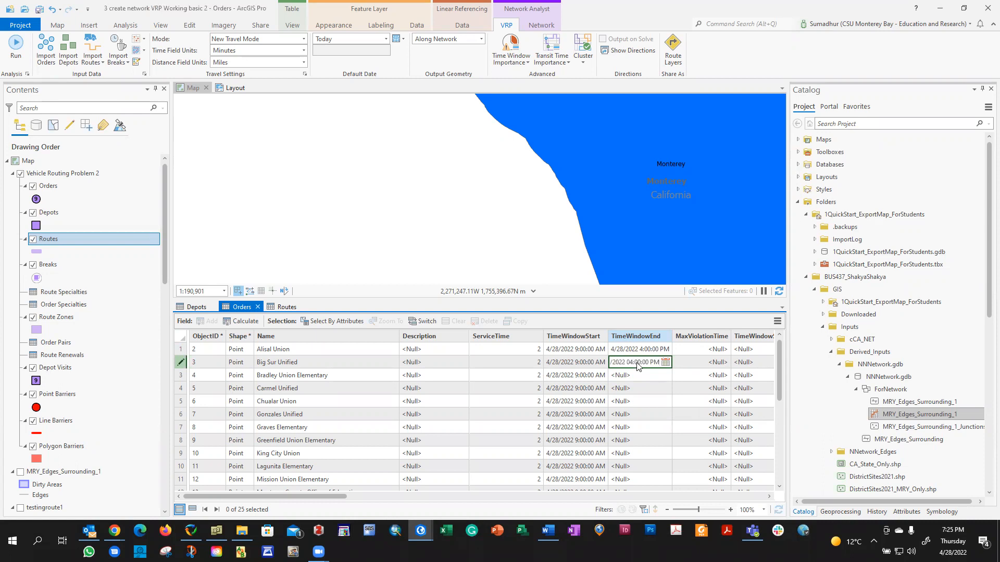
{"action": "left_click", "coordinate": [639, 375]}
{"action": "left_click", "coordinate": [639, 375]}
{"action": "type", "text": "4/28/2022 4:00:00 PM"}
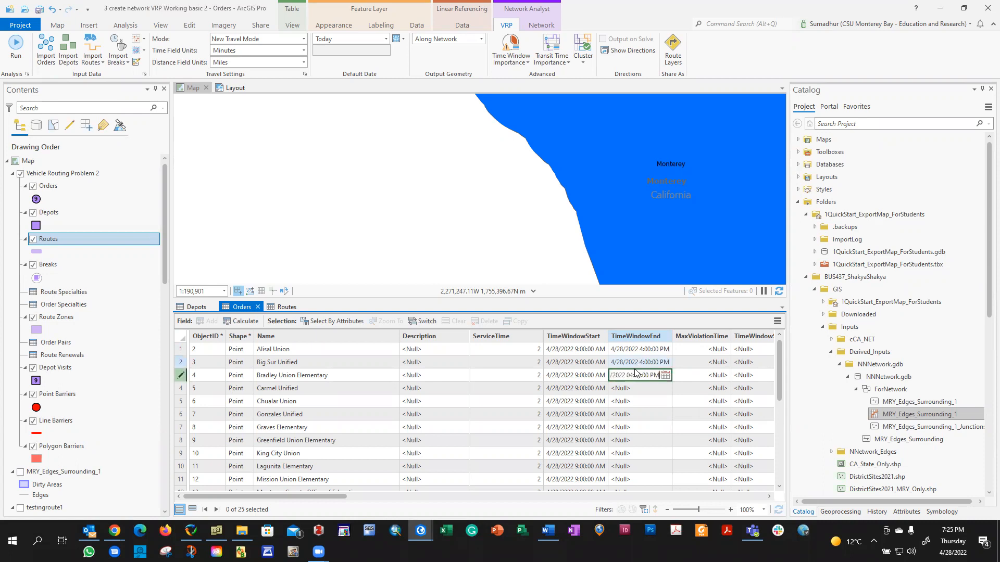
{"action": "key", "text": "Return"}
Fill TimeWindowEnd with 4/28/2022 4:00:00 PM for the Carmel Unified and Chualar Union orders.
{"action": "key", "text": "F2"}
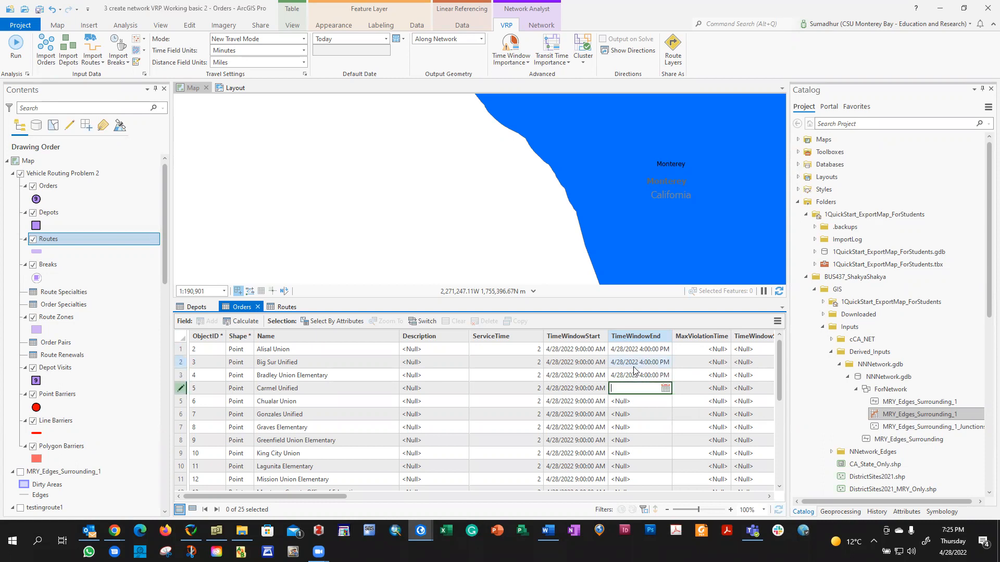
{"action": "type", "text": "4/28/2022 4:00:00 PM"}
{"action": "key", "text": "Return"}
{"action": "key", "text": "F2"}
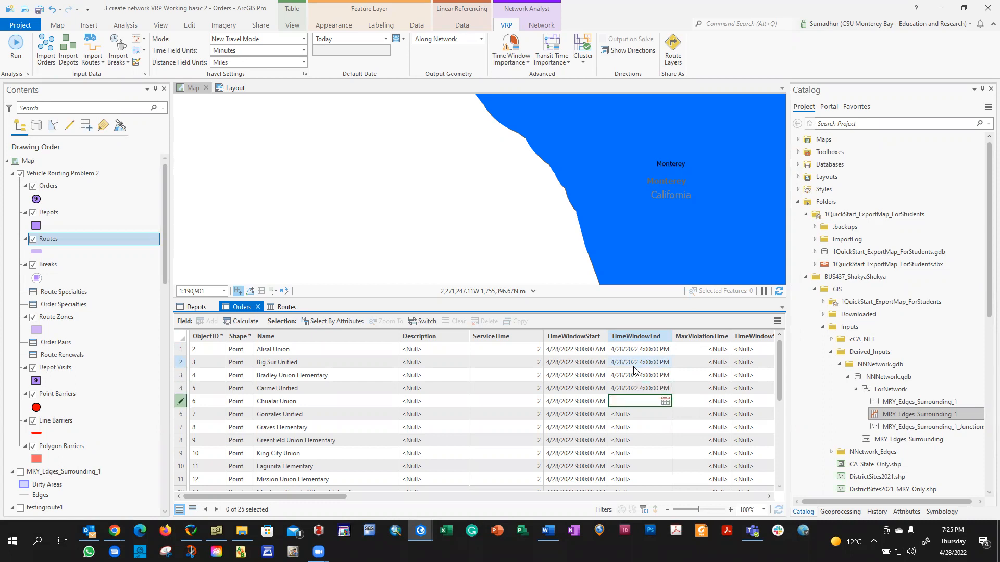
{"action": "type", "text": "4/28/2022 4:00:00 PM"}
{"action": "key", "text": "Return"}
Fill TimeWindowEnd with 4/28/2022 4:00:00 PM for the Gonzales Unified and Graves Elementary orders.
{"action": "key", "text": "F2"}
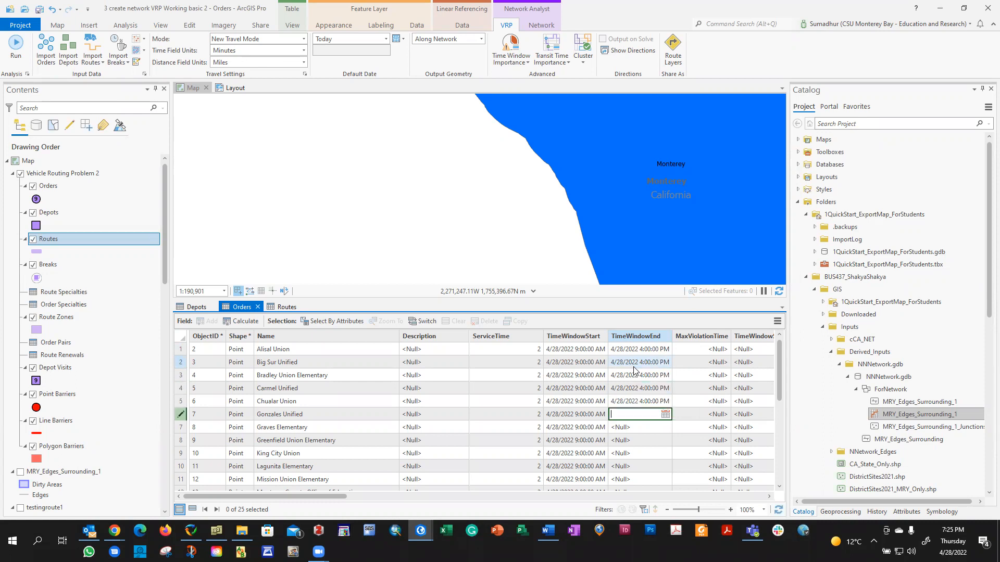
{"action": "key", "text": "Return"}
{"action": "key", "text": "Up"}
{"action": "key", "text": "F2"}
{"action": "type", "text": "4/28/2022 4:00:00 PM"}
{"action": "key", "text": "Return"}
{"action": "key", "text": "F2"}
{"action": "type", "text": "4/28/2022 4:00:00 PM"}
{"action": "key", "text": "Return"}
Fill TimeWindowEnd with 4/28/2022 4:00:00 PM for the Greenfield Union Elementary and King City Union orders.
{"action": "key", "text": "F2"}
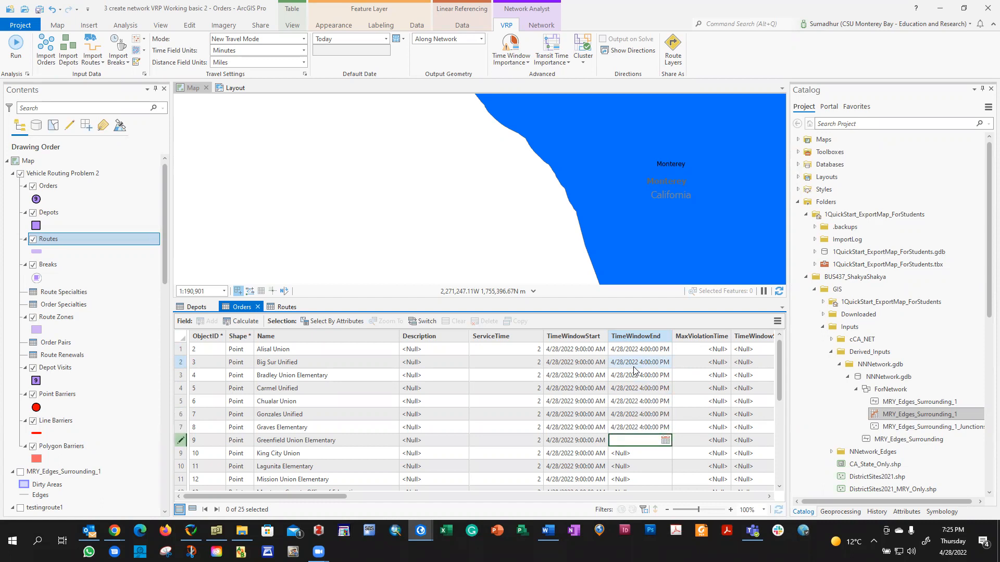
{"action": "key", "text": "ctrl+v"}
{"action": "key", "text": "Return"}
{"action": "key", "text": "F2"}
{"action": "key", "text": "ctrl+v"}
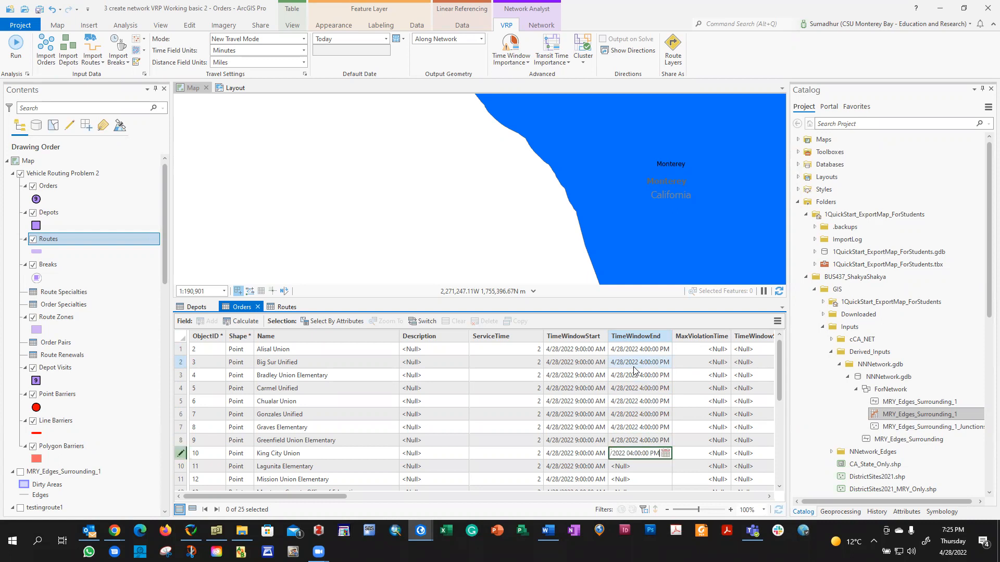
{"action": "key", "text": "Return"}
Fill TimeWindowEnd with 4/28/2022 4:00:00 PM for Lagunita Elementary, Mission Union Elementary and Monterey County Office of Education.
{"action": "key", "text": "ctrl+v"}
{"action": "key", "text": "Down"}
{"action": "key", "text": "ctrl+v"}
{"action": "key", "text": "Down"}
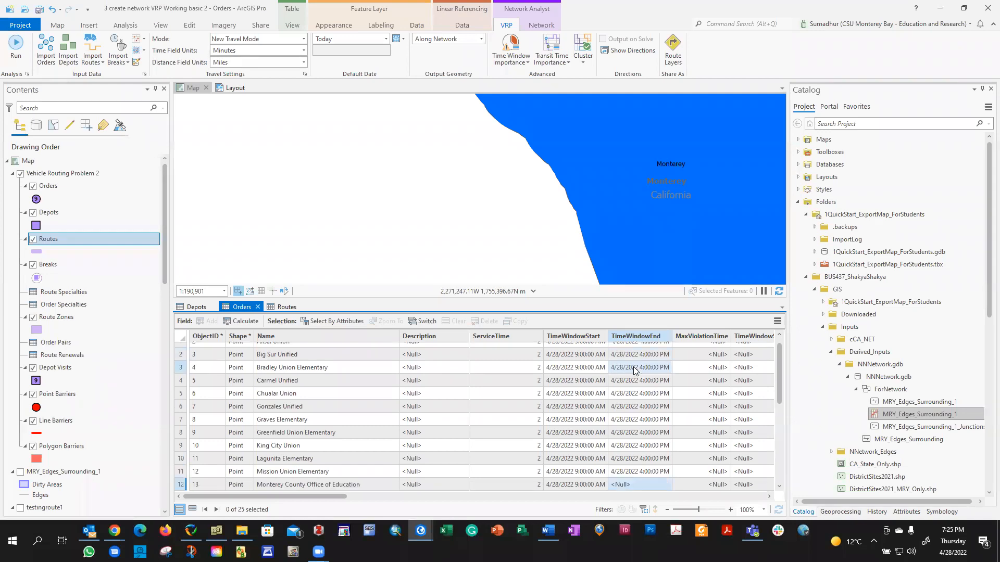
{"action": "key", "text": "ctrl+v"}
{"action": "key", "text": "Down"}
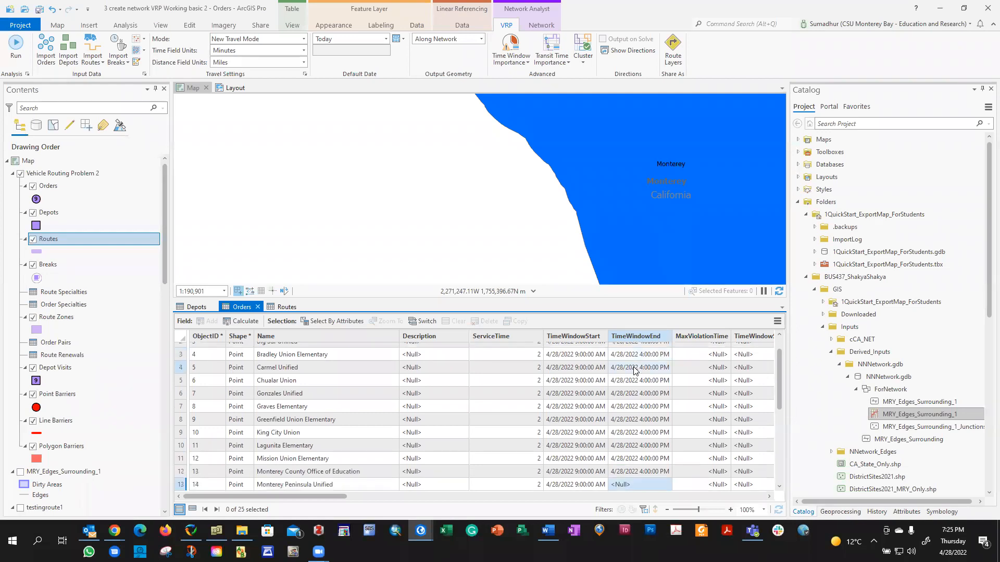
Fill TimeWindowEnd with 4/28/2022 4:00:00 PM for Monterey Peninsula Unified, North Monterey County Unified and Pacific Grove Unified.
{"action": "key", "text": "ctrl+v"}
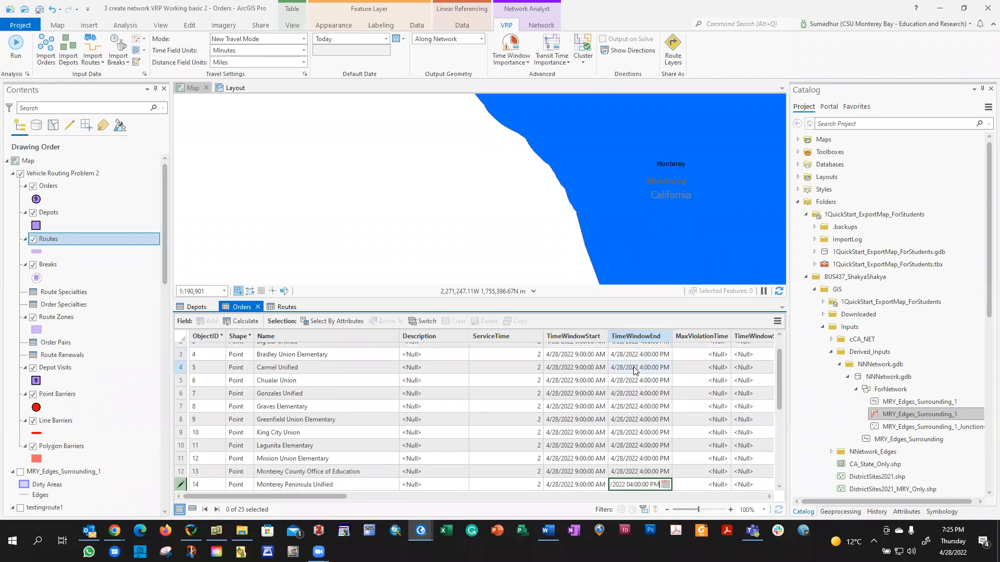
{"action": "key", "text": "Down"}
{"action": "key", "text": "ctrl+v"}
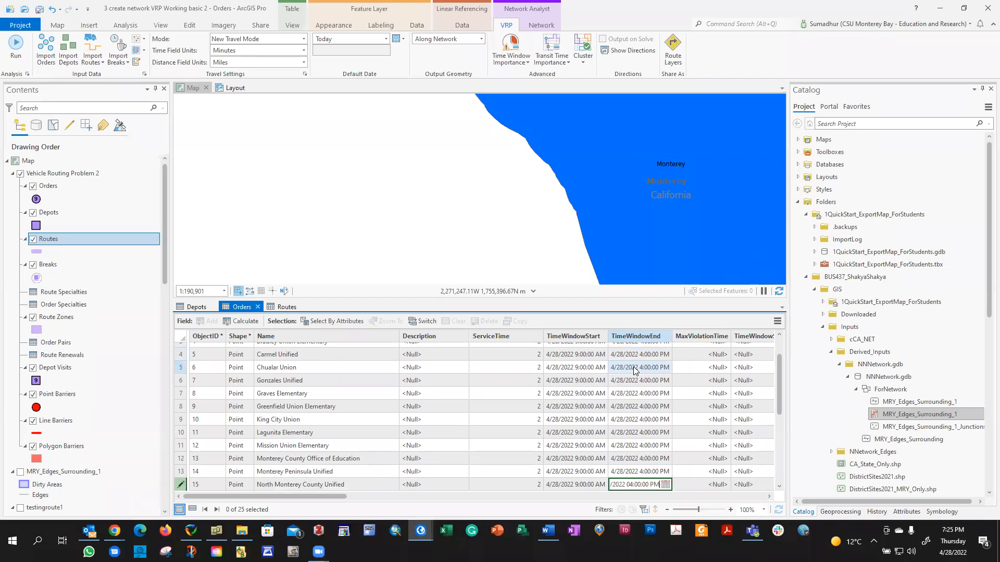
{"action": "key", "text": "Down"}
{"action": "key", "text": "ctrl+v"}
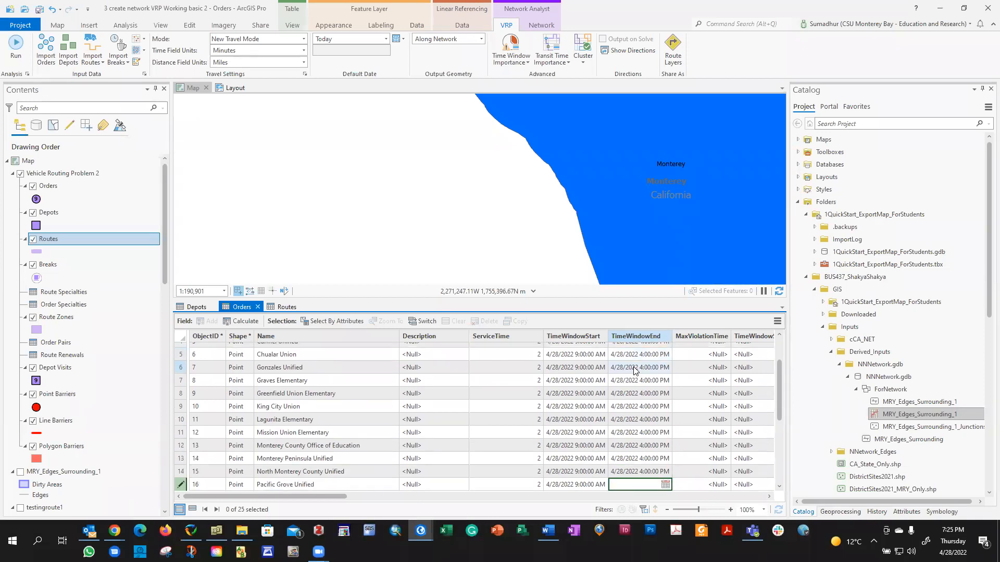
{"action": "key", "text": "Down"}
Fill TimeWindowEnd with 4/28/2022 4:00:00 PM for Salinas City Elementary, Salinas Union High and San Antonio Union Elementary.
{"action": "type", "text": "4/28/2022 4:00:00 PM"}
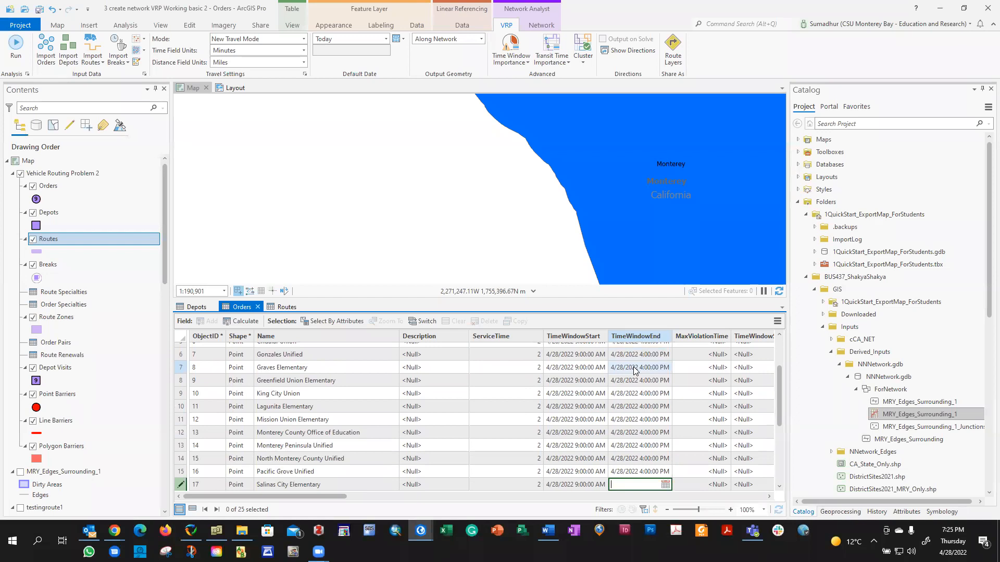
{"action": "key", "text": "Down"}
{"action": "type", "text": "4/28/2022 4:00:00 PM"}
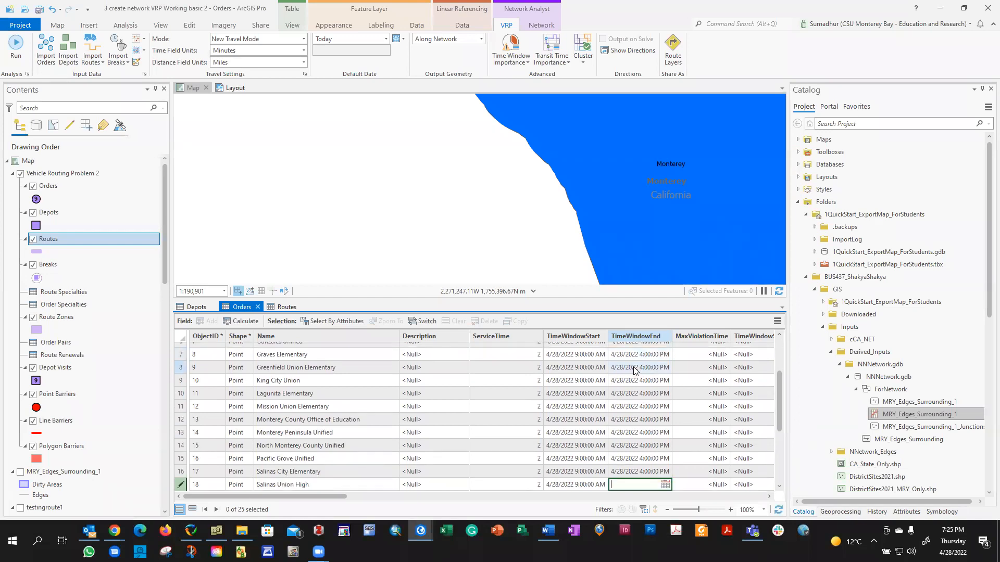
{"action": "key", "text": "Down"}
{"action": "type", "text": "4/28/2022 4:00:00 PM"}
{"action": "key", "text": "Down"}
Fill TimeWindowEnd with 4/28/2022 4:00:00 PM for San Ardo Union Elementary, San Lucas Union Elementary and Santa Rita Union Elementary.
{"action": "type", "text": "4/28/2022 4:00:00 PM"}
{"action": "key", "text": "Down"}
{"action": "key", "text": "ctrl+v"}
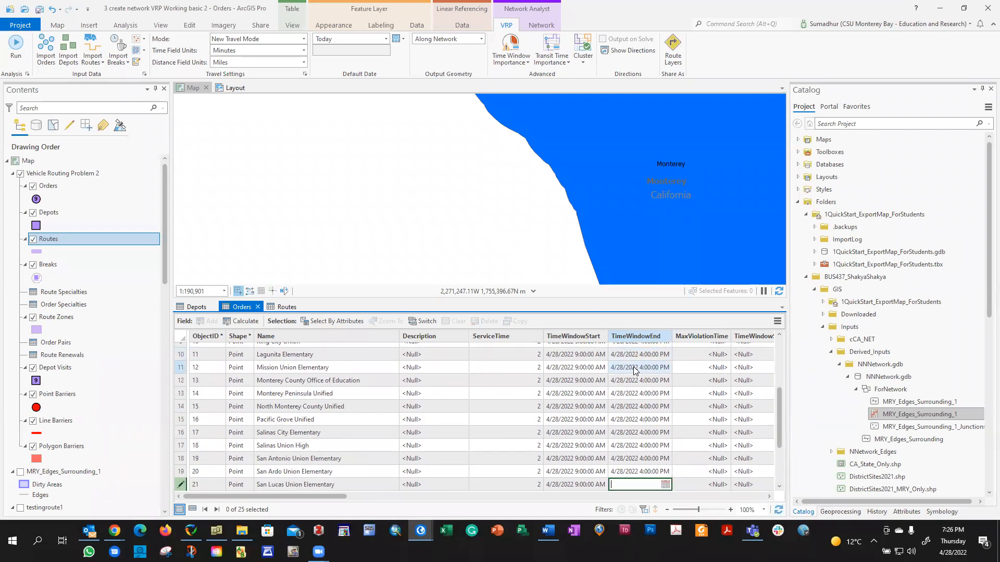
{"action": "key", "text": "Down"}
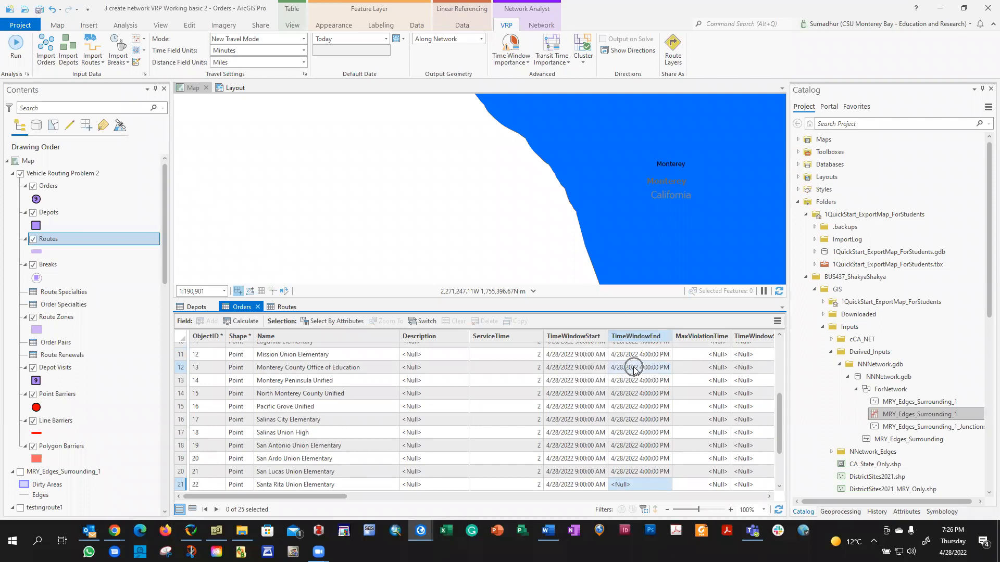
{"action": "key", "text": "ctrl+v"}
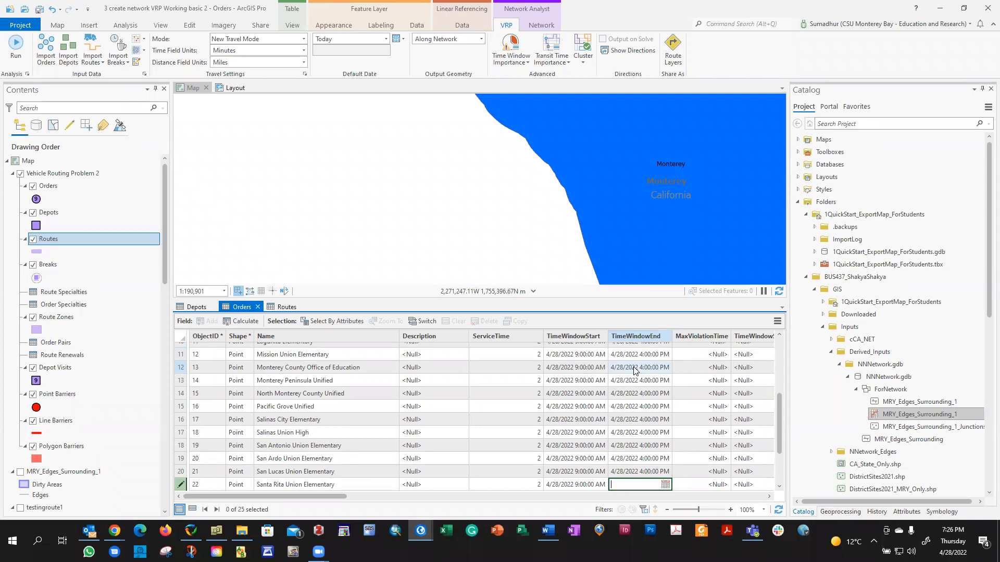
{"action": "key", "text": "Down"}
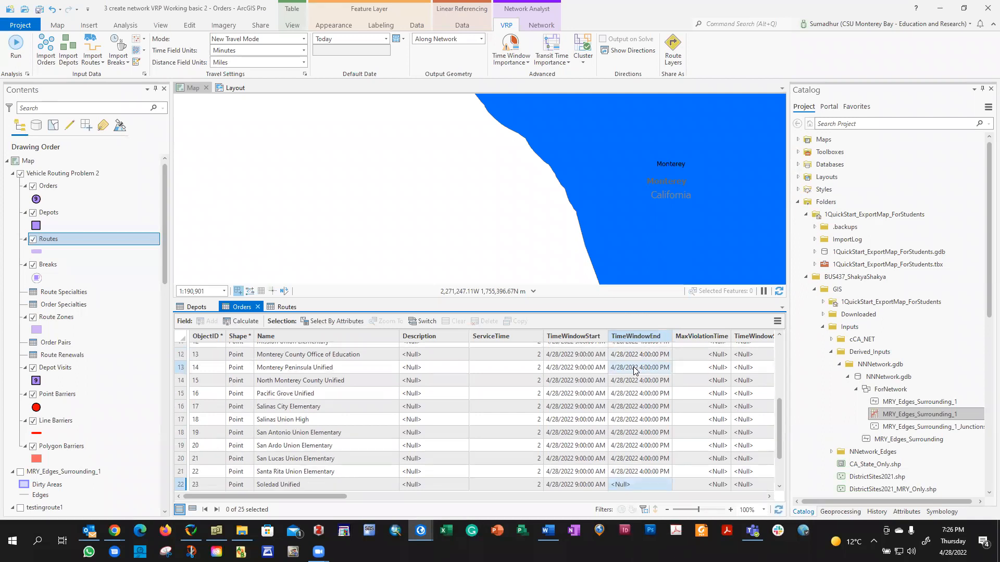
Fill TimeWindowEnd with 4/28/2022 4:00:00 PM for Soledad Unified, South Monterey County Joint Union High and the last two orders.
{"action": "type", "text": "4/28/2022 4:00:00 PM"}
{"action": "key", "text": "Down"}
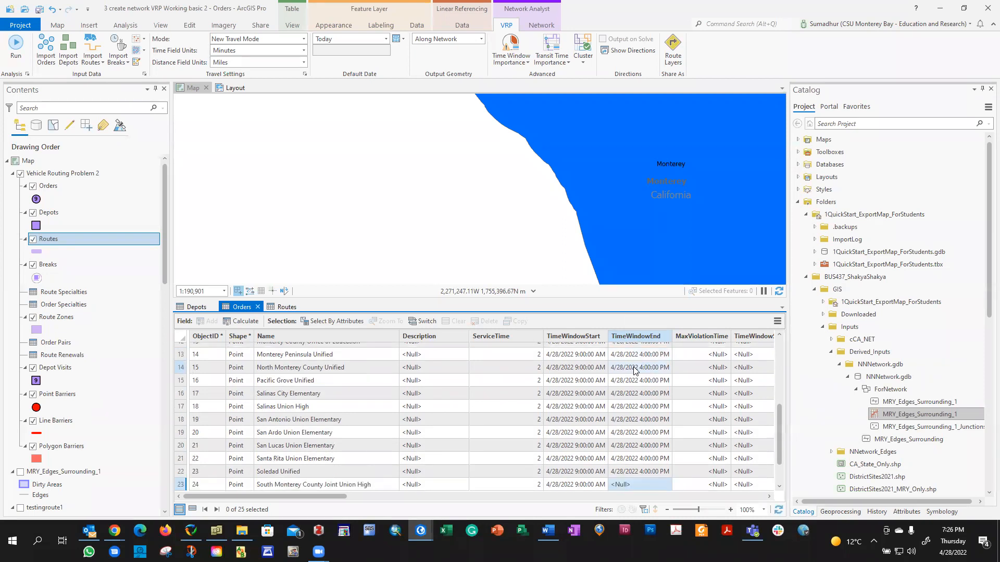
{"action": "type", "text": "4/28/2022 04:00:00 PM"}
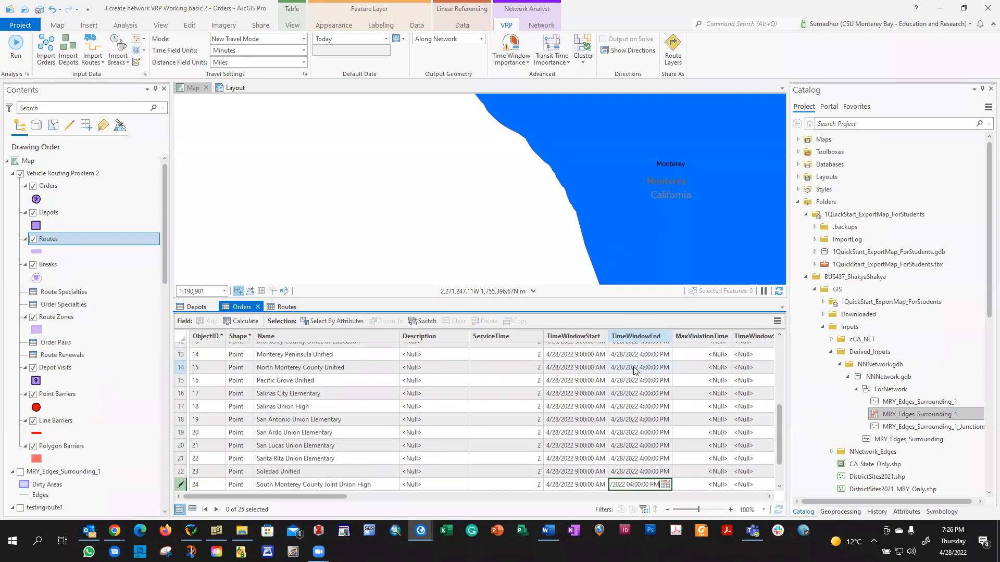
{"action": "key", "text": "Down"}
{"action": "key", "text": "ctrl+v"}
{"action": "key", "text": "Down"}
{"action": "type", "text": "4/28/2022 4:00:00 PM"}
{"action": "key", "text": "Down"}
{"action": "scroll", "coordinate": [644, 376], "scroll_direction": "up", "scroll_amount": 5}
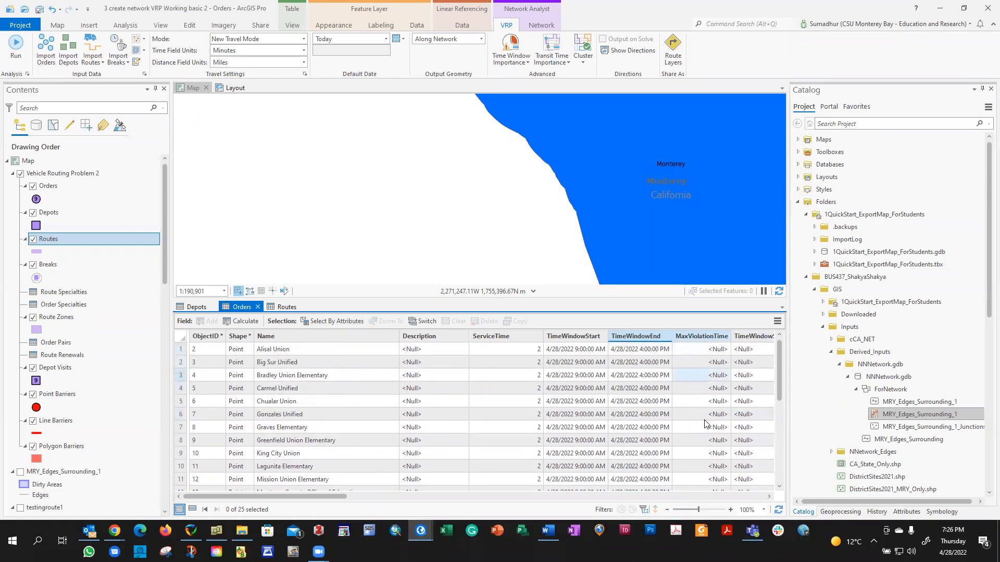
Review the remaining Orders fields, from the time windows and violation times through to the delivery quantities.
{"action": "left_click_drag", "start_coordinate": [306, 494], "coordinate": [399, 485]}
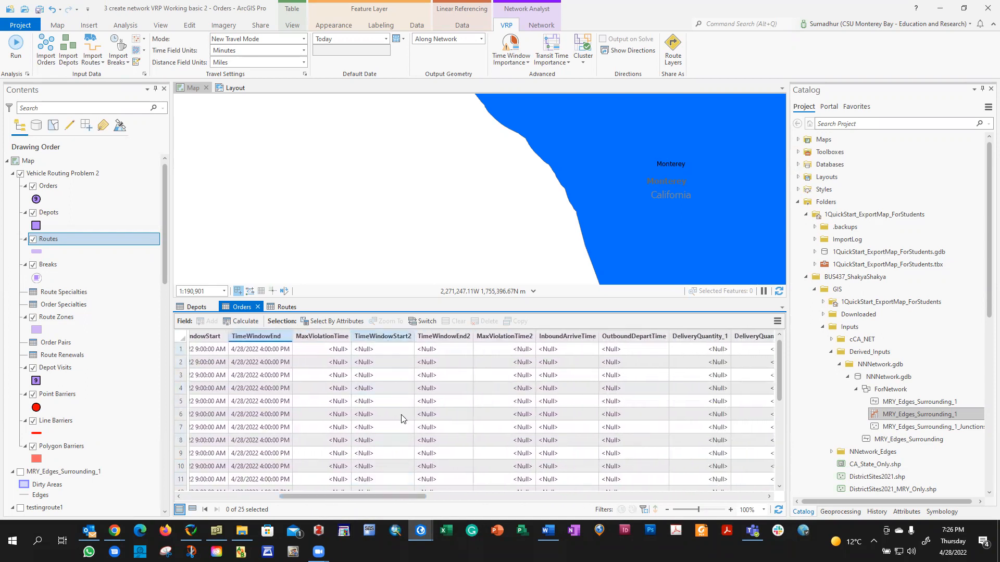
{"action": "left_click_drag", "start_coordinate": [382, 498], "coordinate": [352, 498]}
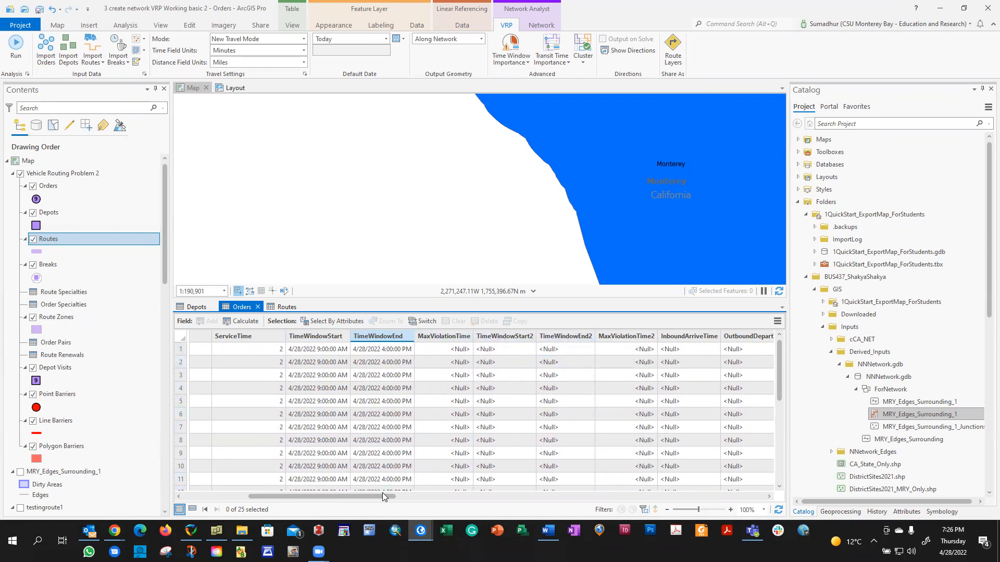
{"action": "left_click_drag", "start_coordinate": [360, 494], "coordinate": [436, 494]}
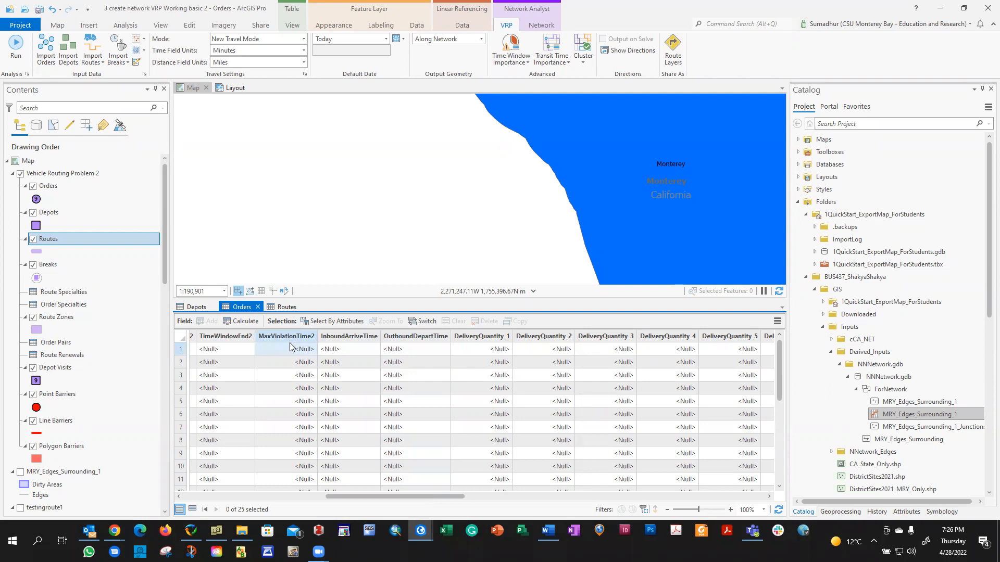
{"action": "left_click_drag", "start_coordinate": [411, 497], "coordinate": [443, 494]}
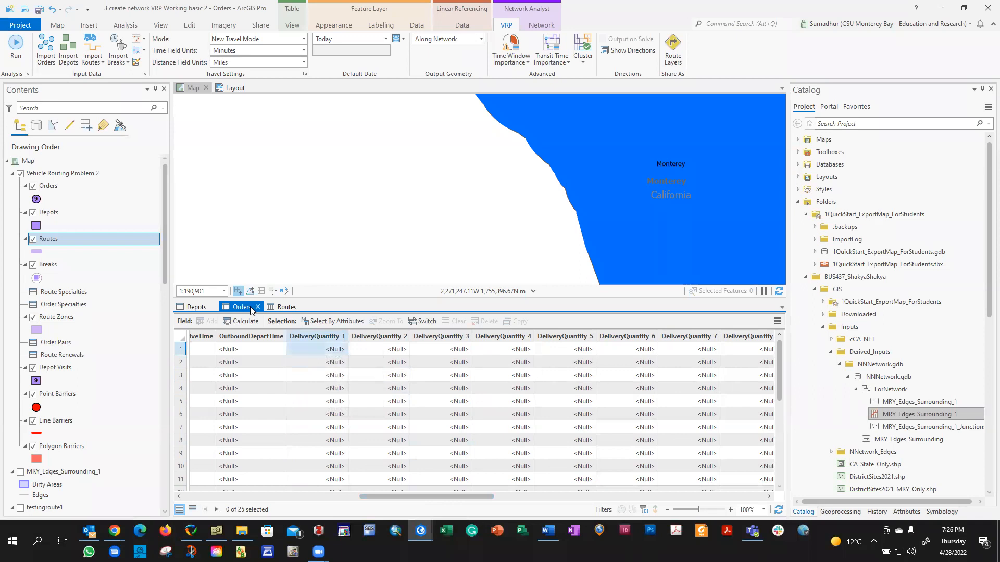
{"action": "double_click", "coordinate": [312, 349]}
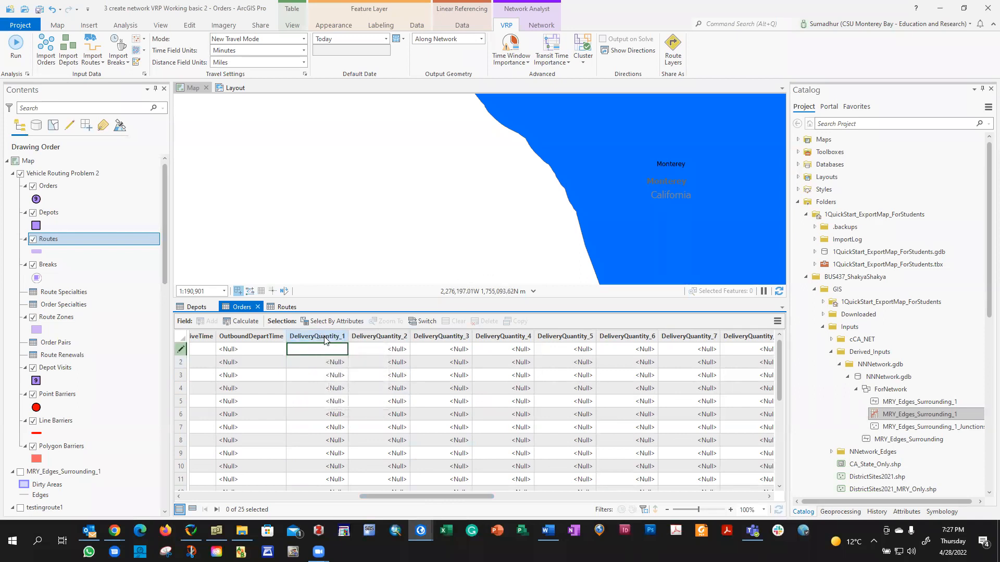
{"action": "right_click", "coordinate": [325, 340]}
{"action": "left_click", "coordinate": [336, 338]}
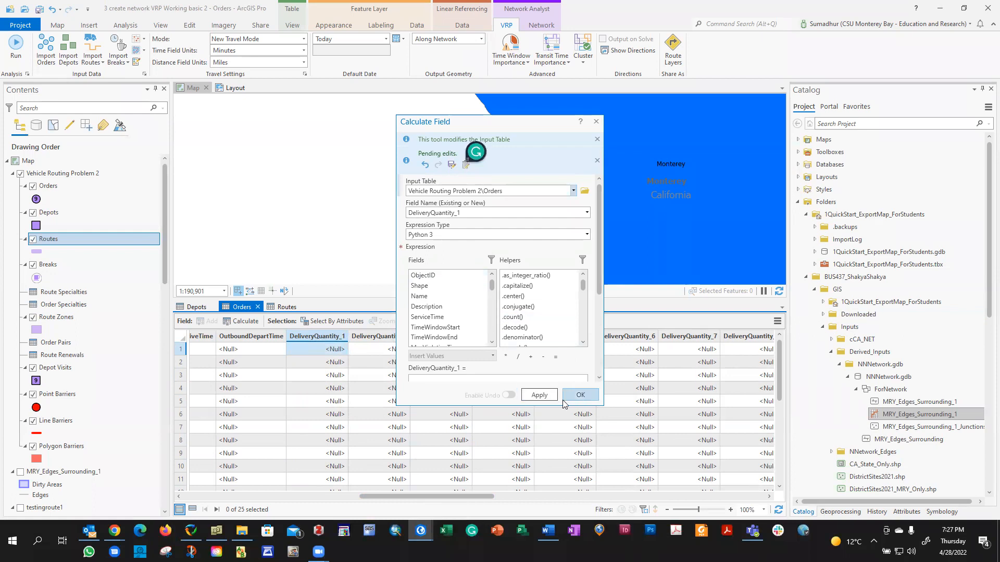
{"action": "left_click", "coordinate": [596, 122]}
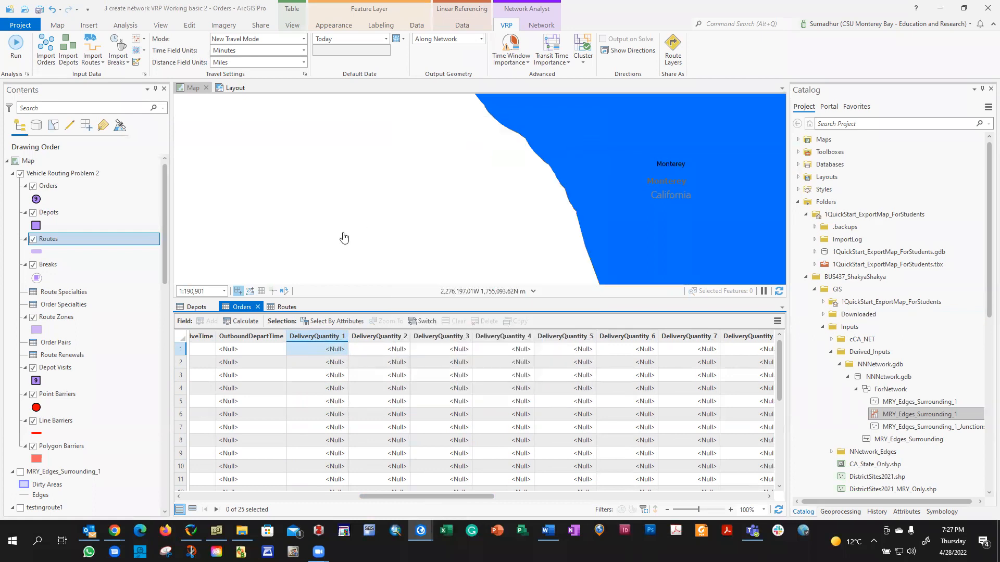
Check the route's Capacity_1 value in the Routes table.
{"action": "left_click", "coordinate": [286, 307]}
{"action": "left_click_drag", "start_coordinate": [252, 496], "coordinate": [380, 493]}
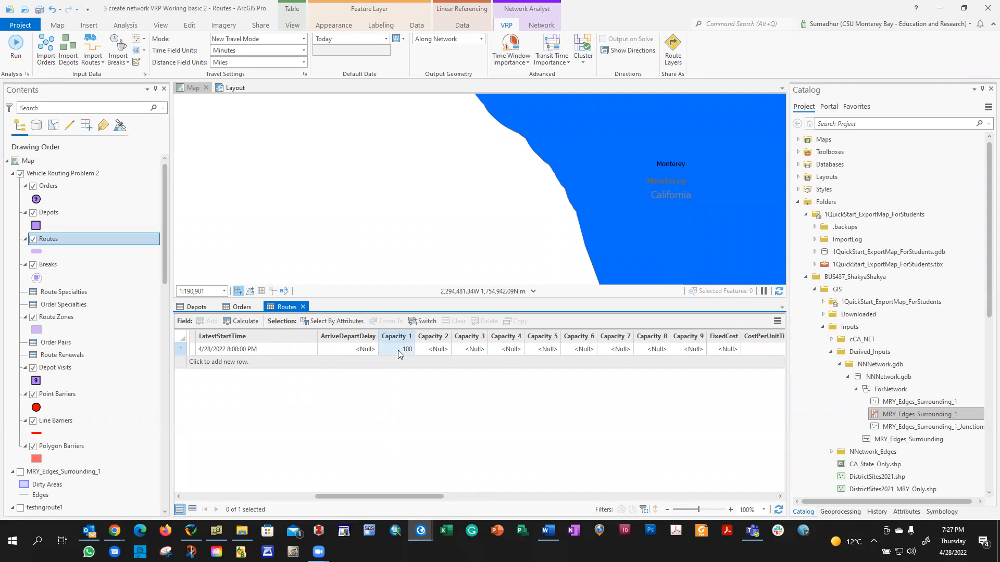
Calculate the DeliveryQuantity_1 field of the Orders table as 10 for all orders.
{"action": "left_click", "coordinate": [242, 307]}
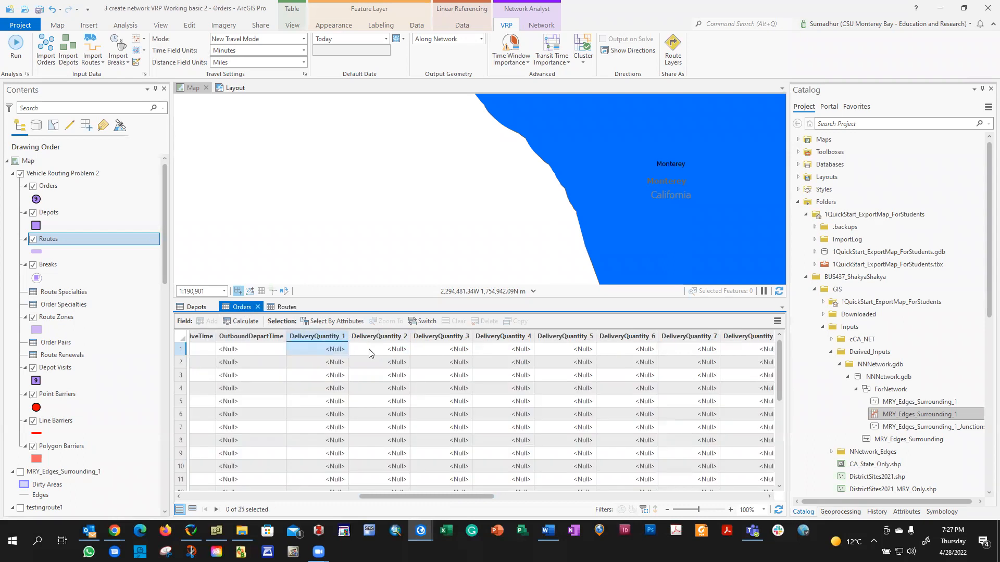
{"action": "right_click", "coordinate": [309, 337]}
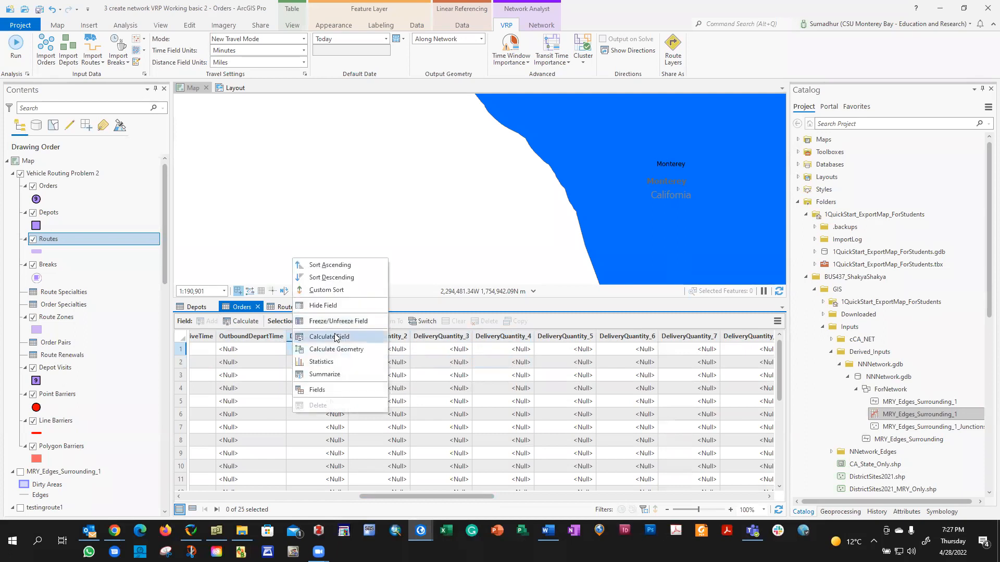
{"action": "left_click", "coordinate": [333, 337]}
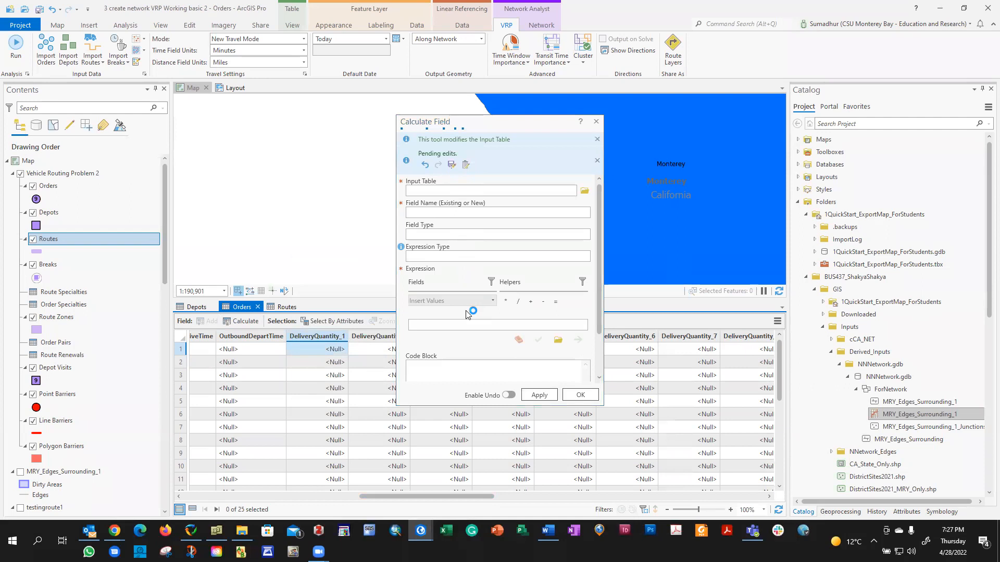
{"action": "scroll", "coordinate": [506, 267], "scroll_direction": "down", "scroll_amount": 4}
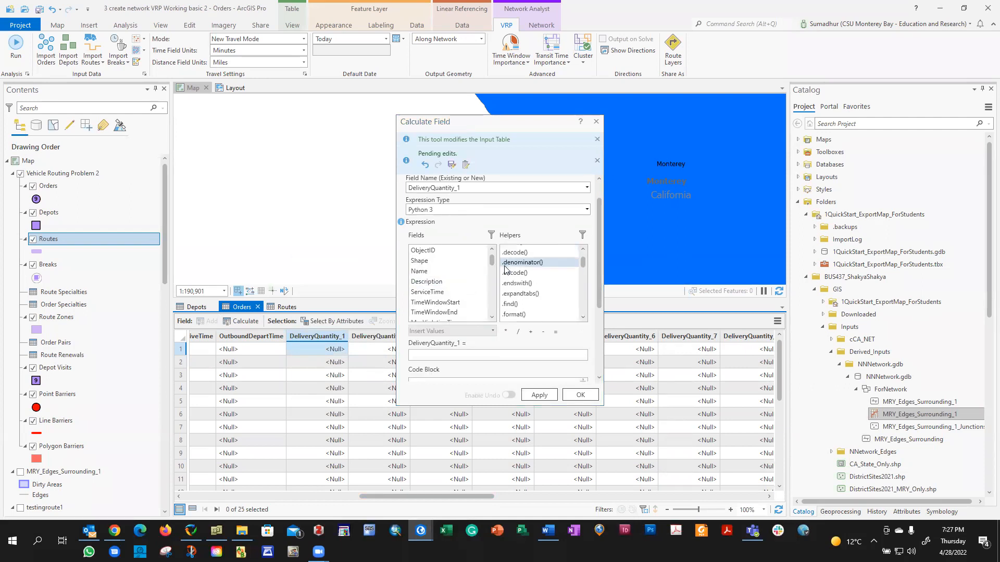
{"action": "scroll", "coordinate": [467, 331], "scroll_direction": "down", "scroll_amount": 1}
{"action": "left_click", "coordinate": [455, 330]}
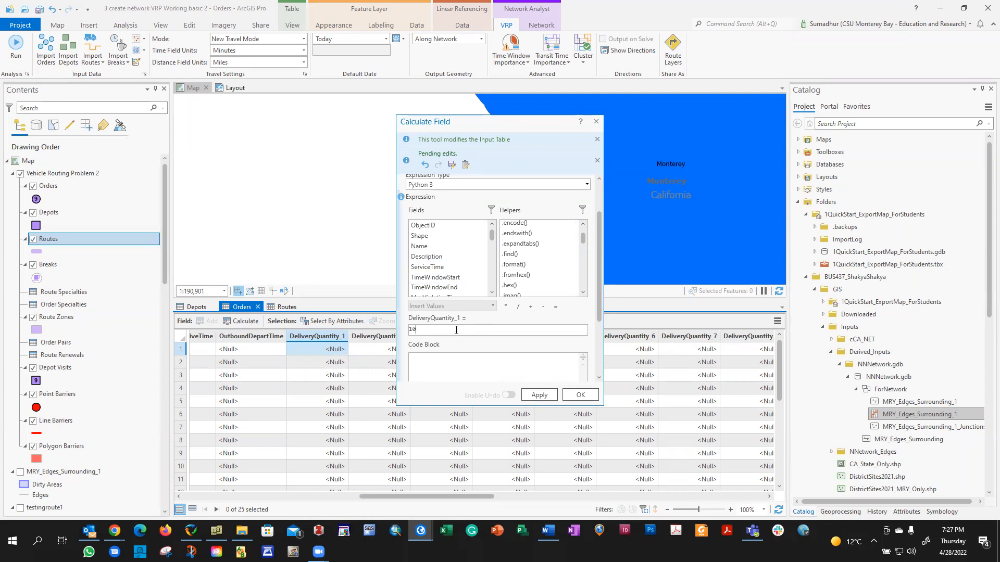
{"action": "left_click", "coordinate": [539, 395]}
{"action": "left_click", "coordinate": [580, 397]}
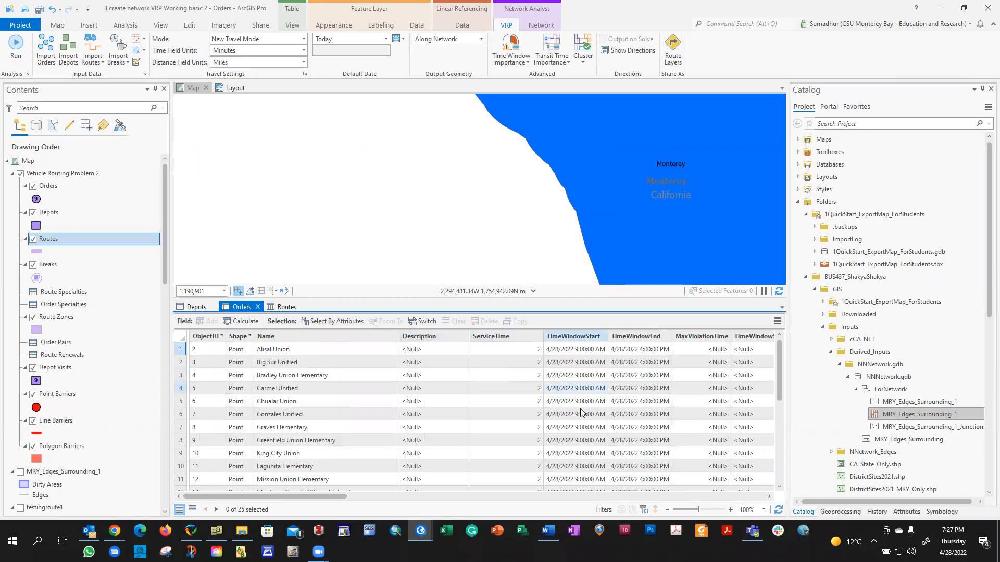
Calculate the PickupQuantity_1 field of the Orders table as 2 for all orders.
{"action": "left_click_drag", "start_coordinate": [304, 497], "coordinate": [499, 487]}
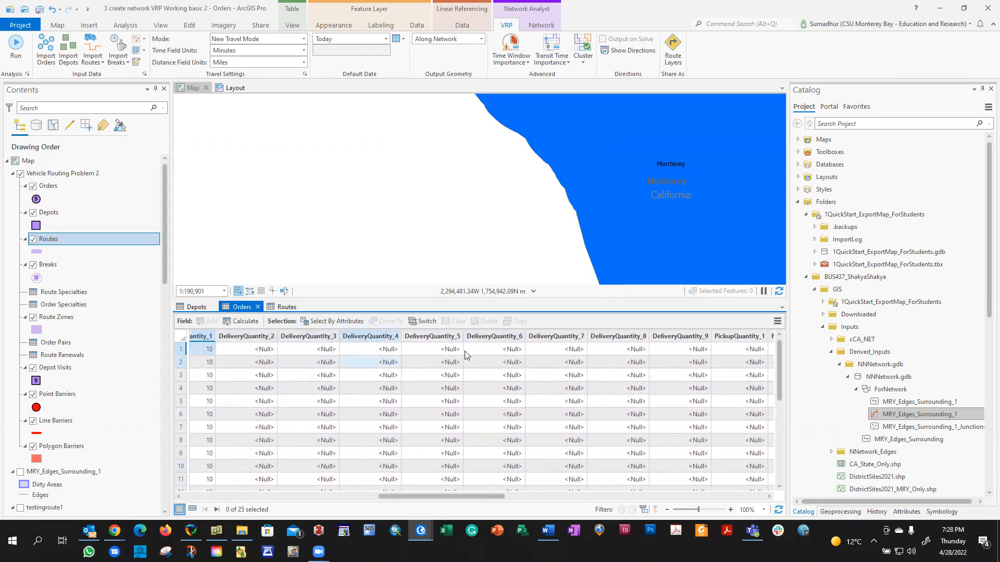
{"action": "left_click_drag", "start_coordinate": [451, 496], "coordinate": [531, 496]}
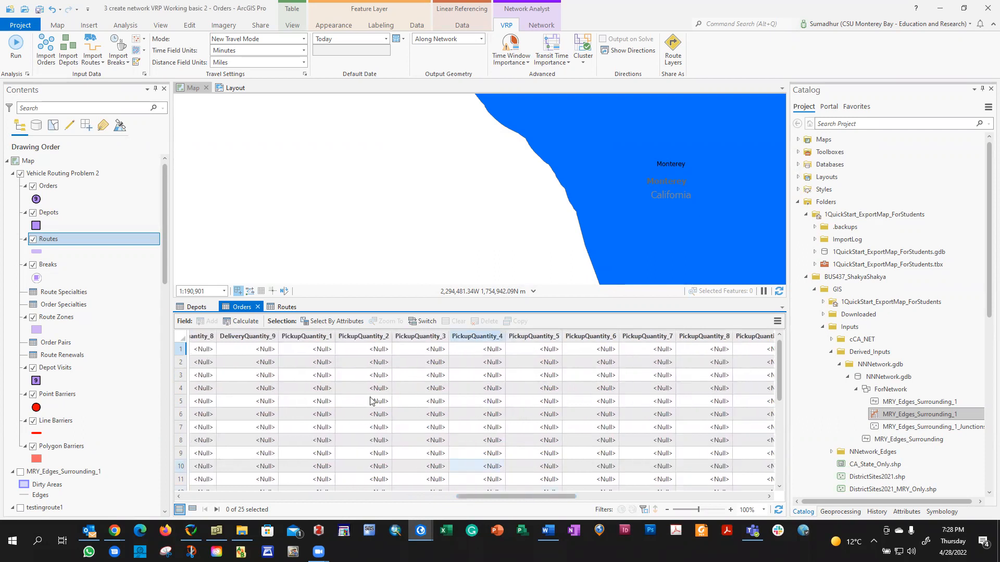
{"action": "right_click", "coordinate": [297, 336]}
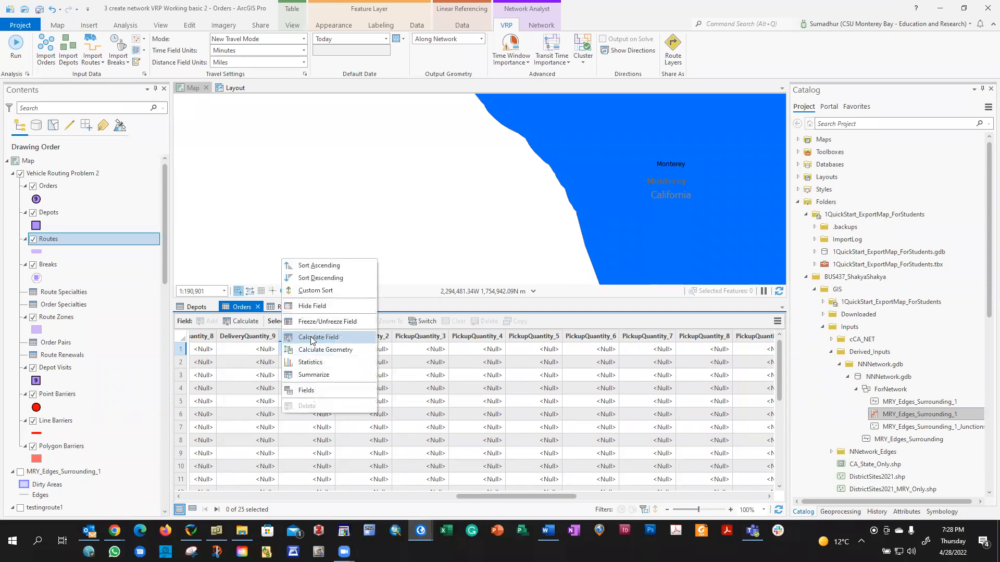
{"action": "left_click", "coordinate": [297, 337]}
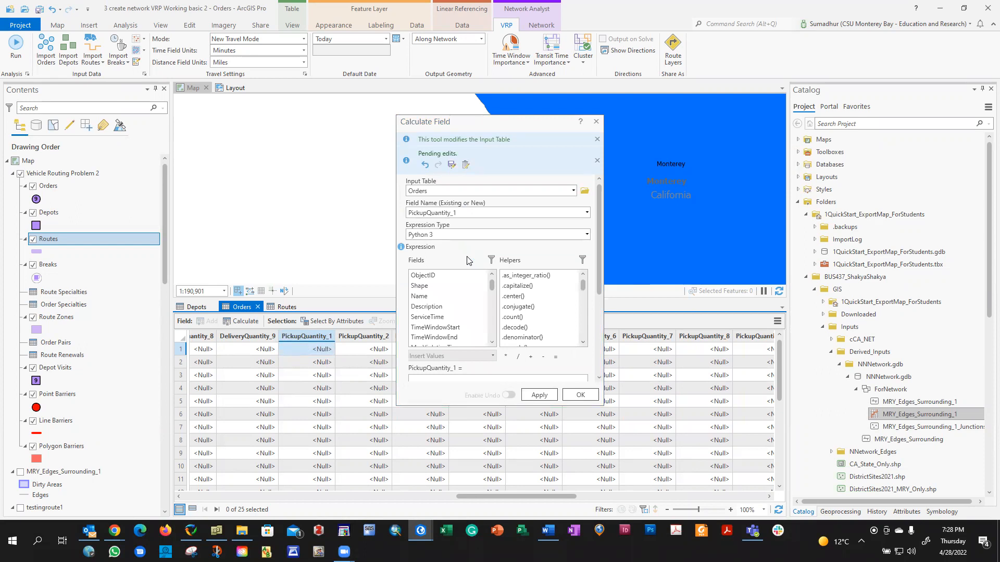
{"action": "scroll", "coordinate": [467, 260], "scroll_direction": "down", "scroll_amount": 4}
{"action": "scroll", "coordinate": [467, 257], "scroll_direction": "down", "scroll_amount": 5}
{"action": "scroll", "coordinate": [467, 257], "scroll_direction": "down", "scroll_amount": 2}
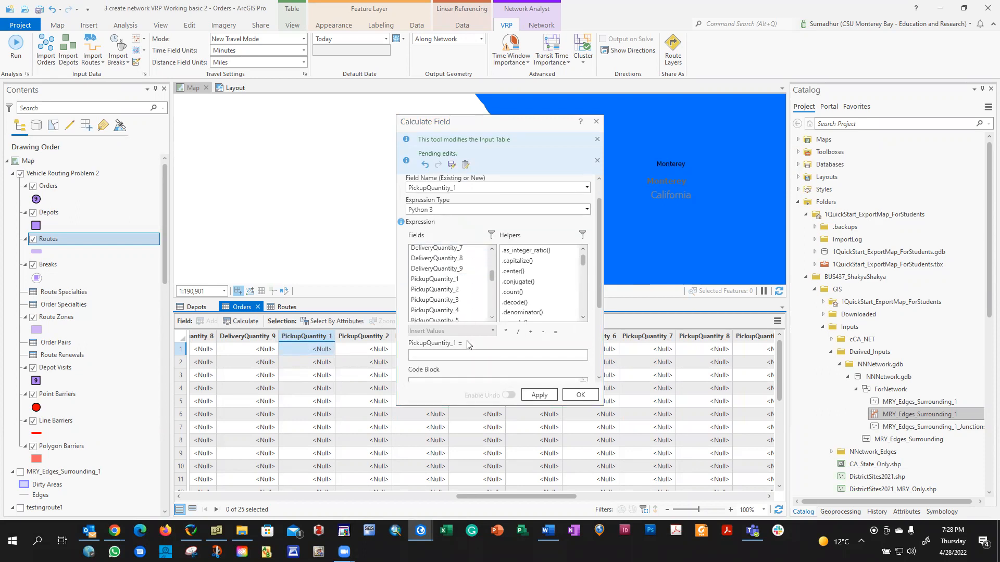
{"action": "scroll", "coordinate": [466, 339], "scroll_direction": "down", "scroll_amount": 1}
{"action": "left_click", "coordinate": [464, 328]}
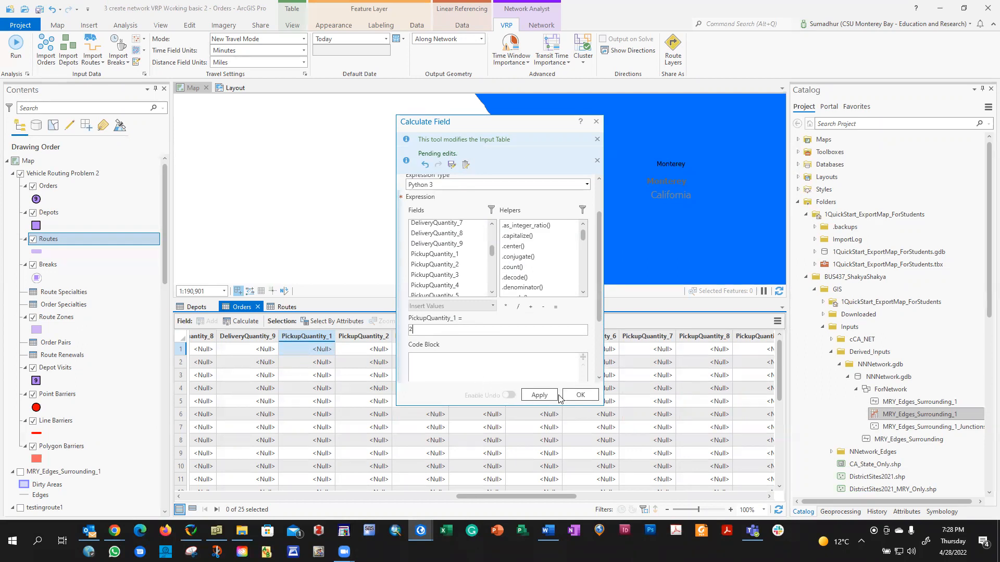
{"action": "left_click", "coordinate": [540, 396]}
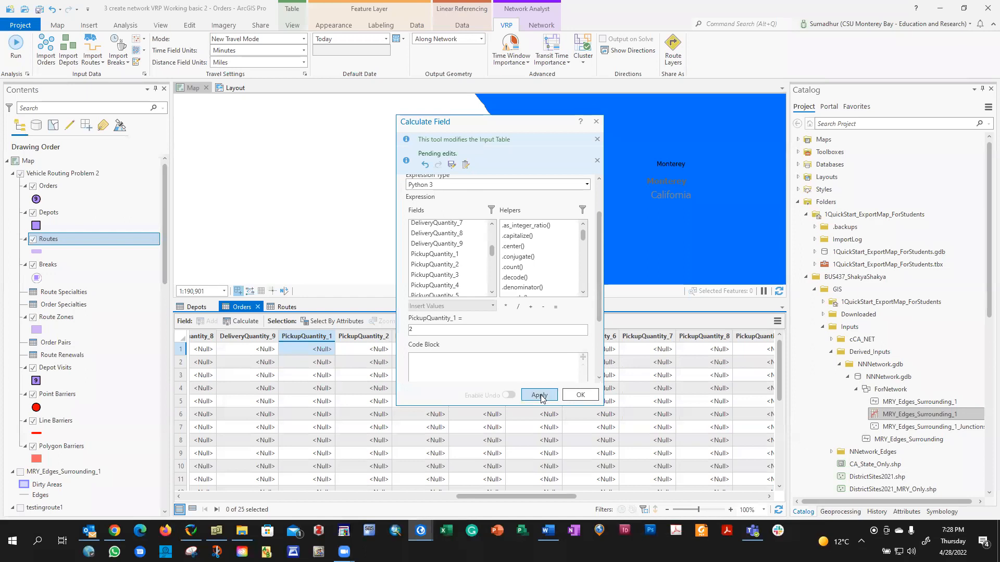
{"action": "left_click", "coordinate": [582, 396]}
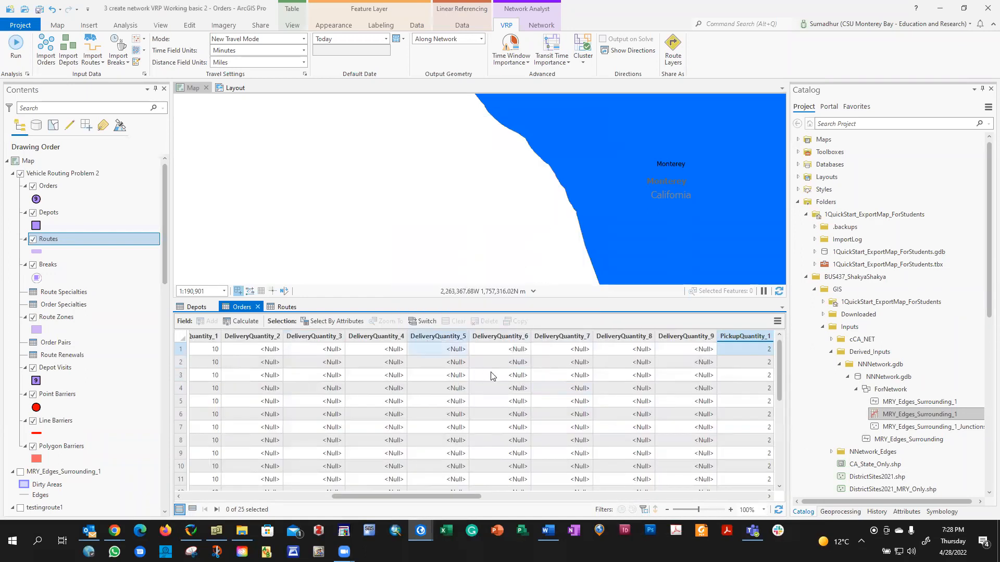
Check the RouteName field of the Orders table and the route's name and description in the Routes table.
{"action": "left_click_drag", "start_coordinate": [429, 497], "coordinate": [600, 497]}
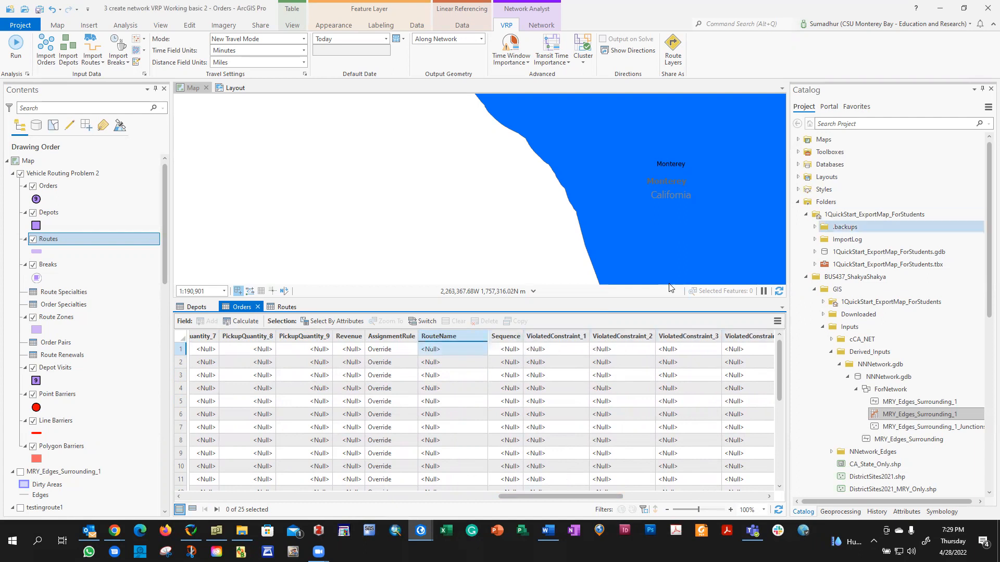
{"action": "left_click", "coordinate": [279, 310]}
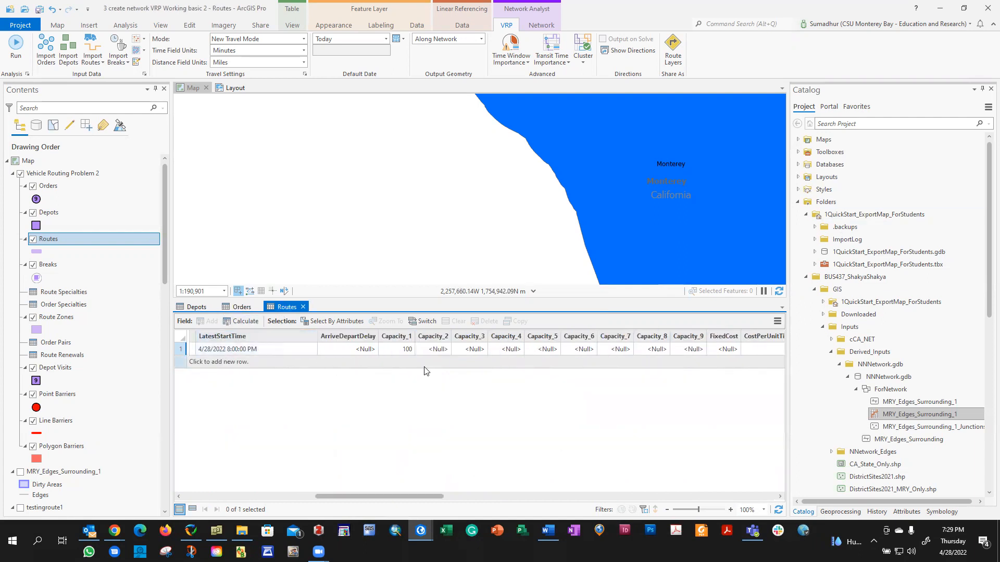
{"action": "left_click_drag", "start_coordinate": [398, 495], "coordinate": [266, 494]}
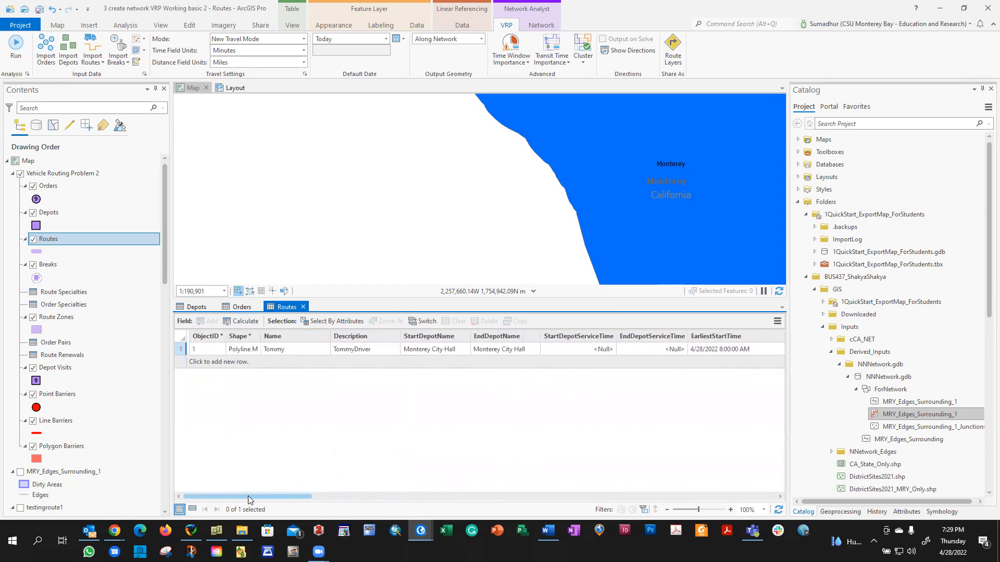
{"action": "right_click", "coordinate": [180, 349]}
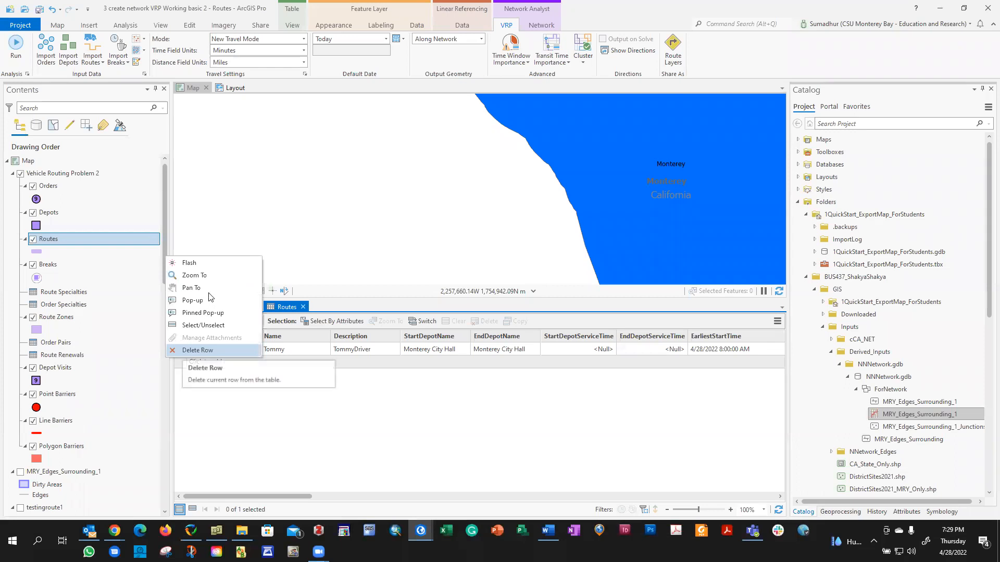
{"action": "left_click", "coordinate": [328, 203]}
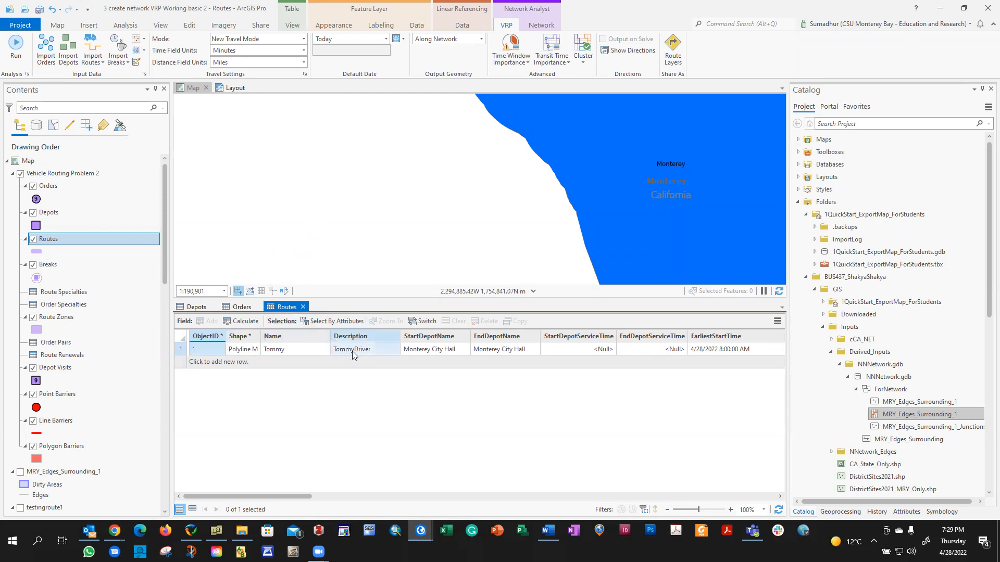
Review the remaining Orders fields, from RouteName and the violated constraints through to DistanceToNetworkInMeters.
{"action": "left_click", "coordinate": [242, 306]}
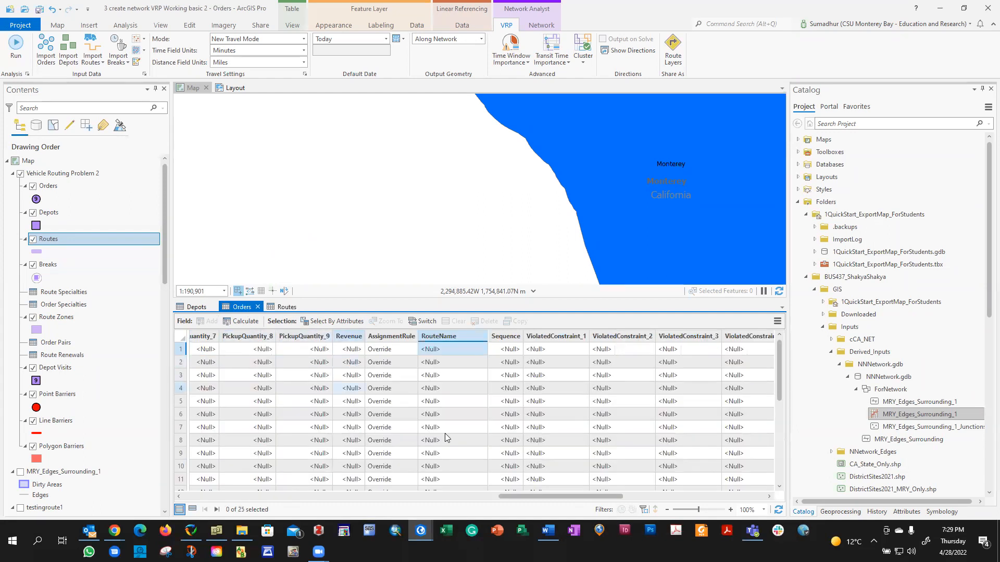
{"action": "left_click_drag", "start_coordinate": [562, 498], "coordinate": [523, 488]}
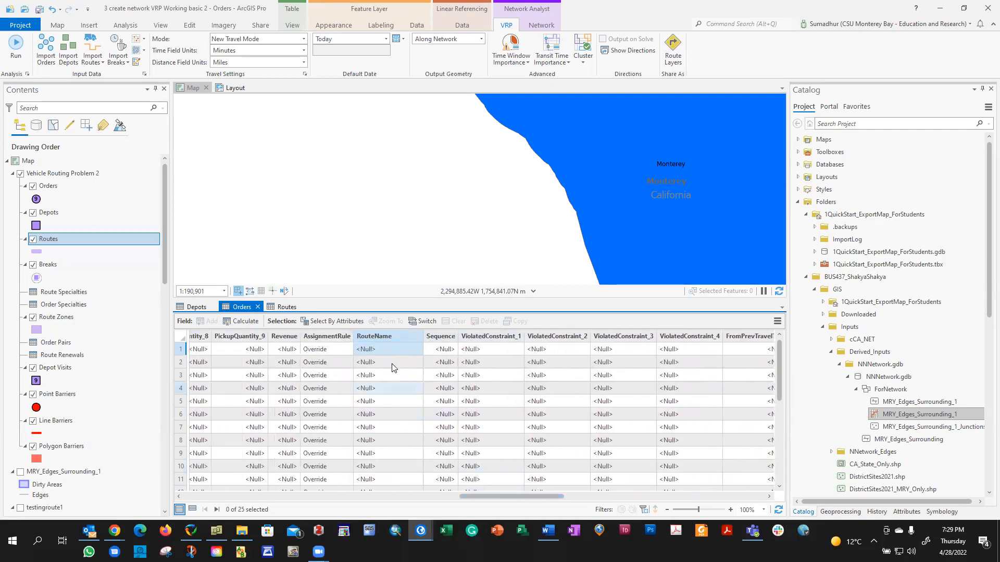
{"action": "double_click", "coordinate": [390, 349]}
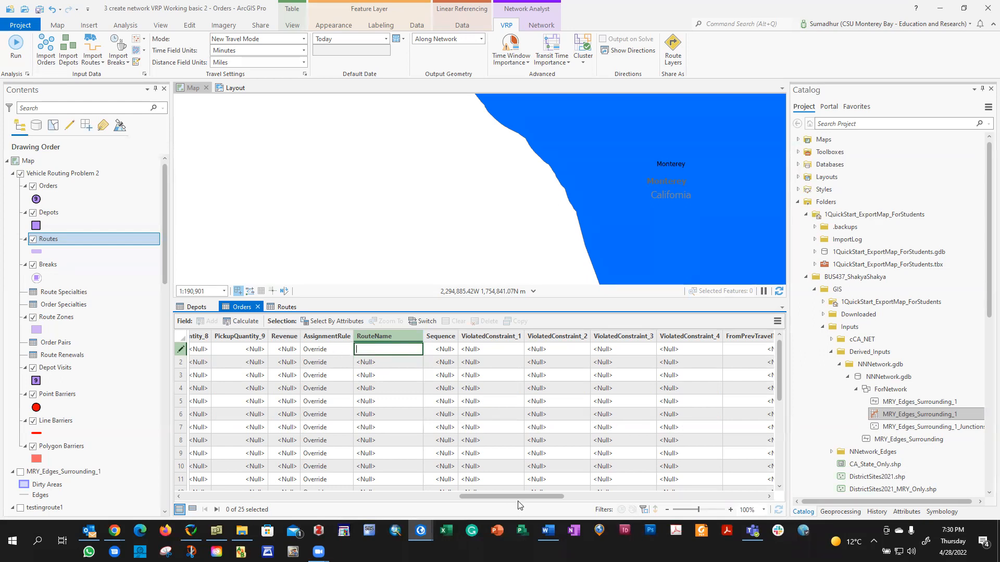
{"action": "left_click_drag", "start_coordinate": [519, 497], "coordinate": [548, 499]}
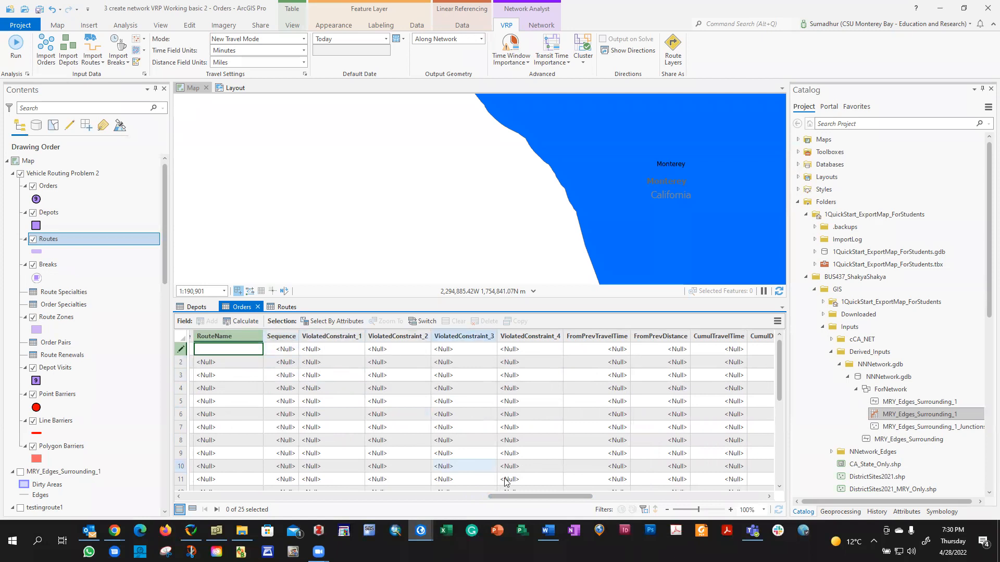
{"action": "left_click_drag", "start_coordinate": [537, 496], "coordinate": [658, 493]}
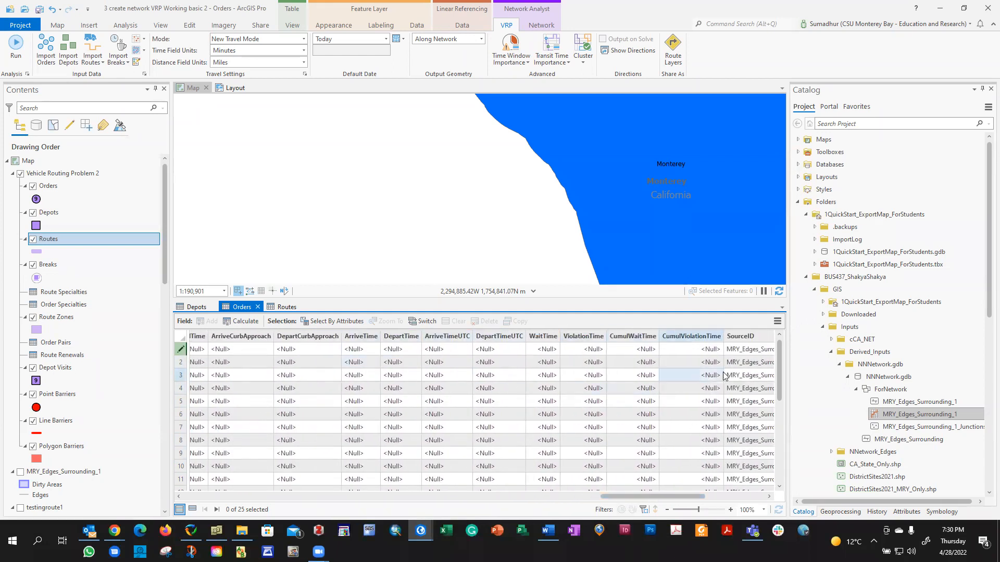
{"action": "left_click_drag", "start_coordinate": [651, 498], "coordinate": [722, 491]}
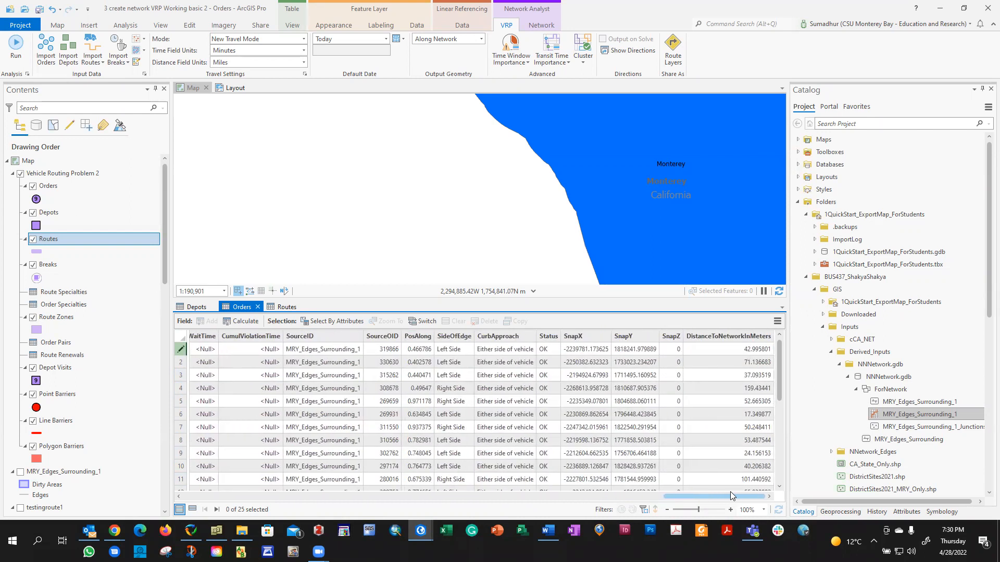
Check the depot's time window and location fields in the Depots table, and return to the Routes table.
{"action": "left_click", "coordinate": [198, 308]}
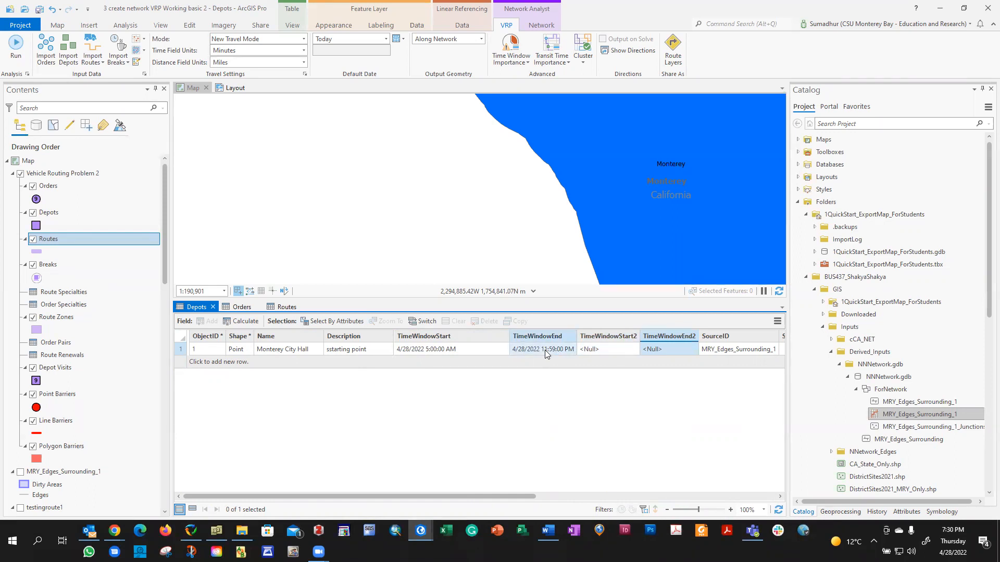
{"action": "mouse_move", "coordinate": [475, 496]}
{"action": "left_mouse_down"}
{"action": "mouse_move", "coordinate": [725, 503]}
{"action": "mouse_move", "coordinate": [479, 508]}
{"action": "left_mouse_up"}
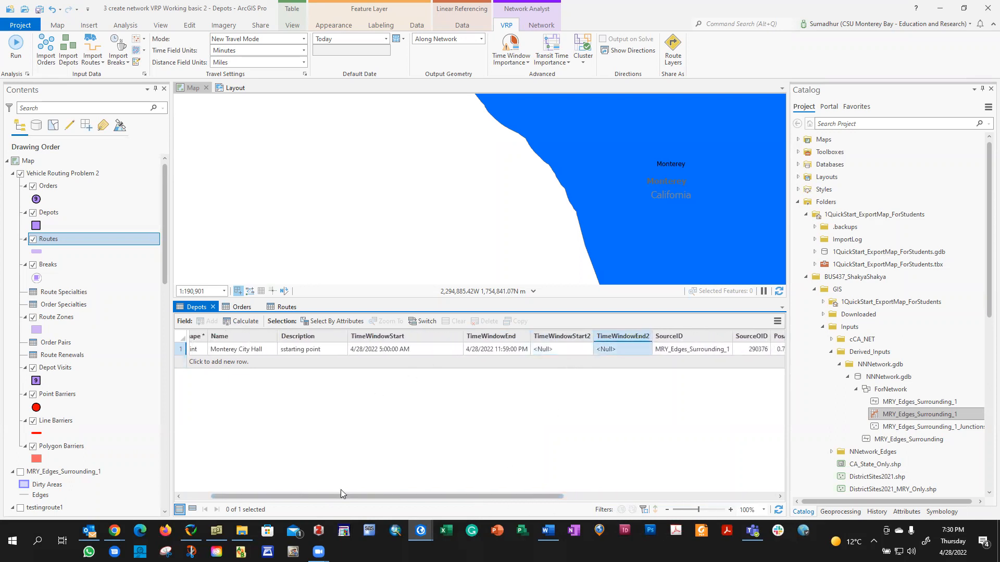
{"action": "left_click_drag", "start_coordinate": [345, 496], "coordinate": [316, 496]}
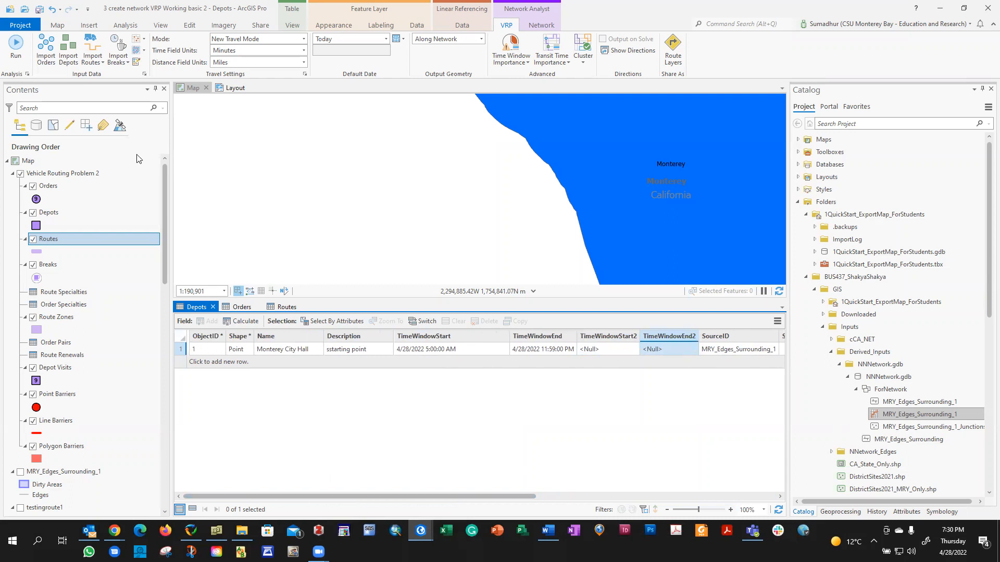
{"action": "left_click", "coordinate": [280, 308]}
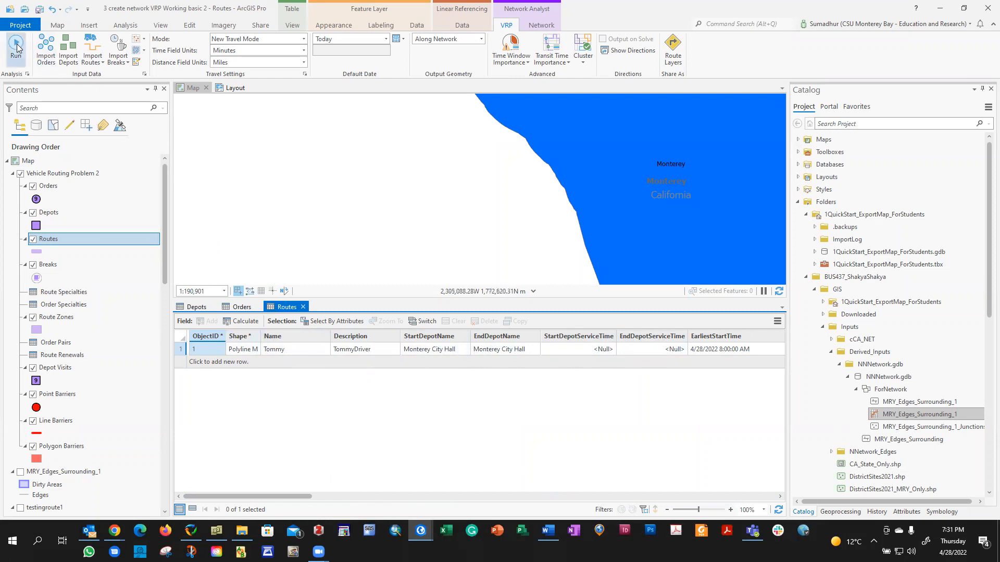
Save the project and solve the Vehicle Routing Problem 2 layer.
{"action": "left_click", "coordinate": [21, 25]}
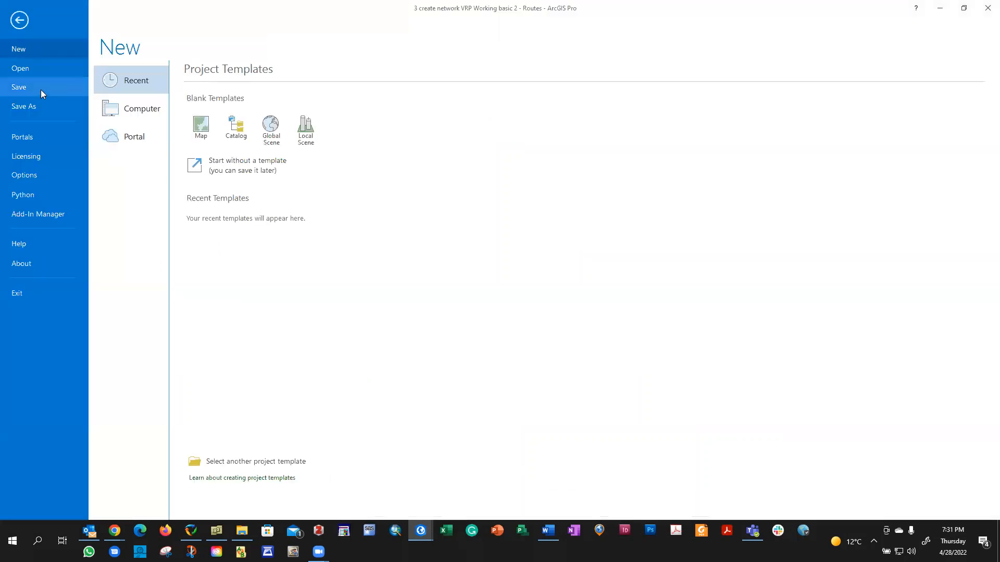
{"action": "left_click", "coordinate": [41, 90]}
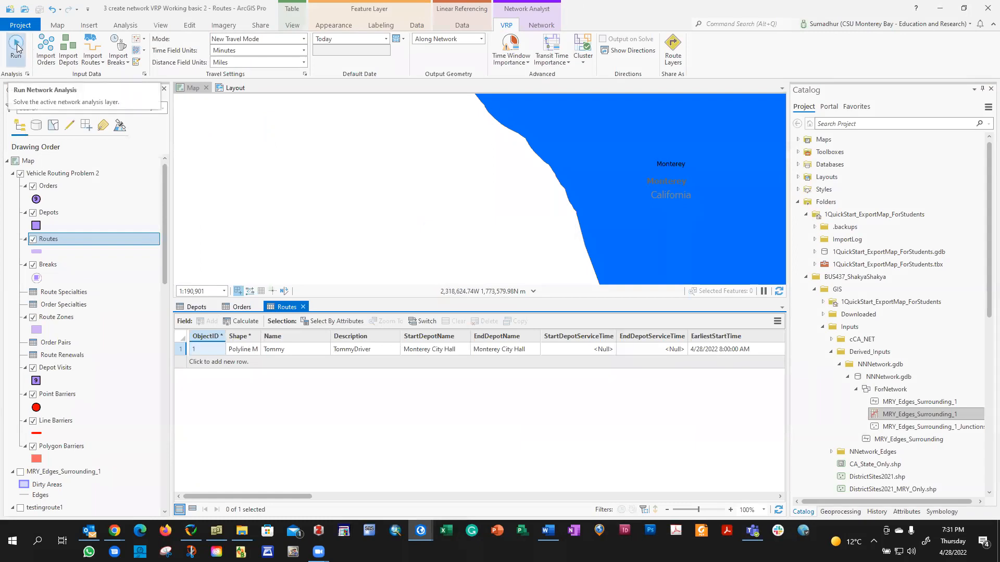
{"action": "left_click", "coordinate": [17, 47]}
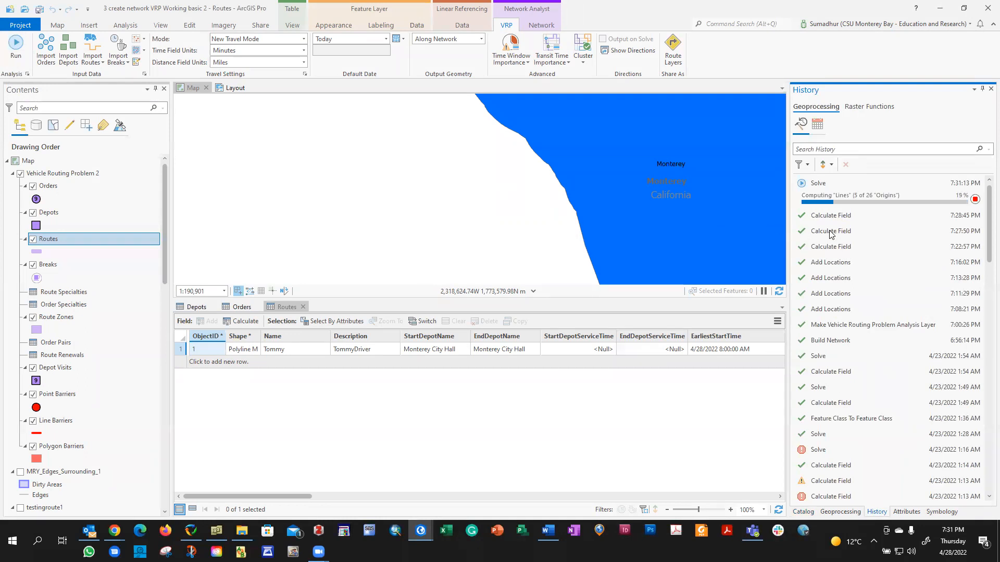
Examine the messages of the latest Solve run in the geoprocessing history.
{"action": "mouse_move", "coordinate": [853, 233]}
{"action": "mouse_move", "coordinate": [865, 216]}
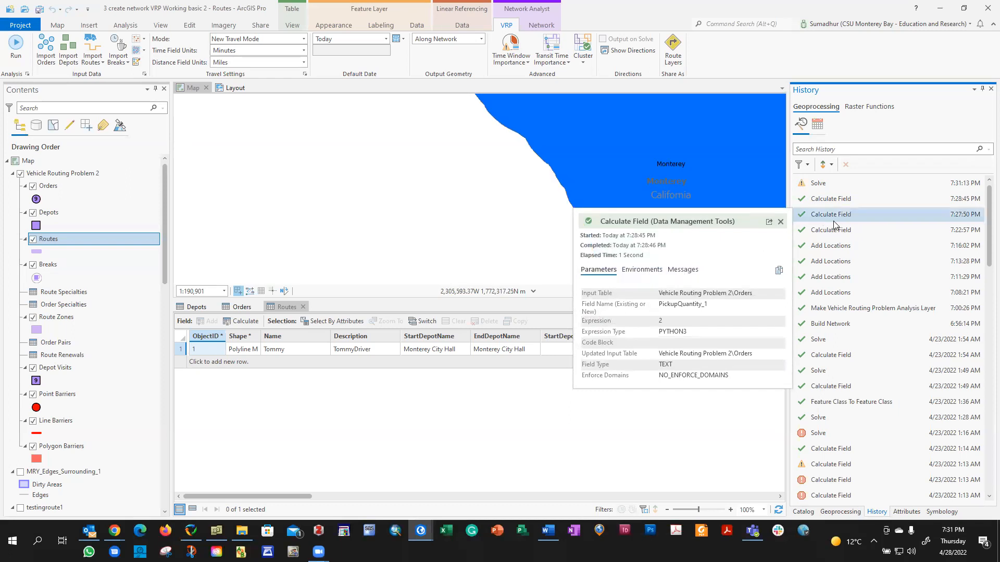
{"action": "mouse_move", "coordinate": [802, 188]}
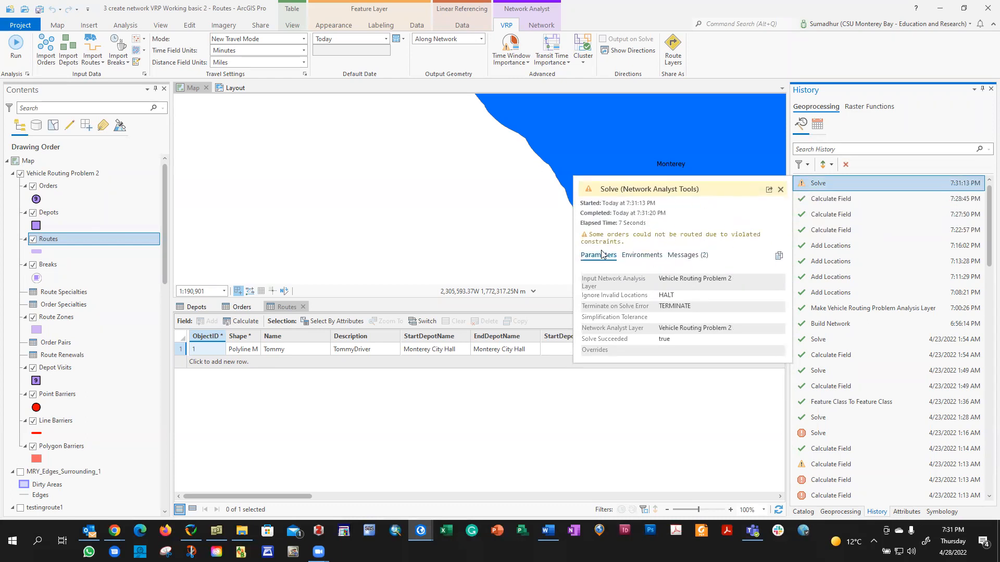
{"action": "left_click", "coordinate": [686, 256]}
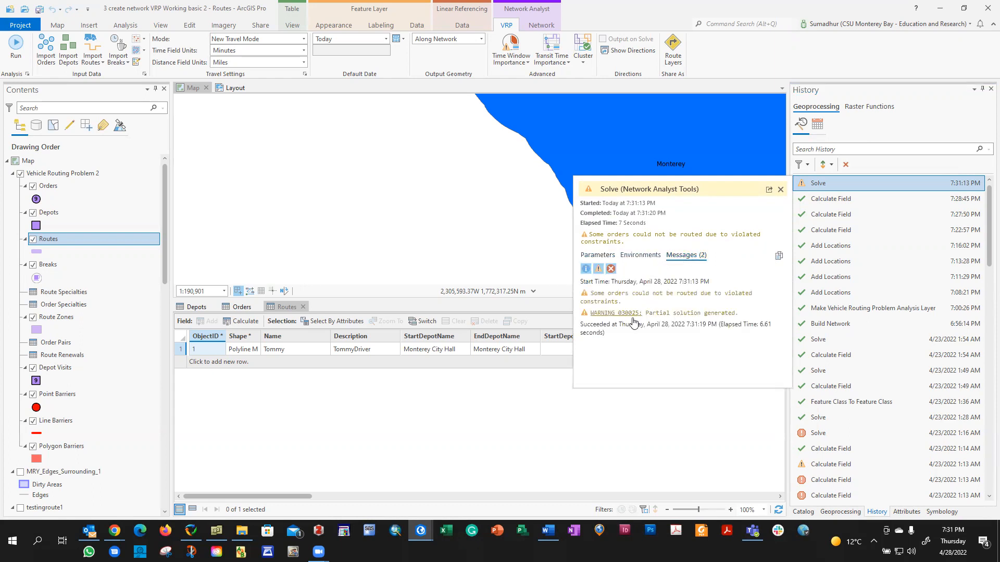
Add a second route to the Routes table, named after the first route's driver with the suffix 2.
{"action": "left_click", "coordinate": [387, 363]}
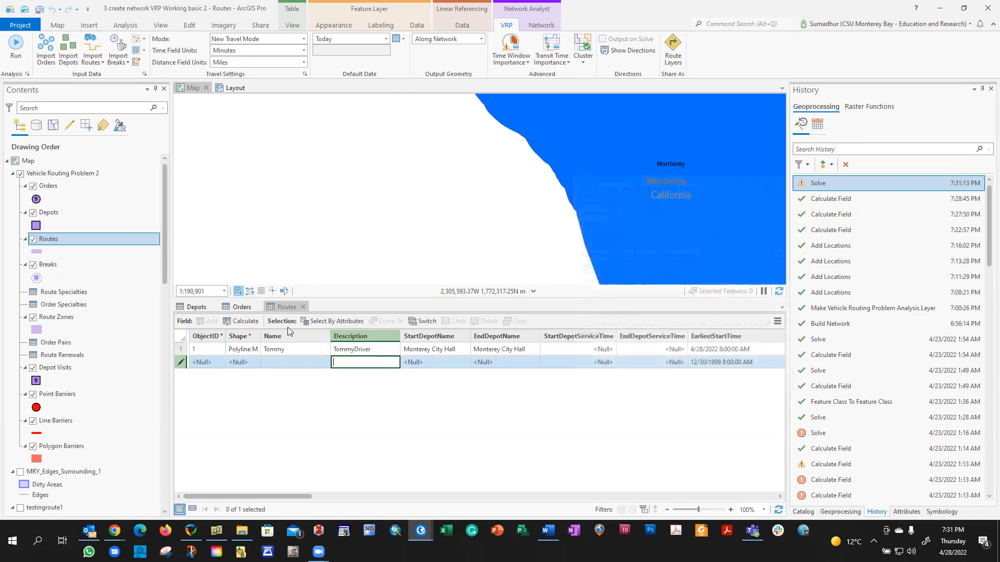
{"action": "left_click", "coordinate": [298, 364]}
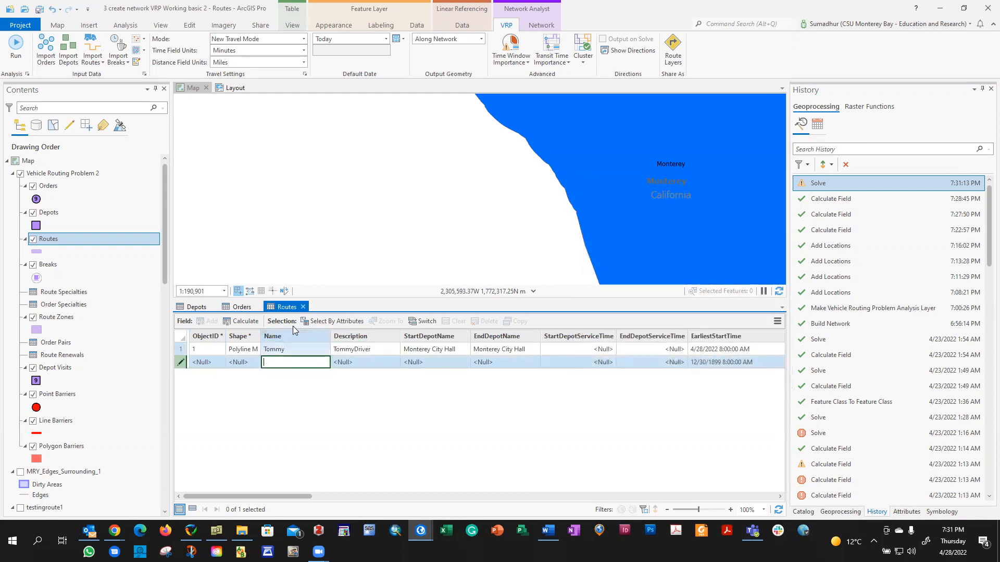
{"action": "left_click", "coordinate": [368, 362]}
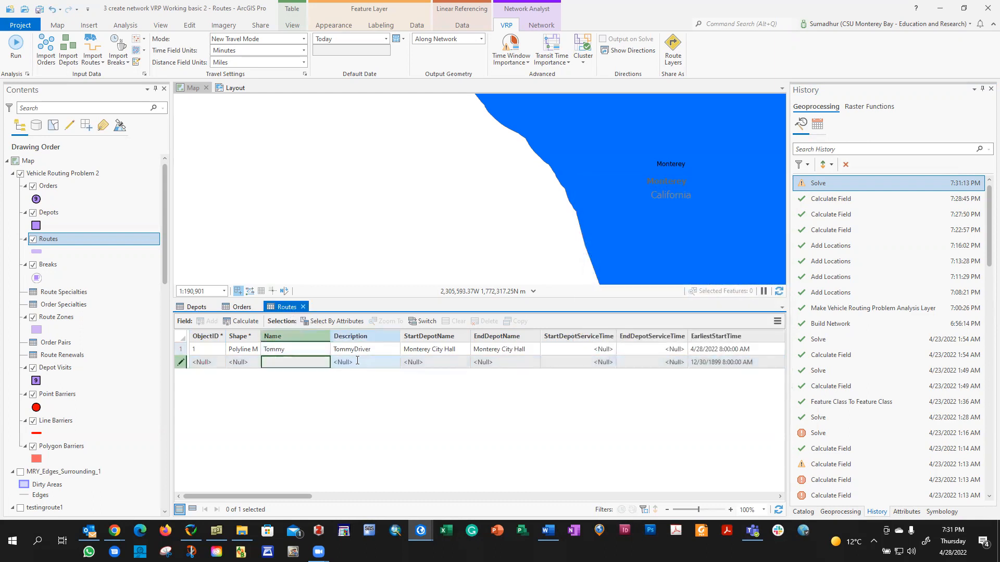
{"action": "left_click", "coordinate": [280, 348]}
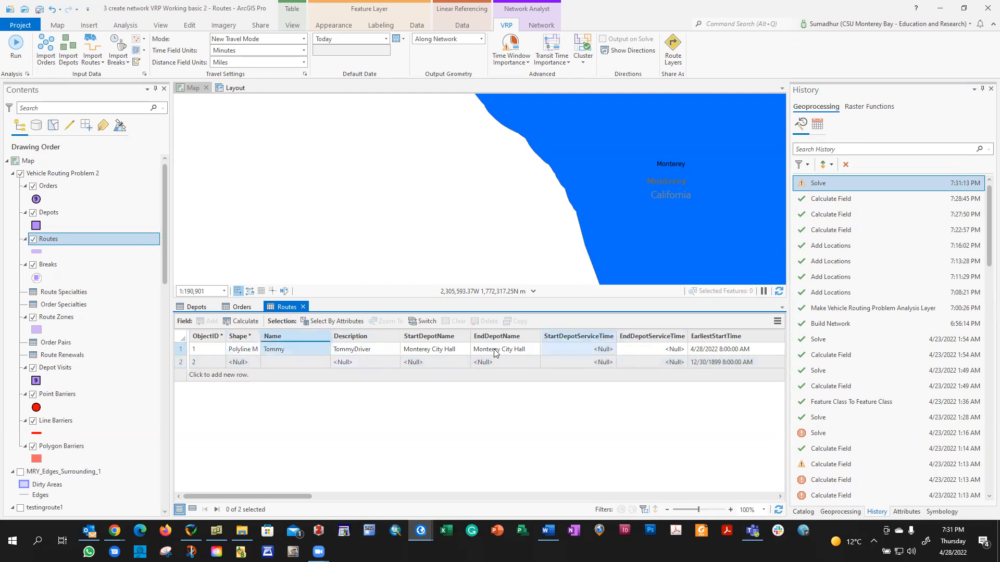
{"action": "double_click", "coordinate": [279, 349]}
{"action": "key", "text": "ctrl+c"}
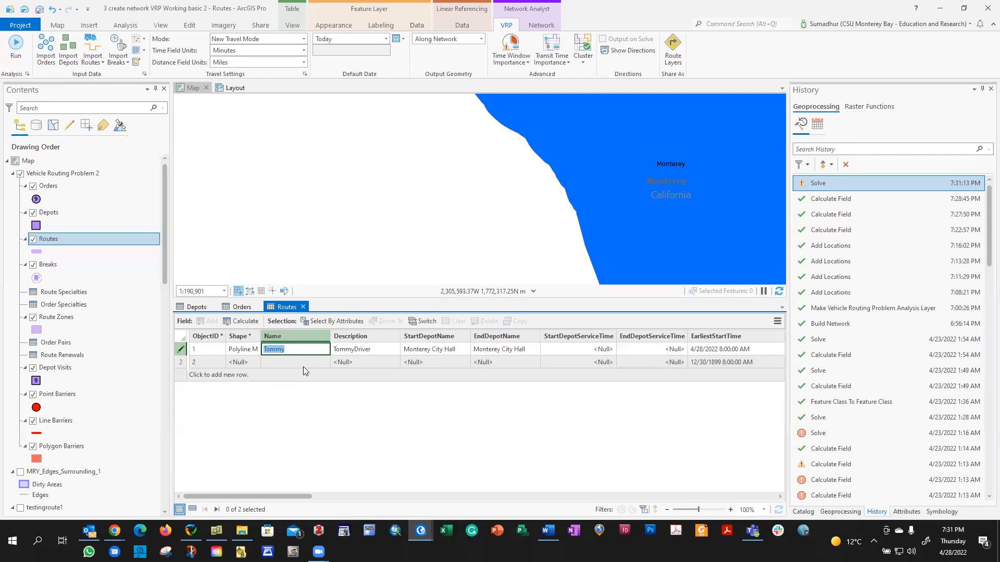
{"action": "left_click", "coordinate": [293, 361]}
{"action": "double_click", "coordinate": [292, 361]}
{"action": "key", "text": "ctrl+v"}
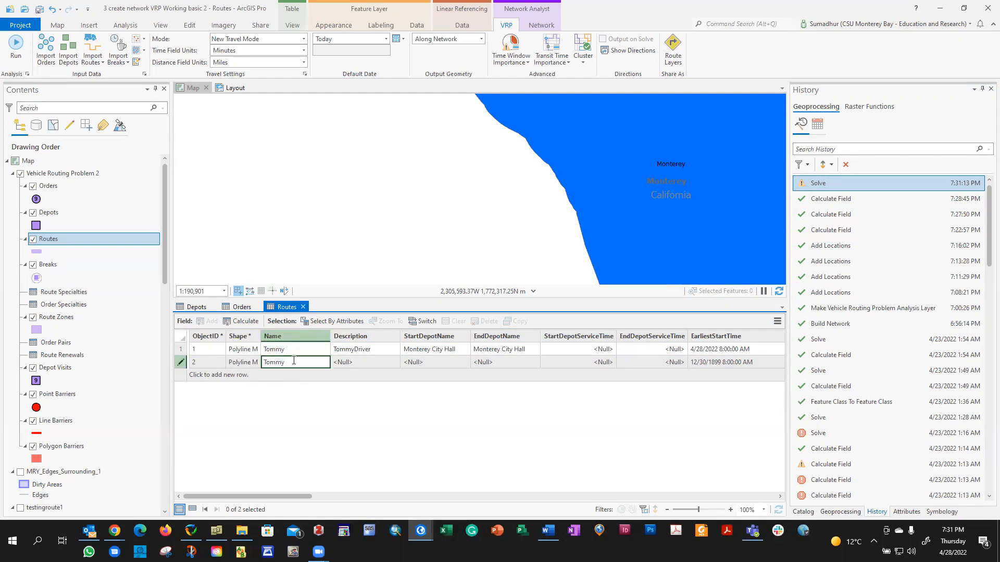
{"action": "type", "text": "2"}
Fill in the second route's description with the same text as its route name.
{"action": "double_click", "coordinate": [358, 367]}
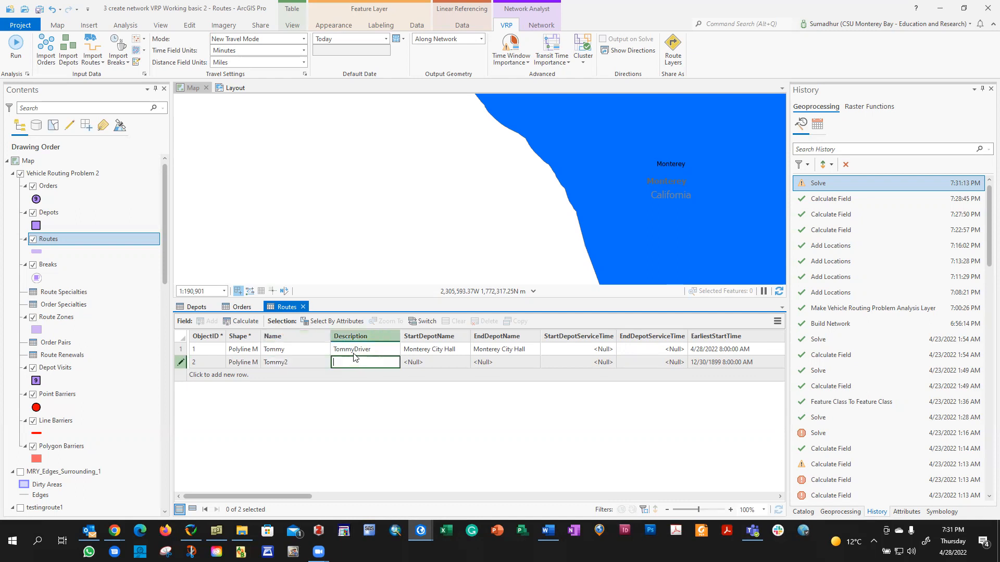
{"action": "key", "text": "Escape"}
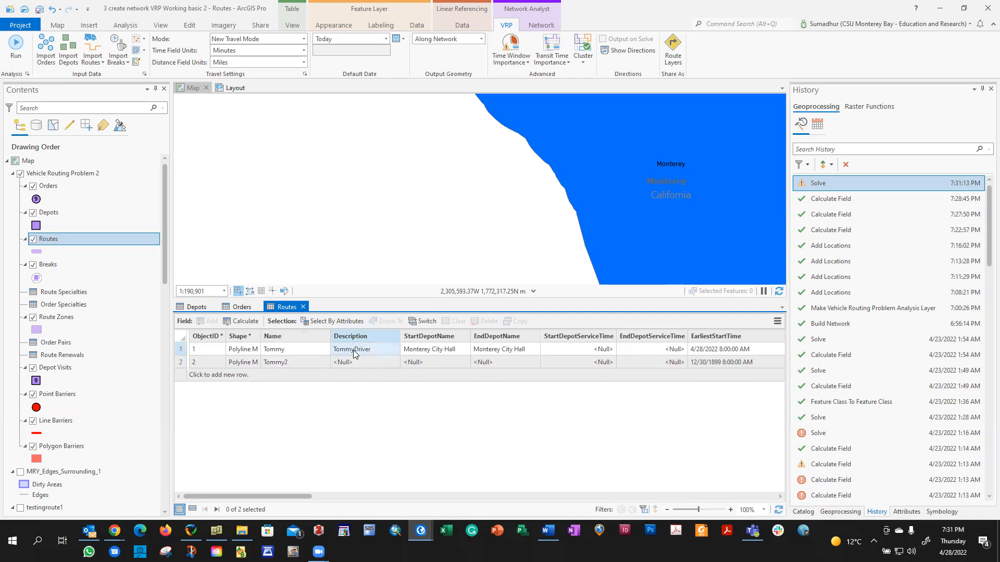
{"action": "double_click", "coordinate": [353, 350]}
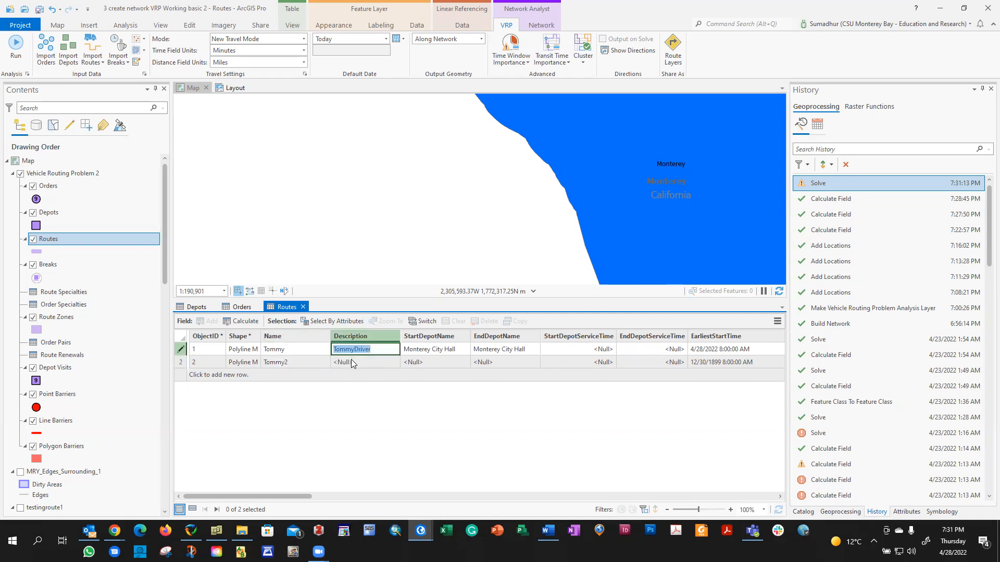
{"action": "double_click", "coordinate": [351, 359]}
{"action": "type", "text": "Tommy2"}
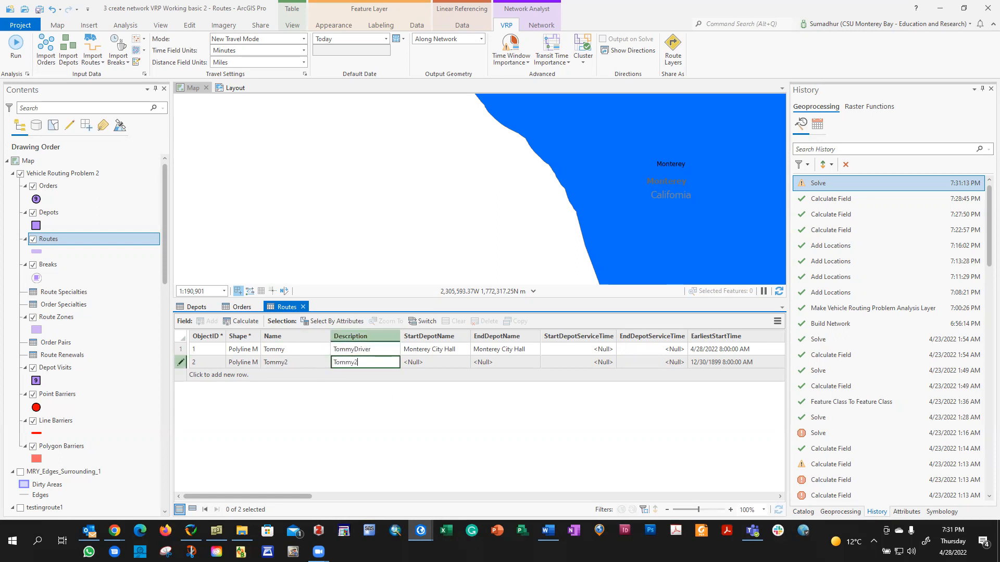
Set the second route's start and end depot to Monterey City Hall and its StartDepotServiceTime to 0.
{"action": "double_click", "coordinate": [433, 366]}
{"action": "double_click", "coordinate": [438, 349]}
{"action": "key", "text": "ctrl+c"}
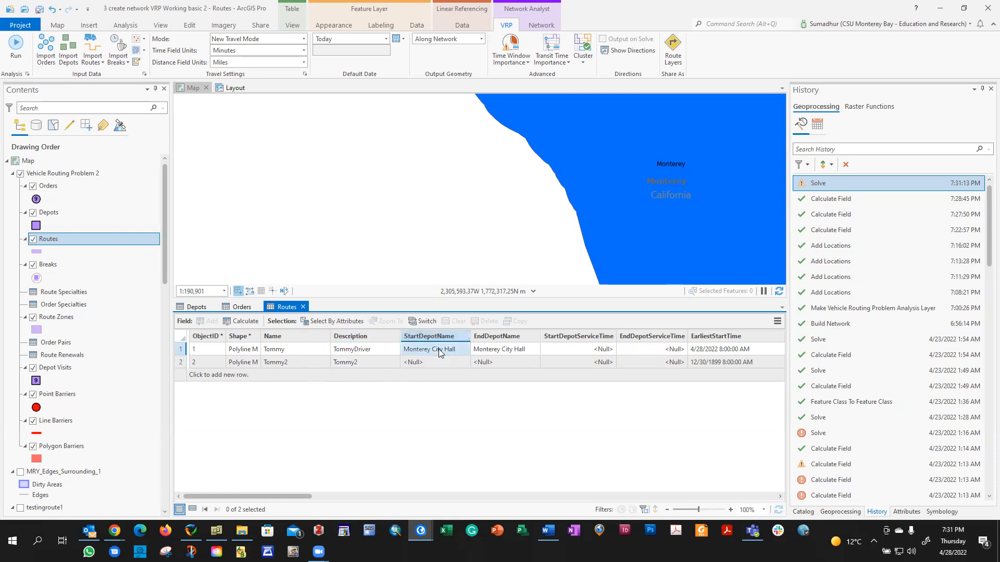
{"action": "double_click", "coordinate": [439, 362]}
{"action": "key", "text": "ctrl+v"}
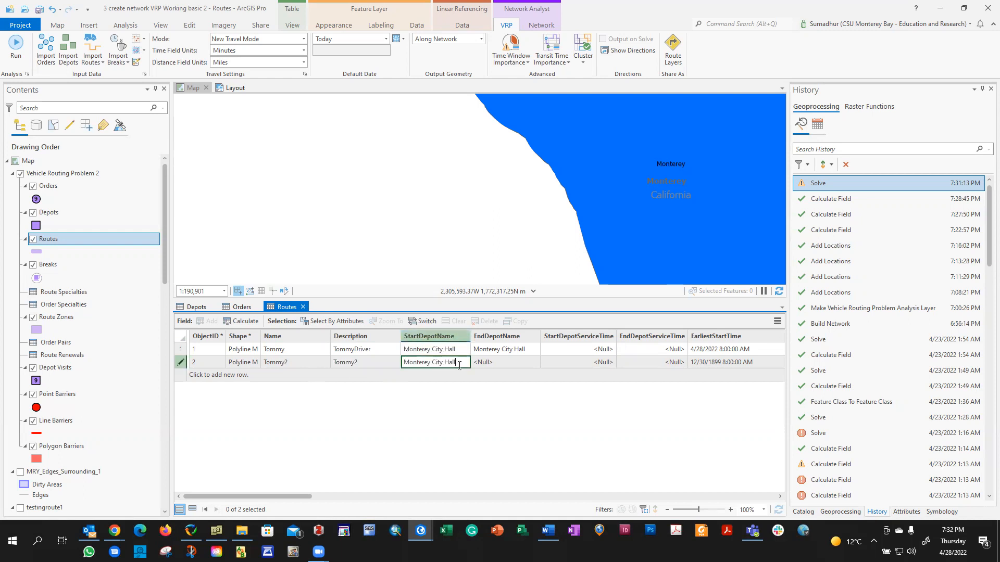
{"action": "double_click", "coordinate": [503, 363]}
{"action": "key", "text": "ctrl+v"}
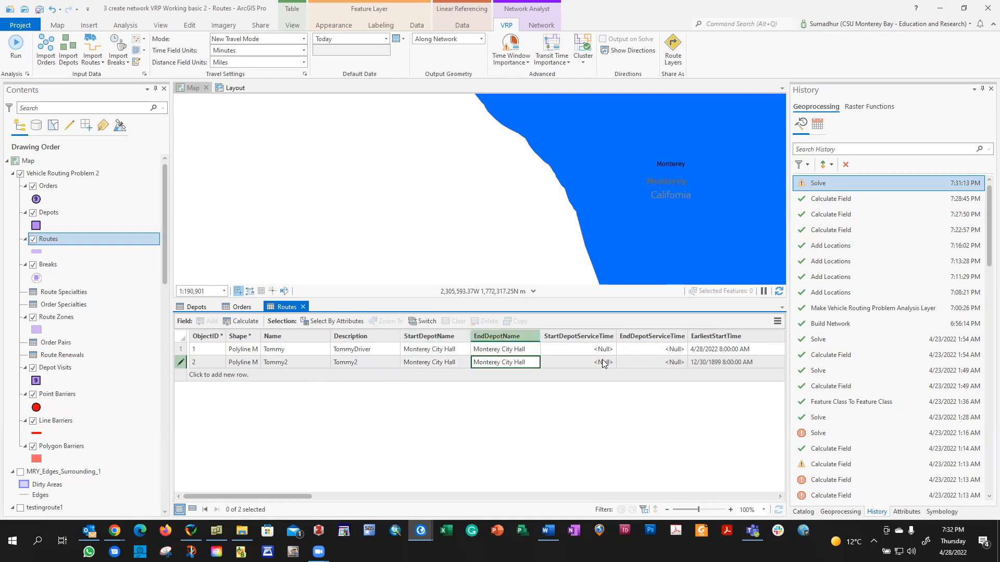
{"action": "double_click", "coordinate": [582, 362]}
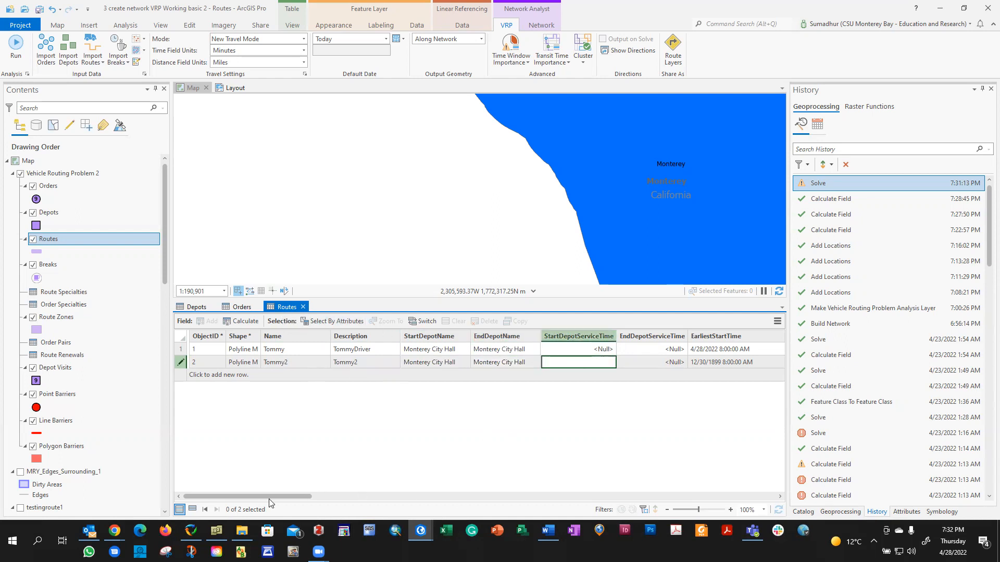
Check the distance and time result fields in Routes, and the Status and DistanceToNetworkInMeters fields in Orders.
{"action": "left_click_drag", "start_coordinate": [246, 497], "coordinate": [776, 485]}
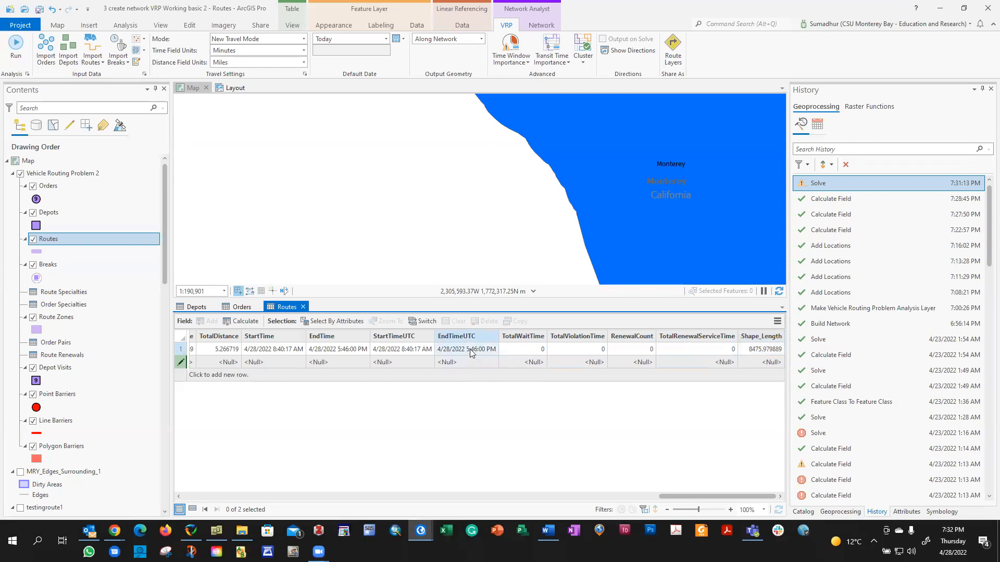
{"action": "left_click", "coordinate": [242, 306]}
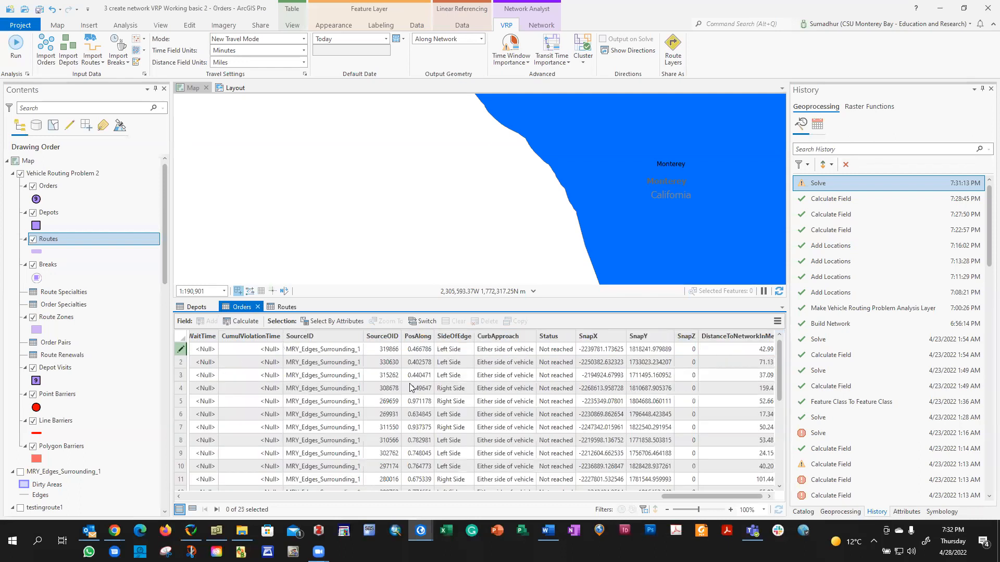
{"action": "left_click", "coordinate": [772, 497]}
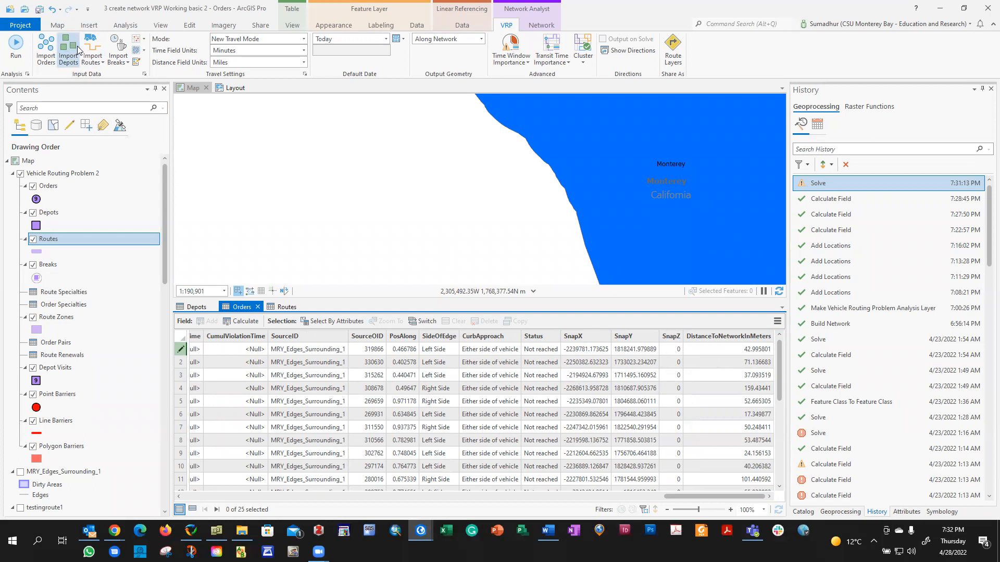
Zoom the map out with fixed zoom steps until the orders across Monterey County are in view.
{"action": "left_click", "coordinate": [59, 26]}
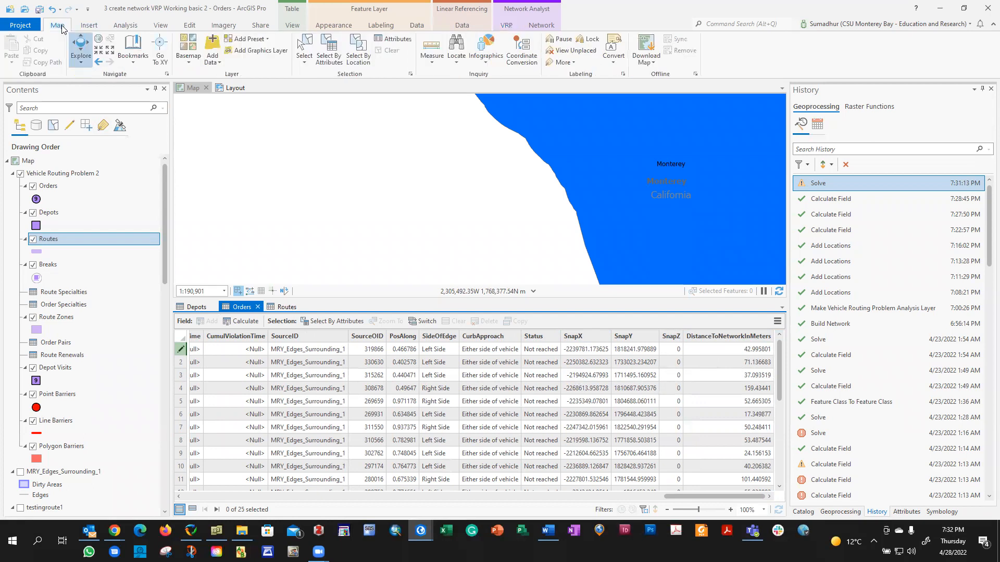
{"action": "left_click", "coordinate": [110, 51]}
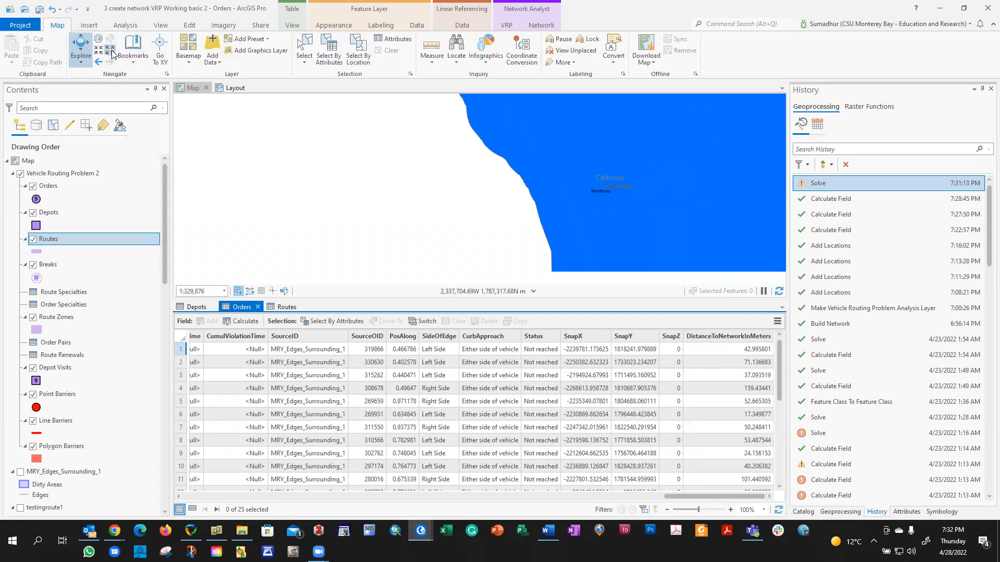
{"action": "left_click", "coordinate": [110, 51]}
{"action": "left_click", "coordinate": [110, 51]}
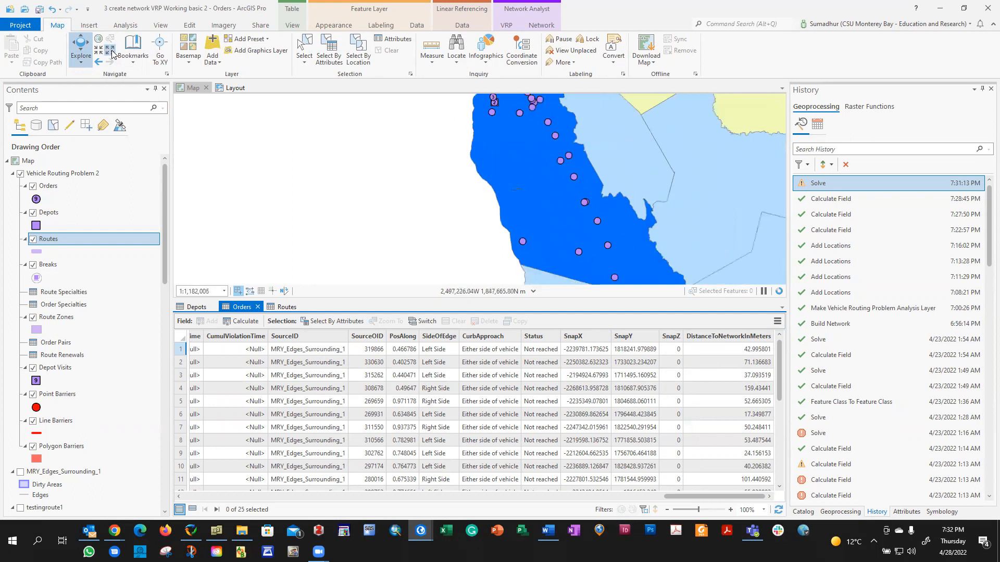
{"action": "left_click", "coordinate": [112, 54]}
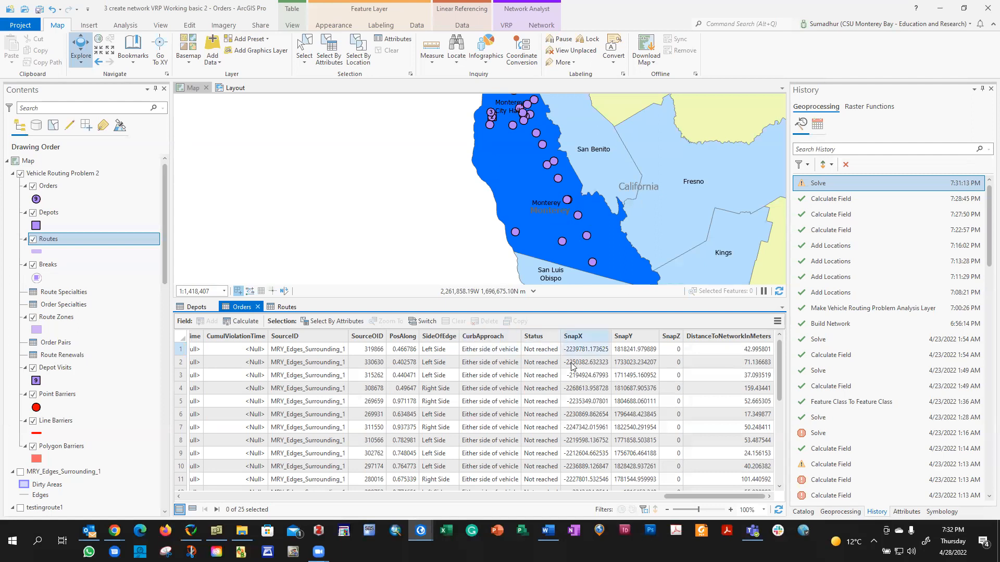
Examine the Depots fields, and the Orders fields from the network location back through the violated constraints and RouteName.
{"action": "left_click", "coordinate": [197, 307]}
{"action": "left_click_drag", "start_coordinate": [398, 496], "coordinate": [640, 496]}
{"action": "left_click", "coordinate": [242, 307]}
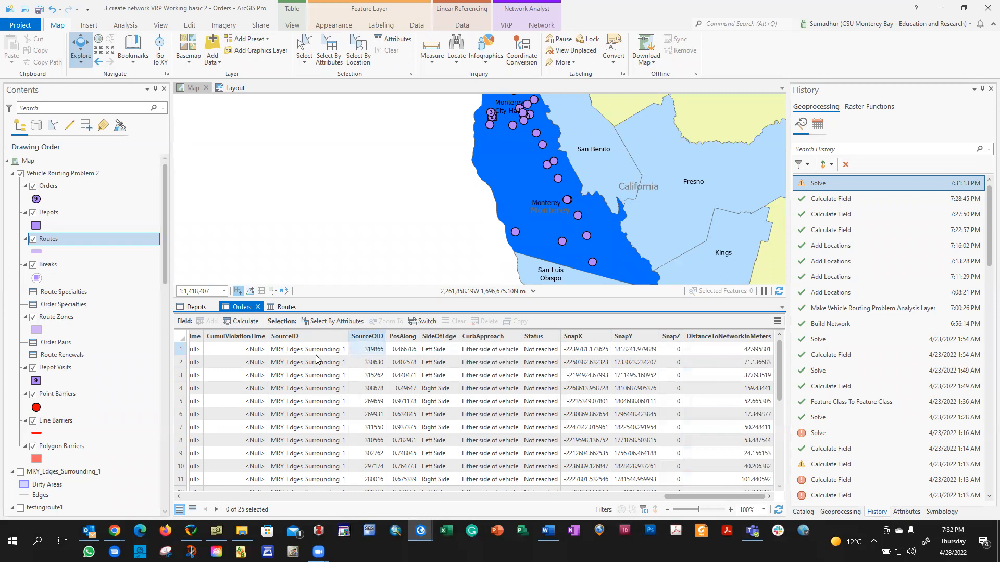
{"action": "left_click_drag", "start_coordinate": [698, 502], "coordinate": [474, 504]}
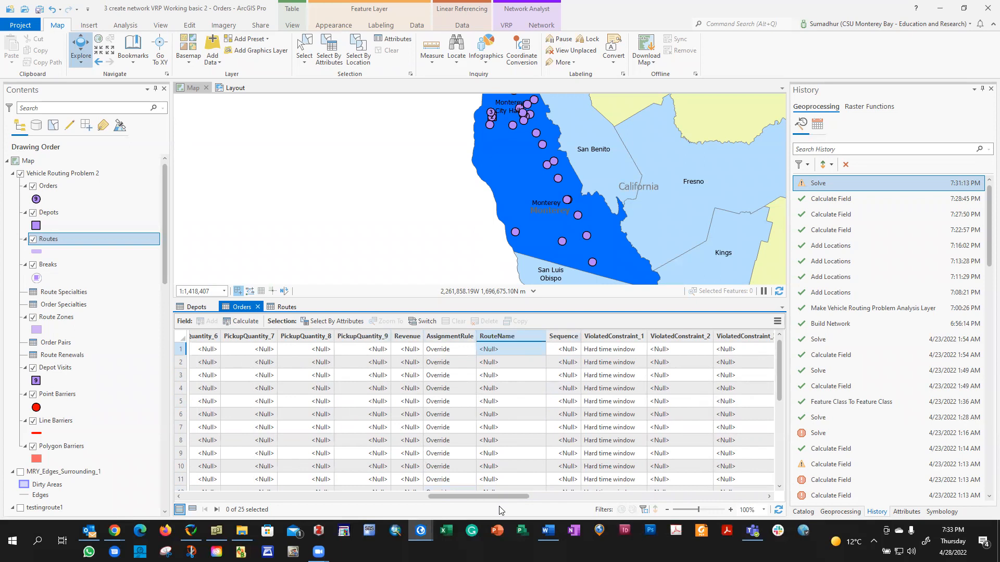
{"action": "left_click_drag", "start_coordinate": [492, 497], "coordinate": [240, 492]}
Add a third route to the Routes table, named after a second driver with the suffix 1.
{"action": "left_click", "coordinate": [287, 306]}
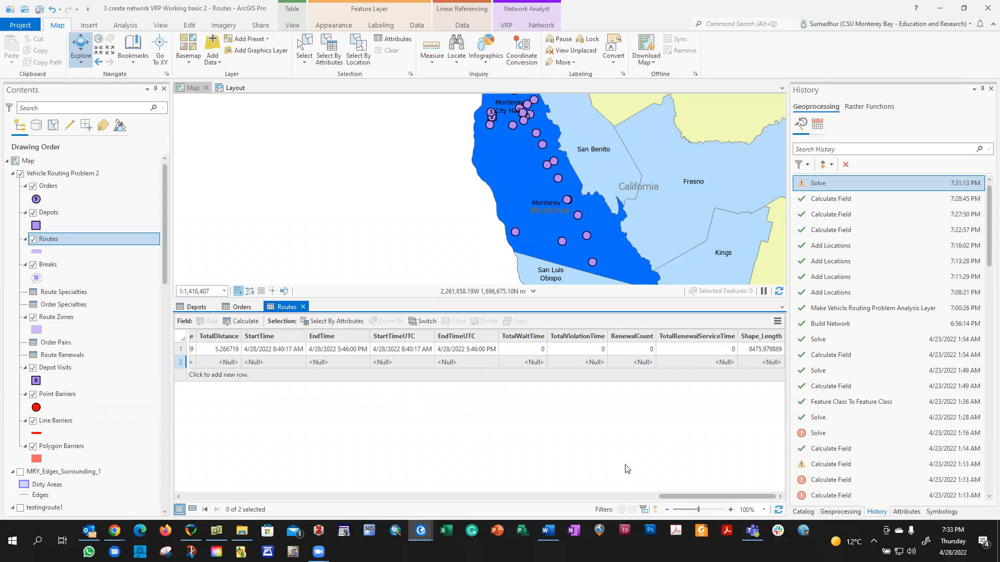
{"action": "left_click_drag", "start_coordinate": [689, 496], "coordinate": [203, 499]}
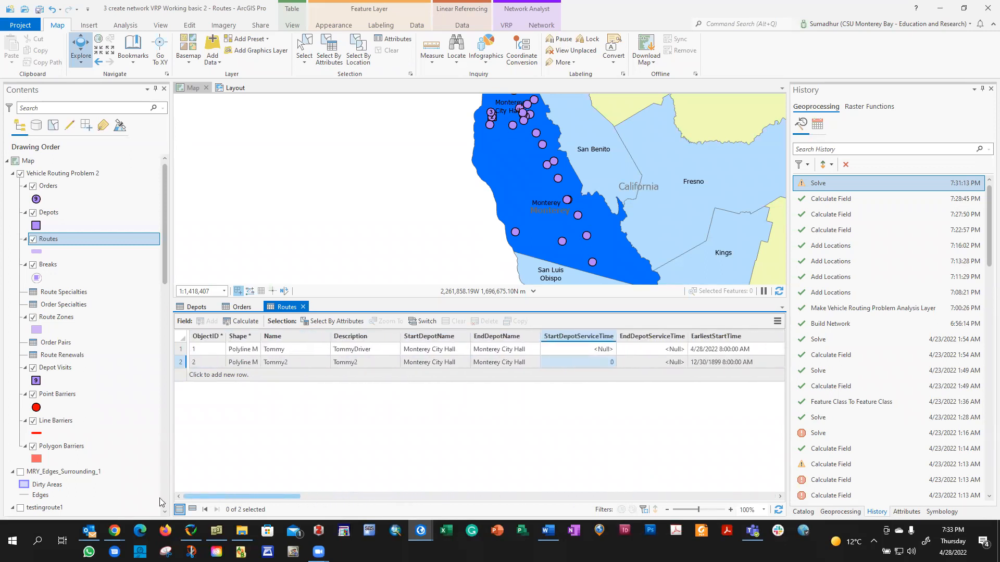
{"action": "left_click", "coordinate": [241, 365]}
{"action": "left_click", "coordinate": [246, 363]}
{"action": "left_click", "coordinate": [356, 362]}
{"action": "left_click", "coordinate": [200, 362]}
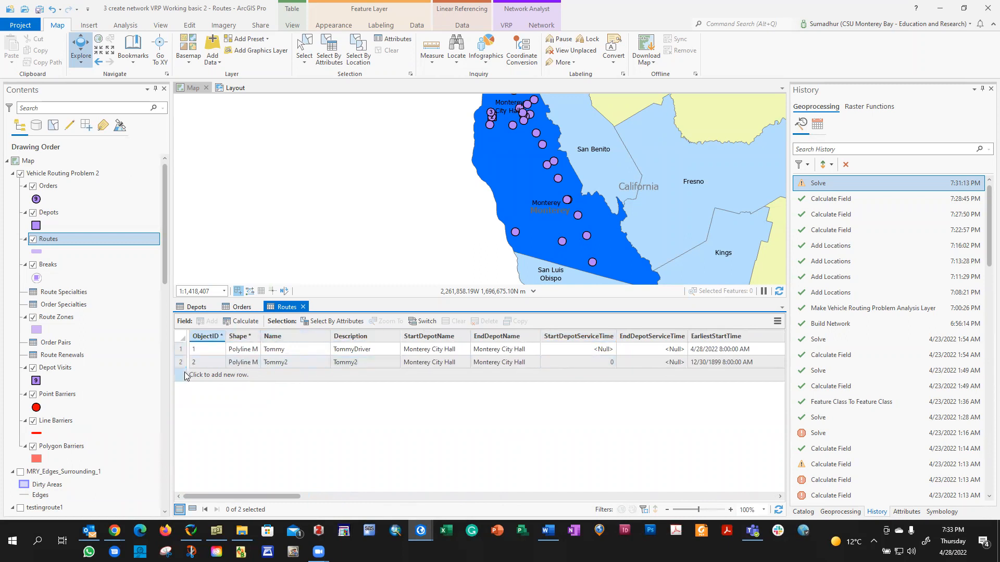
{"action": "left_click", "coordinate": [236, 375]}
{"action": "left_click", "coordinate": [279, 376]}
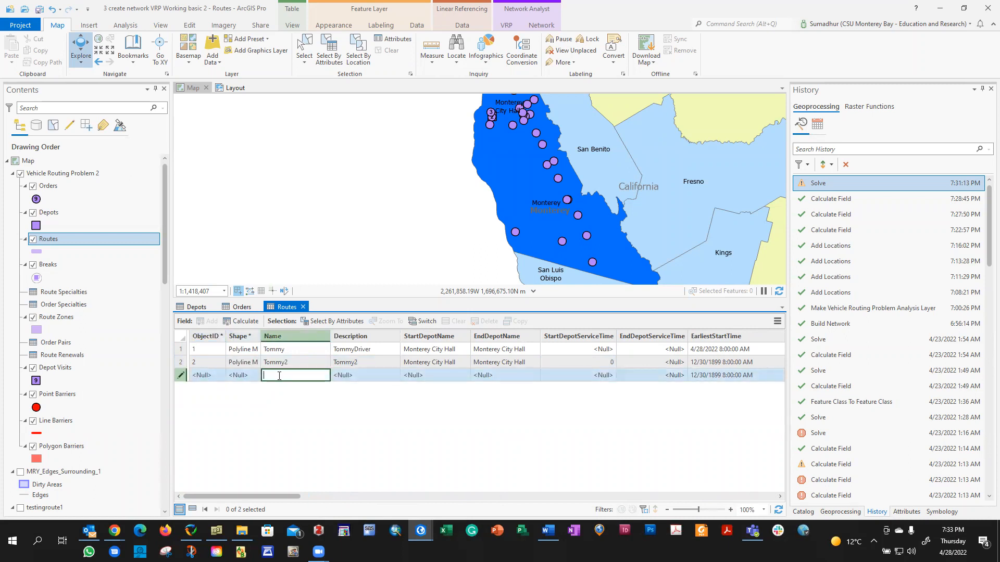
{"action": "type", "text": "Monterey City Hall"}
{"action": "key", "text": "ctrl+a"}
{"action": "type", "text": "Jimmy1"}
{"action": "key", "text": "Return"}
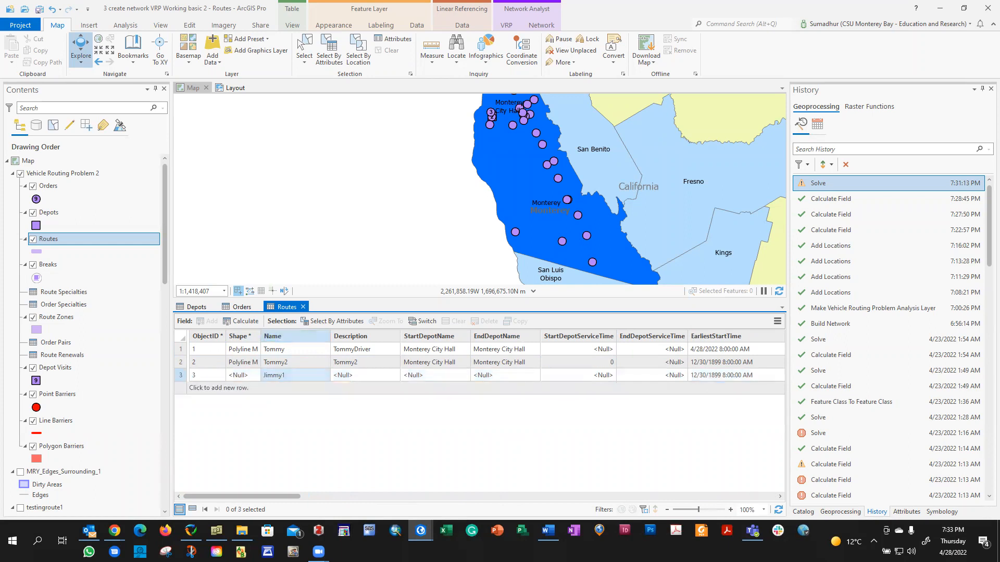
Add a fourth route to the Routes table, using the second driver's name with the suffix 2.
{"action": "left_click", "coordinate": [280, 388]}
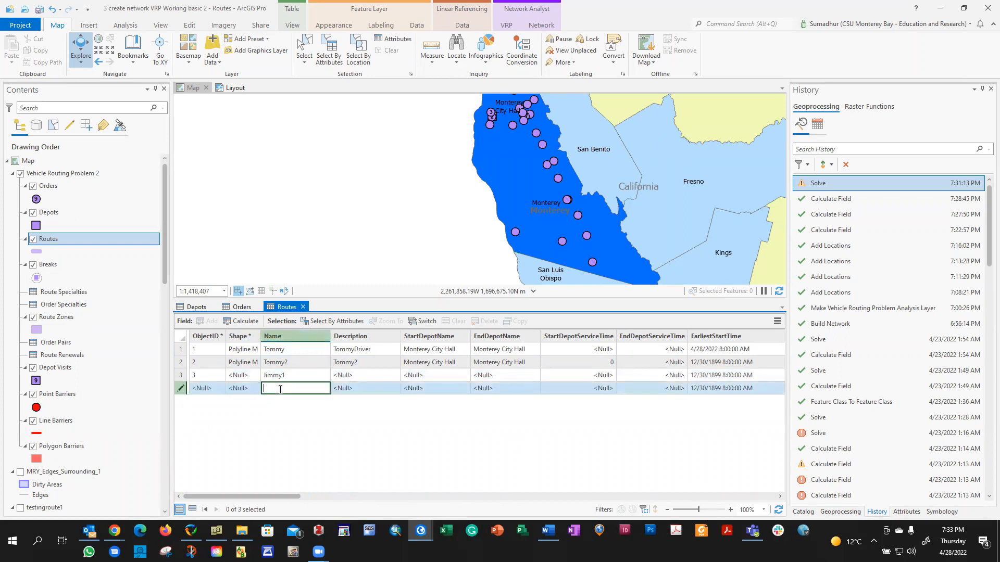
{"action": "type", "text": "Jimmy2"}
{"action": "key", "text": "Return"}
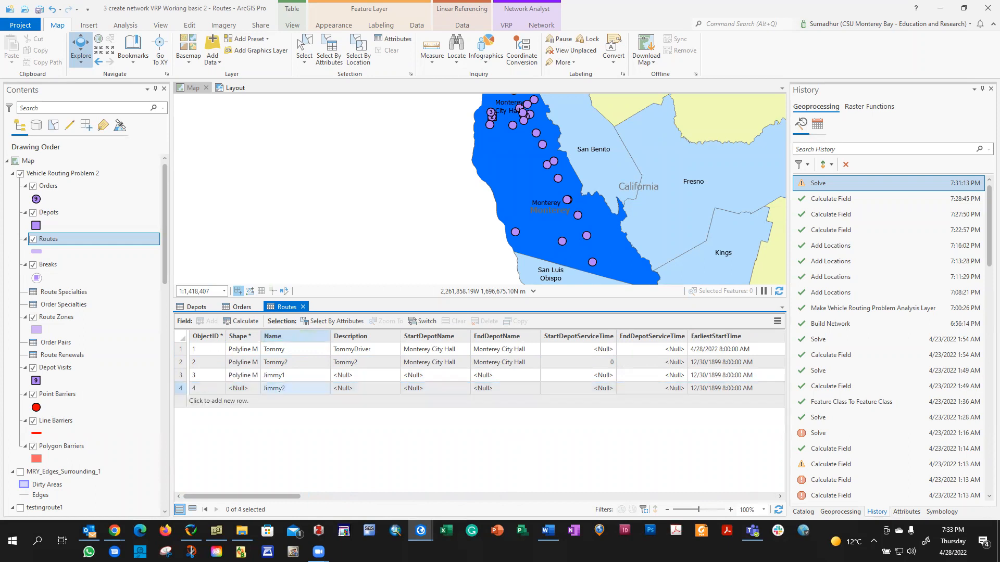
Add a fifth and a sixth route to the Routes table, named after a third driver with suffixes 1 and 2.
{"action": "left_click", "coordinate": [291, 400]}
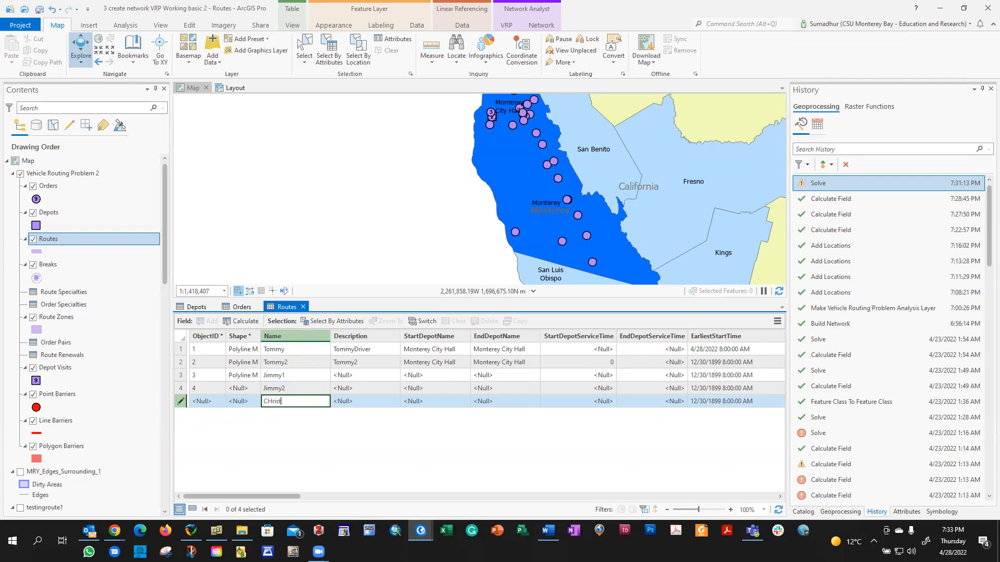
{"action": "key", "text": "Return"}
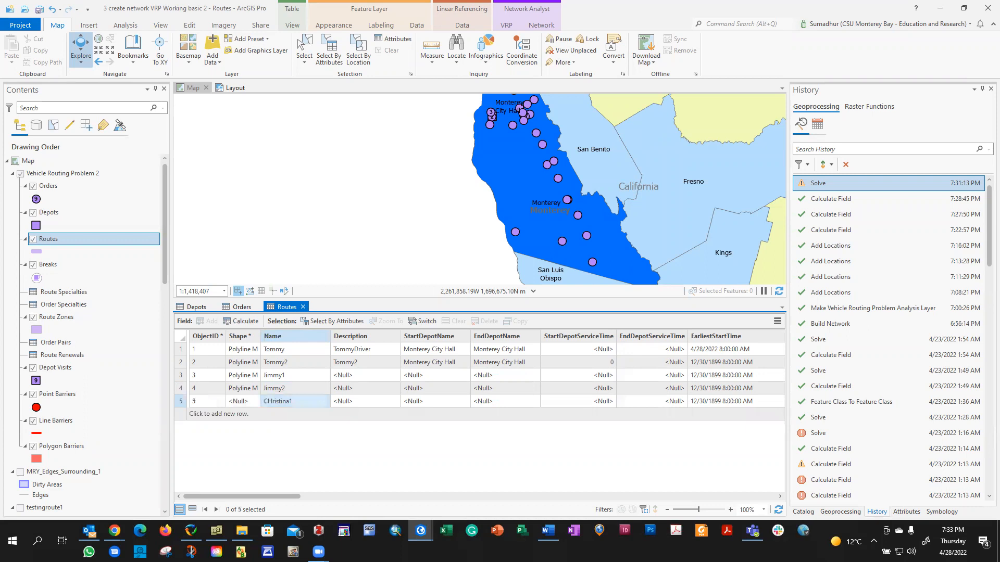
{"action": "left_click", "coordinate": [298, 414]}
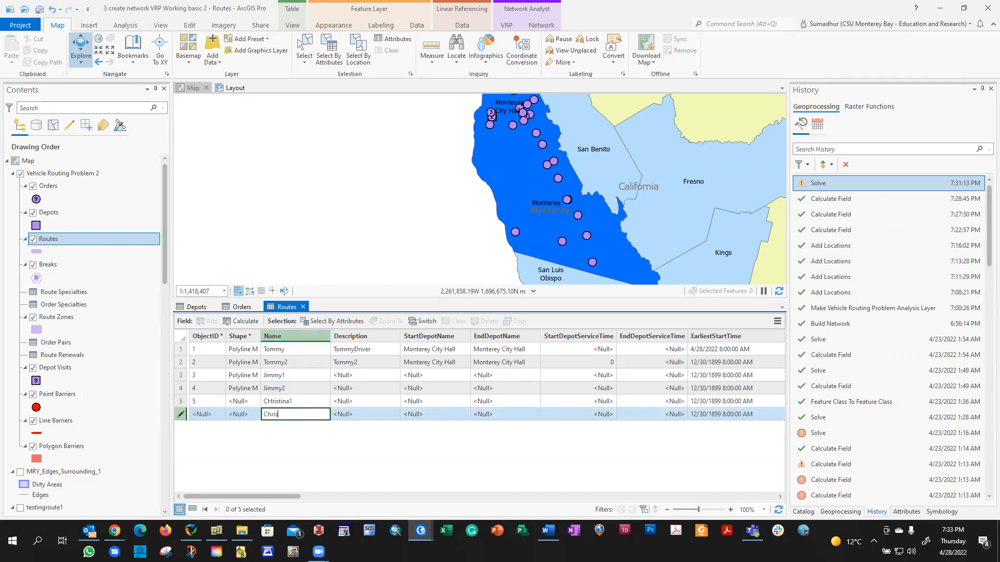
{"action": "type", "text": "Christina2"}
{"action": "key", "text": "Return"}
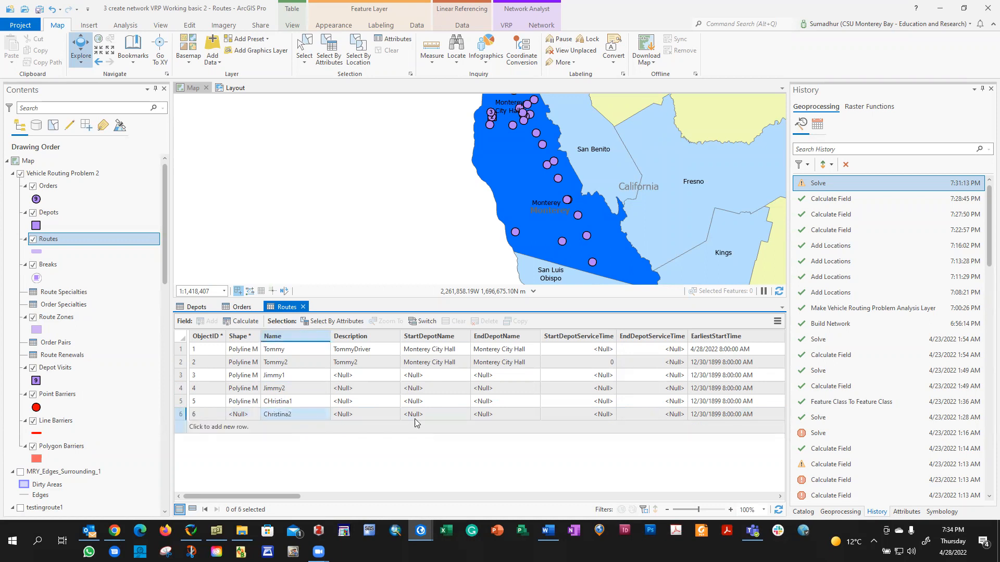
{"action": "left_click_drag", "start_coordinate": [295, 363], "coordinate": [328, 378]}
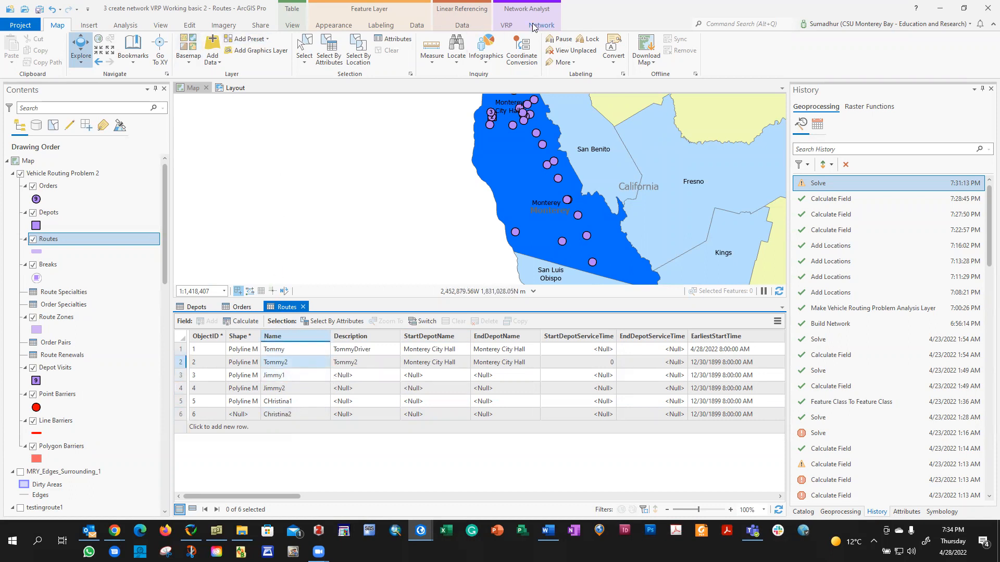
Fill StartDepotName with Monterey City Hall for the third through sixth routes by copying the second route's value.
{"action": "left_click", "coordinate": [508, 26]}
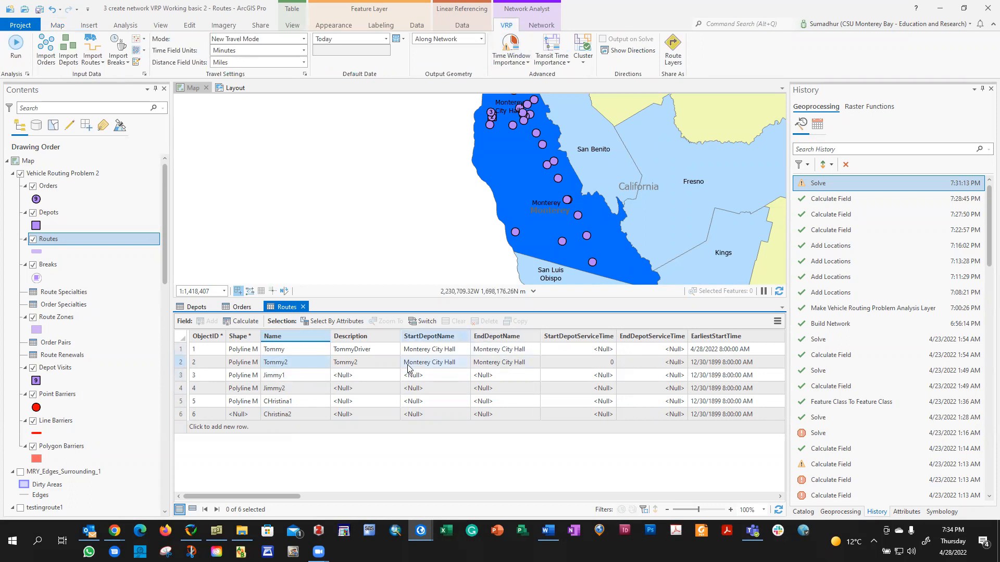
{"action": "left_click", "coordinate": [432, 363]}
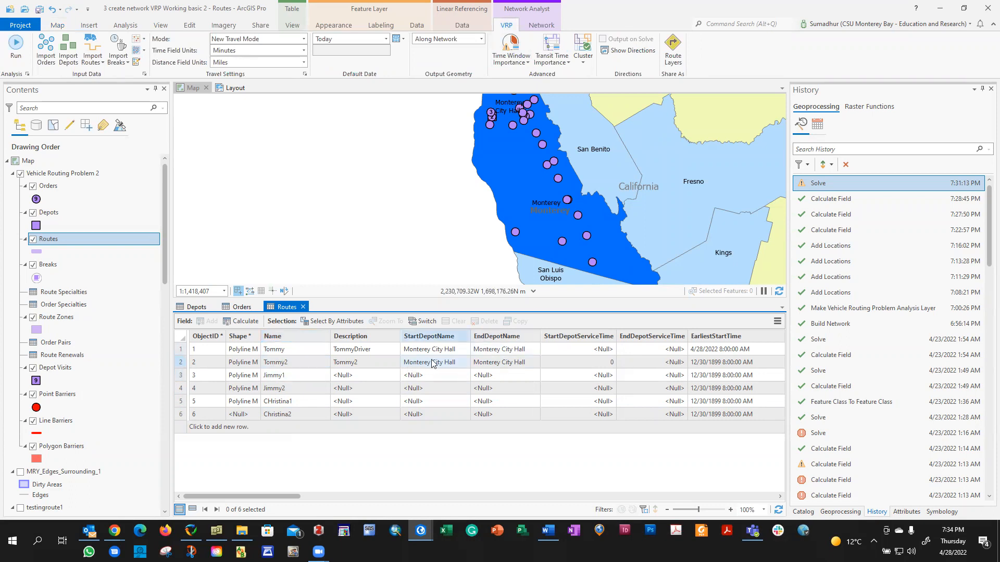
{"action": "left_click", "coordinate": [431, 363]}
{"action": "key", "text": "ctrl+c"}
{"action": "left_click", "coordinate": [436, 376]}
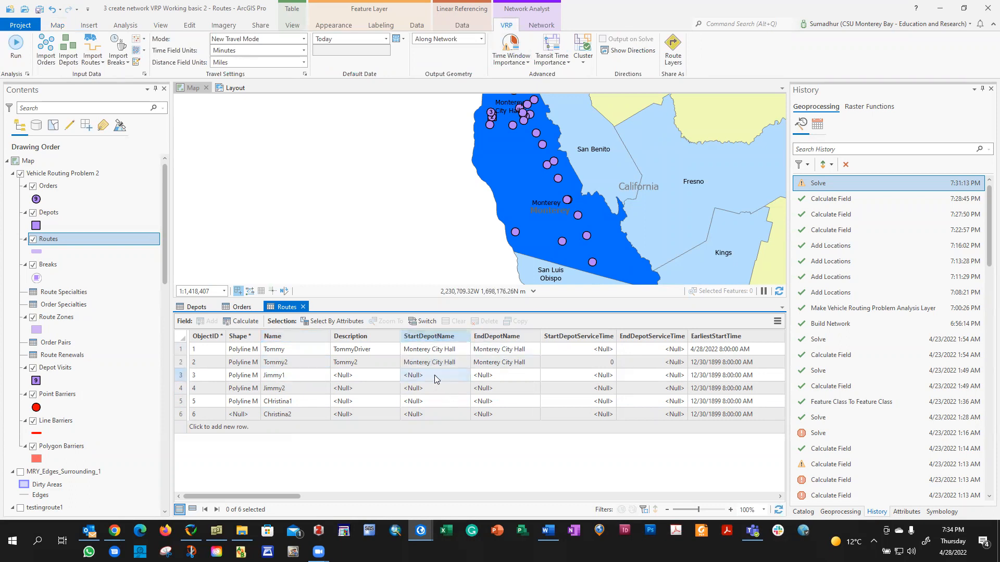
{"action": "left_click", "coordinate": [434, 375]}
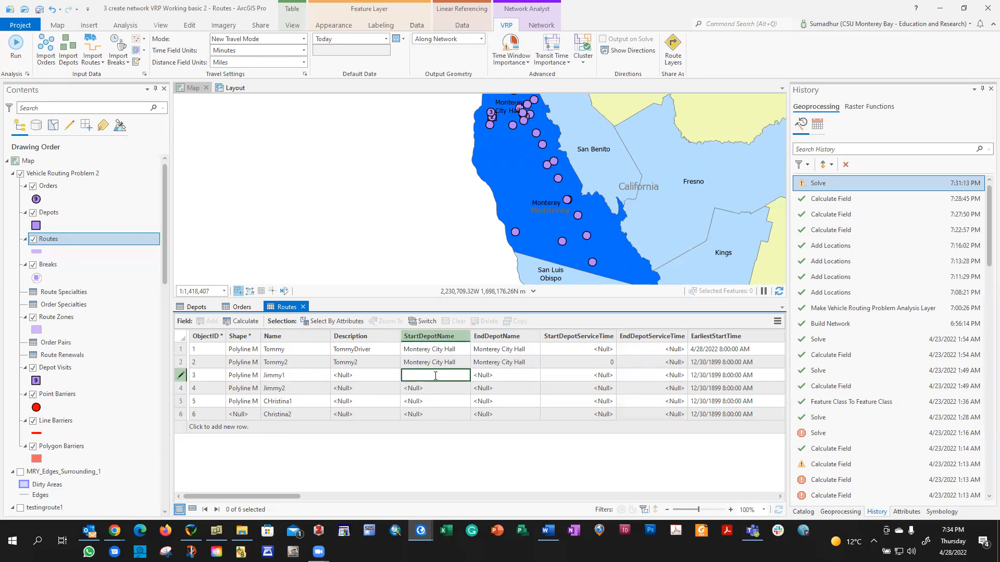
{"action": "key", "text": "ctrl+v"}
{"action": "key", "text": "Return"}
{"action": "key", "text": "F2"}
{"action": "key", "text": "ctrl+v"}
{"action": "key", "text": "Return"}
{"action": "key", "text": "F2"}
{"action": "key", "text": "ctrl+v"}
{"action": "key", "text": "Return"}
{"action": "key", "text": "F2"}
{"action": "key", "text": "ctrl+v"}
{"action": "key", "text": "Return"}
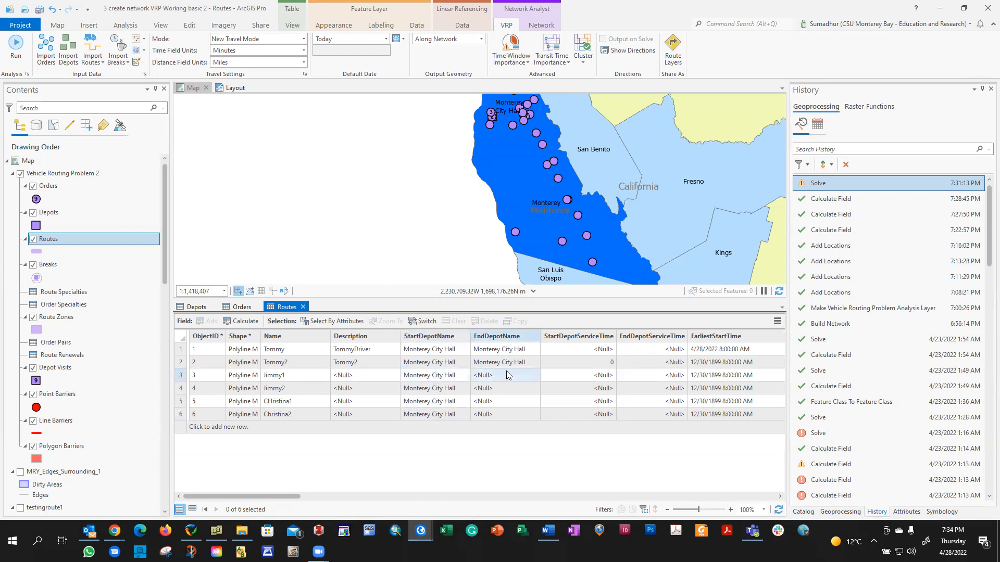
Fill EndDepotName with the copied Monterey City Hall value for the third through sixth routes.
{"action": "left_click", "coordinate": [508, 374]}
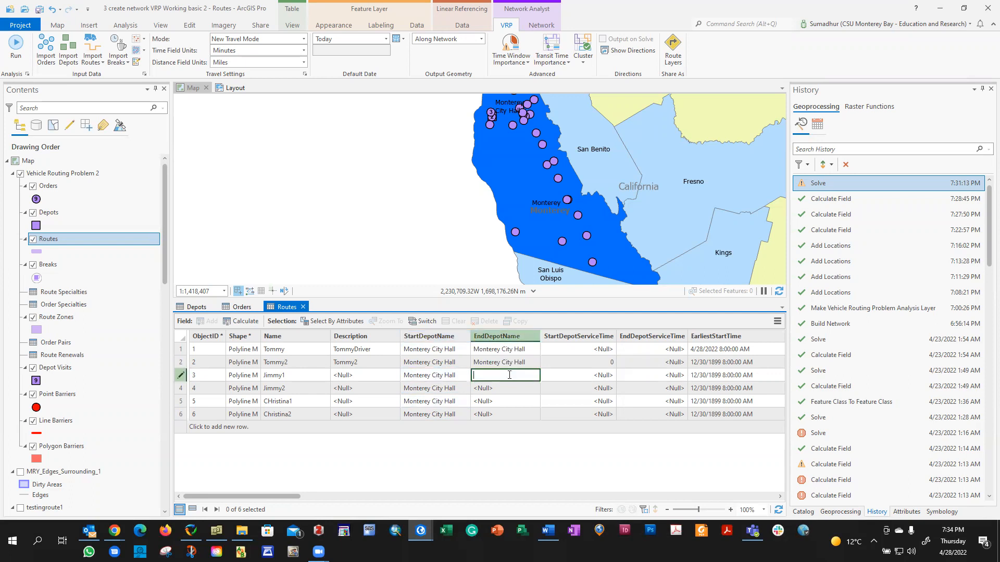
{"action": "key", "text": "ctrl+v"}
{"action": "key", "text": "Return"}
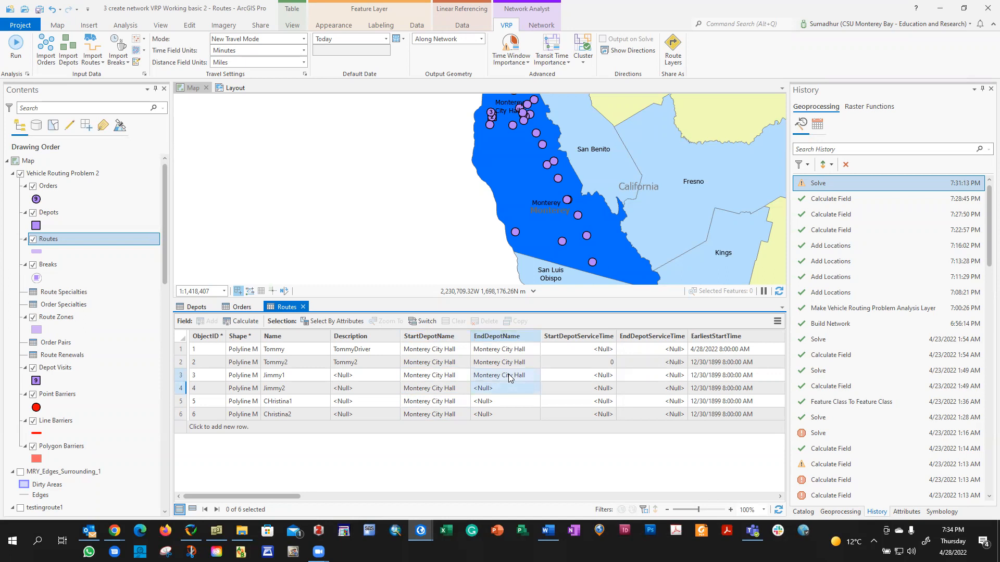
{"action": "type", "text": "2"}
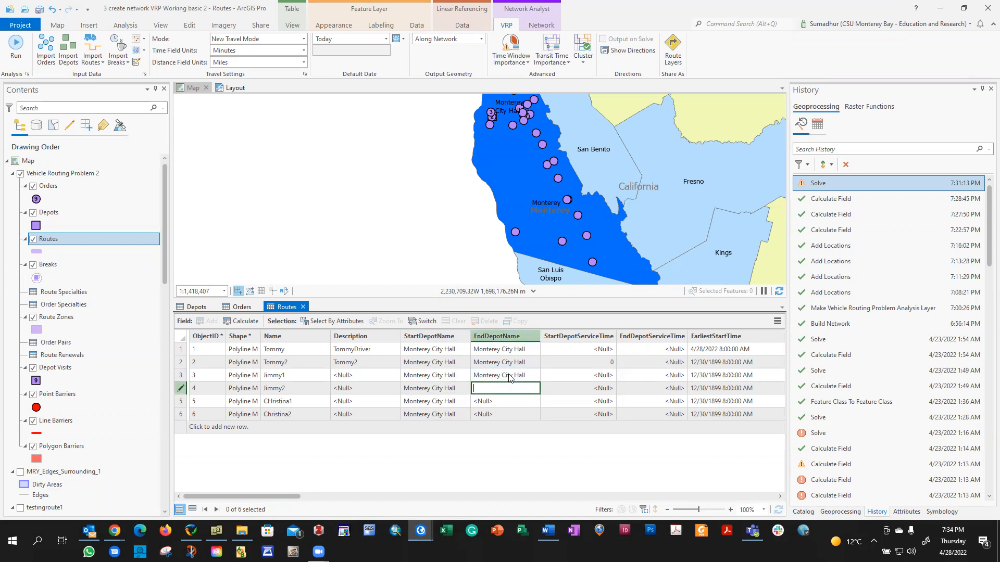
{"action": "key", "text": "ctrl+v"}
{"action": "key", "text": "Return"}
{"action": "key", "text": "F2"}
{"action": "key", "text": "ctrl+v"}
{"action": "key", "text": "Return"}
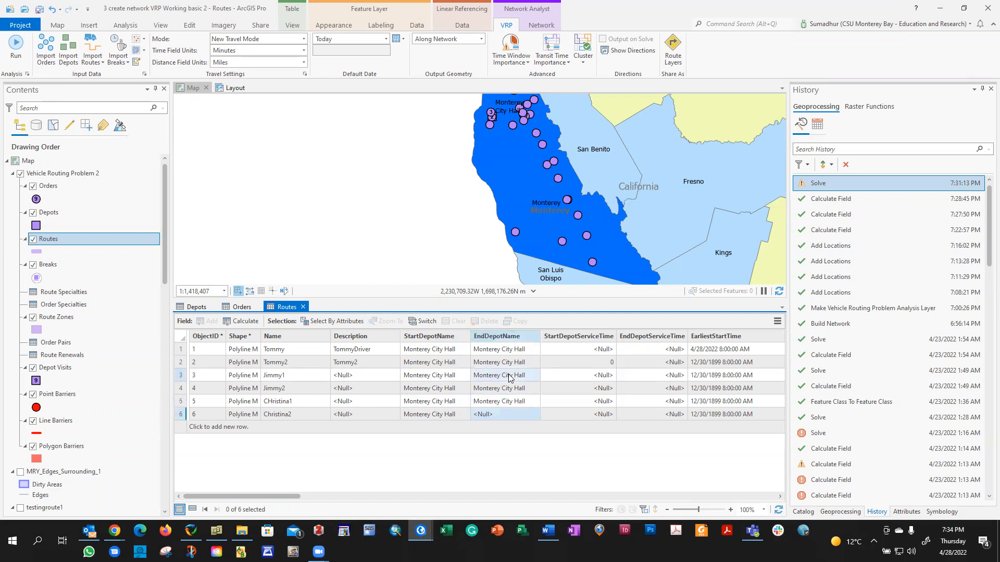
{"action": "key", "text": "F2"}
{"action": "key", "text": "ctrl+v"}
{"action": "key", "text": "Return"}
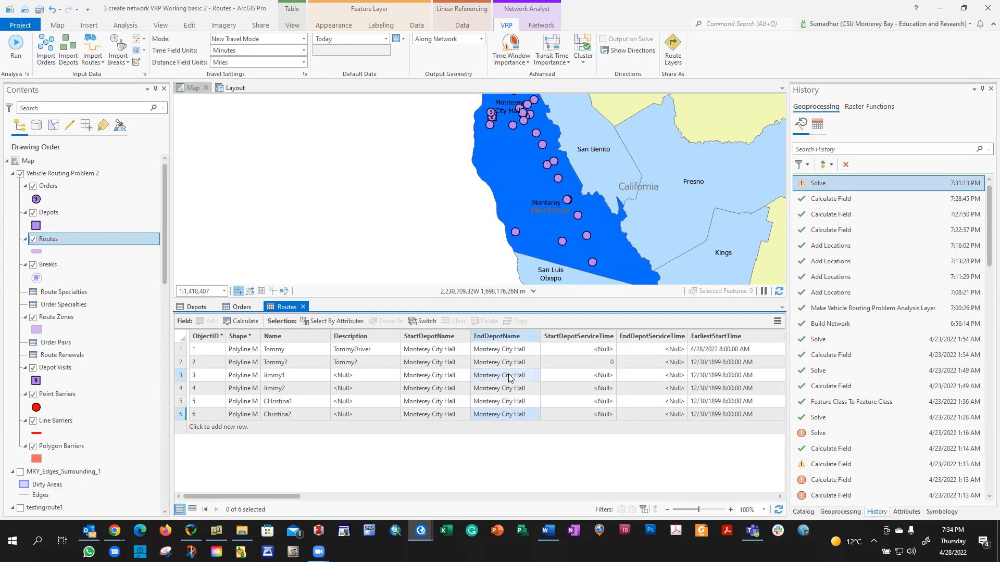
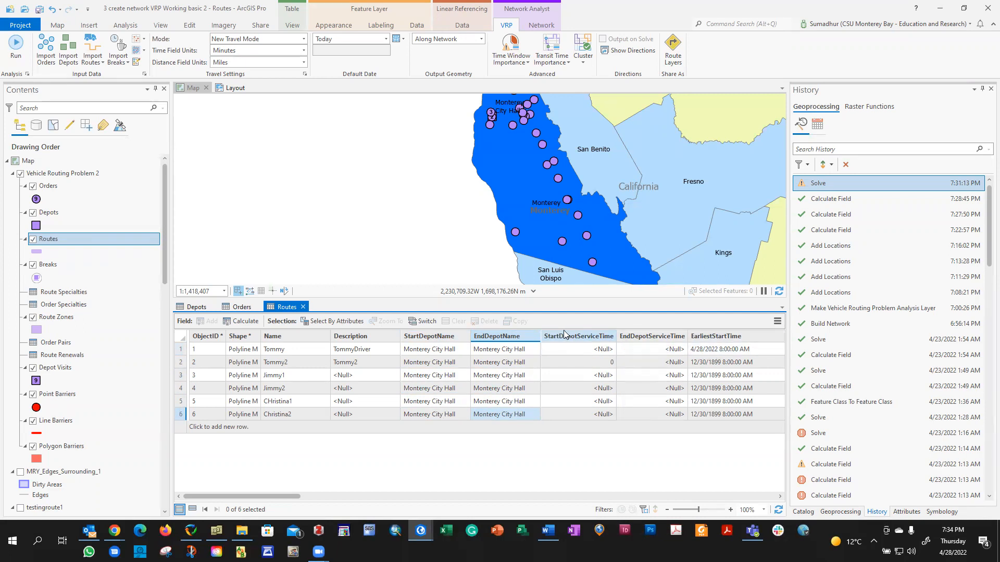
Solve the vehicle routing problem with the six routes and check the details of the new Solve run.
{"action": "mouse_move", "coordinate": [569, 339]}
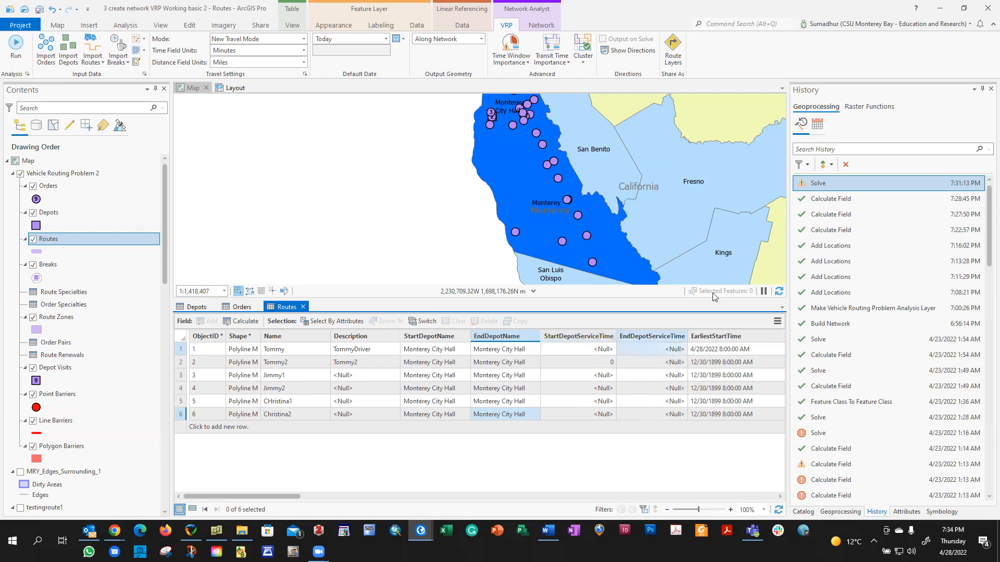
{"action": "left_click", "coordinate": [14, 50]}
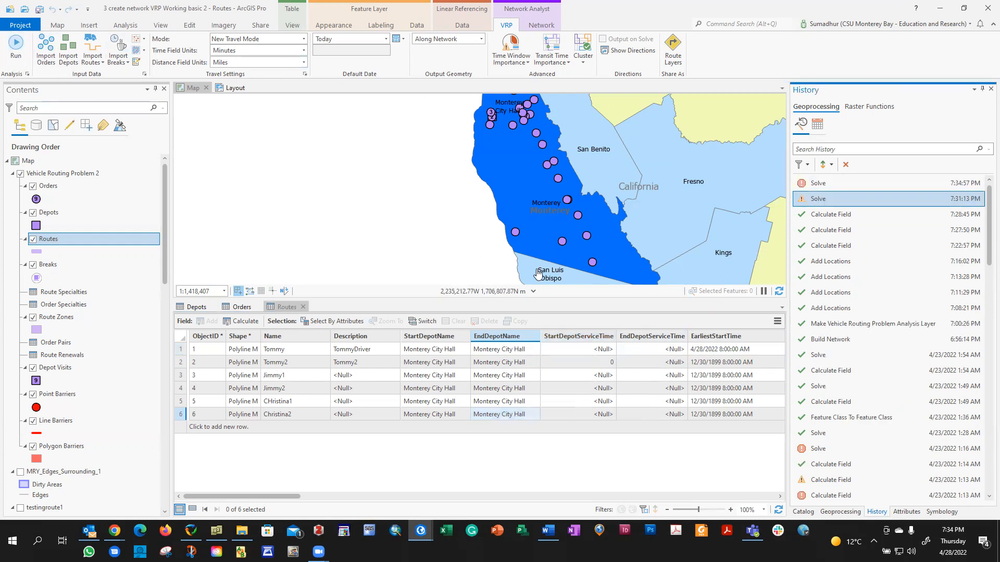
{"action": "mouse_move", "coordinate": [885, 215]}
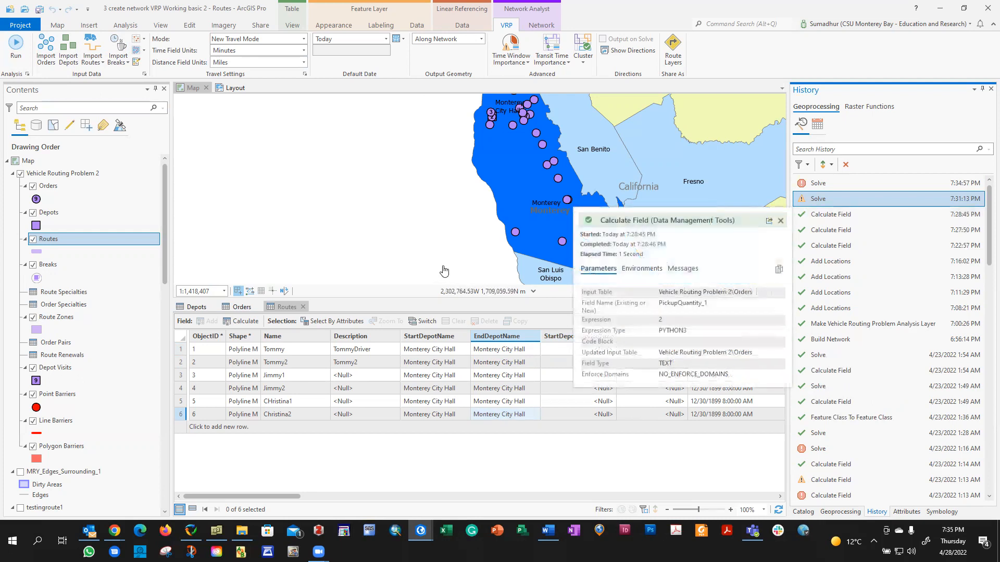
{"action": "mouse_move", "coordinate": [793, 186]}
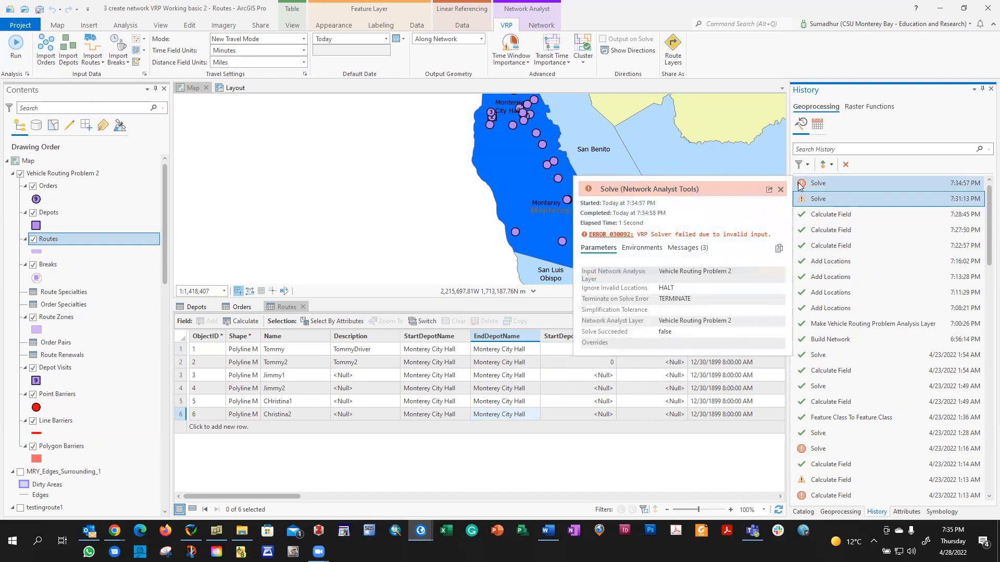
{"action": "left_click", "coordinate": [545, 433]}
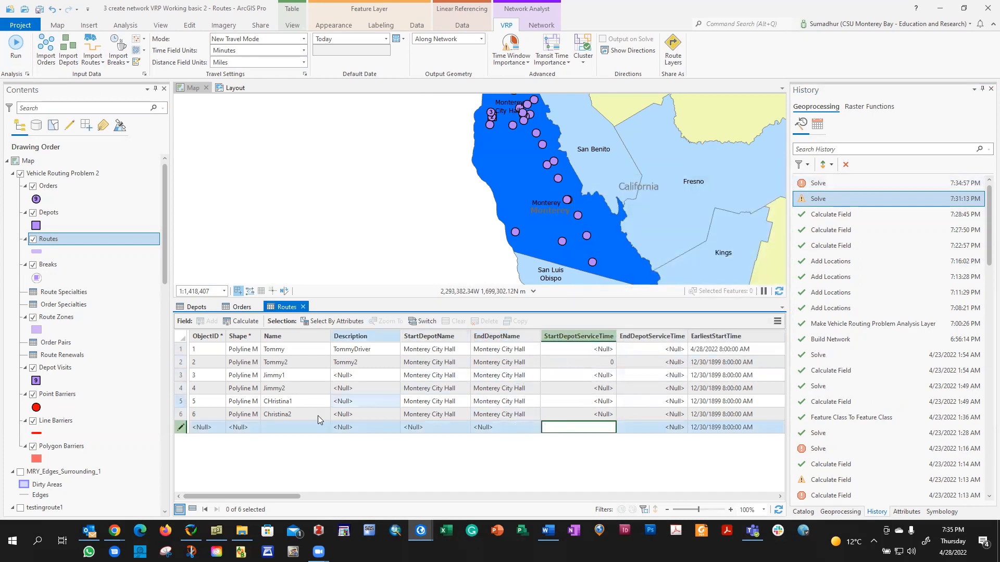
{"action": "left_click", "coordinate": [179, 428]}
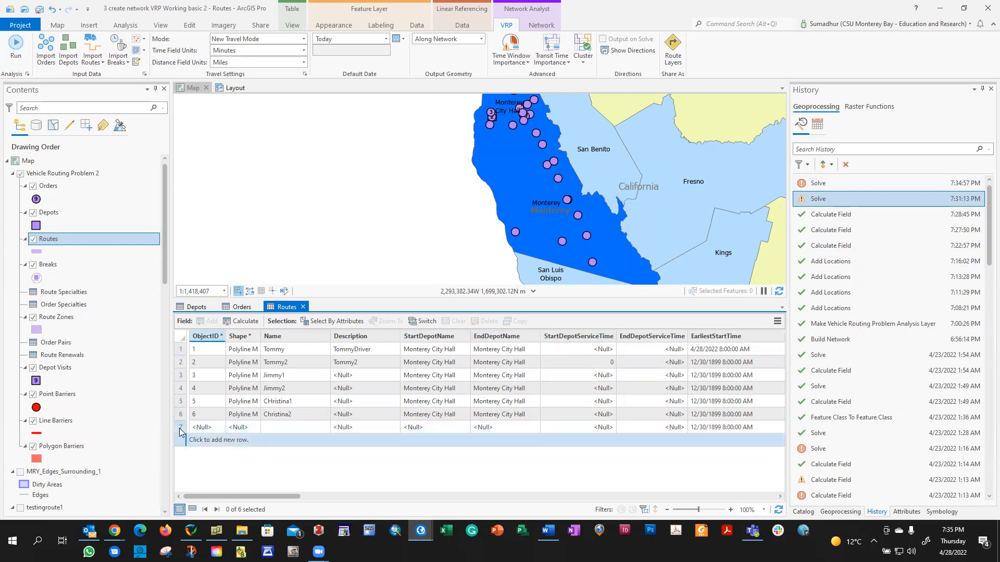
{"action": "right_click", "coordinate": [179, 428]}
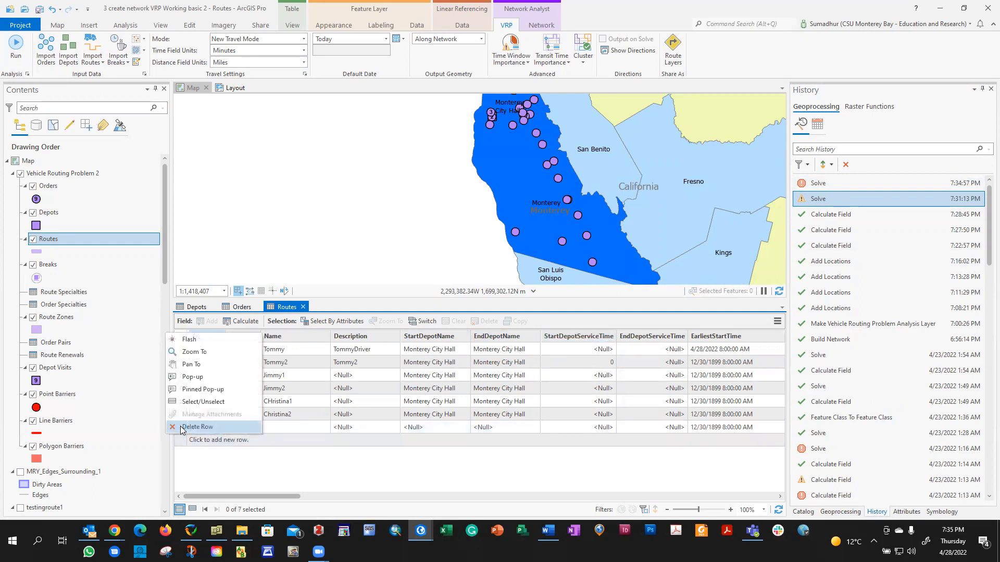
{"action": "left_click", "coordinate": [197, 427]}
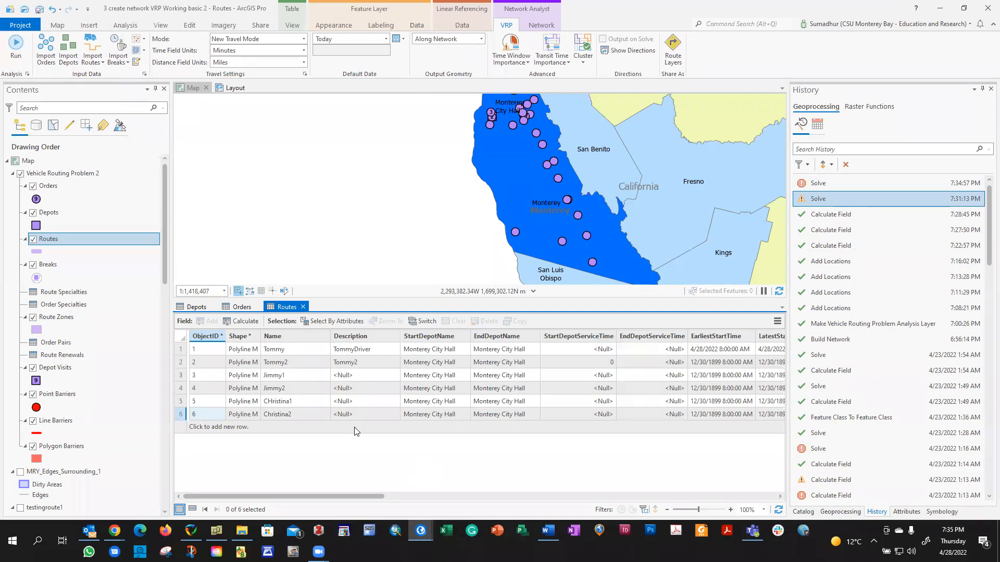
Solve the vehicle routing problem again and read the messages of the newest Solve run.
{"action": "left_click", "coordinate": [15, 46]}
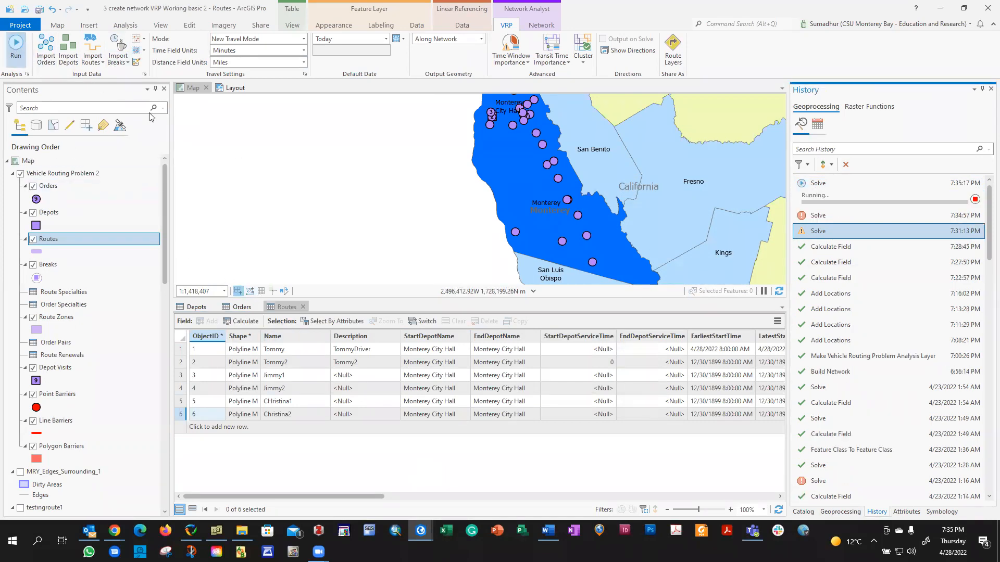
{"action": "left_click", "coordinate": [801, 185]}
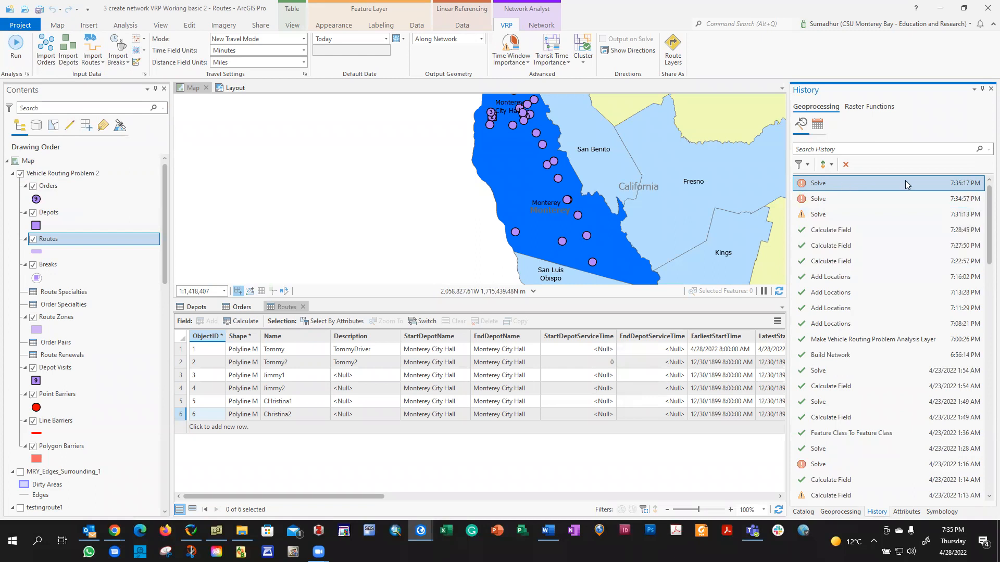
{"action": "mouse_move", "coordinate": [804, 186]}
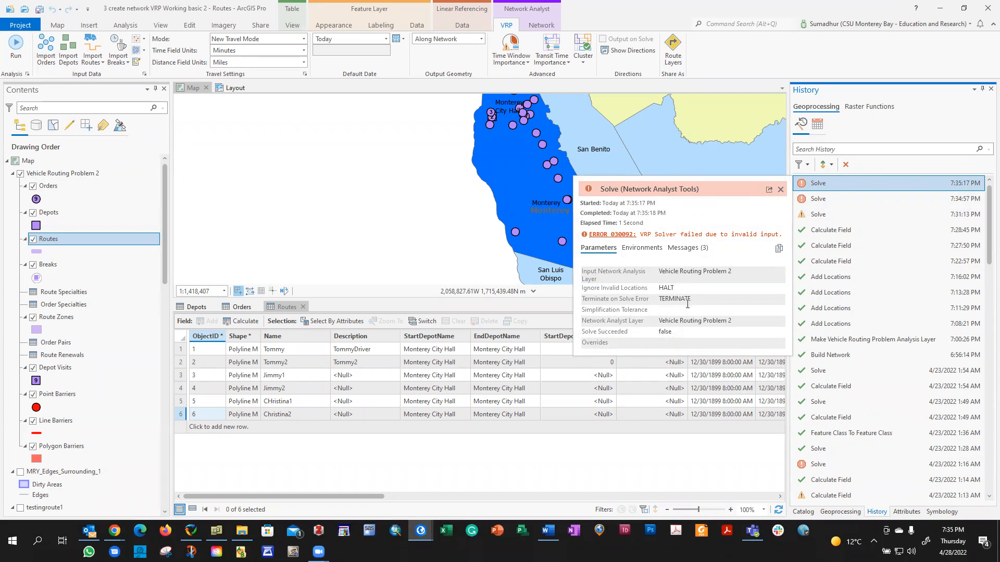
{"action": "left_click", "coordinate": [688, 249]}
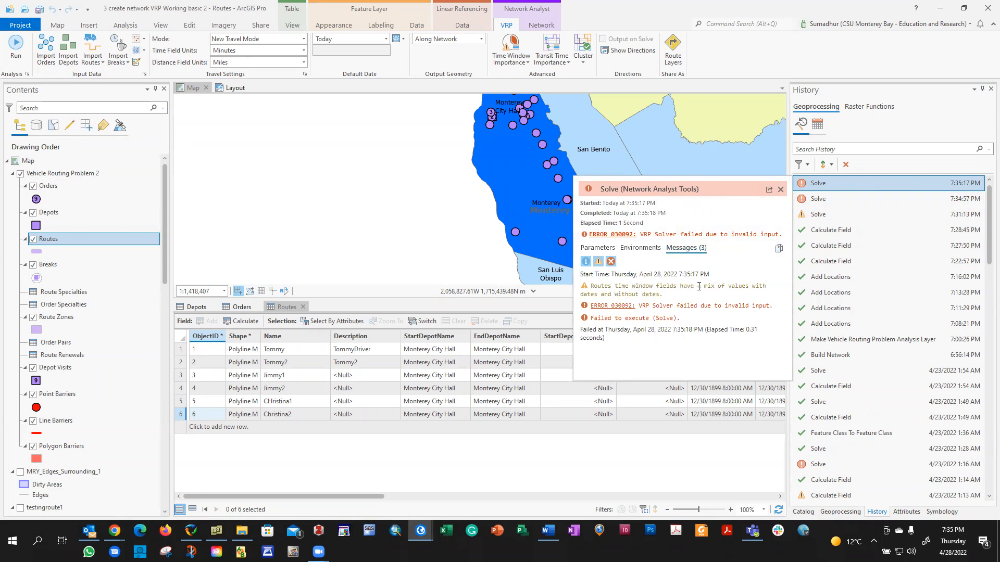
{"action": "left_click", "coordinate": [780, 189]}
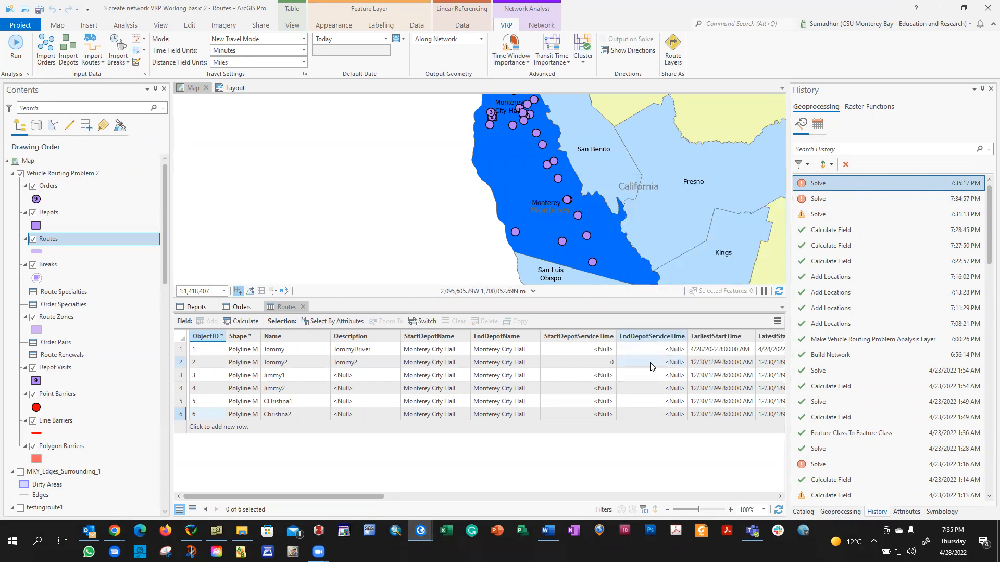
{"action": "left_click", "coordinate": [718, 351]}
{"action": "left_click", "coordinate": [721, 353]}
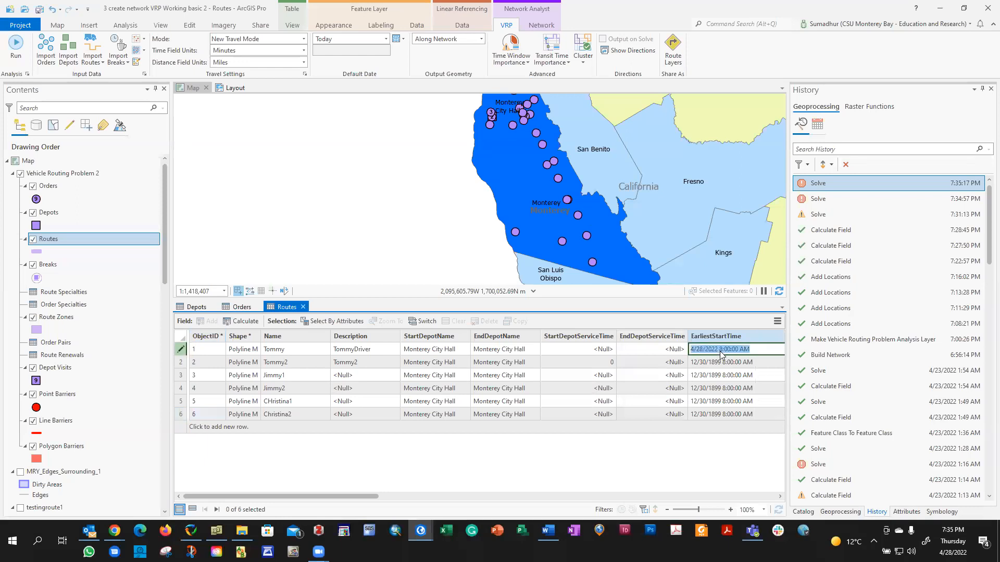
{"action": "left_click", "coordinate": [578, 353]}
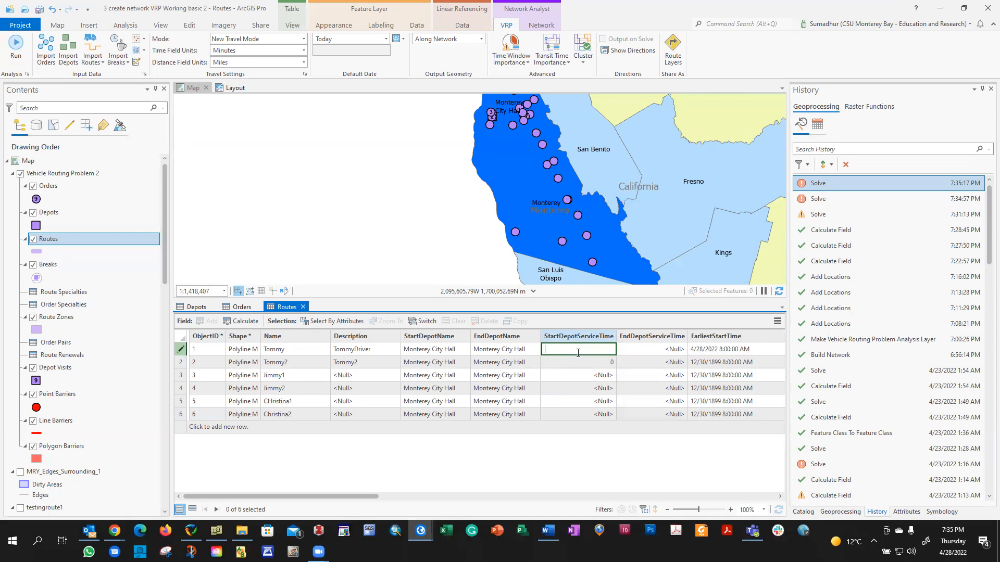
{"action": "key", "text": "Tab"}
{"action": "key", "text": "Tab"}
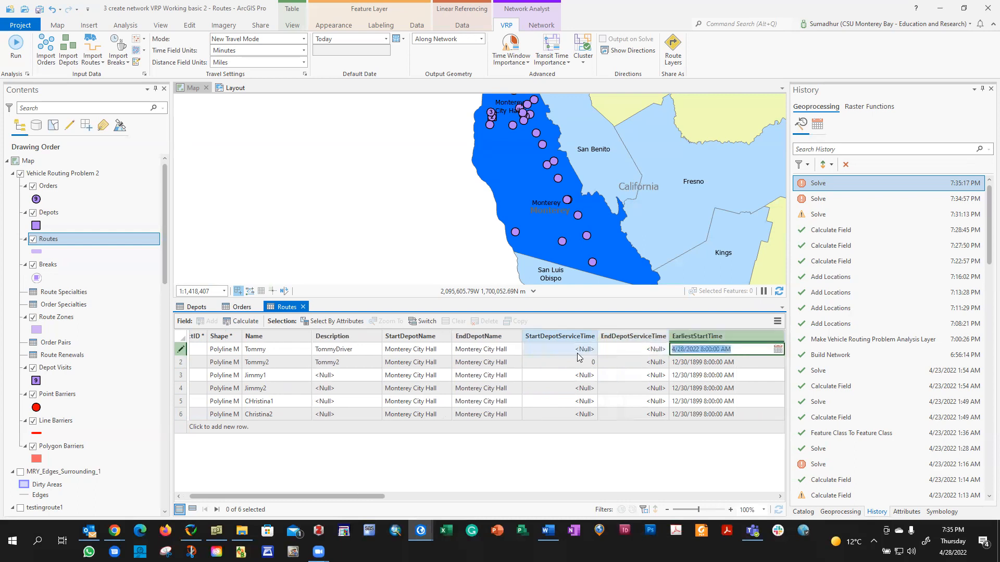
{"action": "left_click", "coordinate": [578, 355]}
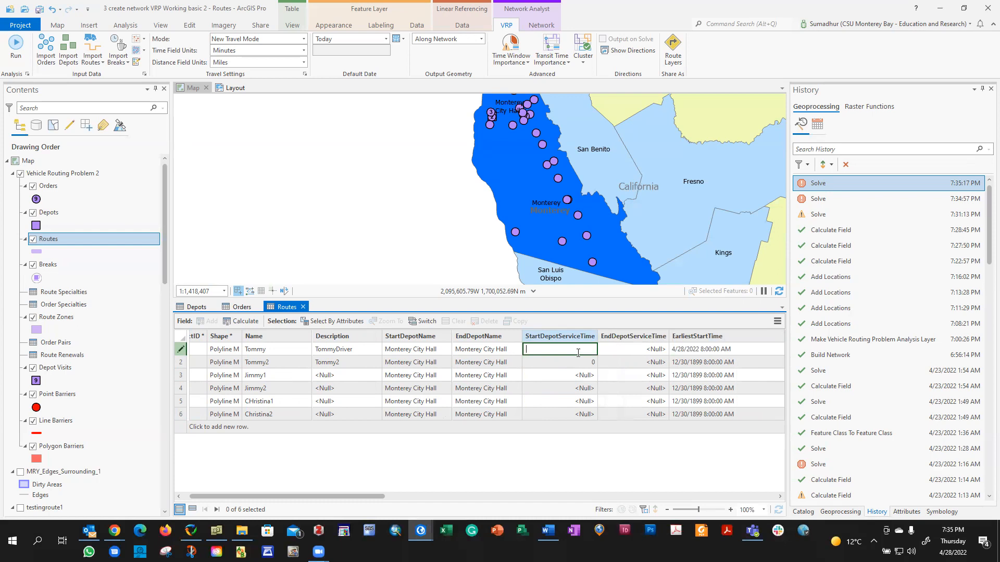
{"action": "left_click", "coordinate": [704, 350]}
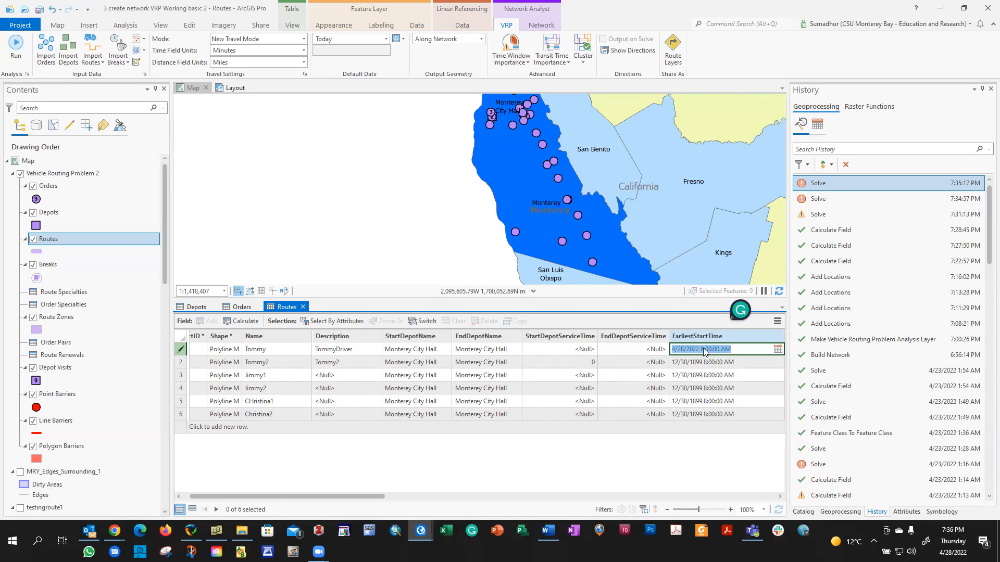
{"action": "right_click", "coordinate": [704, 352]}
{"action": "left_click", "coordinate": [684, 351]}
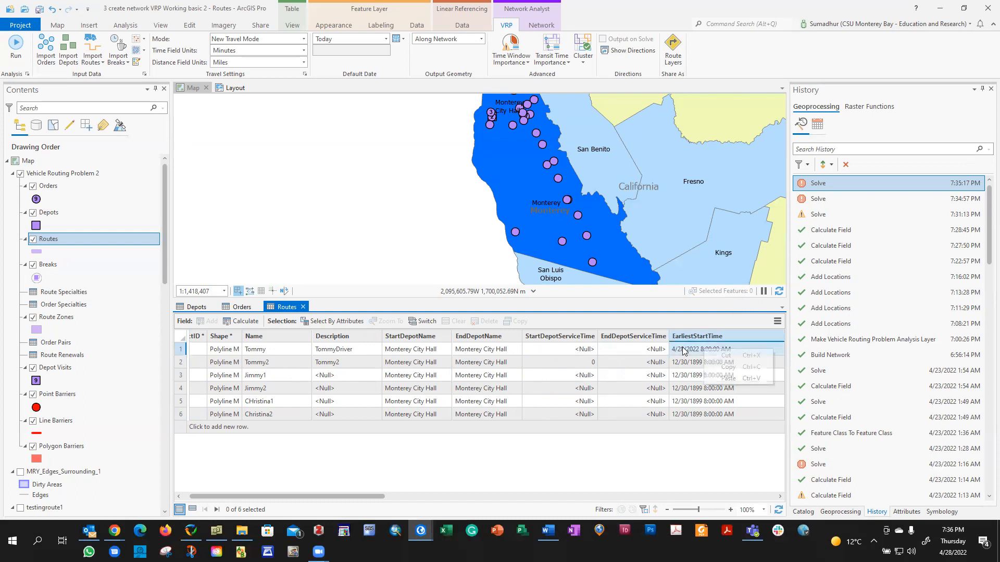
{"action": "left_click", "coordinate": [578, 354]}
{"action": "left_click", "coordinate": [571, 348]}
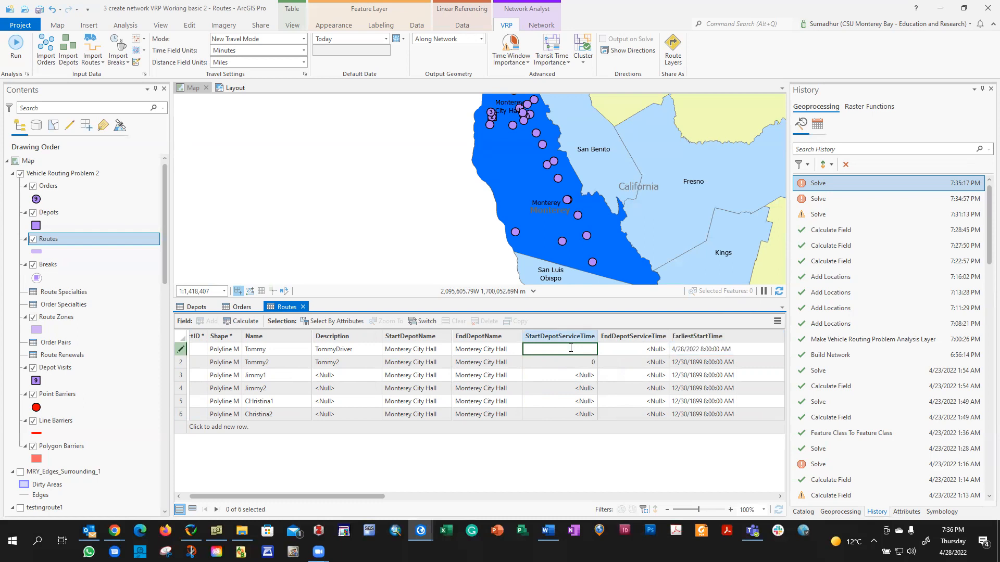
{"action": "type", "text": "0428"}
{"action": "key", "text": "Escape"}
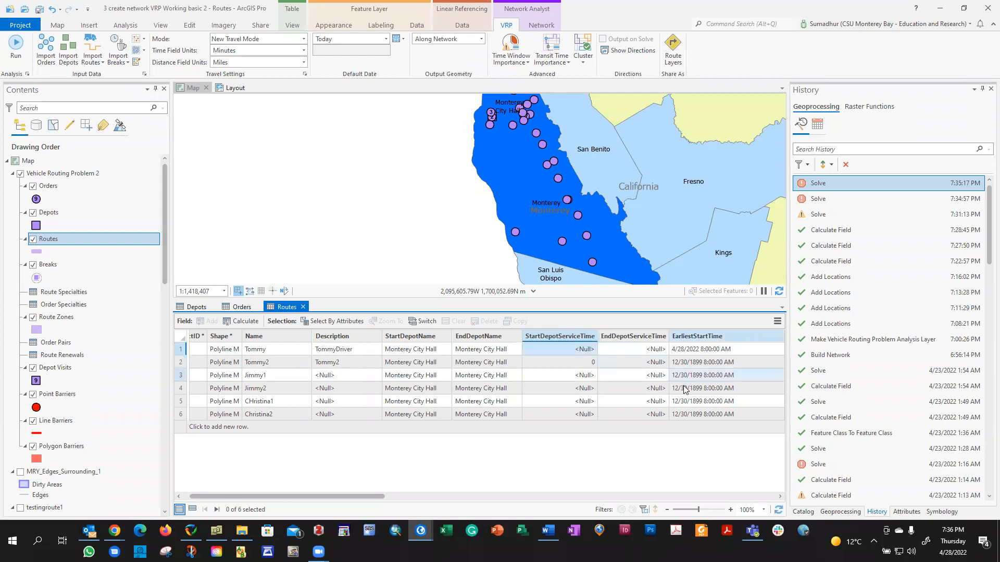
Clear the second route's StartDepotServiceTime to null and solve the vehicle routing problem again.
{"action": "left_click", "coordinate": [565, 346]}
{"action": "left_click", "coordinate": [580, 363]}
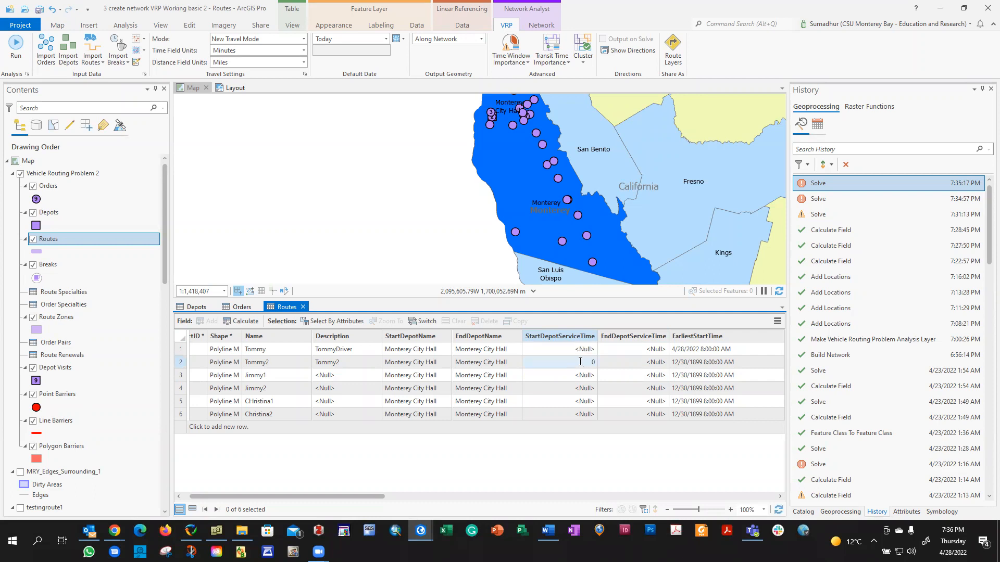
{"action": "left_click", "coordinate": [581, 362]}
{"action": "key", "text": "Return"}
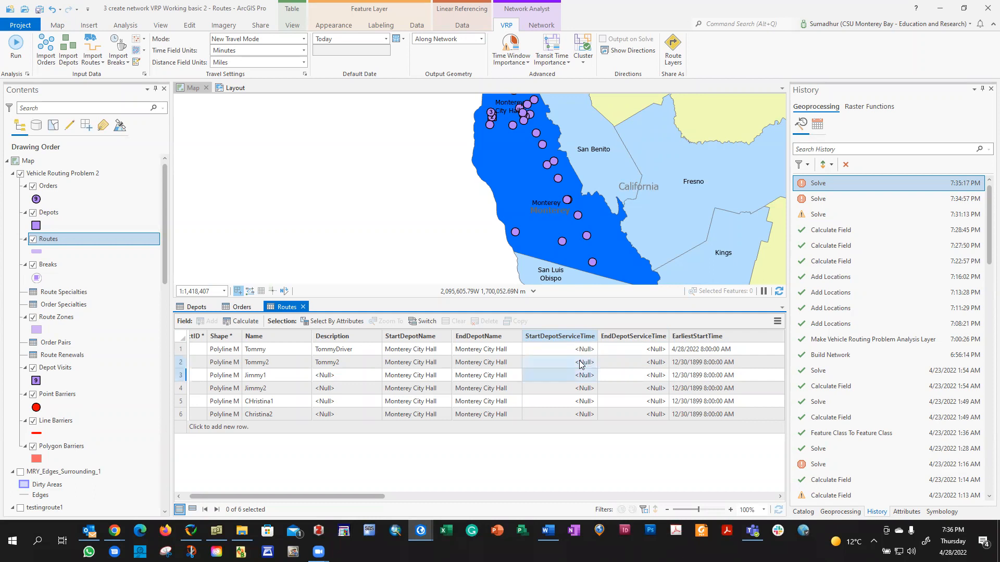
{"action": "left_click", "coordinate": [19, 51]}
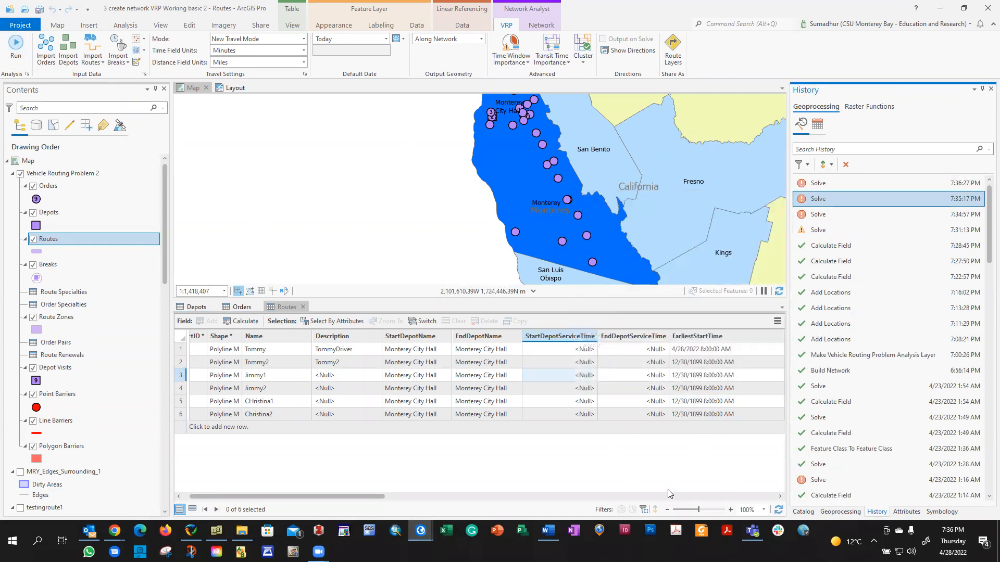
Copy the first route's EarliestStartTime, 4/28/2022 8:00:00 AM, into the second route.
{"action": "left_click_drag", "start_coordinate": [348, 496], "coordinate": [396, 496]}
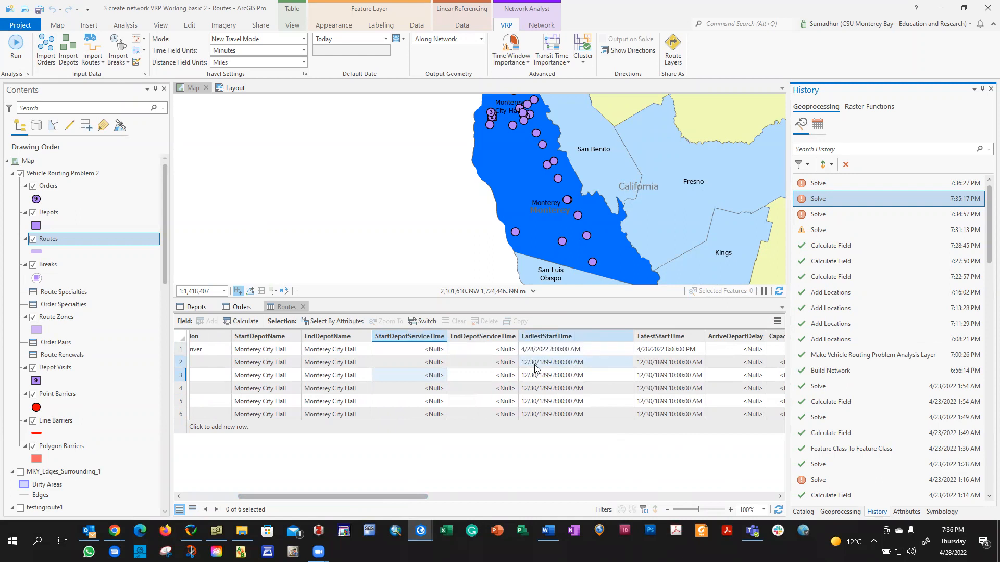
{"action": "left_click", "coordinate": [547, 349]}
{"action": "left_click", "coordinate": [547, 349]}
{"action": "key", "text": "ctrl+c"}
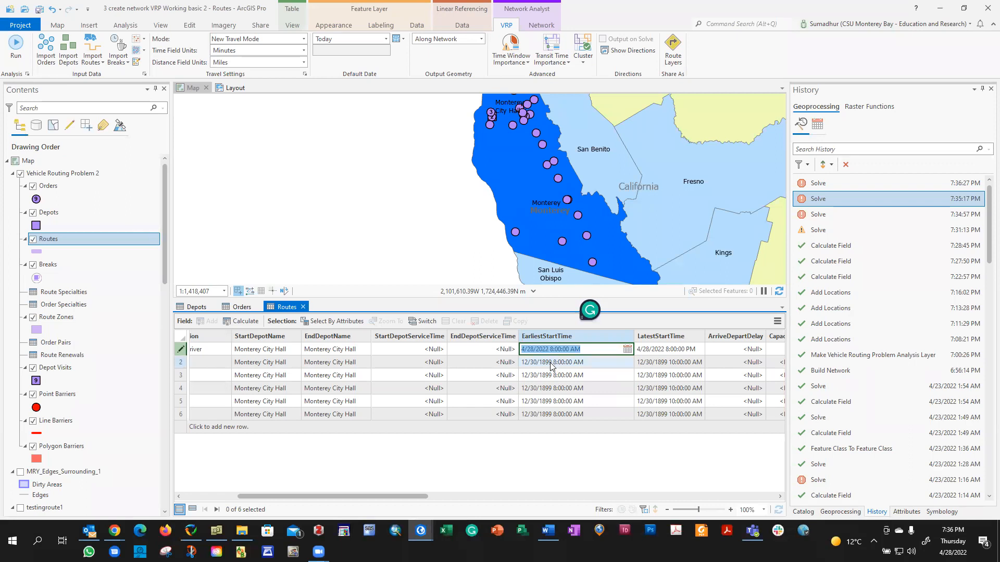
{"action": "key", "text": "Return"}
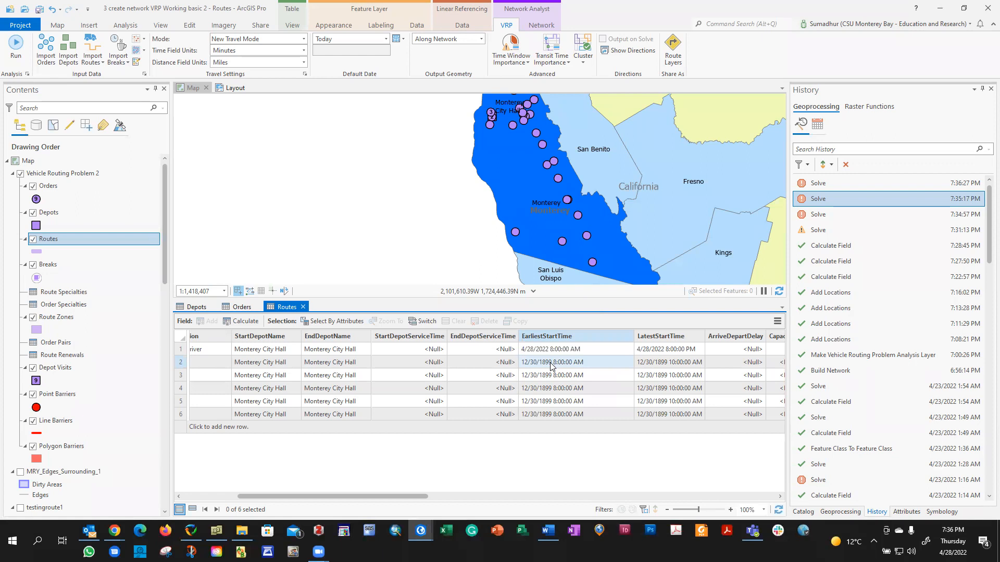
{"action": "left_click", "coordinate": [552, 366]}
{"action": "key", "text": "ctrl+v"}
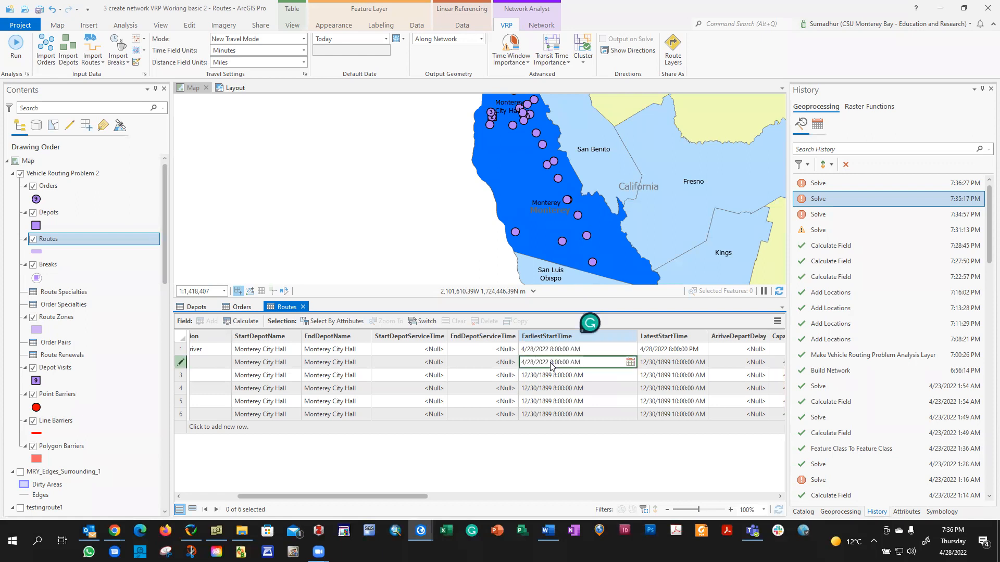
Fill EarliestStartTime with the copied 4/28/2022 8:00:00 AM for the third through sixth routes.
{"action": "key", "text": "Down"}
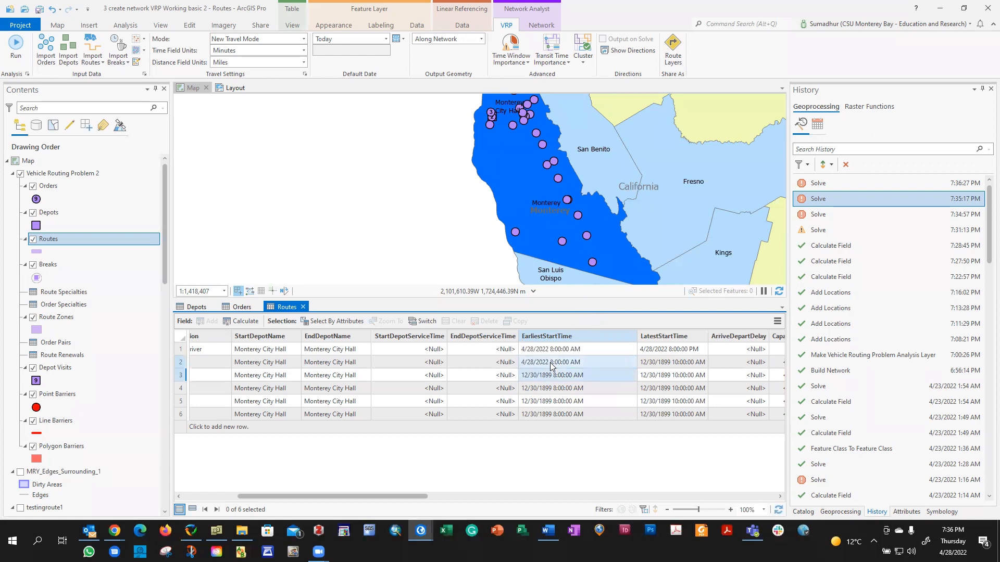
{"action": "key", "text": "ctrl+v"}
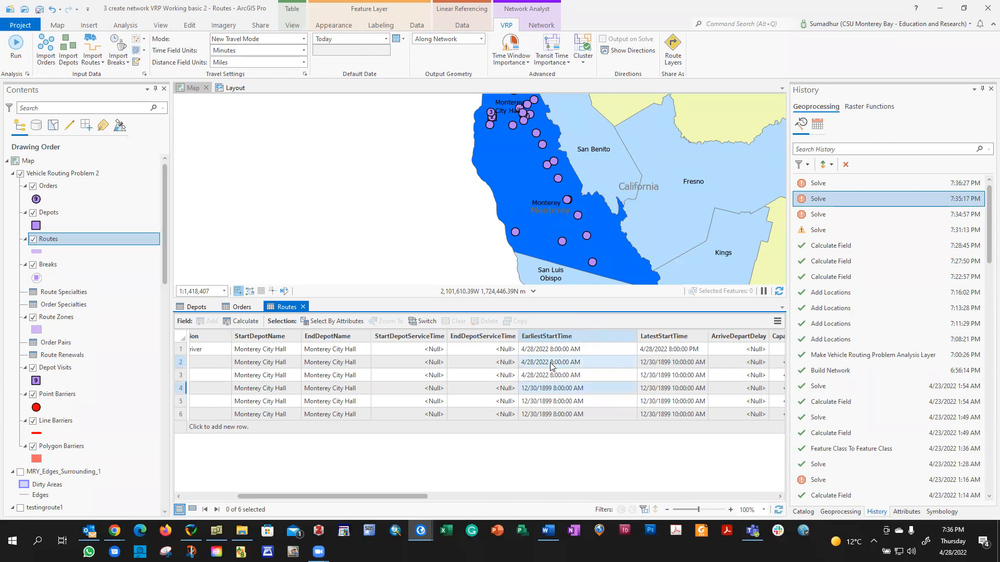
{"action": "key", "text": "Down"}
{"action": "key", "text": "ctrl+v"}
{"action": "key", "text": "Down"}
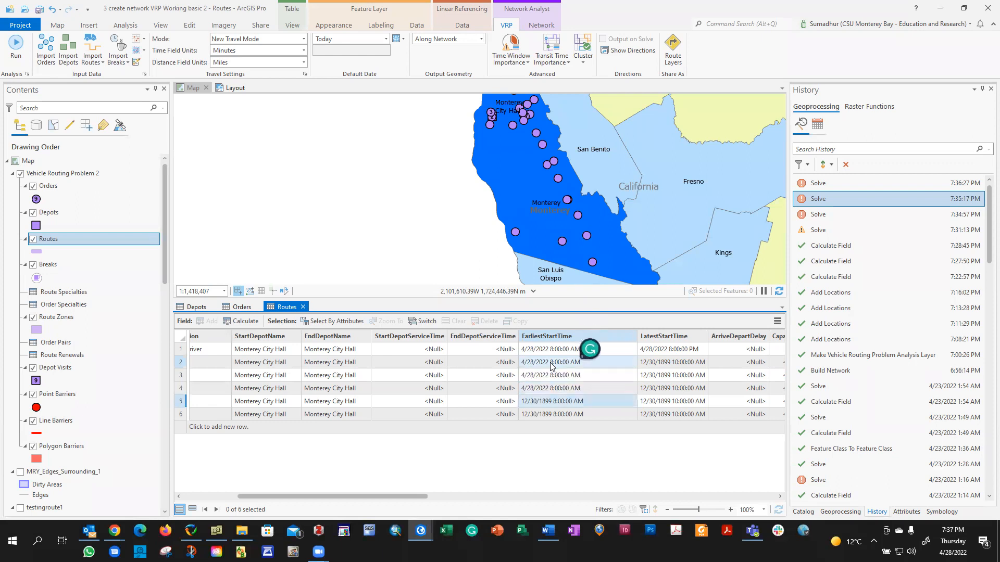
{"action": "key", "text": "ctrl+v"}
{"action": "key", "text": "Down"}
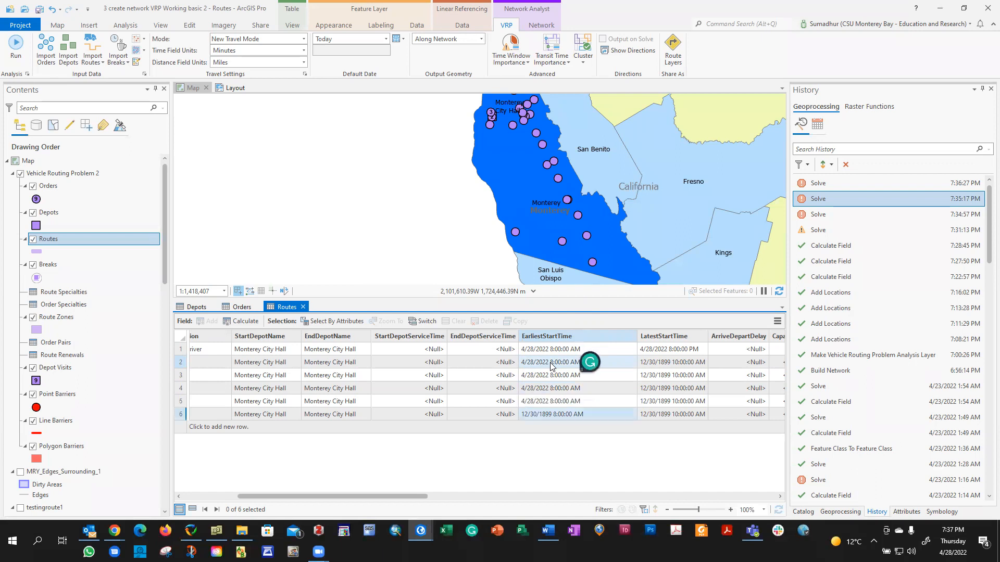
{"action": "key", "text": "ctrl+v"}
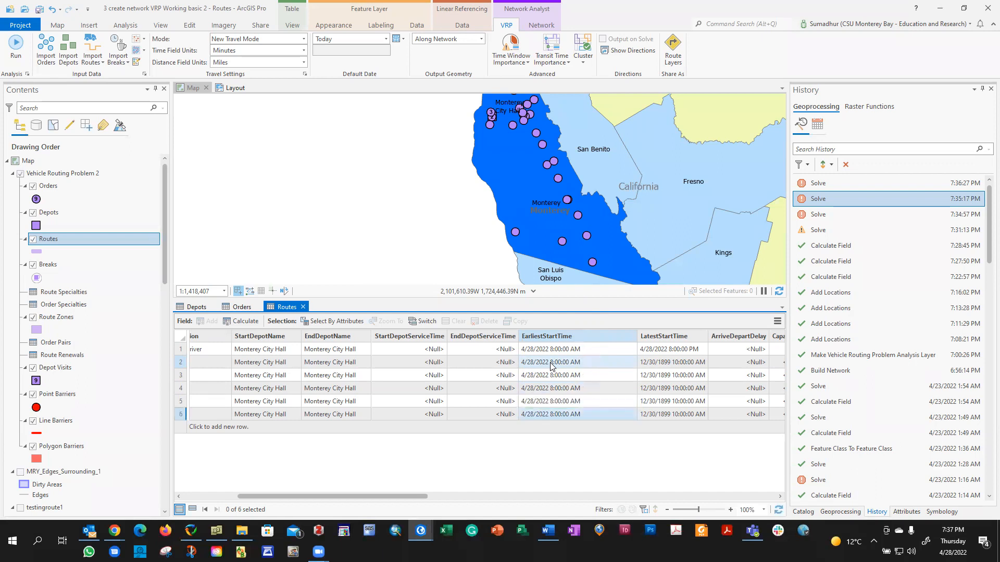
Set the first route's LatestStartTime to 4/28/2022 9:00:00 AM, reusing the copied start time and changing its hour.
{"action": "left_click", "coordinate": [671, 349]}
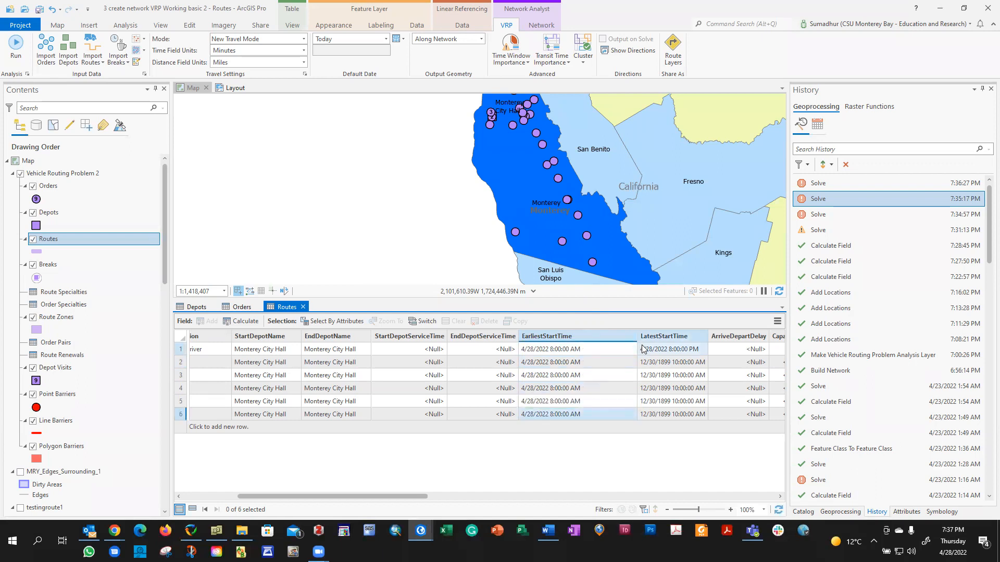
{"action": "left_click", "coordinate": [687, 349]}
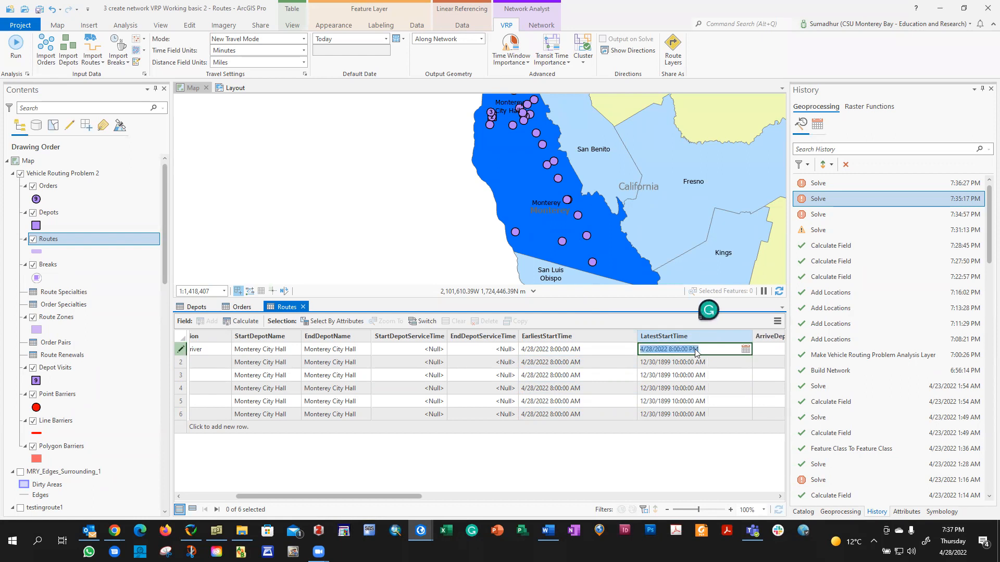
{"action": "left_click", "coordinate": [697, 351]}
{"action": "left_click_drag", "start_coordinate": [711, 348], "coordinate": [603, 345]}
{"action": "key", "text": "ctrl+v"}
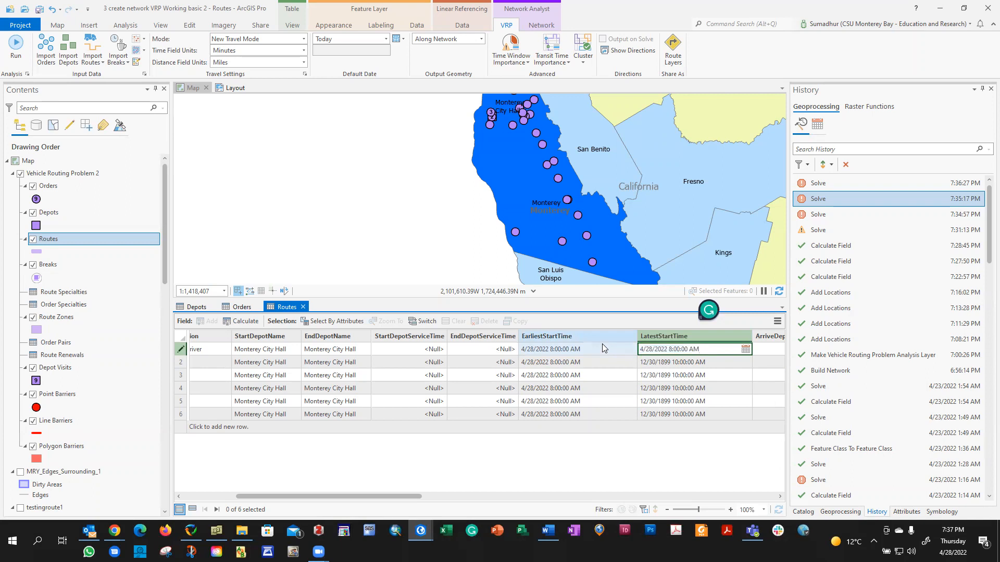
{"action": "key", "text": "Left"}
{"action": "key", "text": "Left"}
{"action": "key", "text": "Left"}
{"action": "key", "text": "Left"}
{"action": "key", "text": "Left"}
{"action": "key", "text": "Left"}
{"action": "key", "text": "Left"}
{"action": "key", "text": "shift+Left"}
{"action": "type", "text": "9"}
Copy the first route's LatestStartTime, 4/28/2022 9:00:00 AM, into the second route.
{"action": "key", "text": "ctrl+a"}
{"action": "key", "text": "ctrl+c"}
{"action": "key", "text": "Return"}
{"action": "key", "text": "F2"}
{"action": "key", "text": "ctrl+v"}
{"action": "key", "text": "Return"}
Fill LatestStartTime with the copied 4/28/2022 9:00:00 AM for the third through sixth routes.
{"action": "key", "text": "F2"}
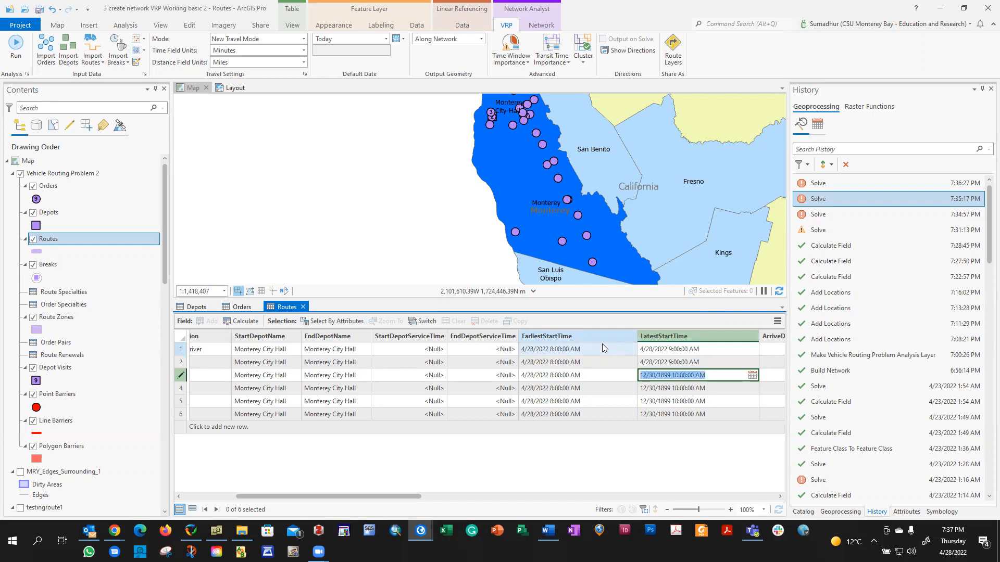
{"action": "key", "text": "ctrl+v"}
{"action": "key", "text": "Return"}
{"action": "key", "text": "F2"}
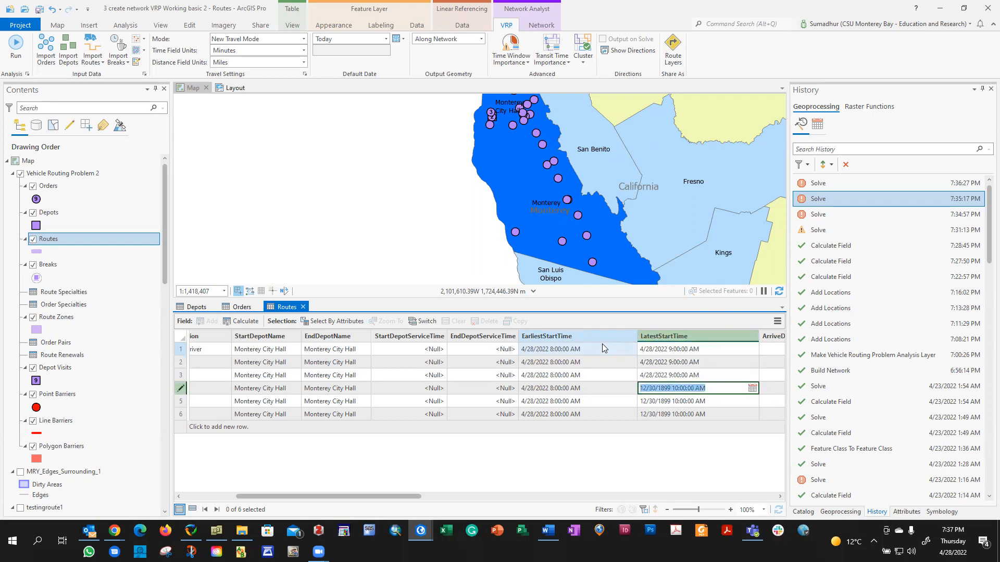
{"action": "key", "text": "ctrl+v"}
{"action": "key", "text": "Return"}
{"action": "key", "text": "F2"}
{"action": "key", "text": "ctrl+v"}
{"action": "key", "text": "Return"}
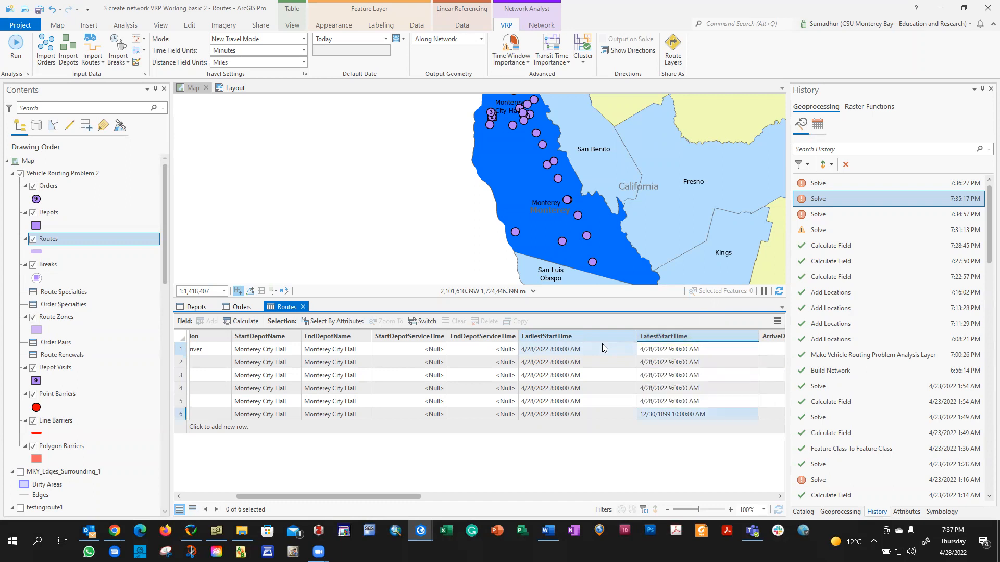
{"action": "key", "text": "F2"}
{"action": "key", "text": "ctrl+v"}
{"action": "key", "text": "Return"}
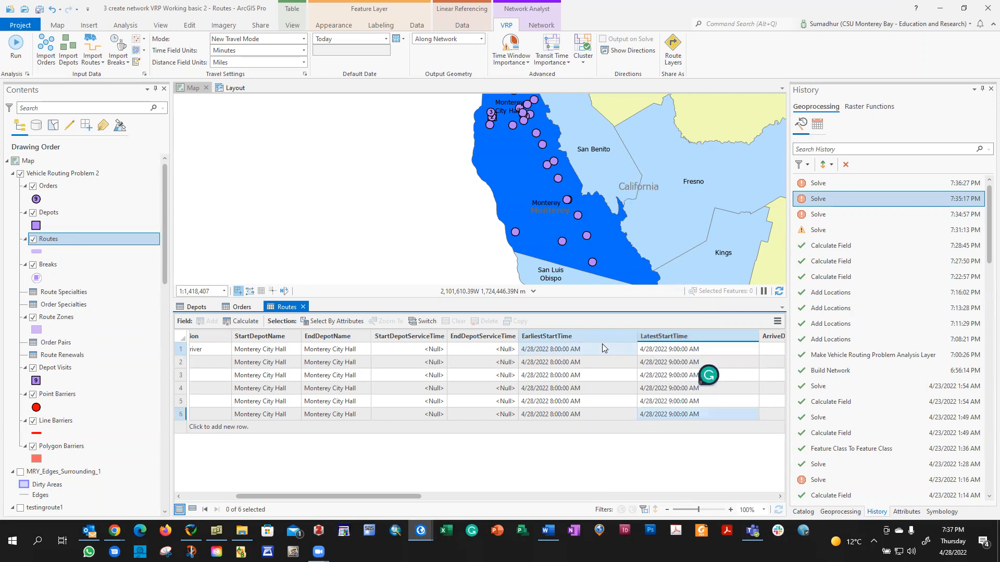
{"action": "left_click_drag", "start_coordinate": [384, 494], "coordinate": [449, 484]}
{"action": "left_click", "coordinate": [292, 348]}
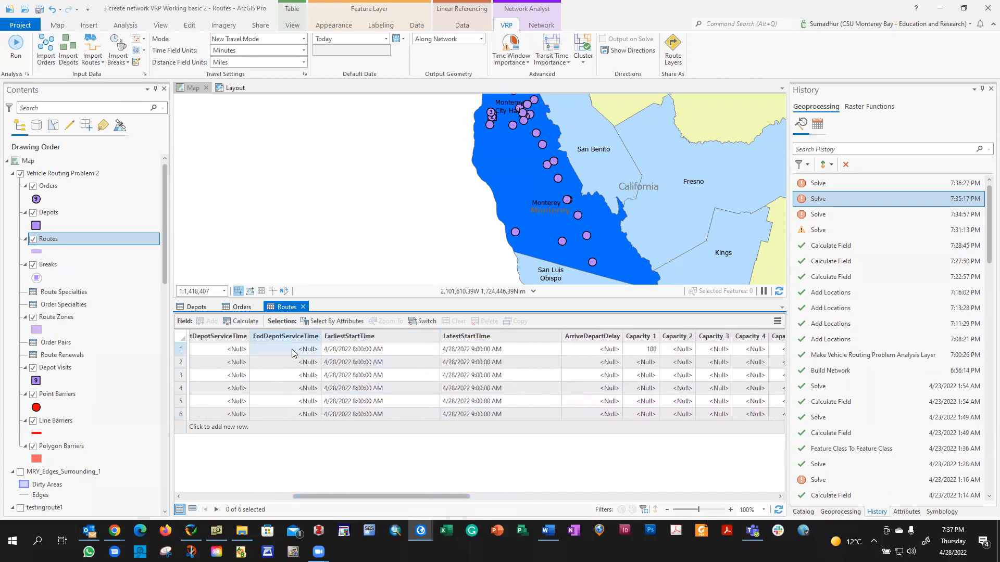
{"action": "left_click", "coordinate": [292, 348]}
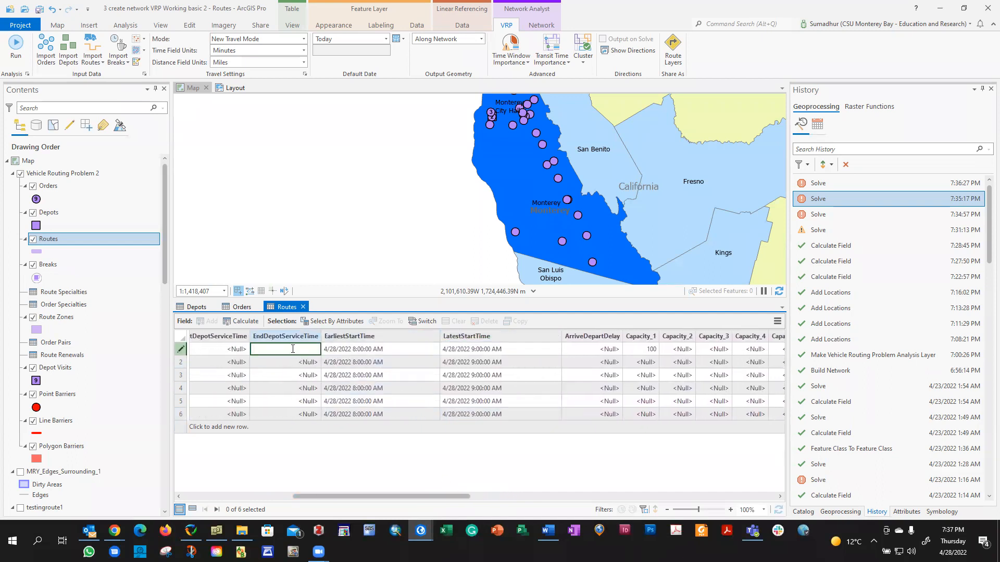
Calculate the Capacity_1 field as 100 for all routes.
{"action": "left_click_drag", "start_coordinate": [448, 496], "coordinate": [510, 496]}
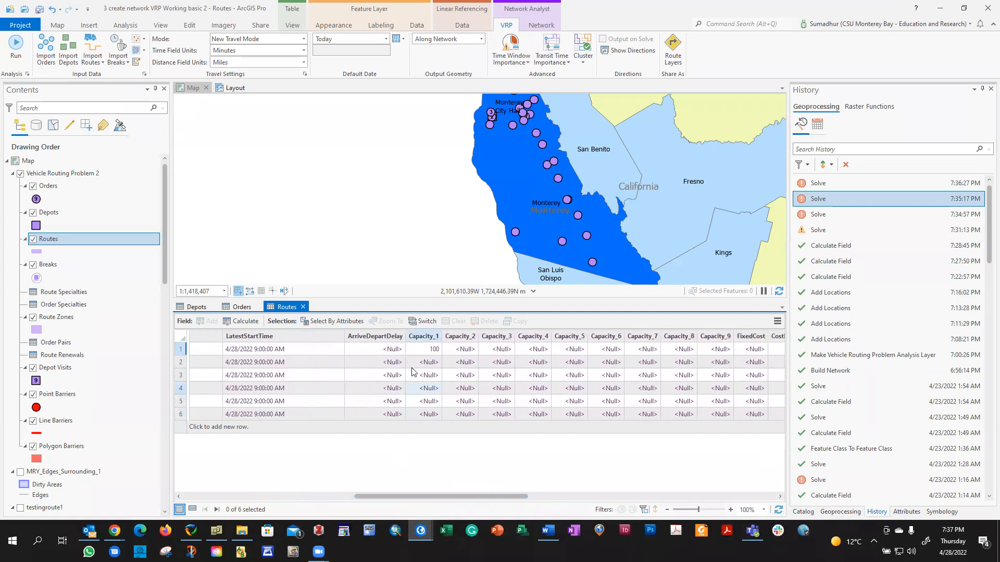
{"action": "right_click", "coordinate": [429, 341]}
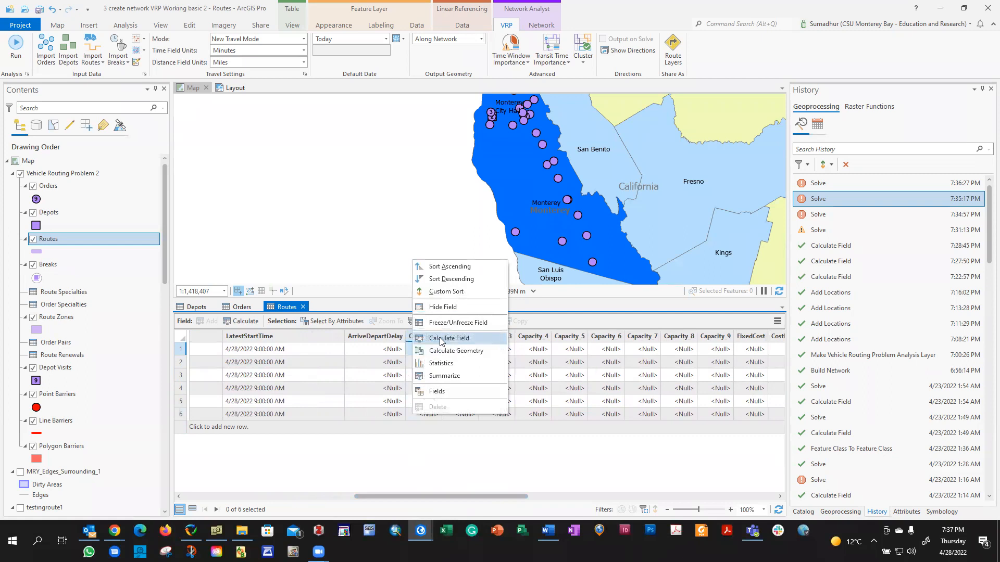
{"action": "left_click", "coordinate": [440, 341]}
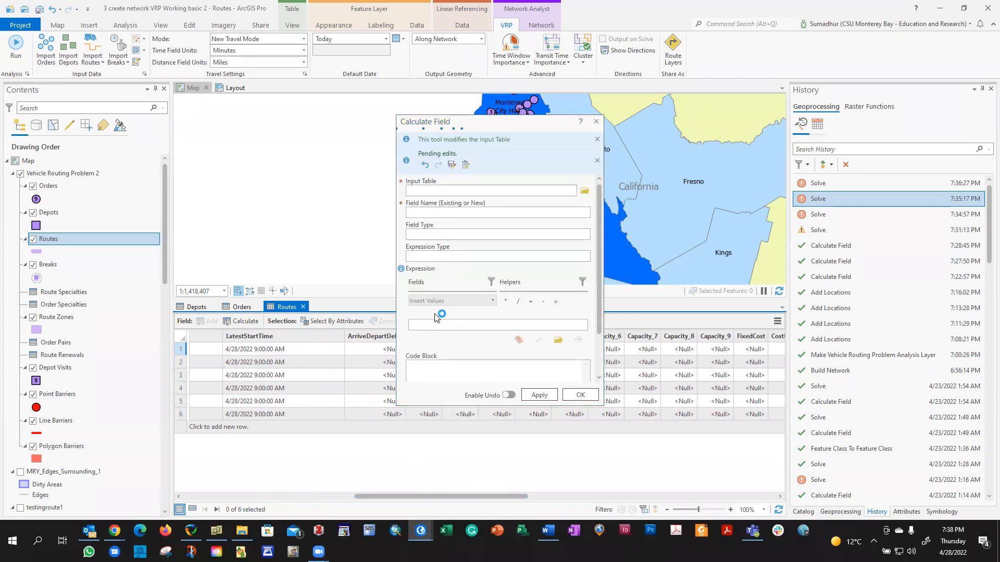
{"action": "scroll", "coordinate": [448, 322], "scroll_direction": "down", "scroll_amount": 5}
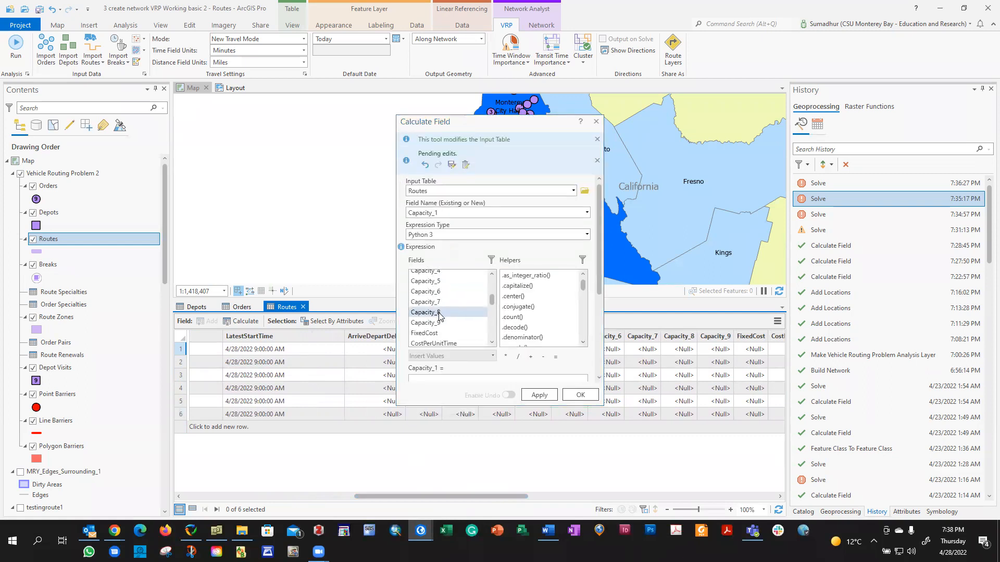
{"action": "scroll", "coordinate": [463, 355], "scroll_direction": "down", "scroll_amount": 1}
{"action": "left_click", "coordinate": [459, 354]}
{"action": "type", "text": "100"}
{"action": "key", "text": "Return"}
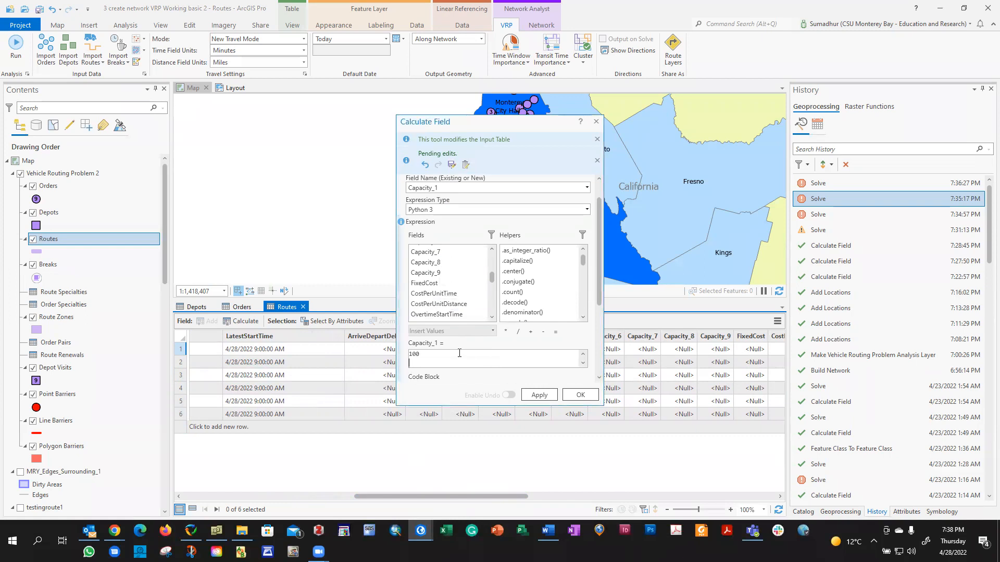
{"action": "left_click", "coordinate": [582, 395]}
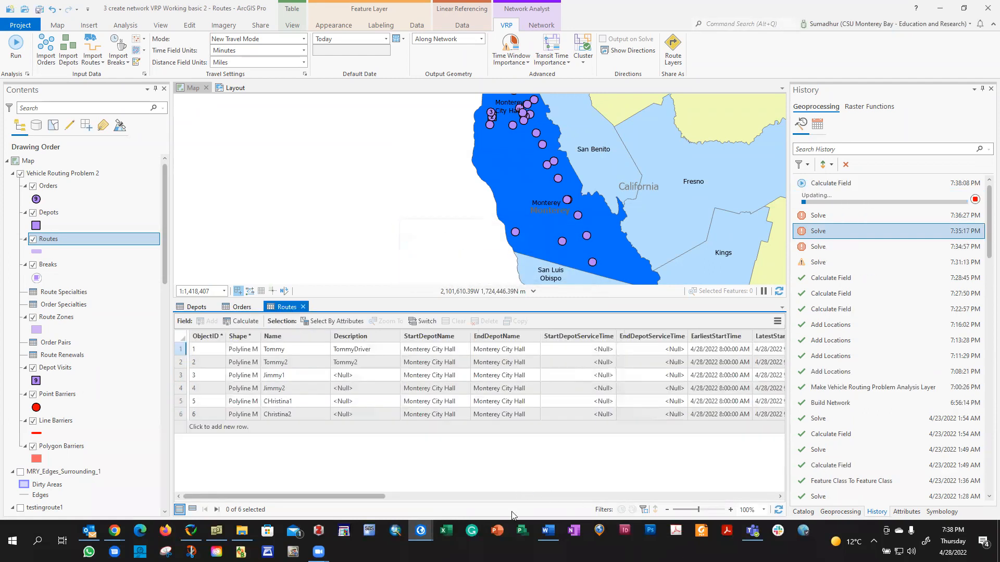
Calculate the CostPerUnitTime field as 2 for all routes.
{"action": "left_click_drag", "start_coordinate": [370, 497], "coordinate": [572, 490]}
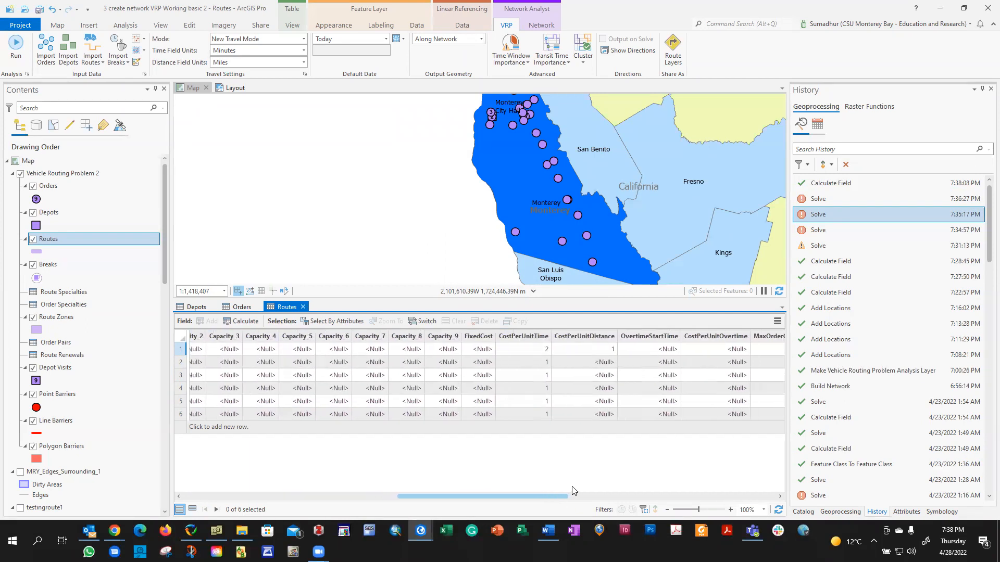
{"action": "right_click", "coordinate": [534, 339]}
{"action": "left_click", "coordinate": [547, 343]}
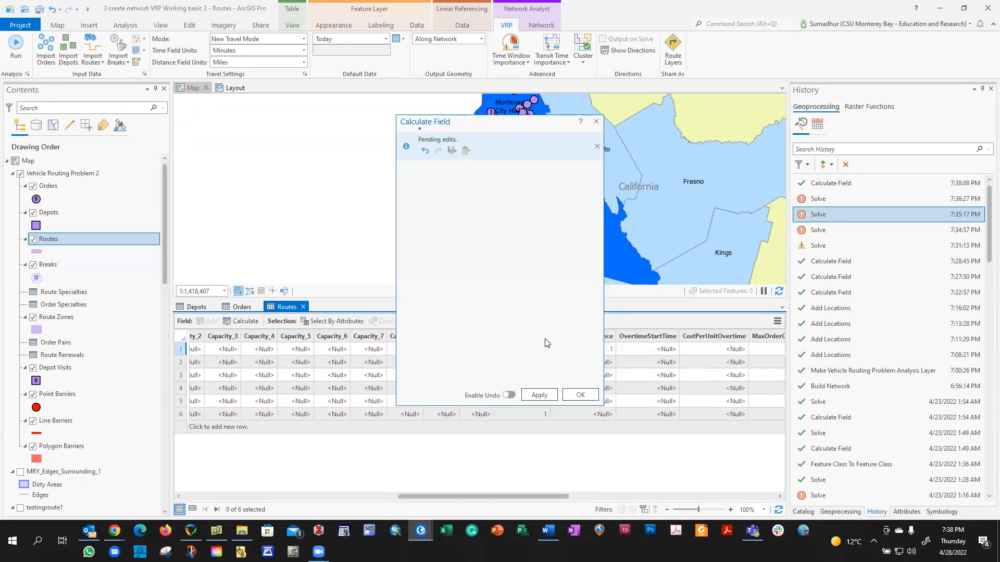
{"action": "scroll", "coordinate": [452, 277], "scroll_direction": "down", "scroll_amount": 3}
{"action": "scroll", "coordinate": [461, 351], "scroll_direction": "down", "scroll_amount": 1}
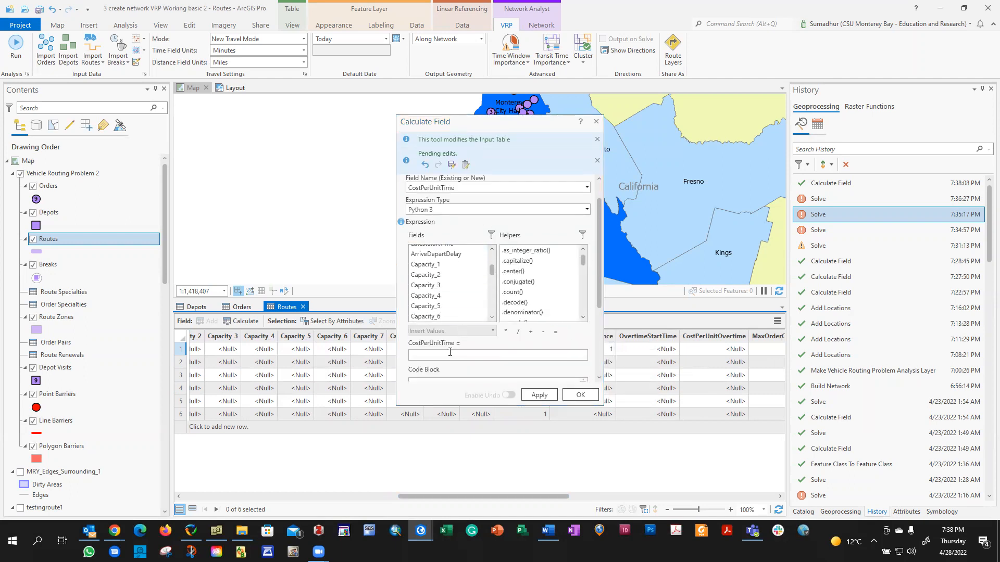
{"action": "left_click", "coordinate": [579, 395]}
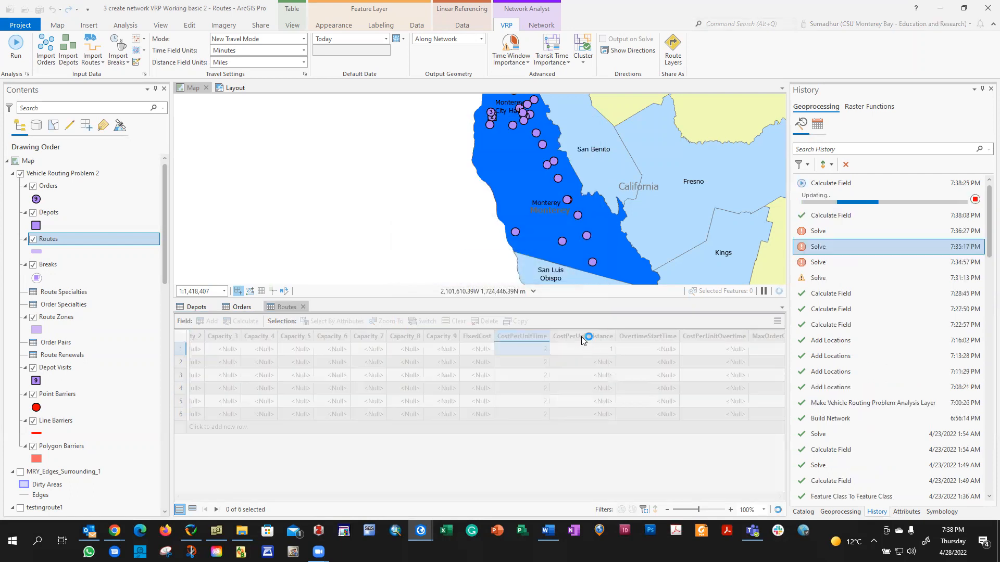
Calculate the CostPerUnitDistance field as 1 for all routes.
{"action": "left_click_drag", "start_coordinate": [484, 499], "coordinate": [589, 494]}
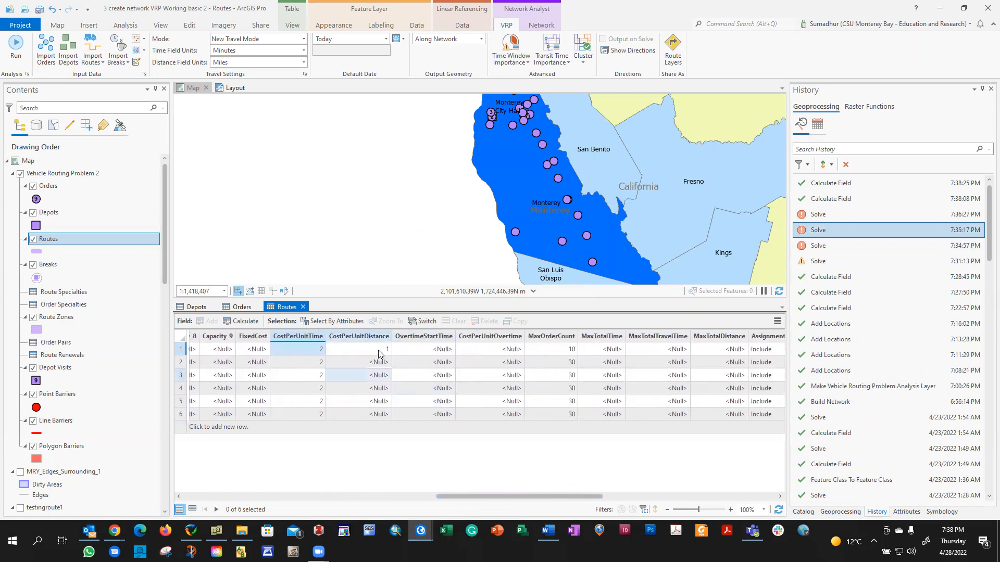
{"action": "left_click", "coordinate": [367, 337]}
{"action": "right_click", "coordinate": [367, 340]}
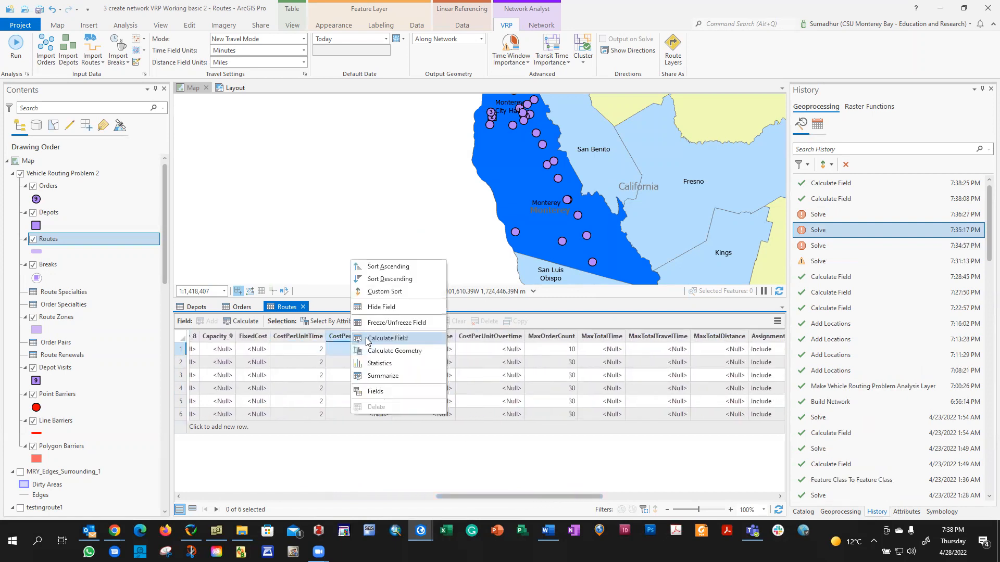
{"action": "left_click", "coordinate": [382, 343]}
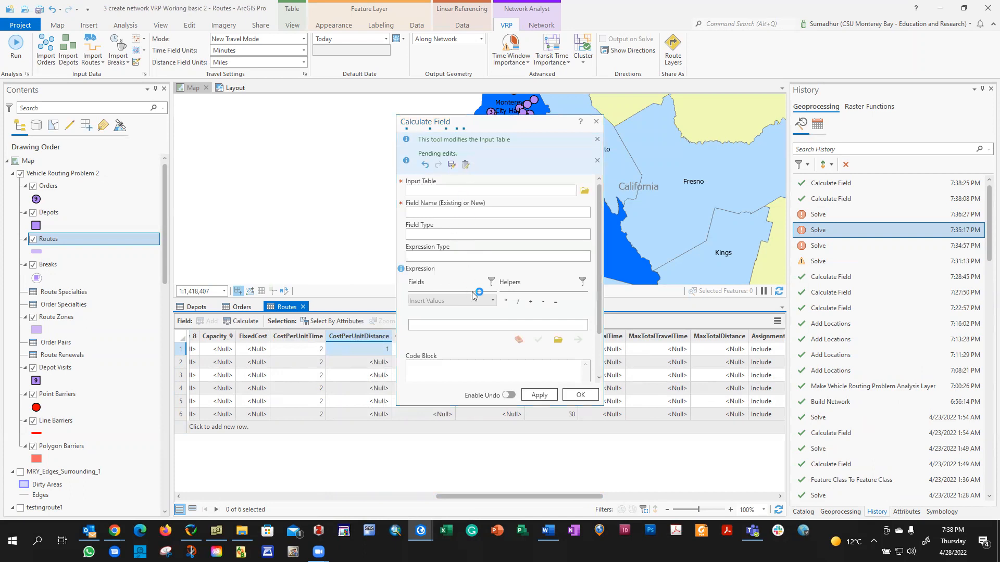
{"action": "scroll", "coordinate": [476, 301], "scroll_direction": "down", "scroll_amount": 5}
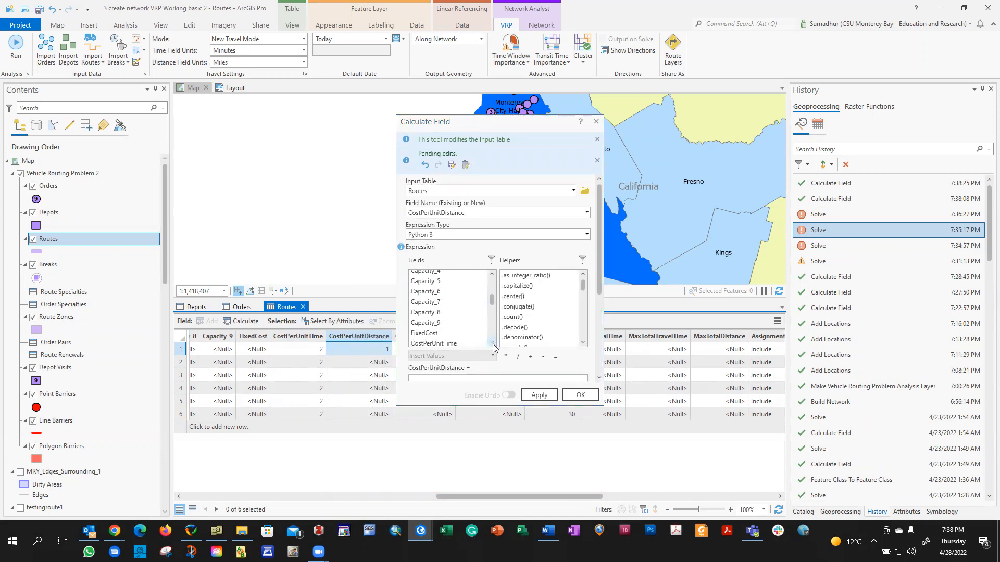
{"action": "scroll", "coordinate": [451, 341], "scroll_direction": "down", "scroll_amount": 2}
{"action": "left_click", "coordinate": [447, 329]}
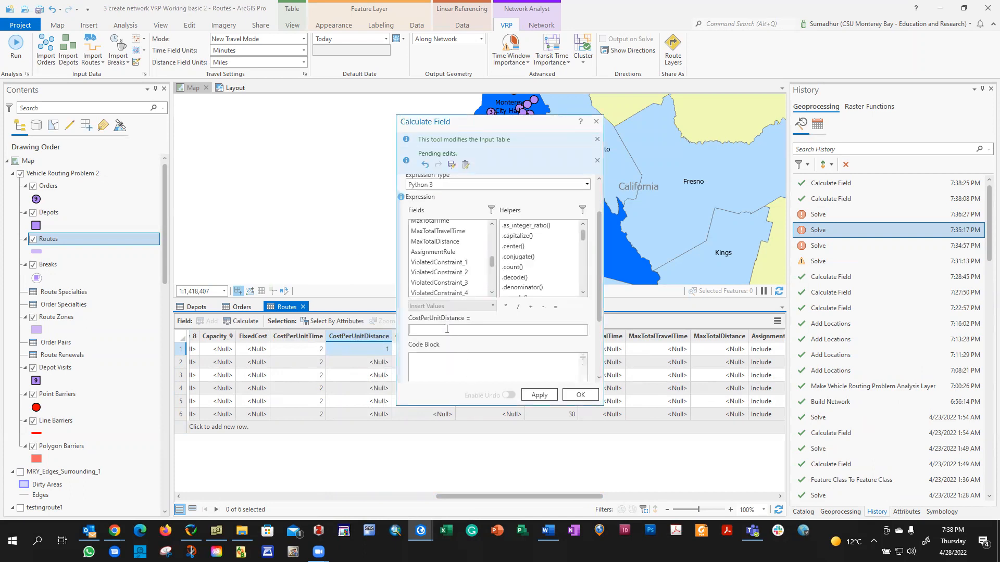
{"action": "left_click", "coordinate": [580, 395]}
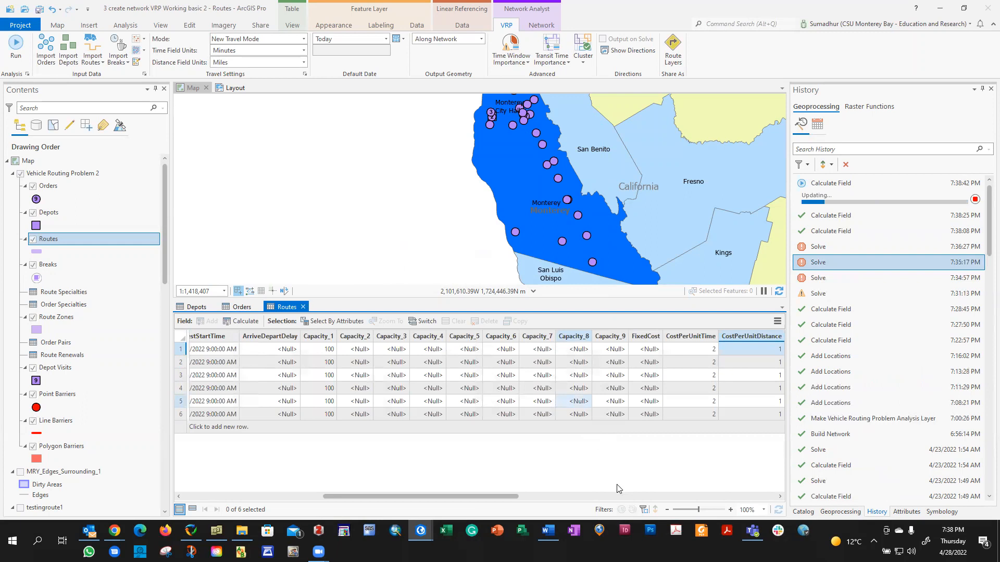
{"action": "left_click_drag", "start_coordinate": [413, 497], "coordinate": [541, 495]}
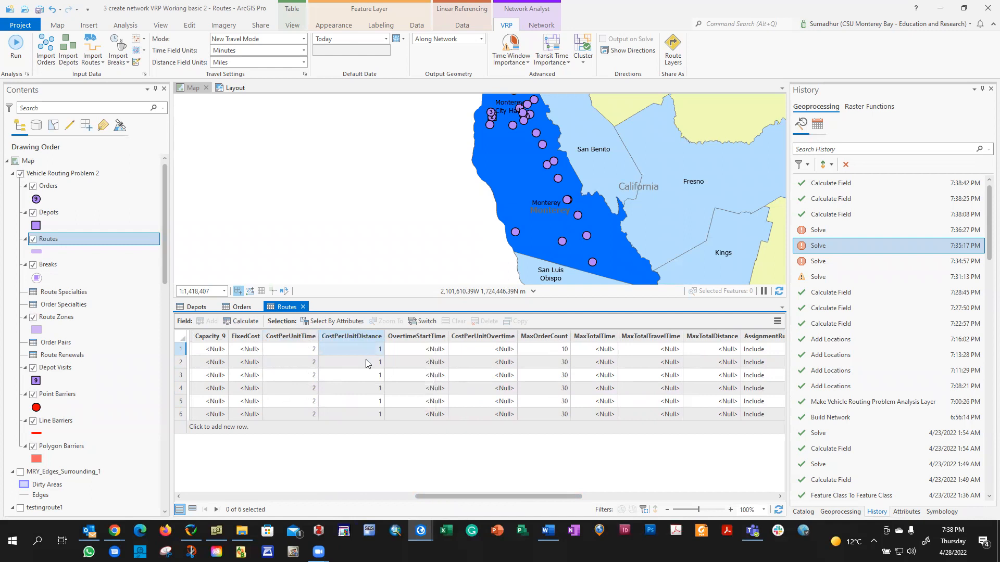
Calculate the MaxOrderCount field as 10 for all routes.
{"action": "left_click_drag", "start_coordinate": [527, 501], "coordinate": [566, 498]}
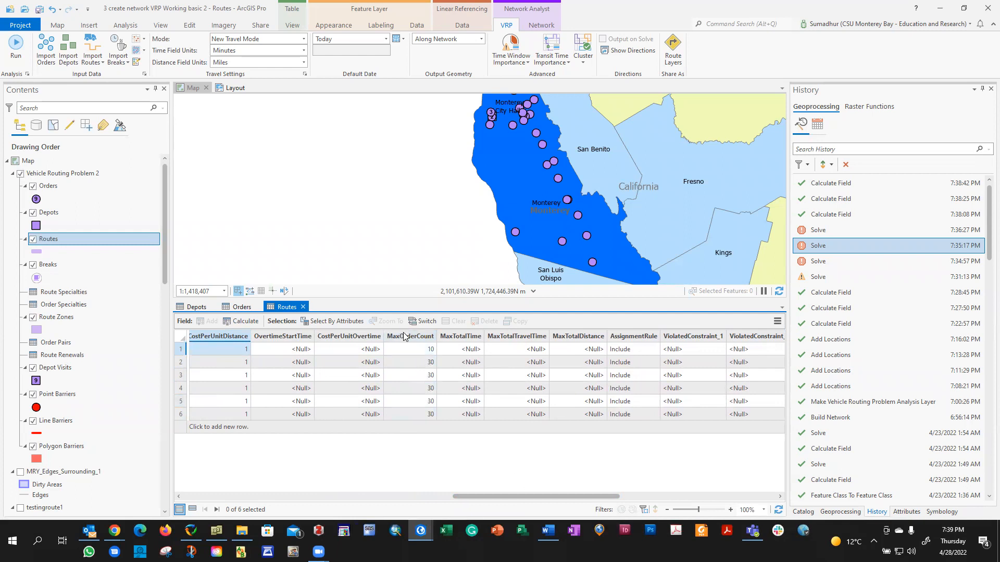
{"action": "left_click", "coordinate": [431, 362]}
{"action": "left_click", "coordinate": [424, 414]}
{"action": "left_click", "coordinate": [422, 362]}
{"action": "right_click", "coordinate": [419, 338]}
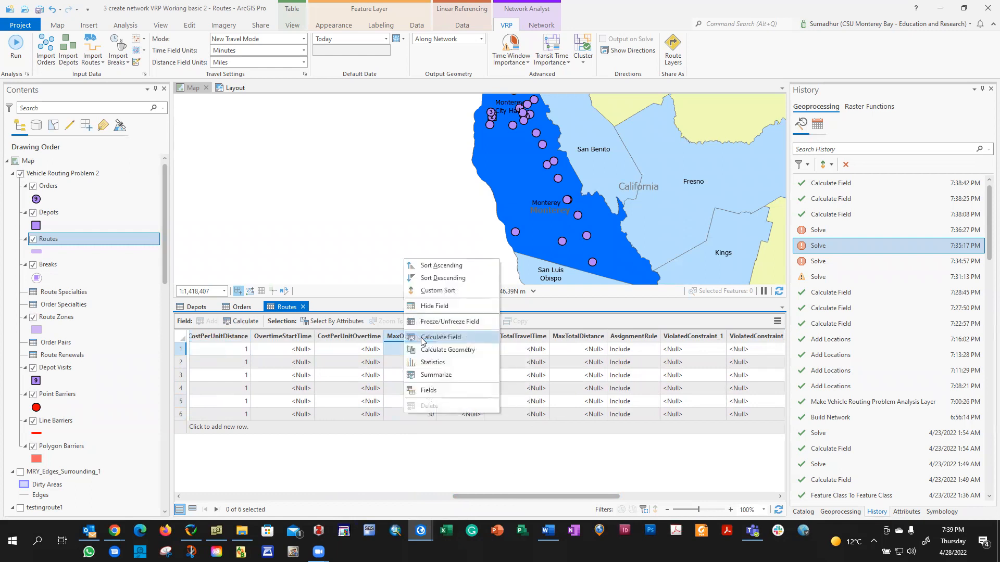
{"action": "left_click", "coordinate": [423, 338]}
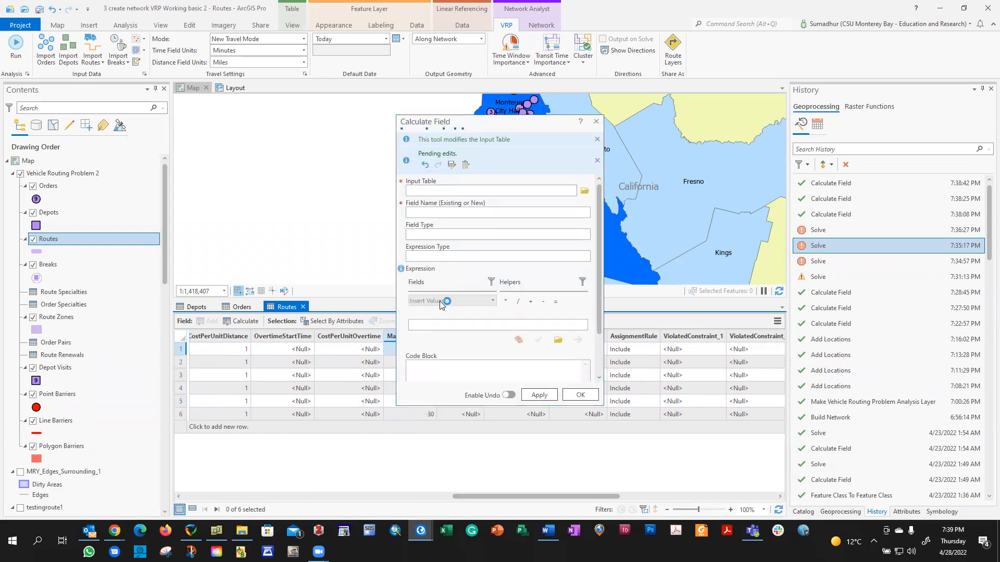
{"action": "scroll", "coordinate": [455, 321], "scroll_direction": "down", "scroll_amount": 13}
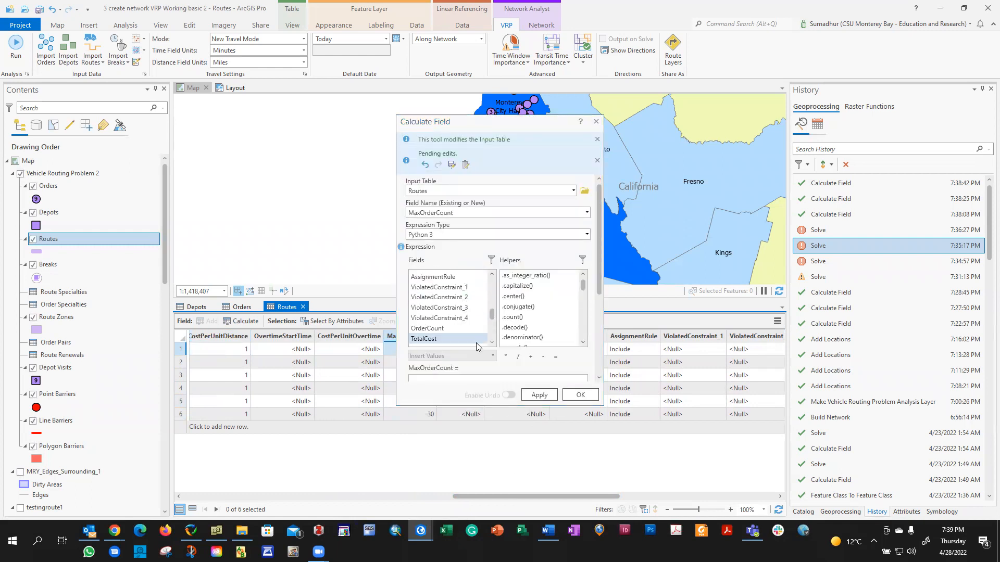
{"action": "left_click", "coordinate": [508, 379]}
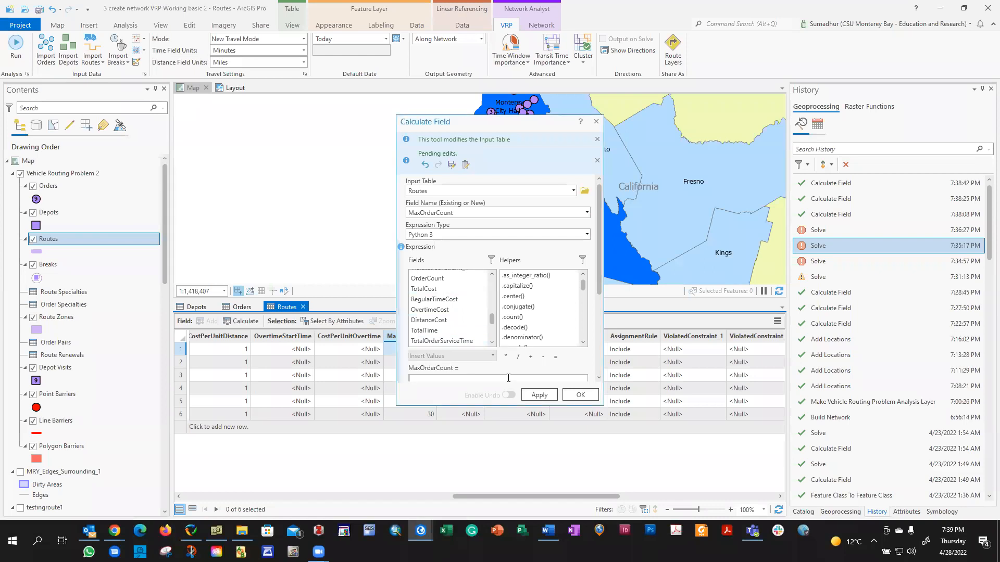
{"action": "type", "text": "10"}
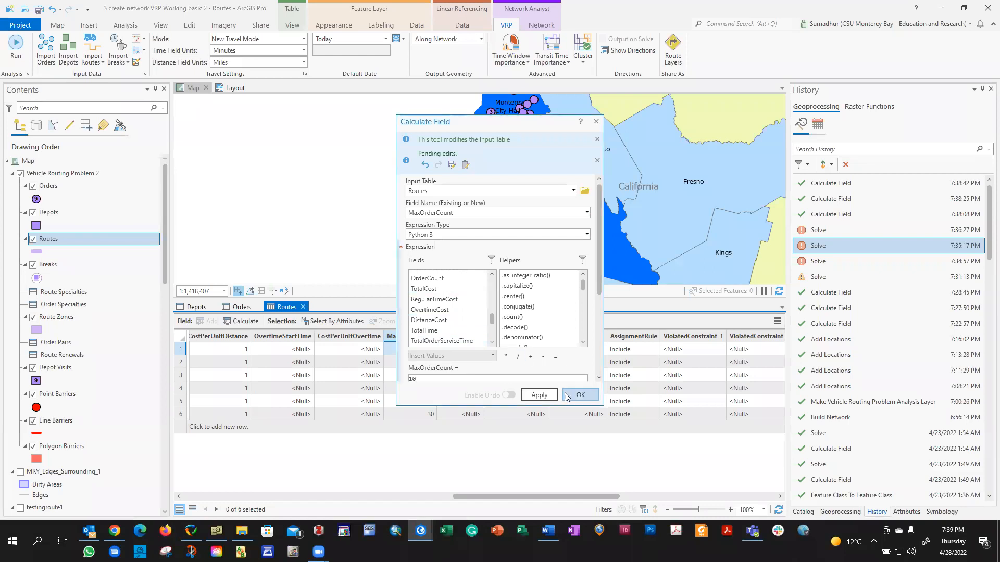
{"action": "left_click", "coordinate": [580, 395]}
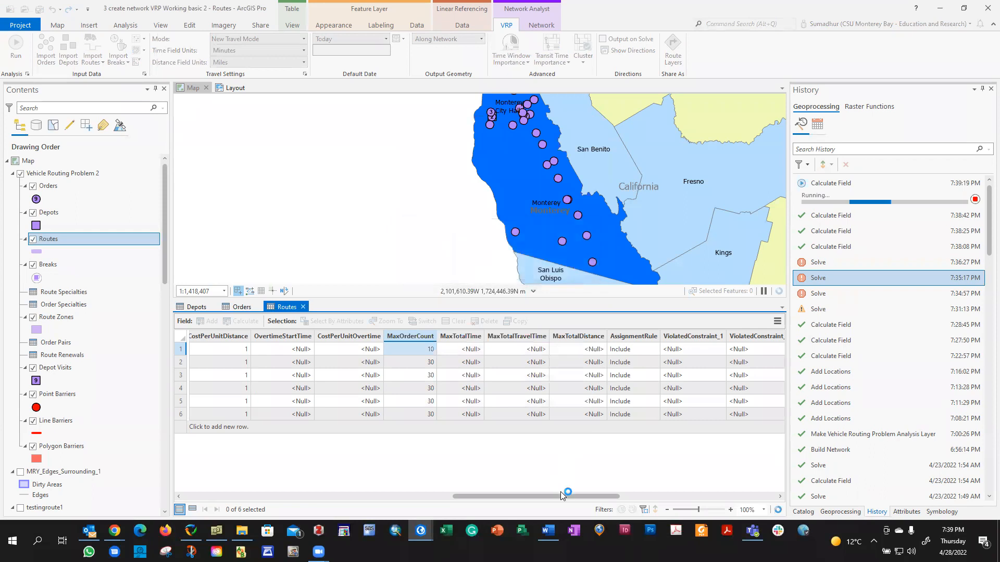
{"action": "left_click_drag", "start_coordinate": [551, 494], "coordinate": [617, 507]}
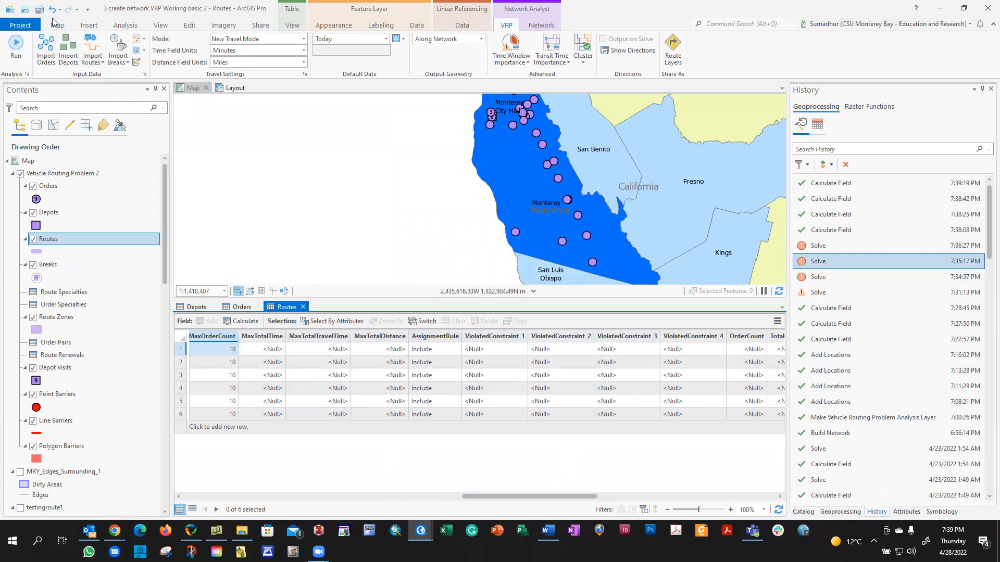
Save the project and run the vehicle routing problem solver again.
{"action": "left_click", "coordinate": [33, 24]}
{"action": "left_click", "coordinate": [33, 86]}
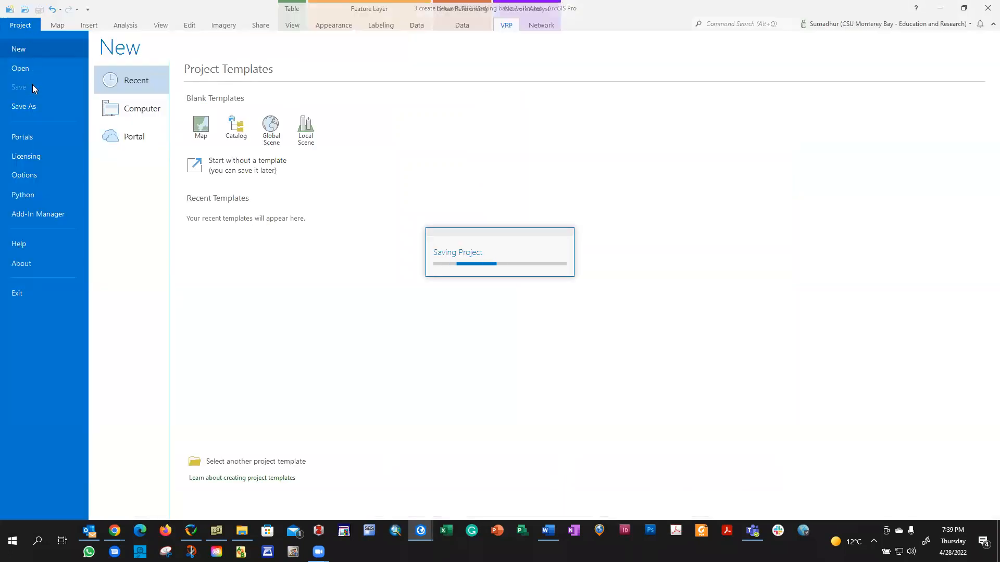
{"action": "left_click", "coordinate": [21, 56]}
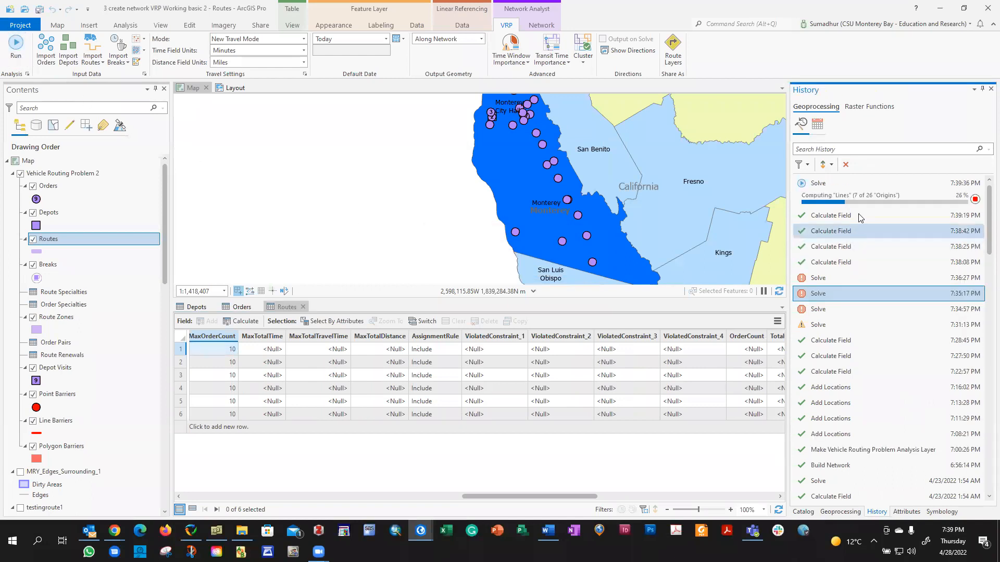
Review the solve history and the order count, cost, start time and end time results in the Routes table.
{"action": "mouse_move", "coordinate": [860, 211]}
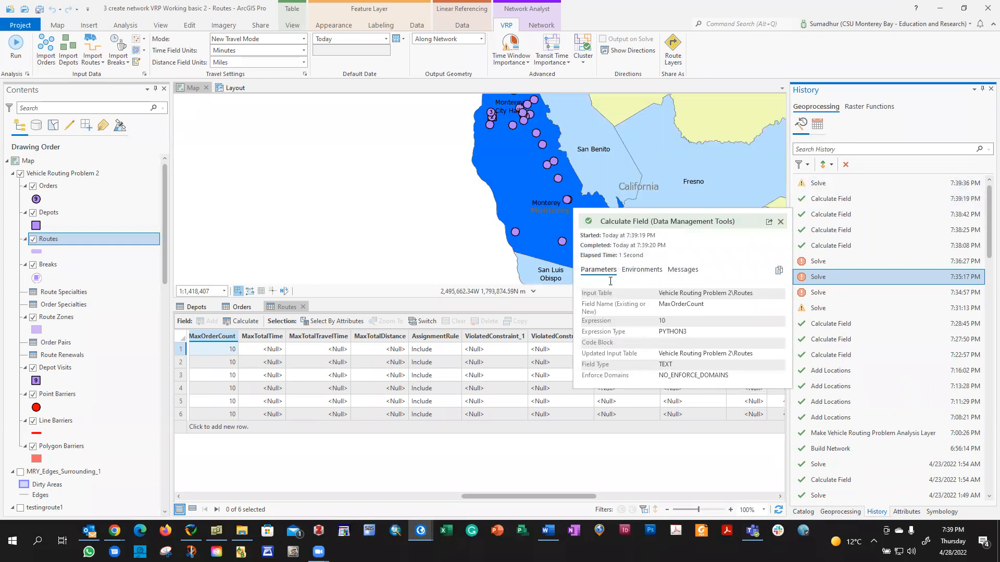
{"action": "mouse_move", "coordinate": [826, 186]}
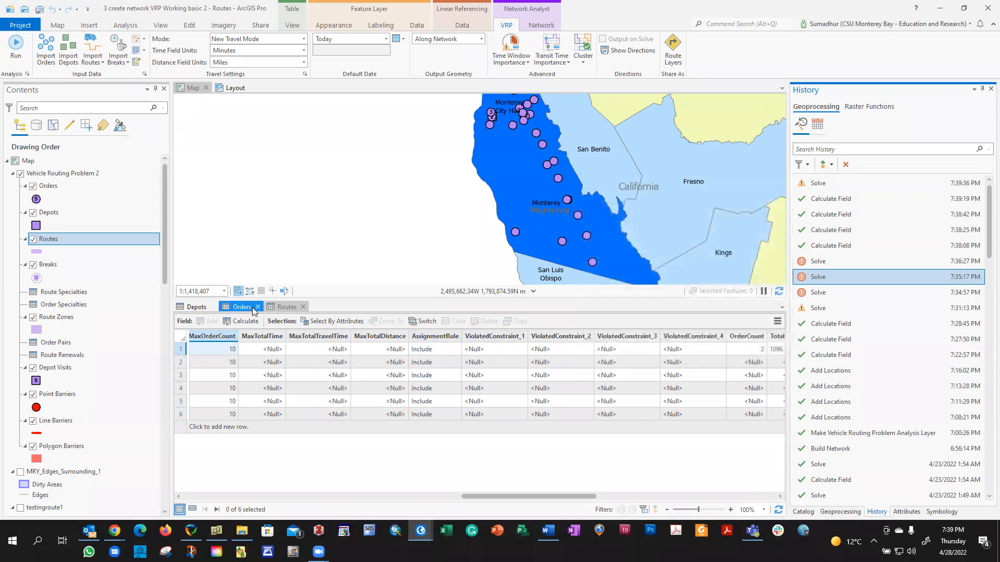
{"action": "mouse_move", "coordinate": [543, 497]}
{"action": "left_mouse_down"}
{"action": "mouse_move", "coordinate": [743, 487]}
{"action": "mouse_move", "coordinate": [524, 498]}
{"action": "left_mouse_up"}
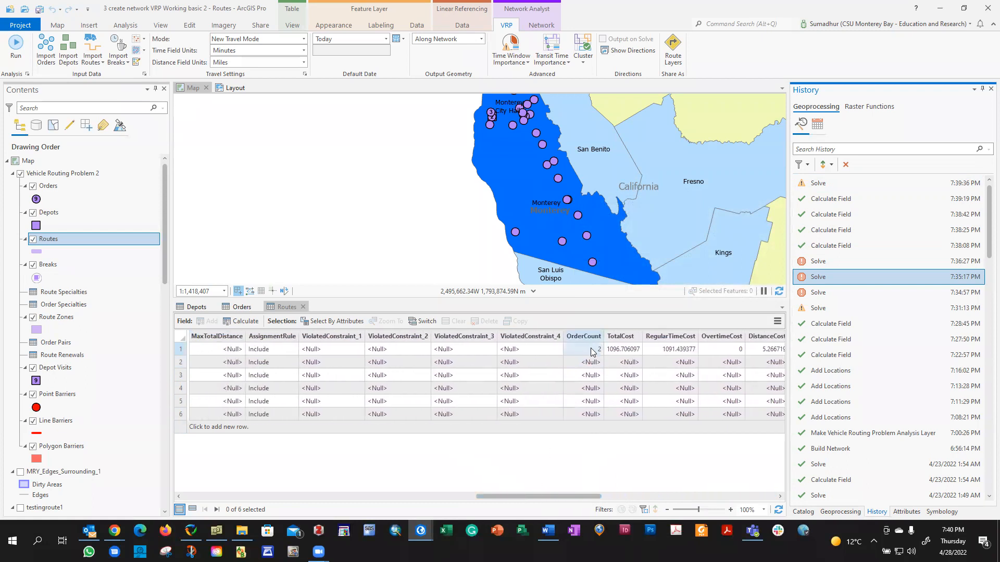
{"action": "left_click_drag", "start_coordinate": [546, 493], "coordinate": [769, 488]}
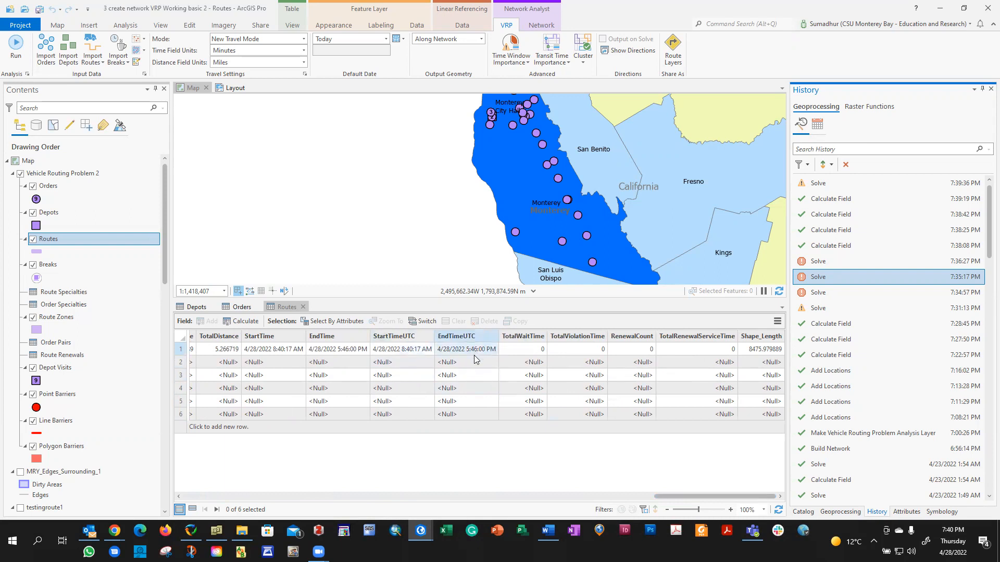
Sort the Orders table by ArriveTime in ascending order and bring its last rows into view.
{"action": "left_click", "coordinate": [237, 307]}
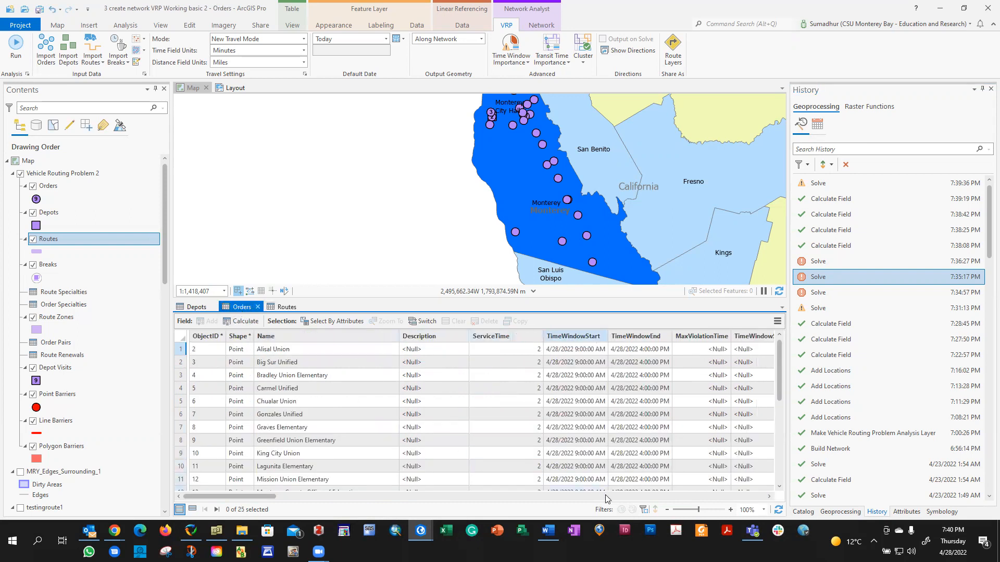
{"action": "left_click_drag", "start_coordinate": [253, 496], "coordinate": [642, 487]}
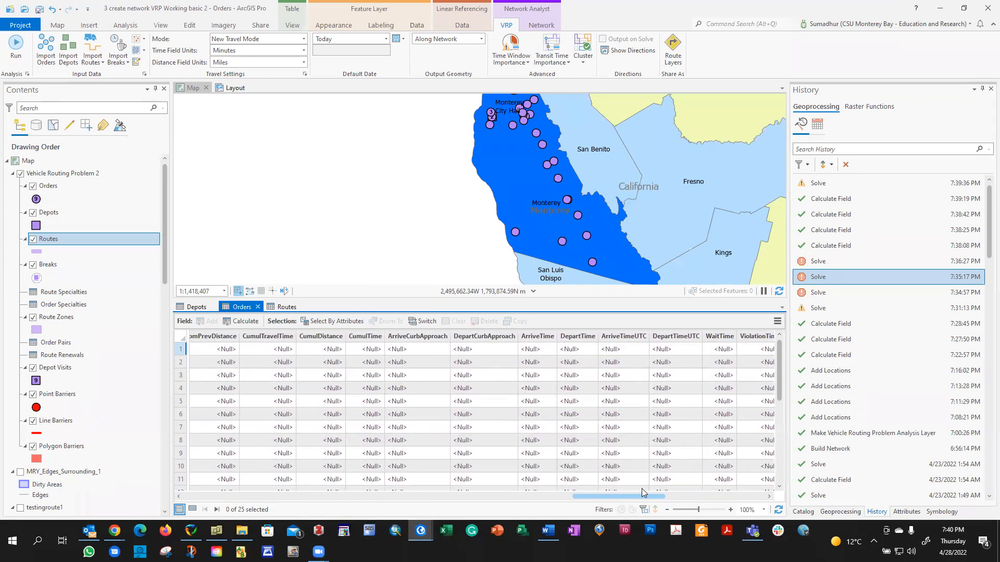
{"action": "right_click", "coordinate": [540, 336]}
{"action": "left_click", "coordinate": [558, 278]}
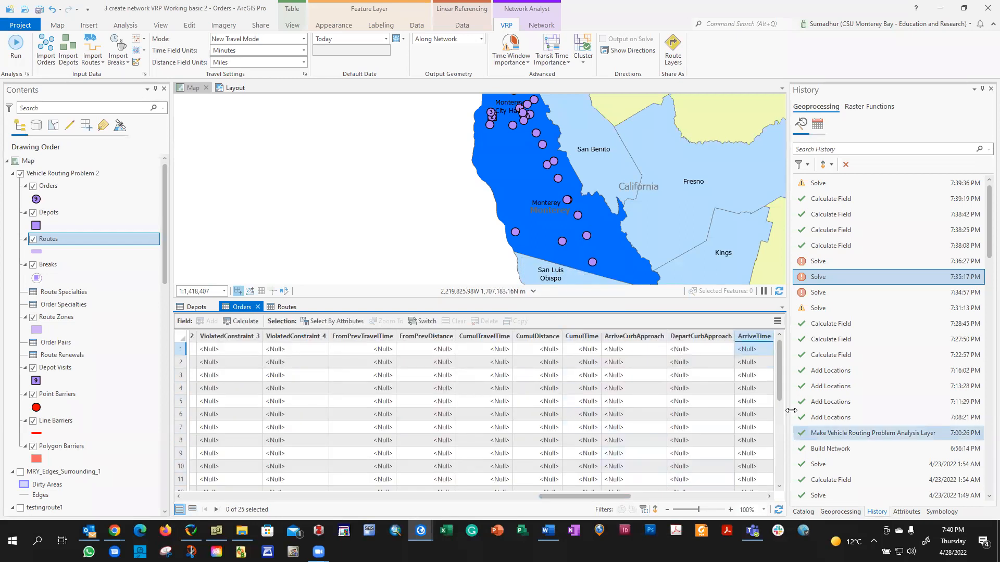
{"action": "left_click_drag", "start_coordinate": [778, 353], "coordinate": [778, 457]}
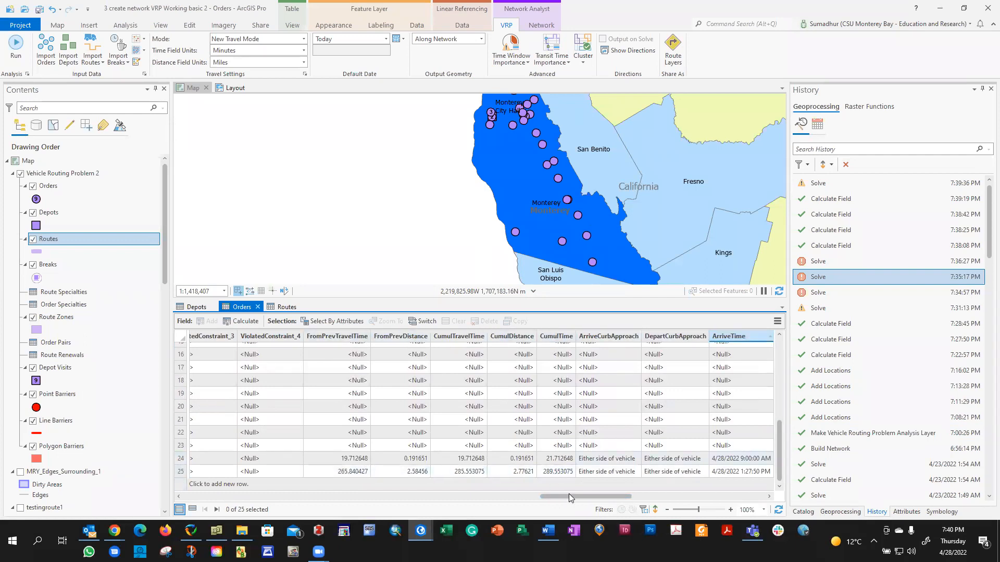
Examine the names, route assignments, sequence, violated constraints and travel times of the last orders in the Orders table.
{"action": "left_click_drag", "start_coordinate": [573, 497], "coordinate": [212, 506]}
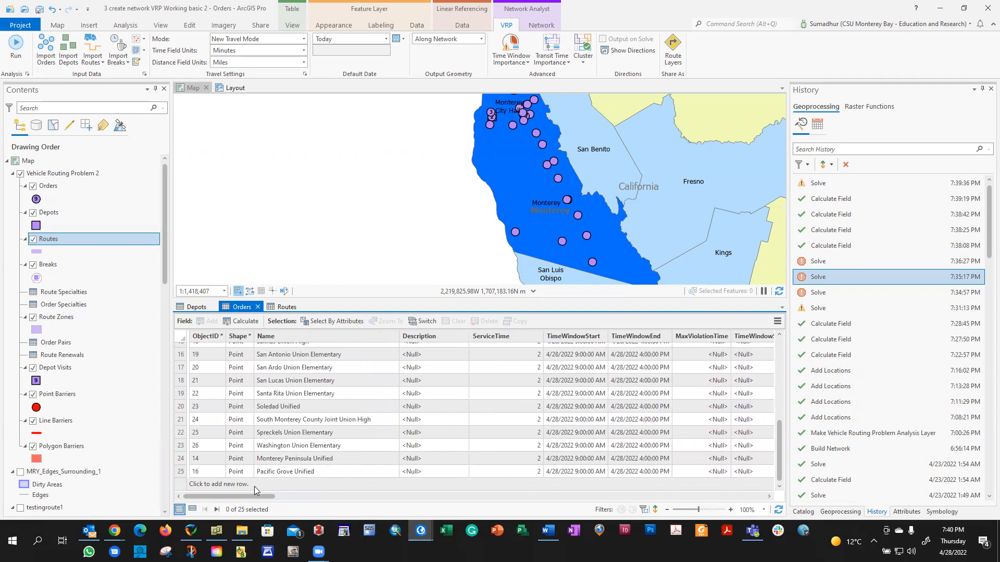
{"action": "left_click_drag", "start_coordinate": [222, 498], "coordinate": [508, 480]}
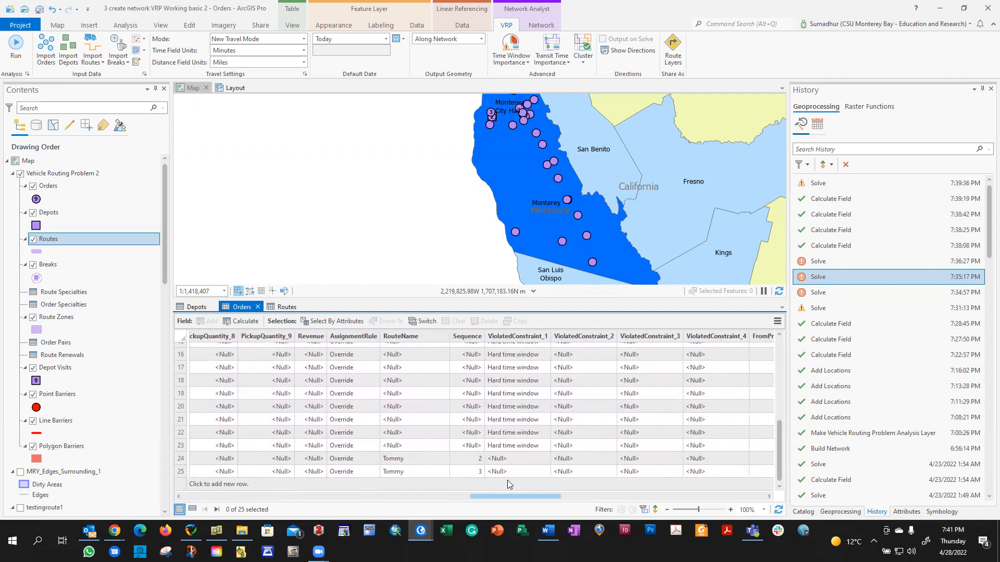
{"action": "left_click_drag", "start_coordinate": [532, 496], "coordinate": [567, 499]}
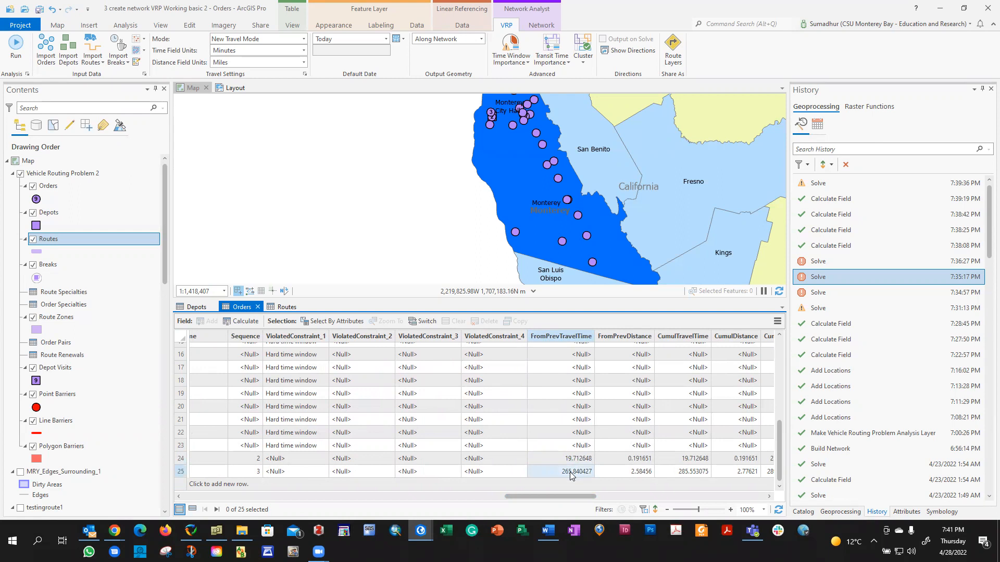
Set the first order's TimeWindowStart to 4/28/2022 7:00:00 AM in the Orders table.
{"action": "left_click_drag", "start_coordinate": [583, 497], "coordinate": [256, 494]}
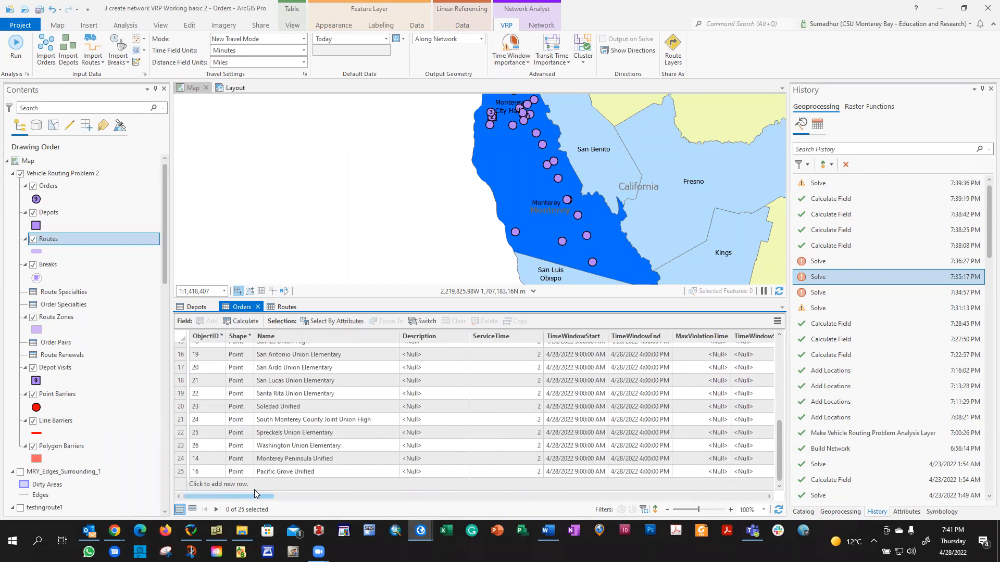
{"action": "scroll", "coordinate": [575, 417], "scroll_direction": "up", "scroll_amount": 5}
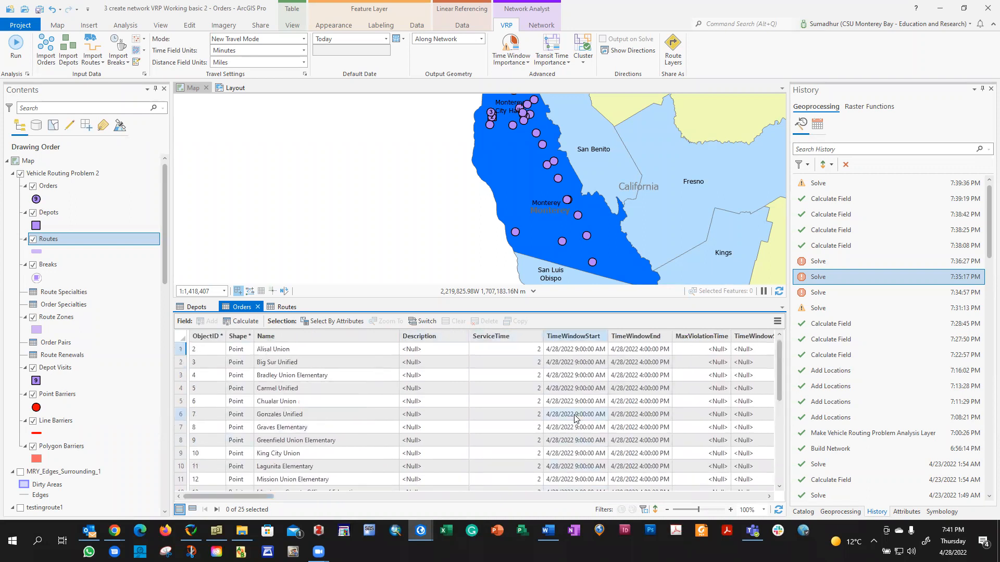
{"action": "left_click", "coordinate": [772, 498]}
{"action": "left_click", "coordinate": [772, 498]}
{"action": "left_click", "coordinate": [771, 498]}
{"action": "left_click", "coordinate": [771, 498]}
{"action": "left_click", "coordinate": [771, 497]}
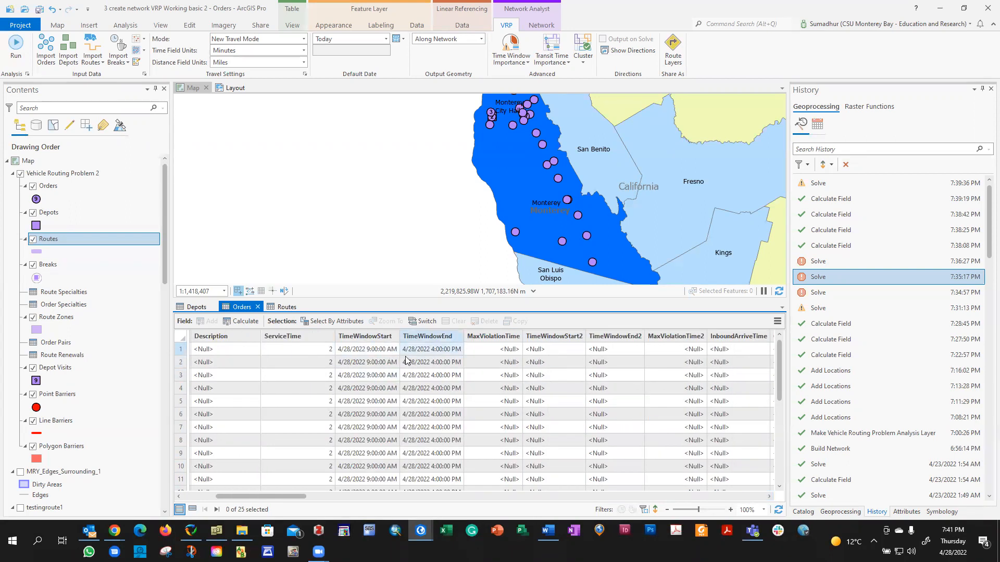
{"action": "double_click", "coordinate": [370, 349]}
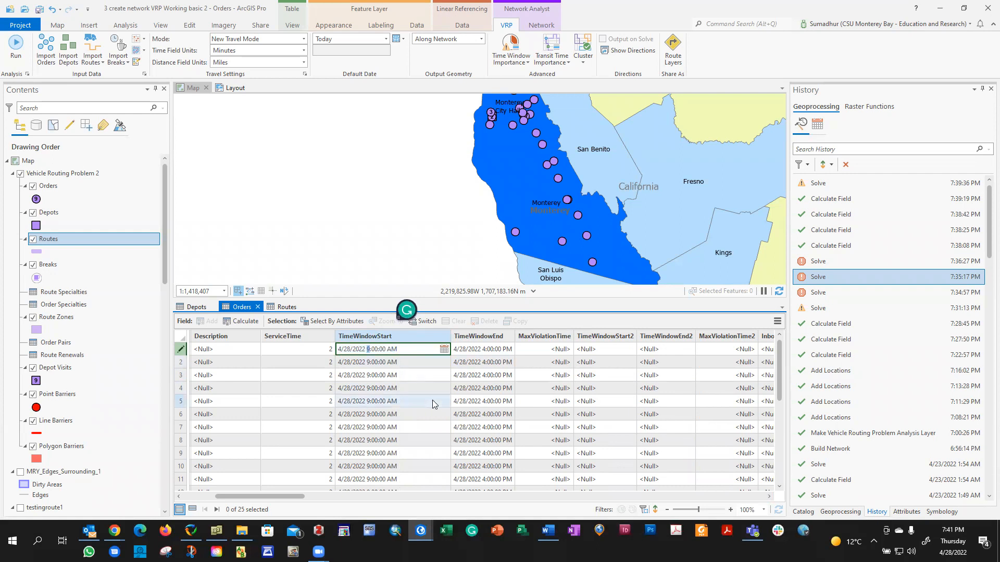
{"action": "type", "text": "7"}
{"action": "key", "text": "Return"}
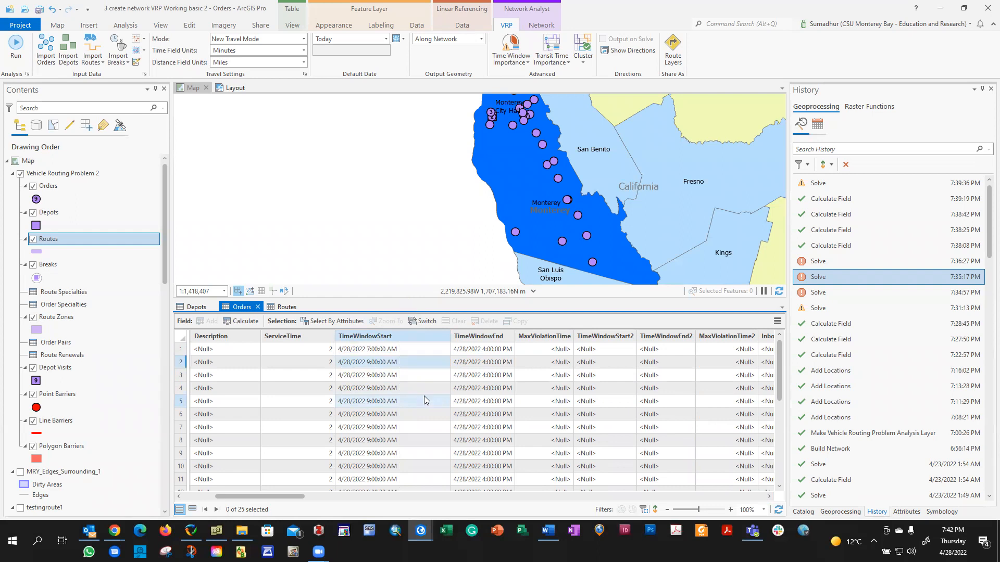
Copy the first order's TimeWindowStart value, 4/28/2022 7:00:00 AM.
{"action": "right_click", "coordinate": [376, 333]}
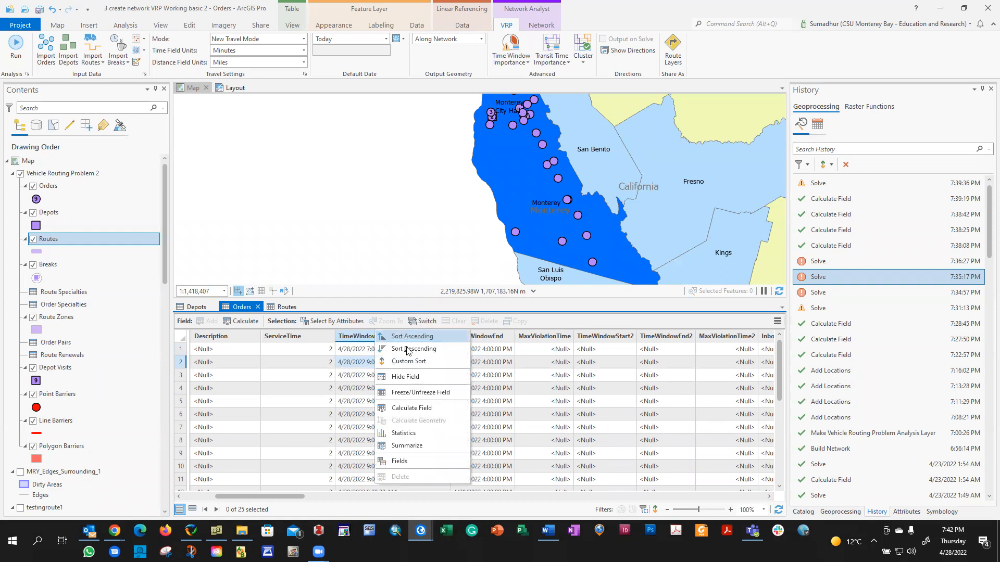
{"action": "left_click", "coordinate": [371, 353]}
{"action": "left_click", "coordinate": [372, 353]}
{"action": "key", "text": "ctrl+c"}
{"action": "left_click", "coordinate": [367, 362]}
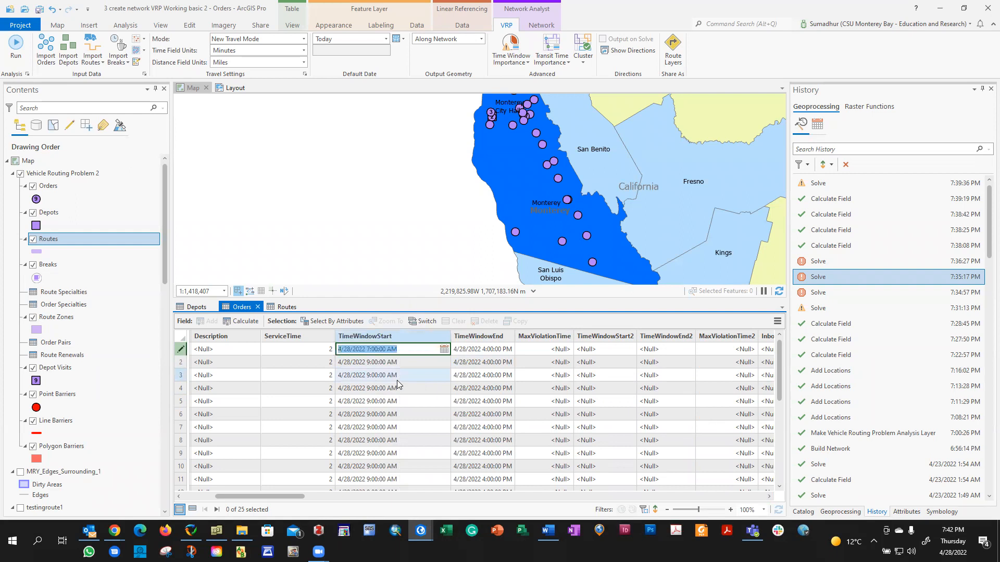
{"action": "left_click", "coordinate": [365, 362]}
{"action": "key", "text": "ctrl+v"}
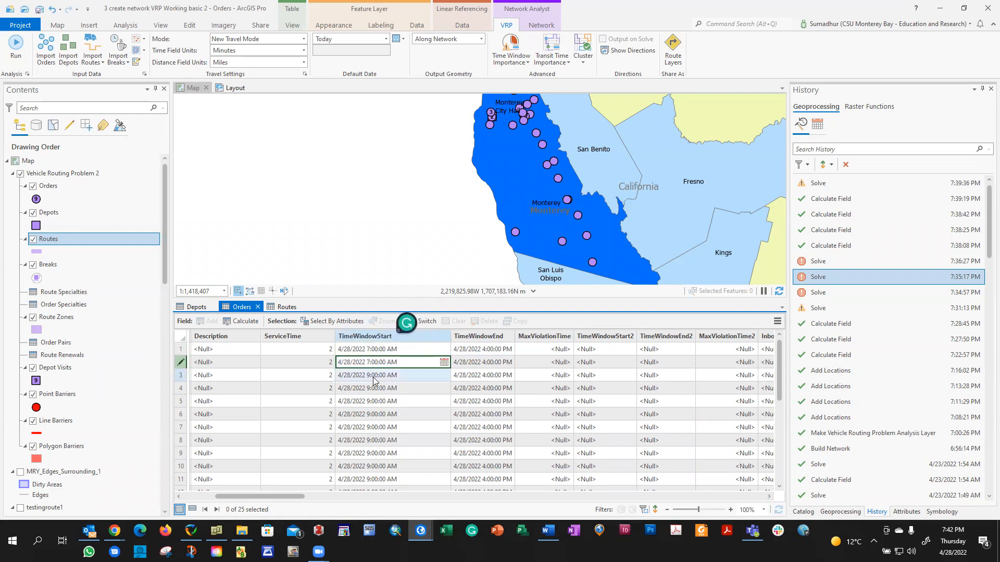
{"action": "key", "text": "Escape"}
{"action": "left_click", "coordinate": [373, 376]}
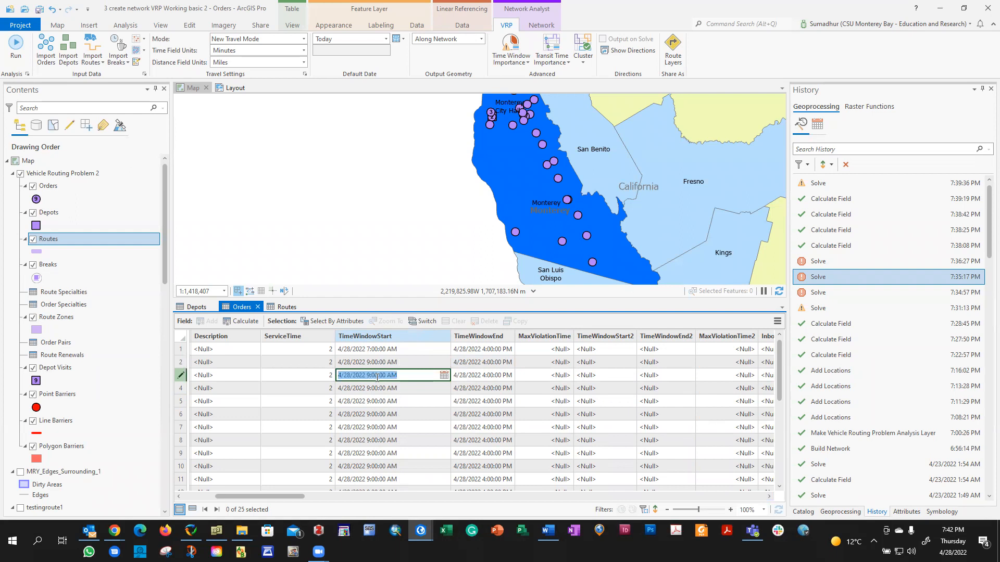
{"action": "key", "text": "ctrl+v"}
{"action": "key", "text": "Escape"}
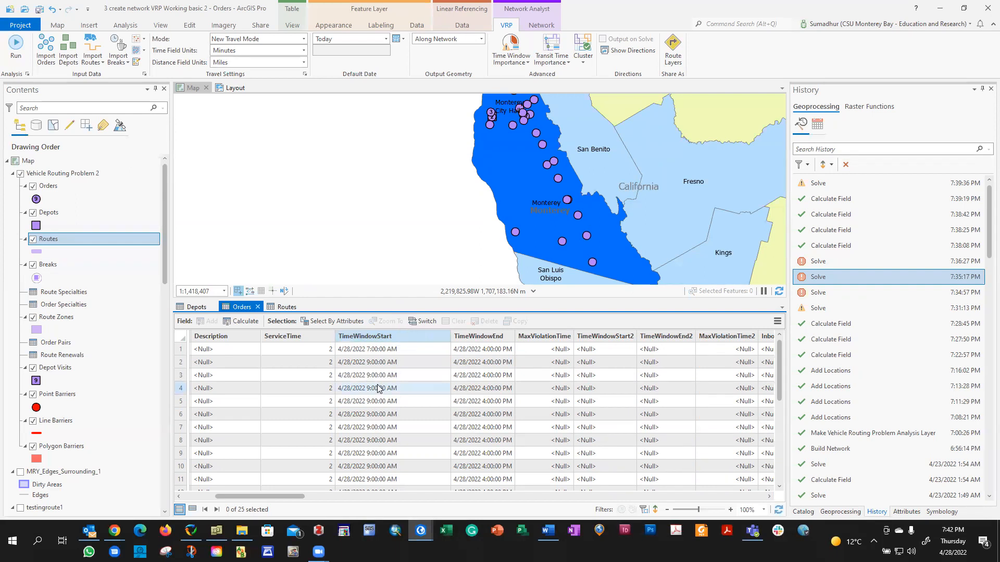
Set TimeWindowStart to 4/28/2022 7:00:00 AM for the second through fifth orders in the Orders table.
{"action": "left_click", "coordinate": [373, 365]}
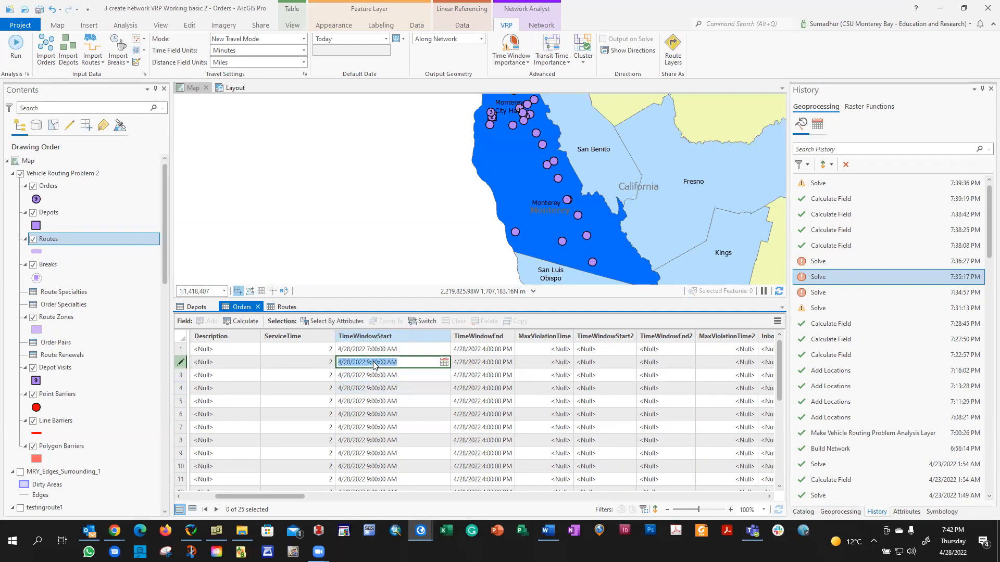
{"action": "key", "text": "ctrl+v"}
{"action": "double_click", "coordinate": [379, 376]}
{"action": "key", "text": "ctrl+v"}
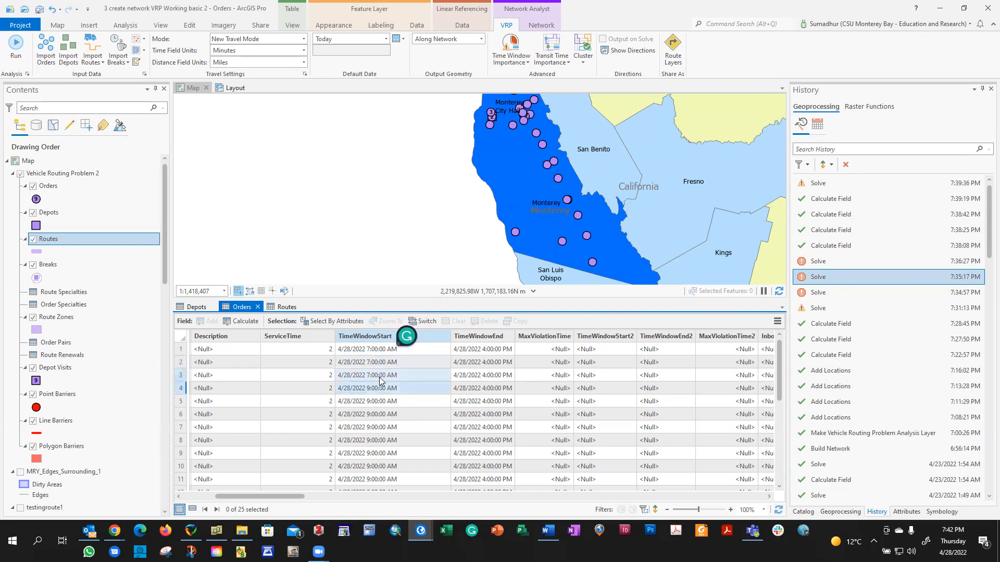
{"action": "double_click", "coordinate": [383, 389]}
{"action": "key", "text": "Return"}
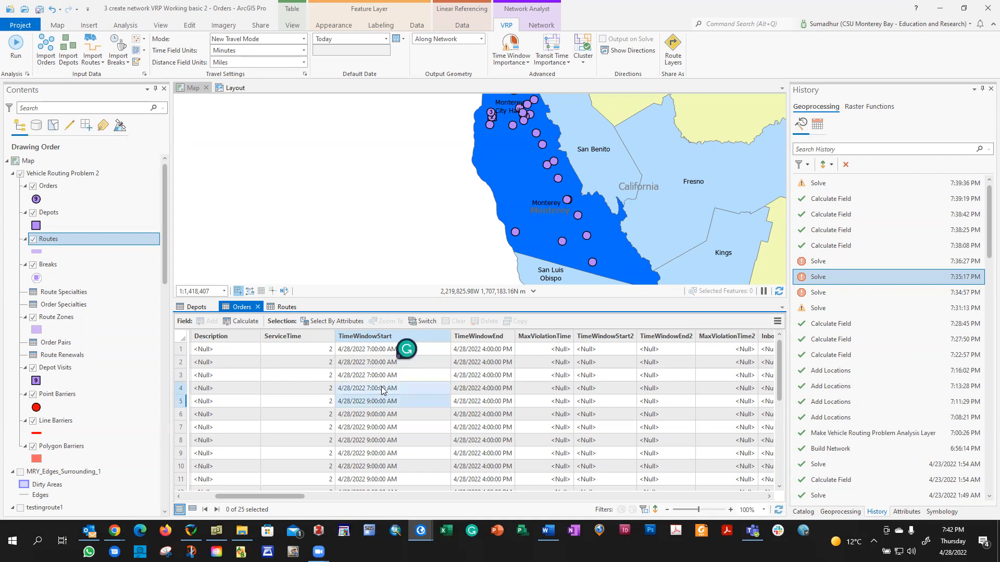
{"action": "double_click", "coordinate": [387, 402]}
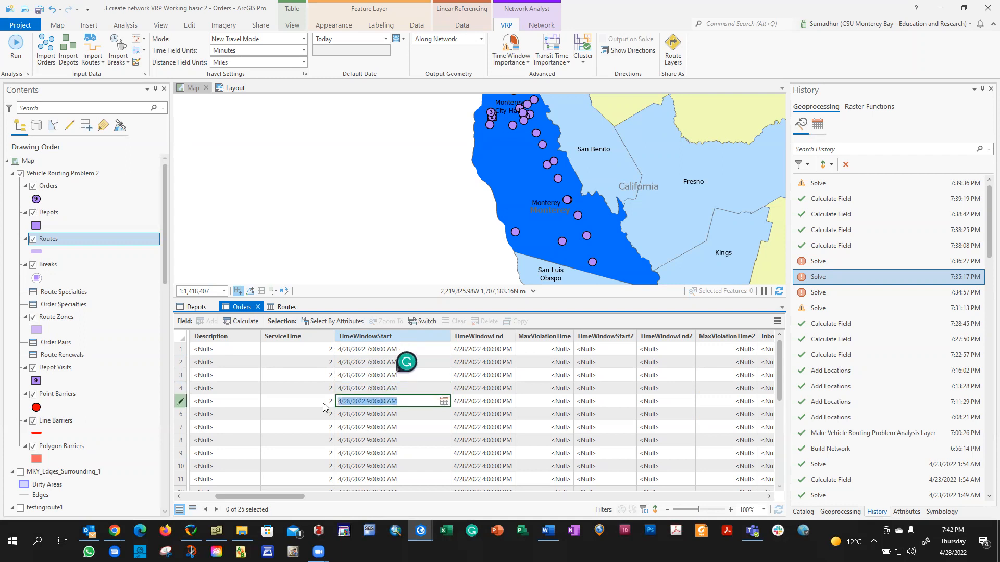
{"action": "key", "text": "ctrl+v"}
{"action": "key", "text": "Return"}
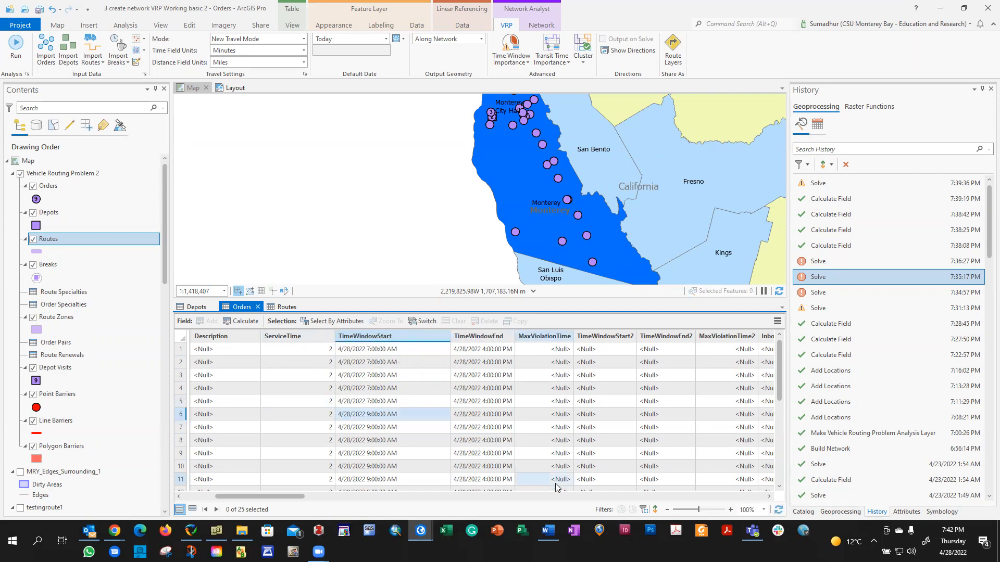
Review the Monterey City Hall depot's time windows and network location fields in the Depots table.
{"action": "left_click_drag", "start_coordinate": [269, 496], "coordinate": [203, 322]}
{"action": "left_click", "coordinate": [196, 307]}
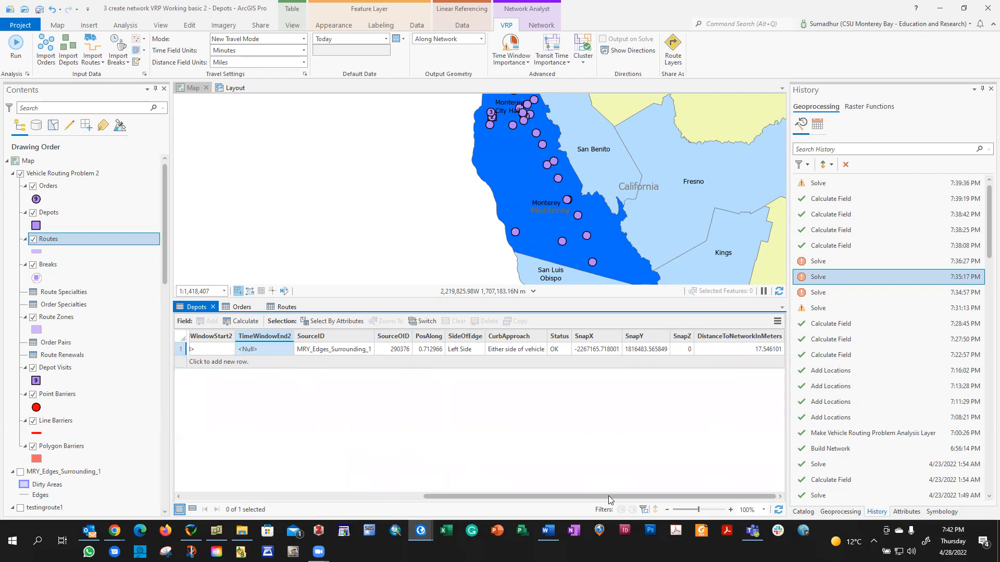
{"action": "left_click_drag", "start_coordinate": [571, 495], "coordinate": [591, 498]}
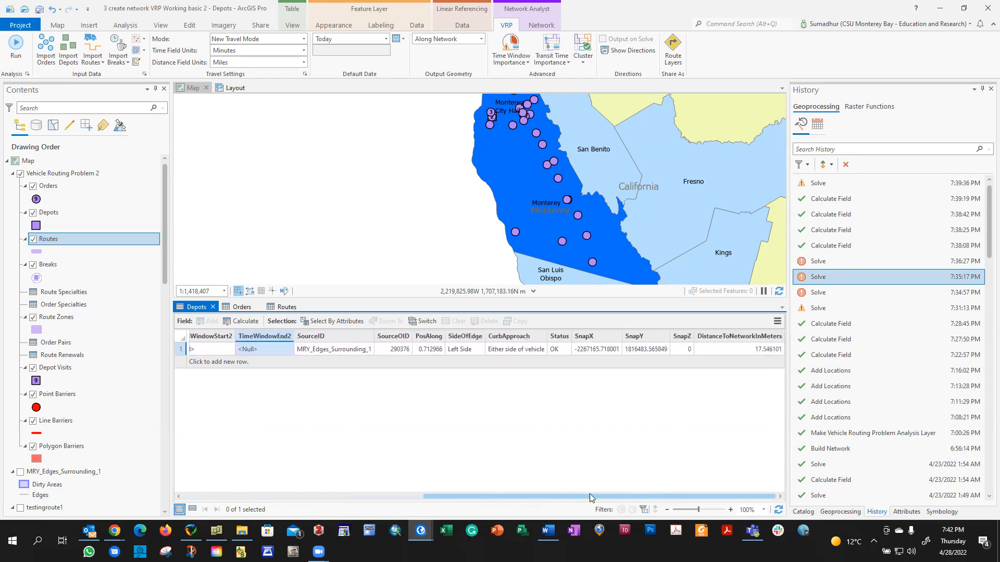
{"action": "left_click", "coordinate": [242, 307]}
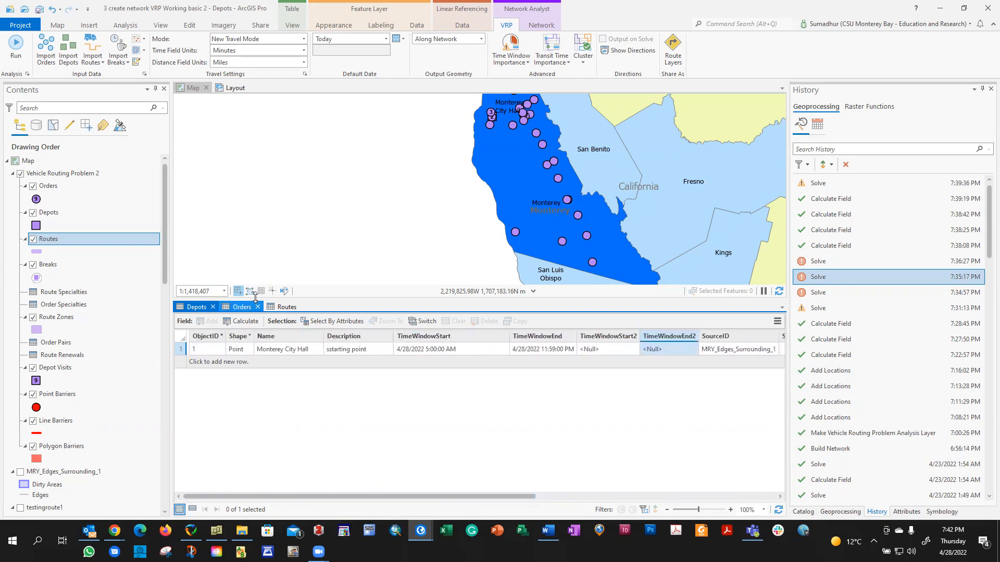
Save the project and solve the vehicle routing problem again.
{"action": "left_click", "coordinate": [20, 24]}
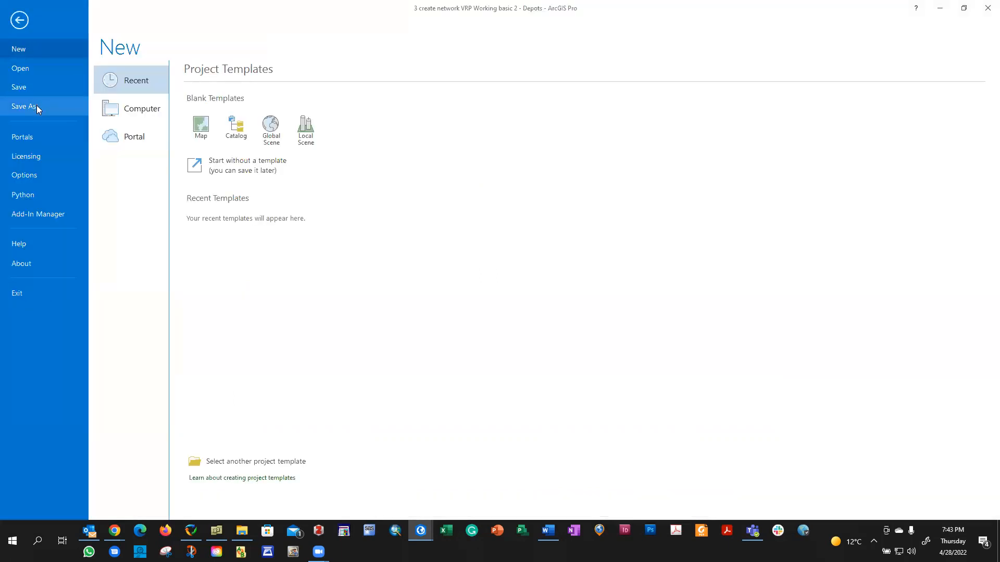
{"action": "left_click", "coordinate": [21, 85]}
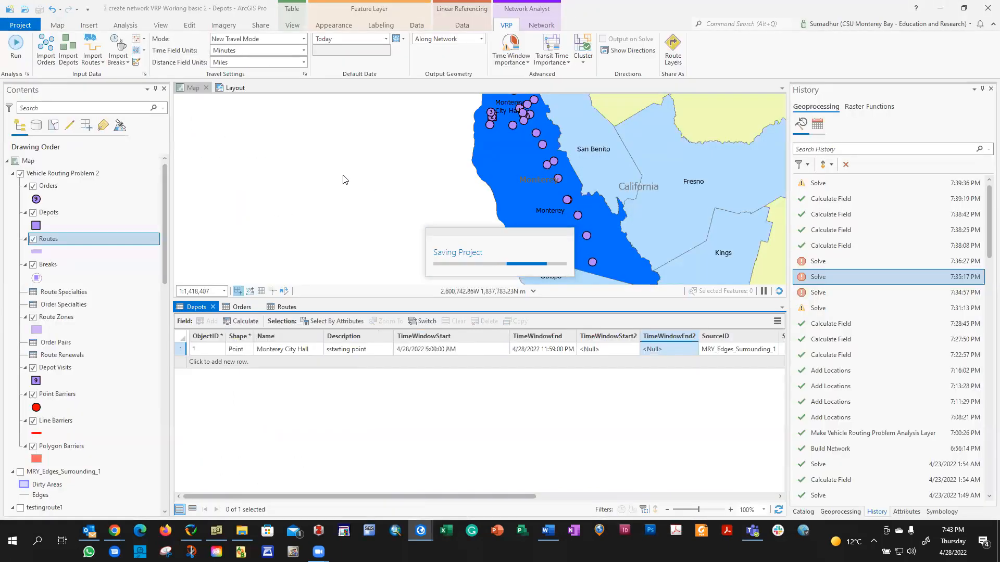
{"action": "left_click", "coordinate": [15, 46]}
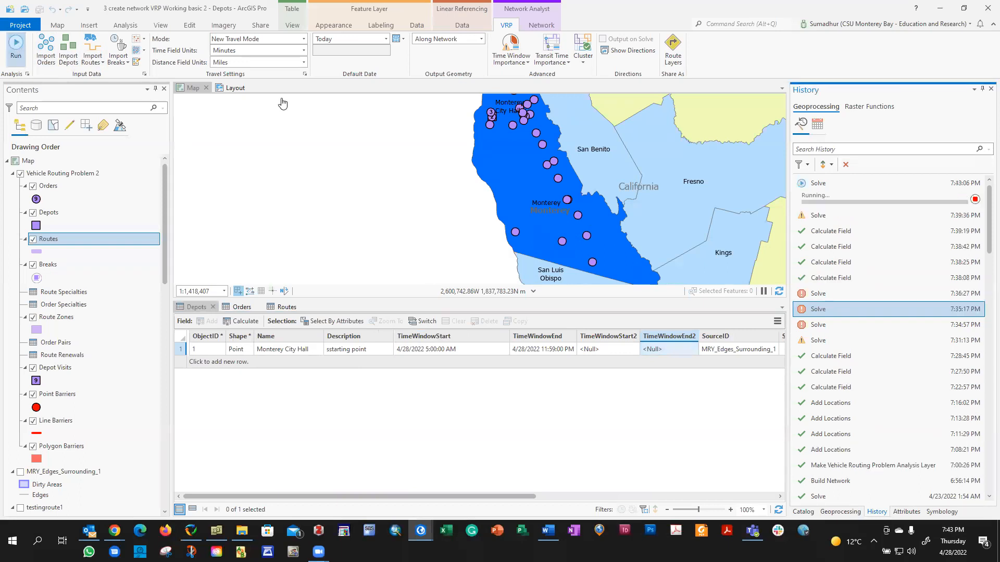
View the details of the latest Solve run in the geoprocessing history.
{"action": "mouse_move", "coordinate": [828, 214]}
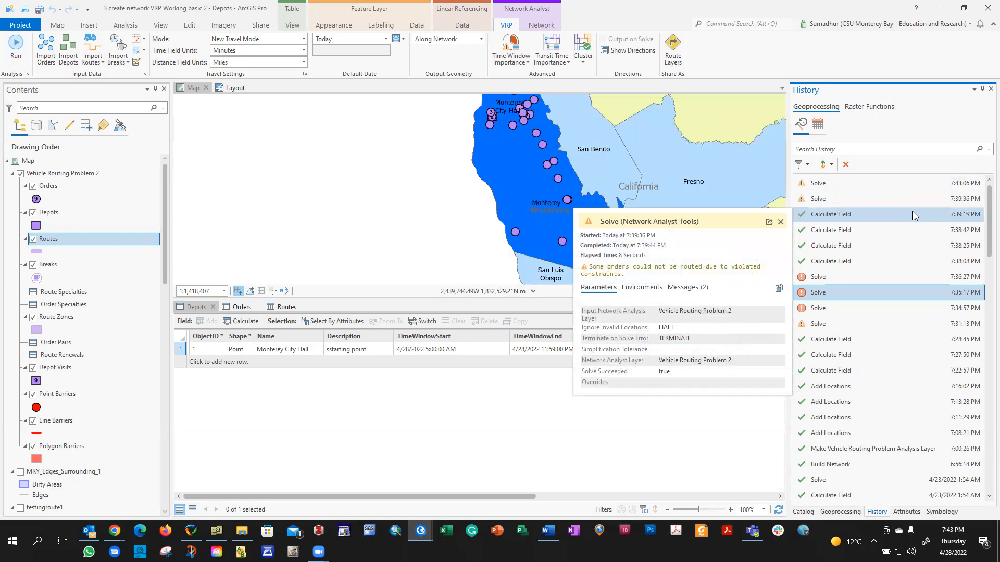
{"action": "mouse_move", "coordinate": [912, 212]}
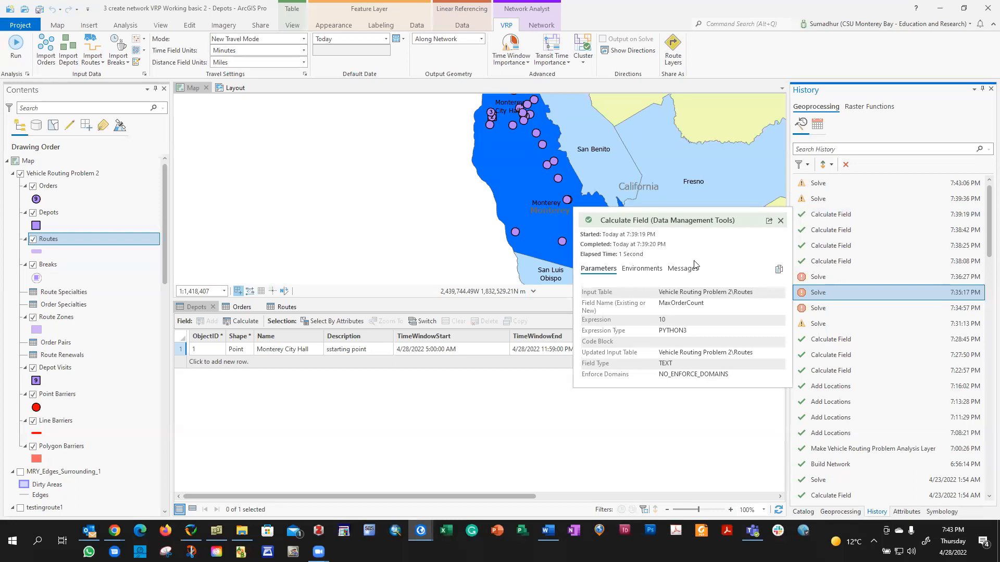
{"action": "left_click", "coordinate": [801, 186]}
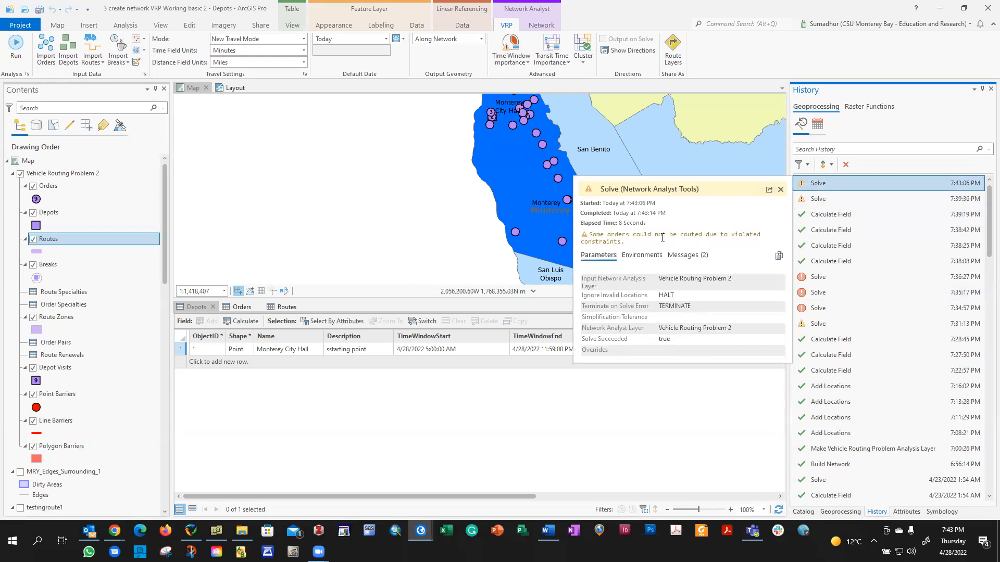
Examine the order counts, costs, travel times and start and end times in the Routes table, and check the Orders table.
{"action": "left_click", "coordinate": [280, 309]}
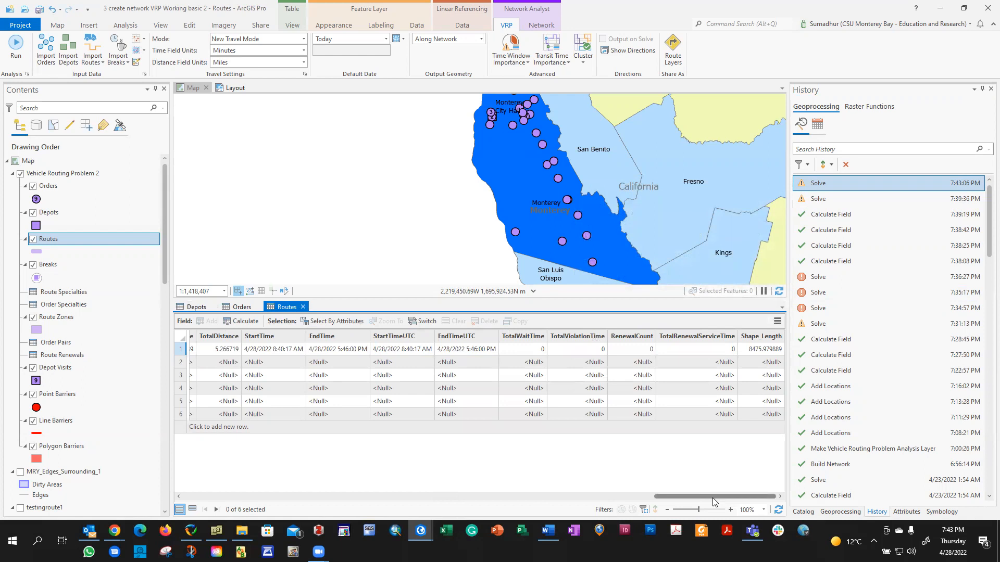
{"action": "left_click_drag", "start_coordinate": [714, 501], "coordinate": [614, 499]}
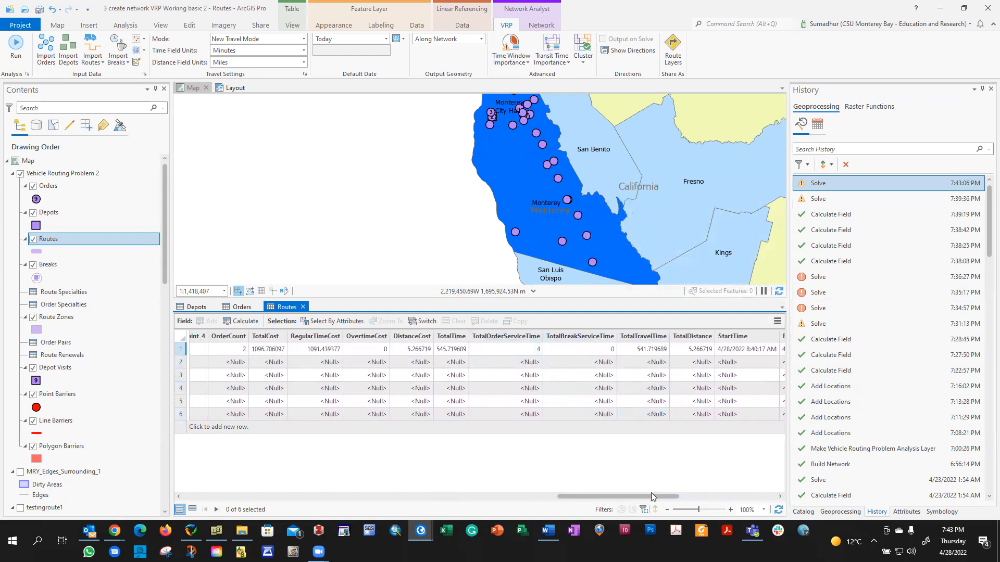
{"action": "left_click_drag", "start_coordinate": [645, 497], "coordinate": [272, 509]}
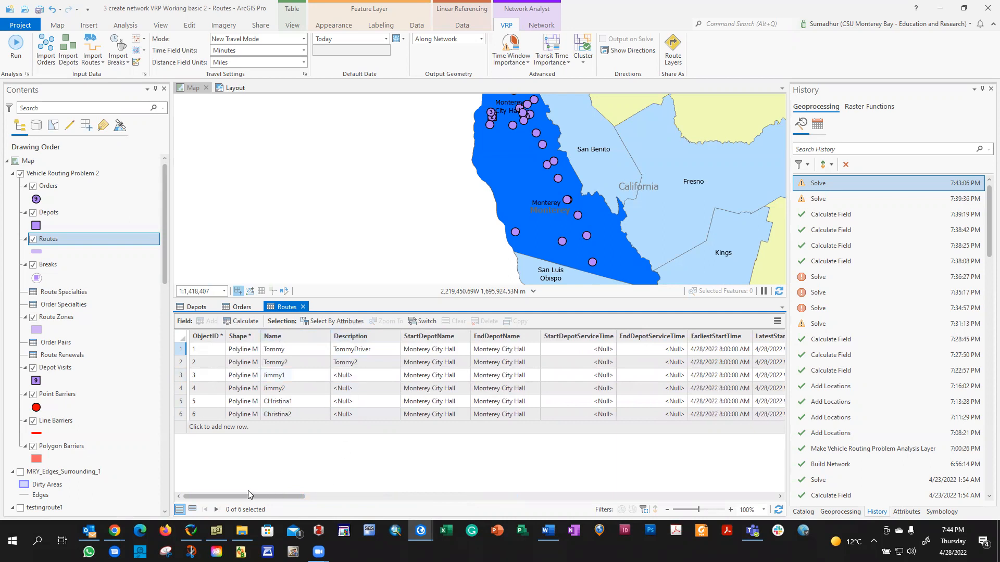
{"action": "left_click_drag", "start_coordinate": [222, 497], "coordinate": [643, 493]}
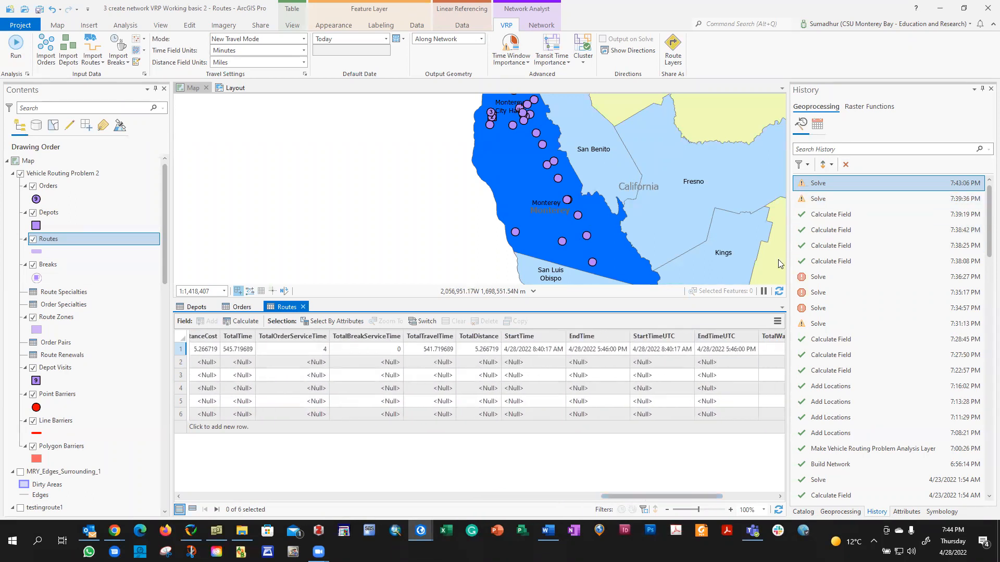
{"action": "left_click_drag", "start_coordinate": [676, 495], "coordinate": [742, 497]}
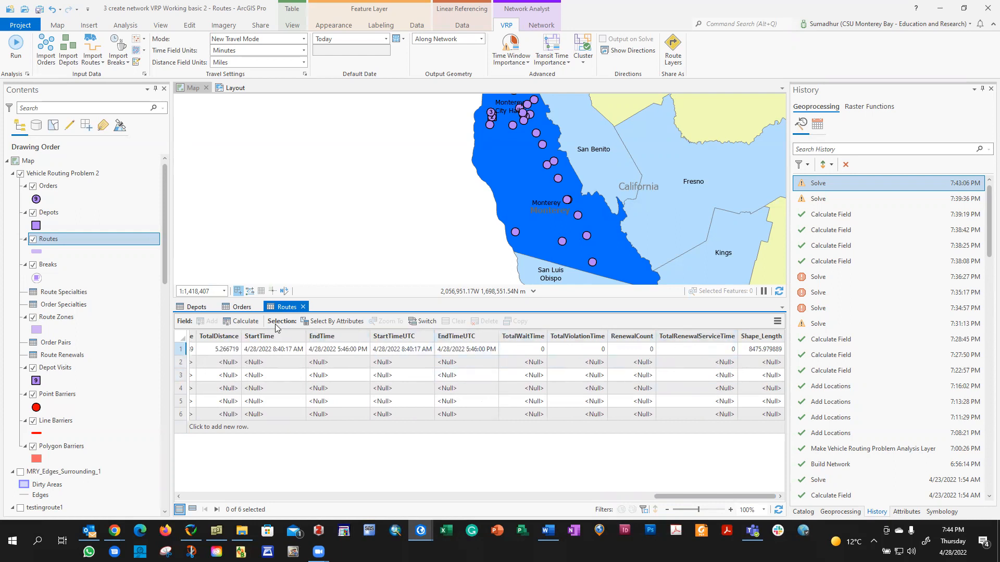
{"action": "left_click", "coordinate": [238, 309]}
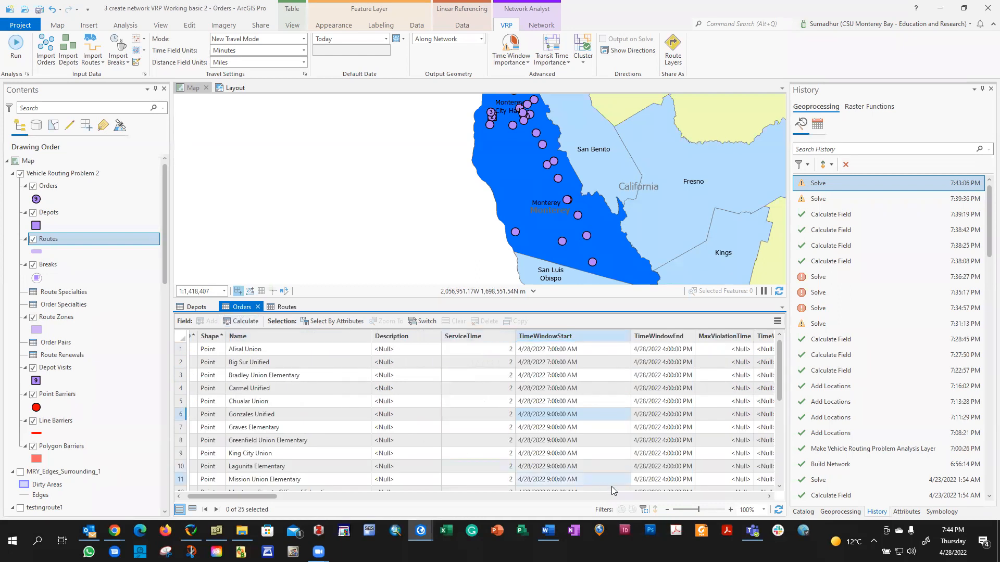
{"action": "left_click_drag", "start_coordinate": [253, 497], "coordinate": [333, 507]}
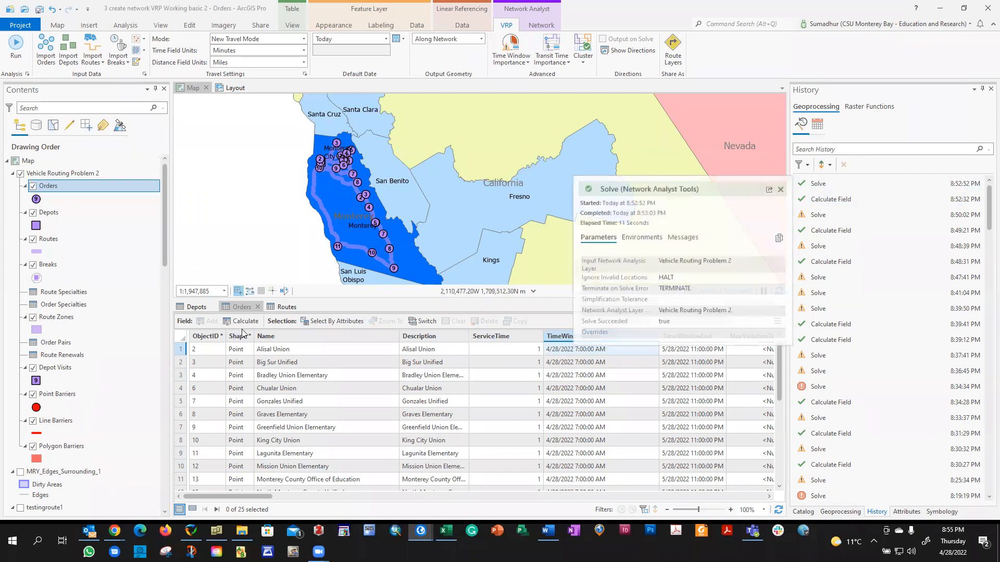
Examine the depot's time window in the Depots table and the constraint, travel and network location fields in the Orders table.
{"action": "left_click", "coordinate": [196, 307]}
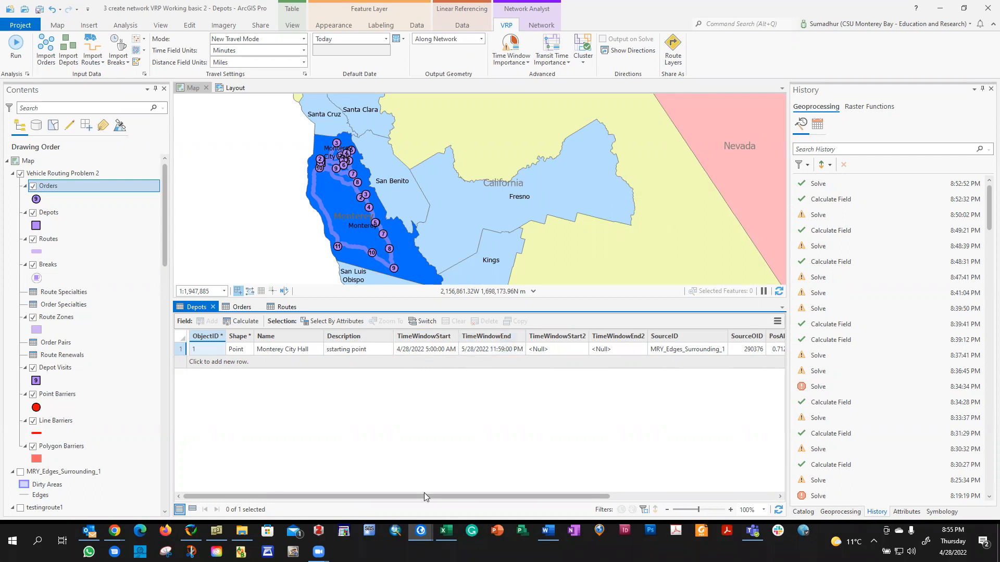
{"action": "left_click", "coordinate": [239, 310]}
{"action": "scroll", "coordinate": [363, 504], "scroll_direction": "right", "scroll_amount": 10}
{"action": "scroll", "coordinate": [692, 492], "scroll_direction": "right", "scroll_amount": 10}
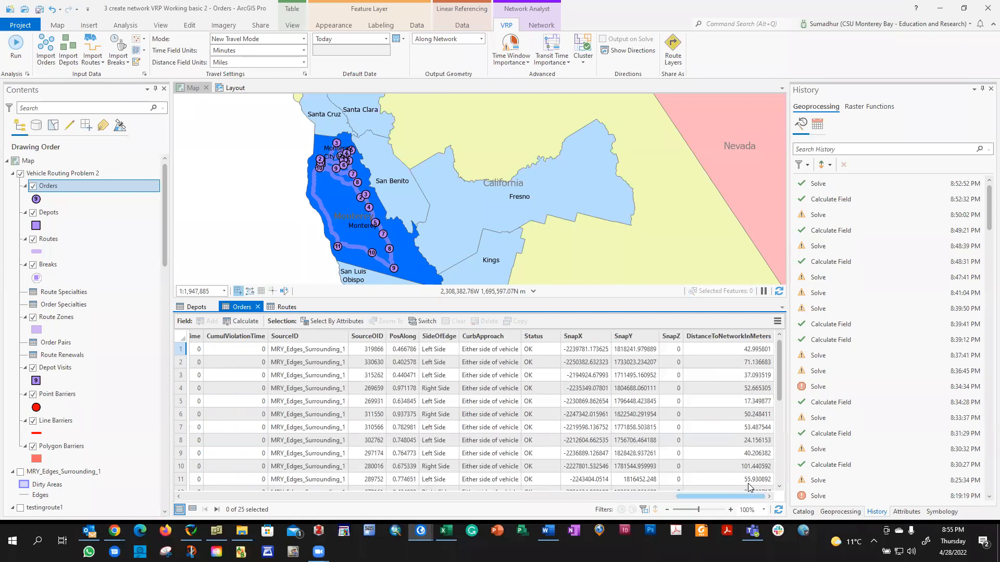
{"action": "scroll", "coordinate": [614, 484], "scroll_direction": "left", "scroll_amount": 10}
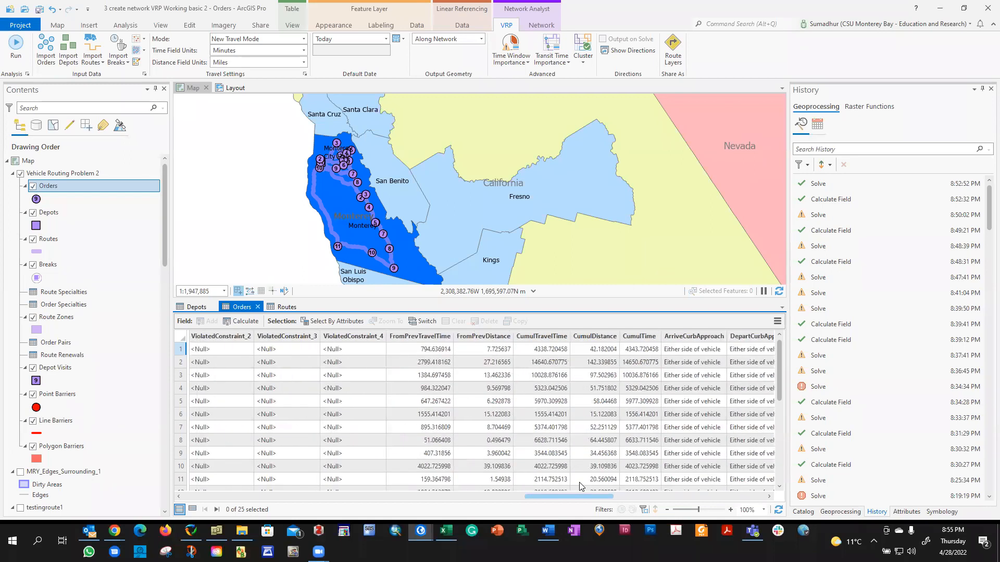
{"action": "scroll", "coordinate": [579, 486], "scroll_direction": "left", "scroll_amount": 10}
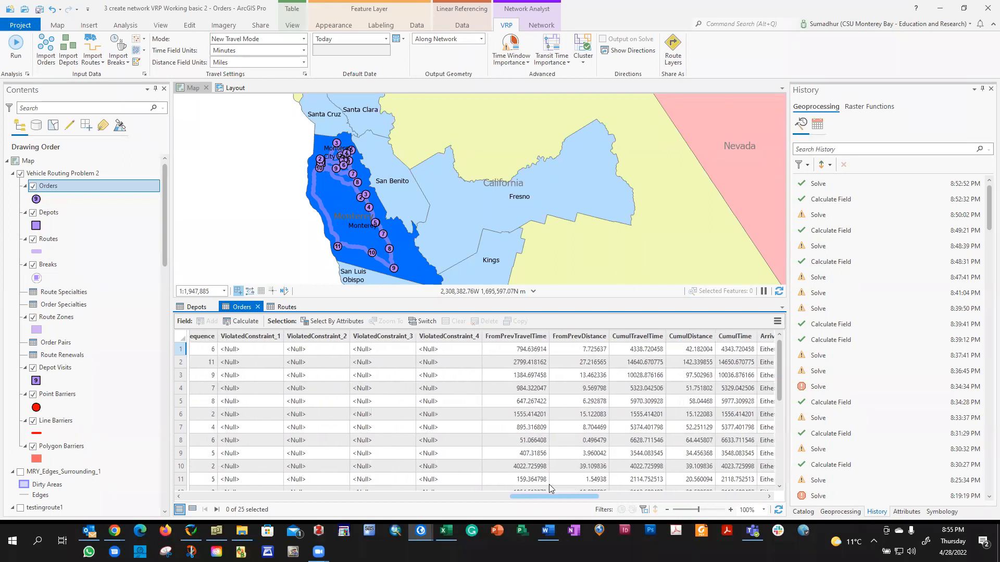
{"action": "scroll", "coordinate": [342, 493], "scroll_direction": "left", "scroll_amount": 10}
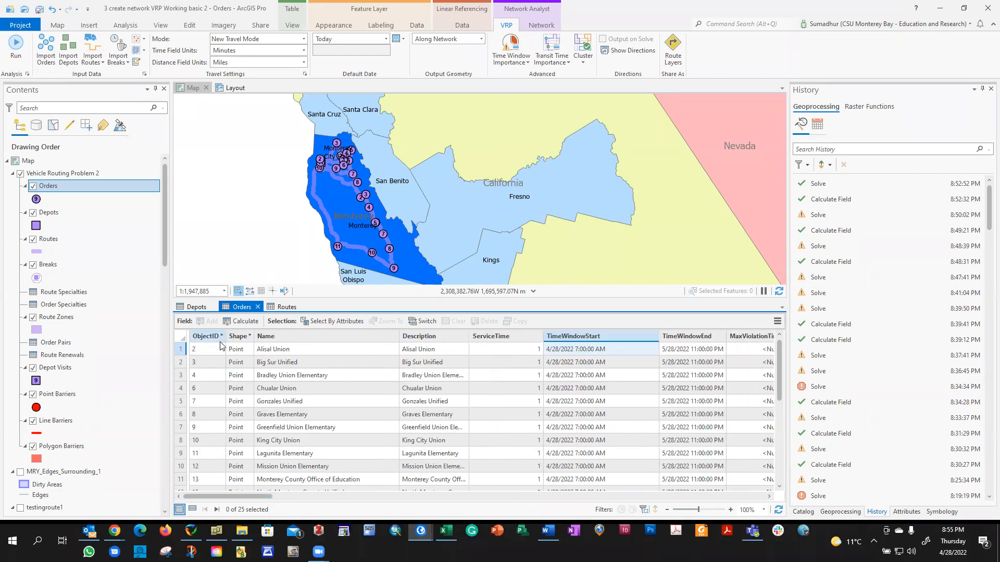
Examine the service times, time windows, DeliveryQuantity_1 and PickupQuantity_1 values in the Orders table.
{"action": "left_click_drag", "start_coordinate": [770, 496], "coordinate": [770, 496]}
{"action": "left_click", "coordinate": [770, 497]}
{"action": "left_click", "coordinate": [770, 497]}
{"action": "left_click", "coordinate": [769, 497]}
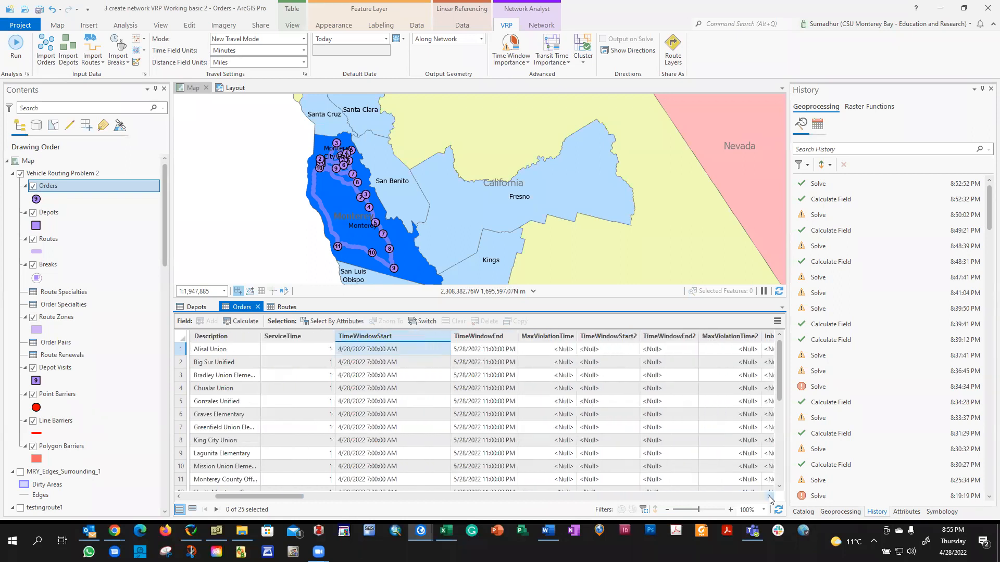
{"action": "left_click", "coordinate": [770, 497]}
{"action": "left_click", "coordinate": [770, 497]}
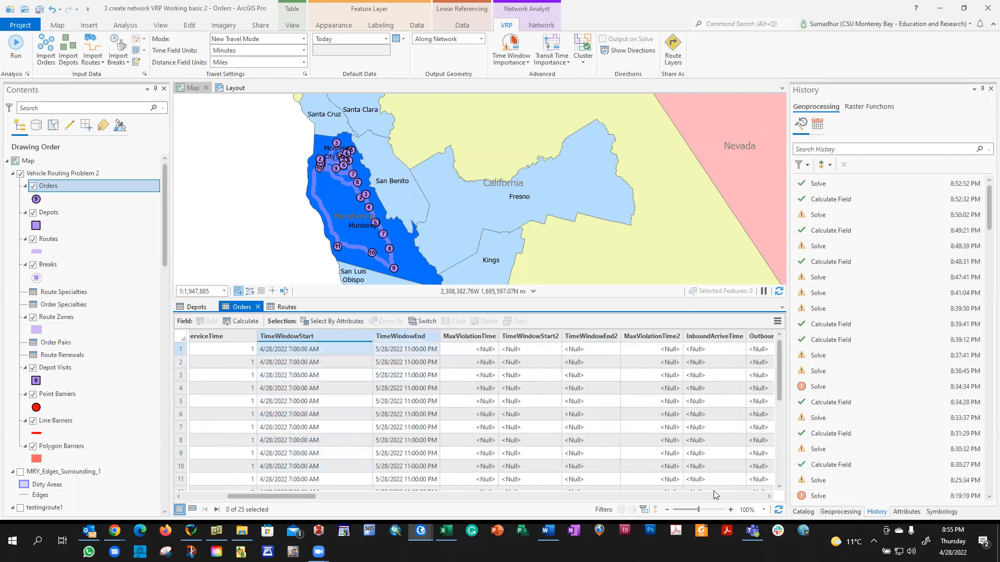
{"action": "left_click", "coordinate": [770, 497]}
{"action": "left_click", "coordinate": [770, 496]}
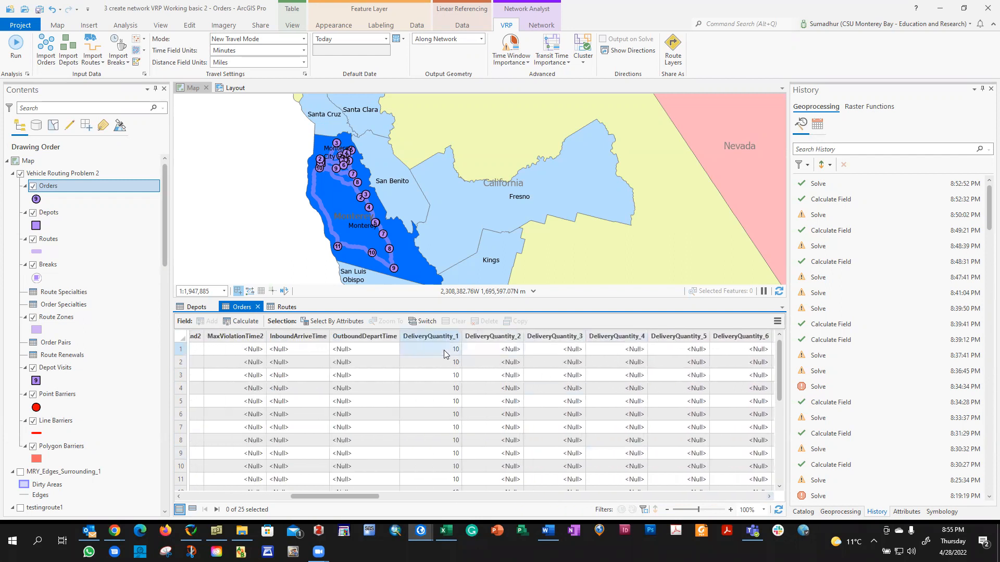
{"action": "left_click", "coordinate": [770, 497]}
{"action": "left_click", "coordinate": [771, 498]}
{"action": "left_click", "coordinate": [770, 497]}
{"action": "left_click", "coordinate": [770, 498]}
{"action": "left_click", "coordinate": [771, 497]}
{"action": "left_click", "coordinate": [770, 497]}
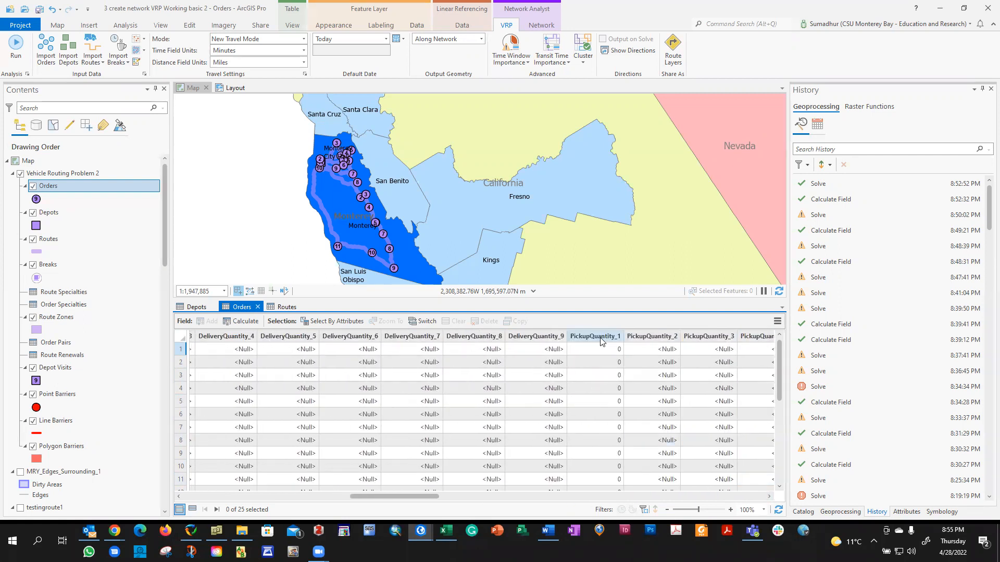
Examine the AssignmentRule, RouteName, Sequence and ViolatedConstraint fields for all orders in the Orders table.
{"action": "left_click", "coordinate": [770, 498]}
{"action": "left_click", "coordinate": [771, 497]}
{"action": "left_click", "coordinate": [771, 497]}
{"action": "left_click", "coordinate": [770, 497]}
{"action": "left_click", "coordinate": [771, 497]}
{"action": "left_click", "coordinate": [771, 498]}
{"action": "left_click", "coordinate": [770, 497]}
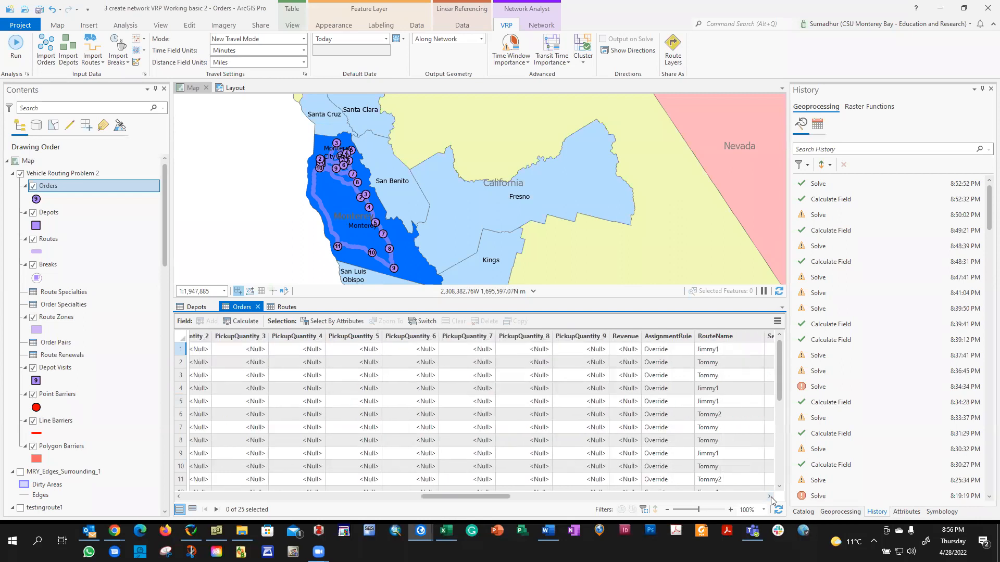
{"action": "left_click", "coordinate": [770, 497]}
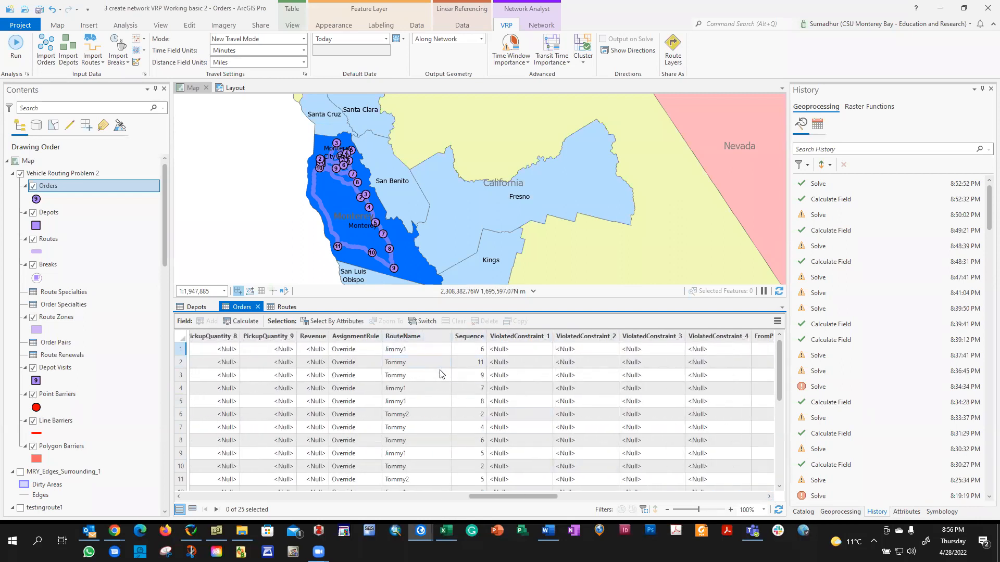
{"action": "scroll", "coordinate": [439, 410], "scroll_direction": "down", "scroll_amount": 1}
{"action": "scroll", "coordinate": [439, 409], "scroll_direction": "down", "scroll_amount": 7}
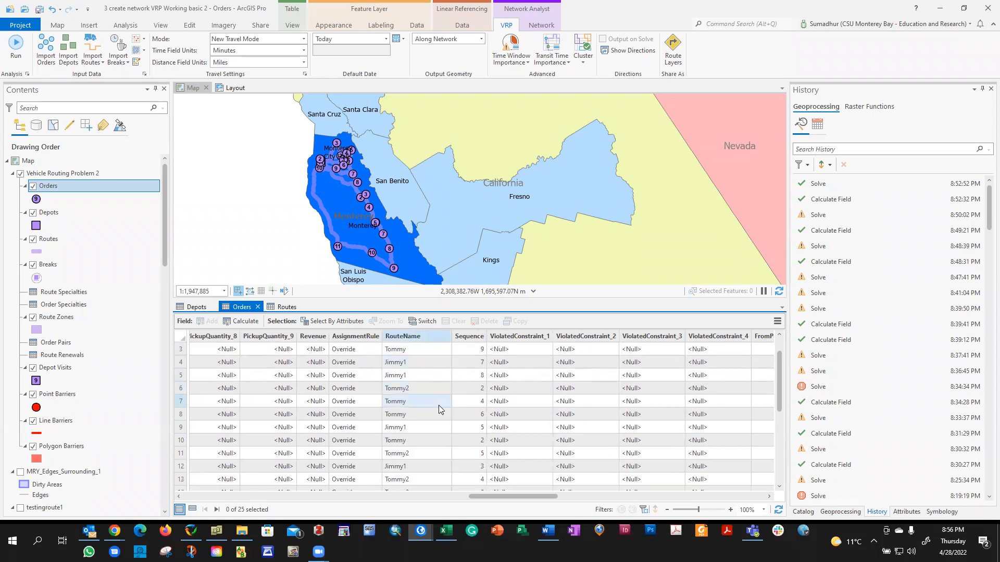
{"action": "scroll", "coordinate": [438, 433], "scroll_direction": "down", "scroll_amount": 7}
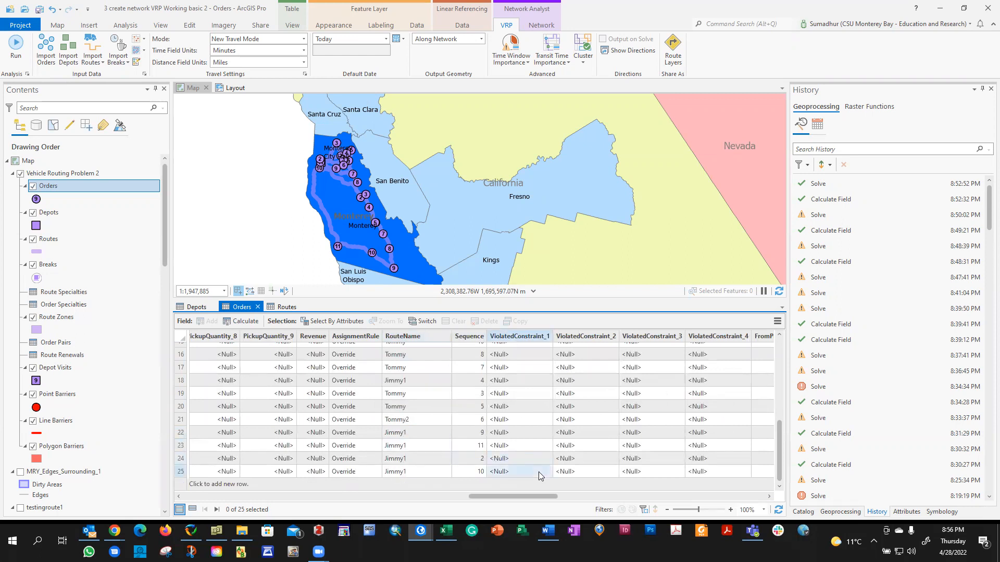
{"action": "scroll", "coordinate": [428, 406], "scroll_direction": "up", "scroll_amount": 6}
{"action": "scroll", "coordinate": [428, 406], "scroll_direction": "up", "scroll_amount": 9}
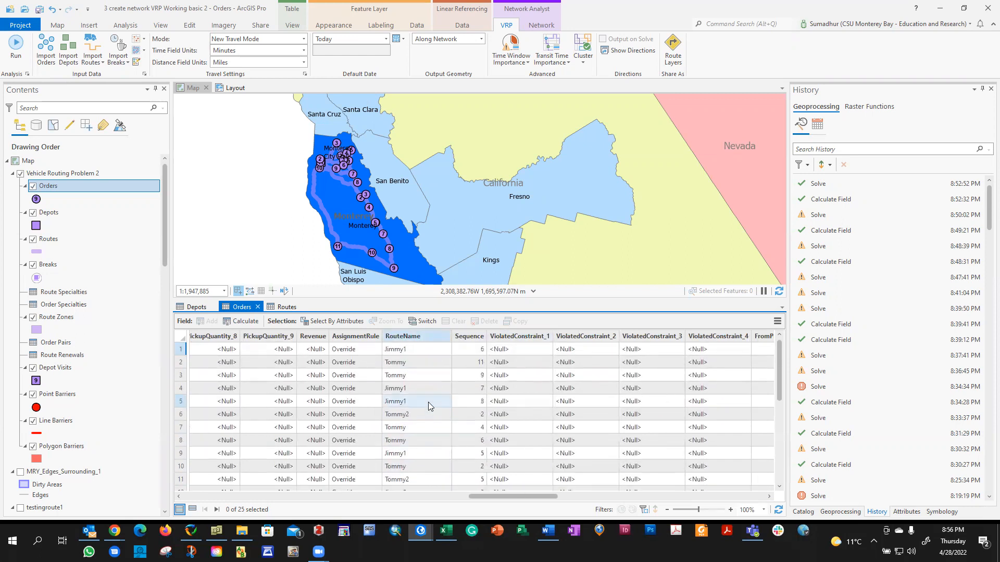
Sort the Orders table by RouteName in ascending order and check the route assigned to each order.
{"action": "right_click", "coordinate": [425, 336]}
{"action": "left_click", "coordinate": [440, 264]}
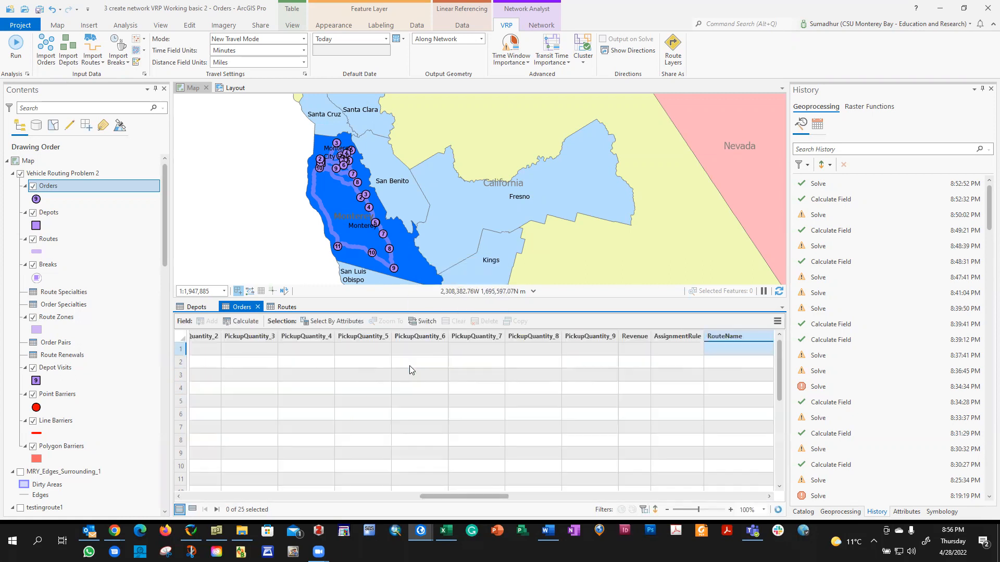
{"action": "left_click_drag", "start_coordinate": [463, 496], "coordinate": [508, 501]}
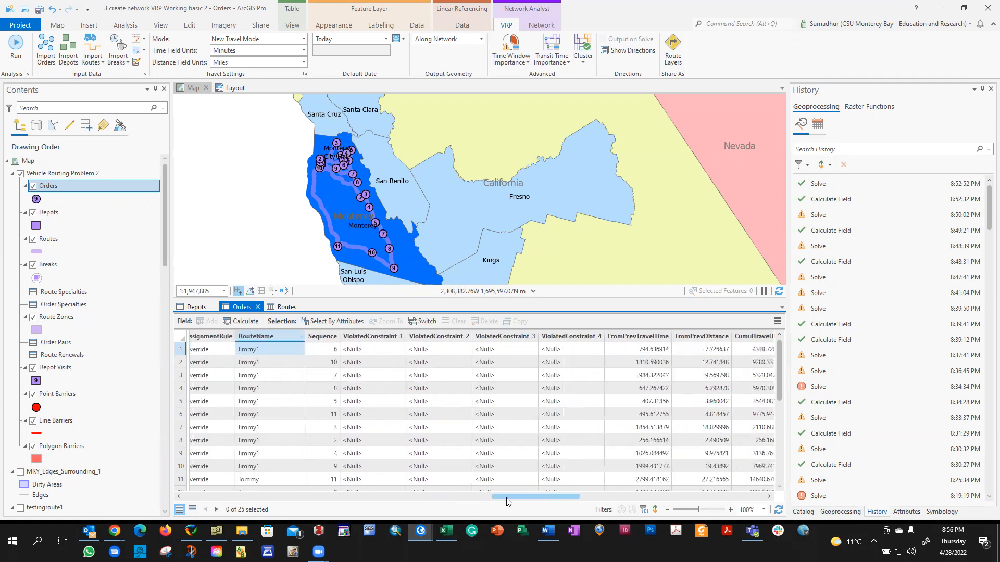
{"action": "scroll", "coordinate": [472, 406], "scroll_direction": "down", "scroll_amount": 3}
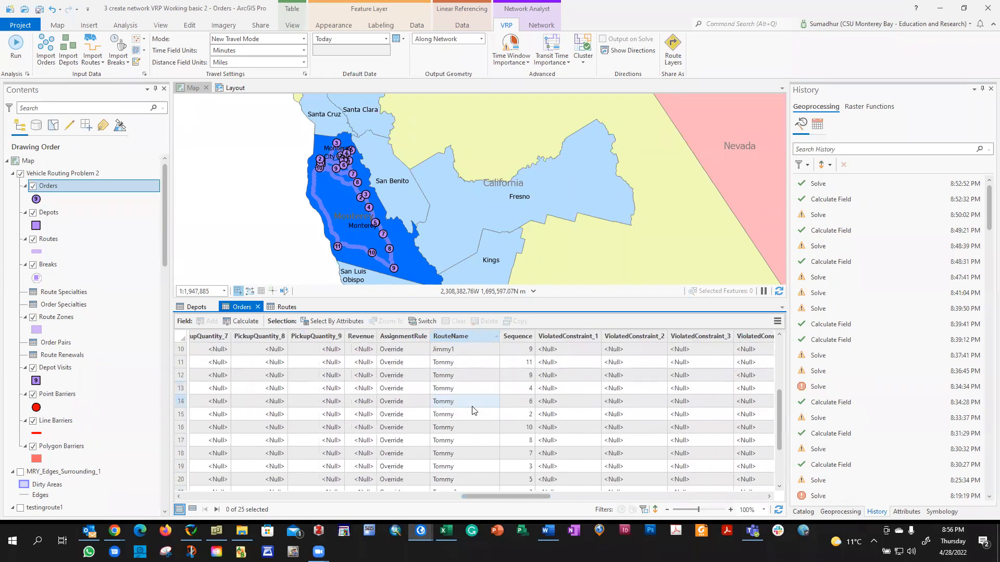
{"action": "scroll", "coordinate": [472, 410], "scroll_direction": "down", "scroll_amount": 2}
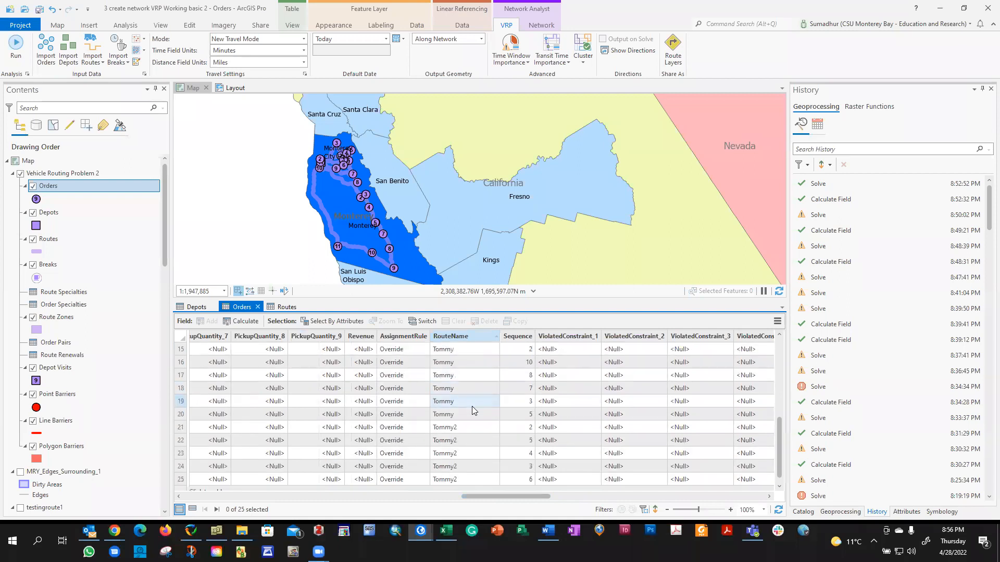
Examine the violated constraint, travel time, distance, arrival and departure fields for the sorted orders in the Orders table.
{"action": "left_click_drag", "start_coordinate": [541, 497], "coordinate": [582, 499]}
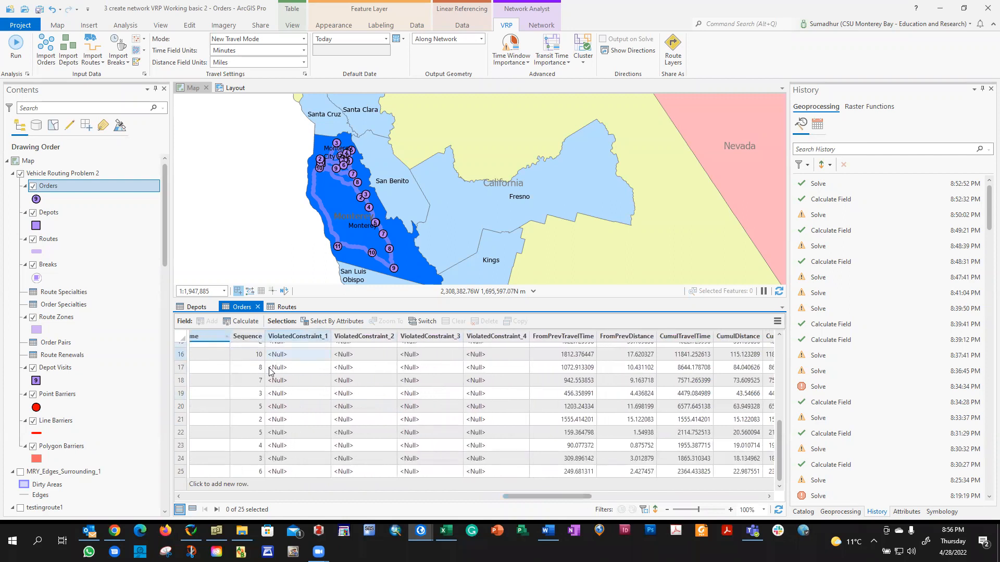
{"action": "scroll", "coordinate": [345, 407], "scroll_direction": "up", "scroll_amount": 5}
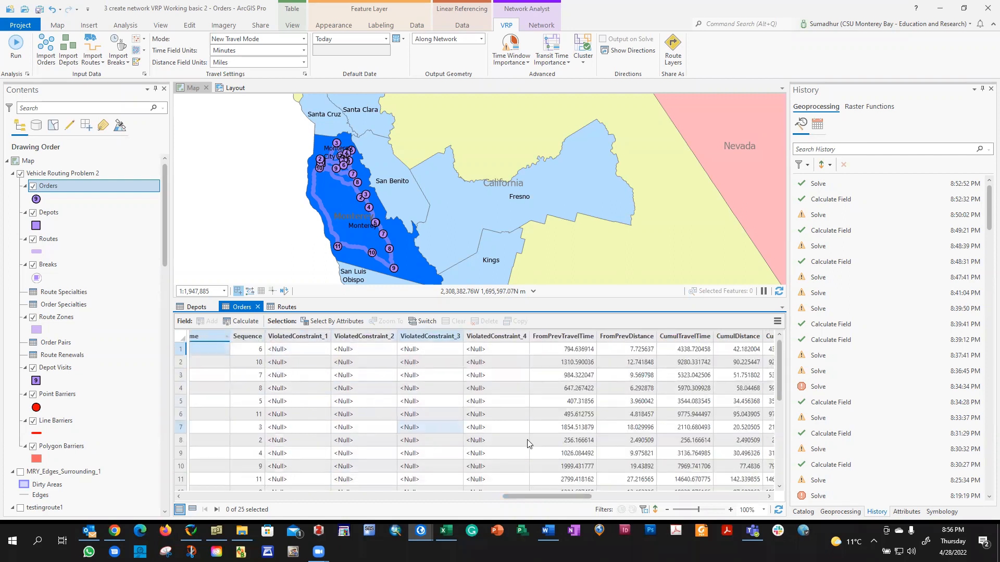
{"action": "left_click_drag", "start_coordinate": [552, 496], "coordinate": [648, 497]}
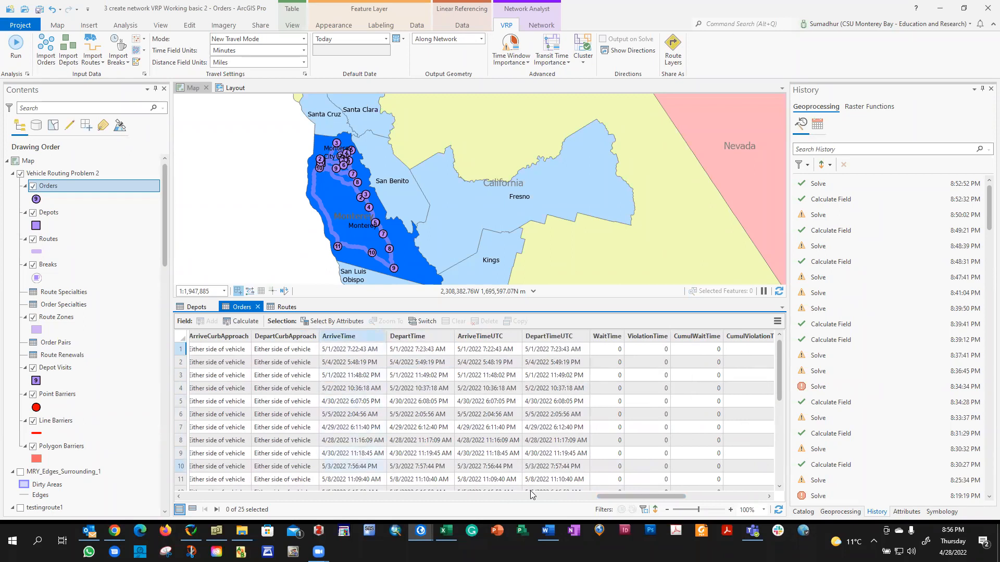
{"action": "scroll", "coordinate": [531, 489], "scroll_direction": "down", "scroll_amount": 1}
{"action": "left_click_drag", "start_coordinate": [651, 500], "coordinate": [504, 494]}
{"action": "left_click_drag", "start_coordinate": [319, 490], "coordinate": [188, 473]}
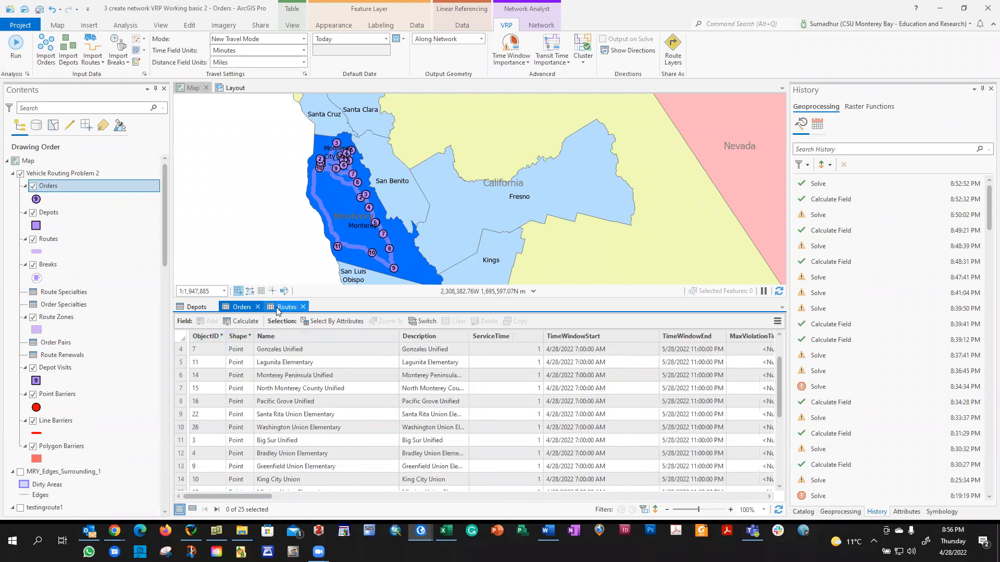
Examine the Routes table's end times, depots, start time windows, capacities, unit costs and the OrderCount of each route.
{"action": "left_click", "coordinate": [286, 307]}
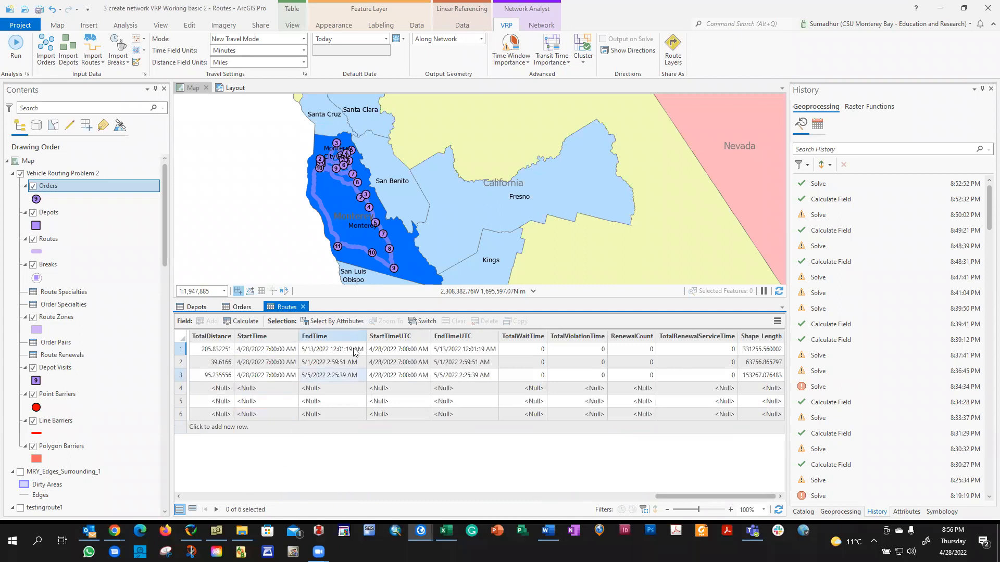
{"action": "left_click_drag", "start_coordinate": [701, 498], "coordinate": [188, 486]}
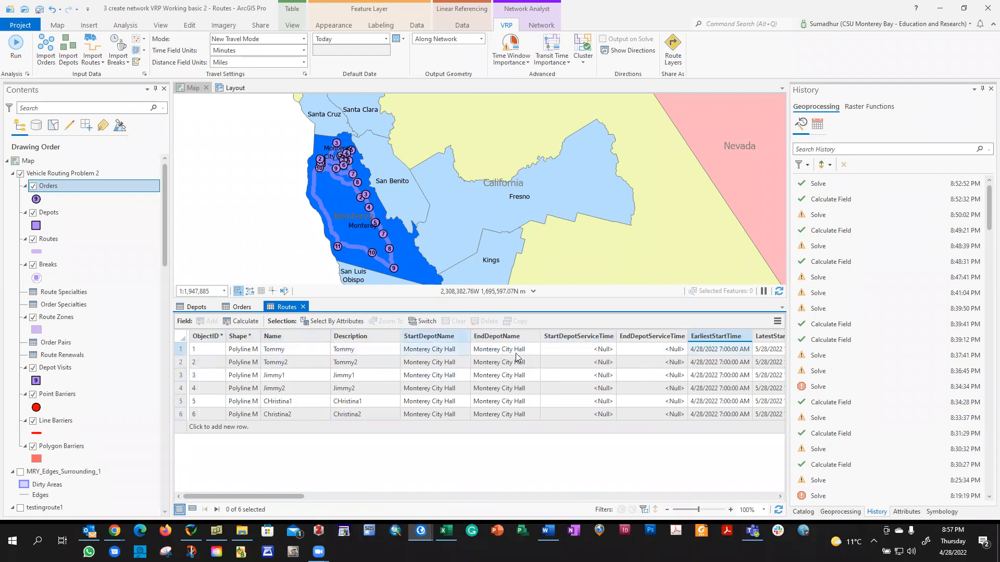
{"action": "left_click_drag", "start_coordinate": [272, 496], "coordinate": [334, 495]}
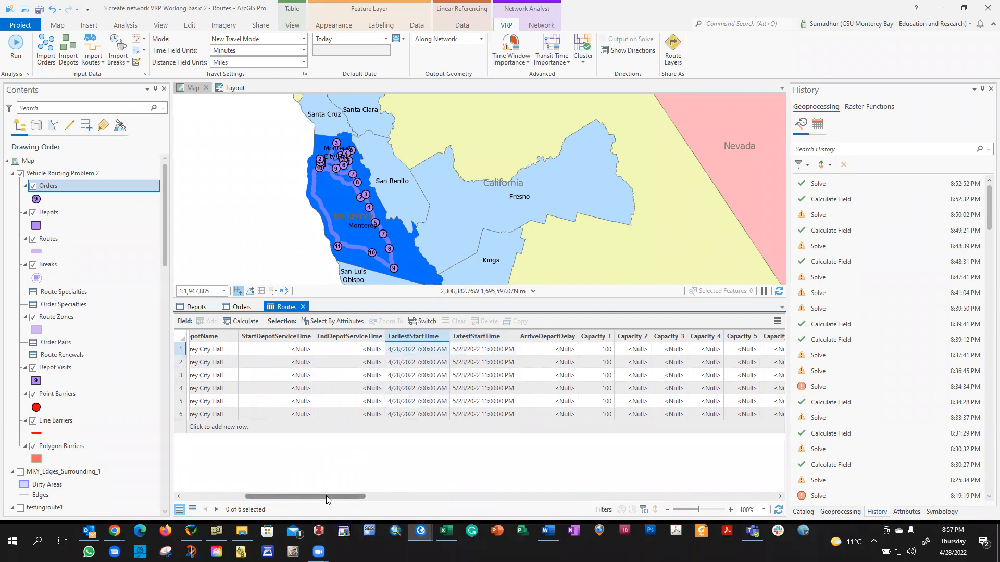
{"action": "left_click_drag", "start_coordinate": [329, 495], "coordinate": [359, 495]}
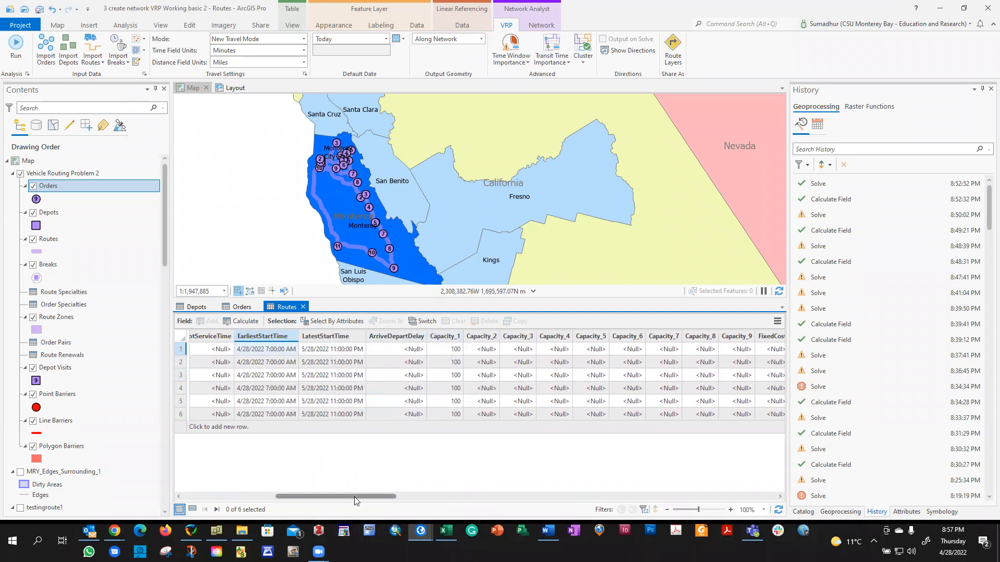
{"action": "left_click_drag", "start_coordinate": [351, 497], "coordinate": [445, 497]}
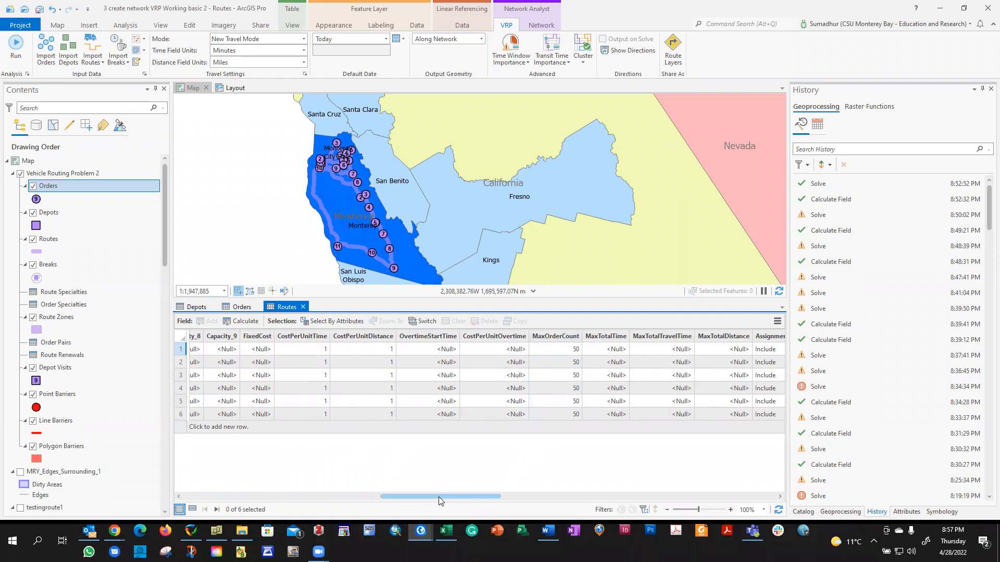
{"action": "left_click_drag", "start_coordinate": [471, 496], "coordinate": [601, 499]}
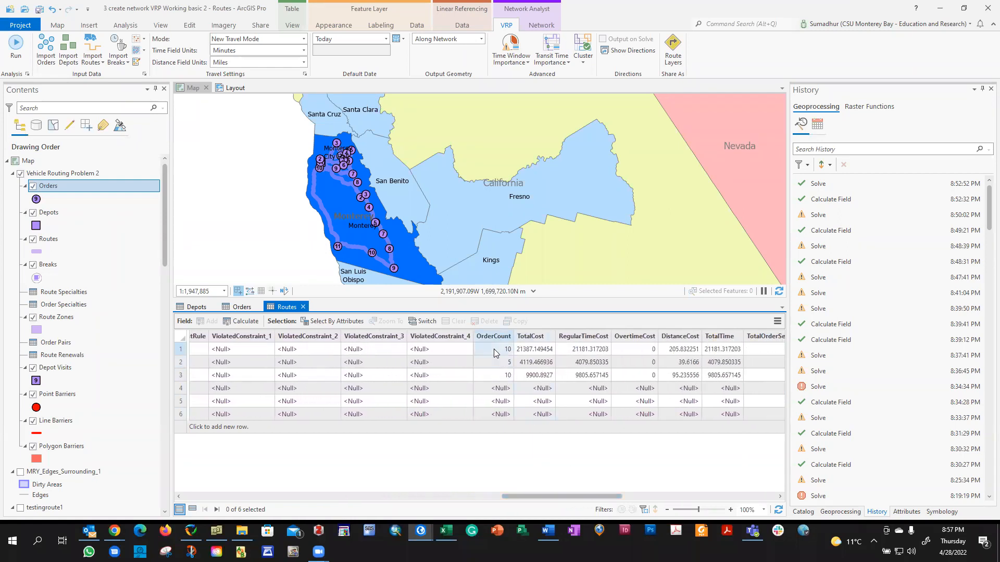
{"action": "left_click", "coordinate": [505, 375]}
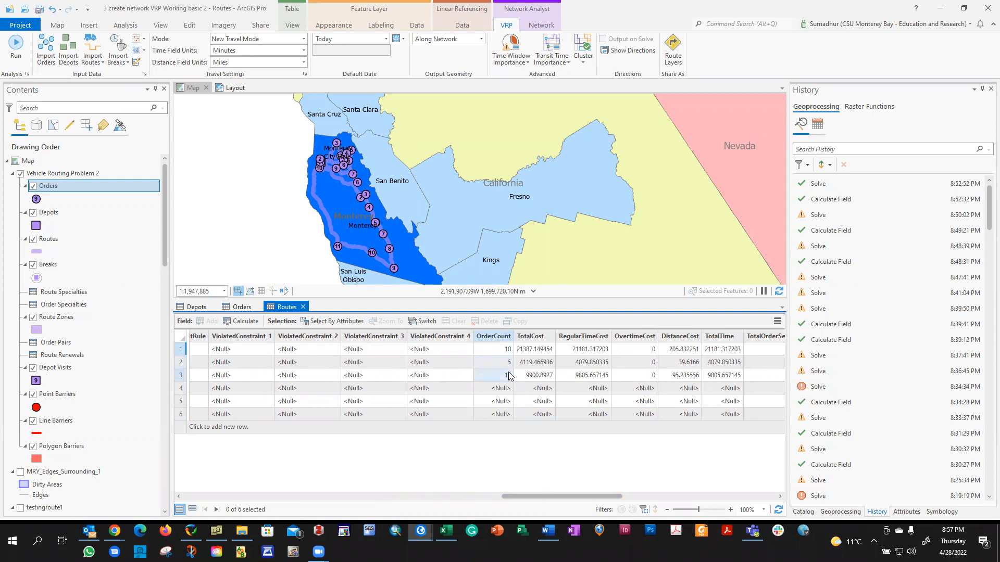
{"action": "left_click", "coordinate": [499, 363]}
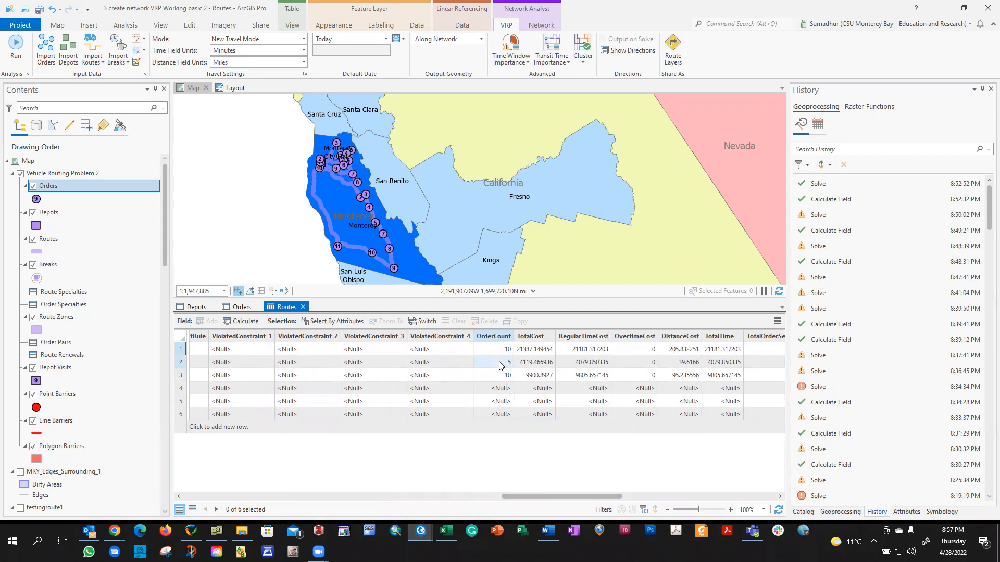
Check the MaxOrderCount field in the Routes table, and review the Orders and Depots tables.
{"action": "left_click_drag", "start_coordinate": [605, 497], "coordinate": [474, 499]}
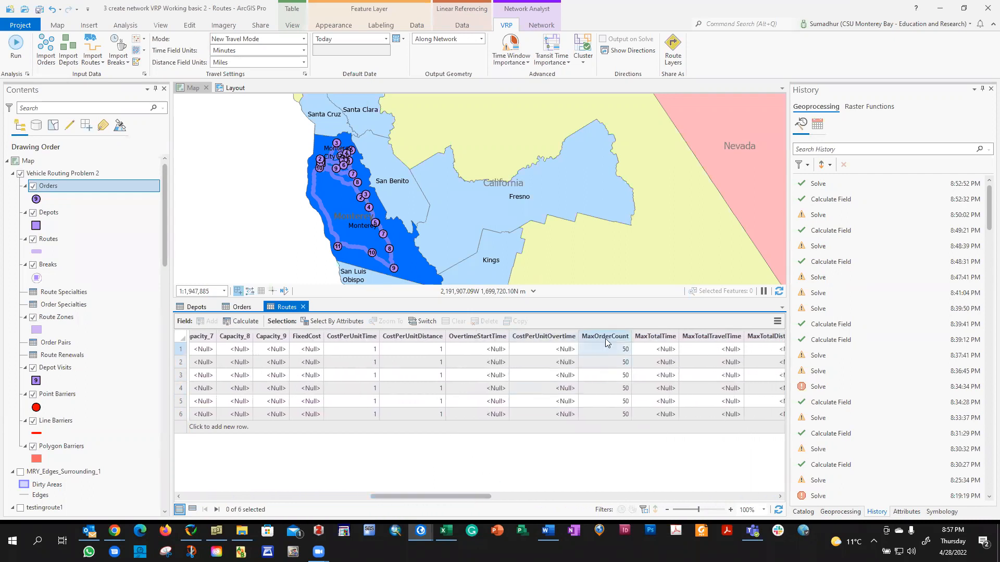
{"action": "mouse_move", "coordinate": [608, 340]}
{"action": "left_click_drag", "start_coordinate": [395, 497], "coordinate": [208, 496]}
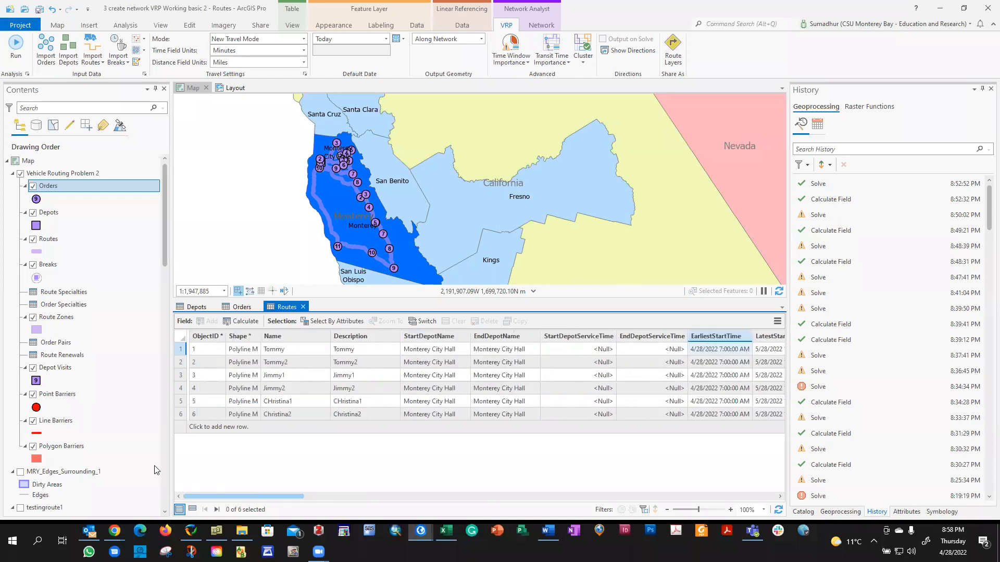
{"action": "left_click", "coordinate": [236, 307]}
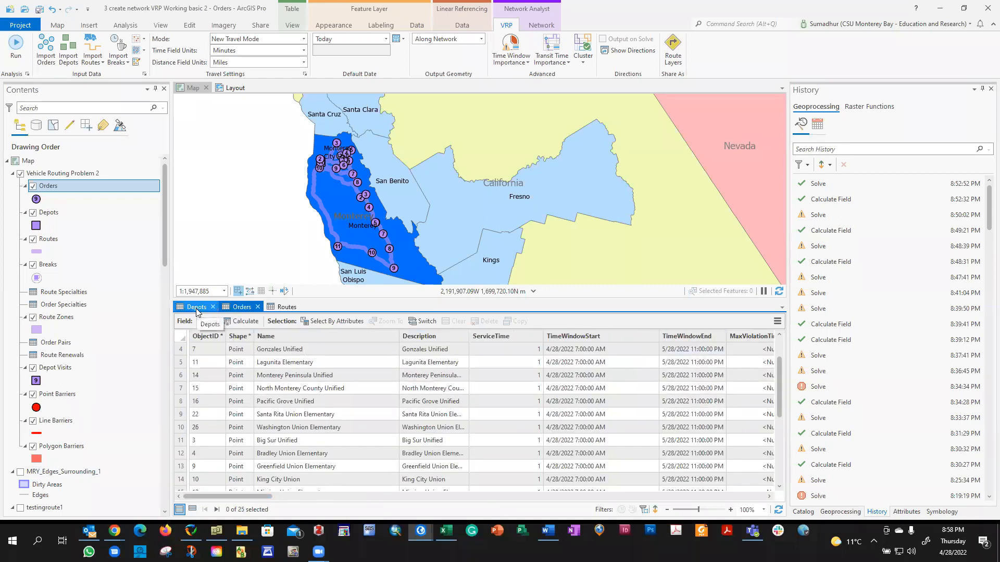
{"action": "left_click", "coordinate": [197, 311]}
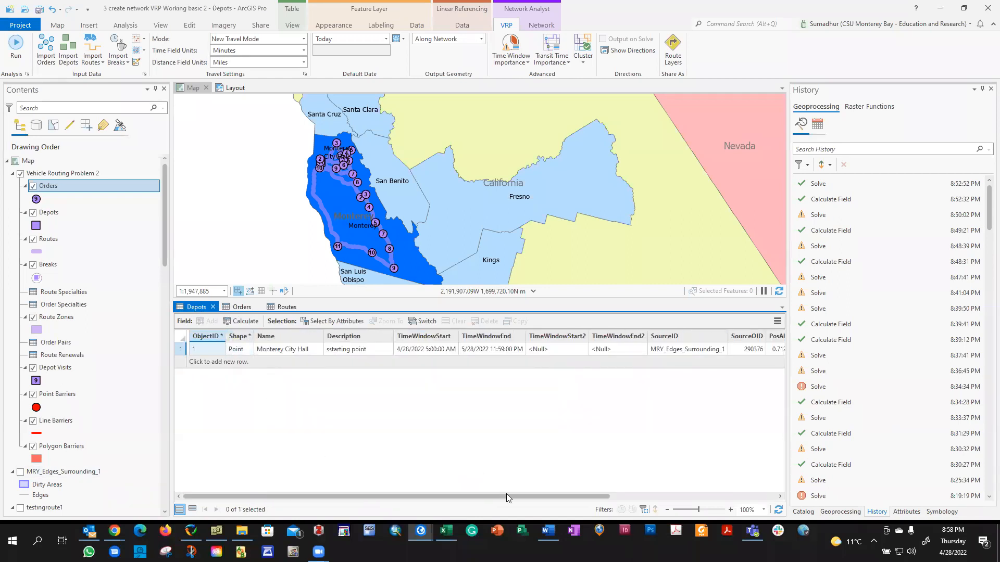
{"action": "left_click_drag", "start_coordinate": [508, 495], "coordinate": [422, 497]}
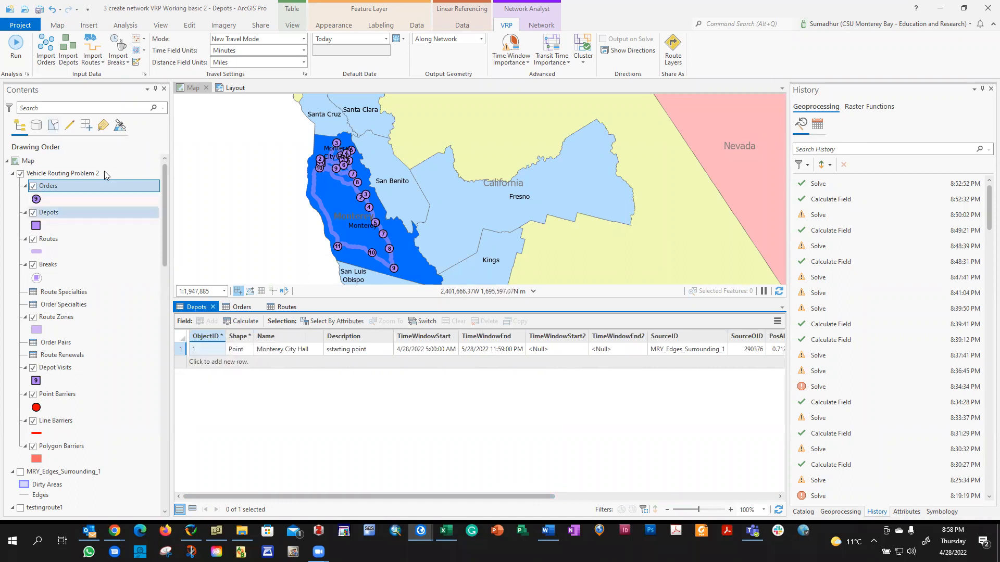
Export the Orders layer's features to 1QuickStart_ExportMap_ForStudents.gdb with the output name T1Order1.
{"action": "right_click", "coordinate": [50, 188]}
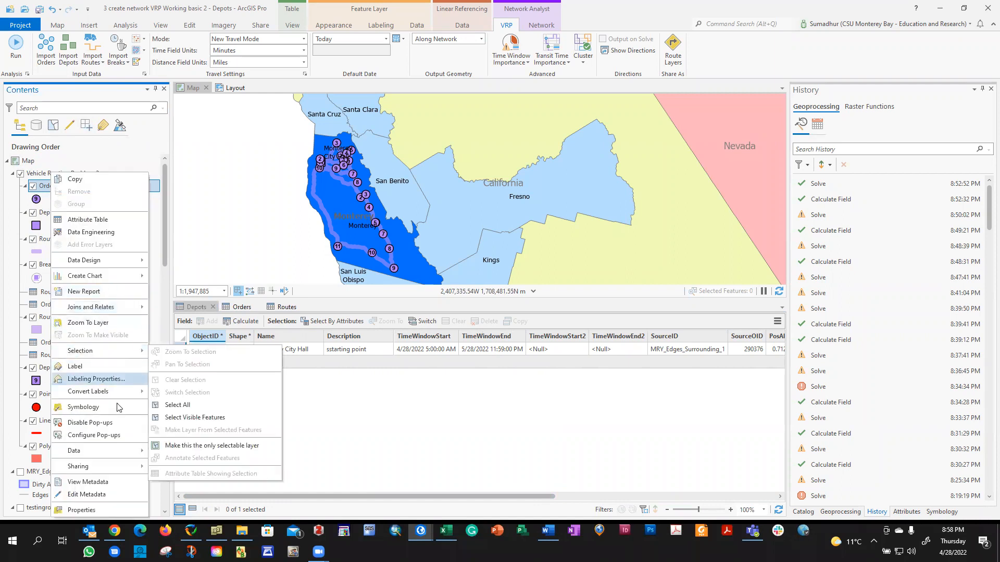
{"action": "mouse_move", "coordinate": [130, 453]}
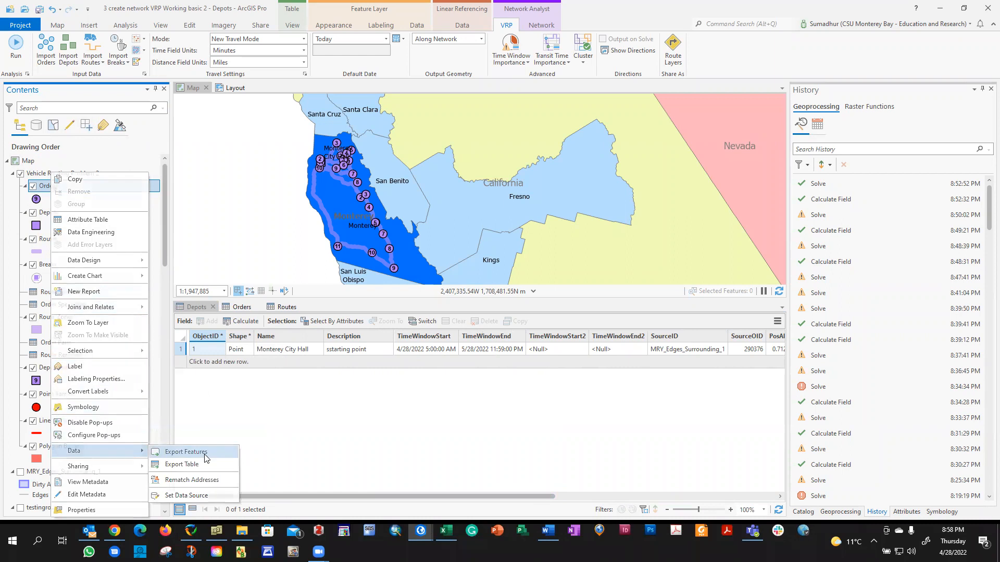
{"action": "left_click", "coordinate": [204, 453]}
{"action": "left_click", "coordinate": [538, 238]}
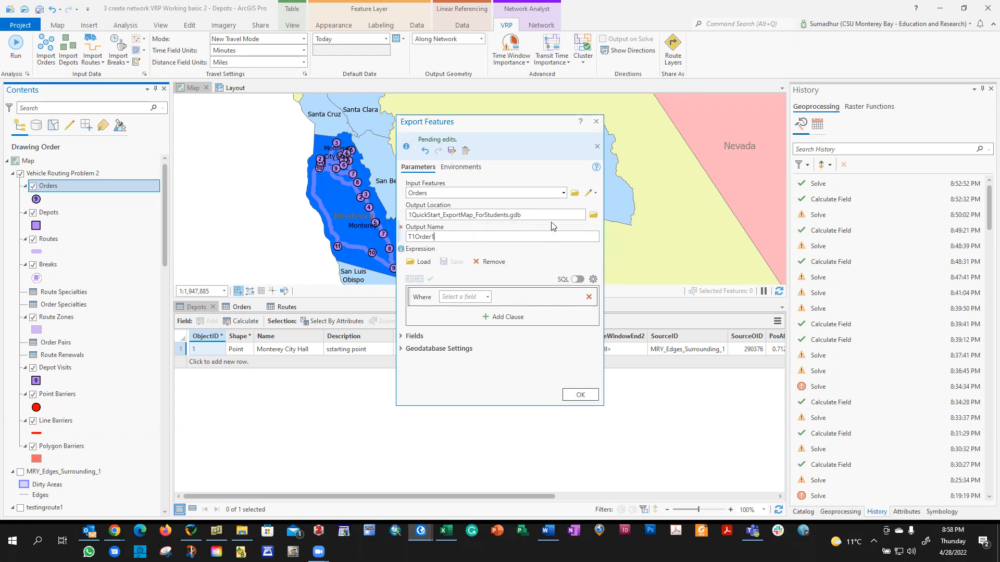
{"action": "left_click", "coordinate": [580, 395]}
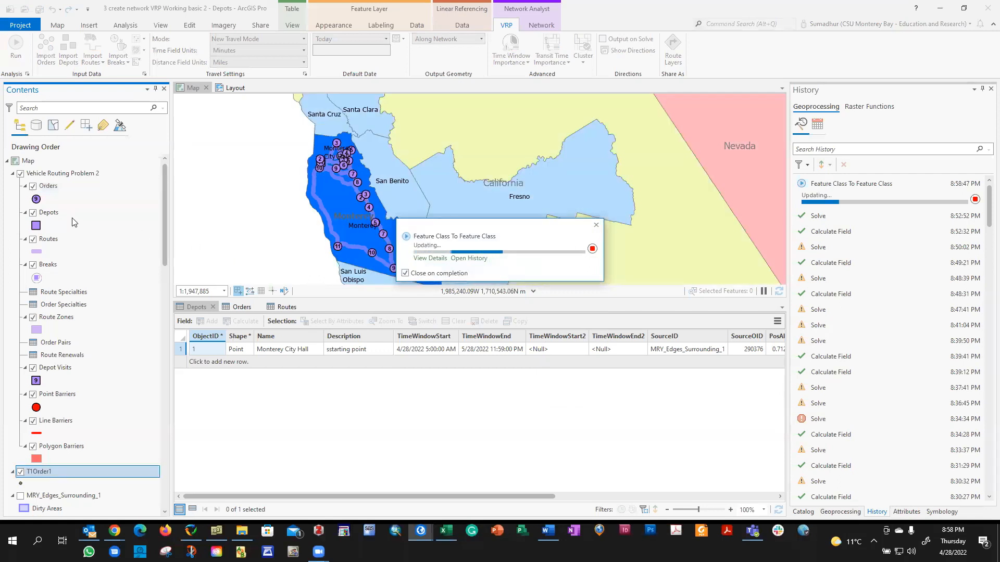
Export the Depots layer's features to 1QuickStart_ExportMap_ForStudents.gdb with the output name T1D1.
{"action": "right_click", "coordinate": [46, 215]}
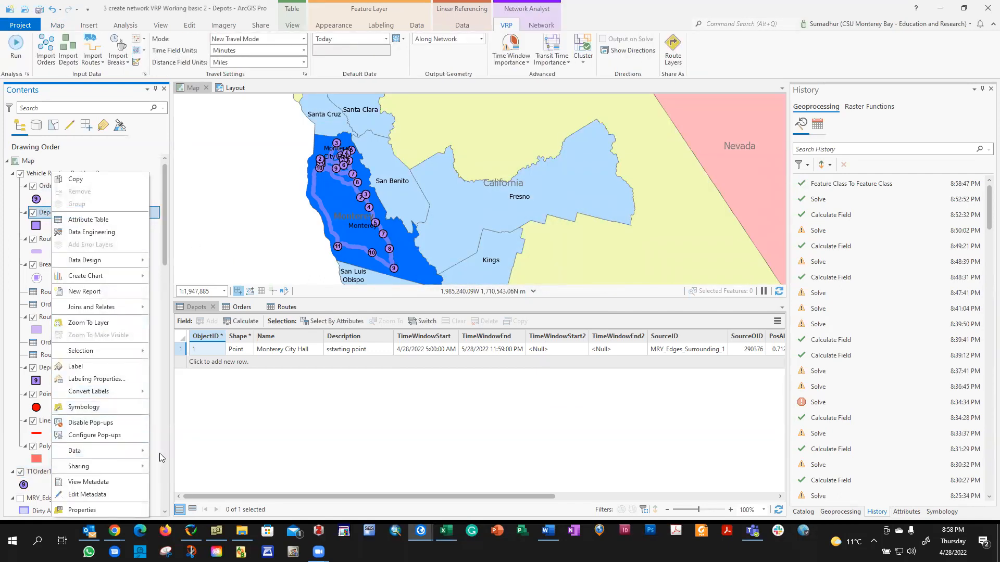
{"action": "mouse_move", "coordinate": [142, 457]}
{"action": "left_click", "coordinate": [177, 451]}
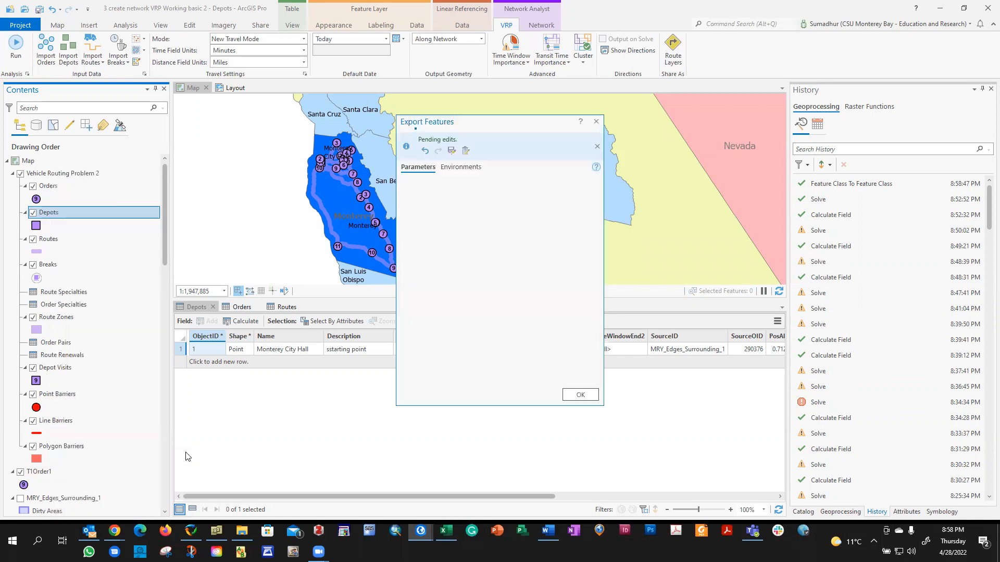
{"action": "left_click", "coordinate": [522, 232]}
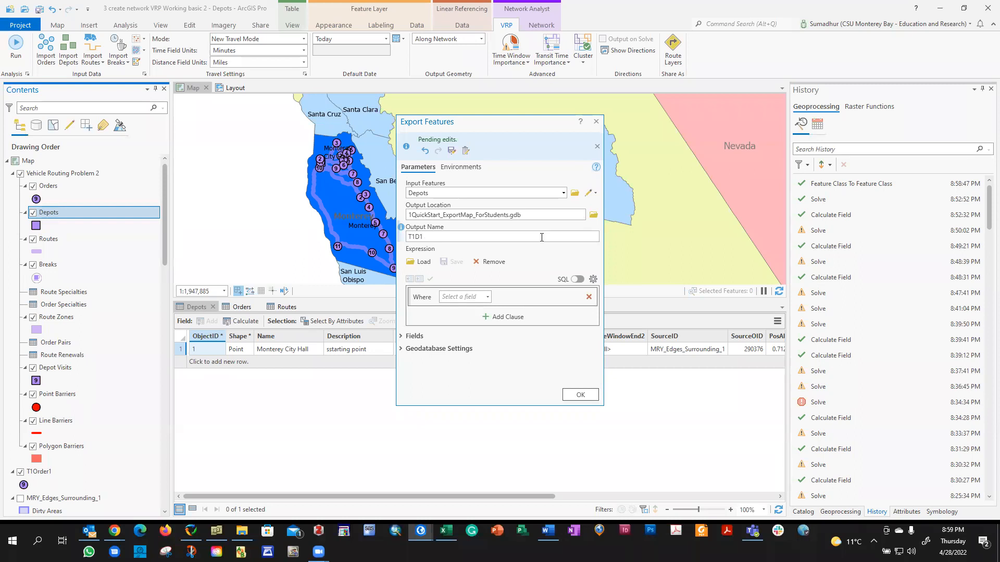
{"action": "left_click", "coordinate": [578, 394]}
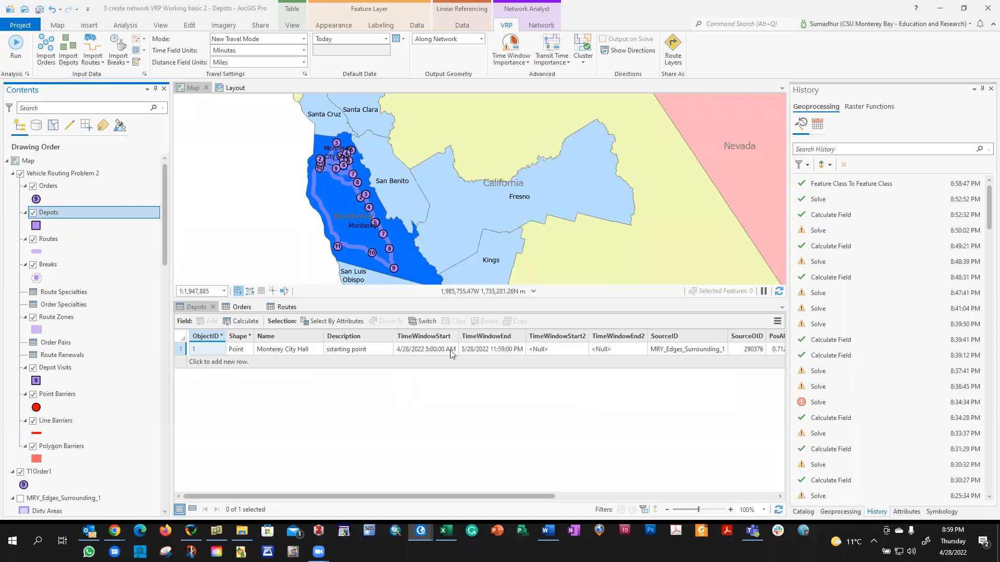
Export the Routes layer's features to 1QuickStart_ExportMap_ForStudents.gdb under an output name starting with T1.
{"action": "right_click", "coordinate": [54, 241]}
{"action": "mouse_move", "coordinate": [125, 451]}
{"action": "left_click", "coordinate": [177, 452]}
{"action": "left_click", "coordinate": [445, 238]}
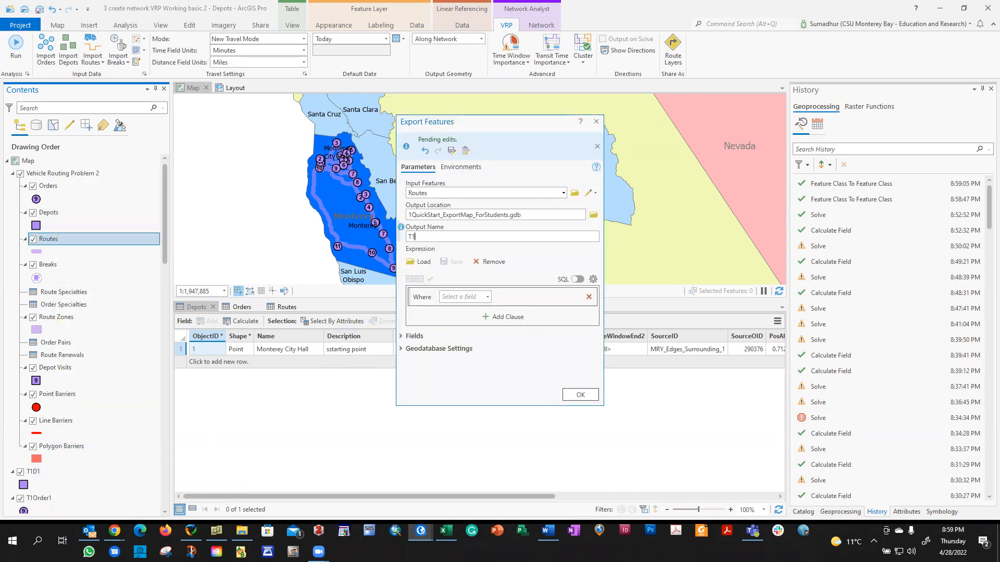
{"action": "left_click", "coordinate": [580, 395]}
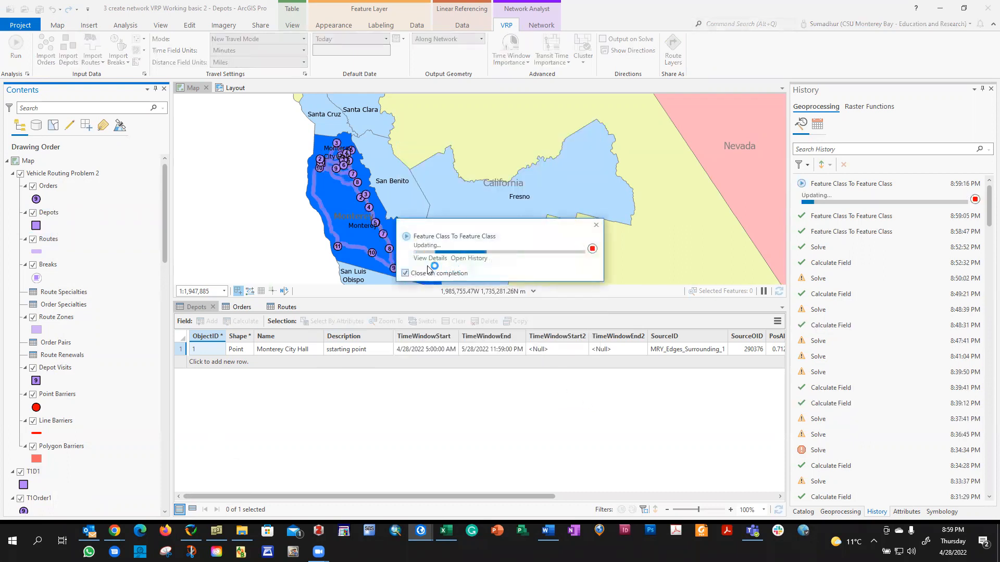
Symbolize the Routes layer with unique values and apply a vivid multicolour scheme.
{"action": "right_click", "coordinate": [52, 241]}
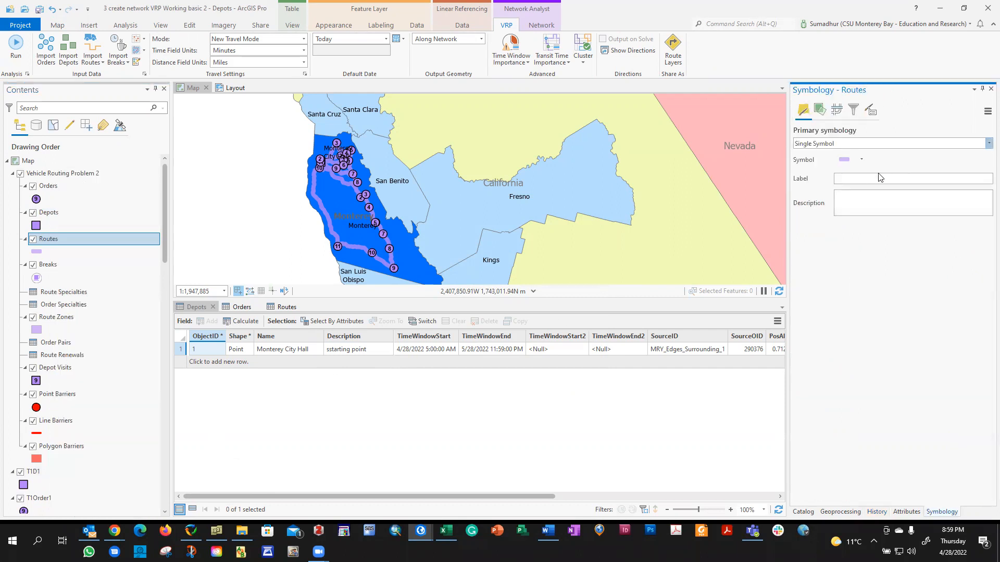
{"action": "left_click", "coordinate": [880, 144]}
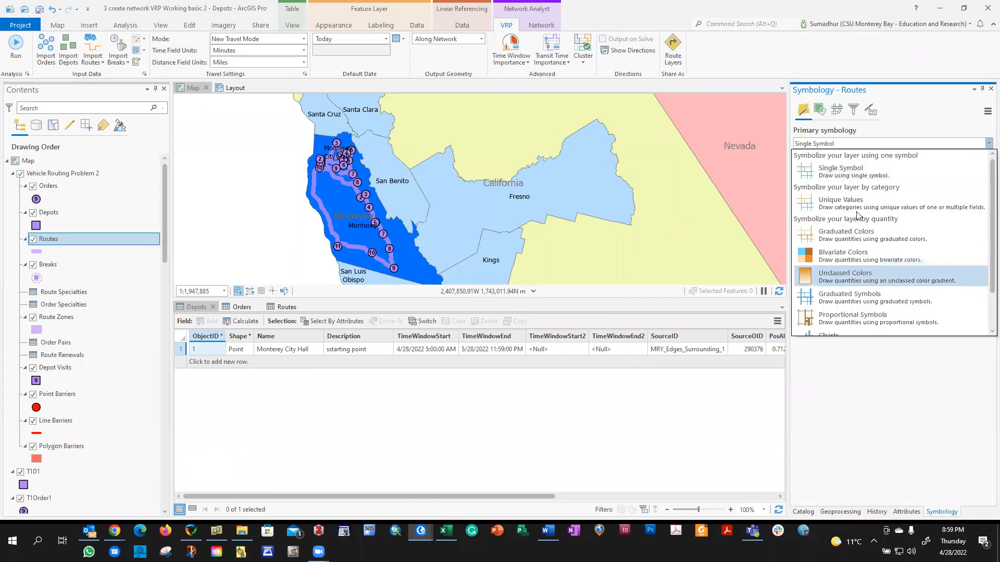
{"action": "left_click", "coordinate": [855, 204]}
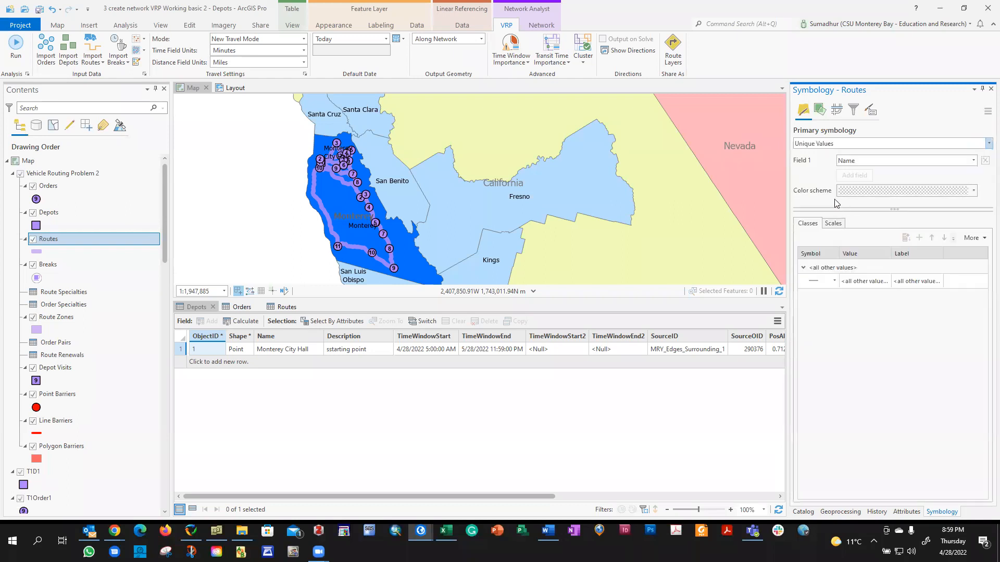
{"action": "left_click", "coordinate": [973, 191]}
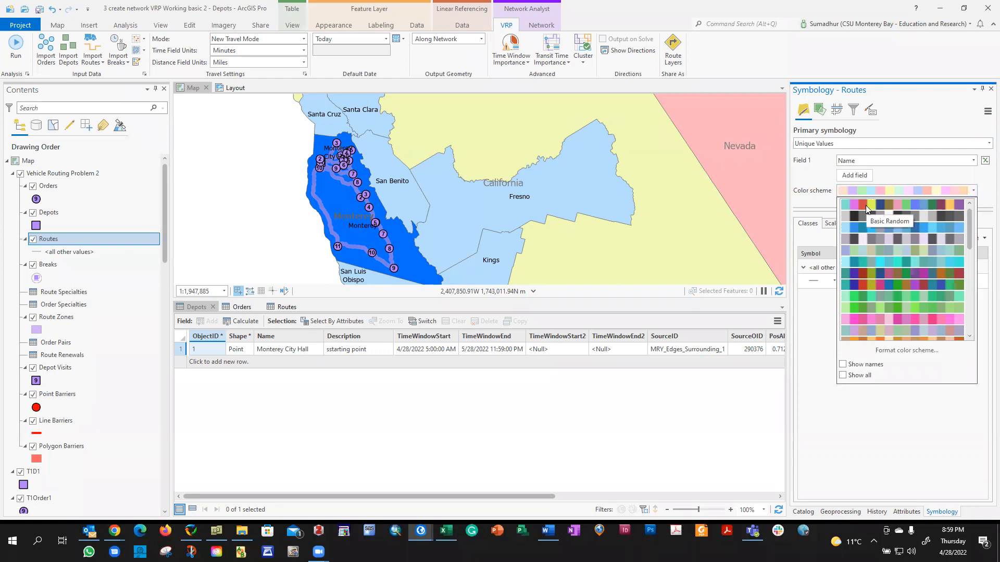
{"action": "left_click", "coordinate": [882, 272]}
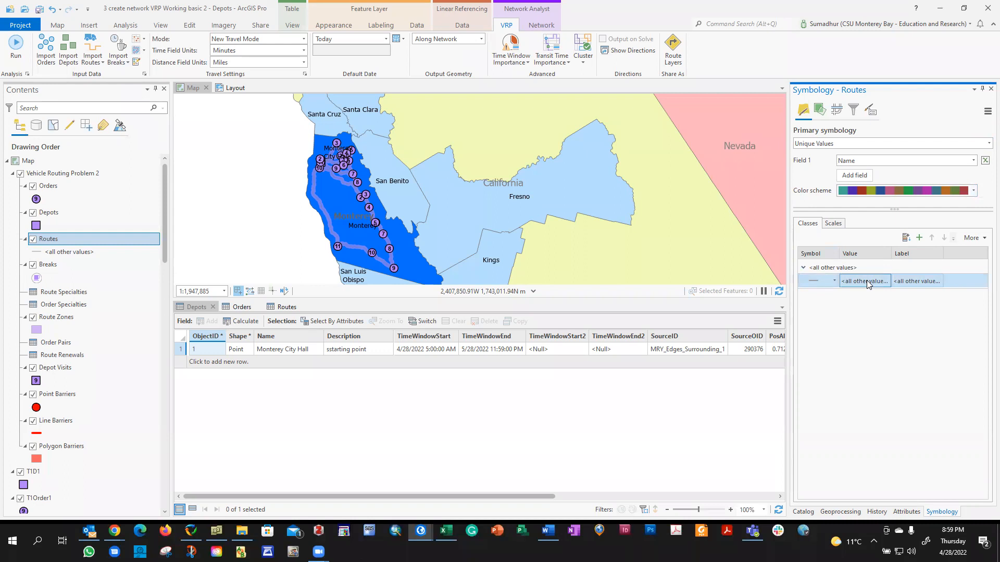
Review the Routes attribute table and set the unique-values field of the Routes symbology to Description.
{"action": "left_click", "coordinate": [936, 286]}
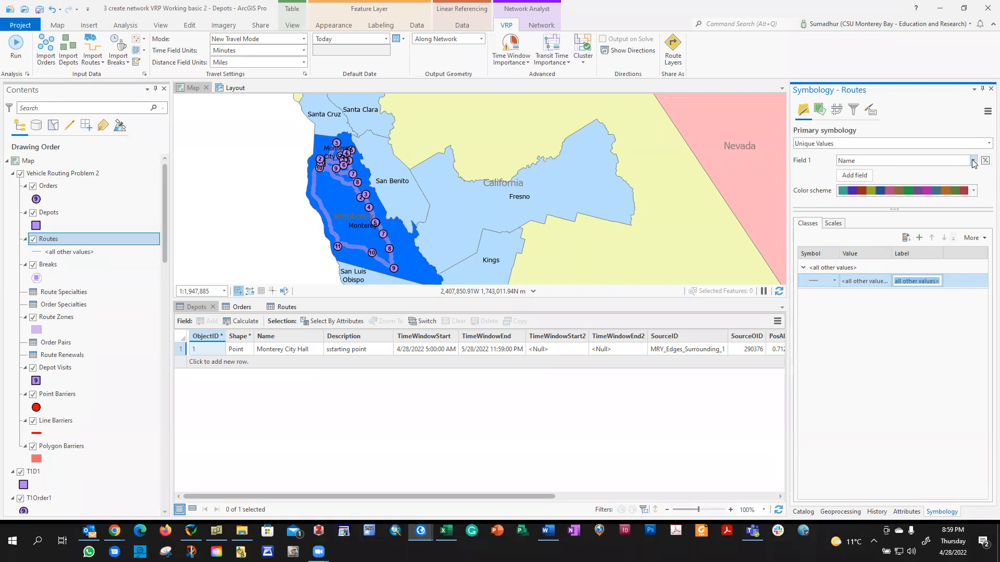
{"action": "left_click", "coordinate": [972, 161]}
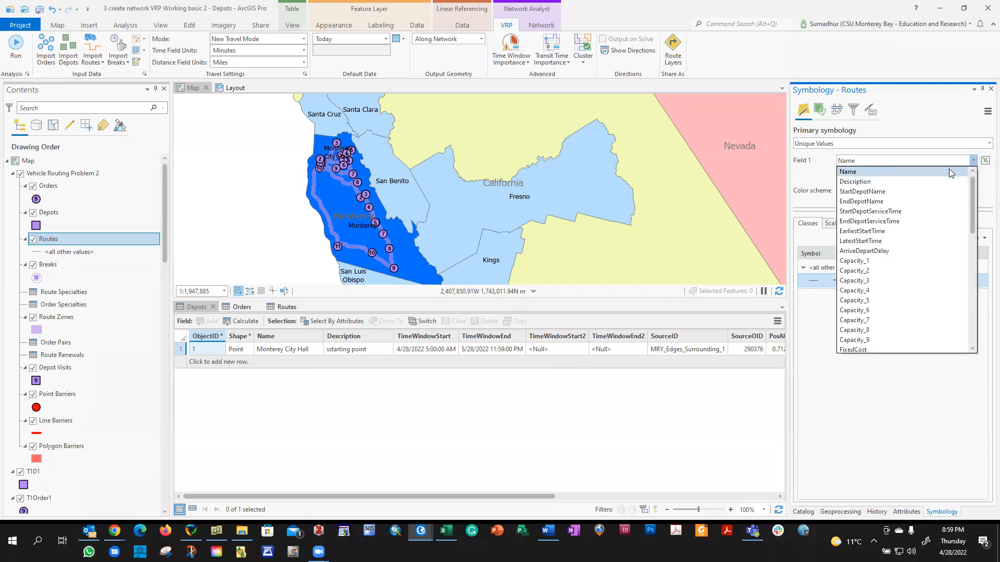
{"action": "left_click", "coordinate": [852, 173]}
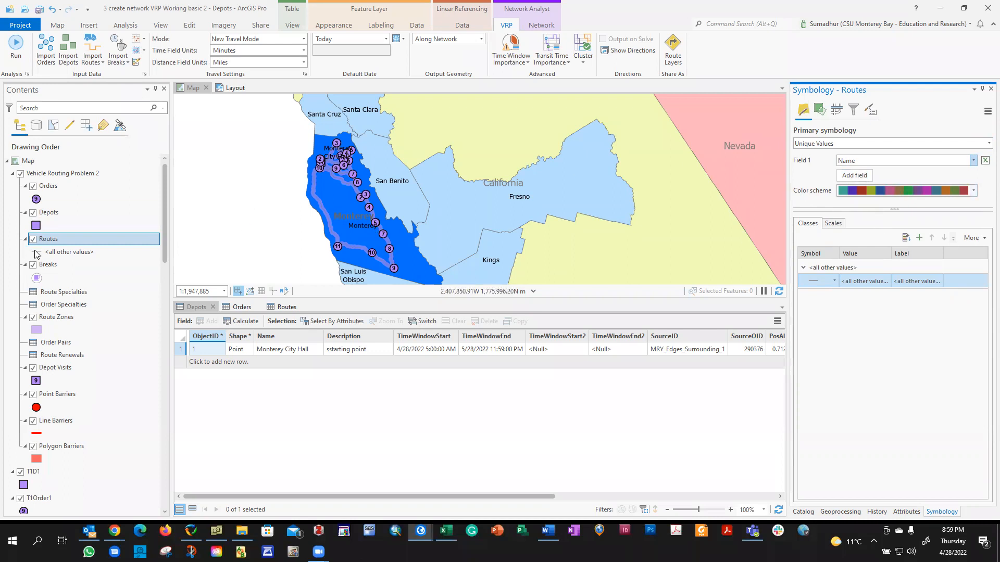
{"action": "right_click", "coordinate": [50, 242]}
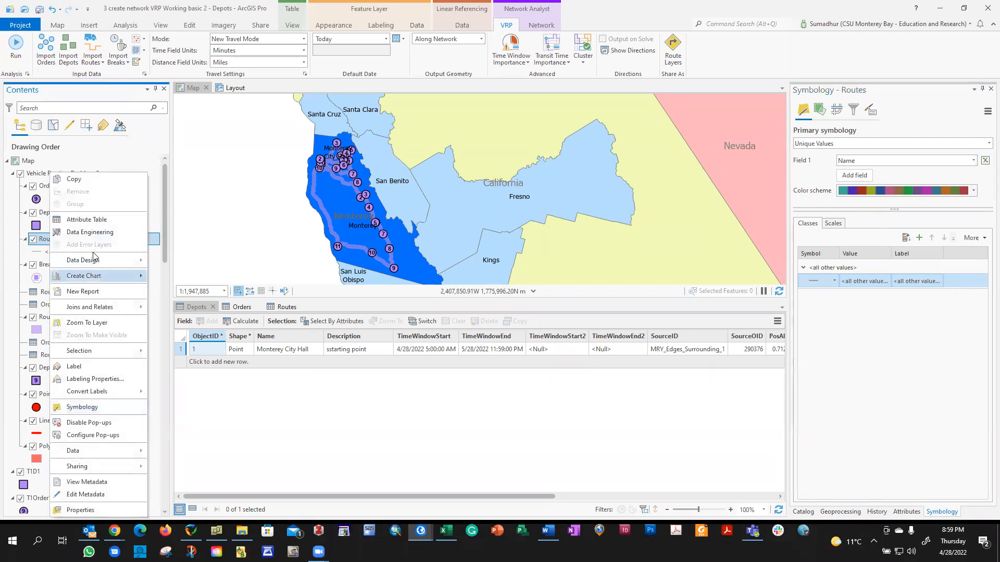
{"action": "left_click", "coordinate": [86, 220]}
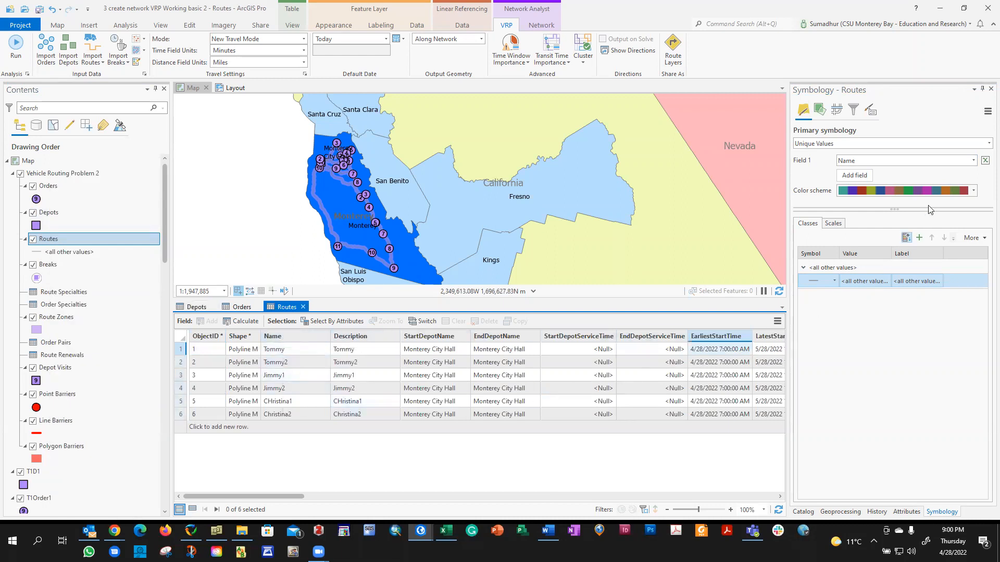
{"action": "left_click", "coordinate": [973, 161]}
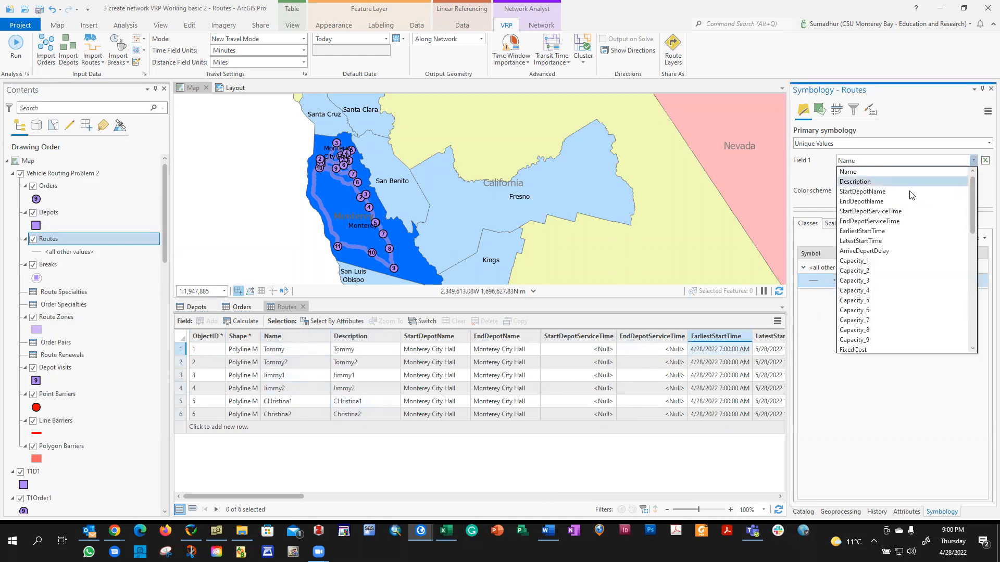
{"action": "left_click", "coordinate": [858, 181]}
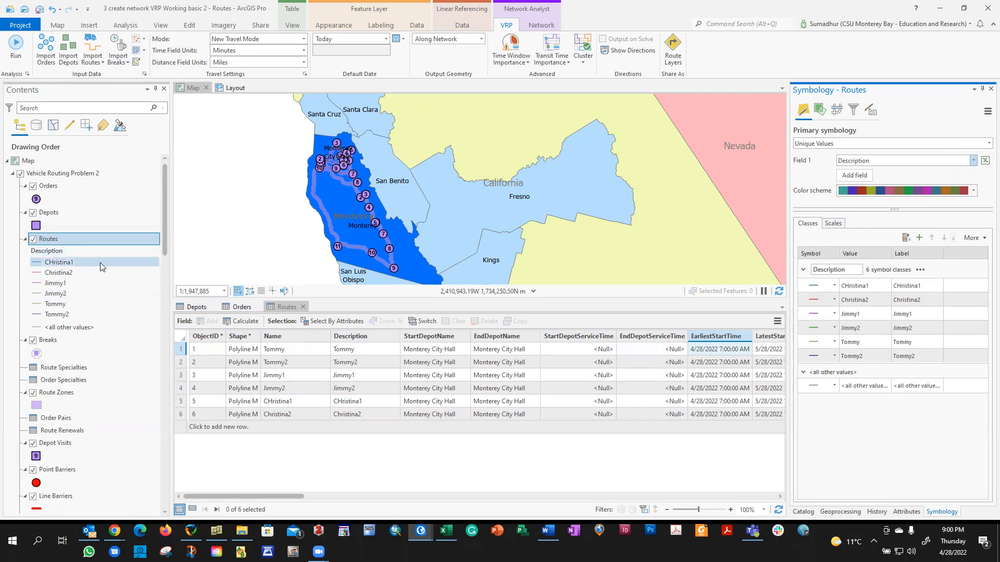
{"action": "left_click", "coordinate": [21, 176]}
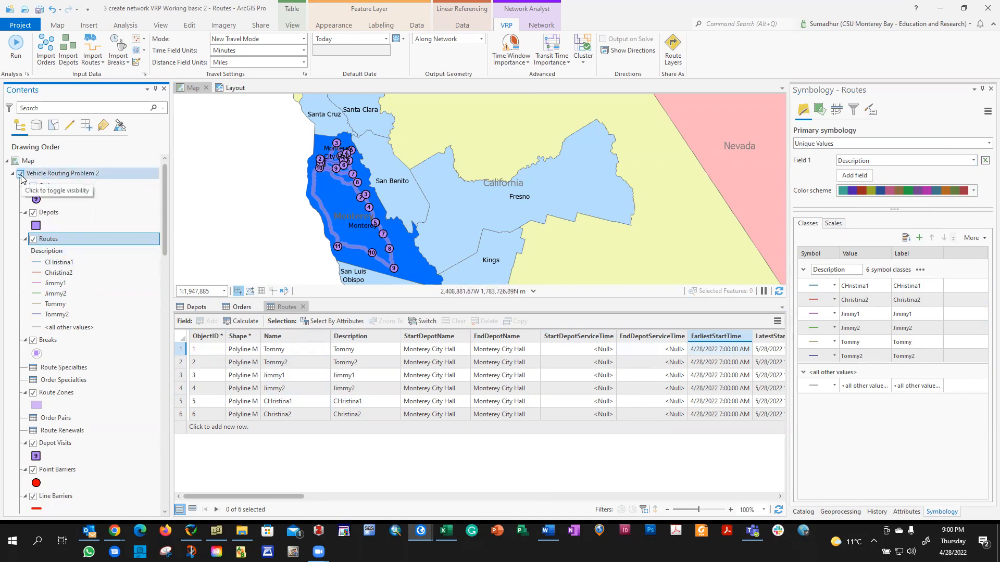
{"action": "left_click", "coordinate": [990, 90]}
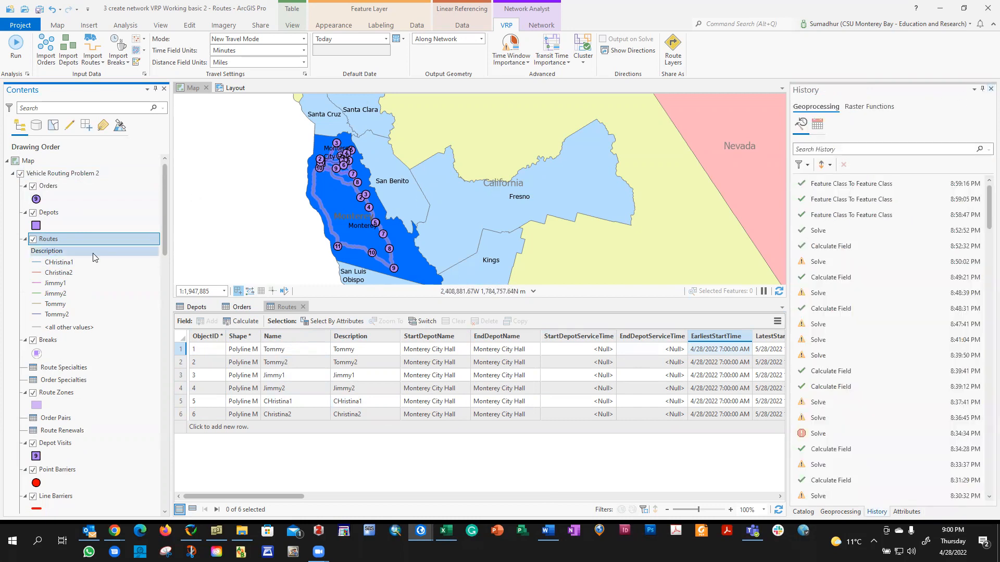
Examine the routes around Monterey City Hall on the map, and collapse the legend of the Routes layer.
{"action": "scroll", "coordinate": [343, 215], "scroll_direction": "up", "scroll_amount": 4}
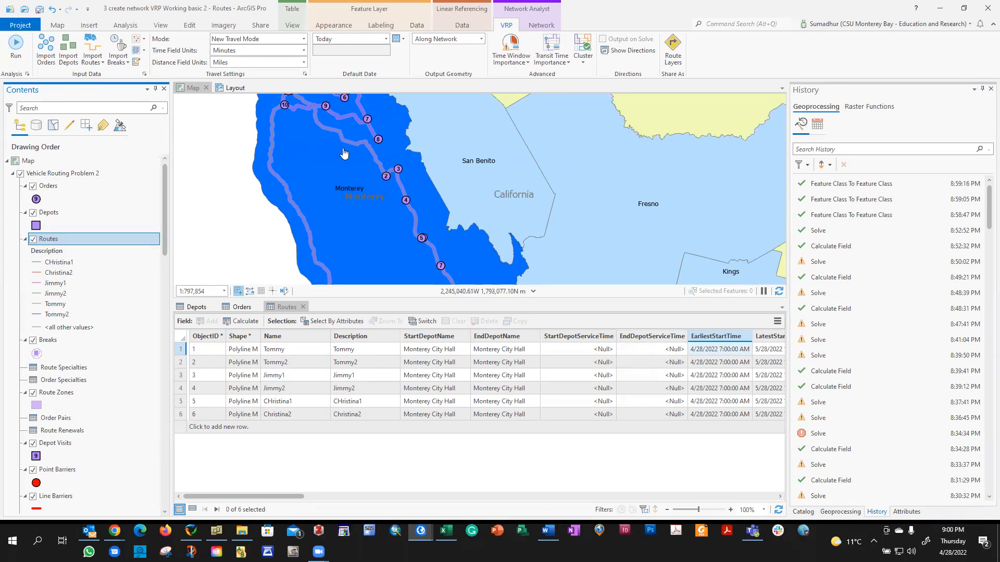
{"action": "scroll", "coordinate": [344, 151], "scroll_direction": "up", "scroll_amount": 2}
{"action": "left_click_drag", "start_coordinate": [326, 109], "coordinate": [386, 270]}
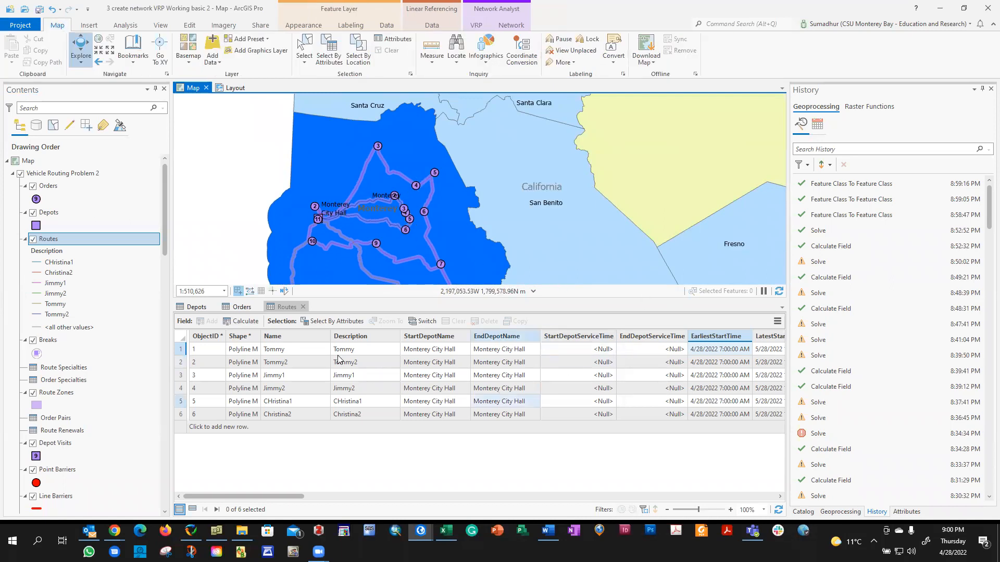
{"action": "left_click", "coordinate": [286, 307]}
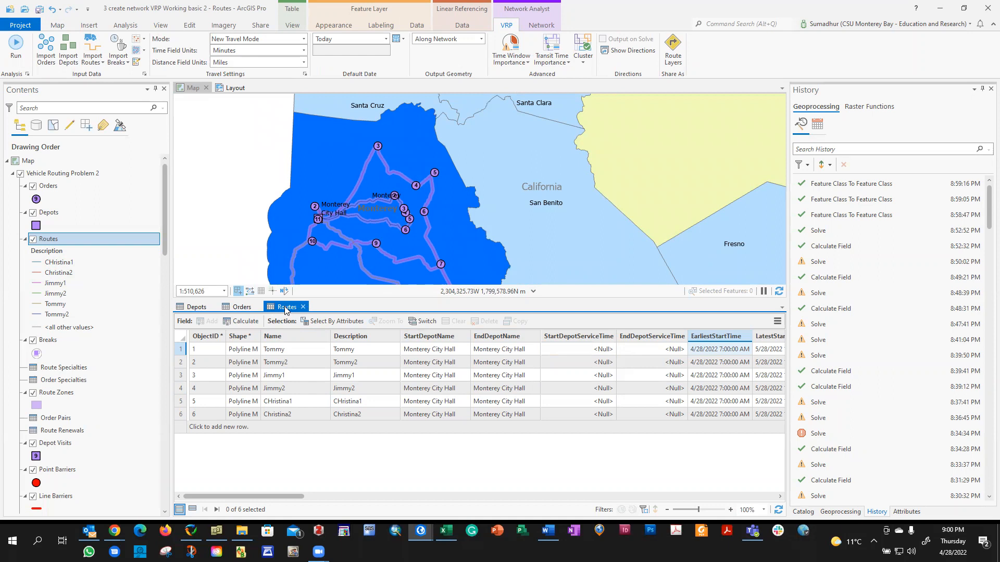
{"action": "scroll", "coordinate": [768, 235], "scroll_direction": "up", "scroll_amount": 1}
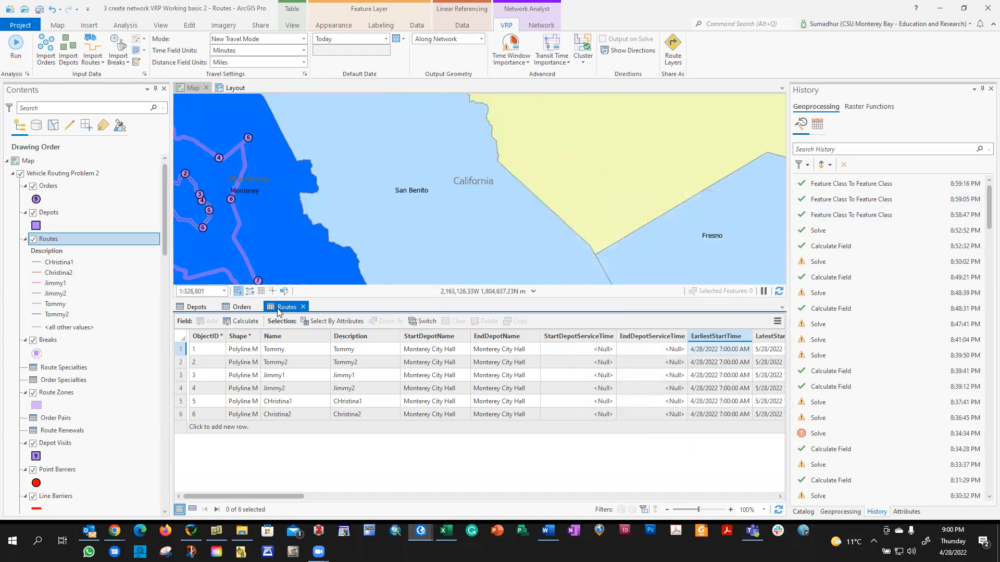
{"action": "left_click", "coordinate": [24, 244]}
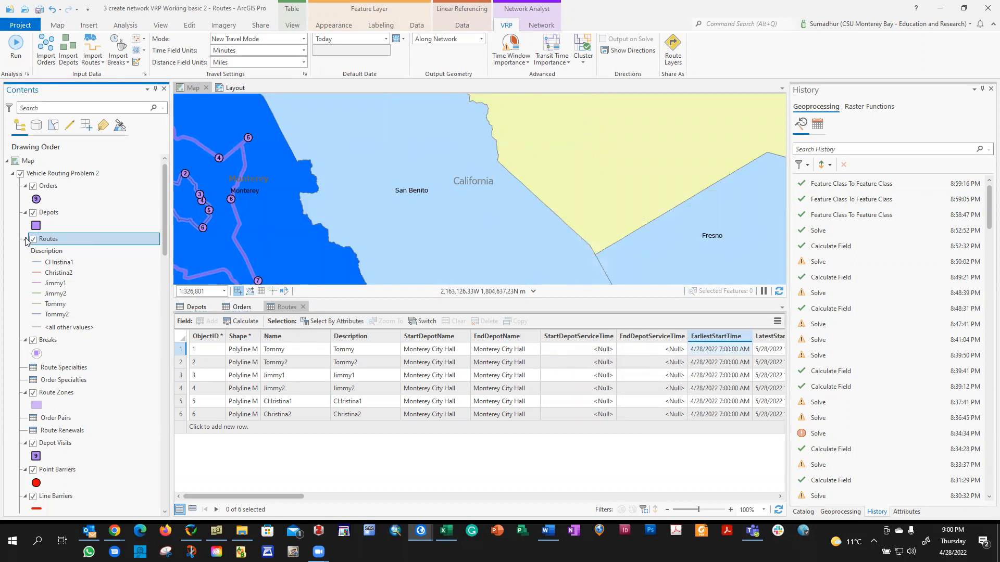
{"action": "left_click", "coordinate": [25, 239]}
Set the MaxOrderCount of the first route in the Routes table to 5.
{"action": "left_click", "coordinate": [241, 307]}
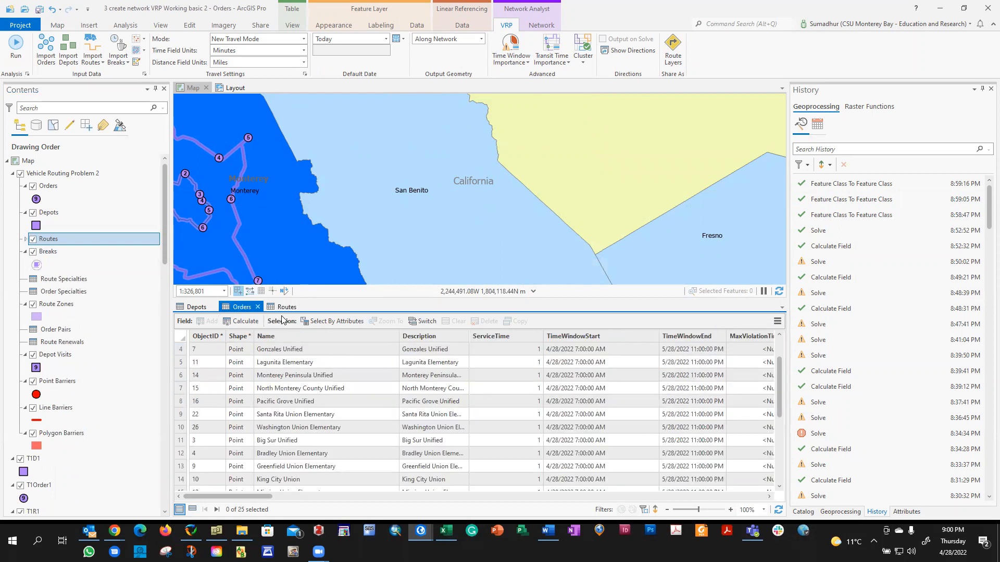
{"action": "left_click", "coordinate": [285, 307]}
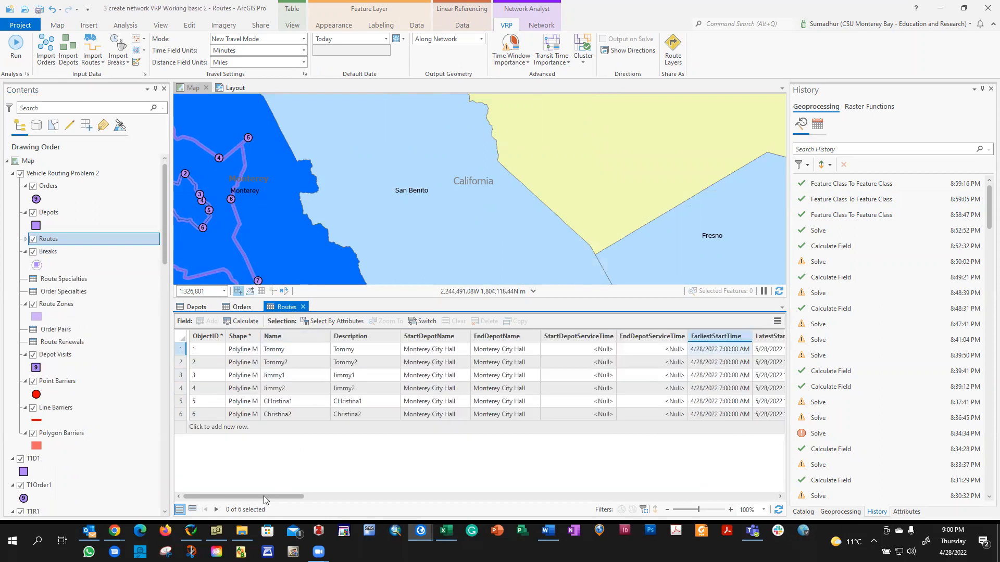
{"action": "left_click_drag", "start_coordinate": [264, 495], "coordinate": [475, 540]}
{"action": "left_click", "coordinate": [524, 351]}
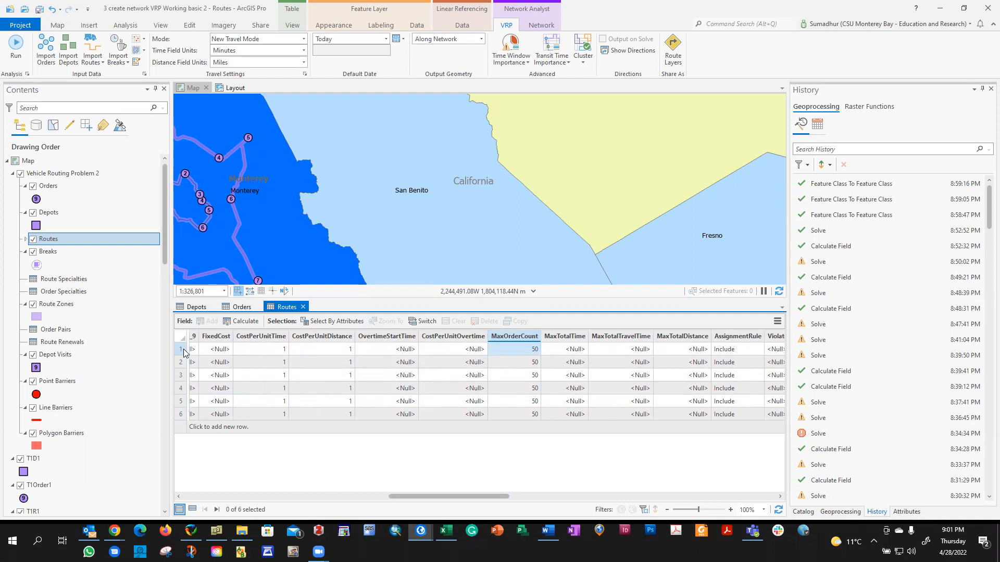
{"action": "double_click", "coordinate": [530, 349]}
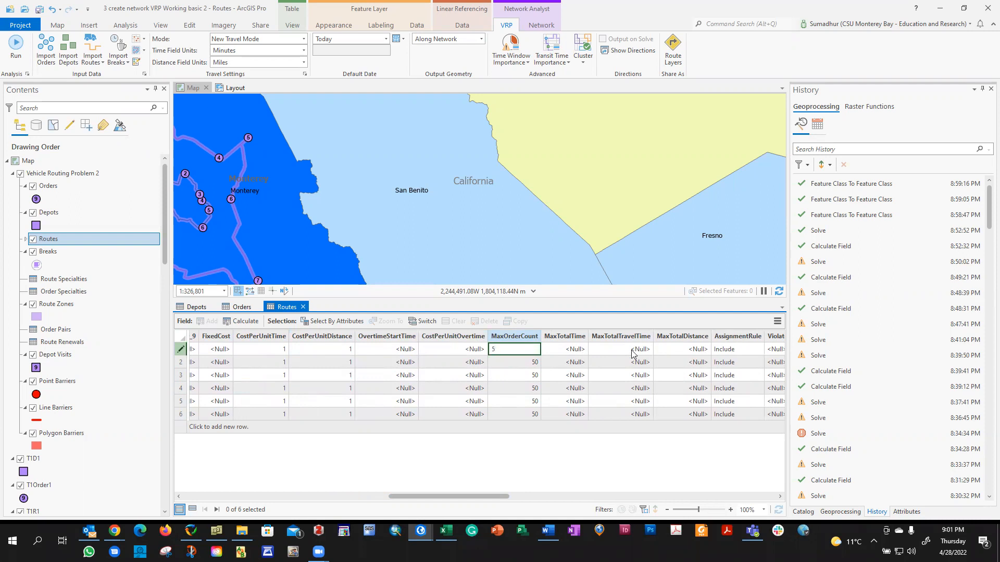
Calculate the MaxOrderCount field as 5 for all records in the Routes table.
{"action": "right_click", "coordinate": [510, 337]}
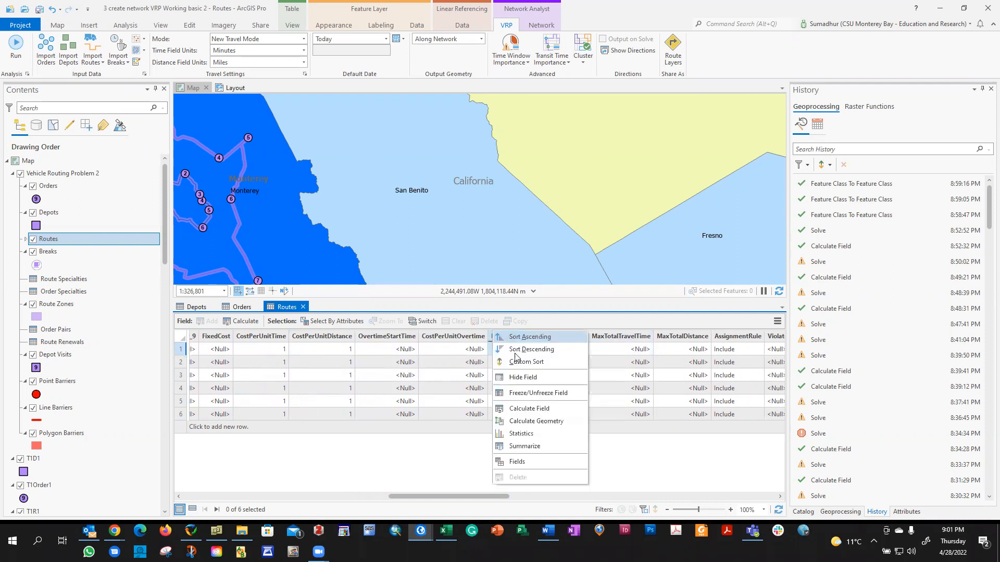
{"action": "left_click", "coordinate": [535, 410]}
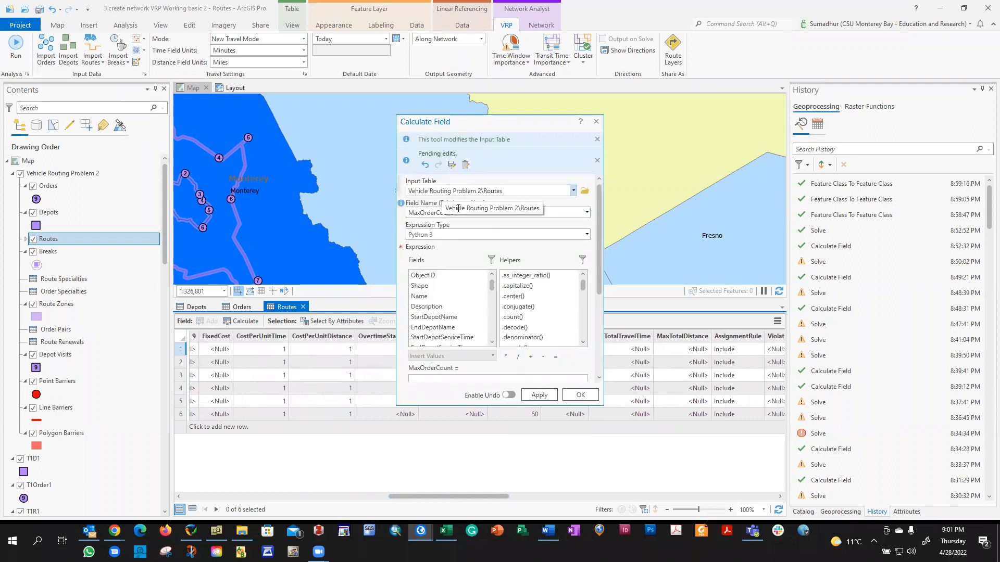
{"action": "scroll", "coordinate": [525, 297], "scroll_direction": "down", "scroll_amount": 3}
{"action": "scroll", "coordinate": [525, 298], "scroll_direction": "down", "scroll_amount": 2}
{"action": "scroll", "coordinate": [473, 336], "scroll_direction": "down", "scroll_amount": 7}
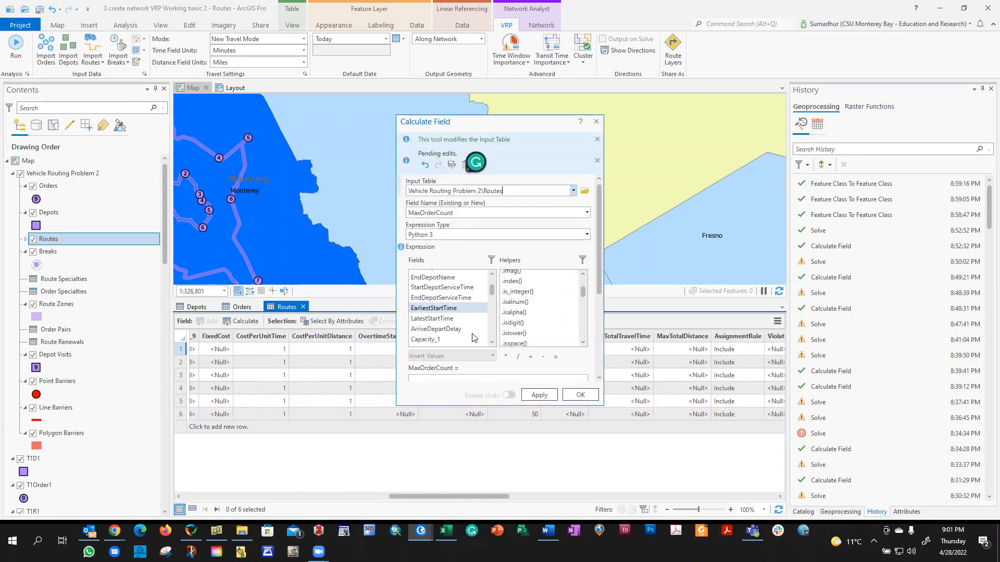
{"action": "scroll", "coordinate": [570, 358], "scroll_direction": "down", "scroll_amount": 1}
{"action": "left_click", "coordinate": [460, 353]}
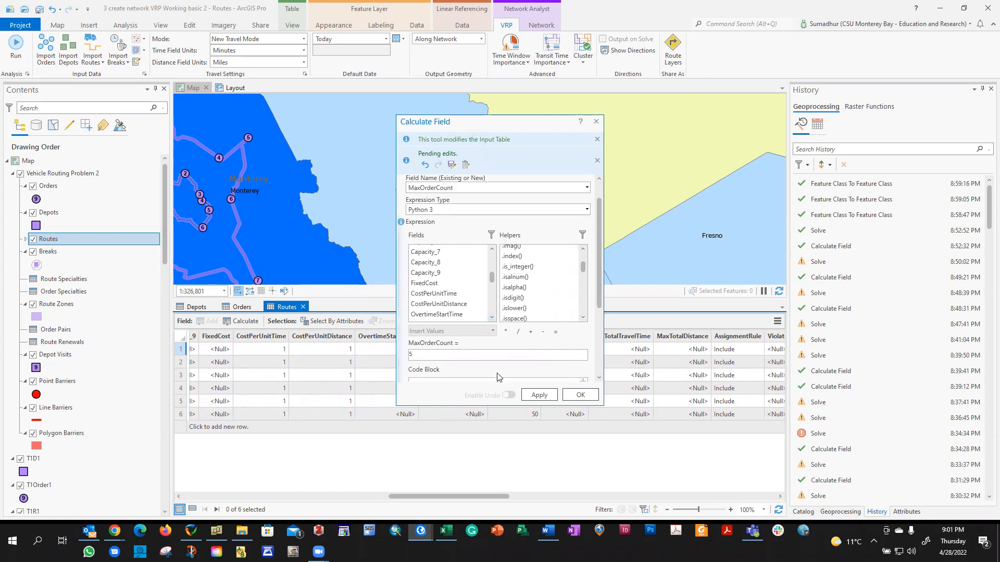
{"action": "left_click", "coordinate": [580, 397]}
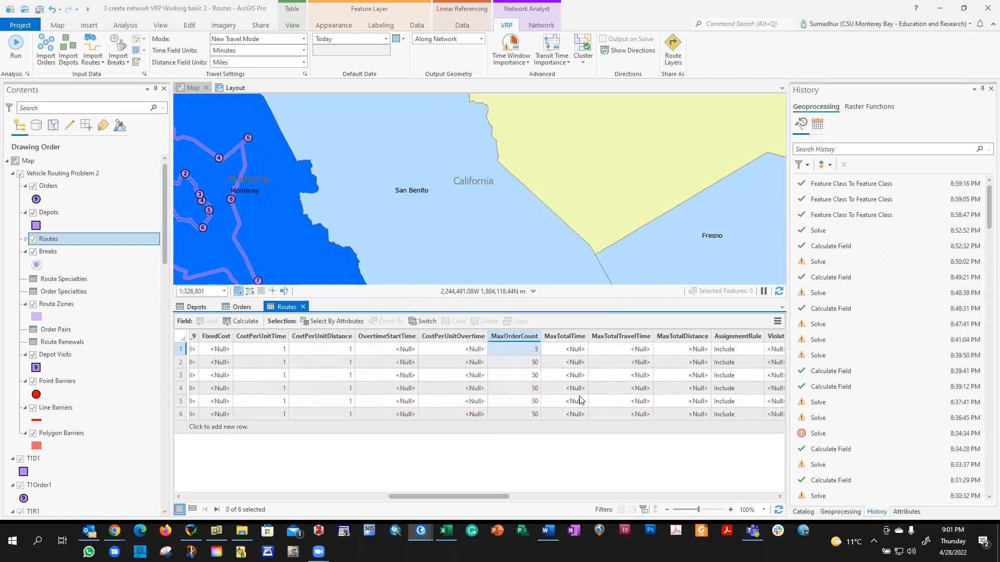
Solve Vehicle Routing Problem 2 again with the new maximum order count.
{"action": "left_click", "coordinate": [20, 25]}
{"action": "left_click", "coordinate": [26, 88]}
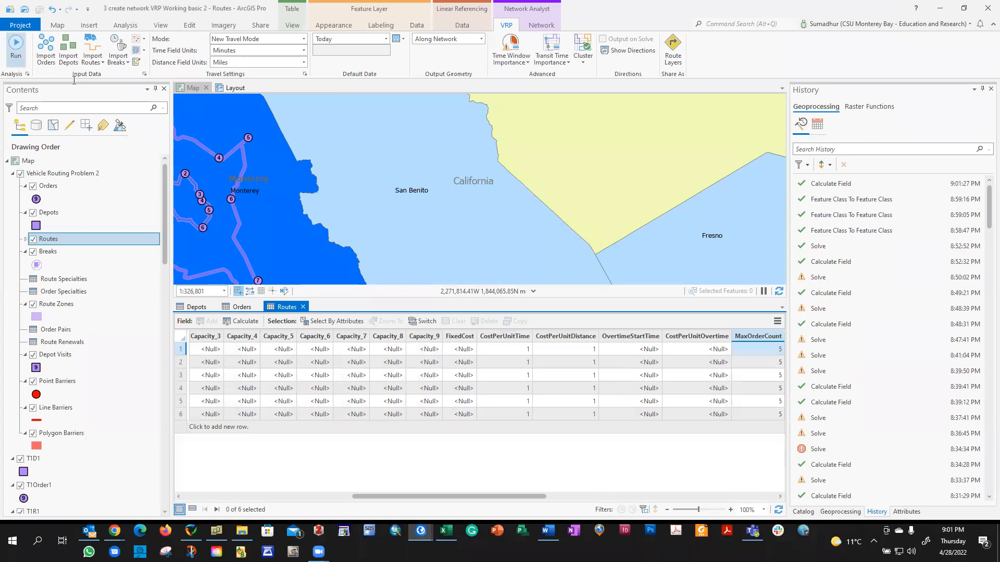
{"action": "mouse_move", "coordinate": [844, 224]}
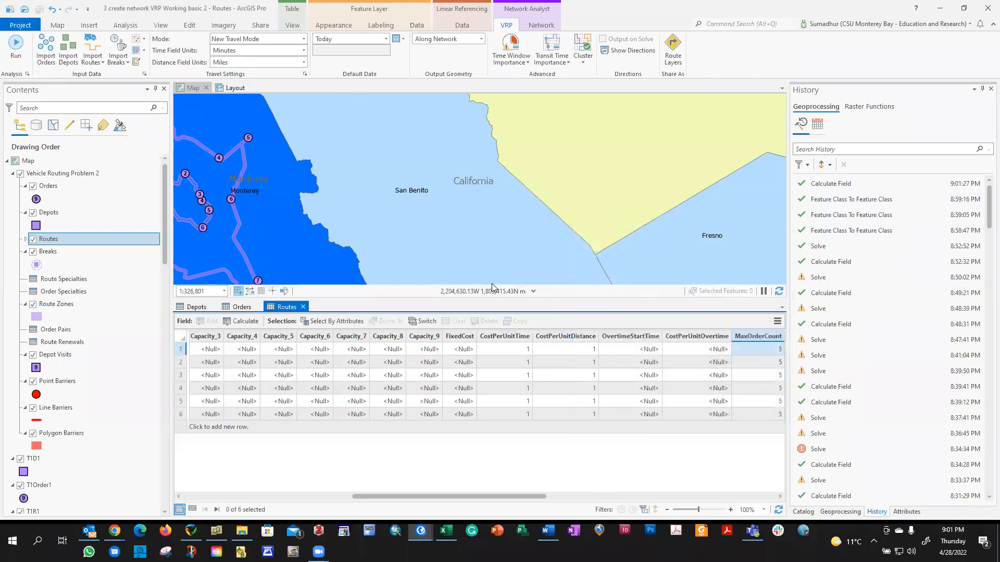
{"action": "left_click", "coordinate": [19, 50]}
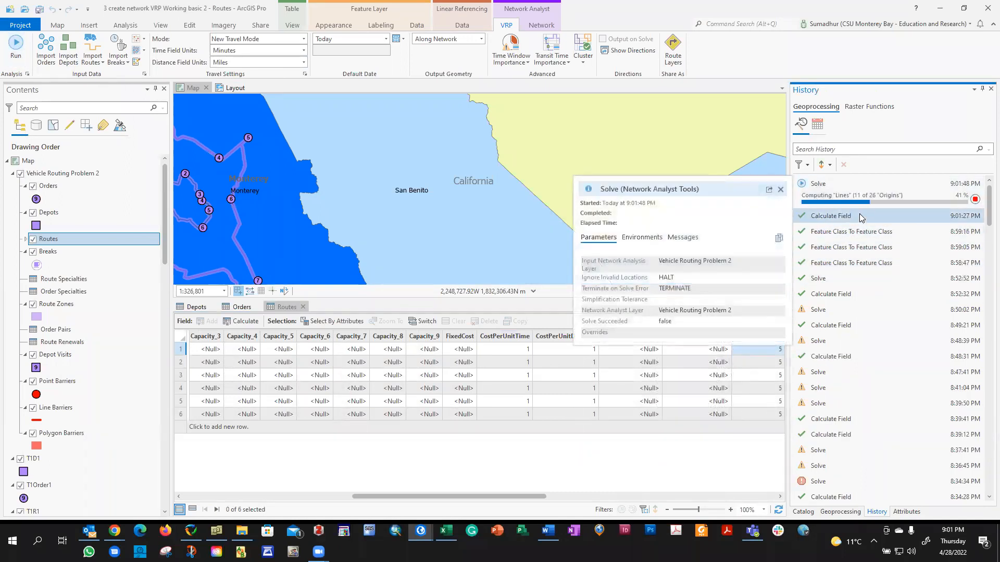
{"action": "mouse_move", "coordinate": [851, 195]}
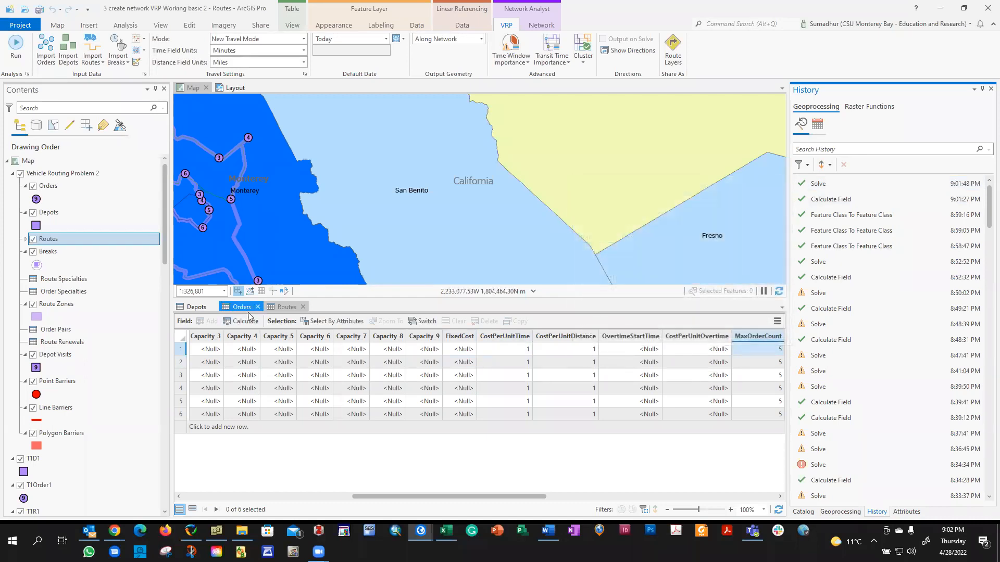
Check the order count, cost and time fields and the route names in the Routes table, and examine the routes on the map.
{"action": "left_click_drag", "start_coordinate": [459, 498], "coordinate": [648, 497]}
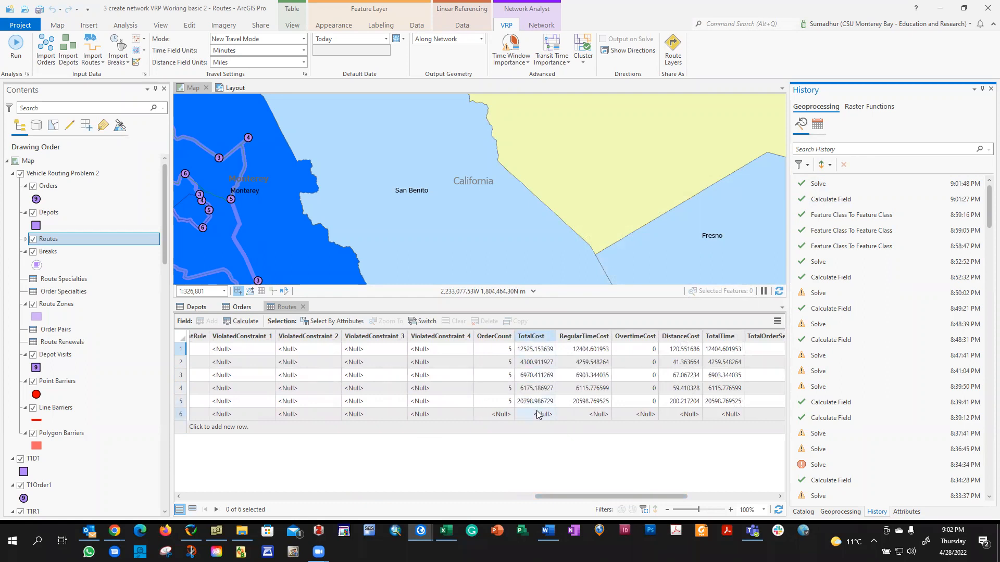
{"action": "left_click_drag", "start_coordinate": [626, 497], "coordinate": [245, 497]}
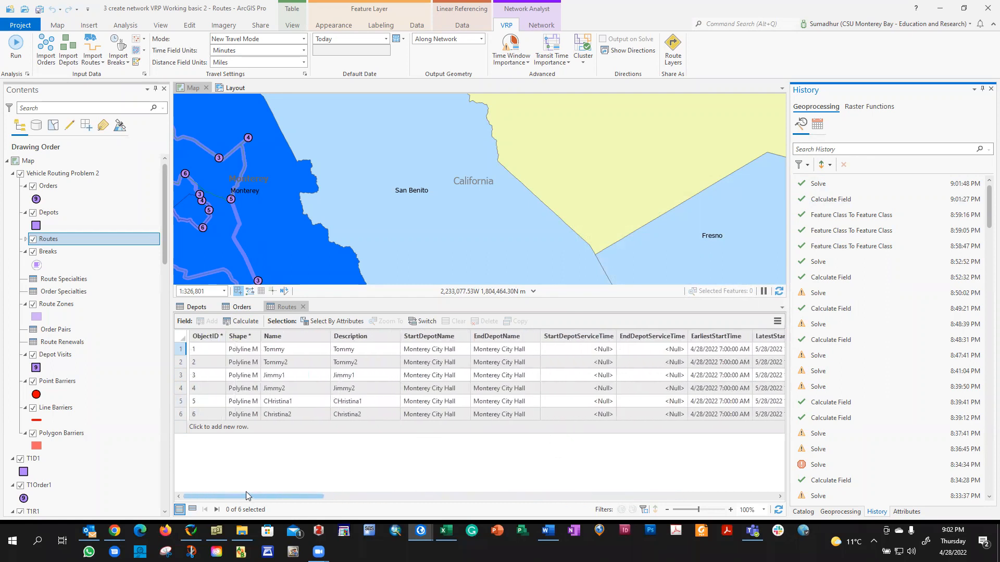
{"action": "left_click_drag", "start_coordinate": [281, 234], "coordinate": [567, 228]}
{"action": "scroll", "coordinate": [566, 227], "scroll_direction": "down", "scroll_amount": 2}
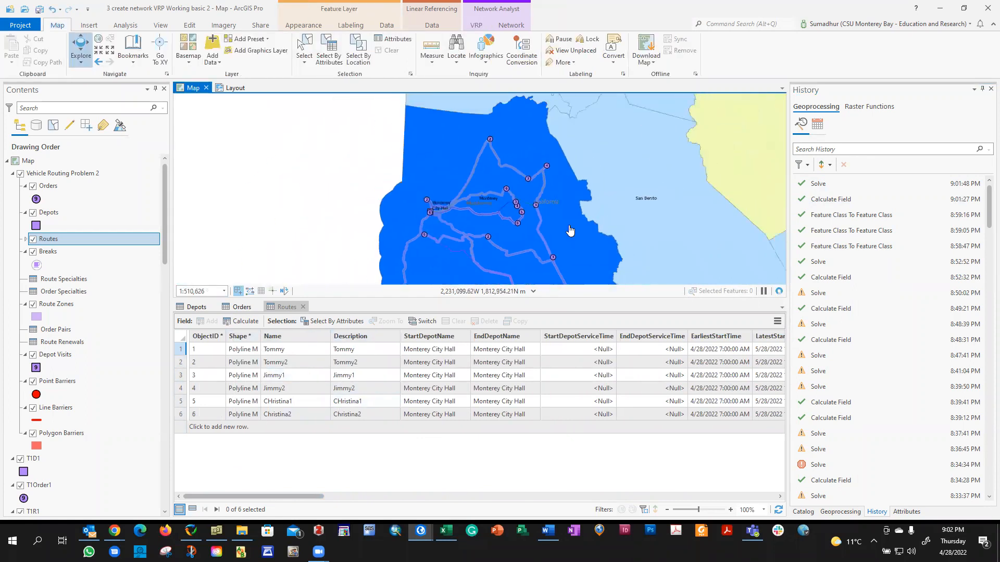
Examine the solved routes on the map, and review the time window fields of the starting point in the Depots table.
{"action": "left_click_drag", "start_coordinate": [601, 255], "coordinate": [564, 191]}
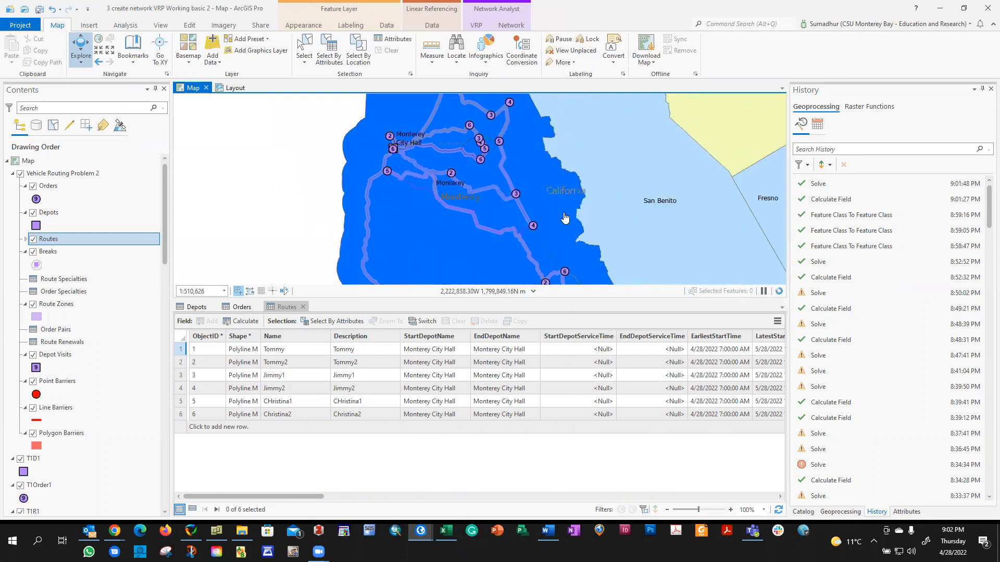
{"action": "scroll", "coordinate": [565, 218], "scroll_direction": "down", "scroll_amount": 2}
{"action": "left_click_drag", "start_coordinate": [564, 239], "coordinate": [519, 182]}
{"action": "scroll", "coordinate": [518, 182], "scroll_direction": "down", "scroll_amount": 2}
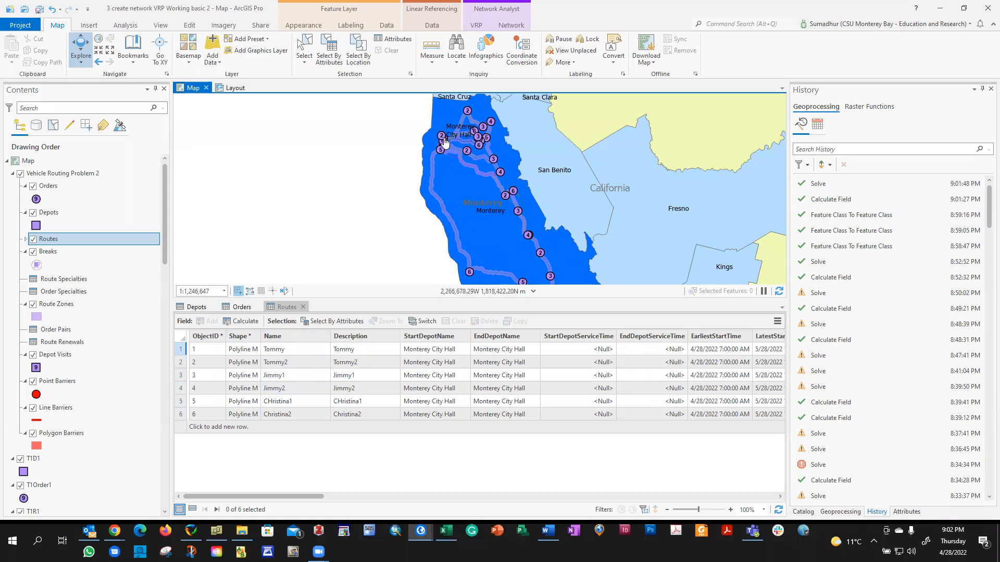
{"action": "left_click", "coordinate": [242, 307]}
{"action": "left_click", "coordinate": [197, 307]}
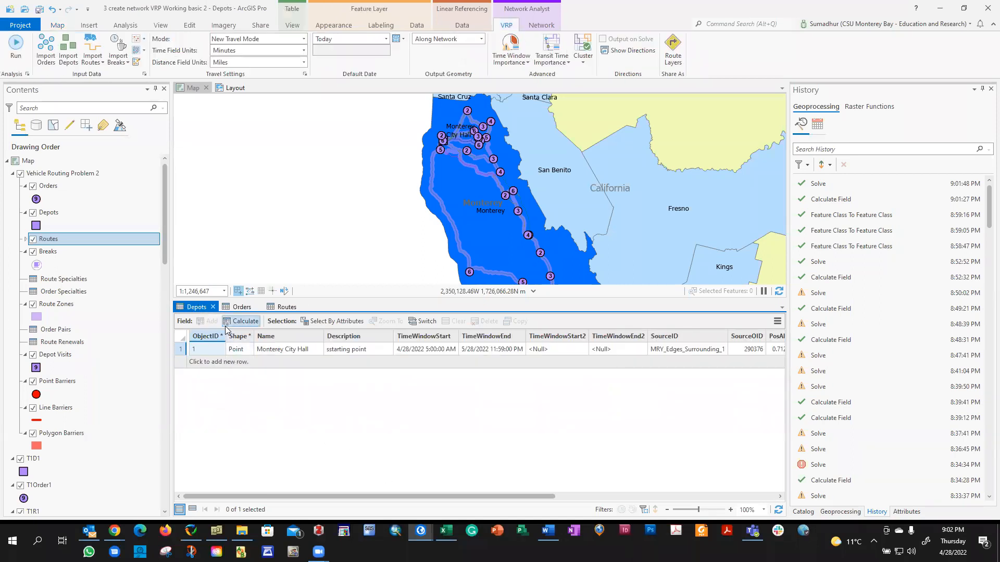
{"action": "left_click_drag", "start_coordinate": [425, 496], "coordinate": [520, 497]}
{"action": "left_click", "coordinate": [323, 350]}
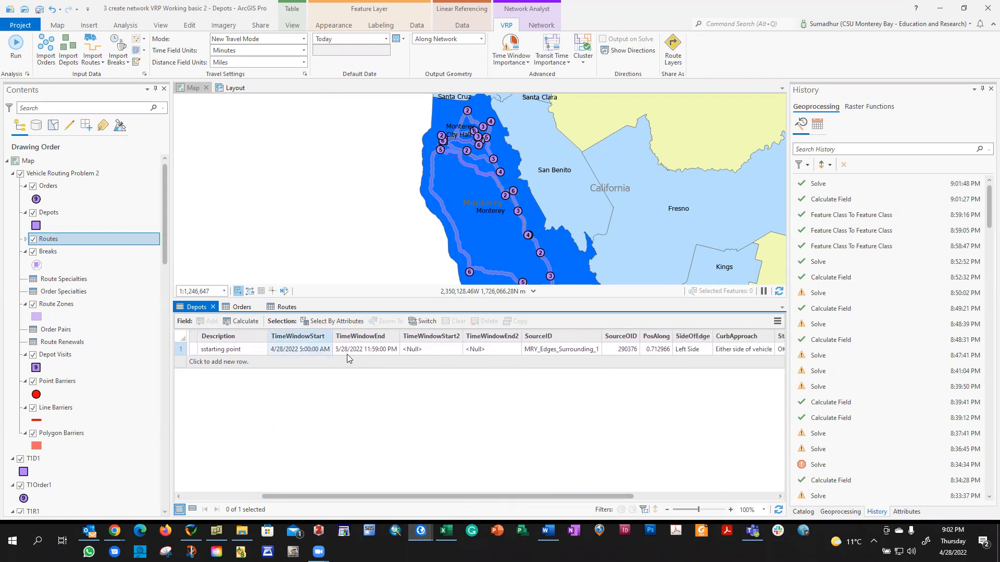
{"action": "left_click", "coordinate": [352, 353]}
{"action": "left_click_drag", "start_coordinate": [459, 495], "coordinate": [308, 432]}
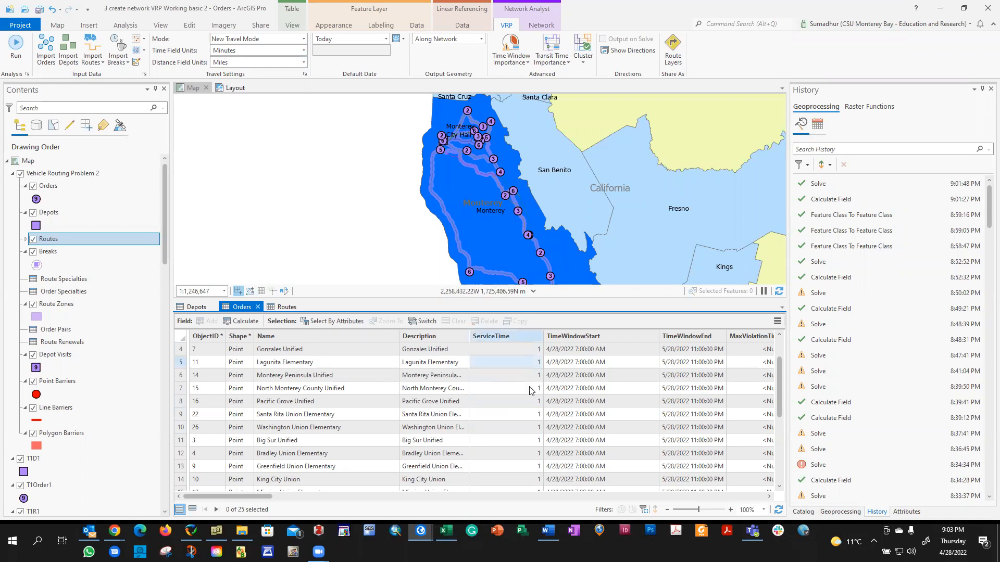
Calculate the PickupQuantity_1 field as 1 for all records in the Orders table.
{"action": "left_click_drag", "start_coordinate": [261, 495], "coordinate": [290, 496]}
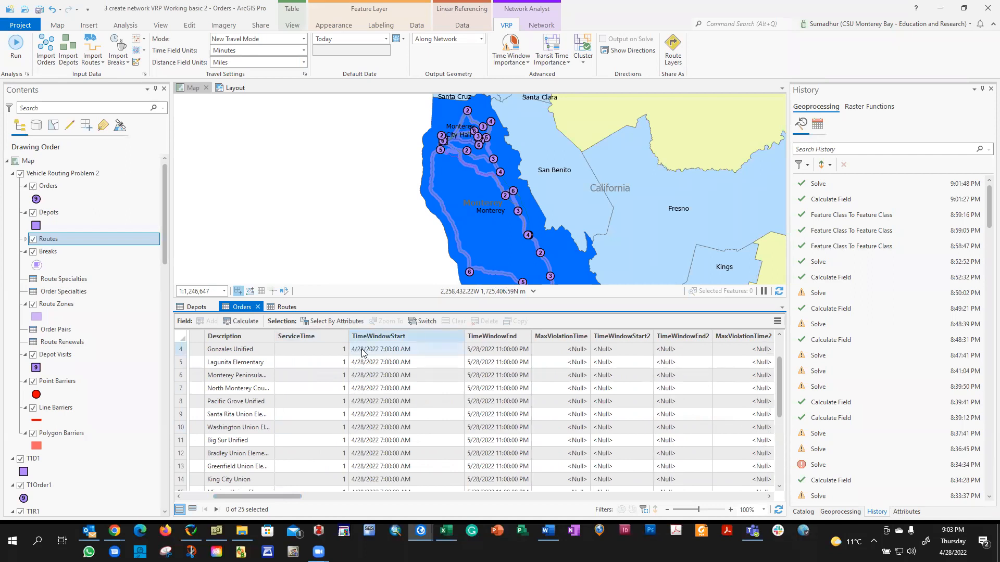
{"action": "left_click_drag", "start_coordinate": [290, 495], "coordinate": [384, 496]}
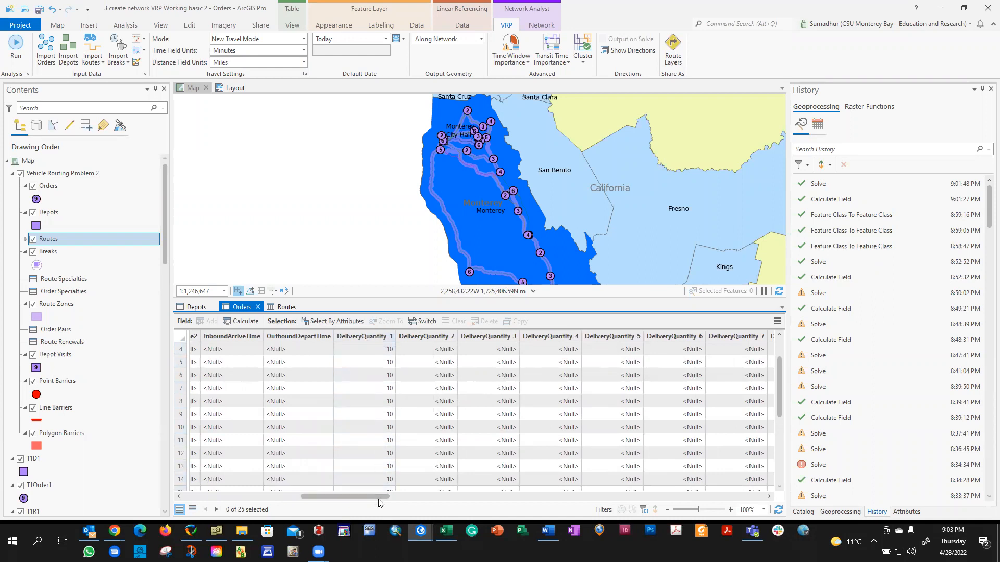
{"action": "left_click_drag", "start_coordinate": [379, 499], "coordinate": [448, 496]}
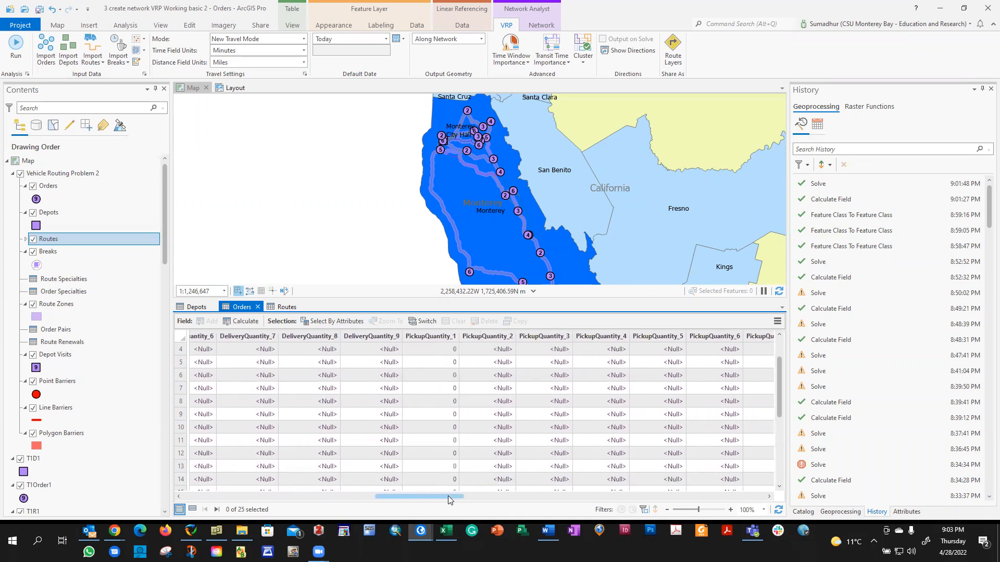
{"action": "right_click", "coordinate": [433, 336]}
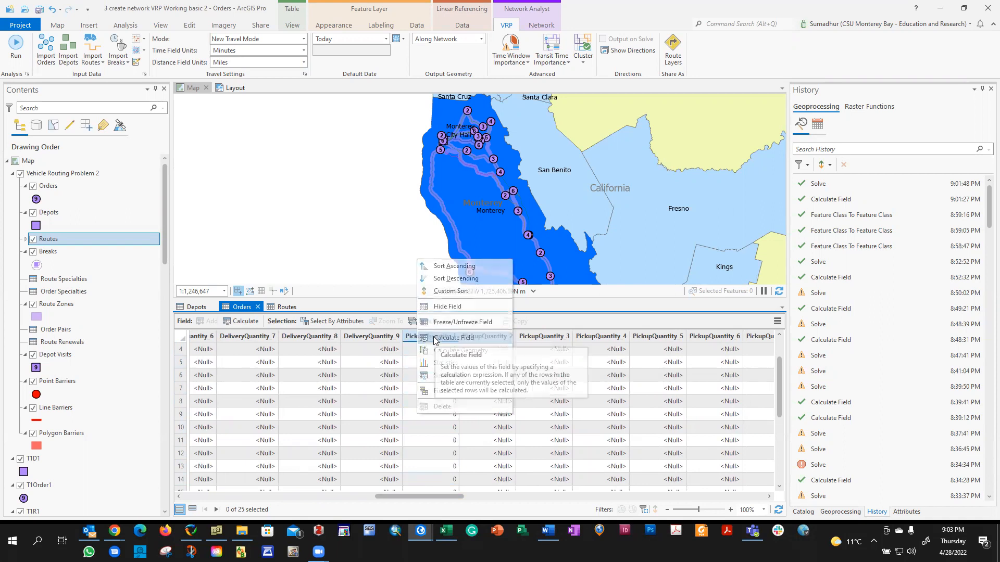
{"action": "left_click", "coordinate": [433, 336]}
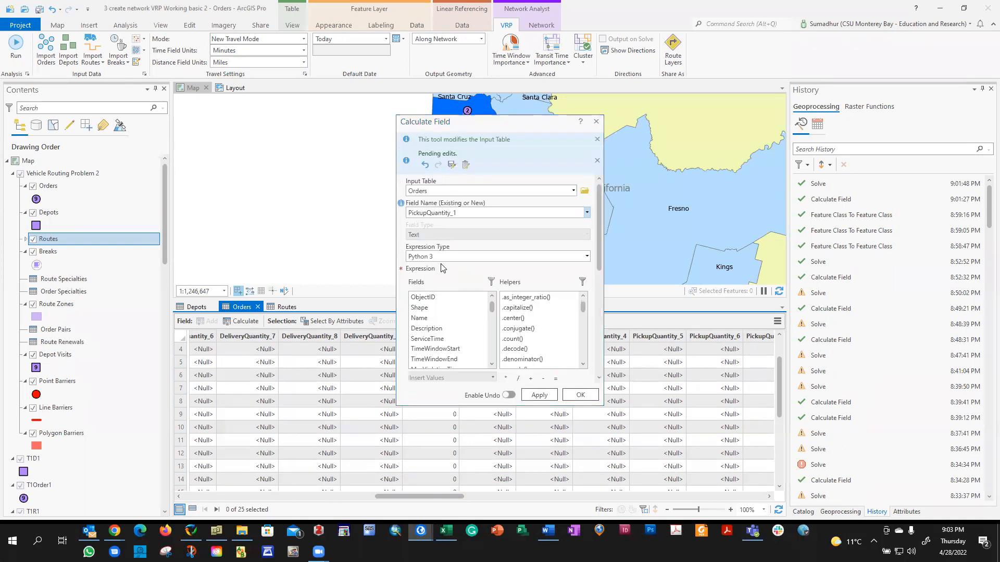
{"action": "scroll", "coordinate": [444, 280], "scroll_direction": "down", "scroll_amount": 15}
{"action": "scroll", "coordinate": [446, 375], "scroll_direction": "down", "scroll_amount": 1}
{"action": "left_click", "coordinate": [450, 356]}
{"action": "left_click", "coordinate": [575, 396]}
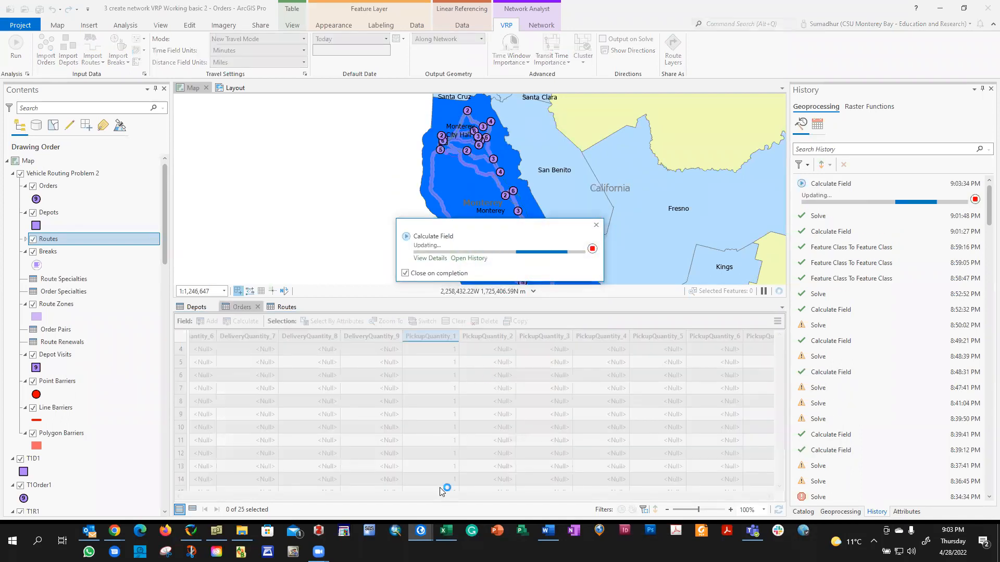
Review the route names, sequence, cumulative distance, arrival time, wait time and distance-to-network fields in the Orders table.
{"action": "left_click_drag", "start_coordinate": [402, 495], "coordinate": [558, 496]}
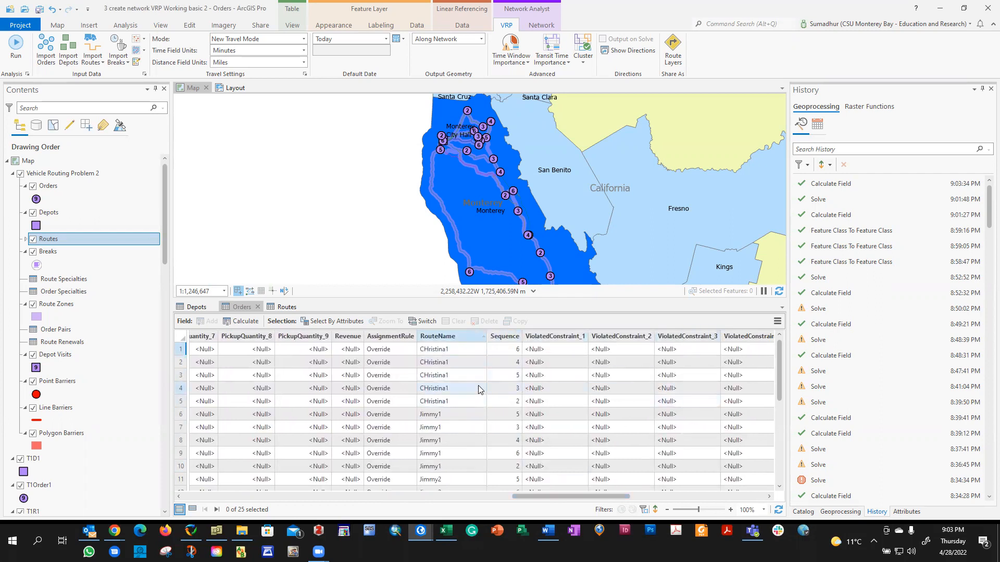
{"action": "scroll", "coordinate": [533, 486], "scroll_direction": "down", "scroll_amount": 2}
{"action": "left_click_drag", "start_coordinate": [576, 497], "coordinate": [660, 497]}
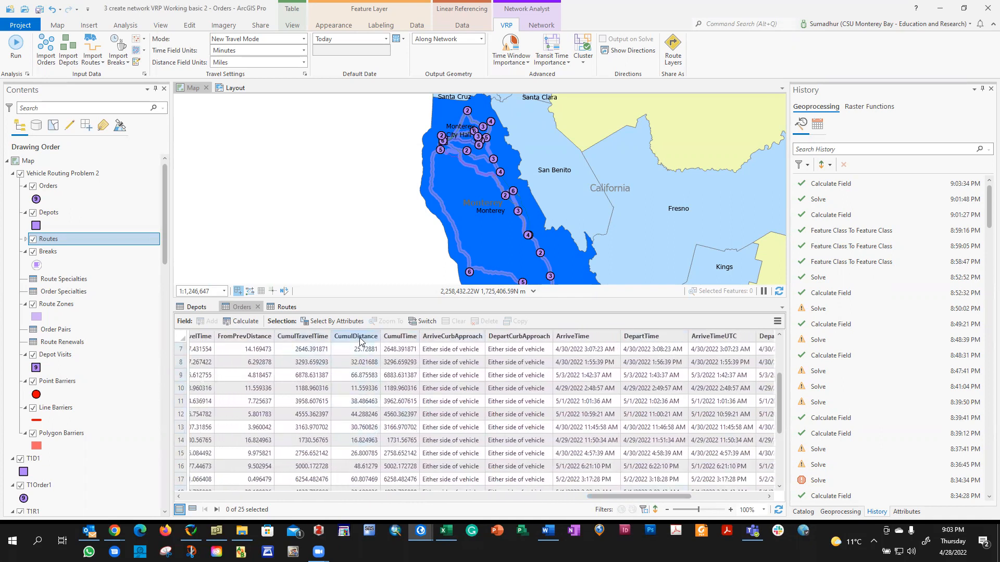
{"action": "left_click_drag", "start_coordinate": [636, 501], "coordinate": [694, 498]}
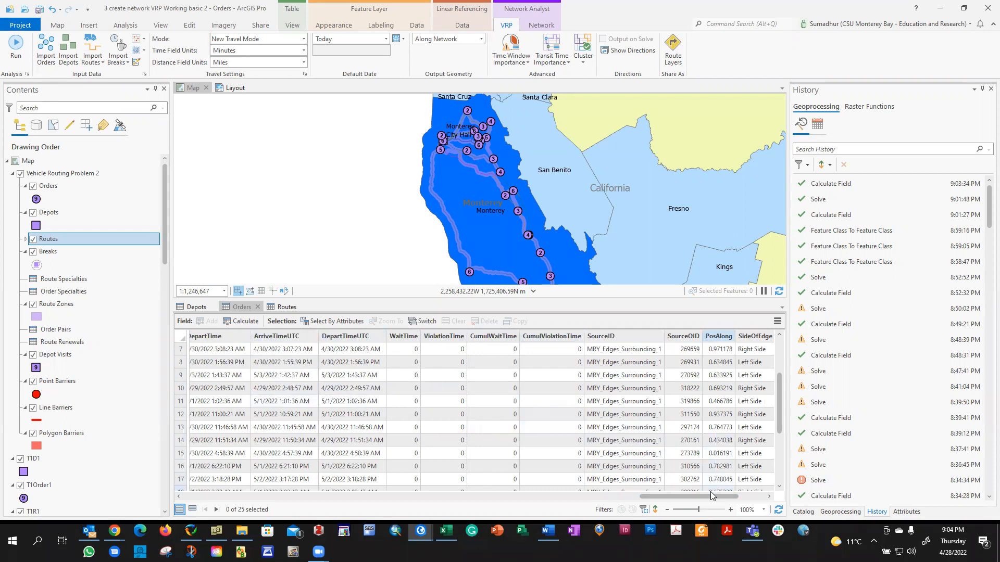
{"action": "left_click_drag", "start_coordinate": [711, 498], "coordinate": [743, 498]}
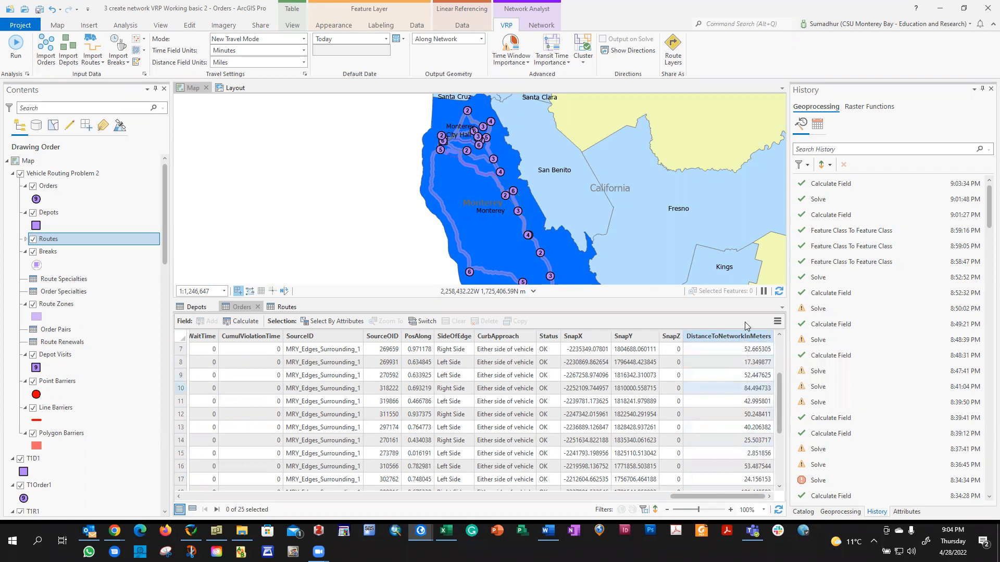
{"action": "left_click", "coordinate": [747, 353]}
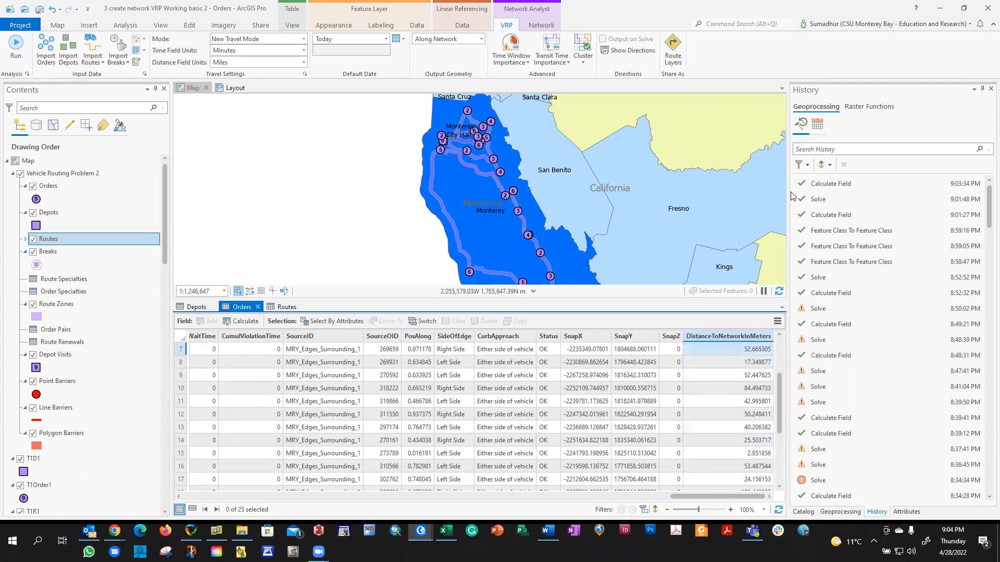
{"action": "left_click_drag", "start_coordinate": [646, 500], "coordinate": [190, 491]}
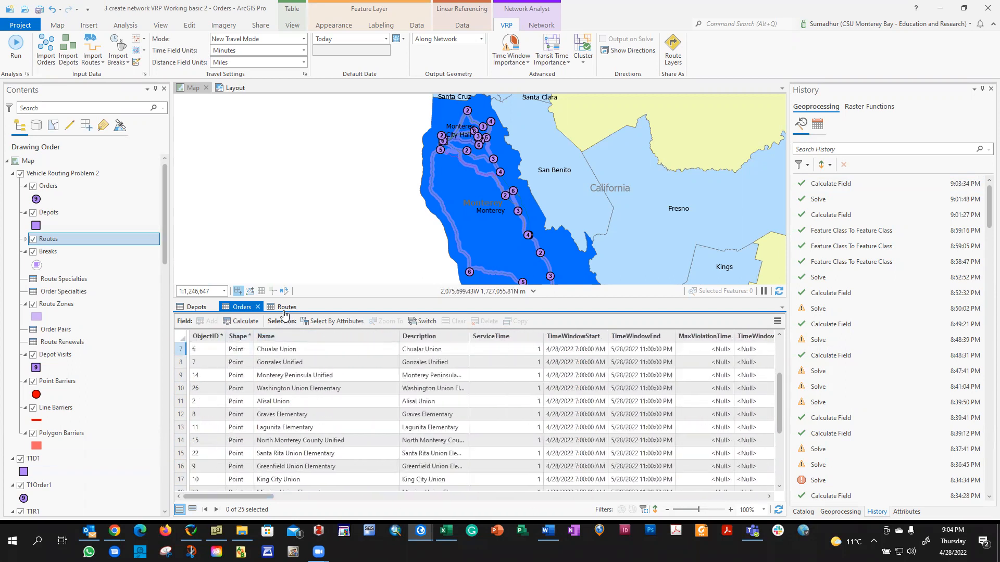
Review the depot names, start time limits, capacities, unit costs and maximum order count in the Routes table.
{"action": "left_click", "coordinate": [287, 307]}
{"action": "left_click_drag", "start_coordinate": [304, 500], "coordinate": [331, 496]}
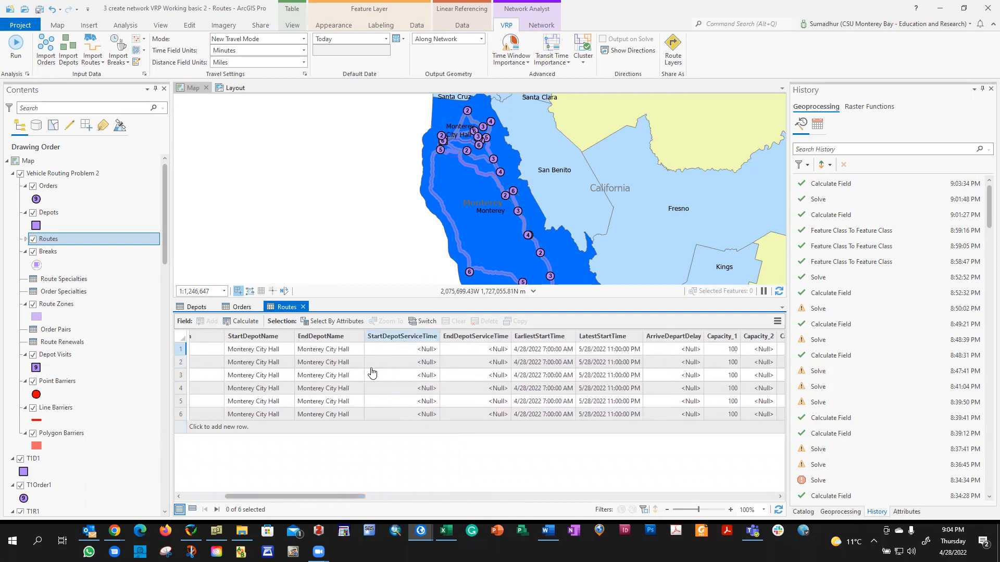
{"action": "left_click", "coordinate": [255, 337]}
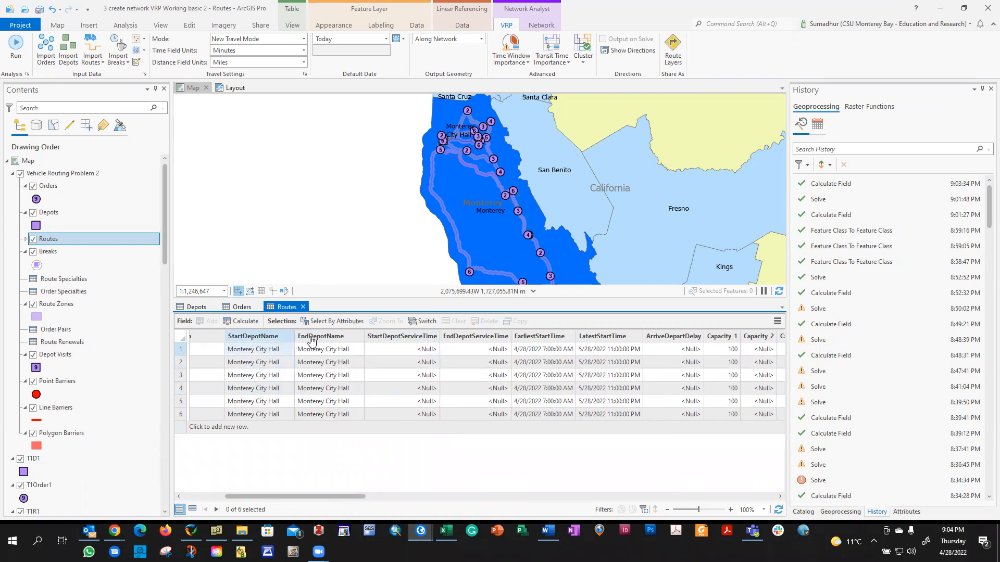
{"action": "left_click_drag", "start_coordinate": [317, 499], "coordinate": [383, 497]}
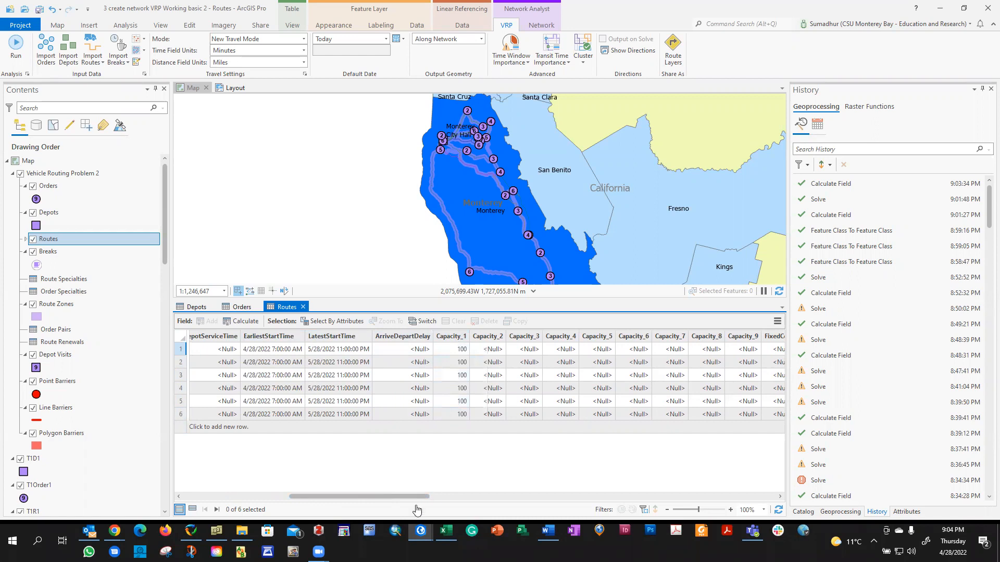
{"action": "left_click_drag", "start_coordinate": [414, 497], "coordinate": [532, 497]}
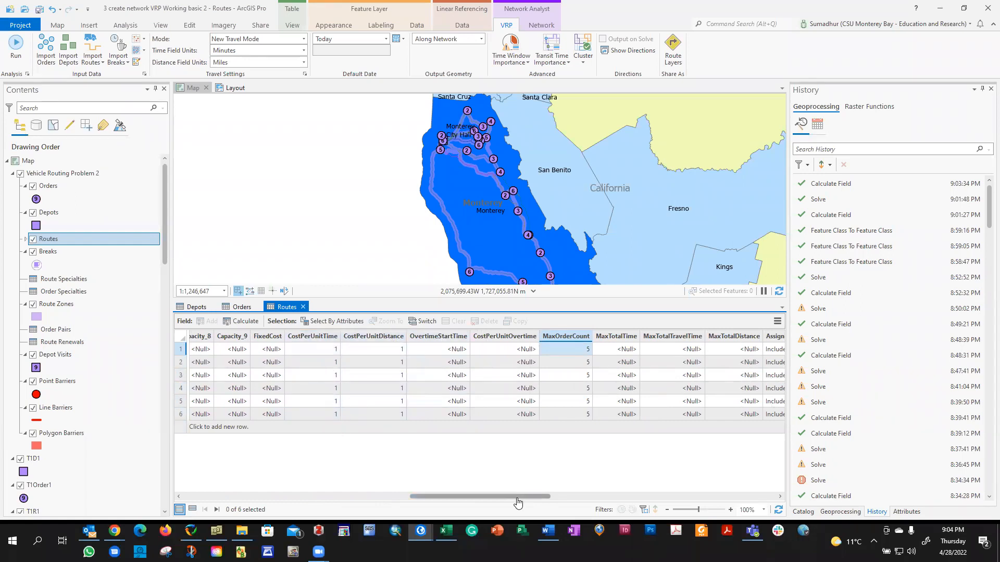
{"action": "left_click_drag", "start_coordinate": [526, 498], "coordinate": [587, 498]}
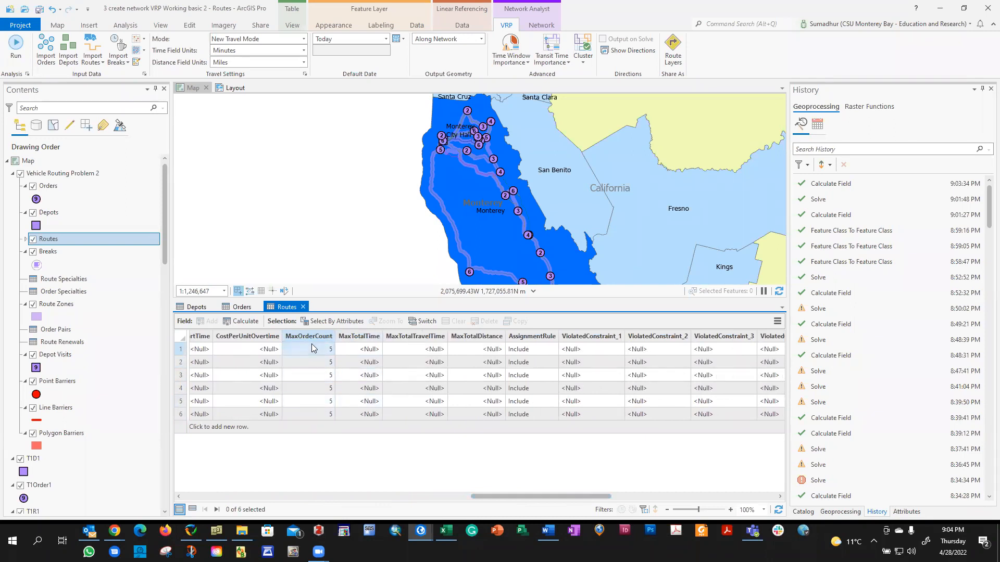
{"action": "left_click_drag", "start_coordinate": [569, 497], "coordinate": [801, 511]}
Compare the start times, end times, total times and distances in the Routes table with the southern route on the map.
{"action": "left_click", "coordinate": [698, 362]}
{"action": "left_click", "coordinate": [259, 352]}
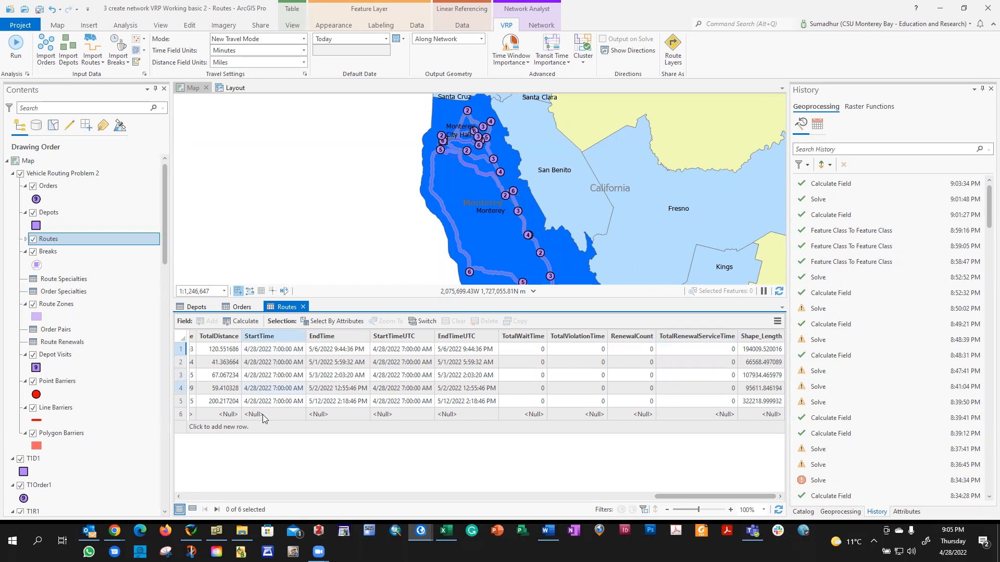
{"action": "left_click", "coordinate": [319, 350]}
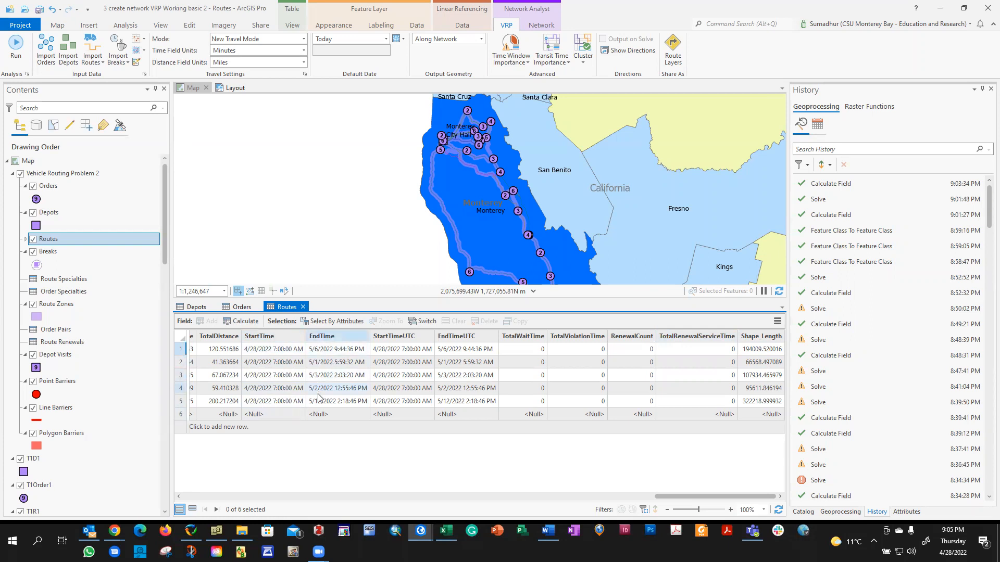
{"action": "left_click", "coordinate": [256, 403]}
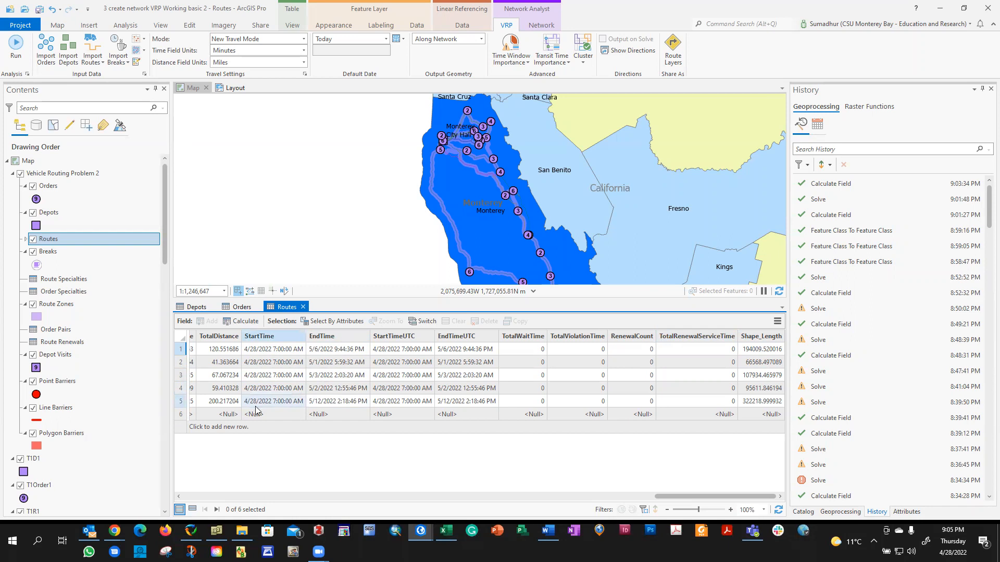
{"action": "left_click", "coordinate": [326, 403]}
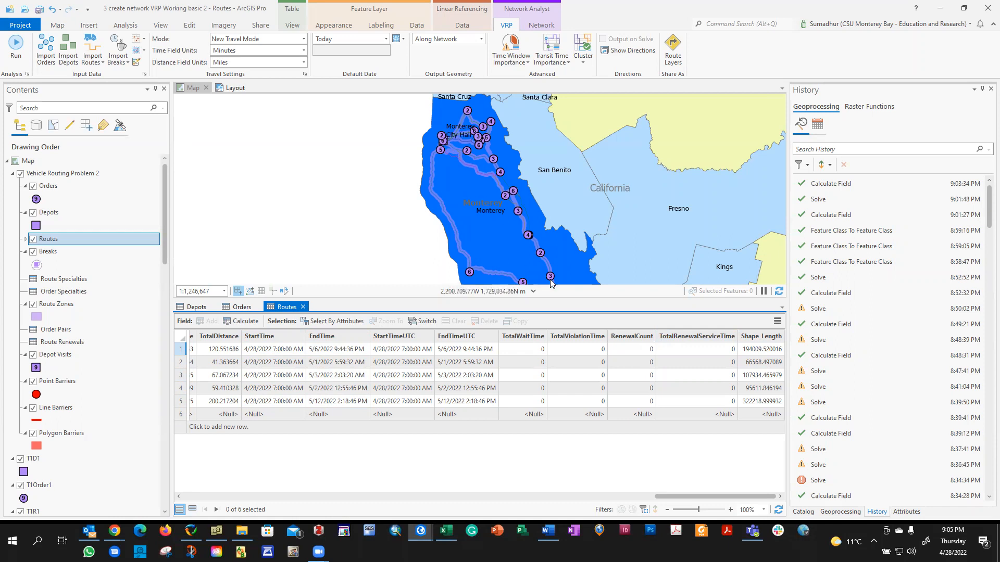
{"action": "left_click_drag", "start_coordinate": [525, 238], "coordinate": [439, 186]}
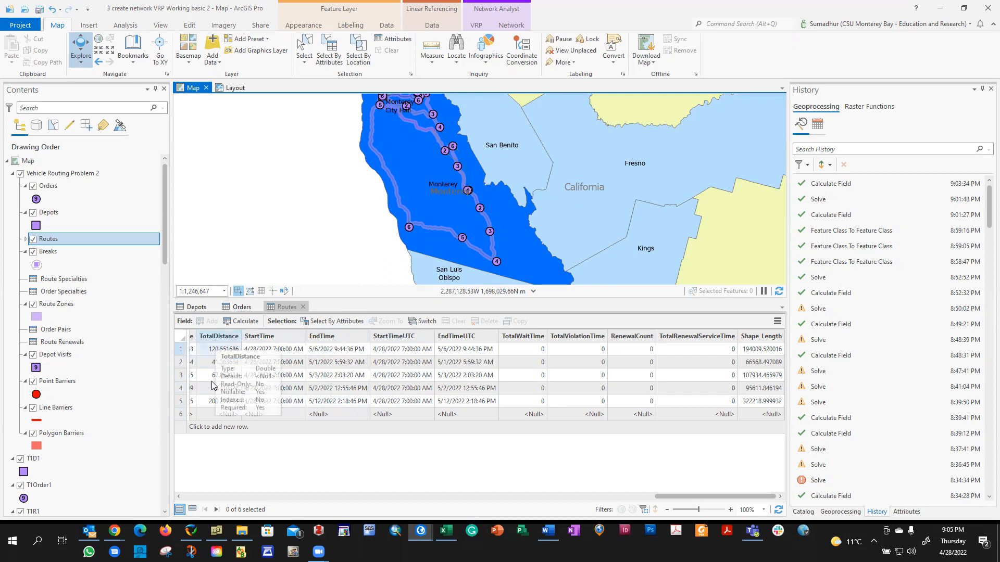
{"action": "left_click_drag", "start_coordinate": [679, 498], "coordinate": [628, 498]}
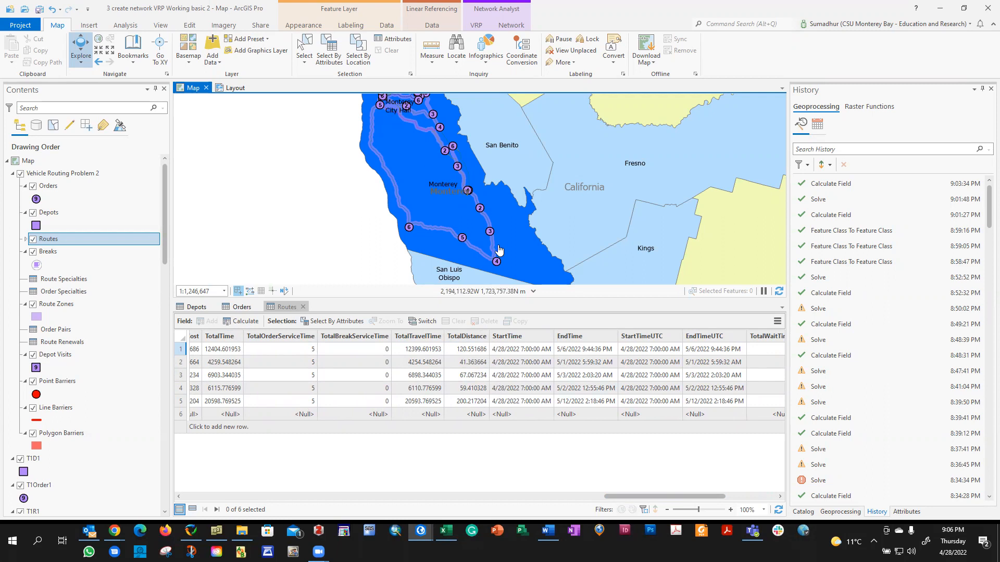
{"action": "left_click", "coordinate": [544, 337]}
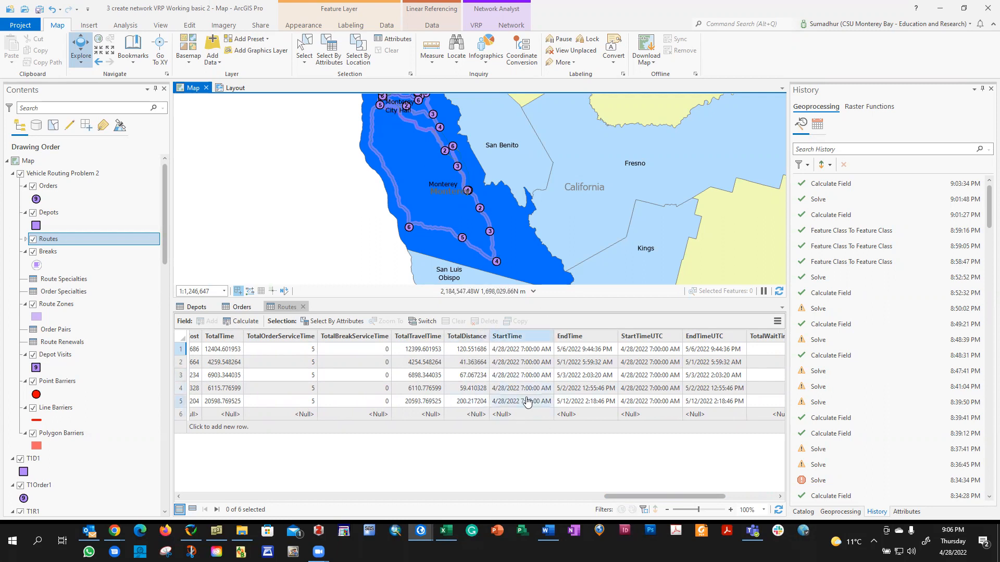
{"action": "left_click_drag", "start_coordinate": [638, 498], "coordinate": [670, 505]}
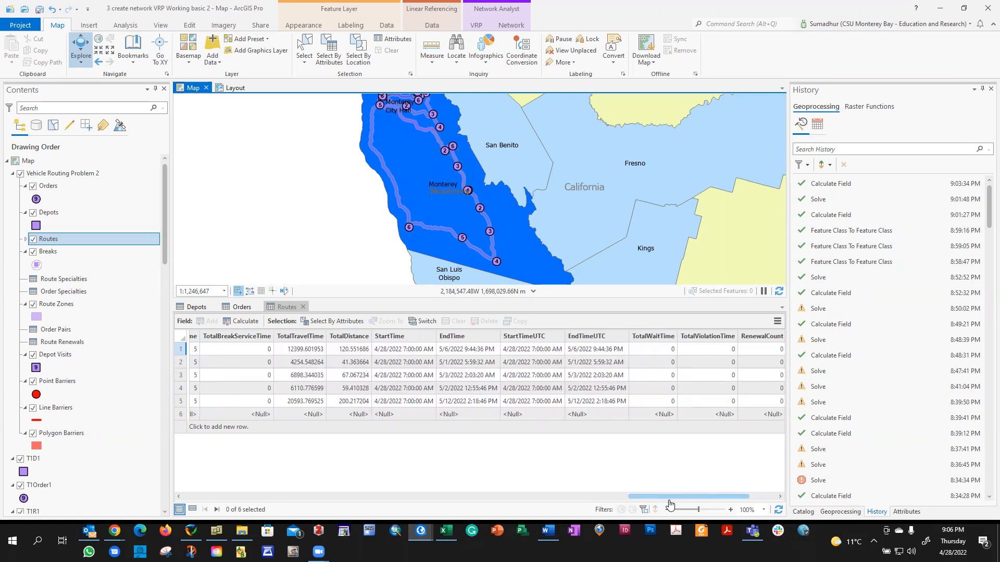
{"action": "left_click_drag", "start_coordinate": [676, 504], "coordinate": [704, 504]}
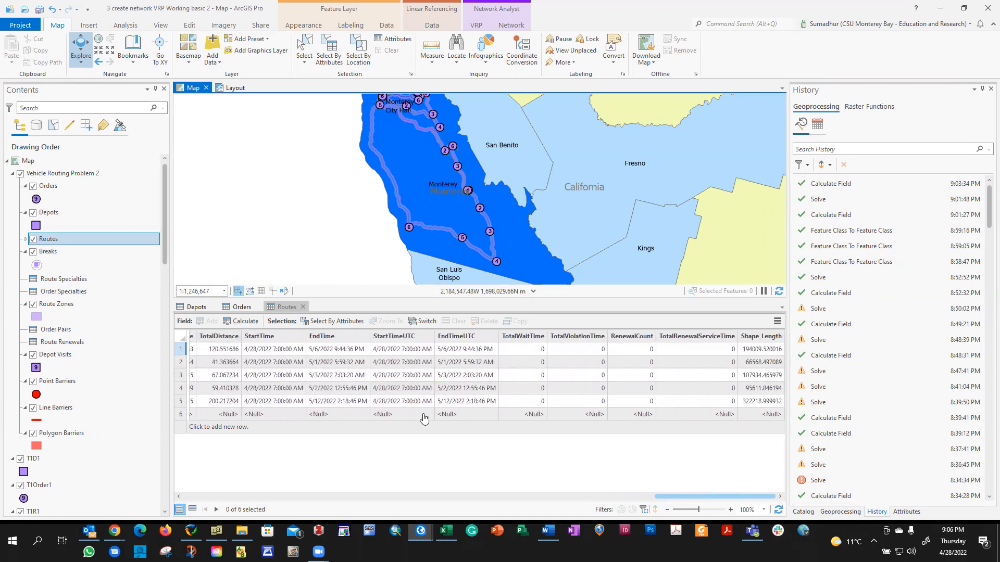
Solve Vehicle Routing Problem 2 again with the new pickup quantities, and expand the legend of its Routes layer.
{"action": "left_click", "coordinate": [240, 307]}
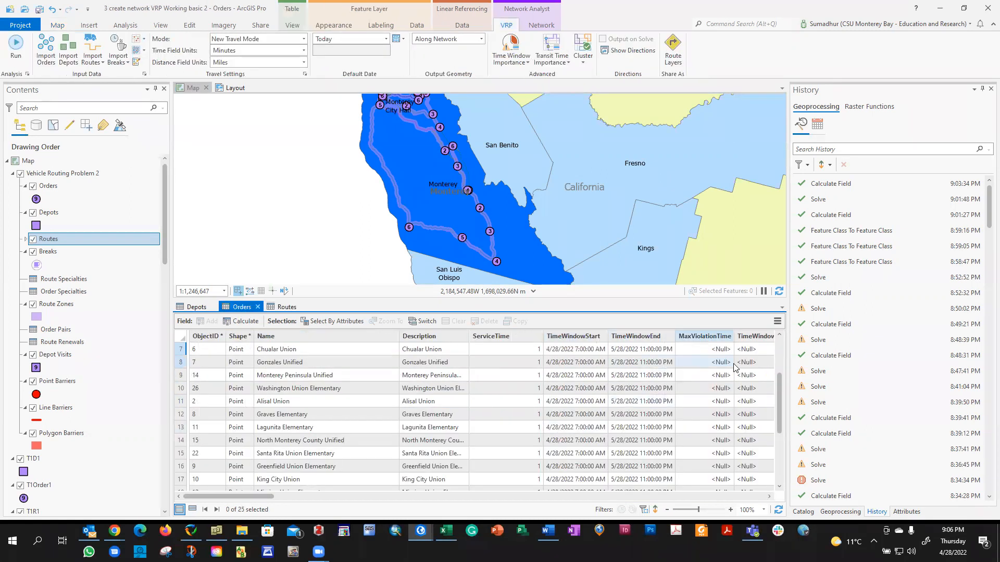
{"action": "left_click", "coordinate": [15, 44]}
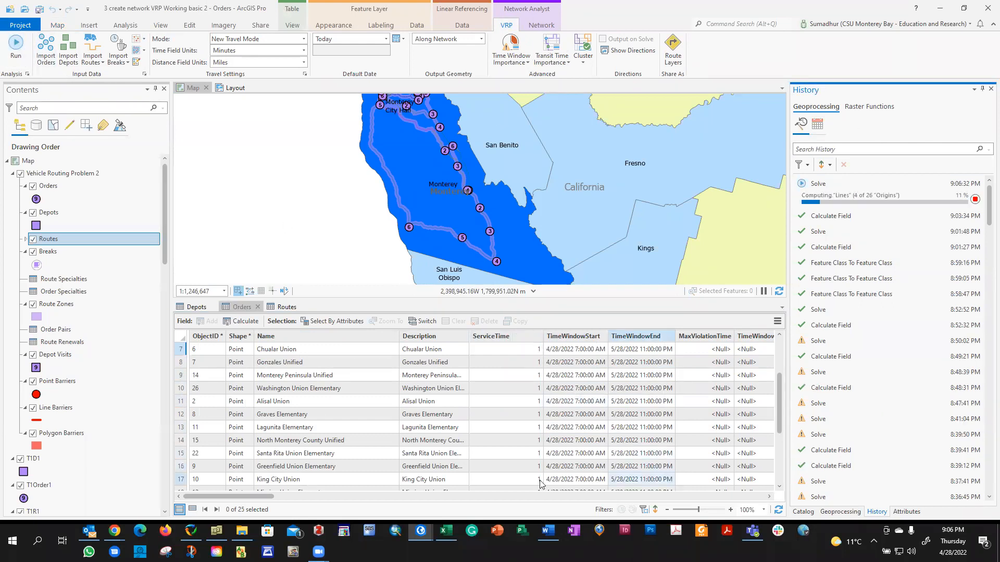
{"action": "left_click_drag", "start_coordinate": [220, 500], "coordinate": [765, 498]}
{"action": "mouse_move", "coordinate": [916, 202]}
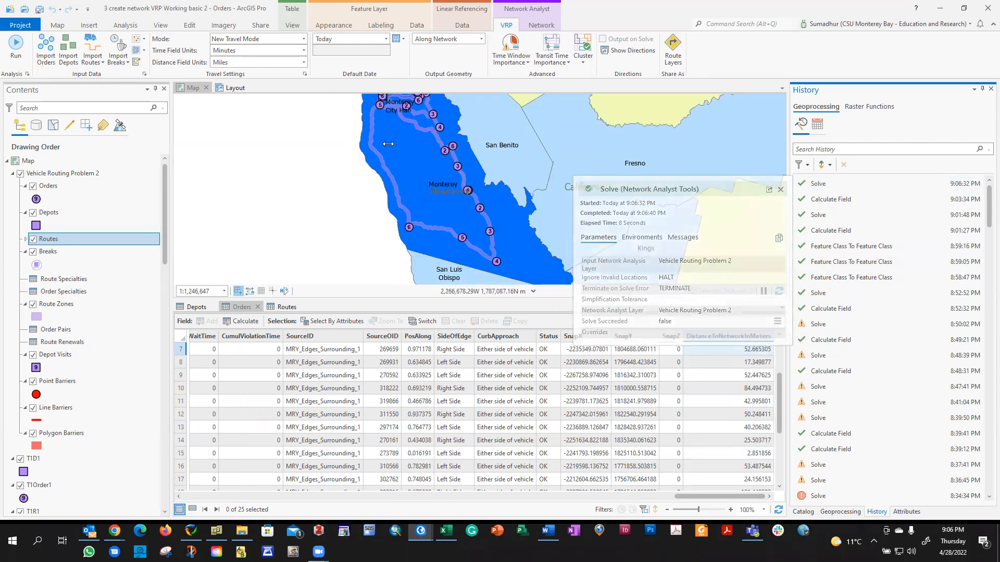
{"action": "left_click", "coordinate": [24, 239]}
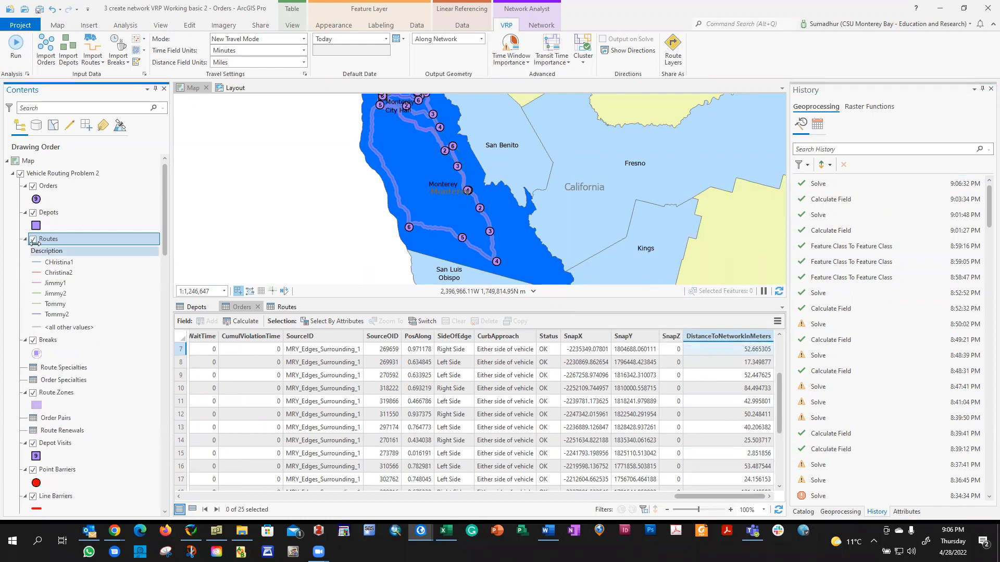
Open the unique-value symbology of the Routes layer and check the line shape options for the first route class.
{"action": "right_click", "coordinate": [68, 238]}
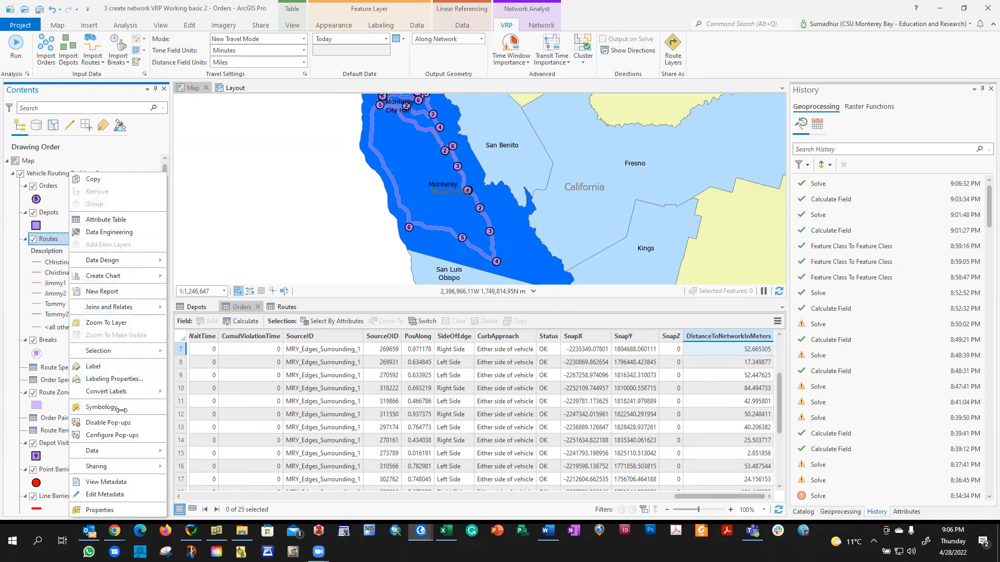
{"action": "left_click", "coordinate": [103, 407]}
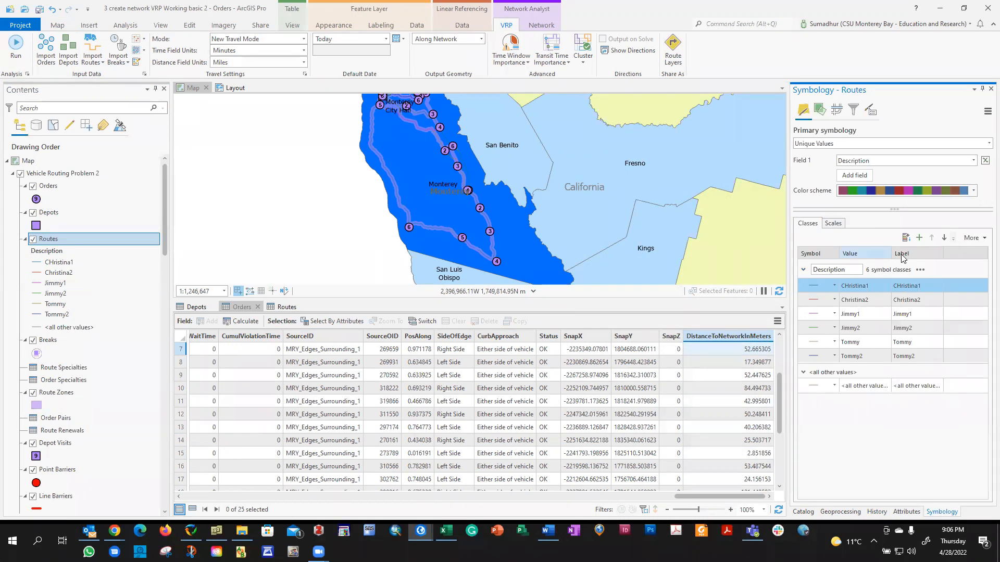
{"action": "left_click", "coordinate": [803, 270]}
{"action": "left_click", "coordinate": [803, 270]}
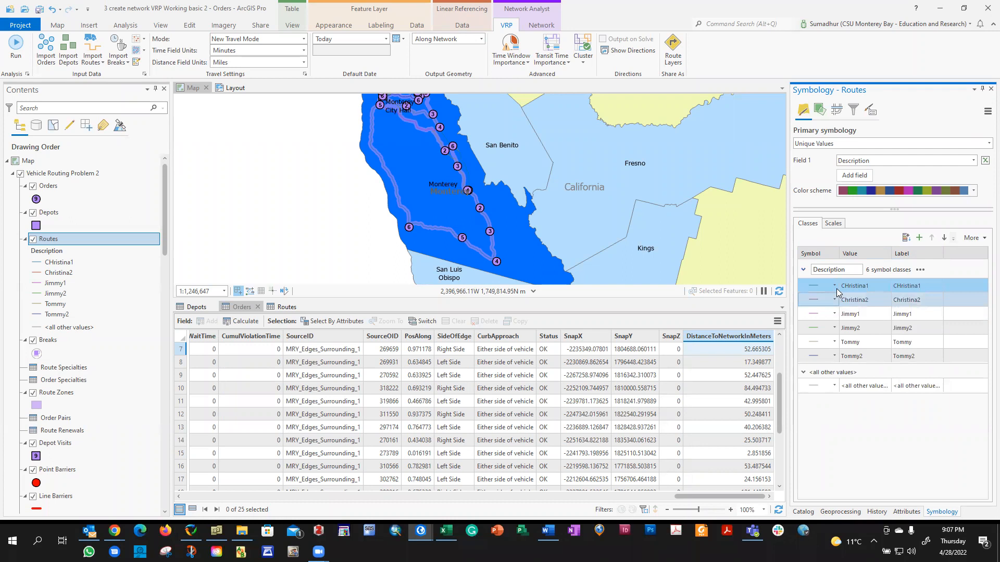
{"action": "left_click", "coordinate": [834, 286]}
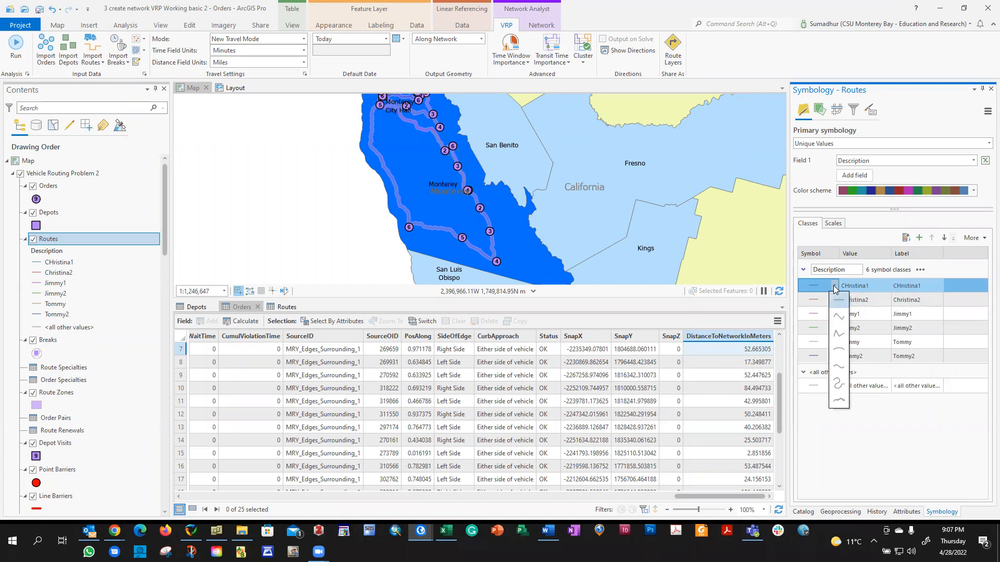
{"action": "left_click", "coordinate": [817, 430]}
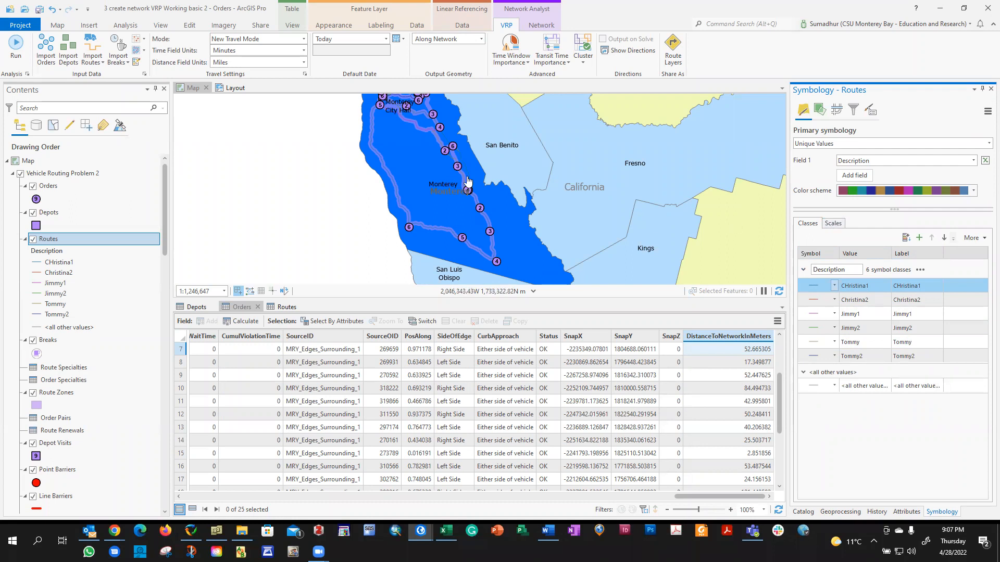
Close the Depots, Orders and Routes attribute tables to give the route map more room.
{"action": "left_click_drag", "start_coordinate": [417, 160], "coordinate": [428, 208]}
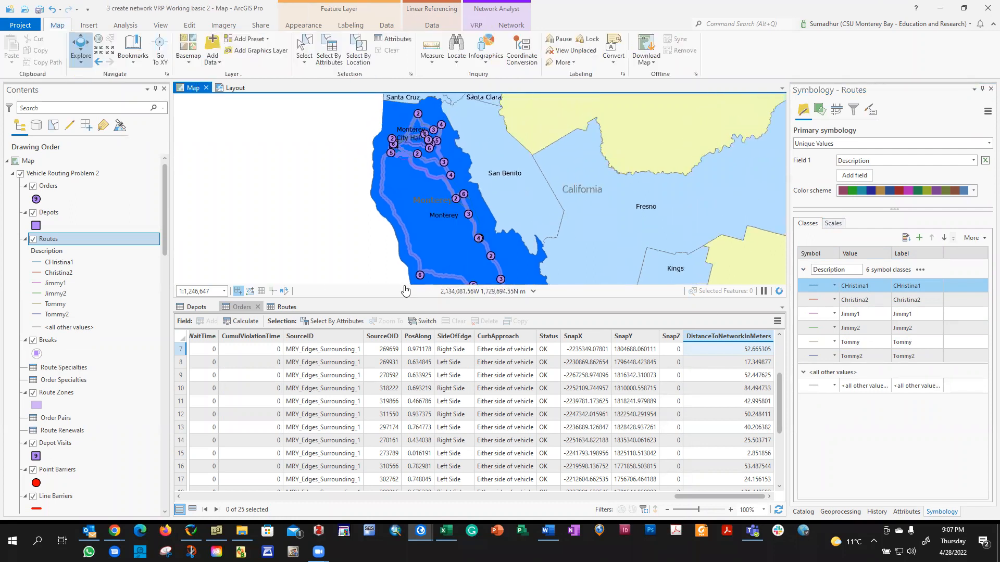
{"action": "left_click", "coordinate": [213, 307]}
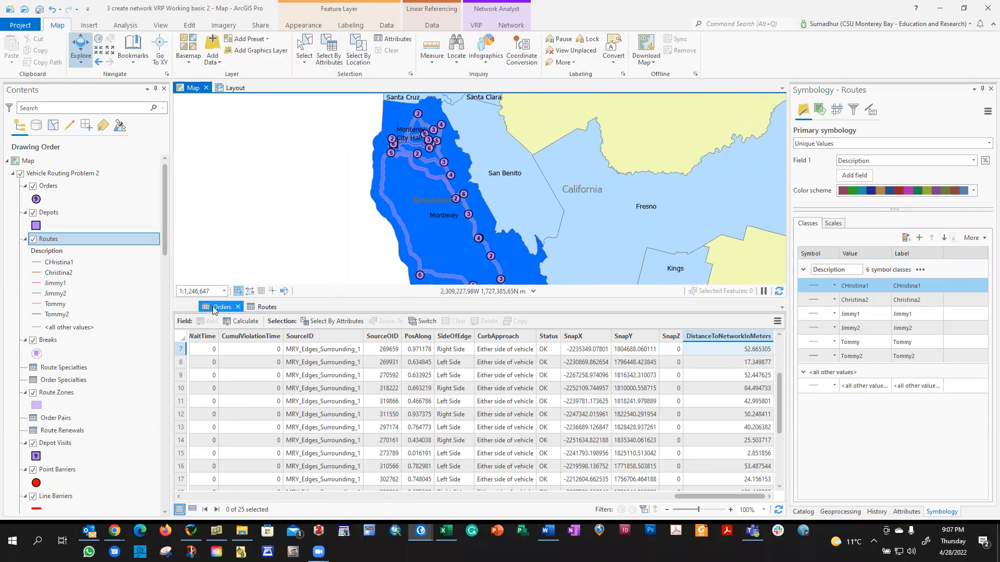
{"action": "left_click", "coordinate": [213, 308]}
{"action": "left_click", "coordinate": [213, 308]}
{"action": "scroll", "coordinate": [448, 329], "scroll_direction": "up", "scroll_amount": 5}
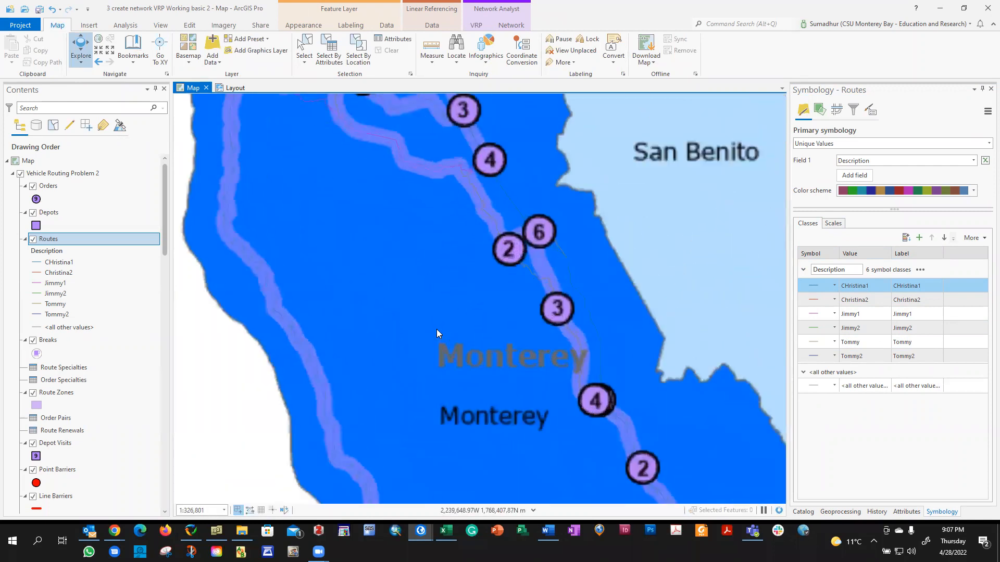
{"action": "scroll", "coordinate": [436, 330], "scroll_direction": "down", "scroll_amount": 2}
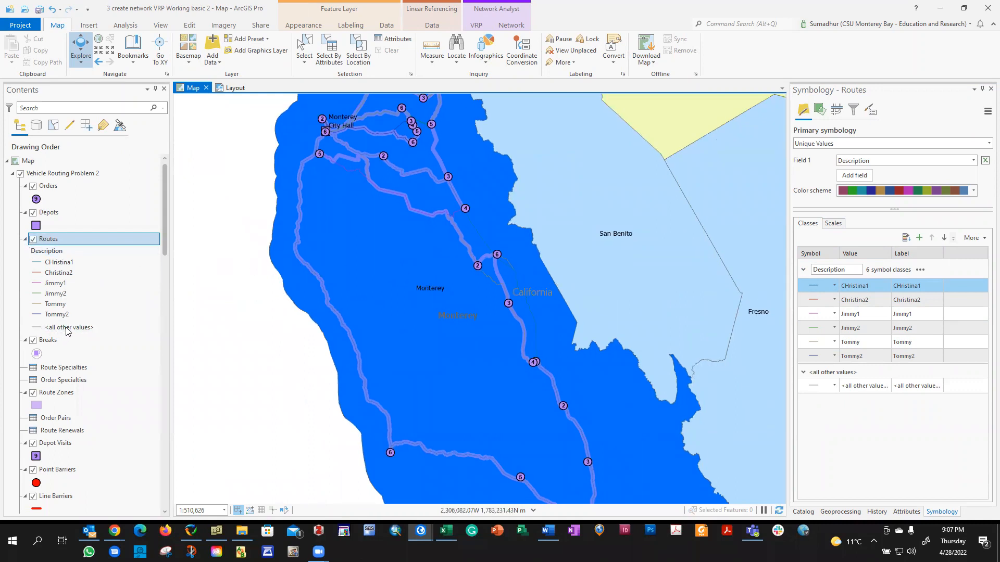
Apply the Highway line symbol to the first and fifth route classes, and color the fifth one pink.
{"action": "left_click", "coordinate": [37, 263]}
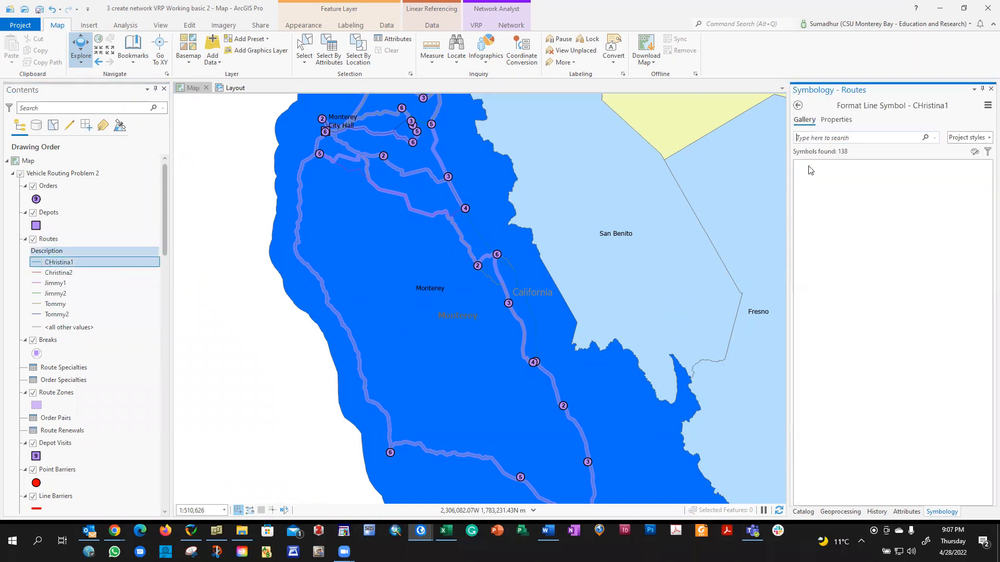
{"action": "left_click", "coordinate": [818, 196]}
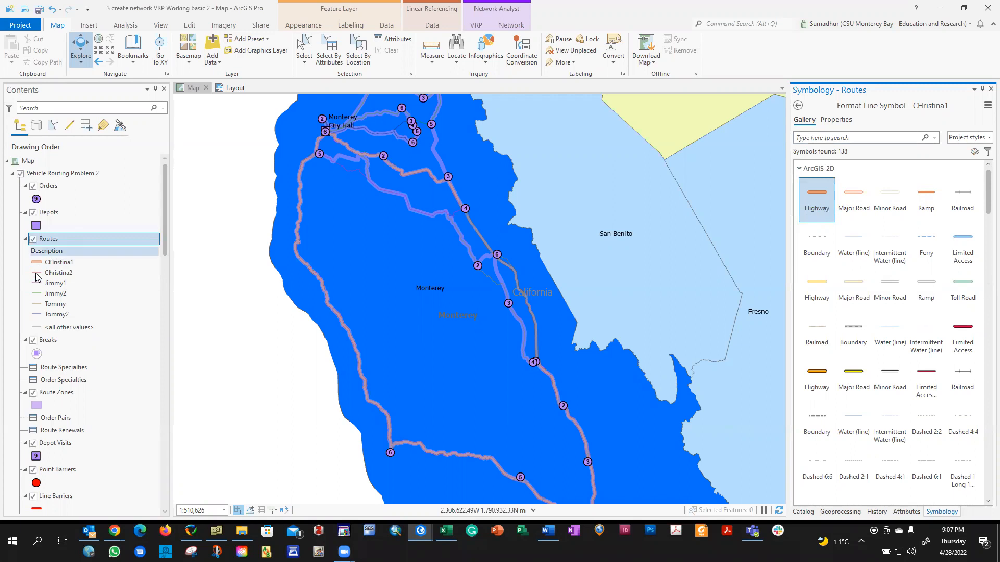
{"action": "left_click", "coordinate": [38, 305]}
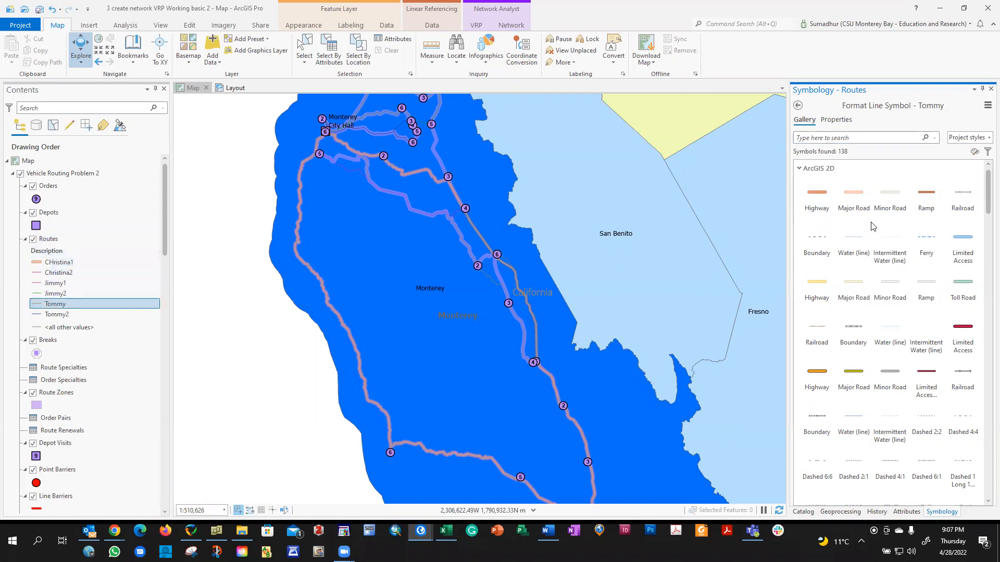
{"action": "left_click", "coordinate": [816, 198]}
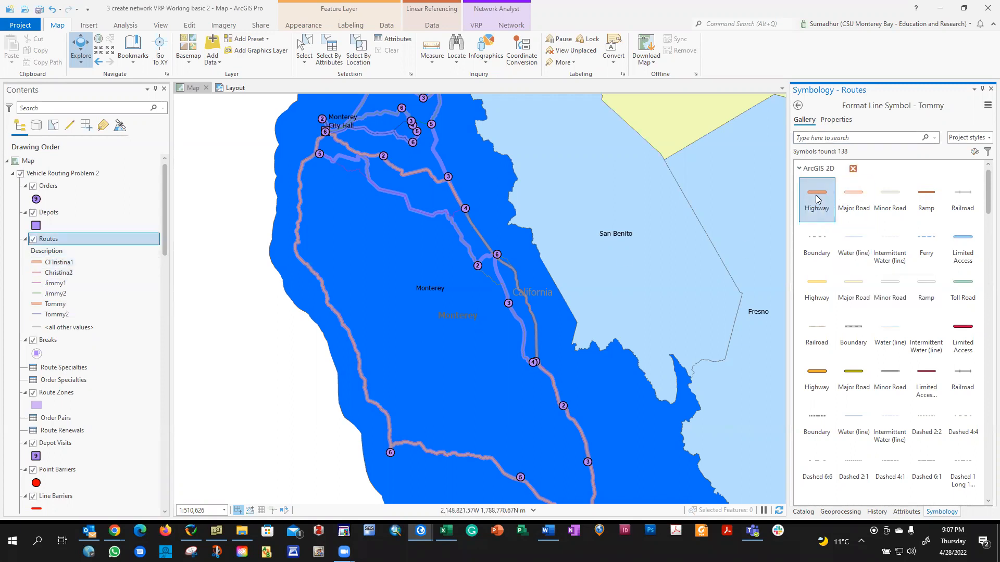
{"action": "right_click", "coordinate": [38, 305]}
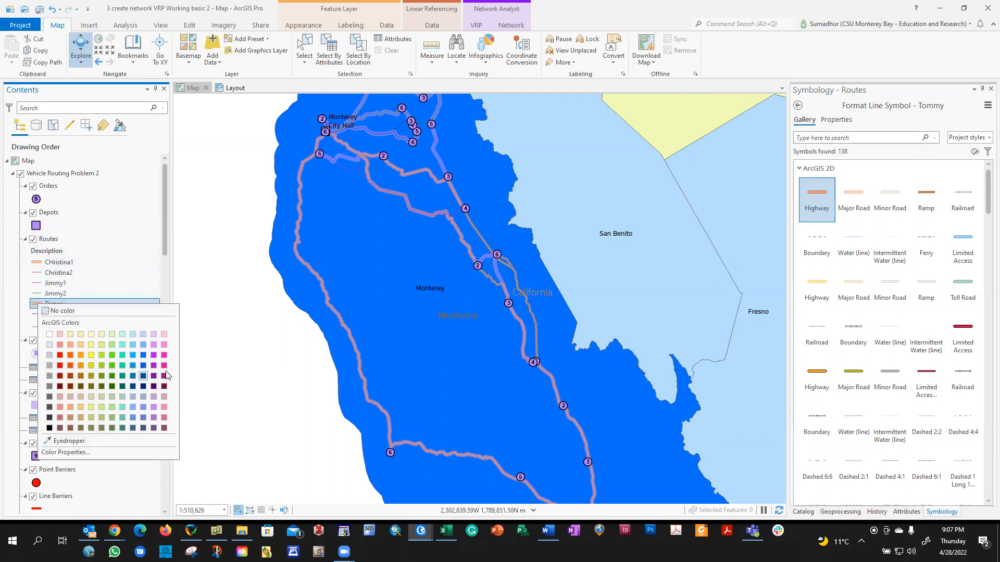
{"action": "left_click", "coordinate": [164, 366]}
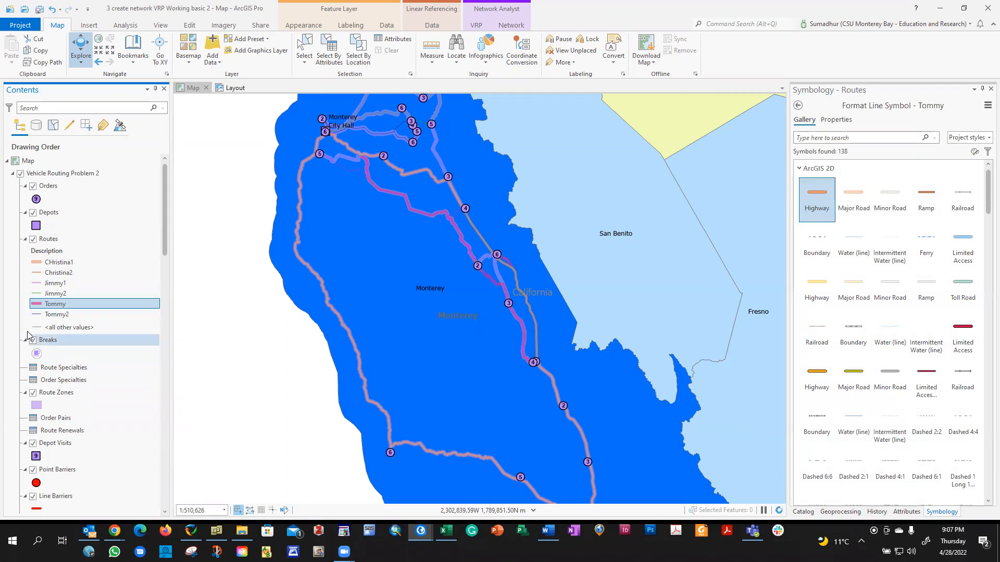
Give the second route class in the Routes legend the Highway line symbol and color it green.
{"action": "left_click", "coordinate": [133, 275]}
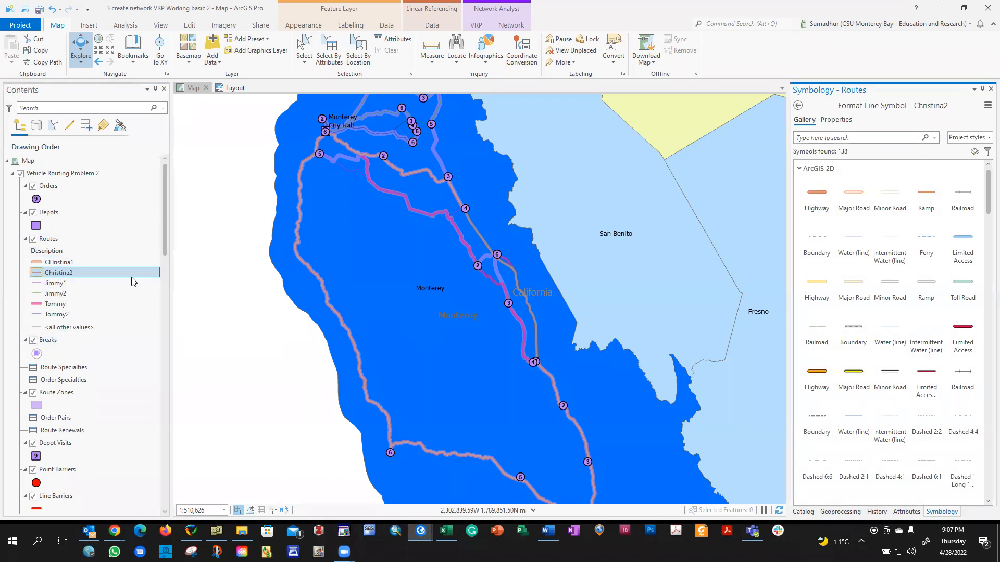
{"action": "left_click", "coordinate": [817, 201]}
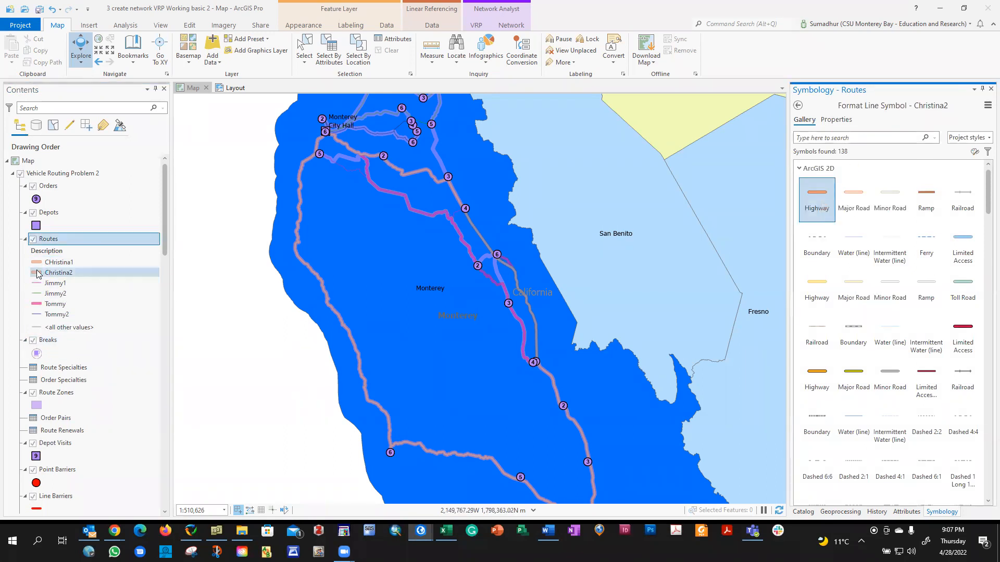
{"action": "right_click", "coordinate": [39, 276]}
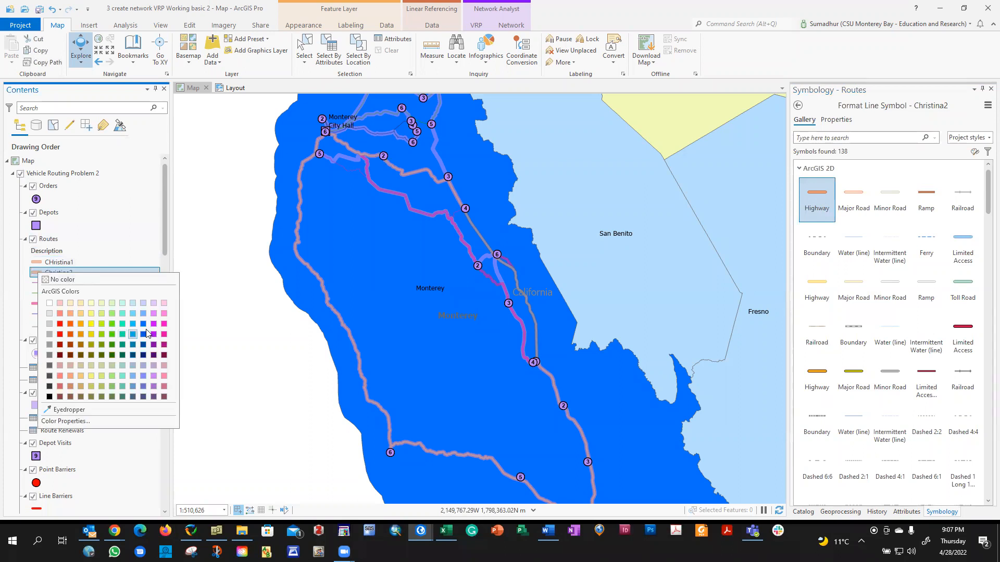
{"action": "left_click", "coordinate": [111, 335]}
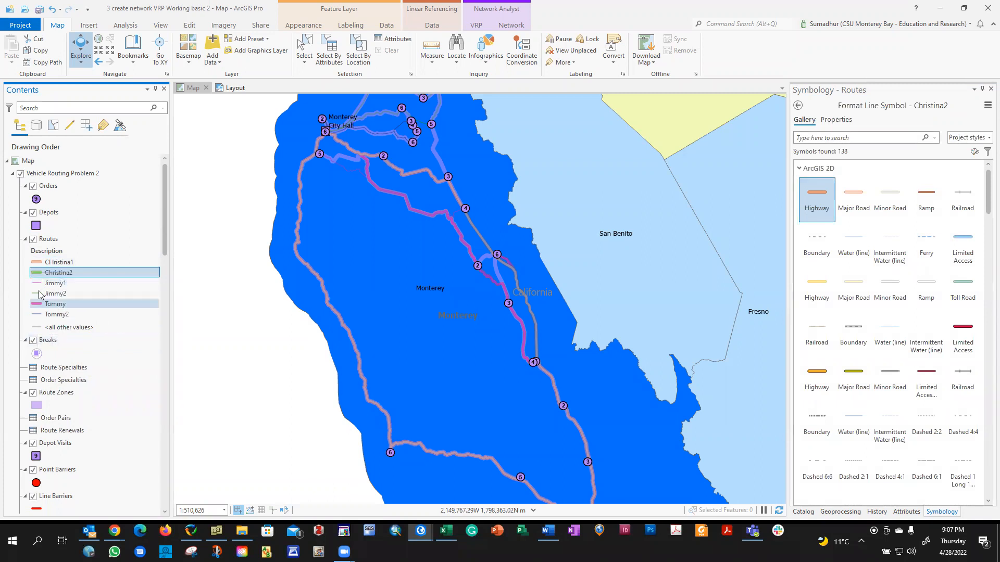
Give the sixth route class in the Routes legend the Highway line symbol and color it turquoise.
{"action": "left_click", "coordinate": [40, 315]}
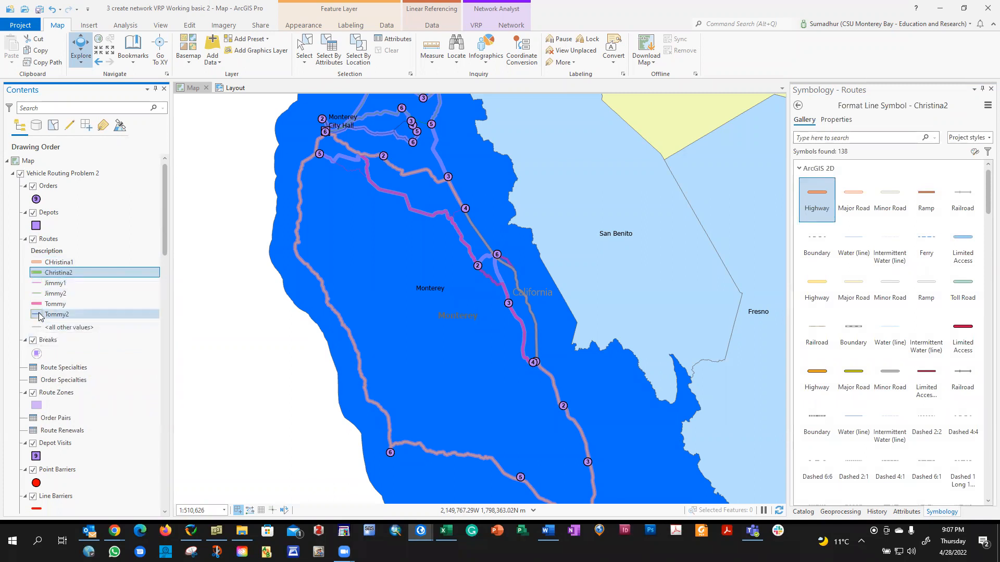
{"action": "left_click", "coordinate": [817, 201]}
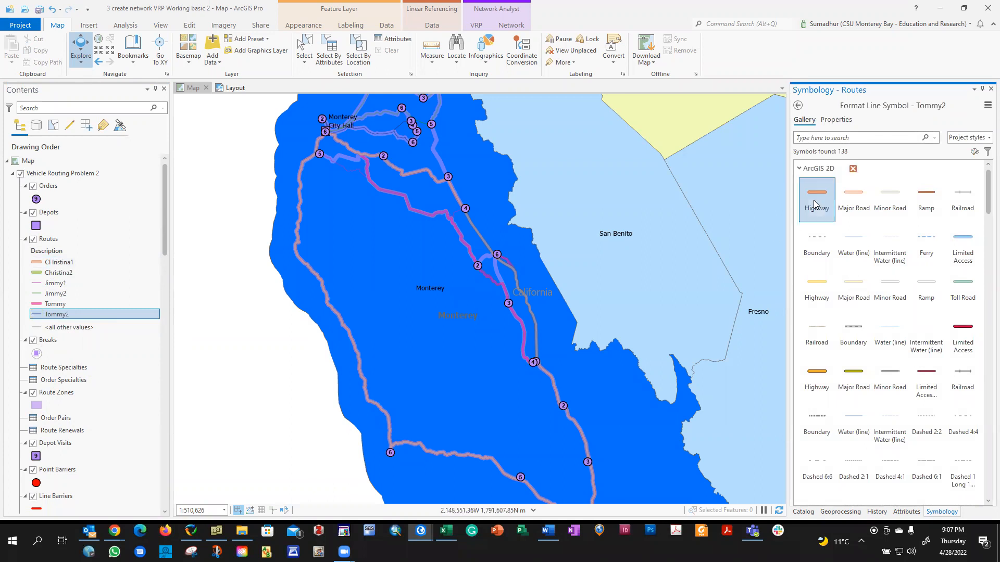
{"action": "right_click", "coordinate": [36, 314]}
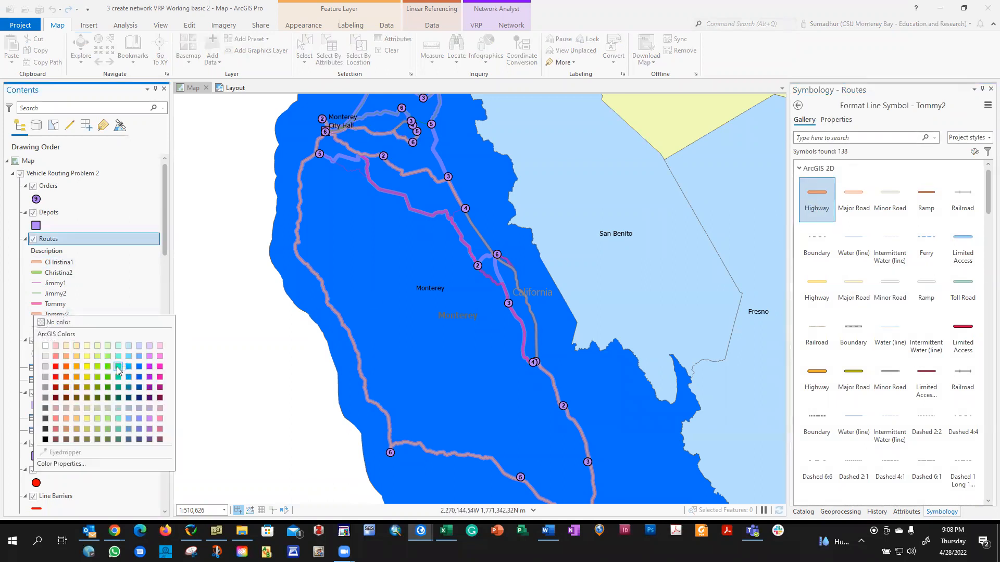
{"action": "left_click", "coordinate": [118, 367]}
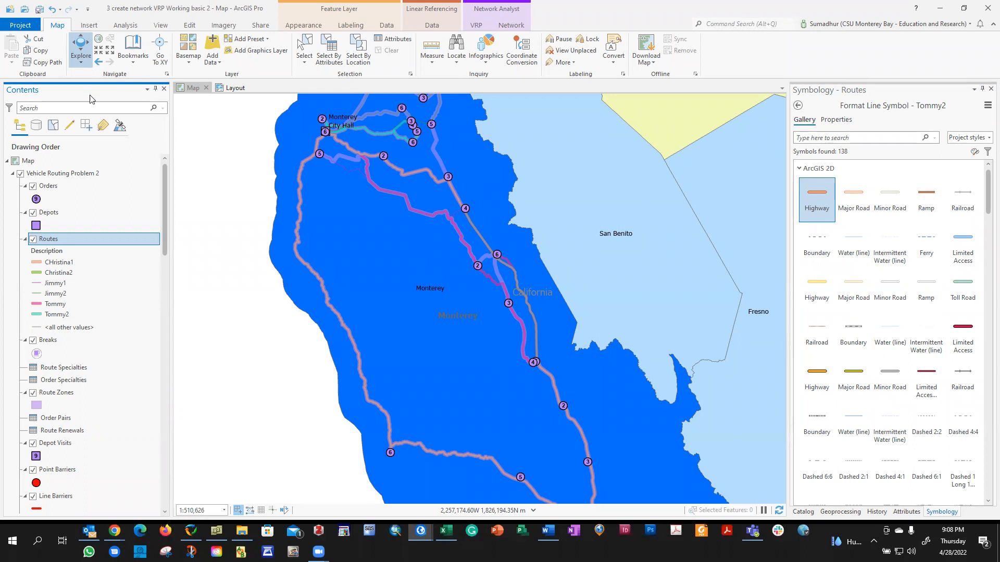
Show the vehicle routing tools and open the layer options of the Depots layer.
{"action": "left_click", "coordinate": [477, 25]}
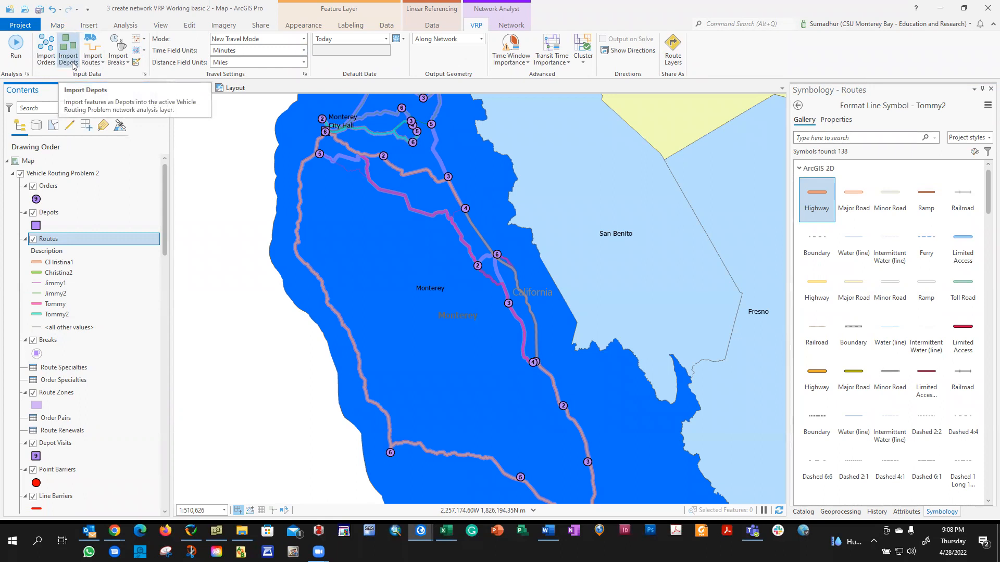
{"action": "left_click", "coordinate": [48, 212]}
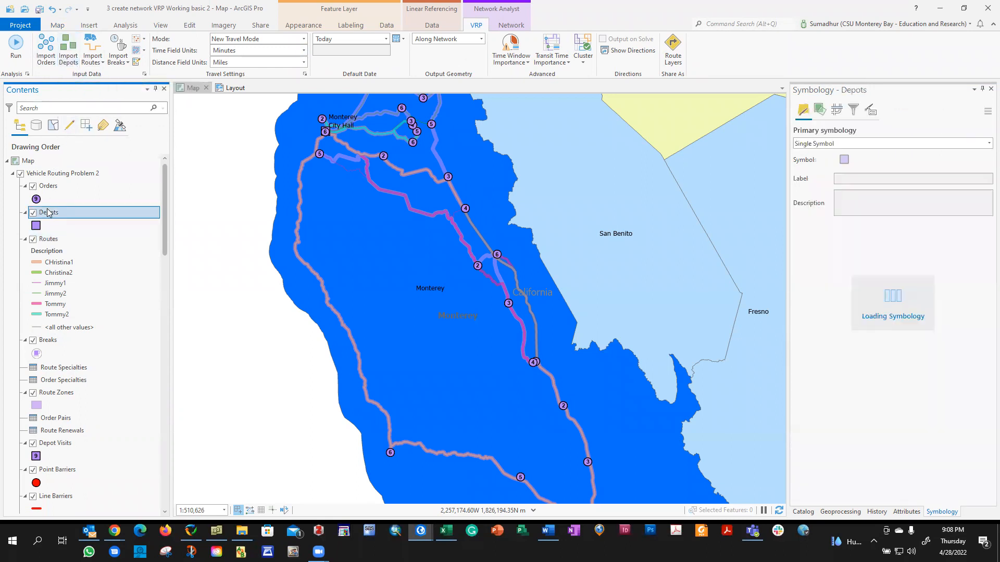
{"action": "right_click", "coordinate": [48, 212]}
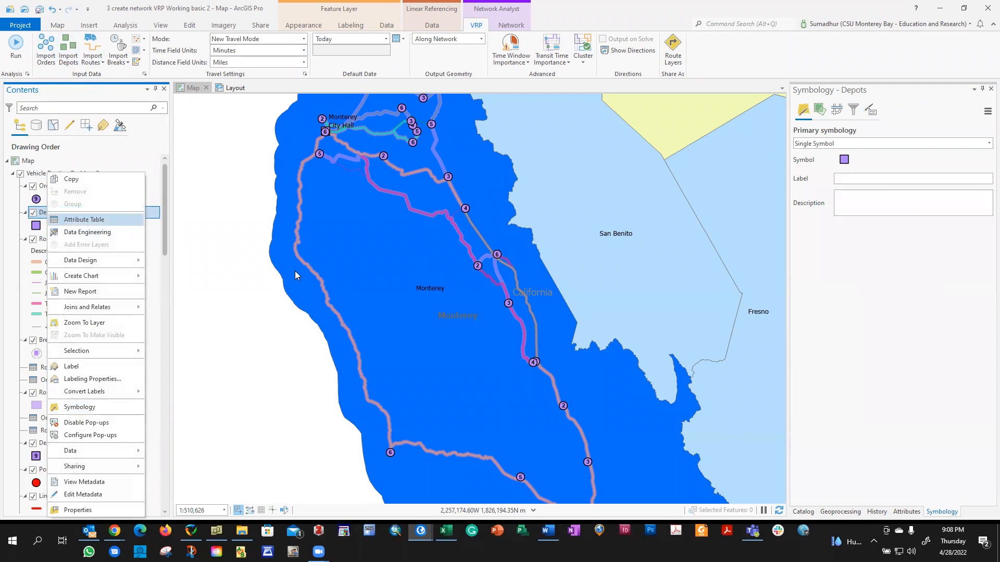